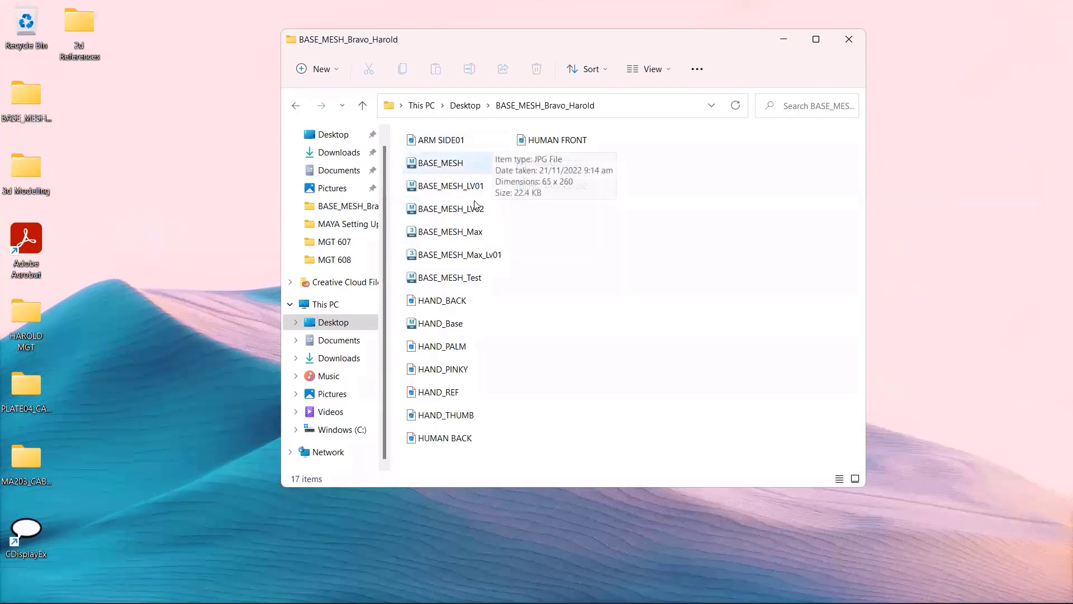
Open the BASE_MESH Maya scene from the BASE_MESH_Bravo_Harold folder.
left_click(440, 331)
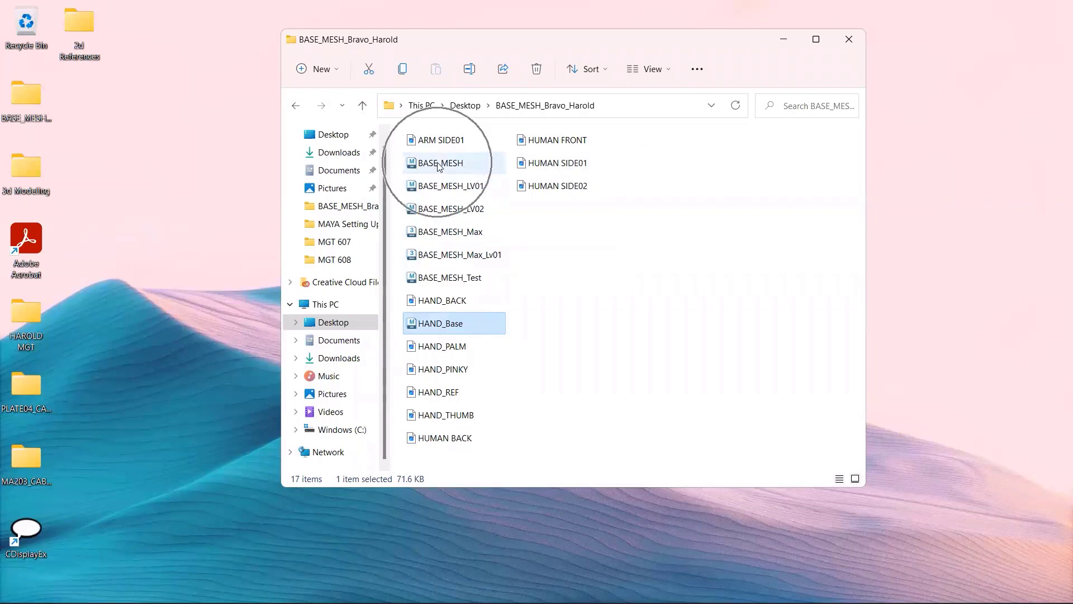
left_click(440, 167)
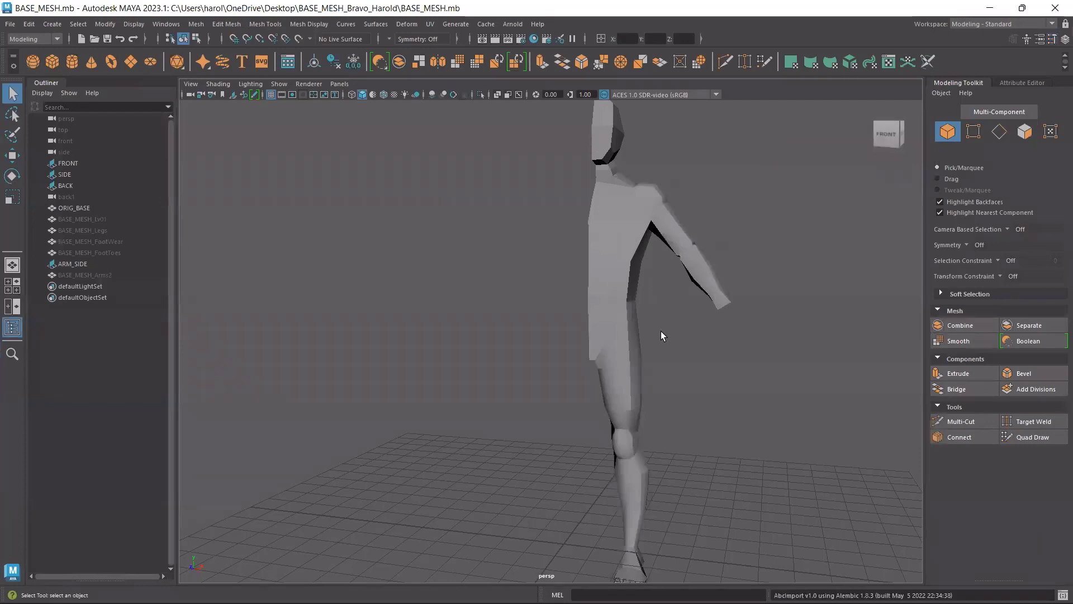
Examine the half-body mesh's arm and torso in perspective, and compare its placement with the reference image in the front view.
left_click_drag(663, 334, 563, 255, "alt")
left_click(563, 255)
left_click_drag(577, 311, 597, 300, "alt")
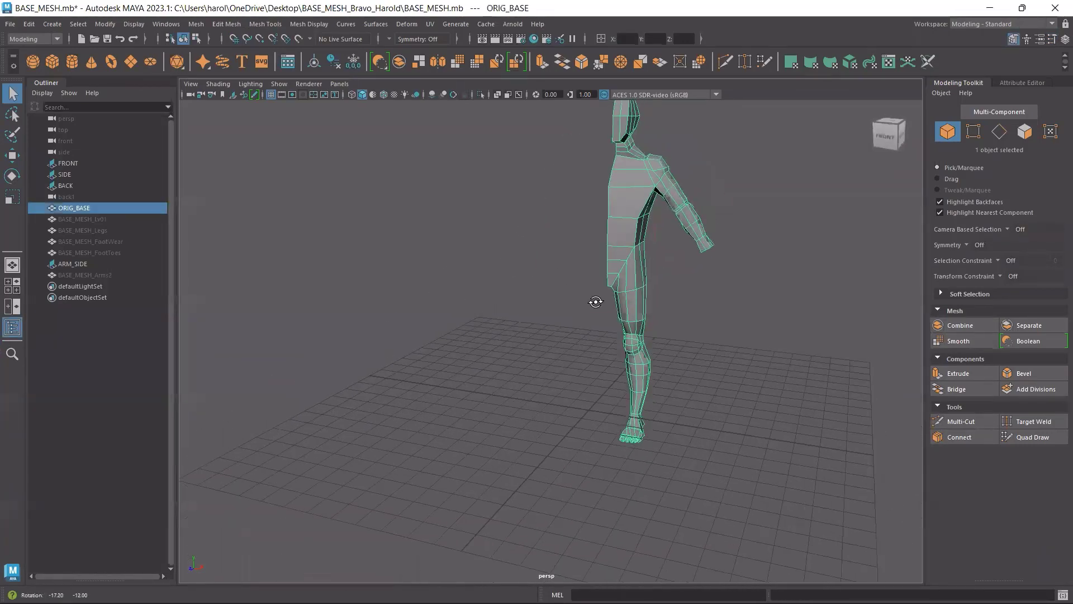
scroll(626, 202, "up", 4)
middle_click_drag(628, 201, 431, 428, "alt")
scroll(509, 298, "up", 3)
scroll(508, 302, "up", 5)
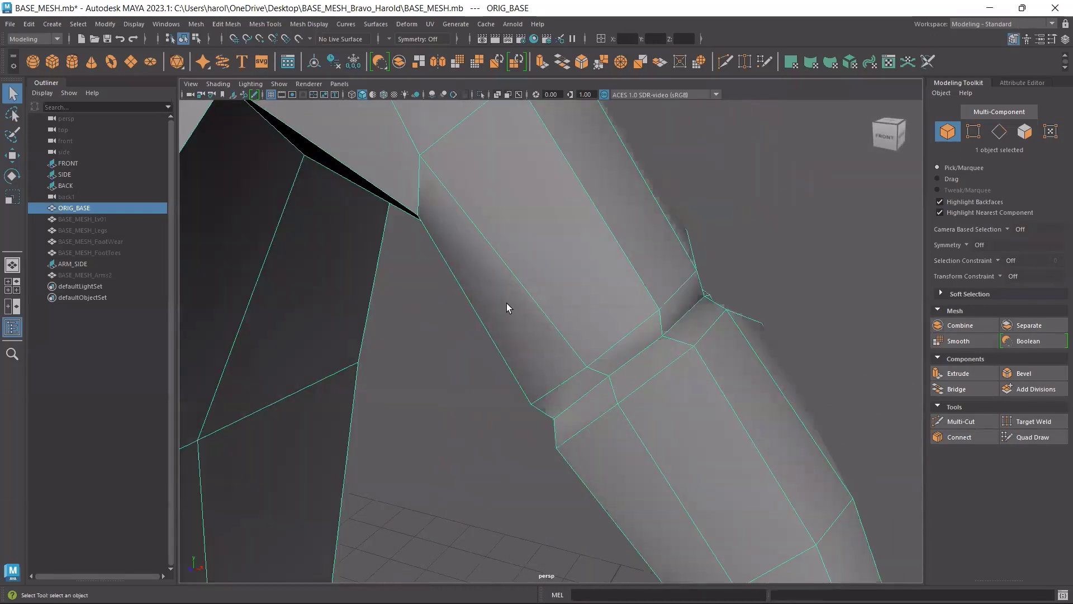
scroll(507, 304, "down", 5)
scroll(507, 302, "up", 3)
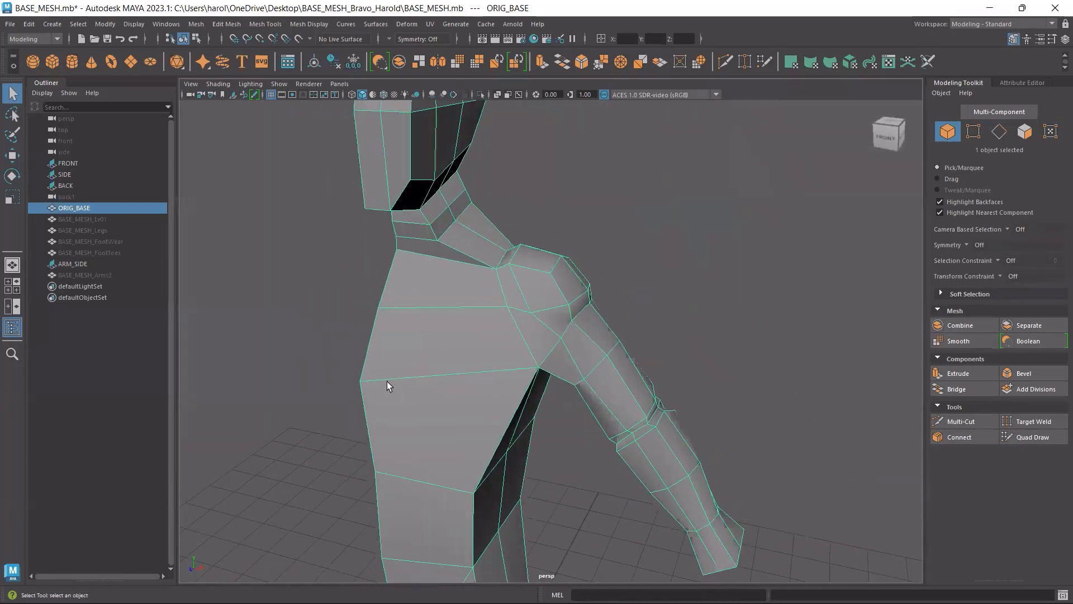
key("space")
key("space")
scroll(439, 395, "down", 6)
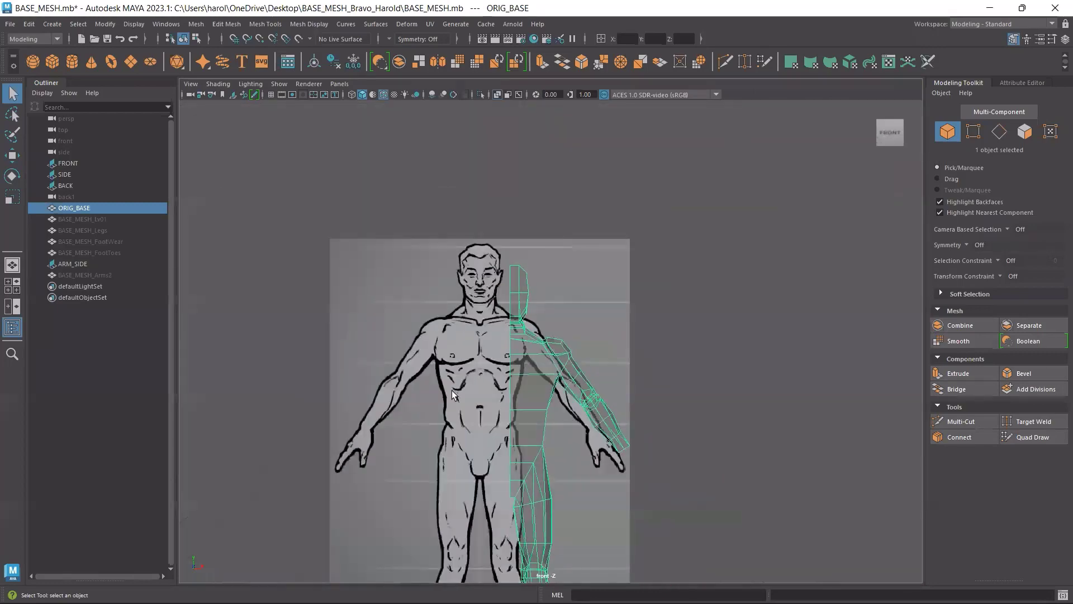
Try to undo the body mesh's offset from the front reference image.
key("ctrl+z")
key("ctrl+z")
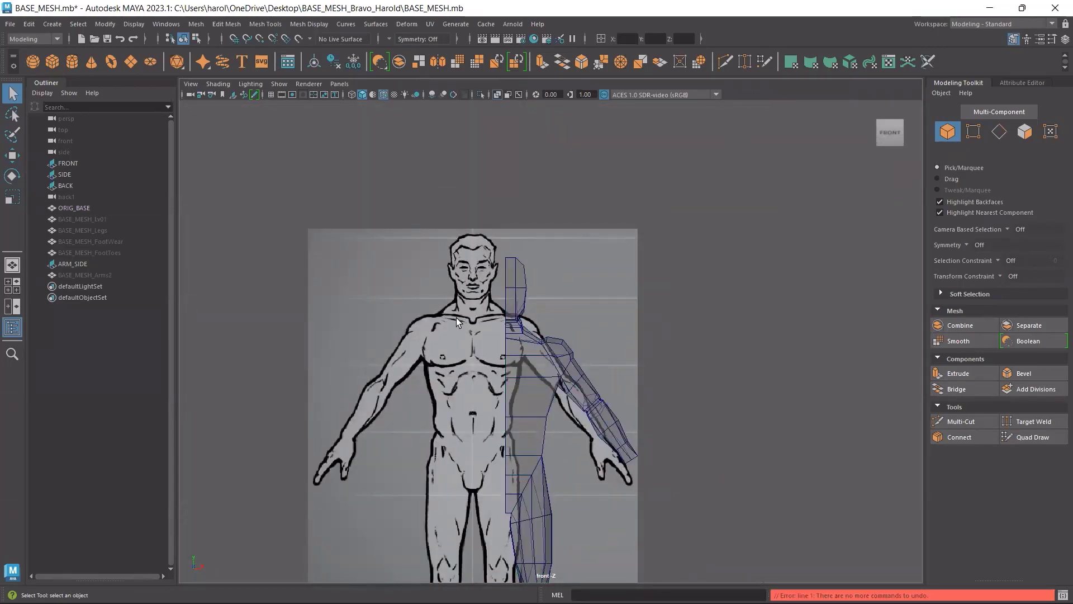
scroll(457, 322, "down", 4)
middle_click_drag(728, 450, 702, 319, "alt")
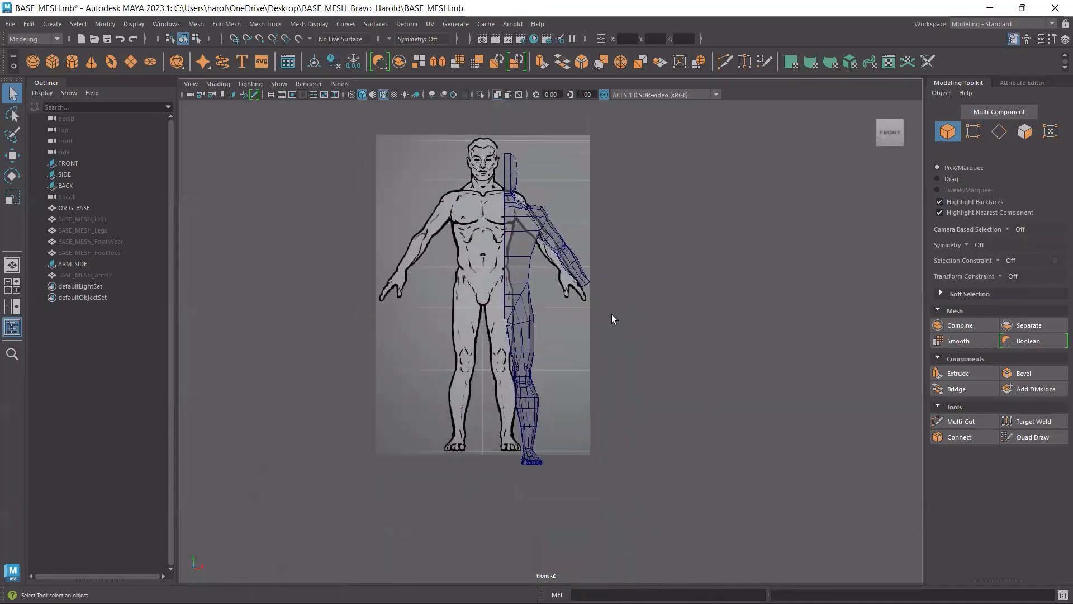
key("ctrl+z")
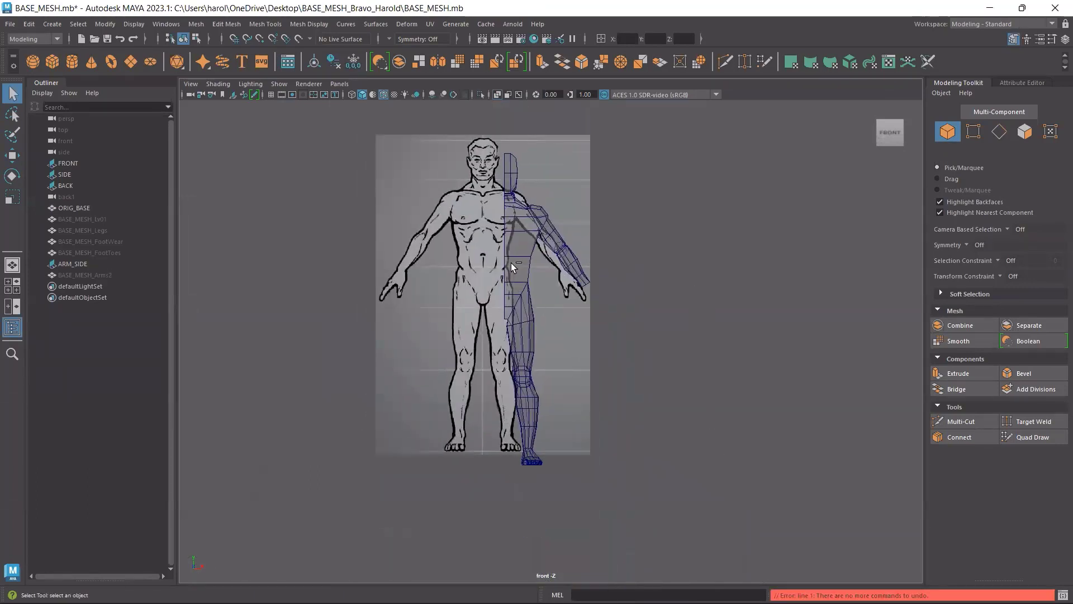
left_click(523, 236)
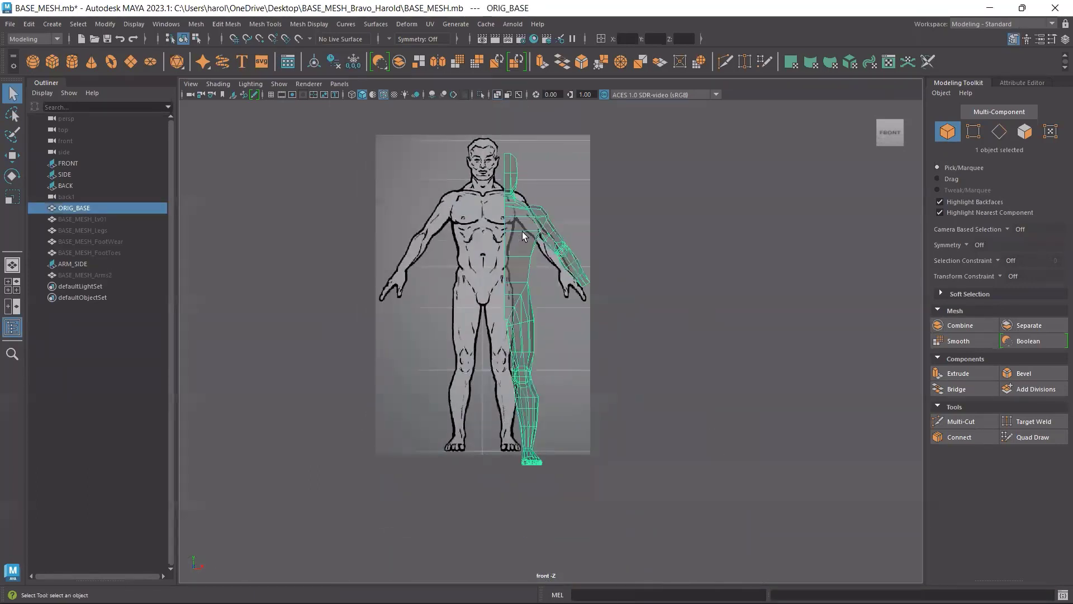
key("ctrl+z")
key("ctrl+z")
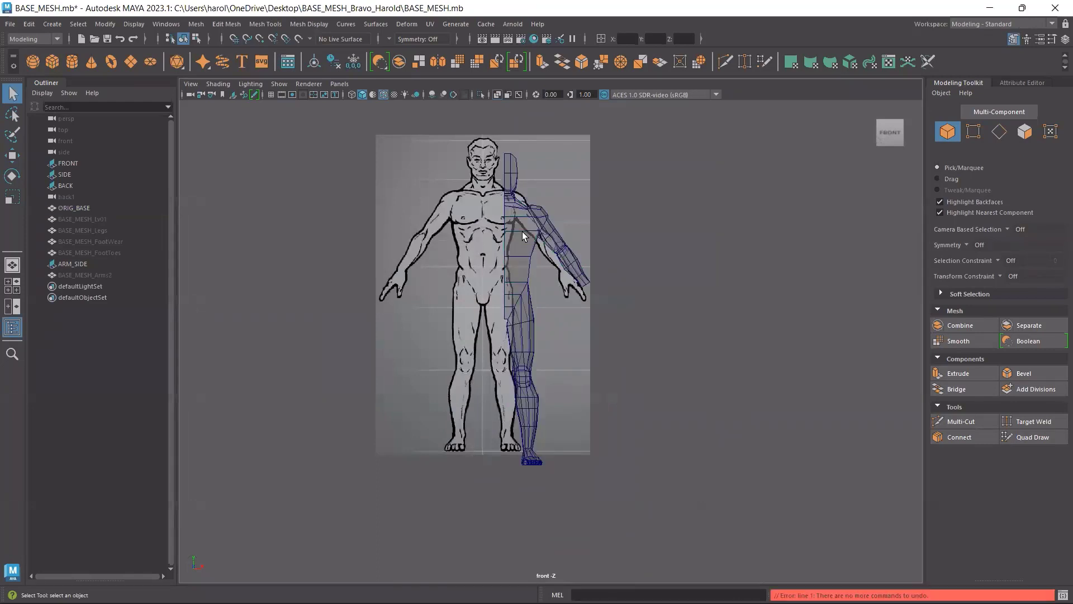
Set Translate X and Translate Y of ORIG_BASE to 0 and save the scene.
left_click(524, 235)
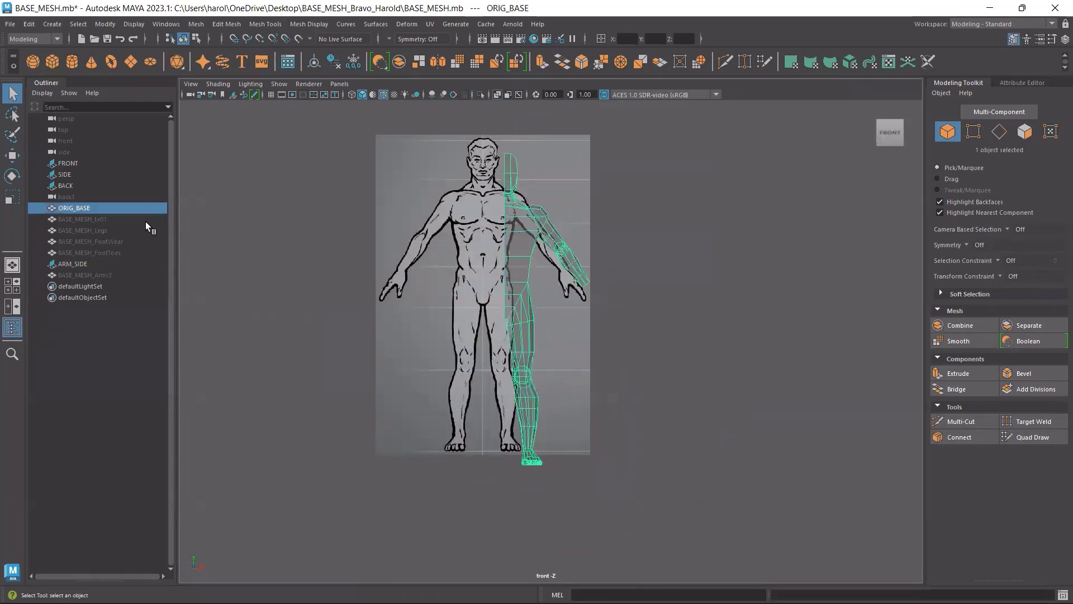
key("w")
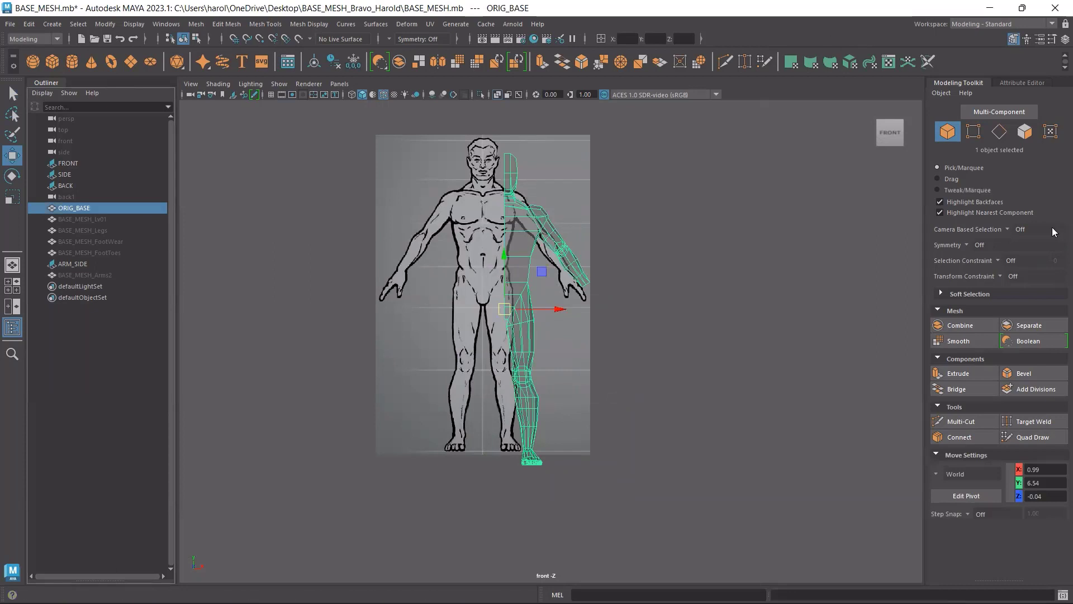
left_click(1065, 39)
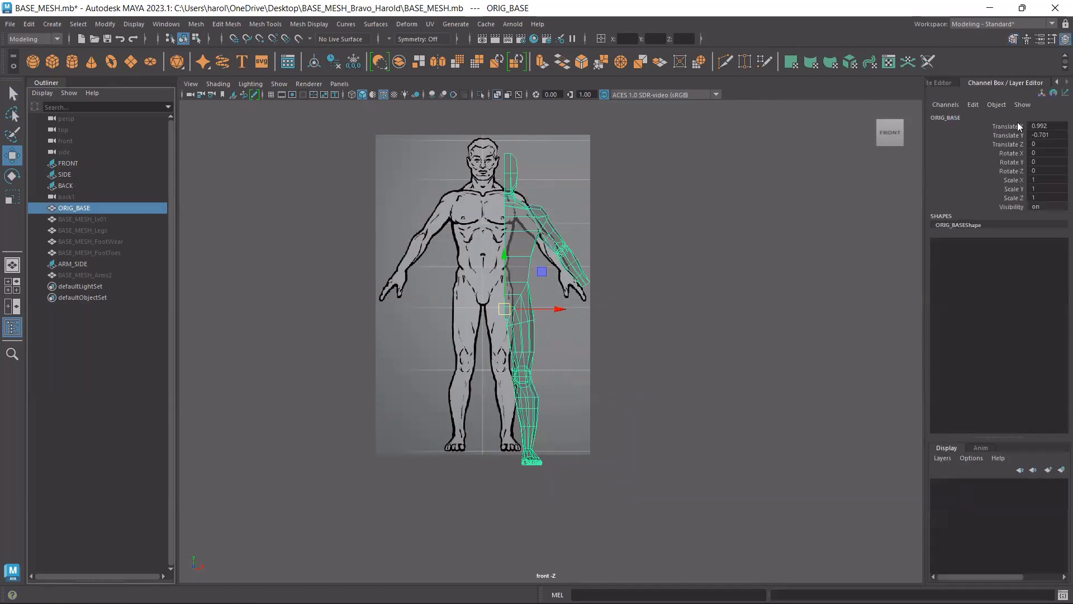
left_click(1057, 128)
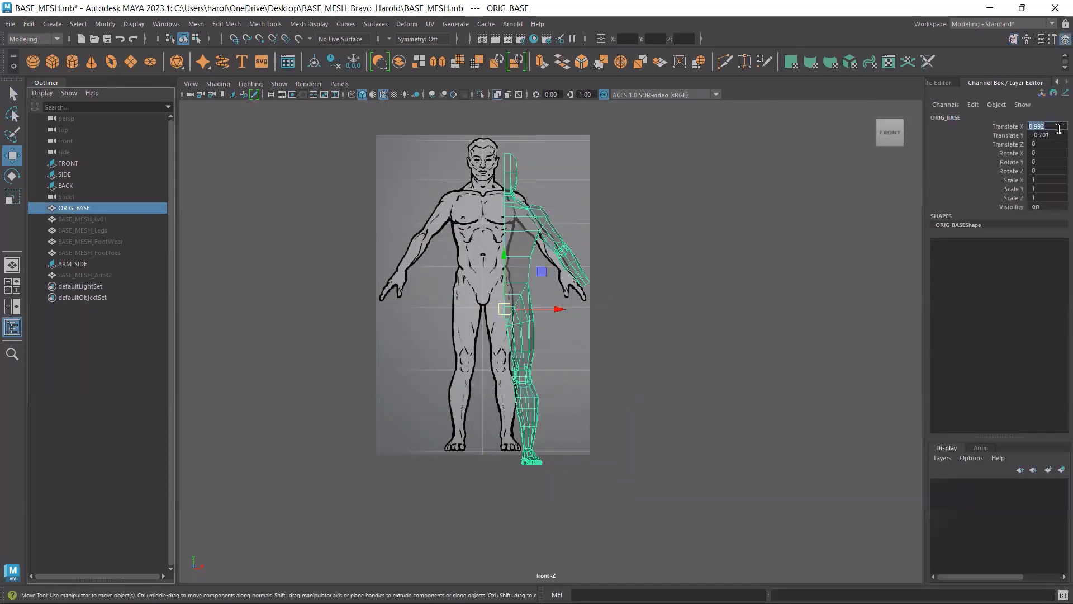
type("0")
key("Return")
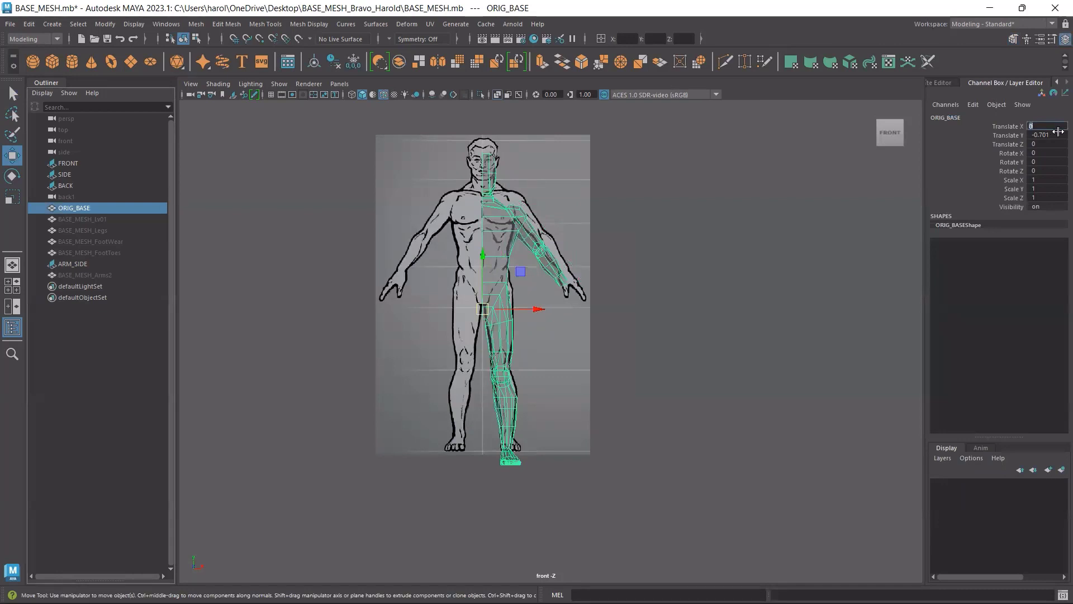
left_click(1058, 135)
type("0")
key("Return")
left_click(627, 363)
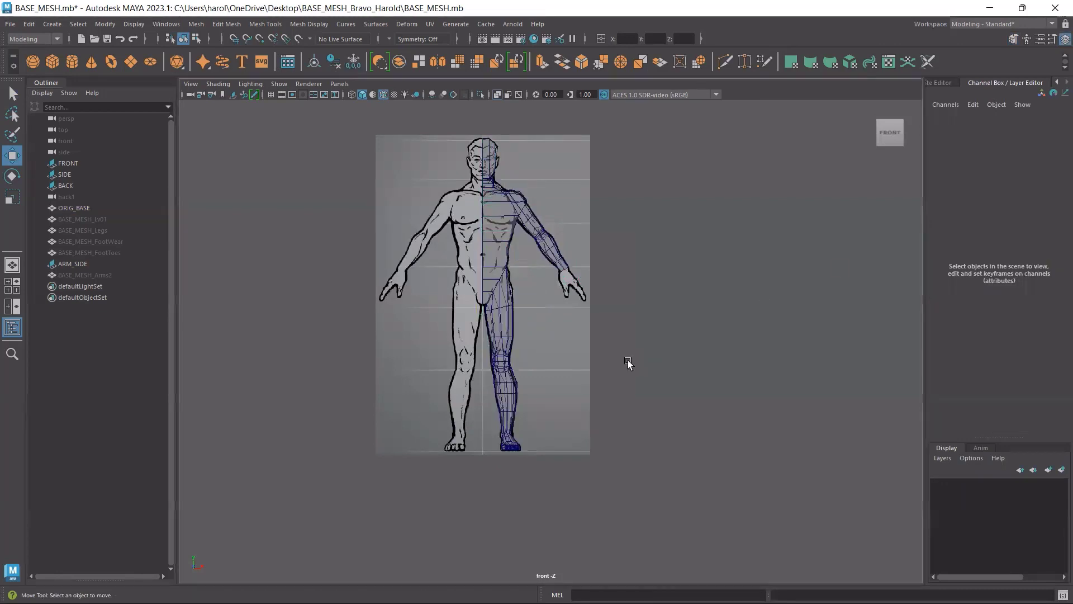
key("ctrl+s")
Select ORIG_BASE and check how its torso, arm and wrist fit the front reference drawing.
left_click(520, 227)
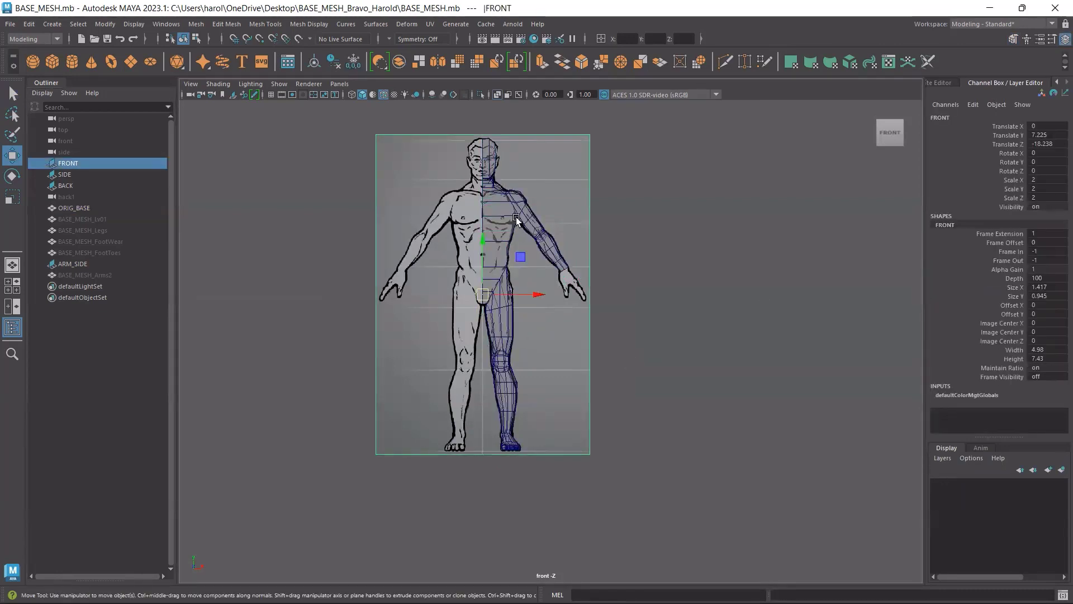
left_click(517, 220)
key("space")
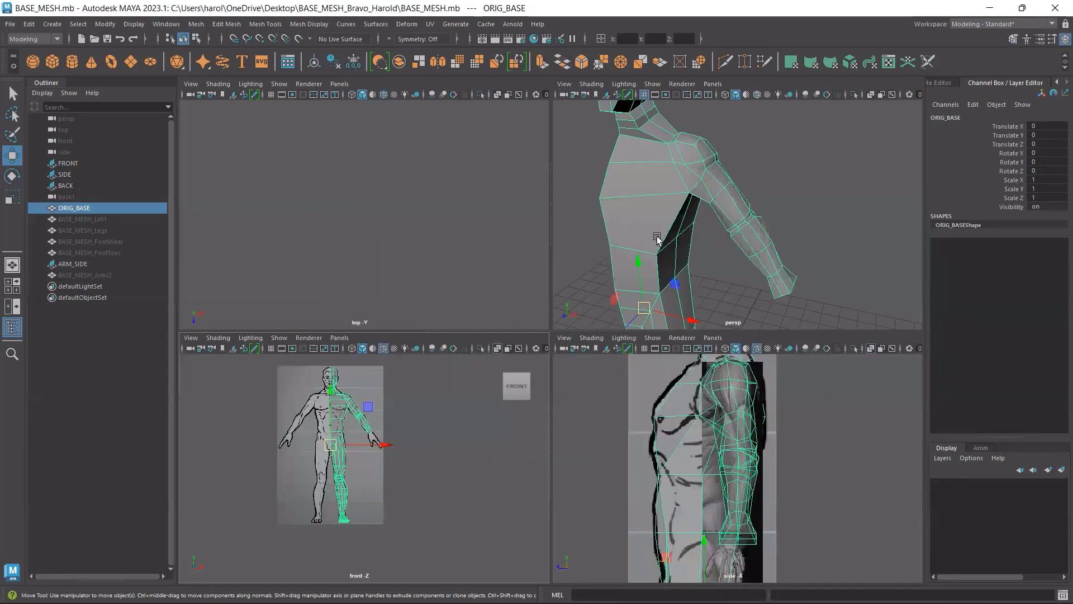
key("space")
scroll(474, 399, "up", 5)
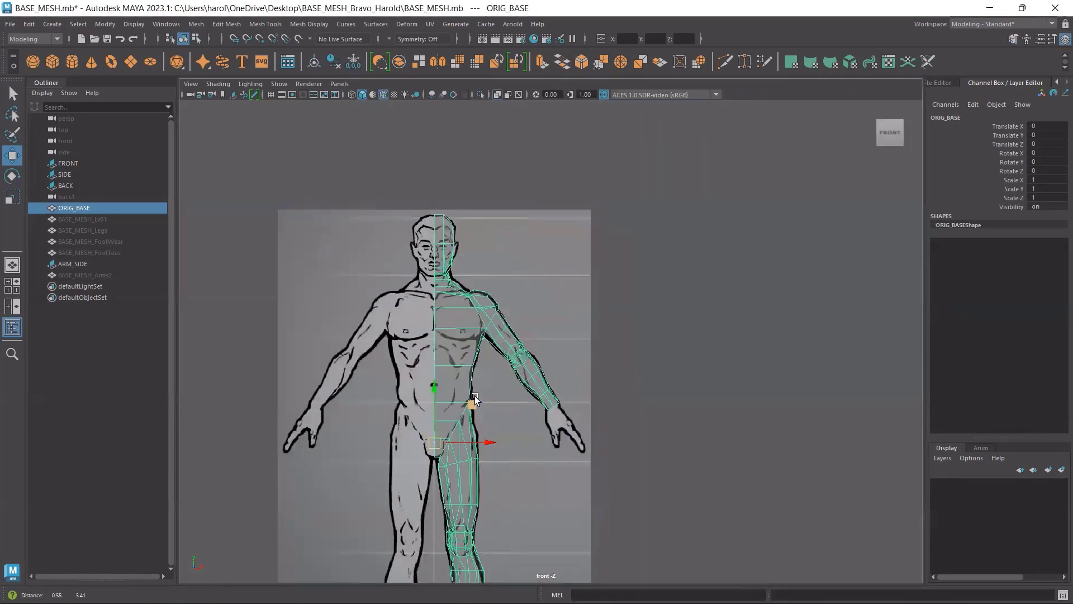
scroll(474, 399, "up", 6)
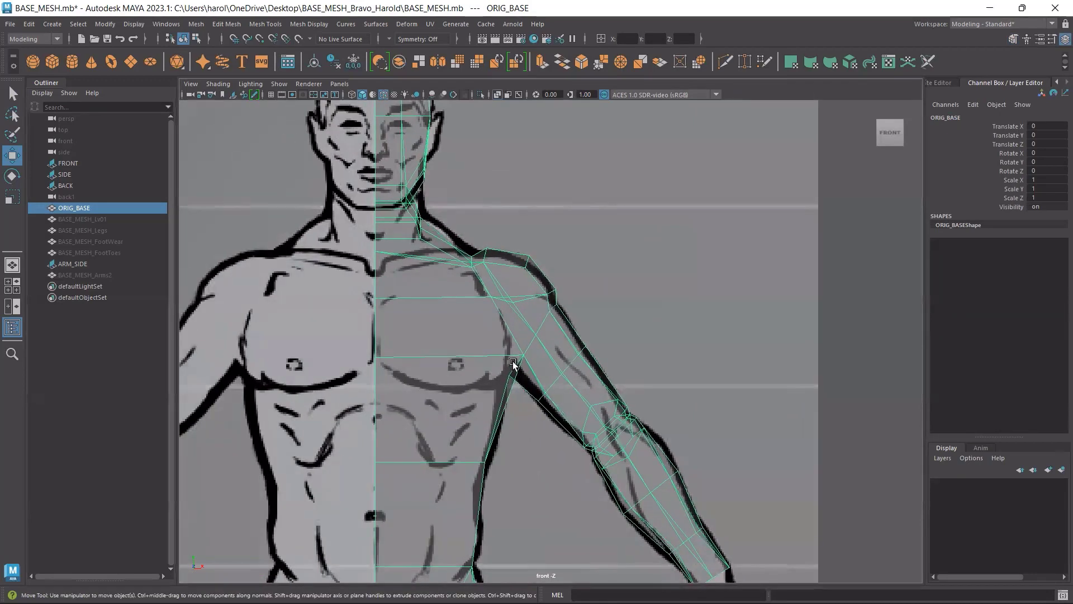
scroll(513, 363, "up", 3)
scroll(534, 242, "down", 6)
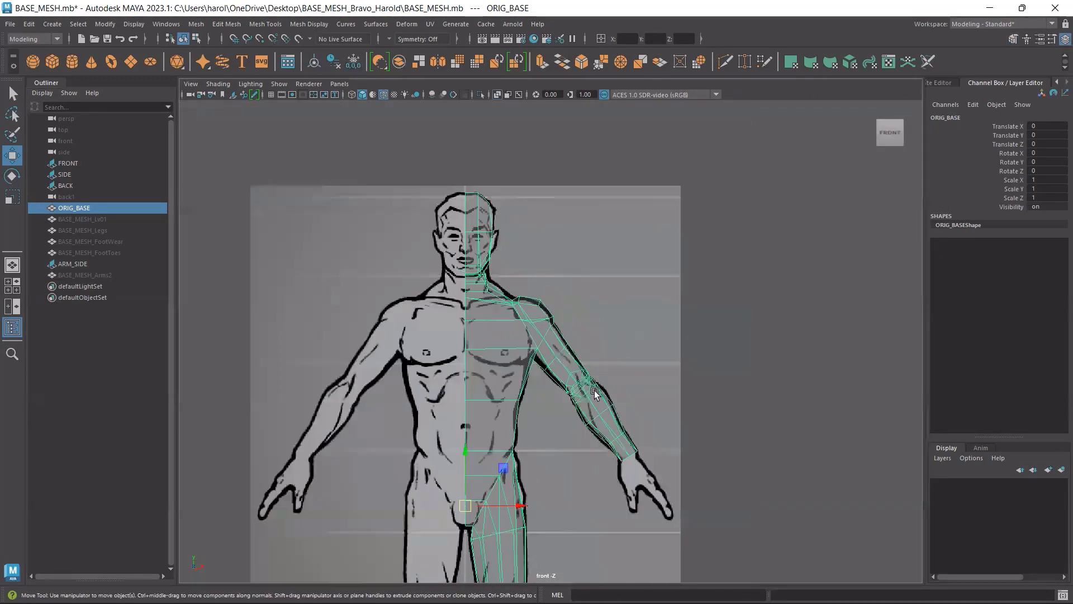
scroll(547, 268, "up", 4)
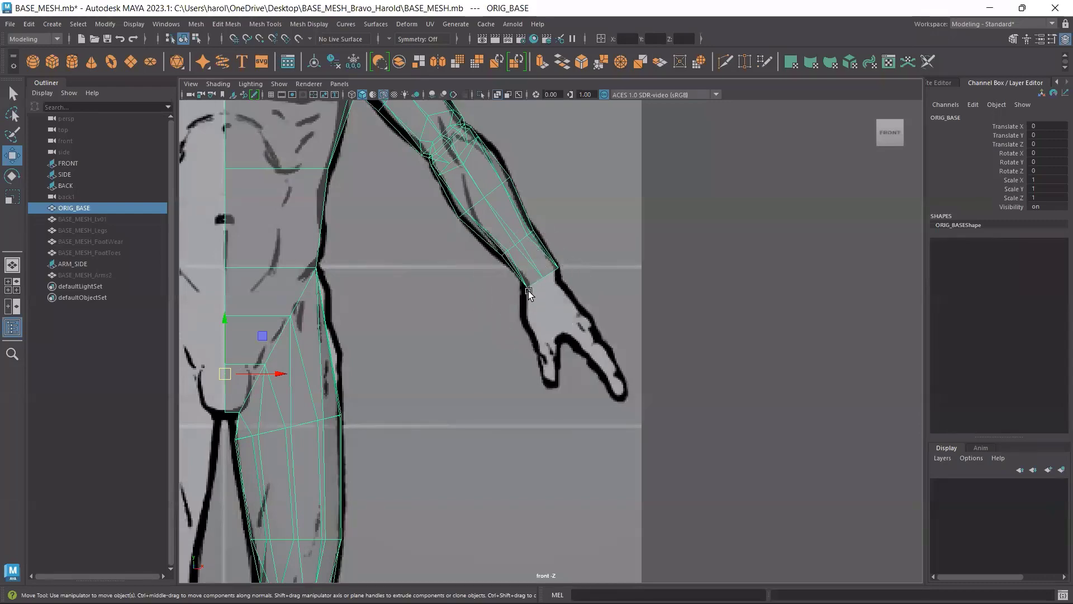
scroll(526, 283, "down", 5)
middle_click_drag(495, 261, 514, 301, "alt")
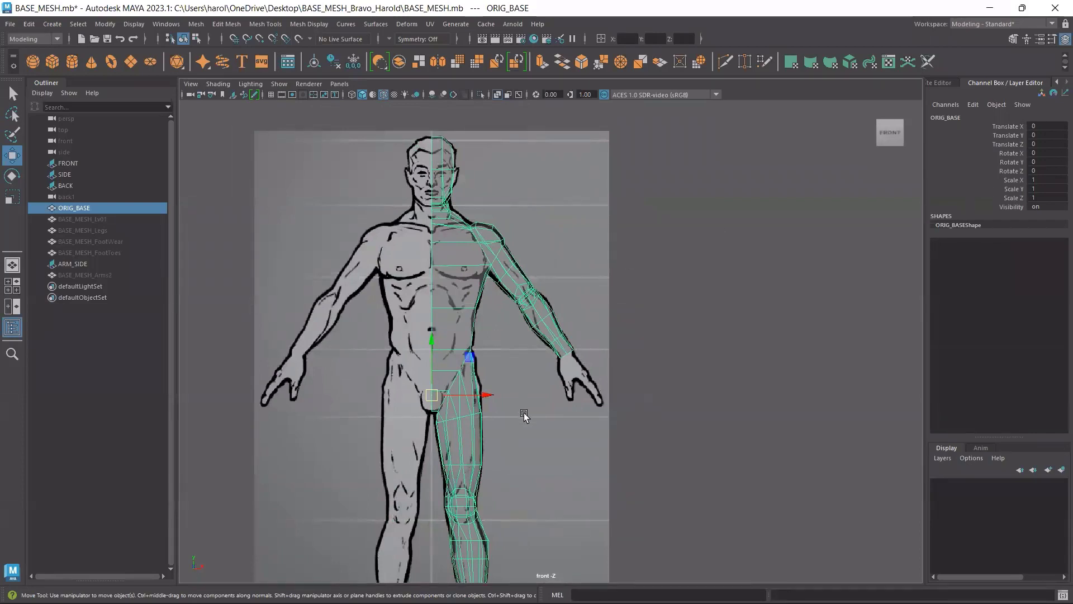
Duplicate ORIG_BASE about 6 units along X, beside the reference image, and hide the original mesh.
middle_click_drag(525, 414, 394, 275, "alt")
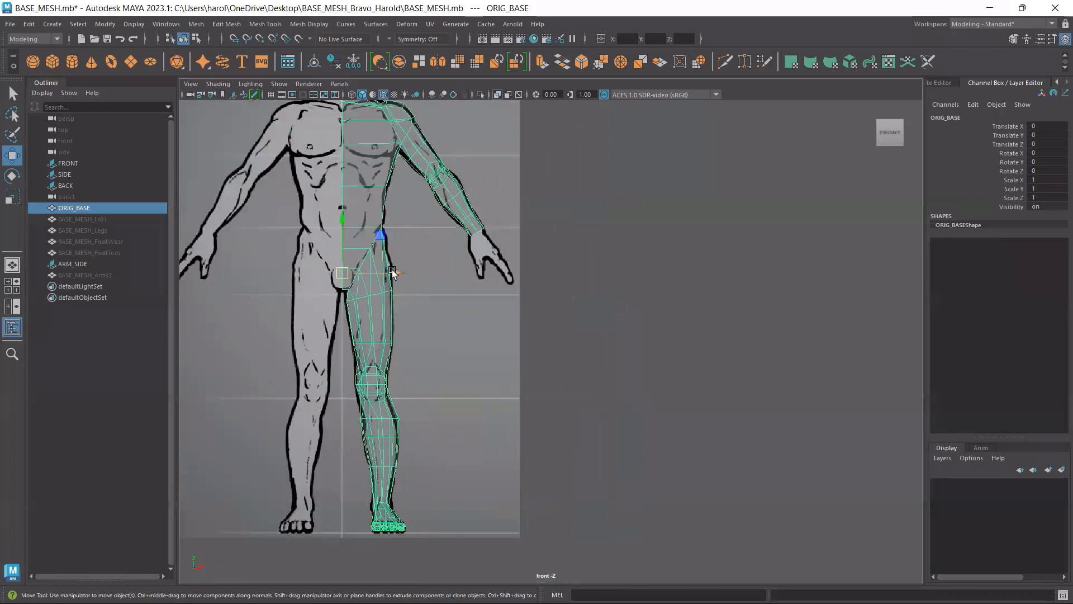
left_click_drag(393, 272, 609, 296, "shift")
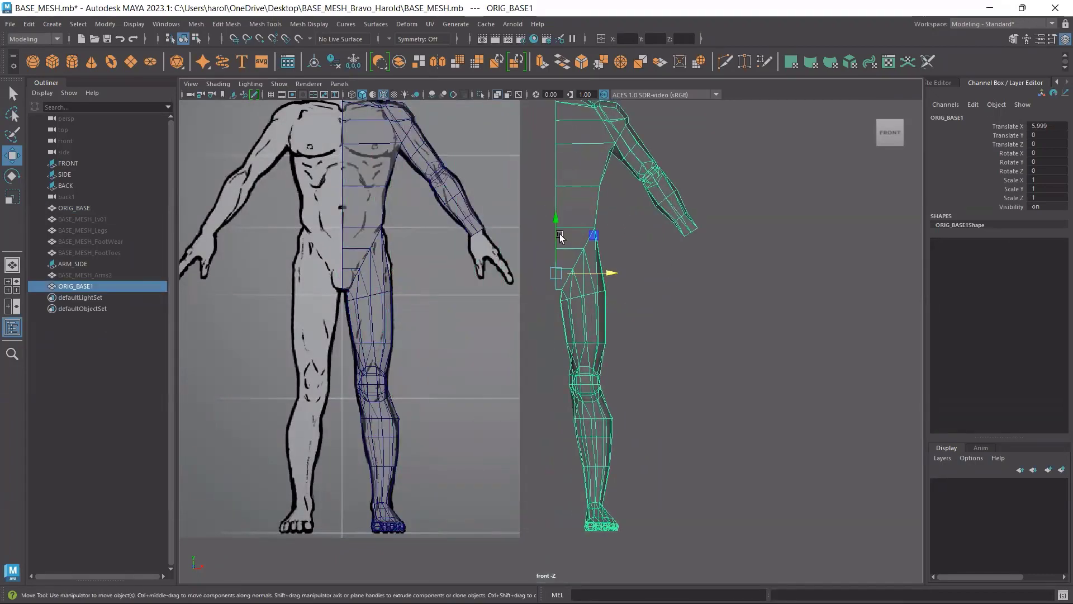
key("space")
key("space")
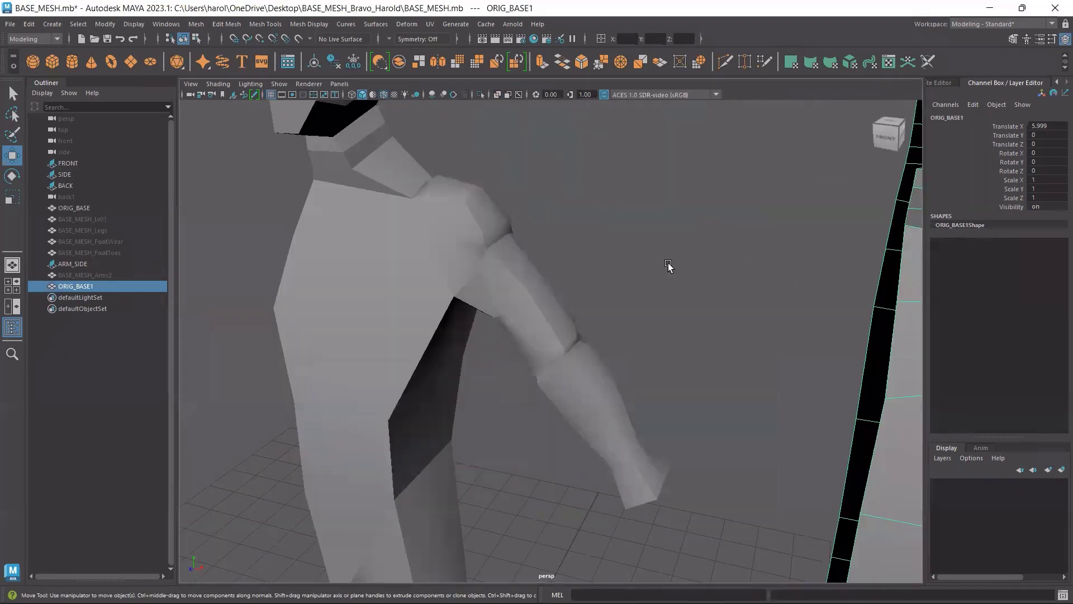
left_click_drag(671, 266, 560, 342, "alt")
left_click(498, 293)
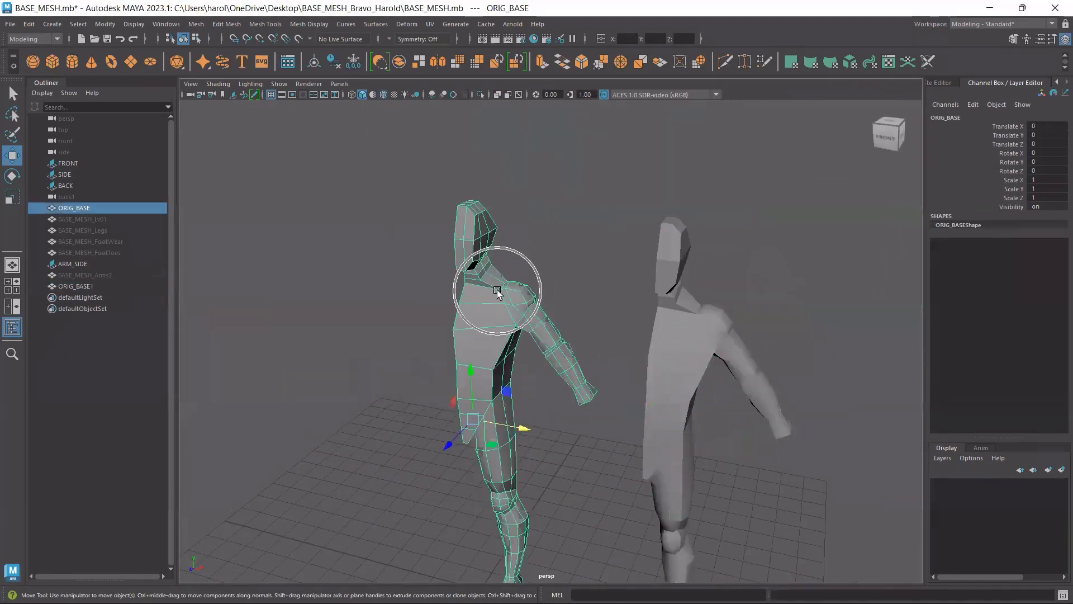
key("ctrl+h")
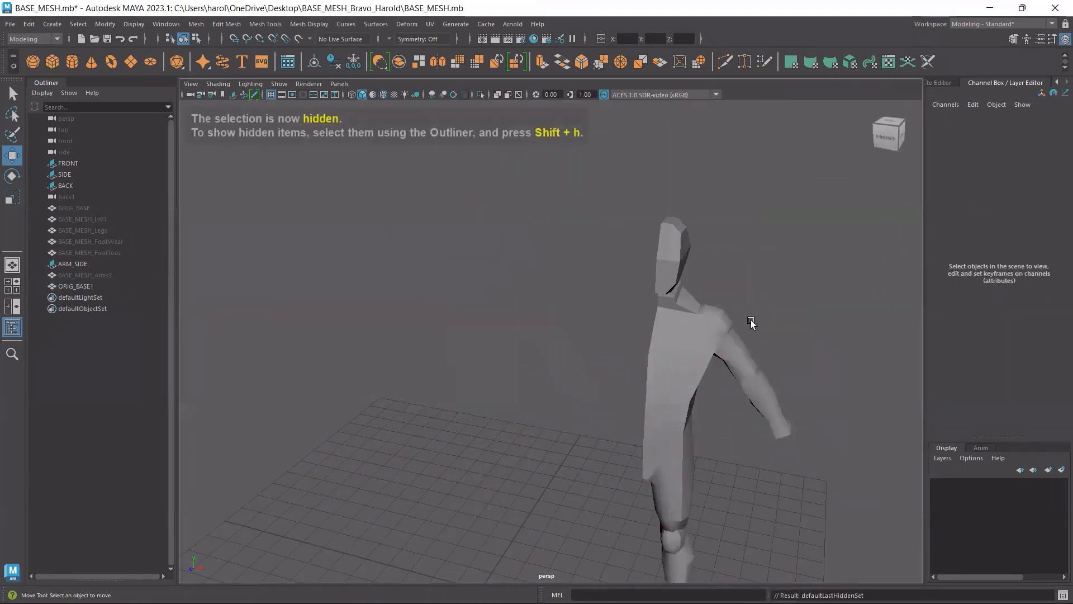
Delete the middle strip of faces running through the head, neck and torso of the duplicated body mesh.
left_click(678, 338)
middle_click_drag(725, 410, 661, 372, "alt")
scroll(587, 264, "up", 3)
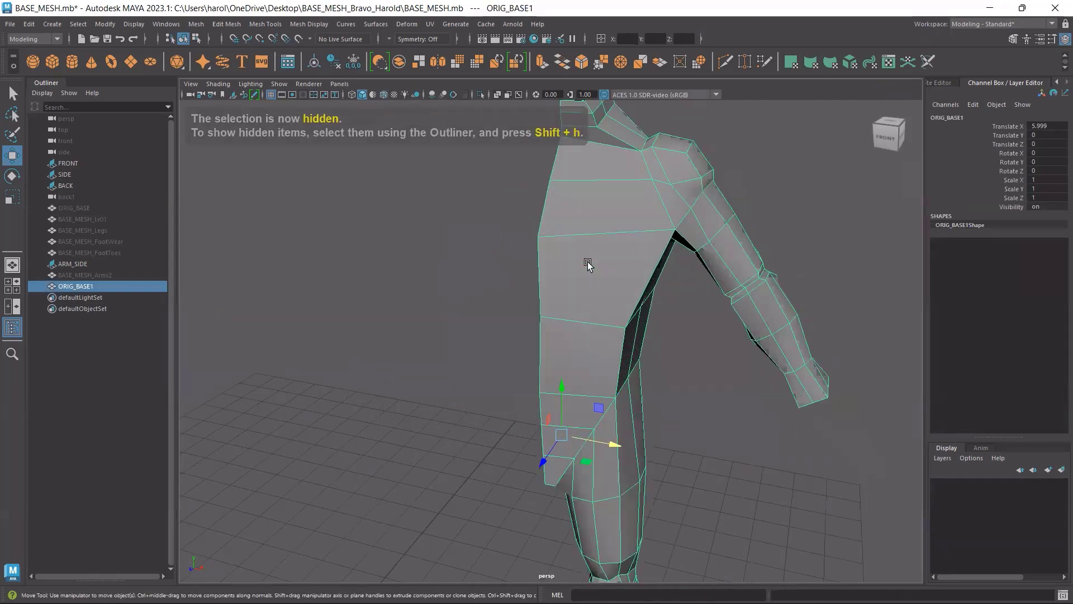
scroll(587, 263, "down", 2)
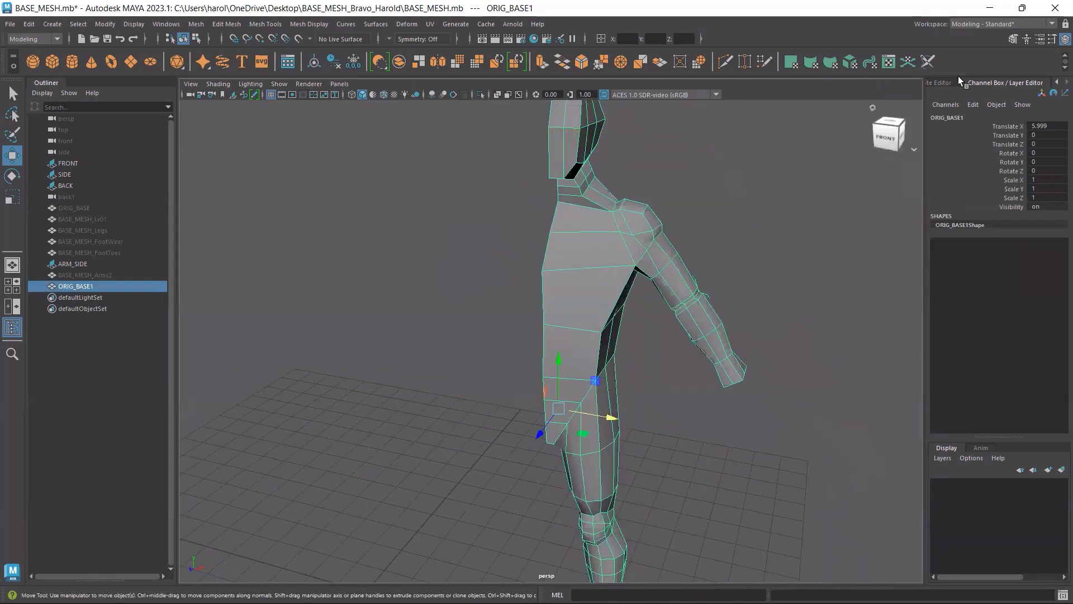
left_click(1014, 41)
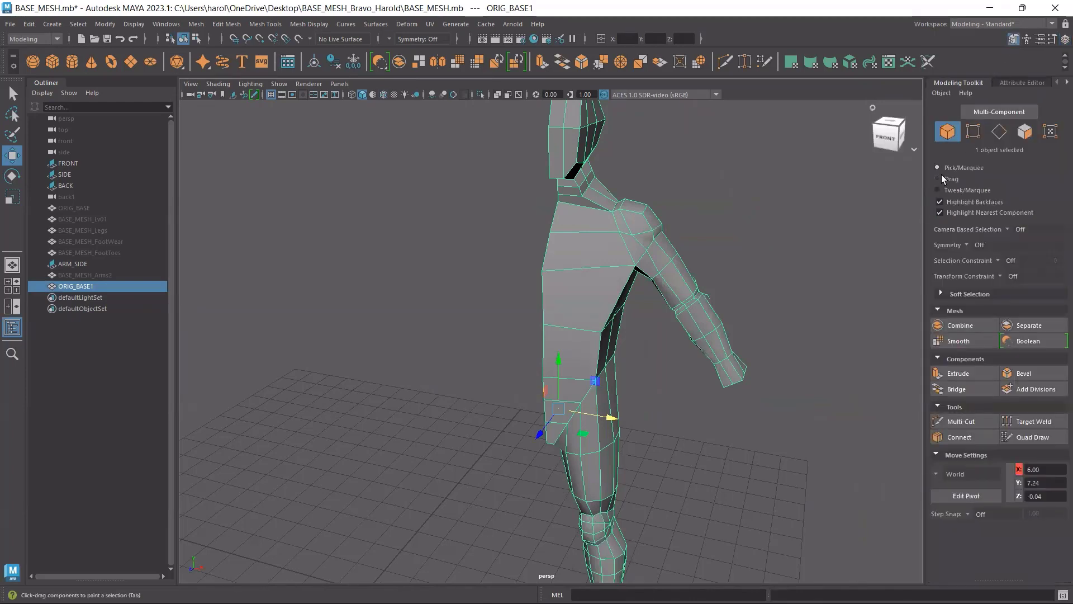
left_click(998, 131)
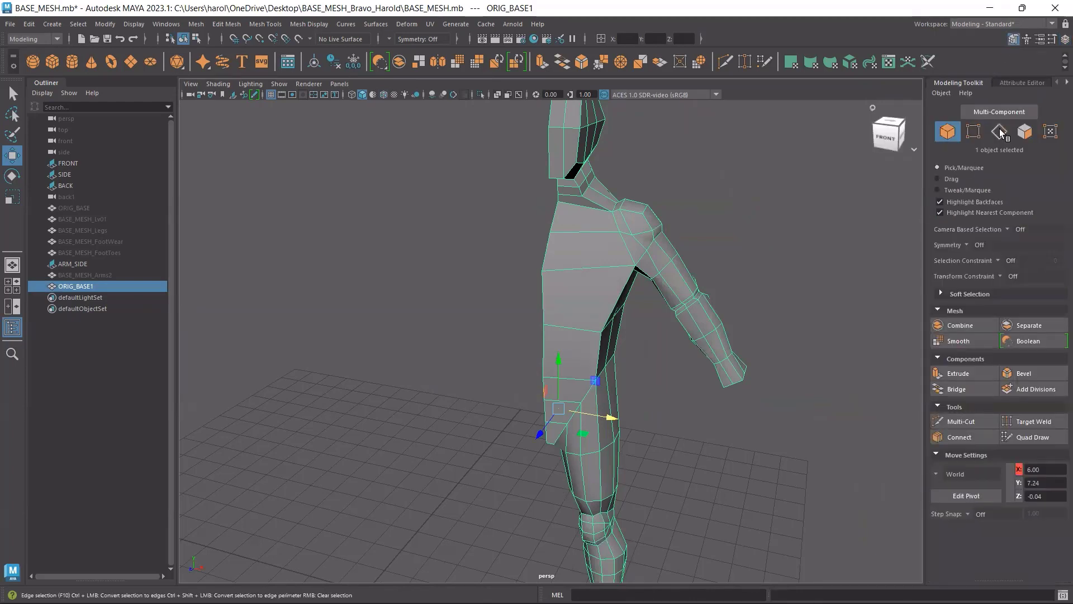
double_click(590, 269)
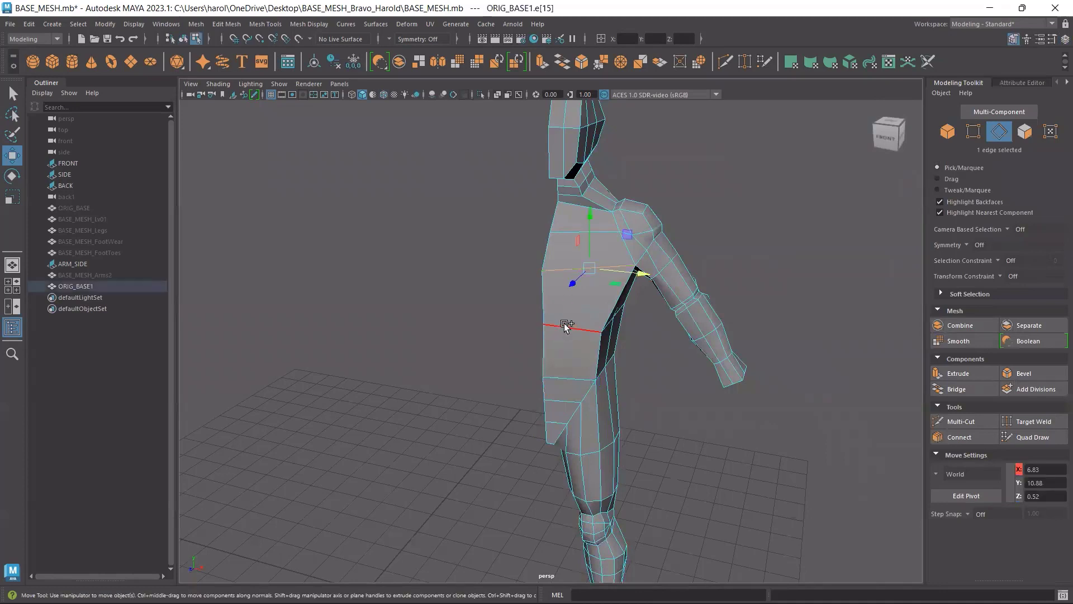
left_click(1024, 132)
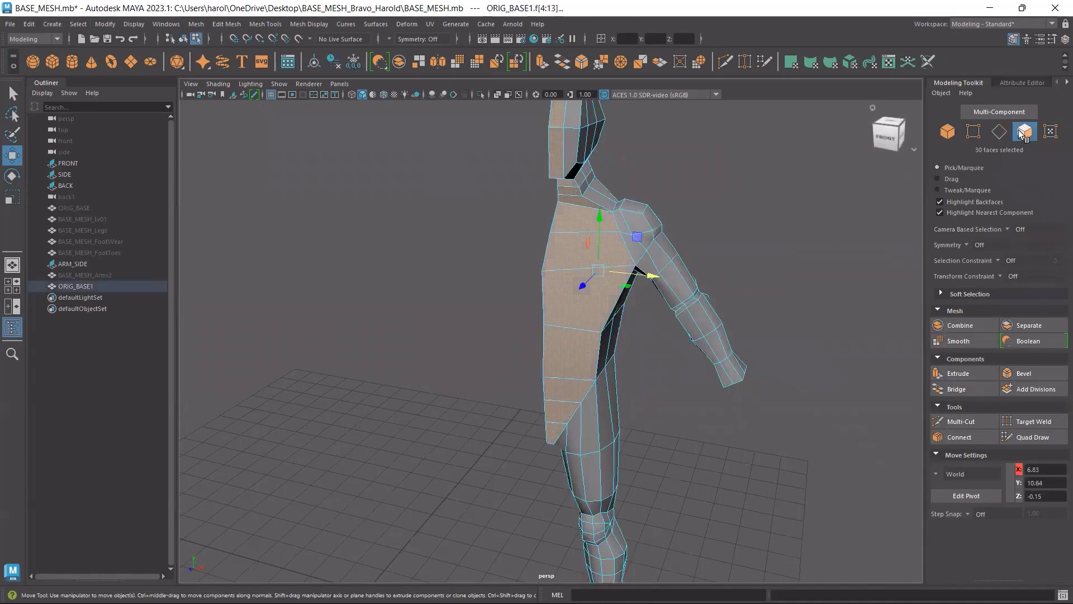
key("Delete")
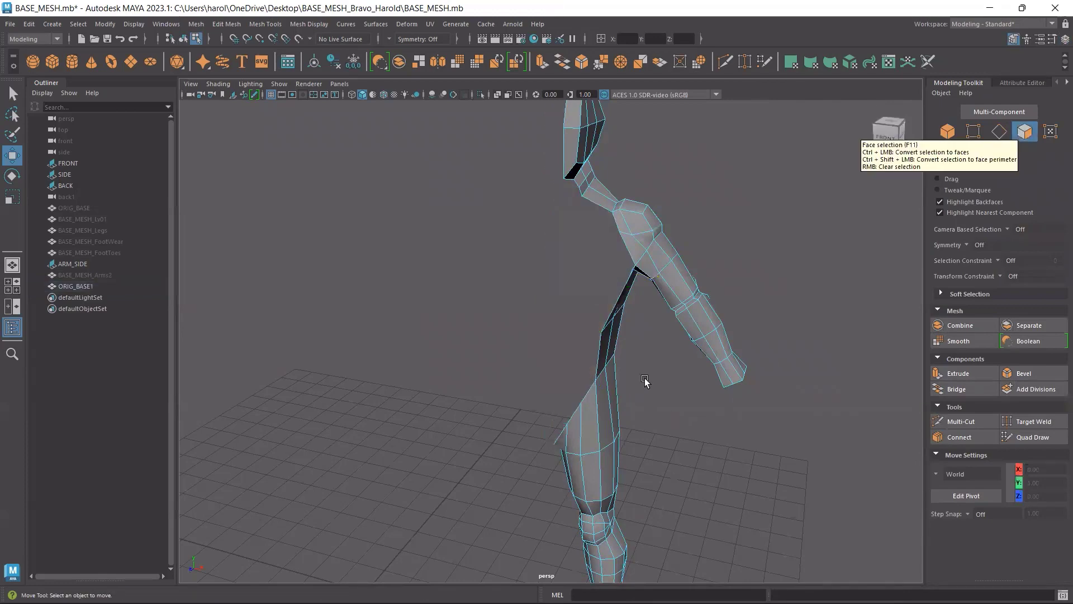
Delete the leg and foot faces of the duplicate together with the remaining side faces of the waist.
left_click_drag(514, 325, 518, 352, "alt")
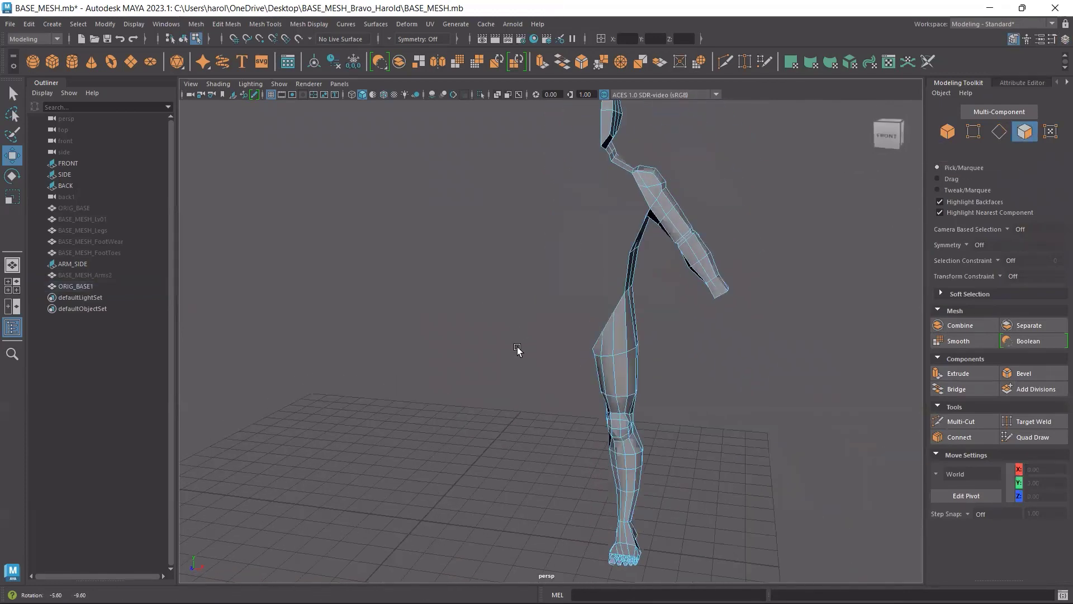
left_click_drag(491, 261, 642, 541)
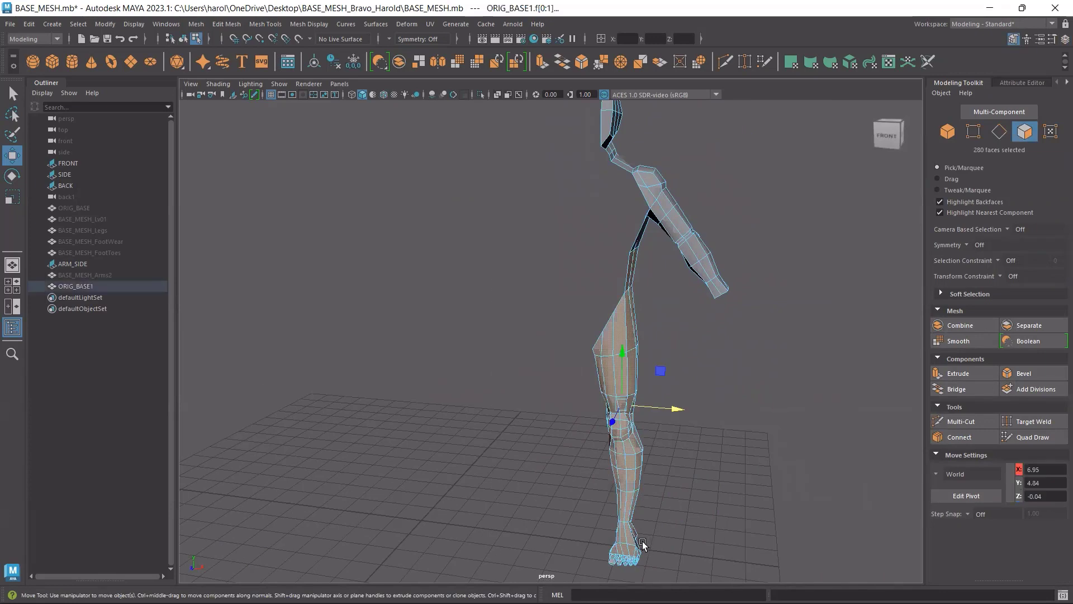
key("Delete")
Delete the remaining head and neck faces of the duplicate so that only the arm is kept.
left_click_drag(556, 347, 559, 307)
left_click_drag(536, 386, 490, 519, "alt")
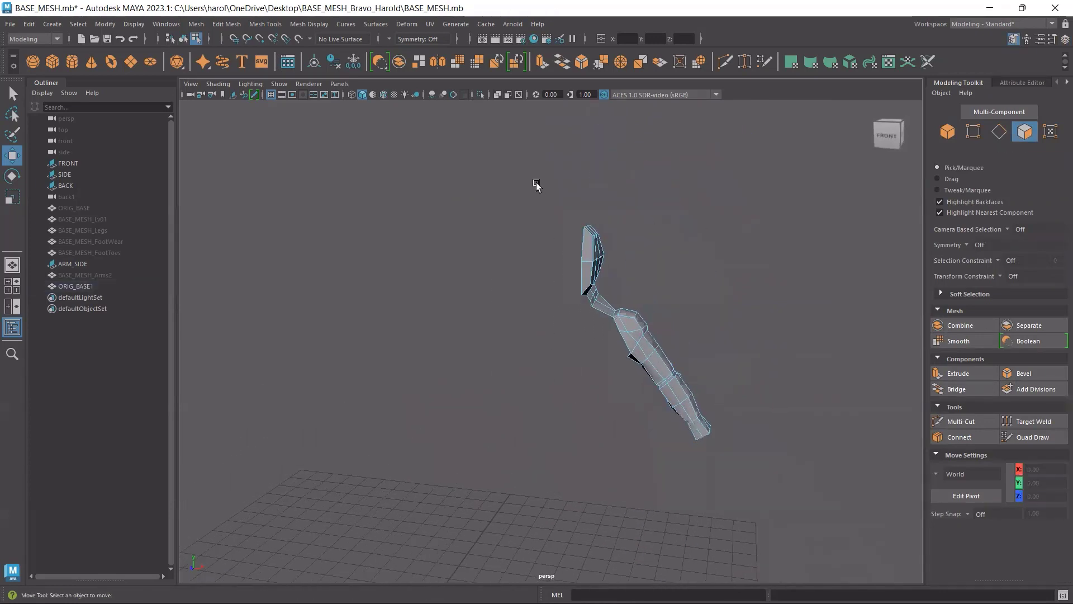
left_click_drag(534, 177, 603, 336)
key("Delete")
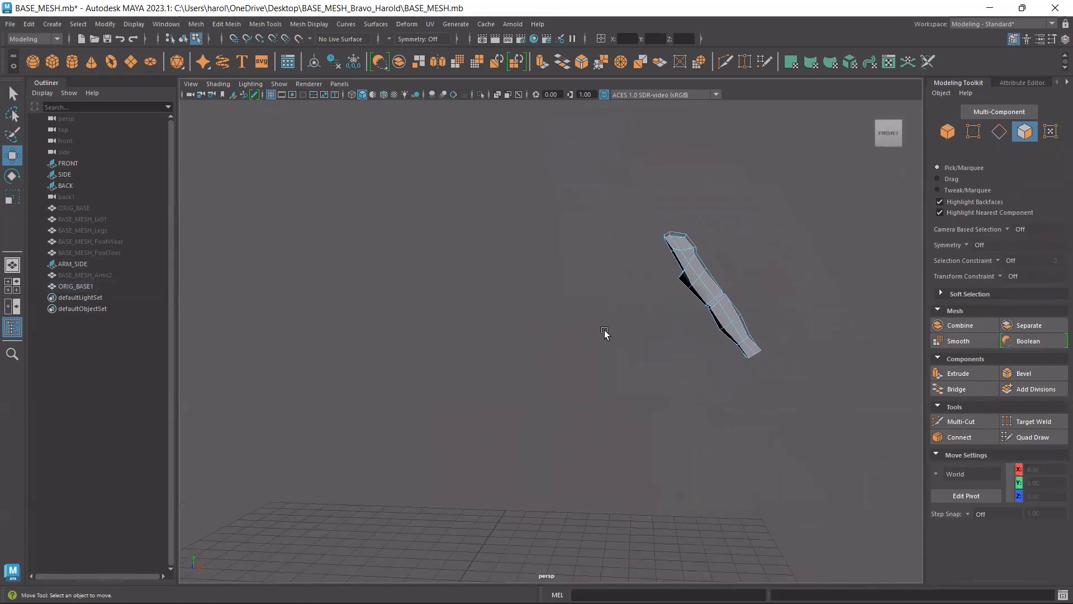
Select the arm mesh as a whole object in the front view, centre its pivot and reset the Move tool settings.
key("space")
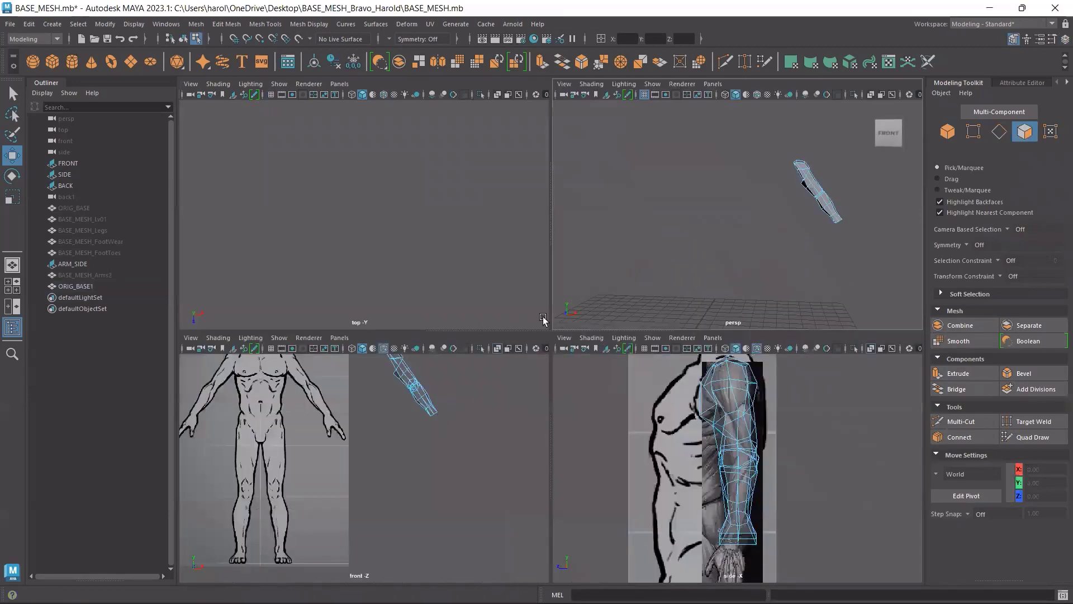
key("space")
middle_click_drag(482, 417, 405, 561, "alt")
scroll(599, 274, "up", 2)
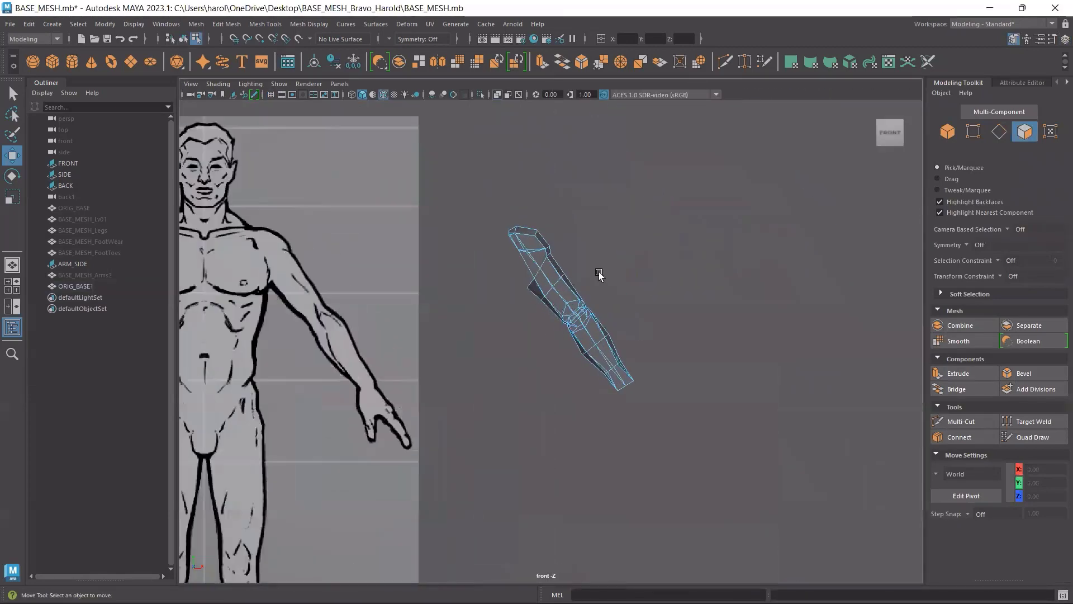
scroll(599, 274, "up", 4)
left_click(610, 256)
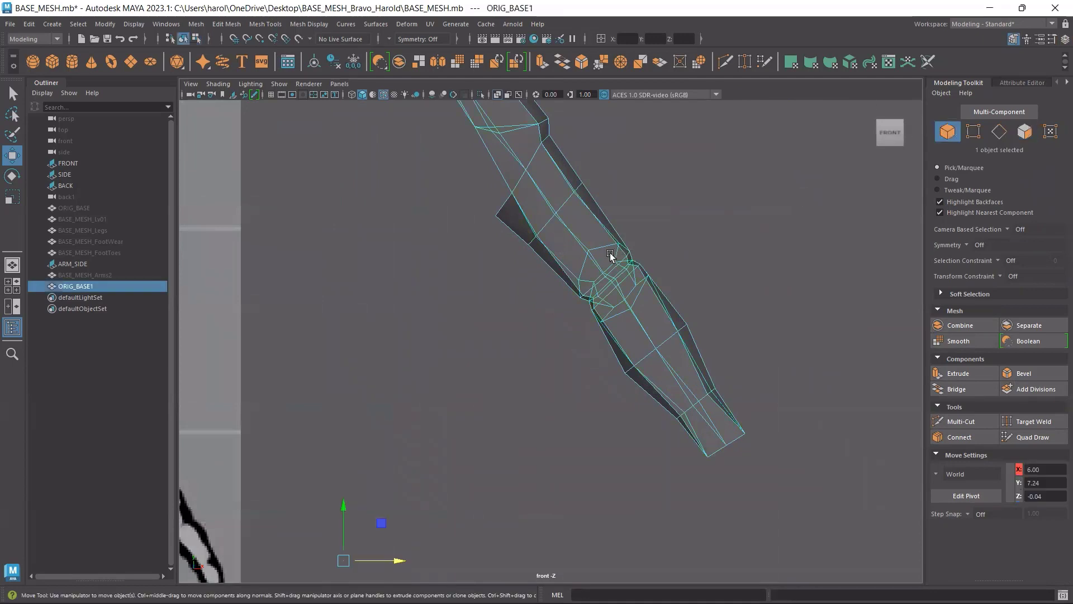
key("ctrl")
key("ctrl")
left_click(1052, 39)
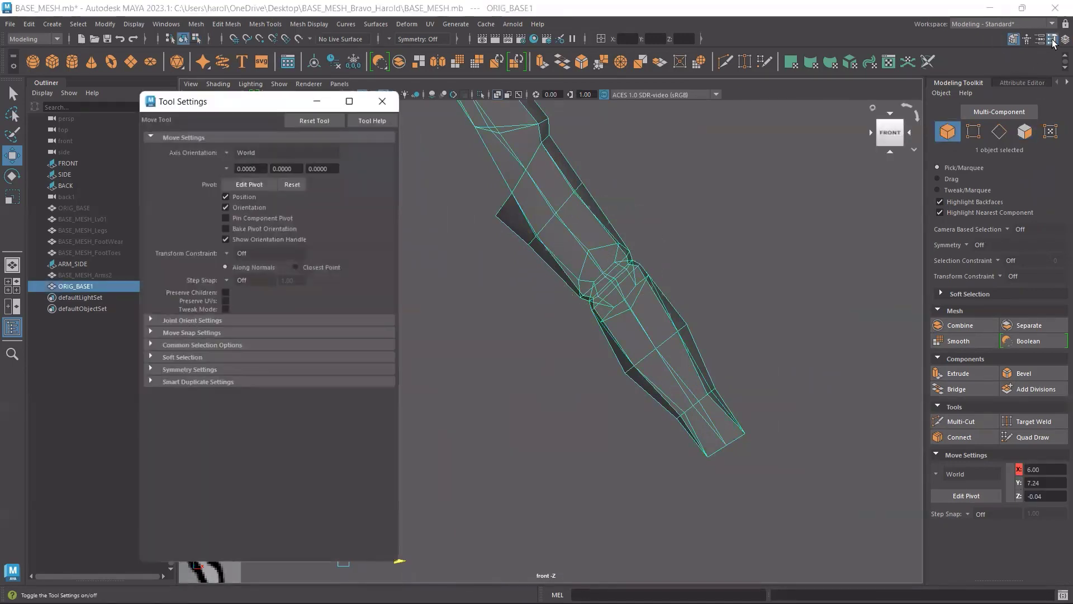
key("ctrl")
left_click(296, 184)
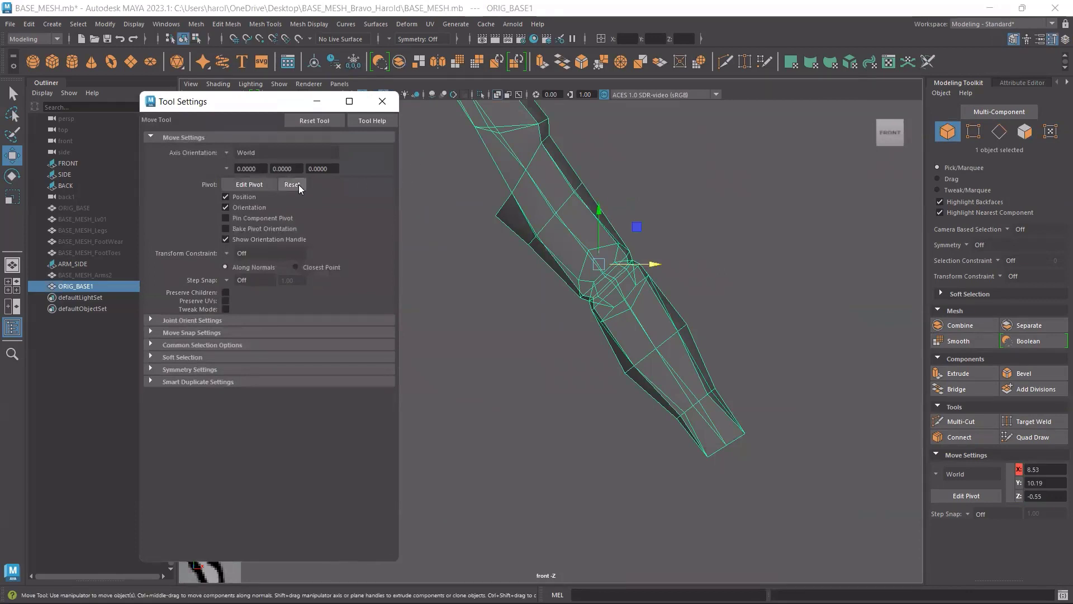
left_click(321, 125)
left_click(383, 101)
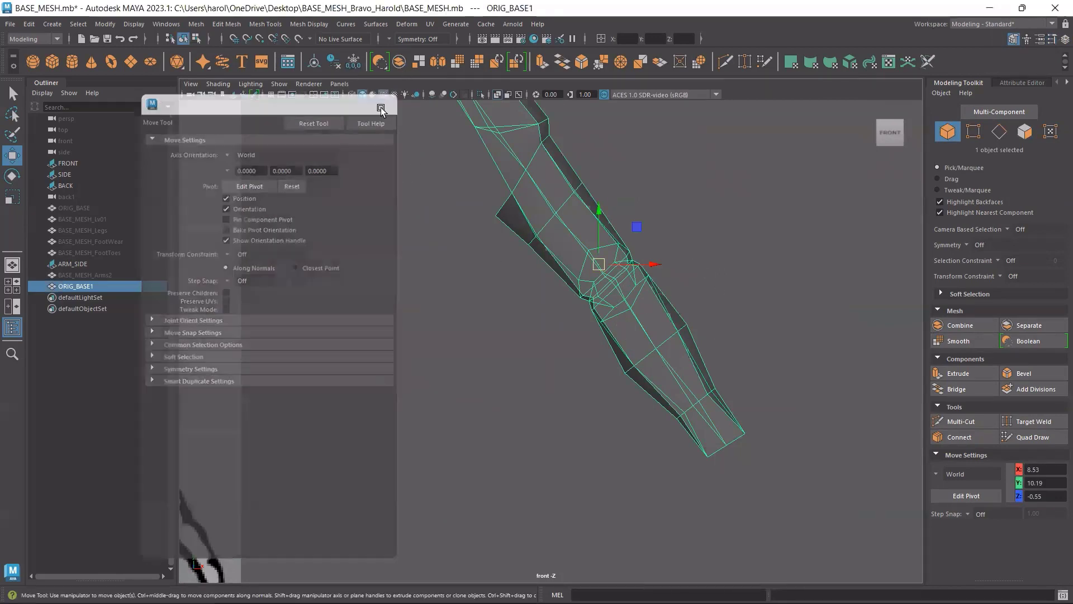
Turn off X-ray shading in the front view and save the scene.
left_click(672, 270)
left_click_drag(657, 235, 547, 330)
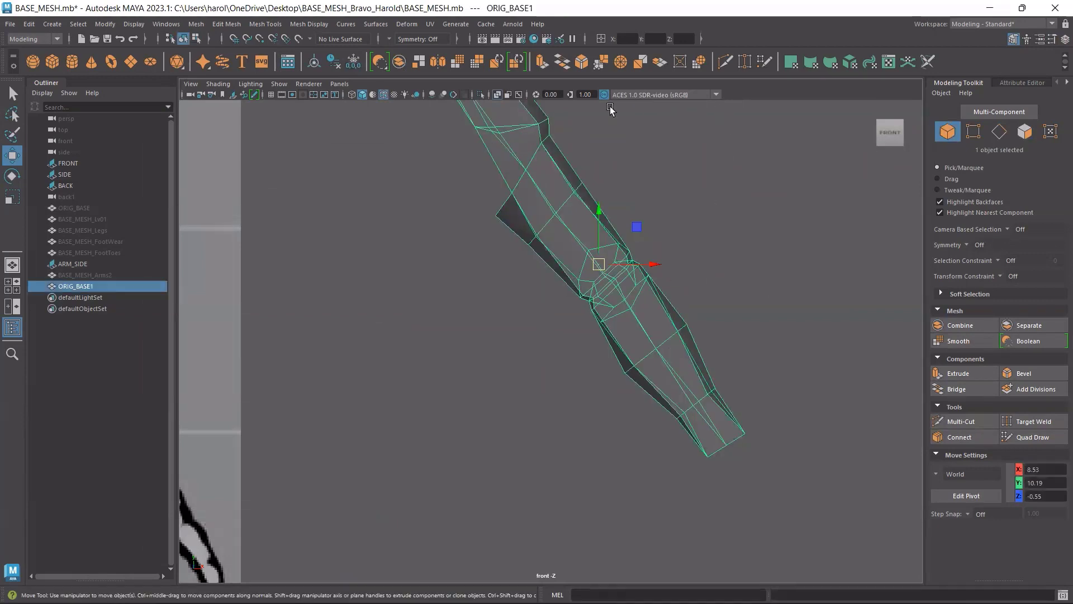
left_click(498, 94)
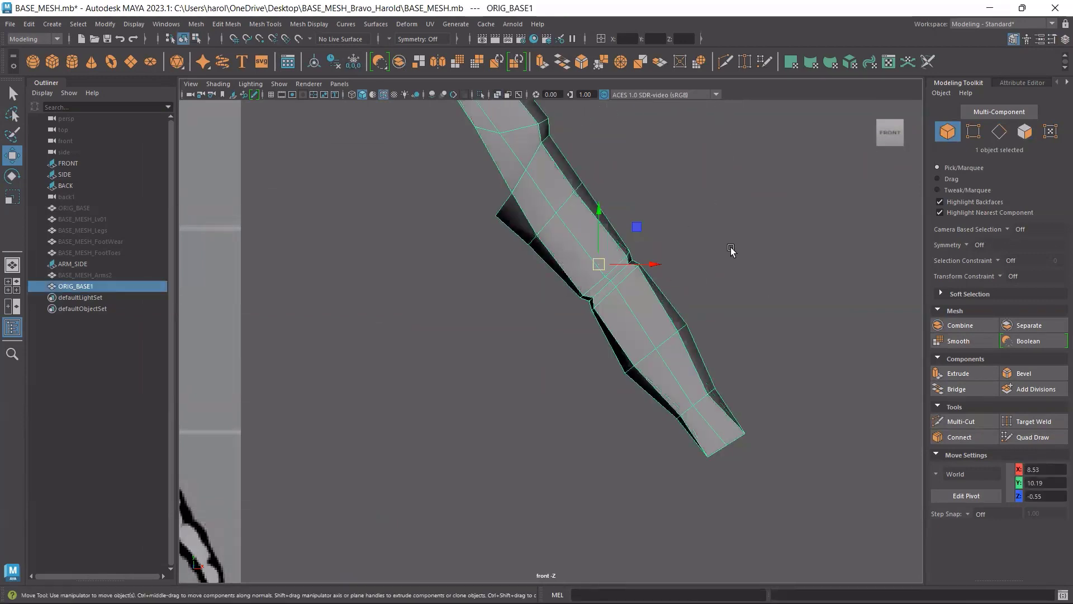
left_click(731, 249)
key("ctrl+s")
Start exporting the selected arm mesh and choose the BASE_MESH project folder on the desktop as the destination.
left_click(596, 251)
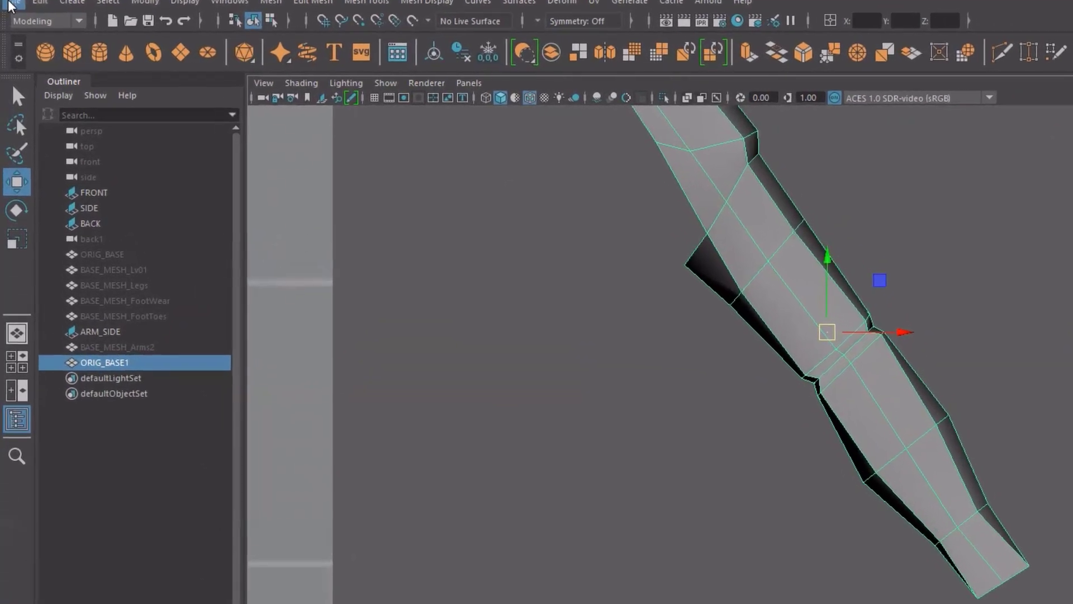
left_click(11, 25)
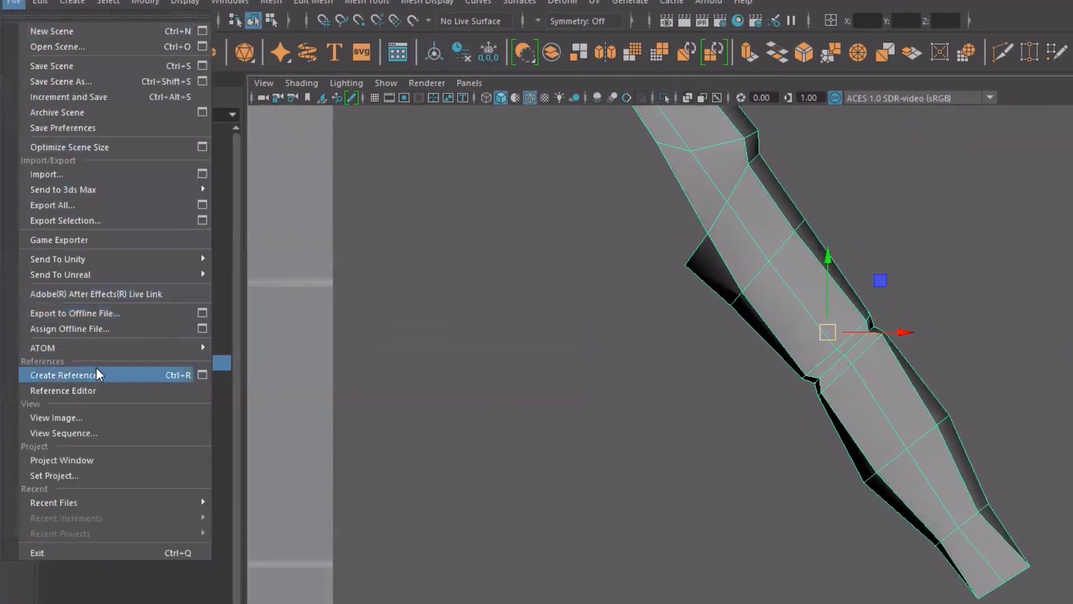
mouse_move(93, 272)
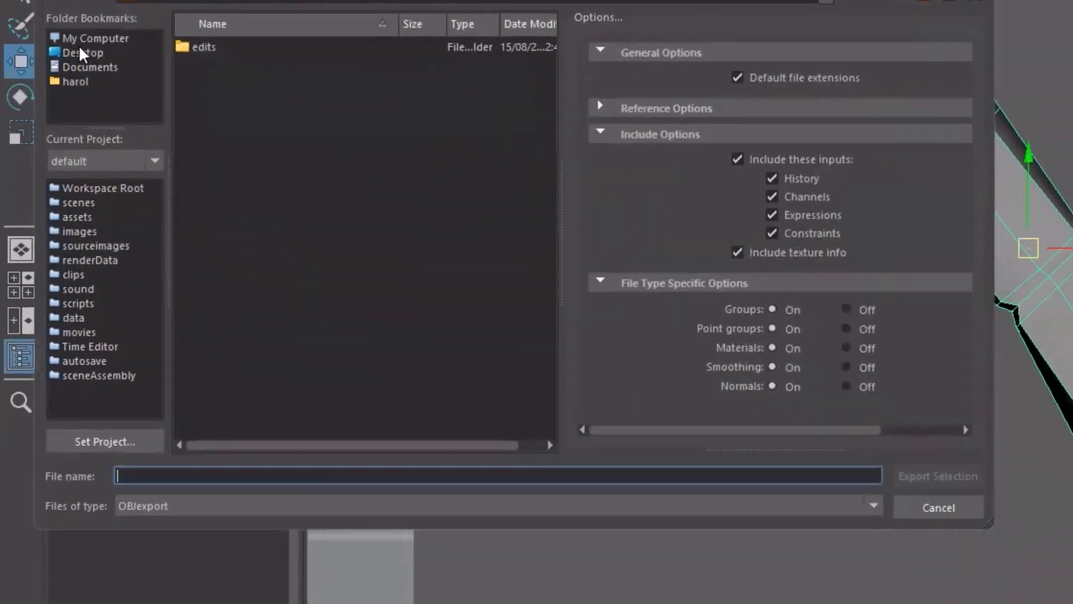
left_click(84, 38)
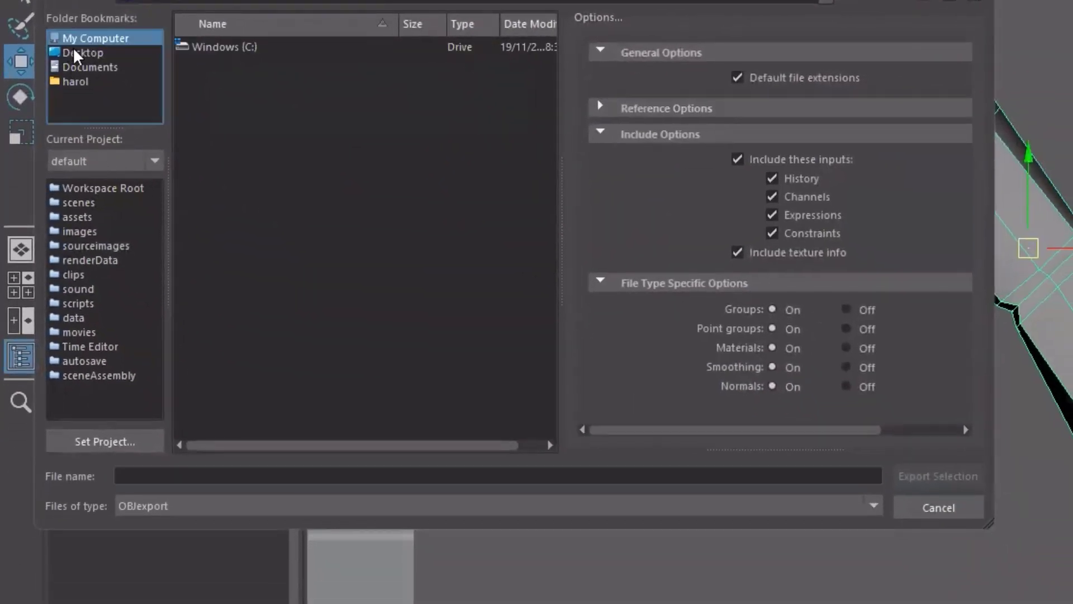
left_click(77, 54)
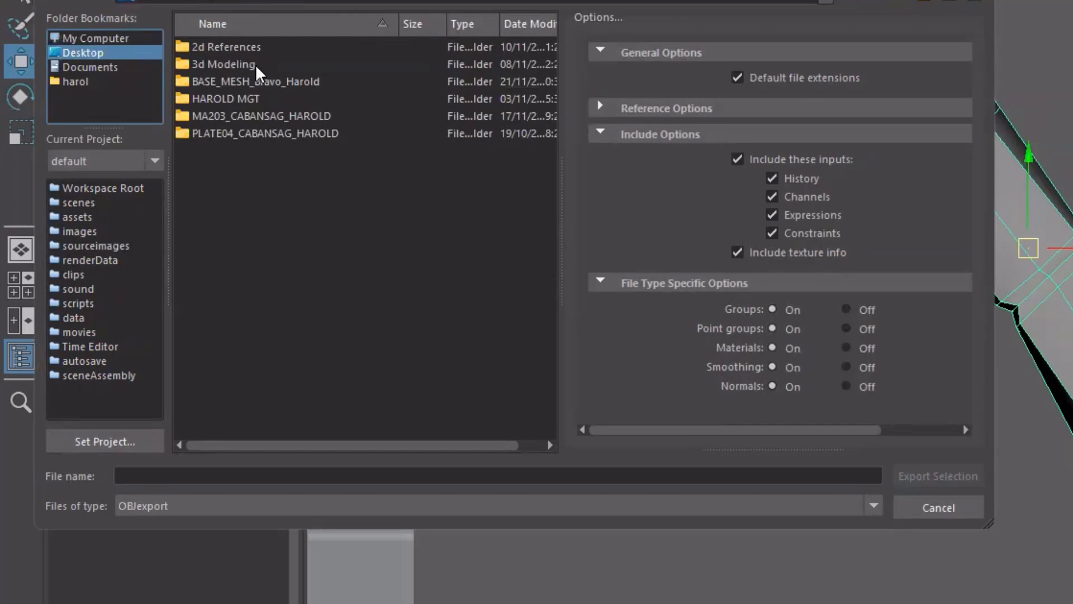
double_click(265, 84)
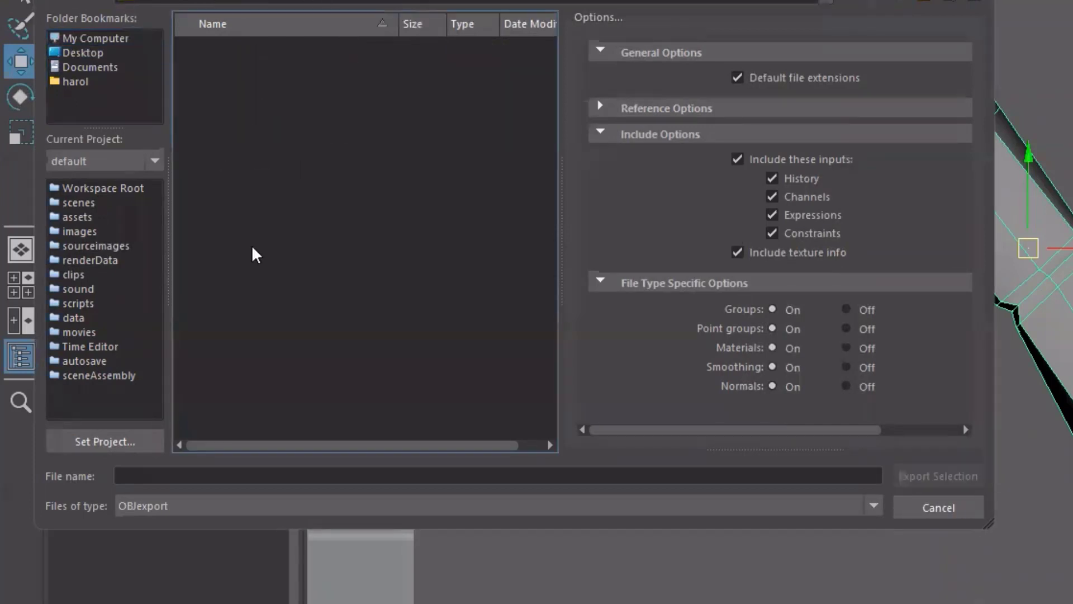
Export the selected arm mesh under the file name BASE_ARM with the file type OBJexport.
left_click(292, 477)
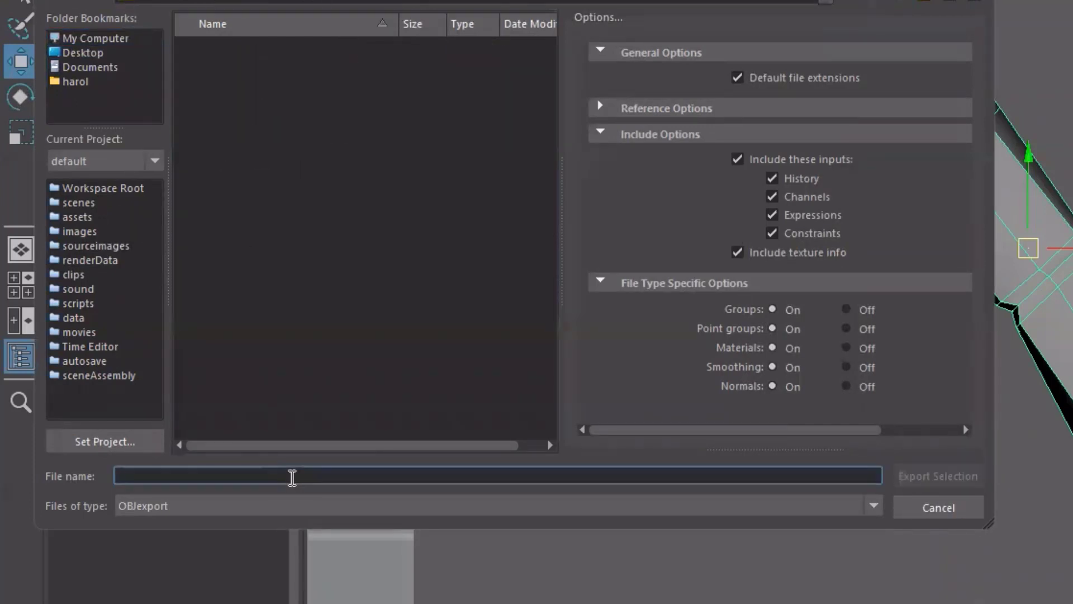
type("B")
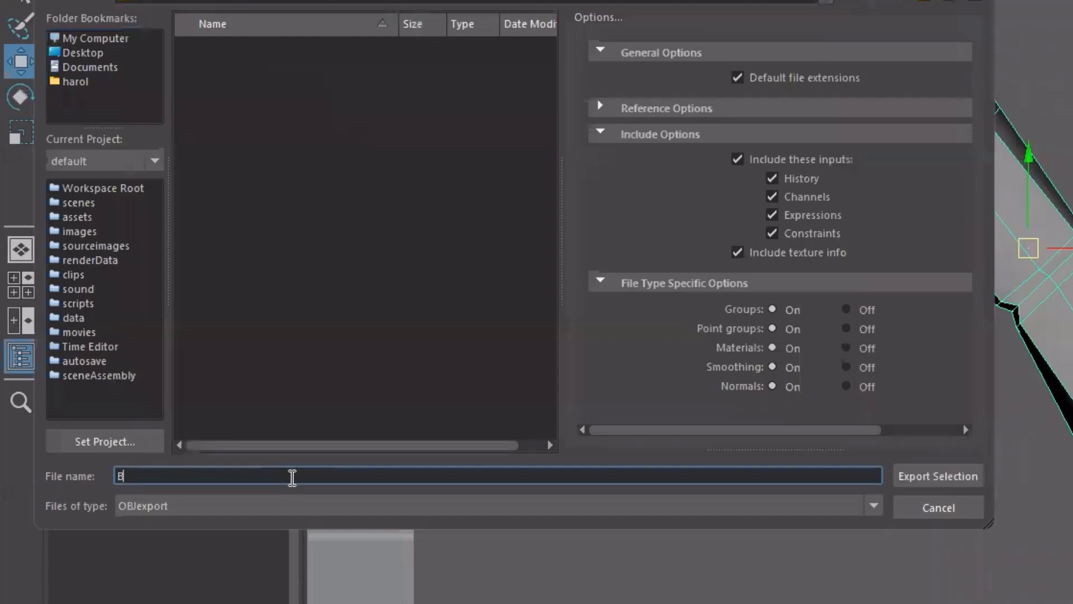
type("ASE_ARM")
left_click(226, 508)
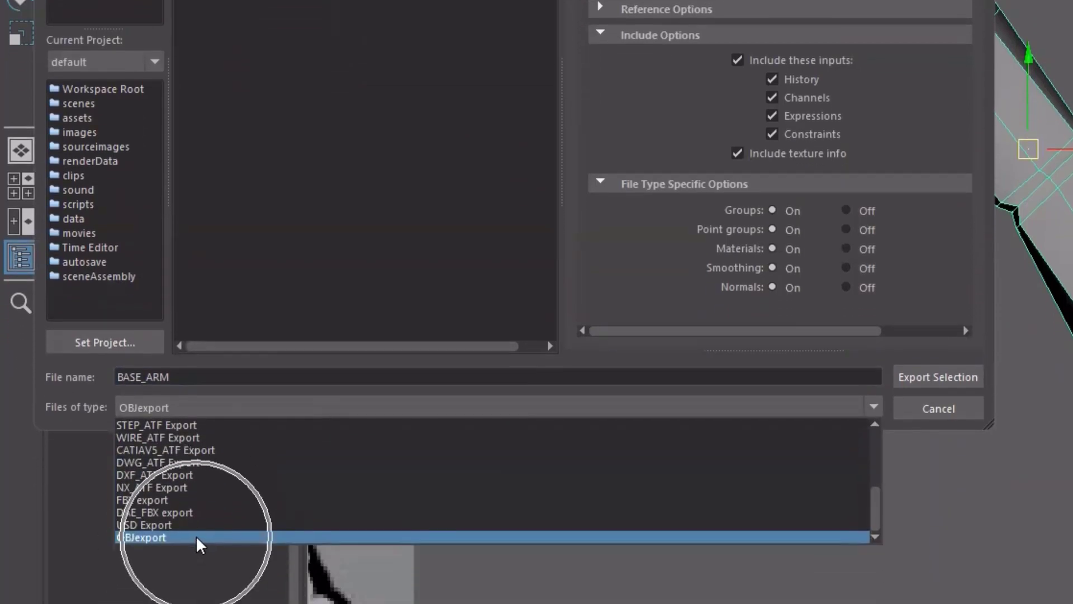
left_click(204, 525)
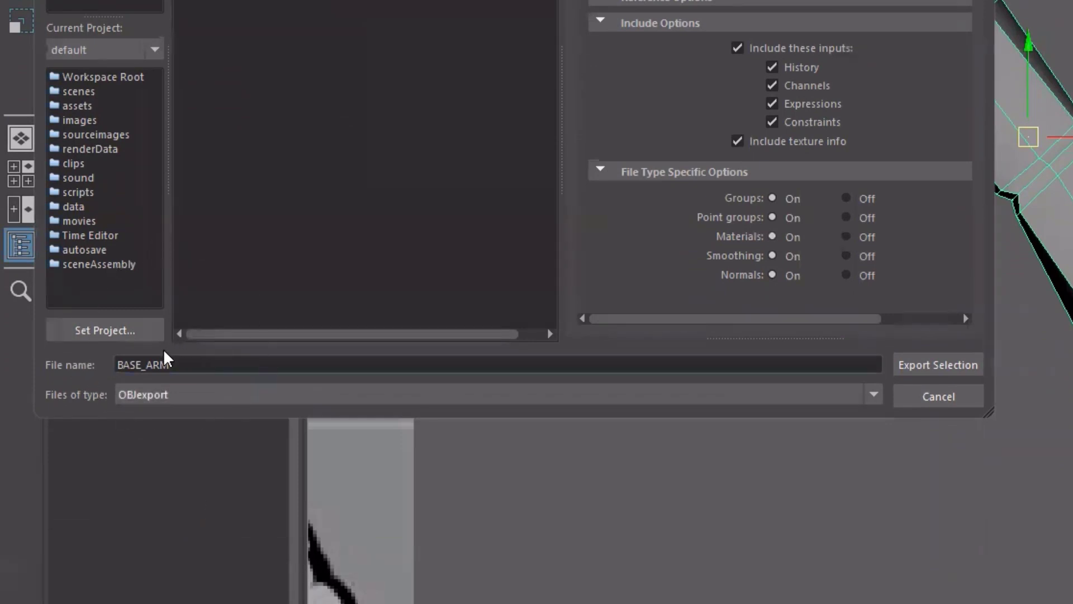
left_click(928, 376)
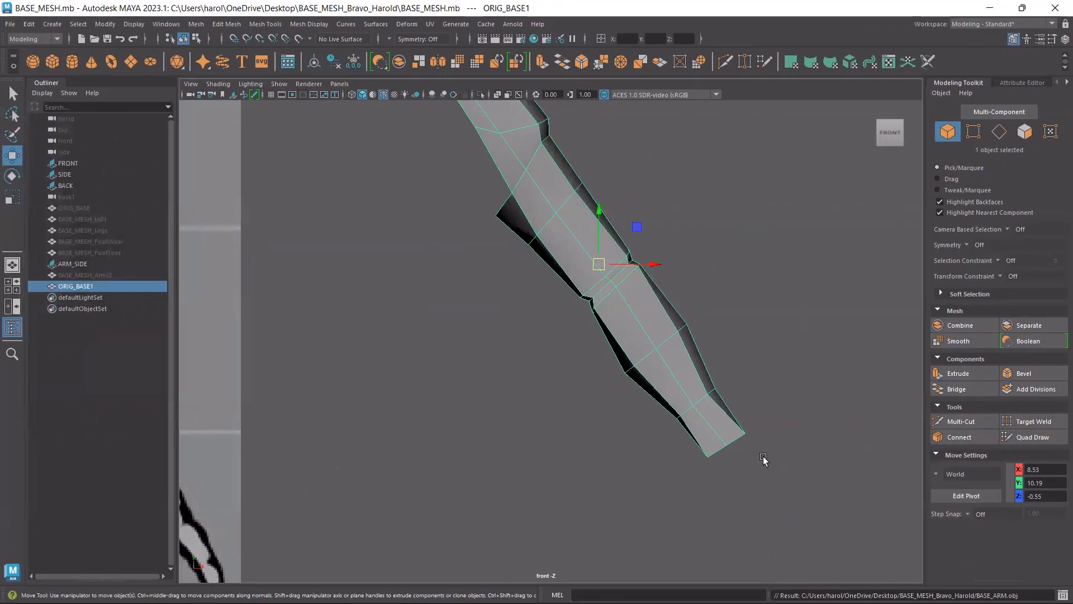
Minimise Maya and check the BASE_MESH project folder for the exported BASE_ARM files.
mouse_move(711, 601)
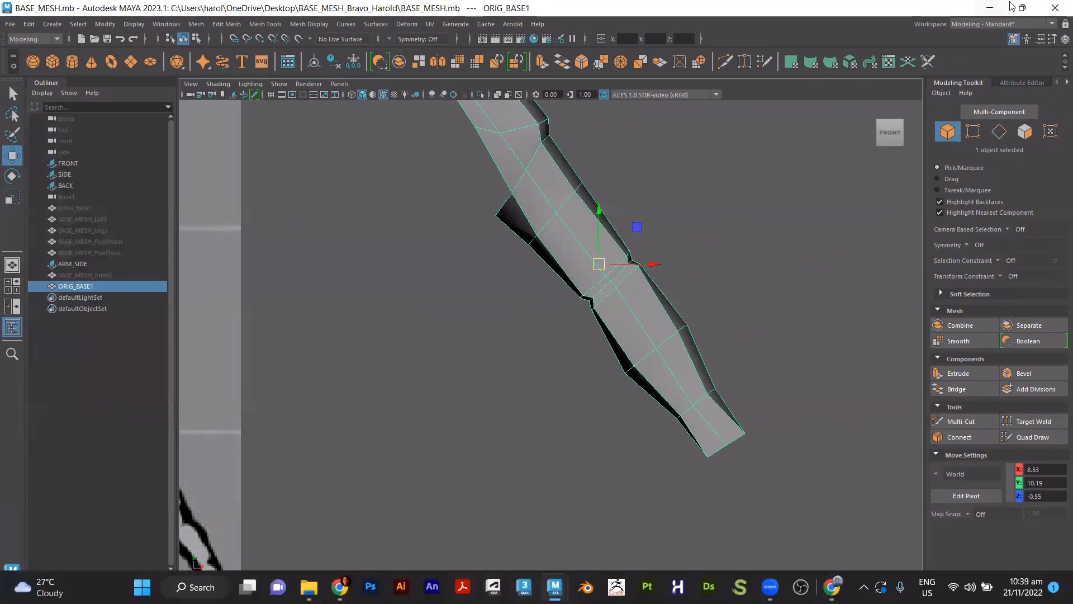
left_click(989, 8)
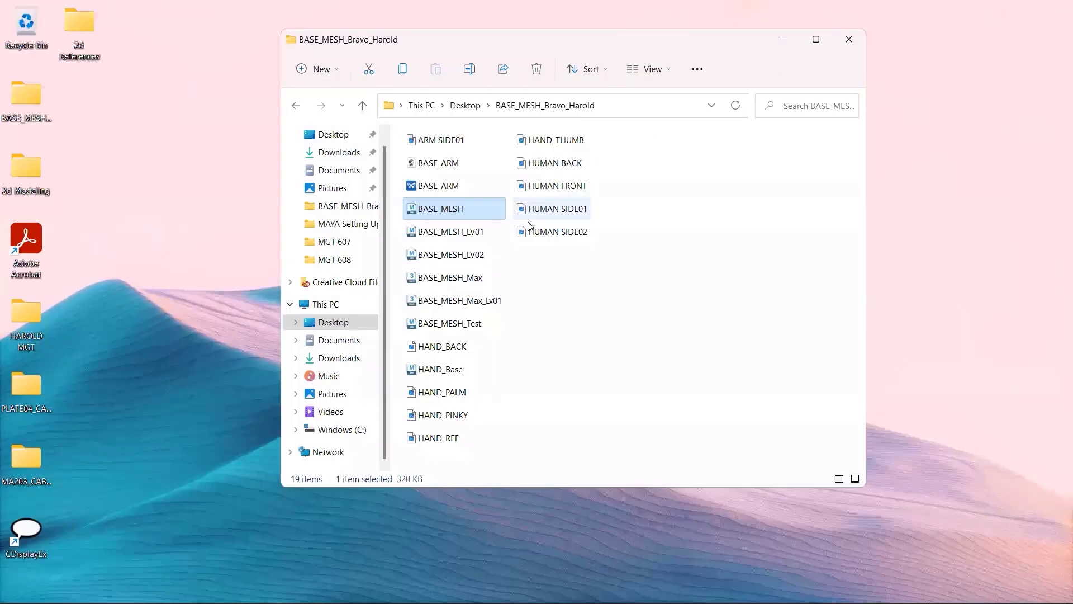
left_click(437, 164)
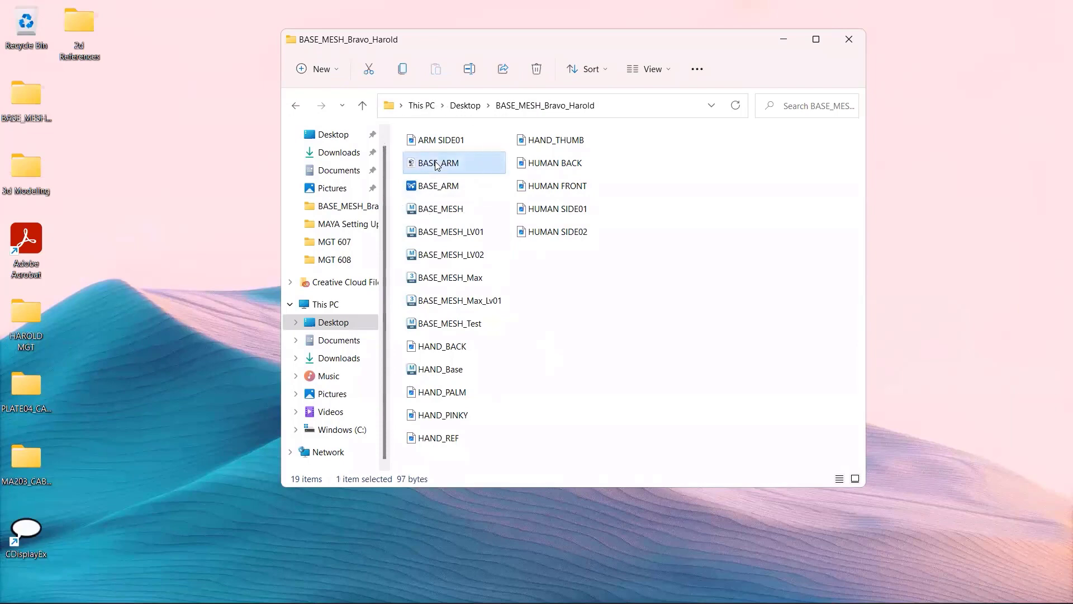
key("ctrl")
key("ctrl")
key("ctrl")
key("ctrl")
key("ctrl")
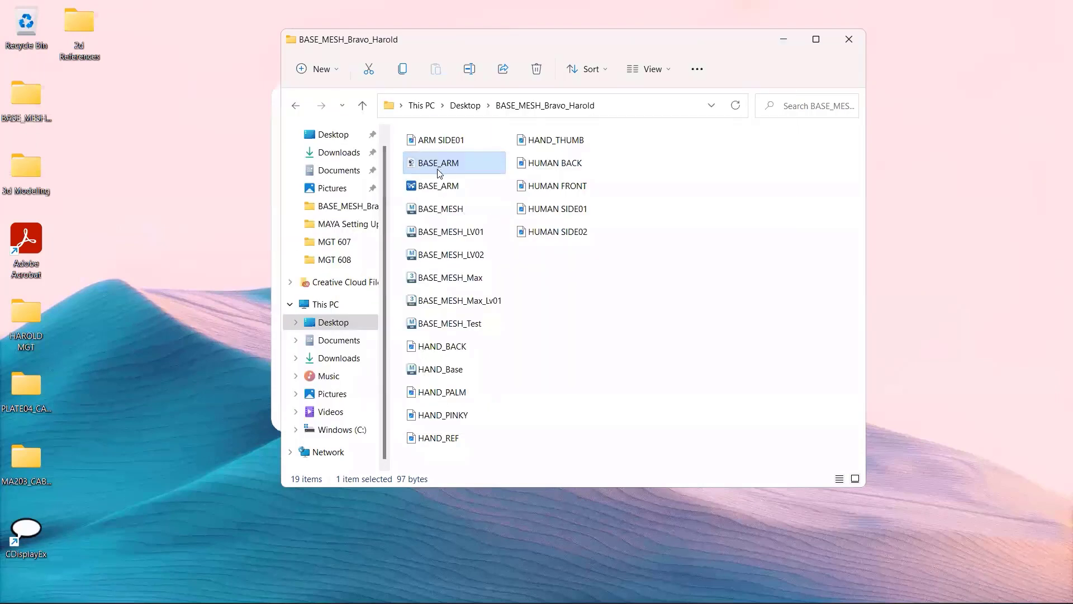
right_click(445, 170)
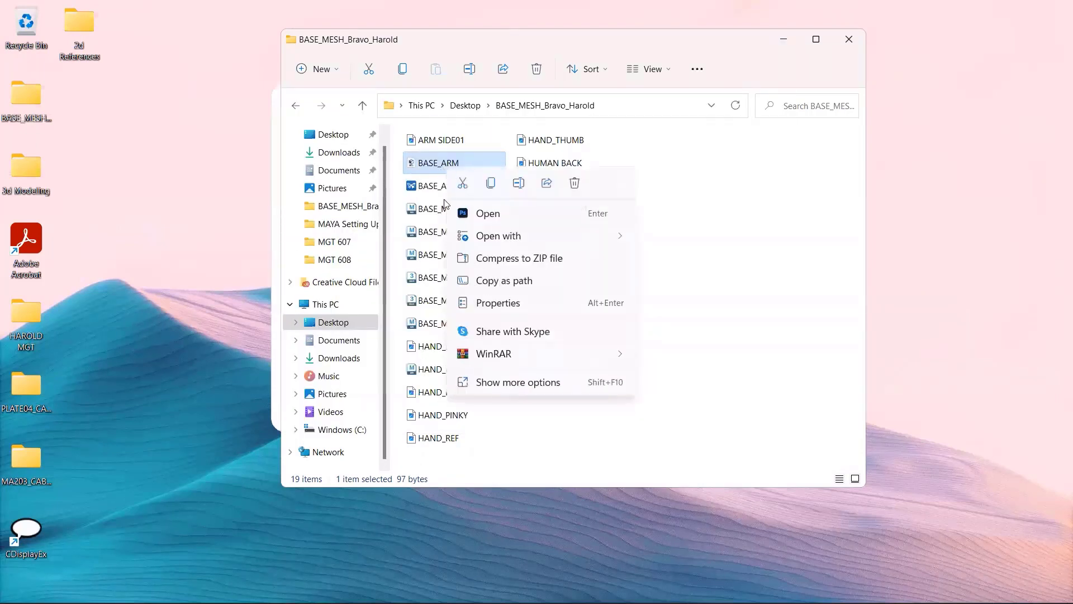
left_click(517, 440)
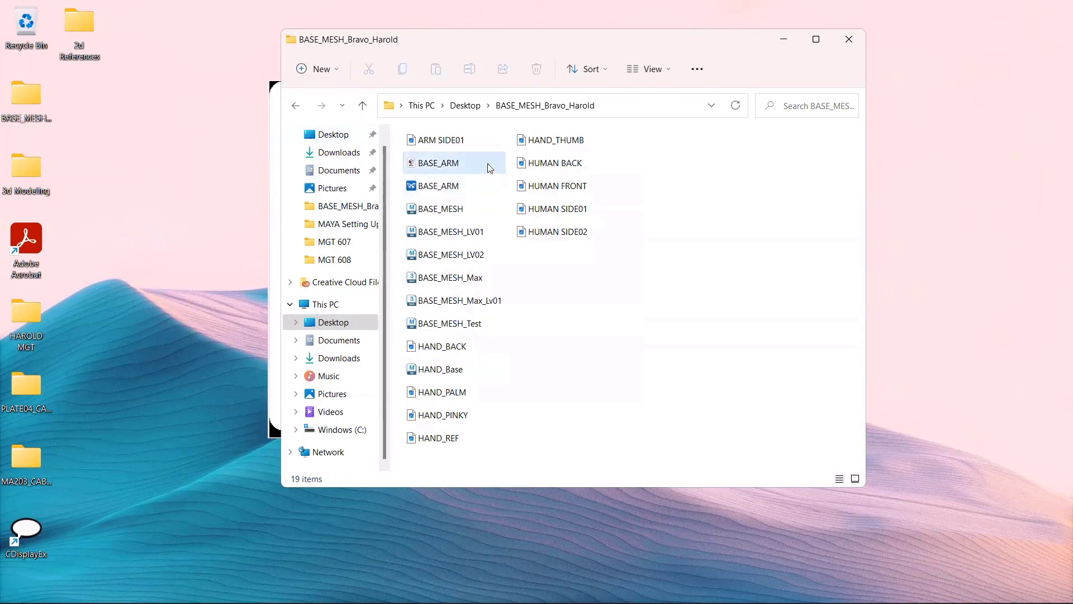
mouse_move(491, 168)
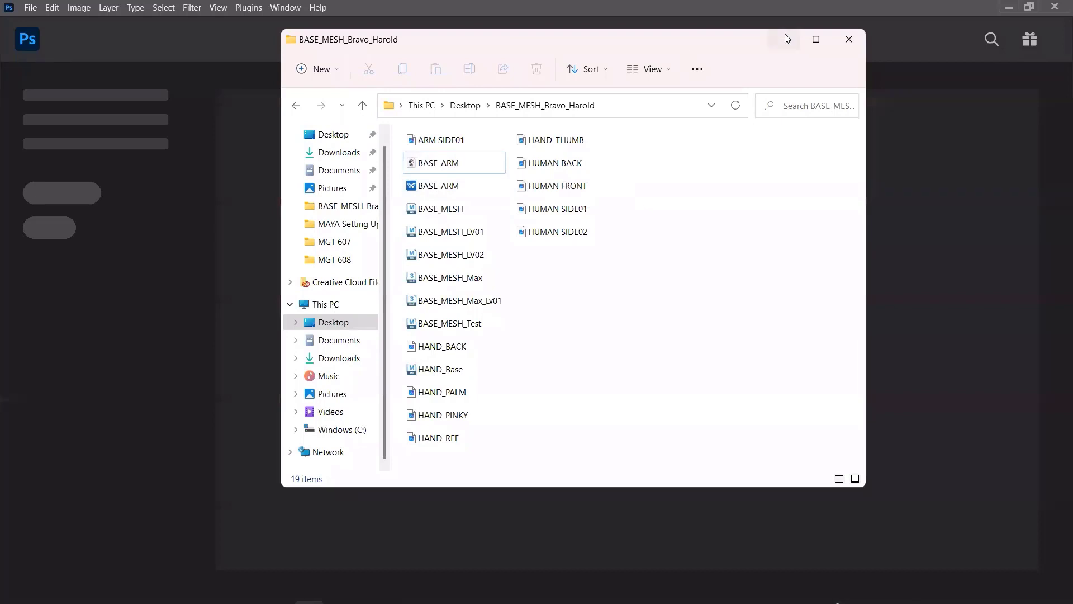
left_click(785, 39)
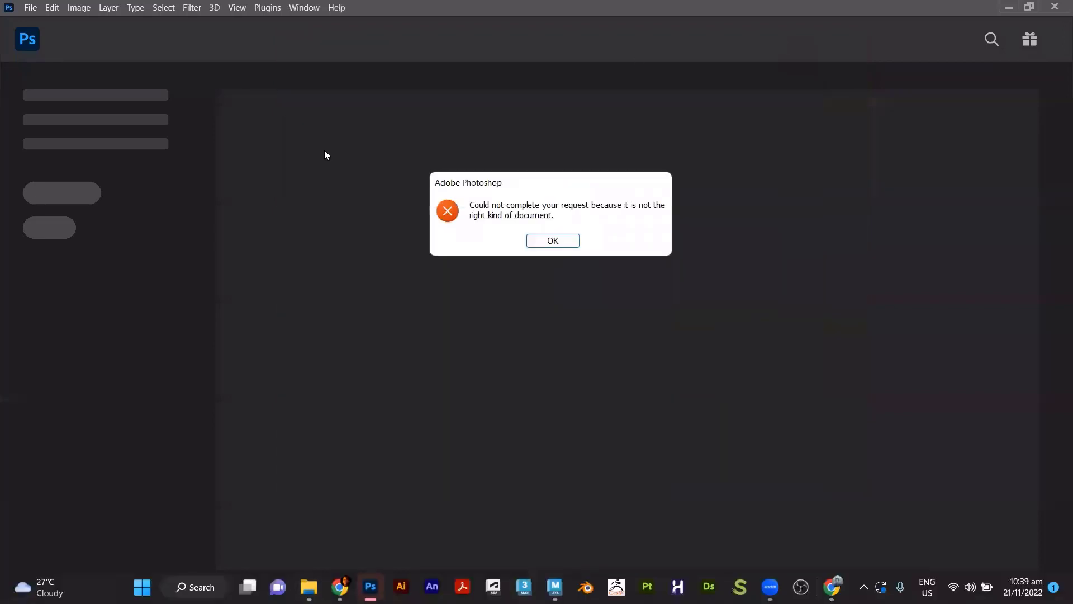
left_click(570, 241)
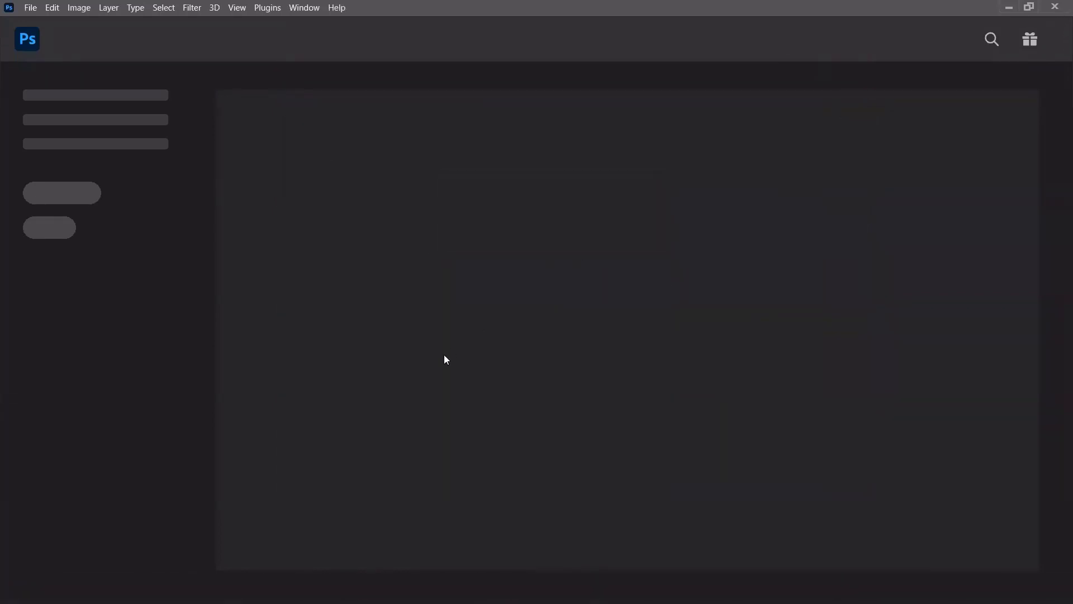
left_click(1056, 6)
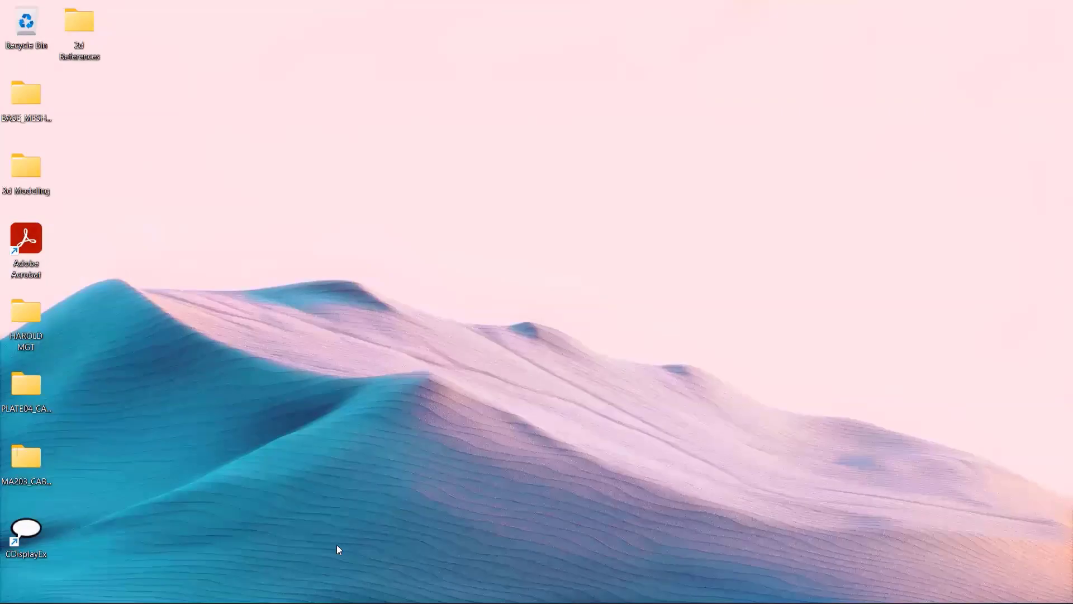
Switch back to the BASE_MESH scene in Maya and delete the exported ORIG_BASE1 arm mesh.
key("super+Tab")
key("alt+Tab")
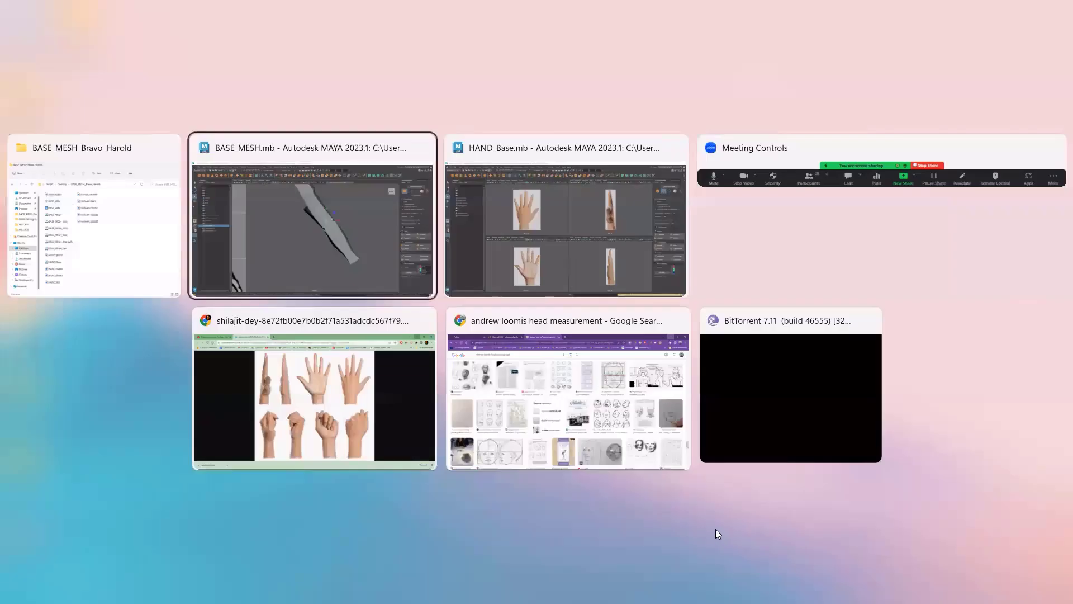
key("alt+Tab")
left_click(492, 261)
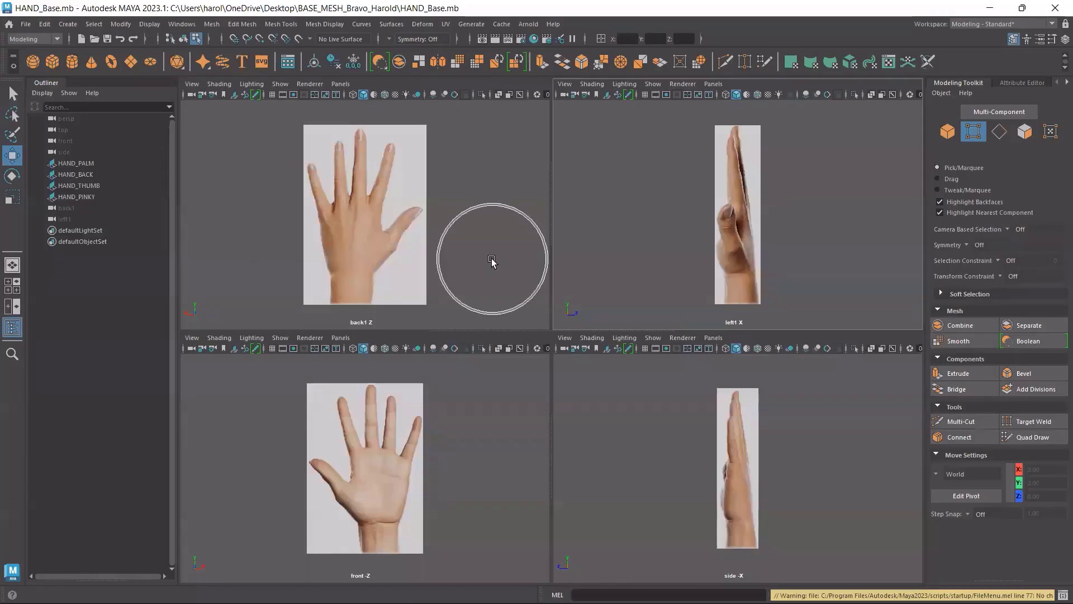
key("alt+Tab")
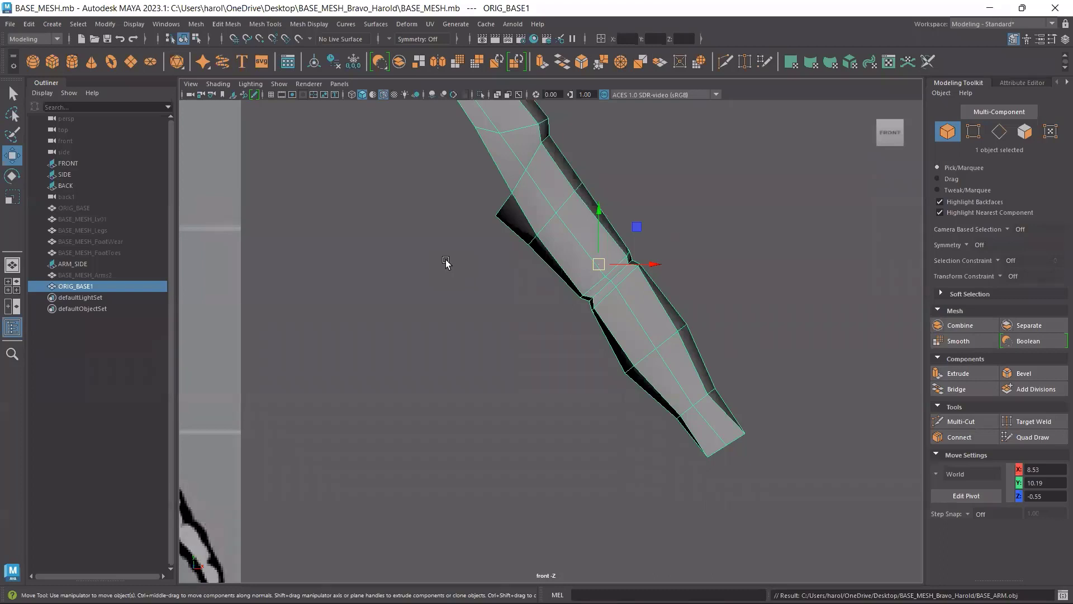
key("Delete")
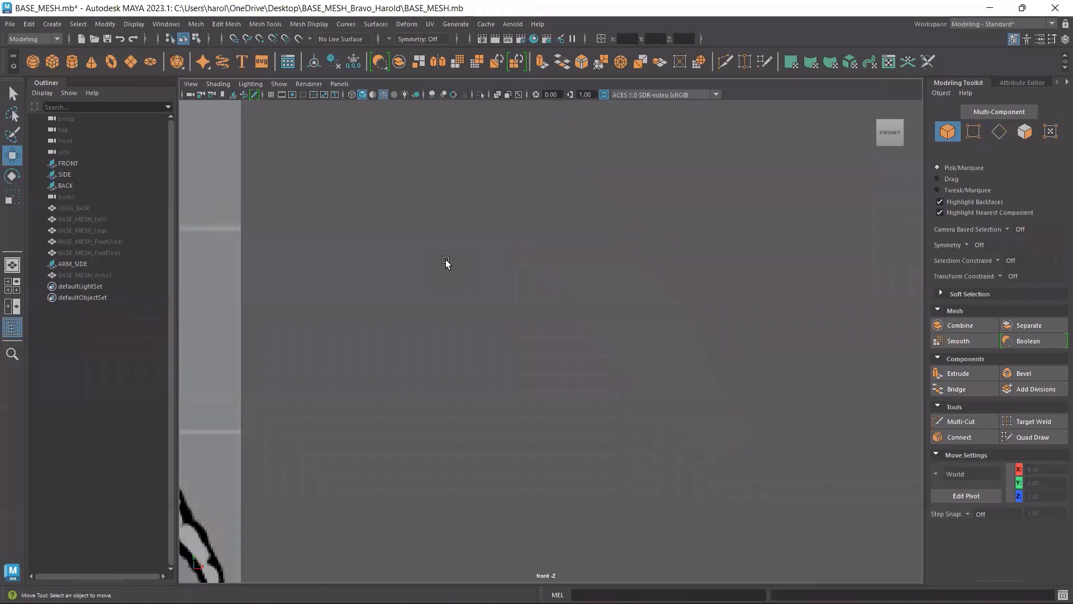
Unhide the ORIG_BASE half-body mesh in the front view and save the BASE_MESH scene.
left_click(80, 206)
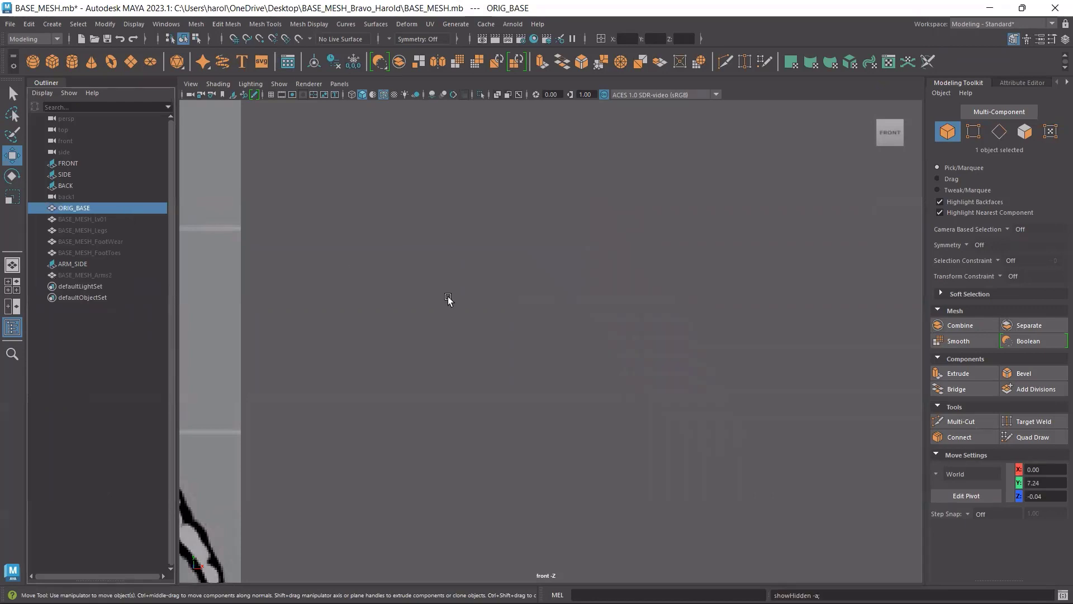
key("f")
key("ctrl+s")
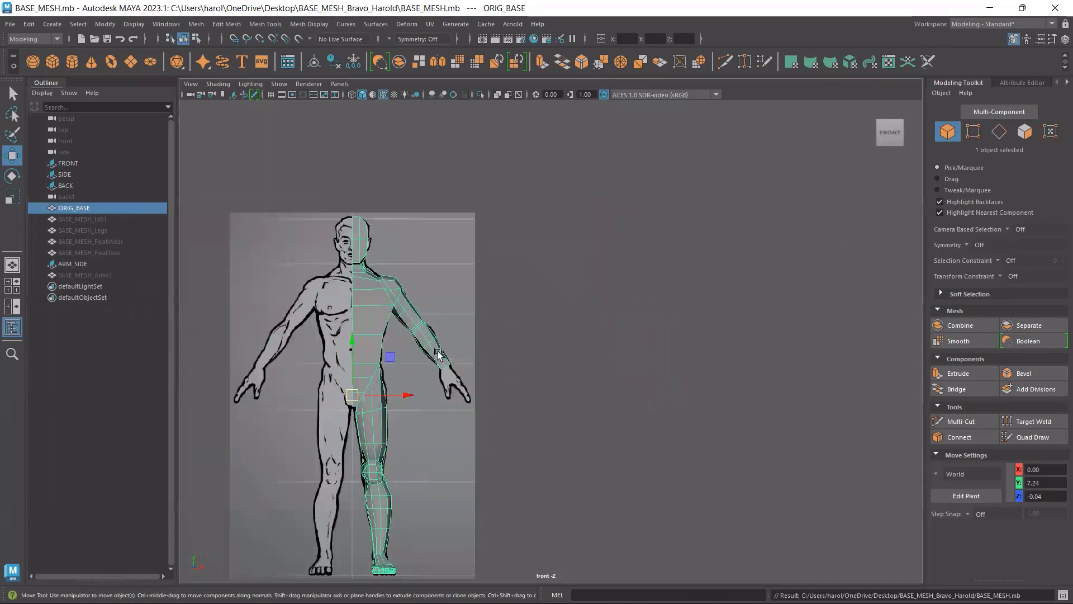
left_click(110, 276)
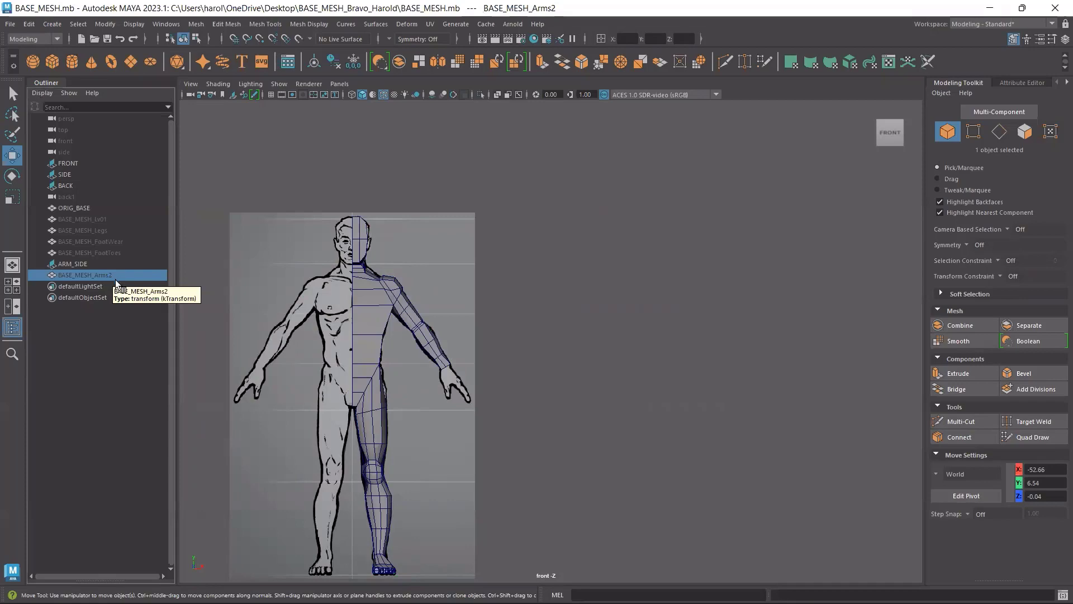
key("ctrl+s")
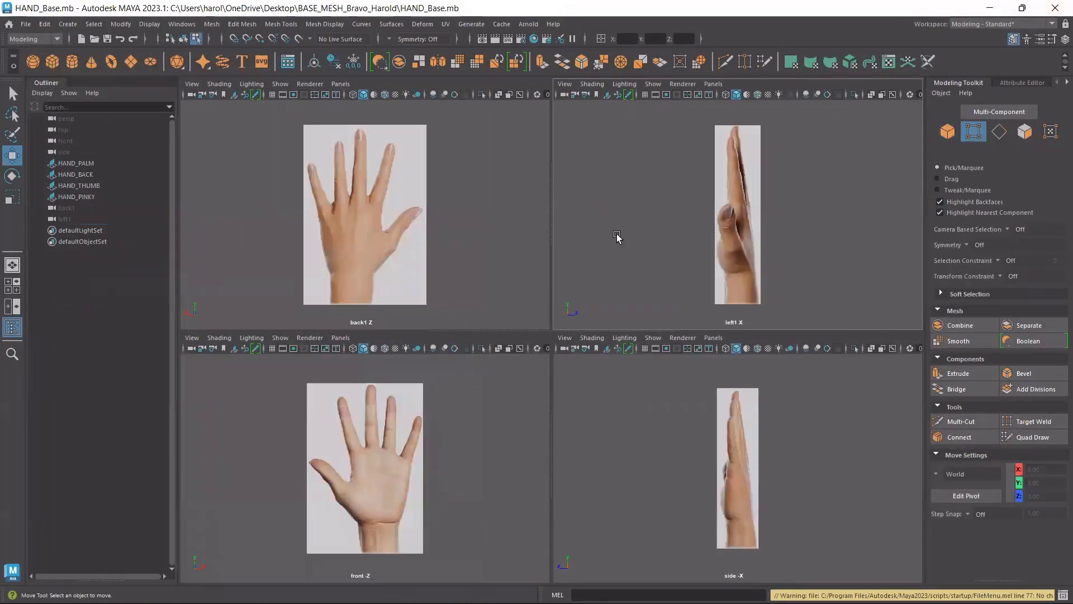
Import BASE_ARM.obj from the desktop's BASE_MESH project folder into the HAND_Base scene.
left_click(25, 24)
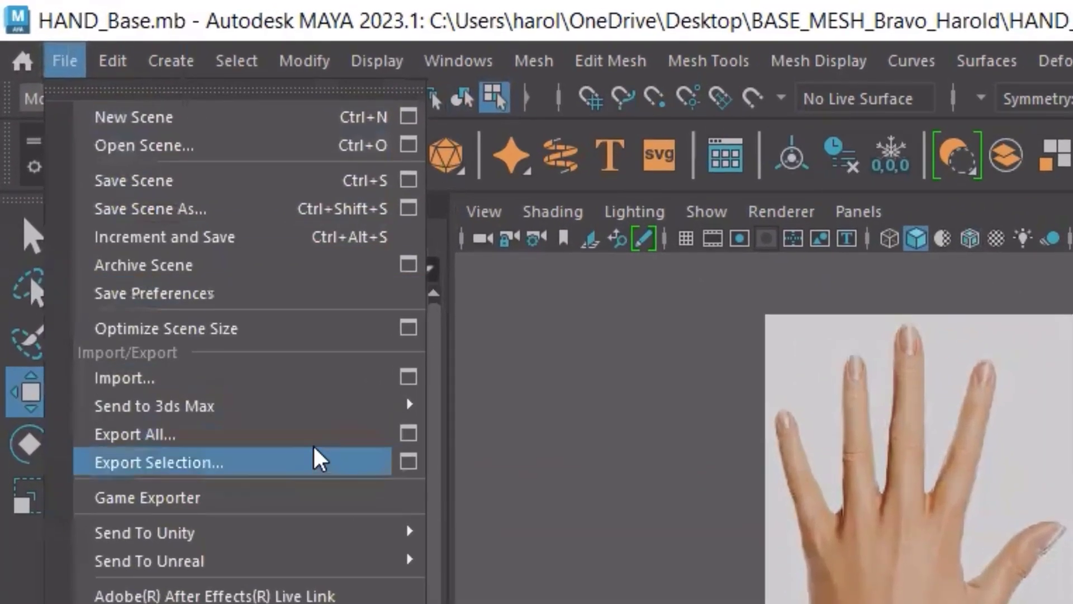
left_click(271, 377)
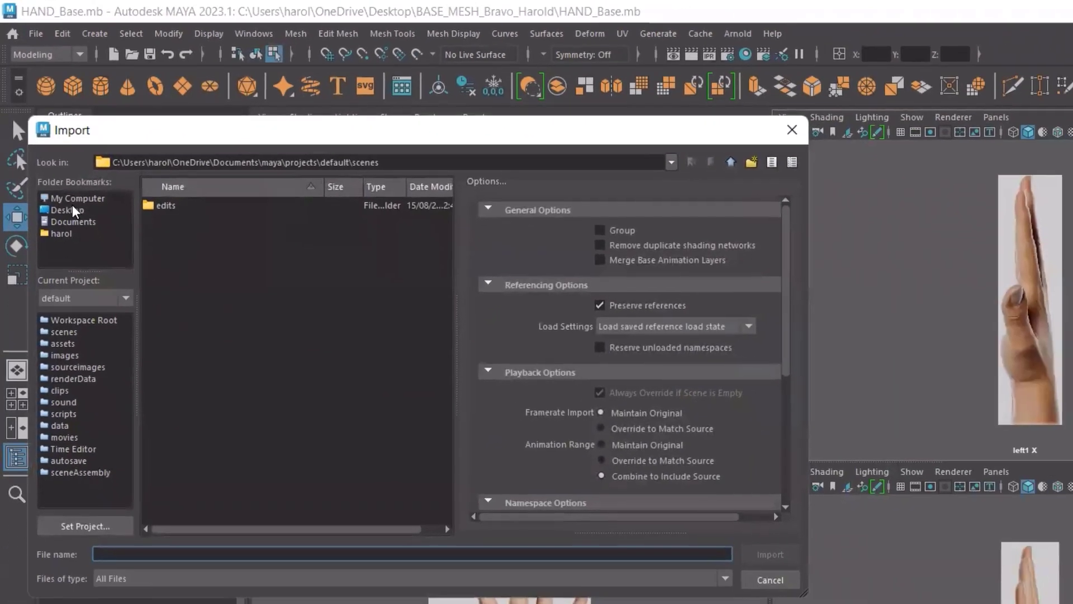
left_click(67, 210)
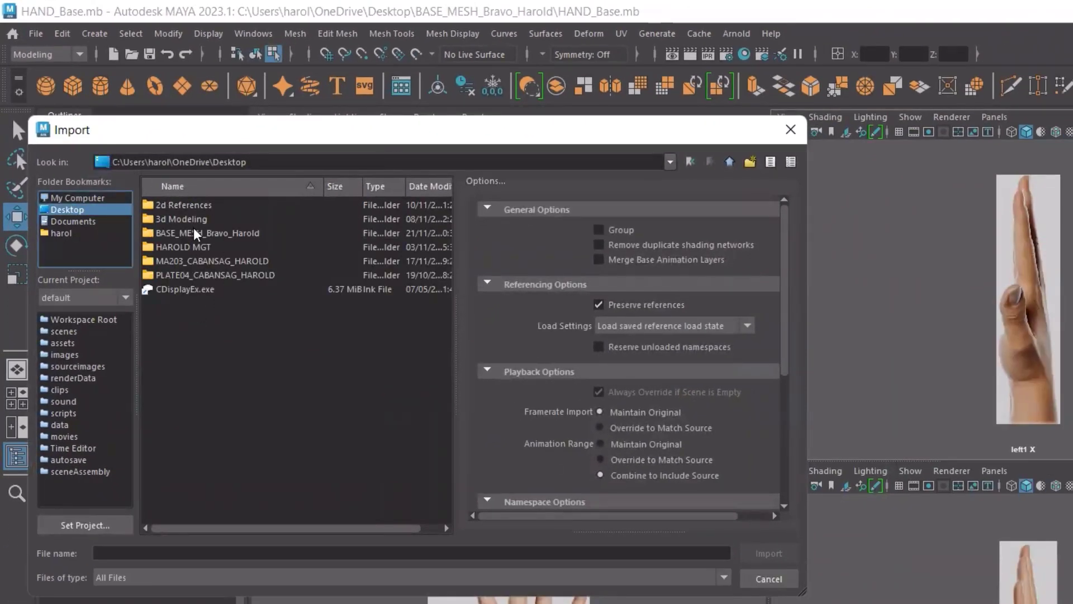
double_click(193, 232)
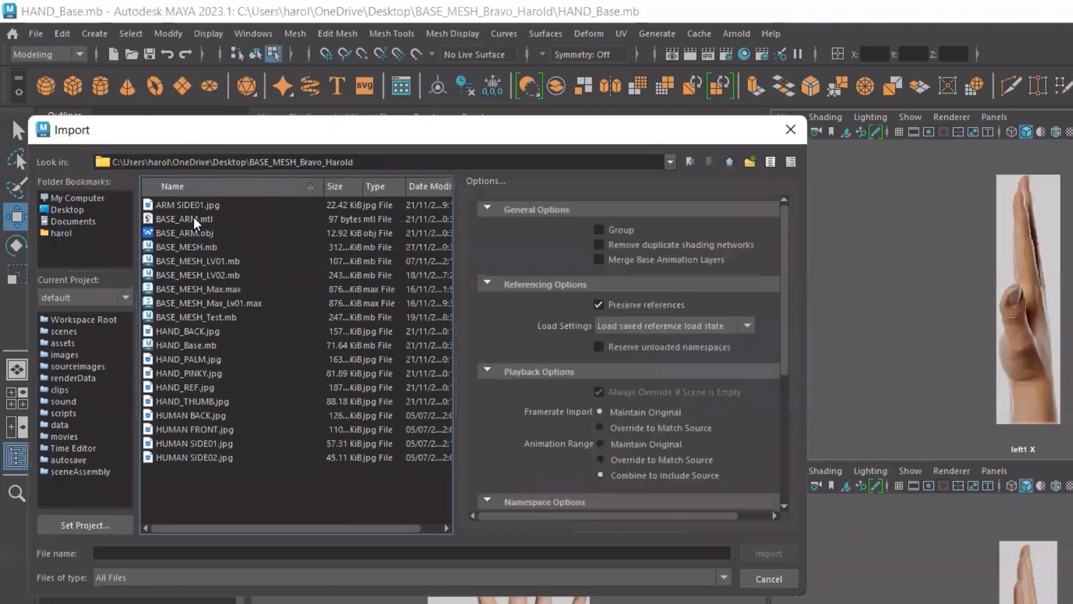
left_click(196, 221)
left_click(199, 233)
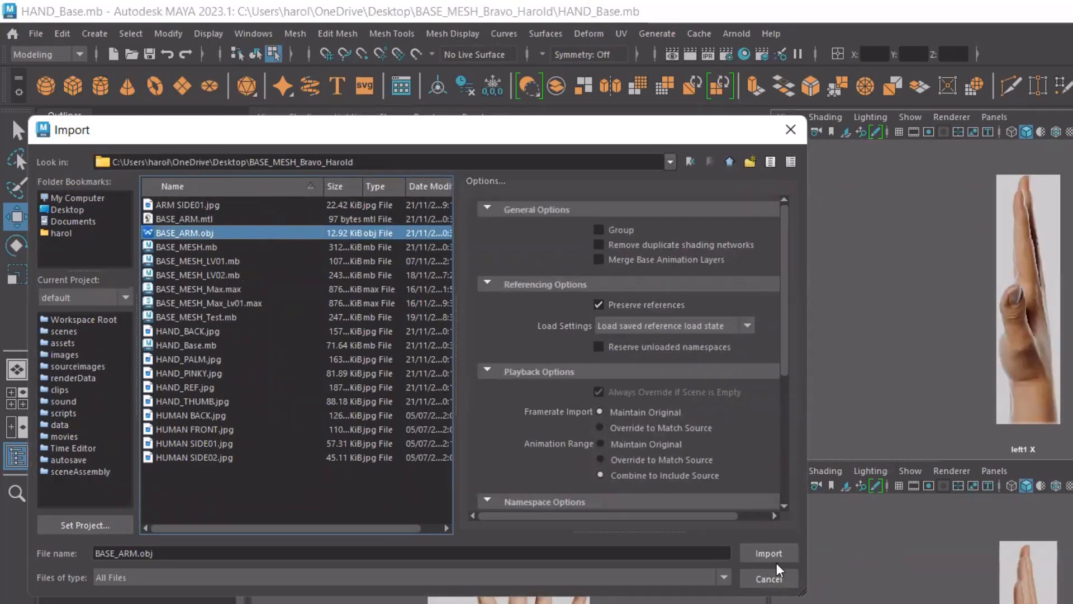
left_click(763, 551)
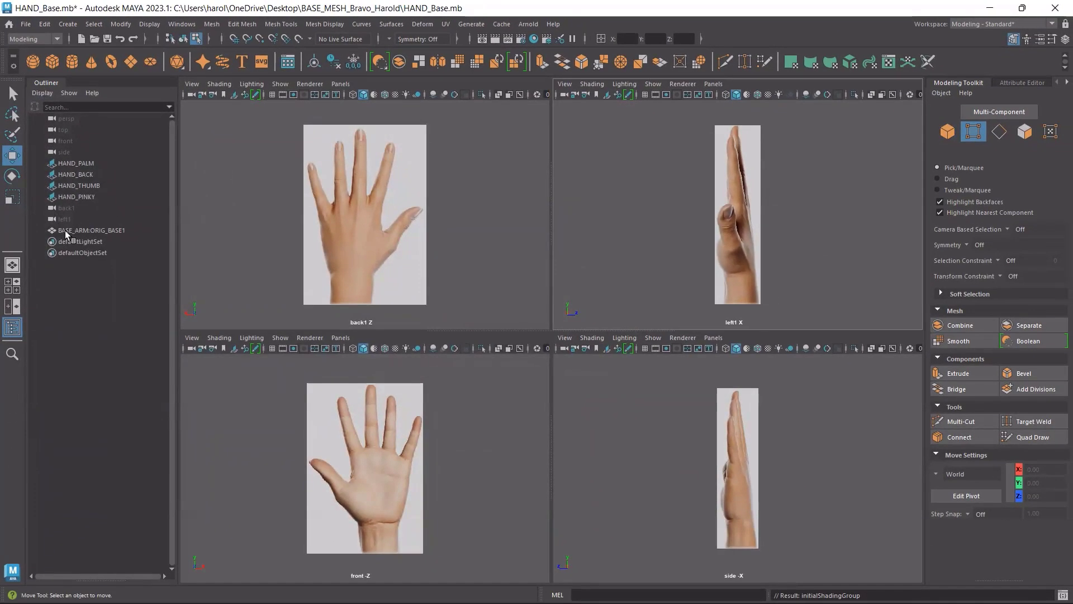
Select the imported arm mesh and examine its size and position against the palm reference image in an enlarged front view.
left_click(87, 312)
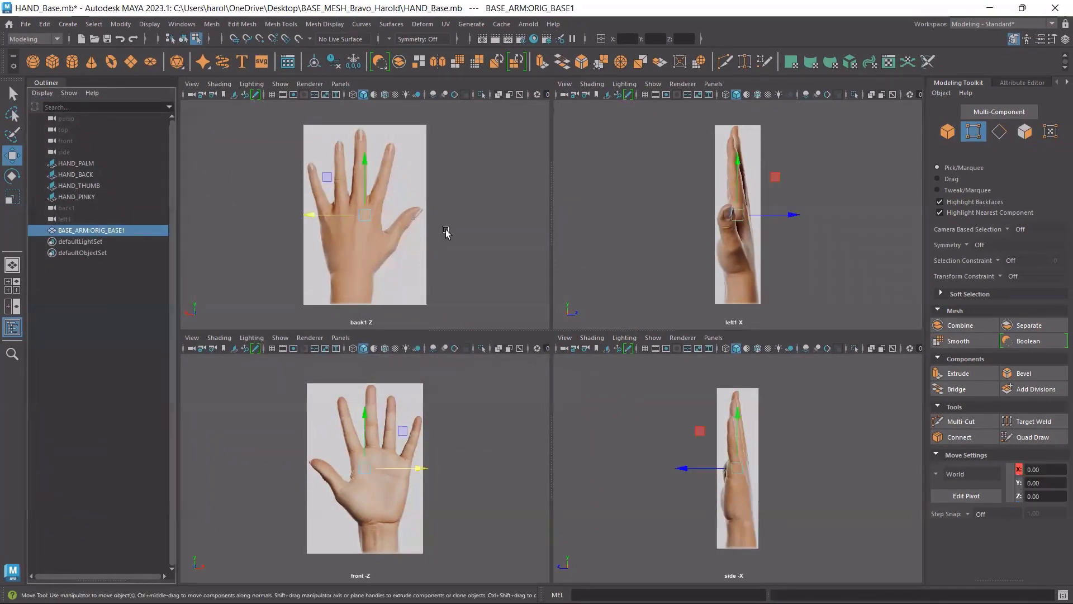
scroll(736, 265, "down", 3)
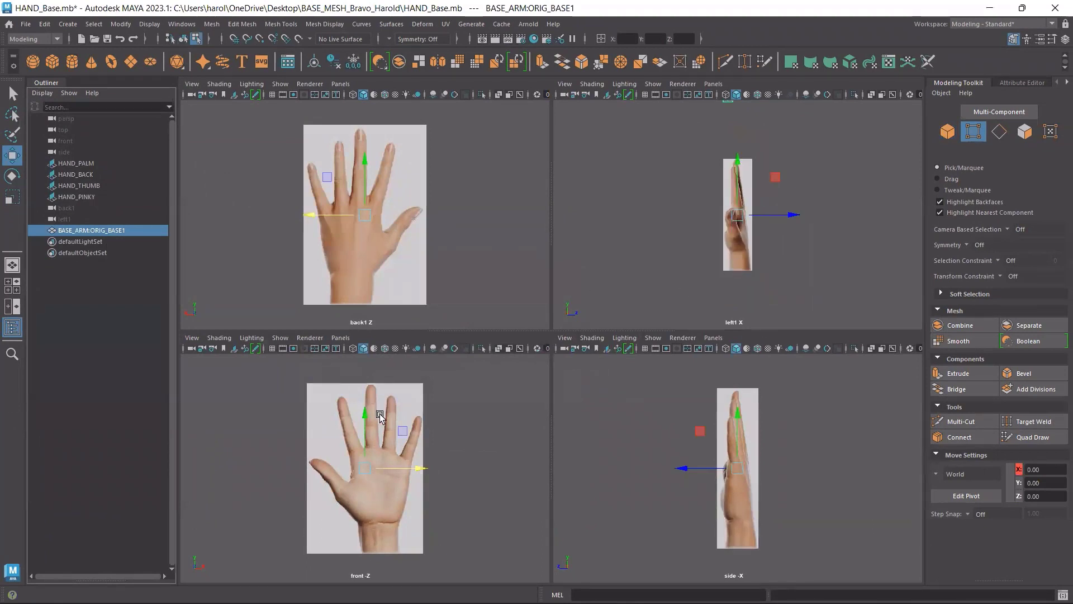
key("f")
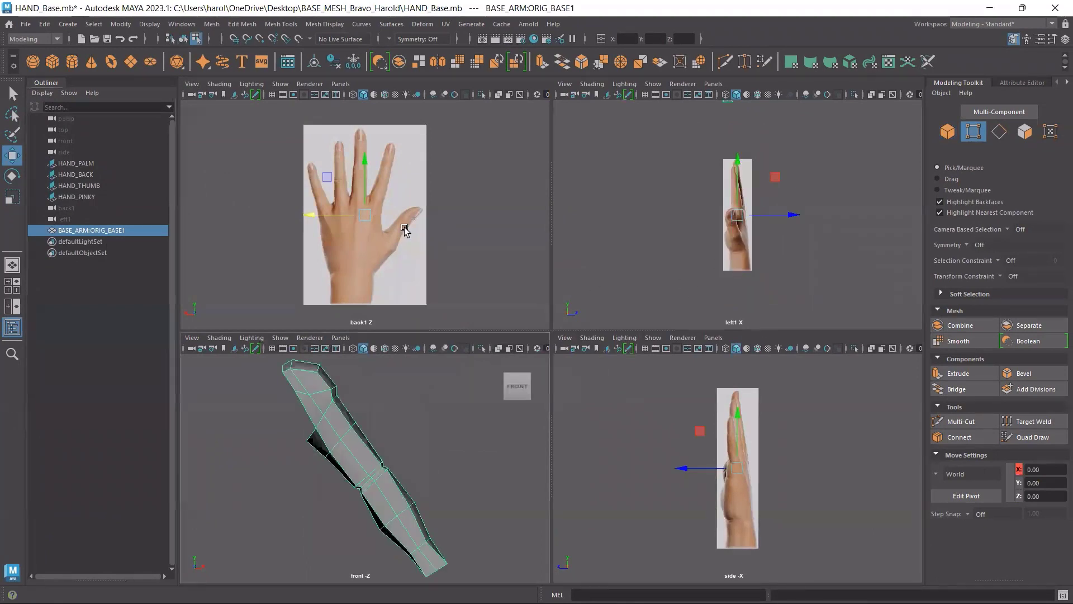
scroll(392, 263, "down", 3)
scroll(390, 433, "down", 4)
scroll(669, 278, "up", 1)
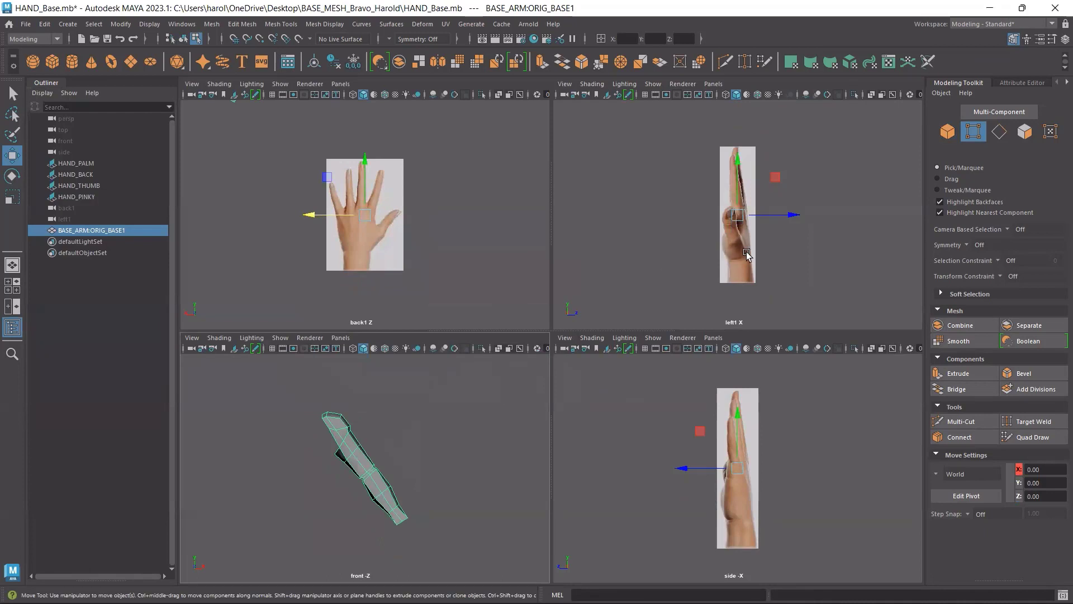
scroll(407, 419, "down", 3)
scroll(409, 408, "up", 2)
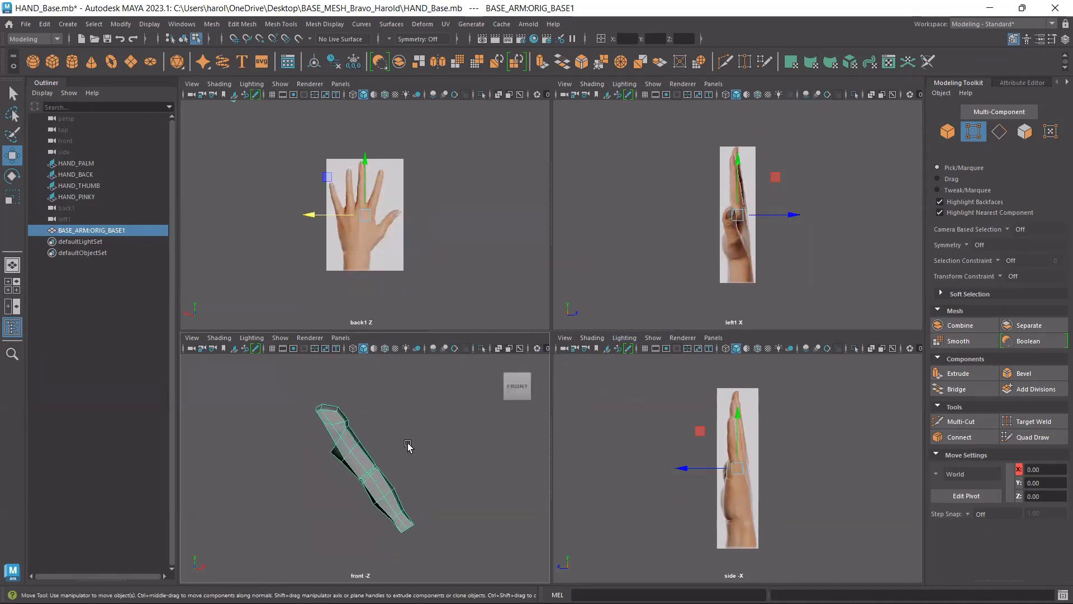
scroll(412, 441, "down", 5)
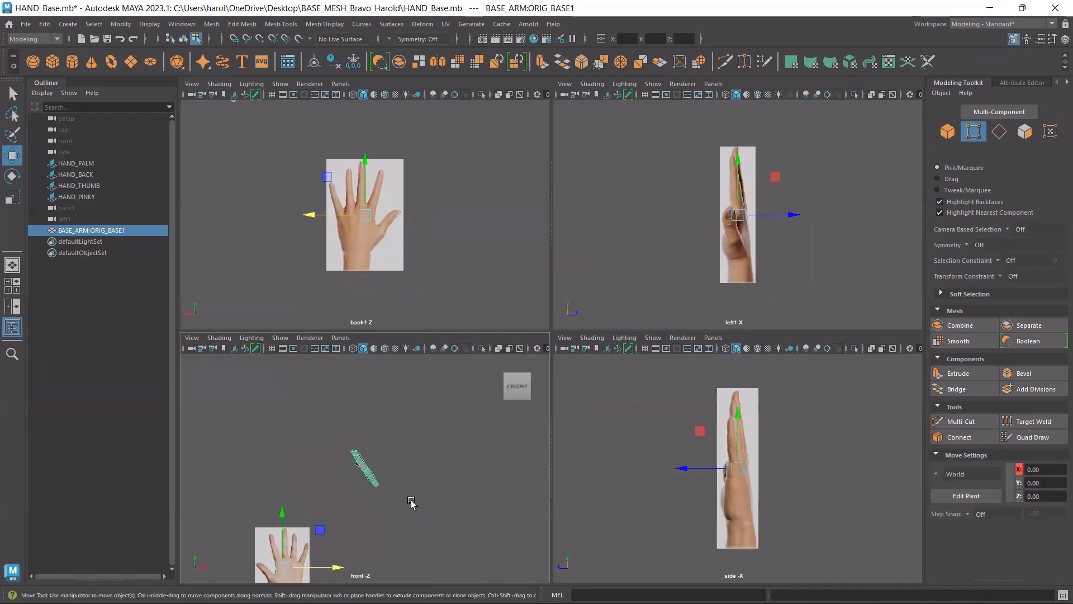
key("space")
middle_click_drag(578, 437, 559, 276, "alt")
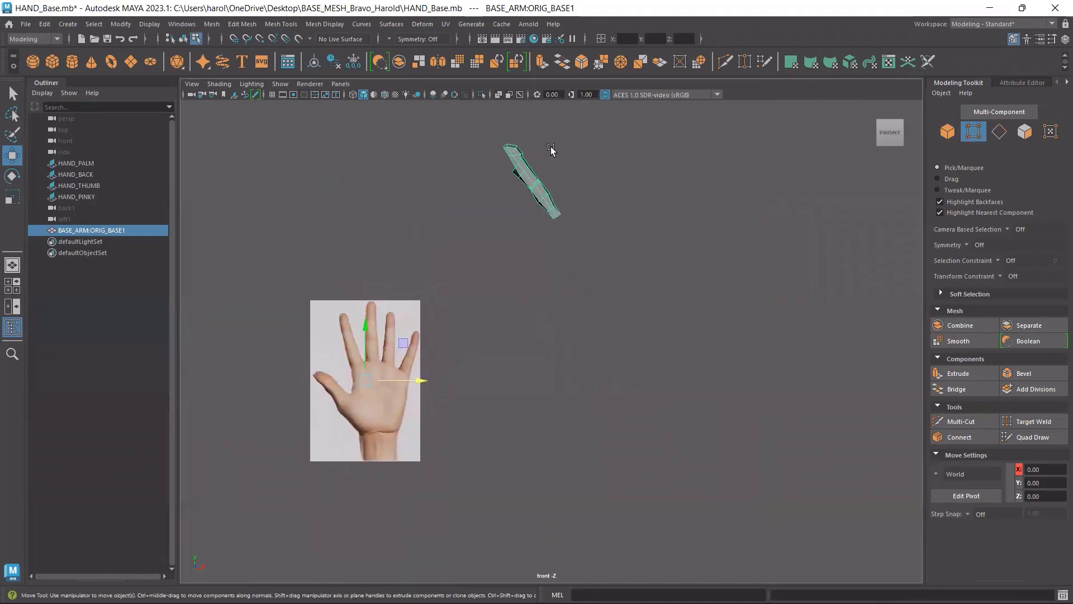
Select the imported arm mesh in object mode and reset its pivot in the Move tool settings.
left_click(530, 174)
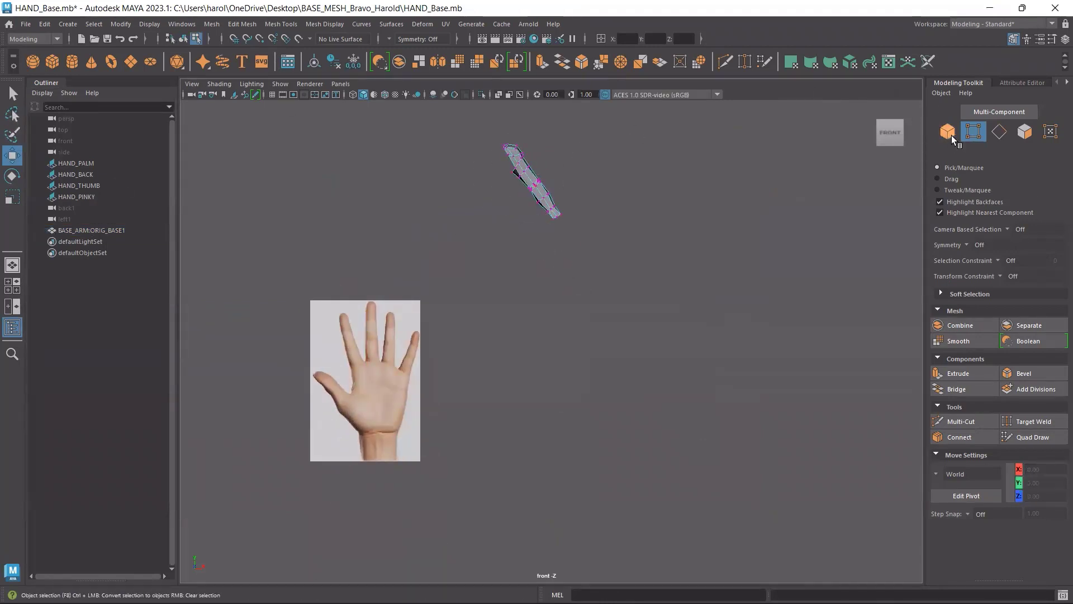
left_click(950, 134)
left_click(511, 167)
left_click(522, 166)
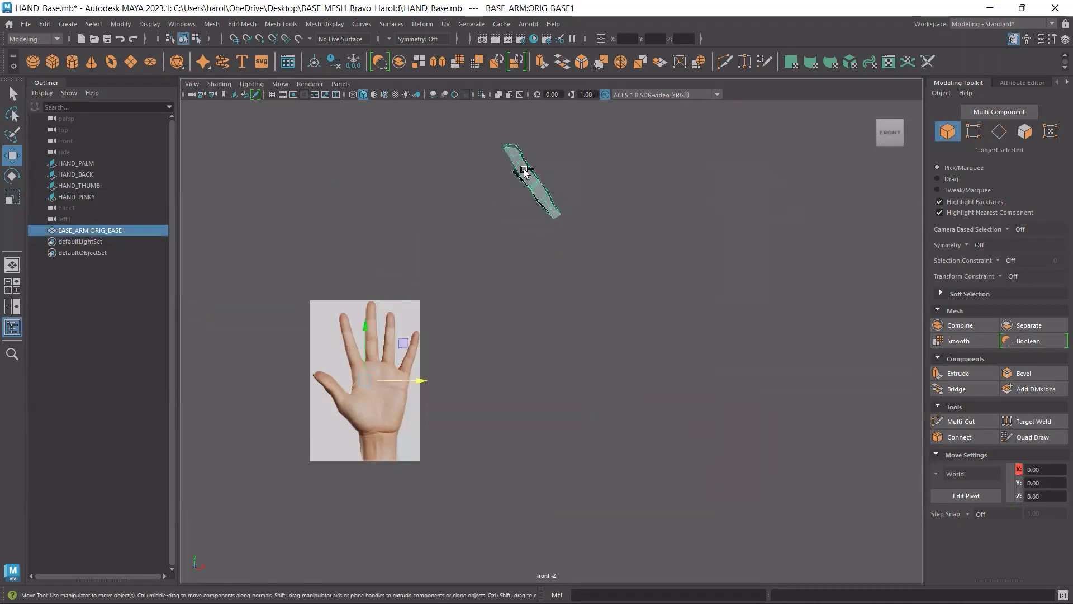
left_click(1051, 41)
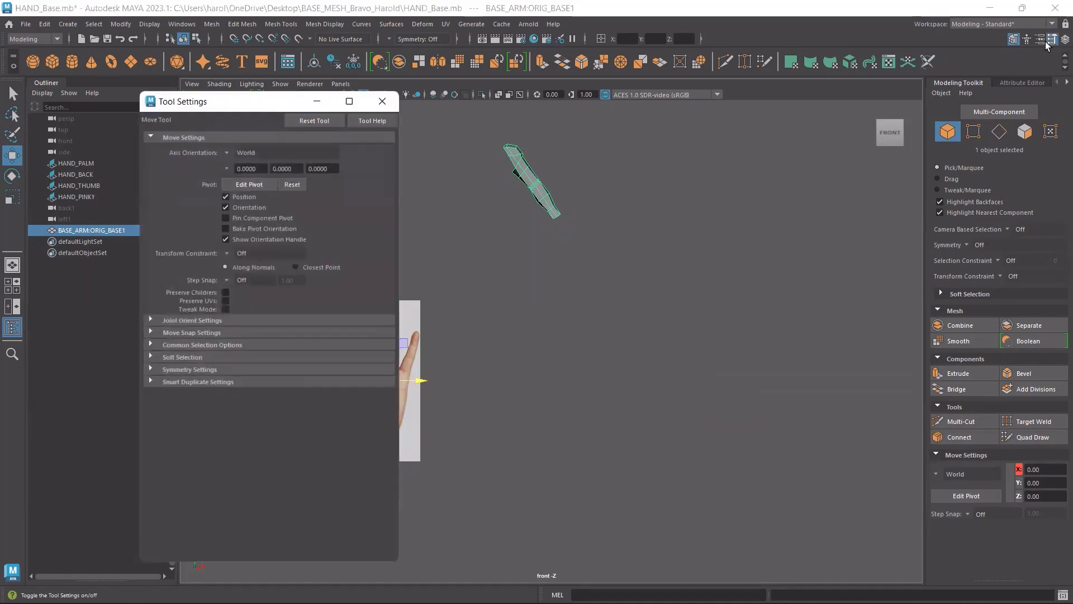
left_click(289, 184)
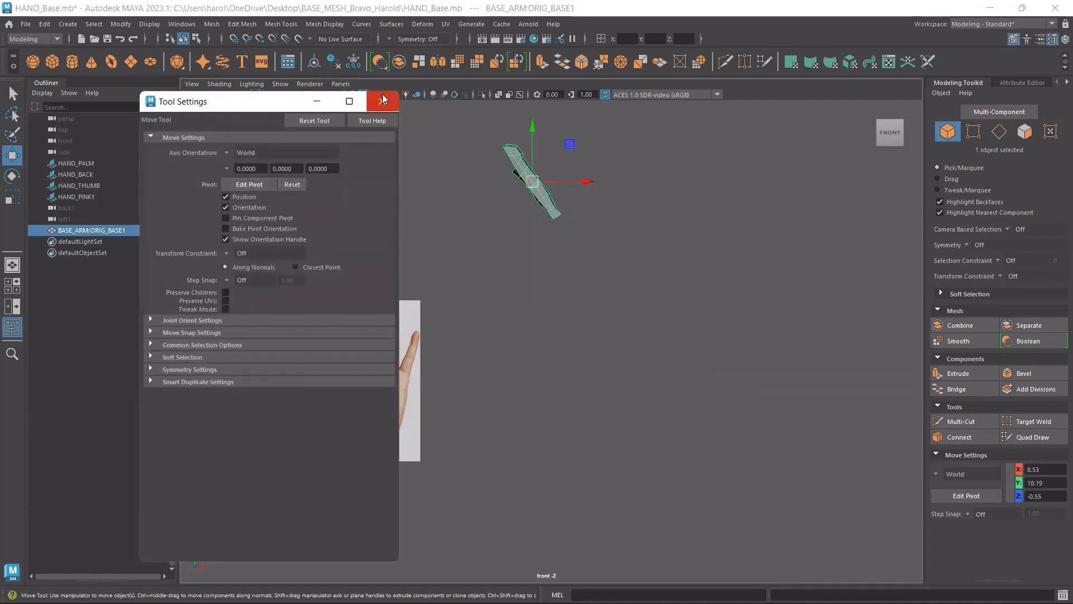
Close the Move tool settings, move the arm mesh onto the palm reference image at about X 0.47, Y -0.62, and save the scene.
left_click(382, 101)
left_click(549, 304)
left_click(544, 173)
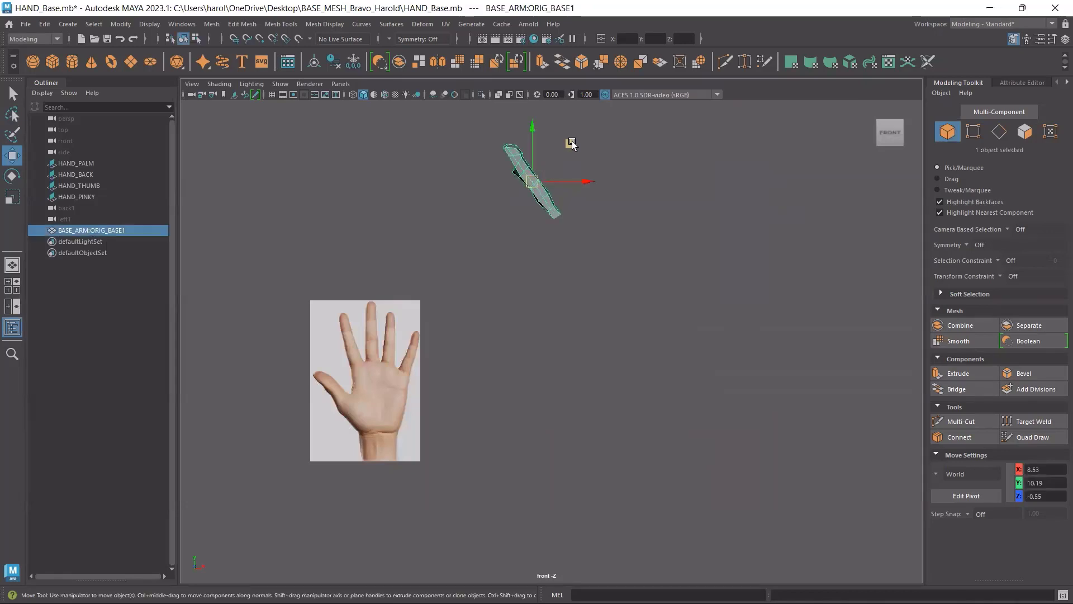
middle_click_drag(570, 143, 415, 355)
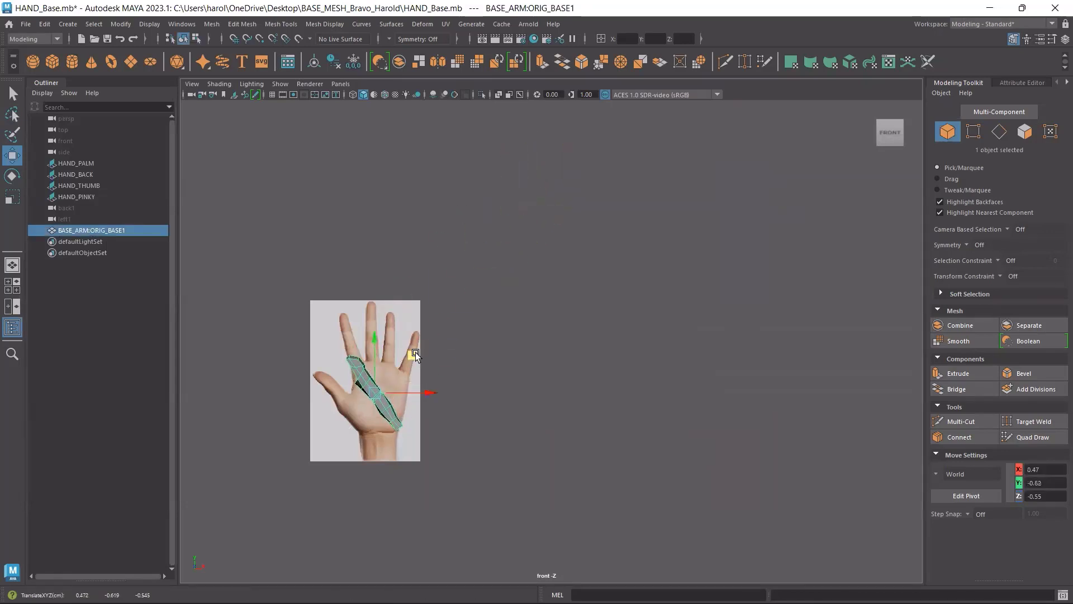
key("ctrl+s")
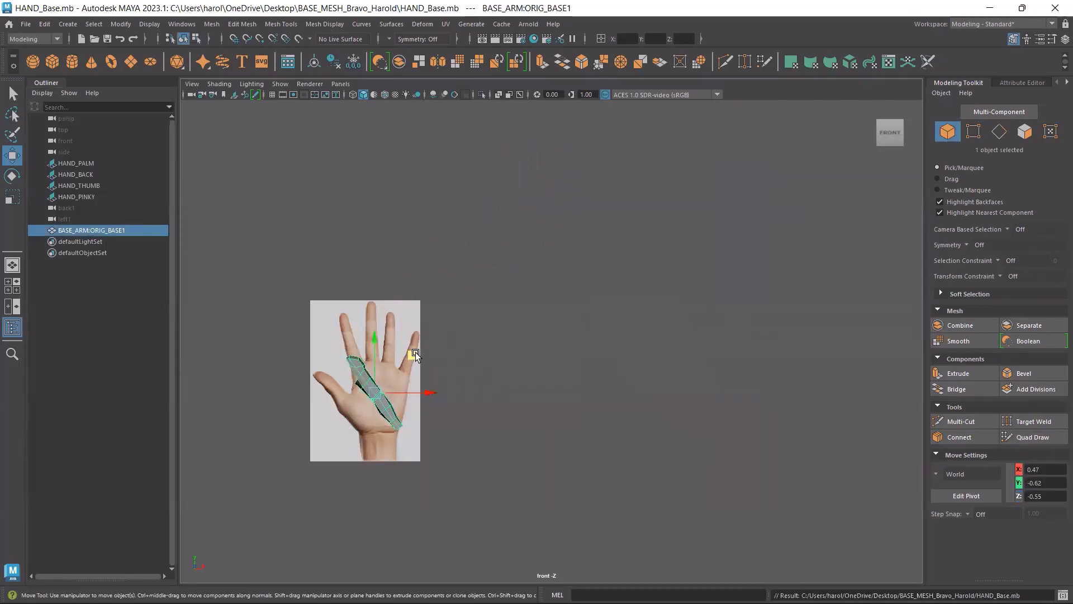
Move the arm mesh above the palm reference image, to about X -1.25, Y 6.63, and compare their sizes.
scroll(391, 400, "up", 2)
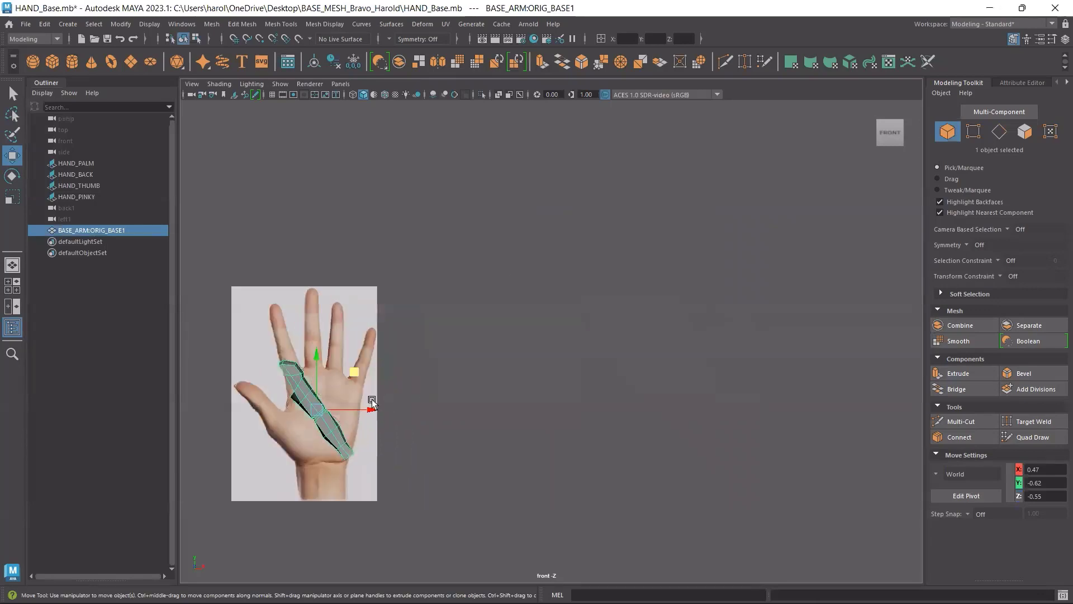
middle_click_drag(427, 407, 556, 396, "alt")
middle_click_drag(498, 364, 438, 169)
scroll(412, 271, "up", 3)
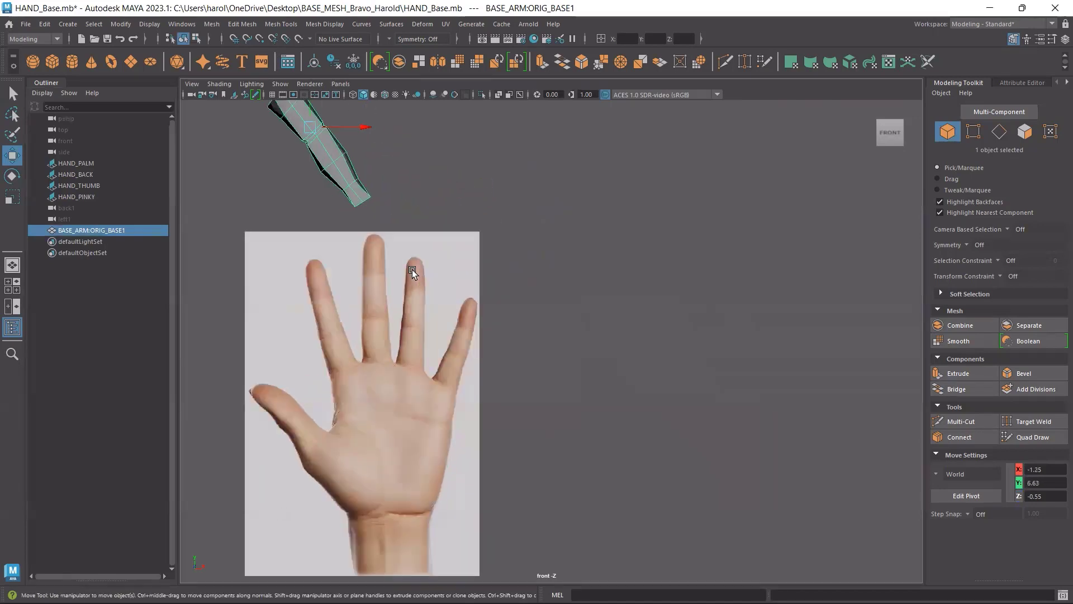
scroll(411, 270, "down", 2)
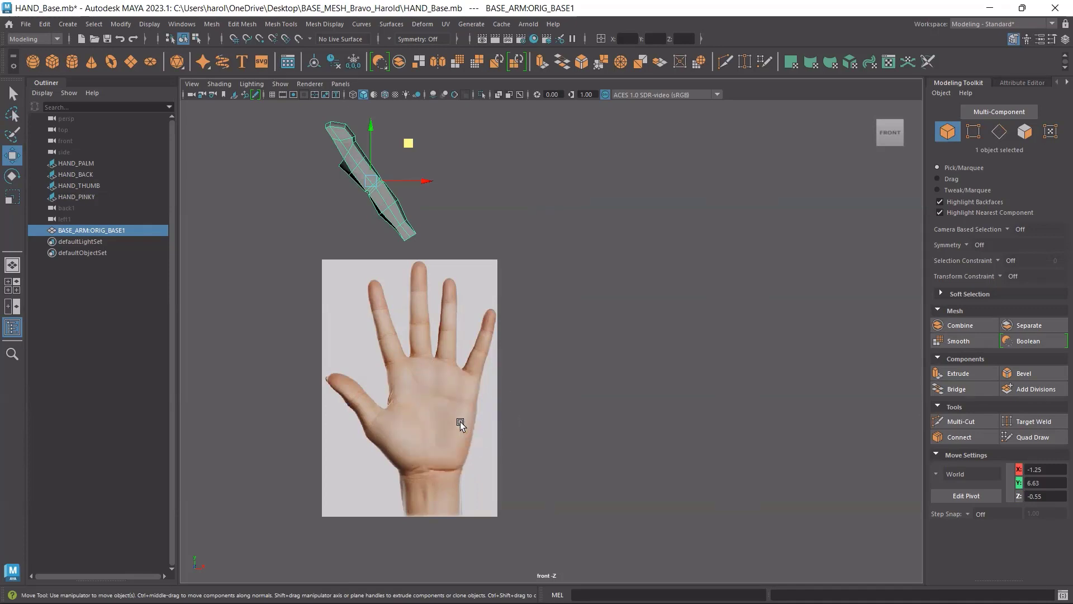
key("ctrl")
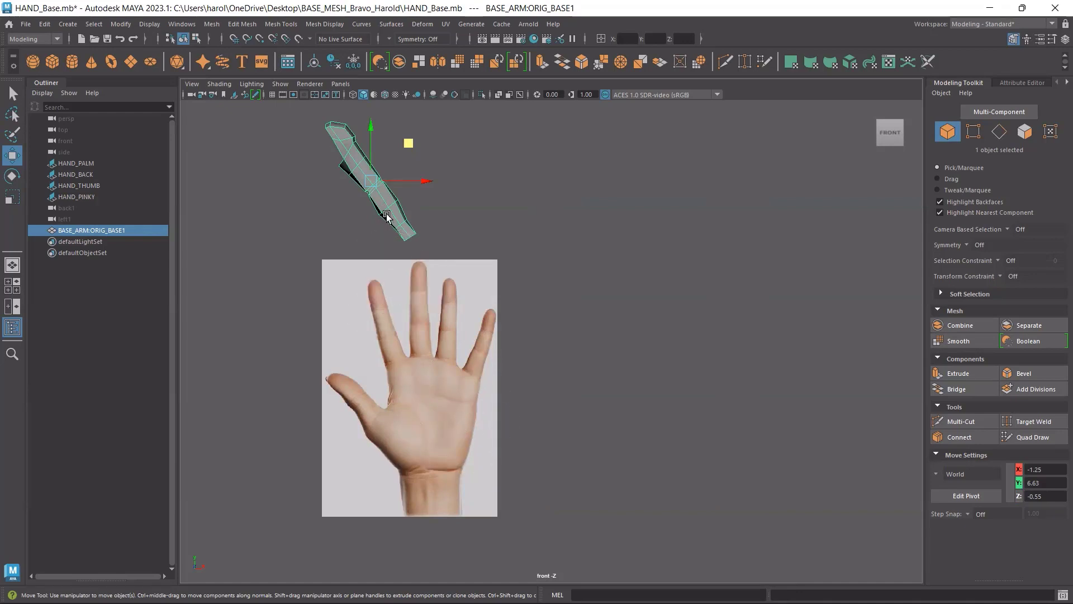
key("ctrl")
Move the arm mesh over the thumb side of the palm image, to about X -0.53, Y -0.71.
middle_click_drag(408, 143, 430, 371)
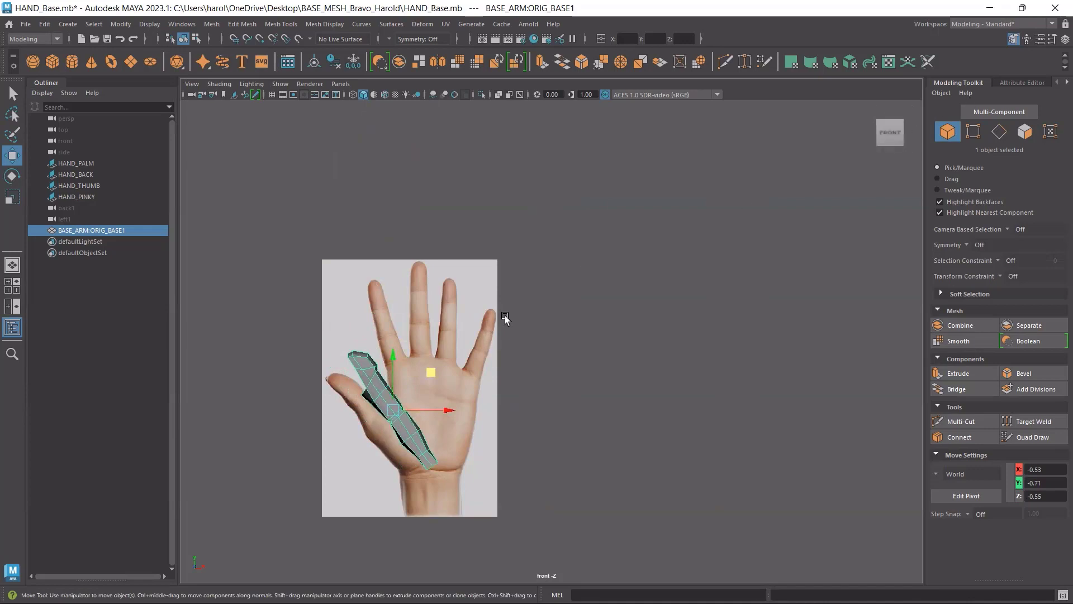
key("ctrl")
key("ctrl")
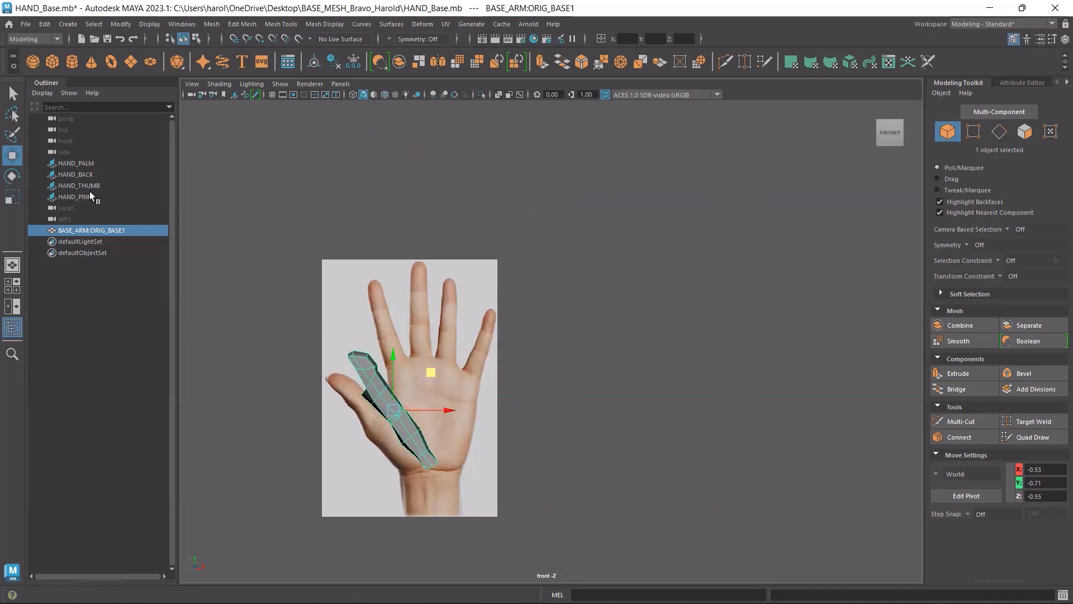
Scale the HAND_PALM reference image evenly in X and Y to about 0.425 to suit the arm mesh.
left_click(90, 163)
left_click(1065, 39)
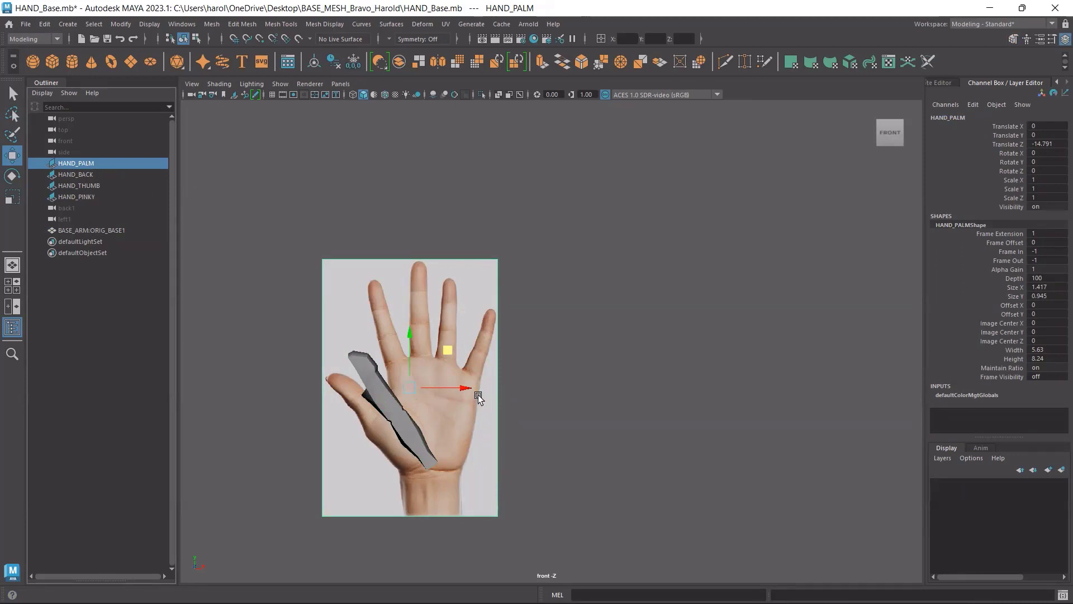
key("r")
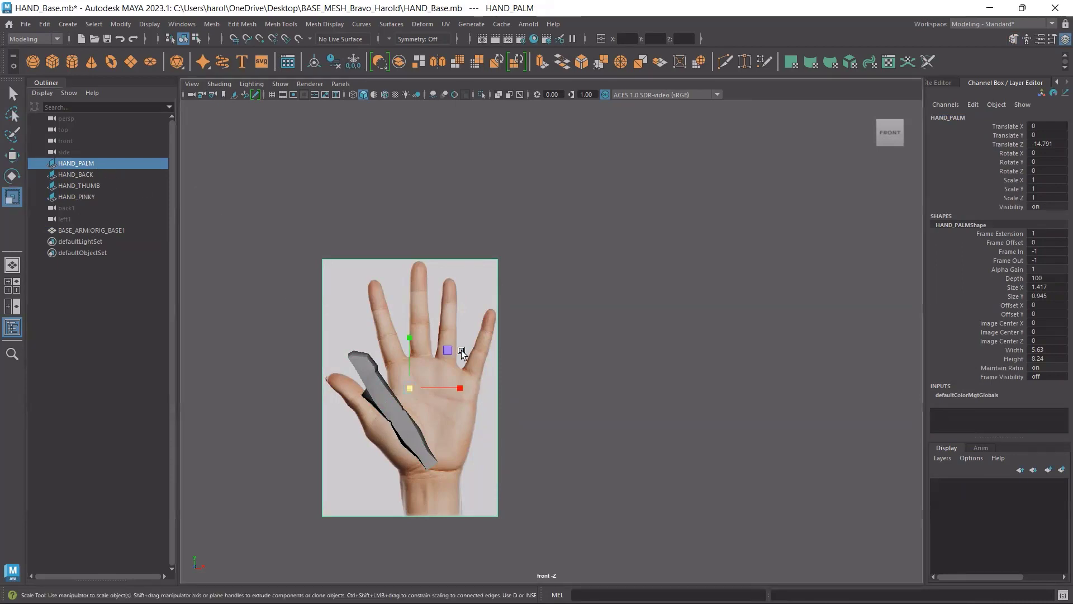
mouse_move(450, 351)
left_mouse_down()
mouse_move(434, 364)
mouse_move(445, 358)
left_mouse_up()
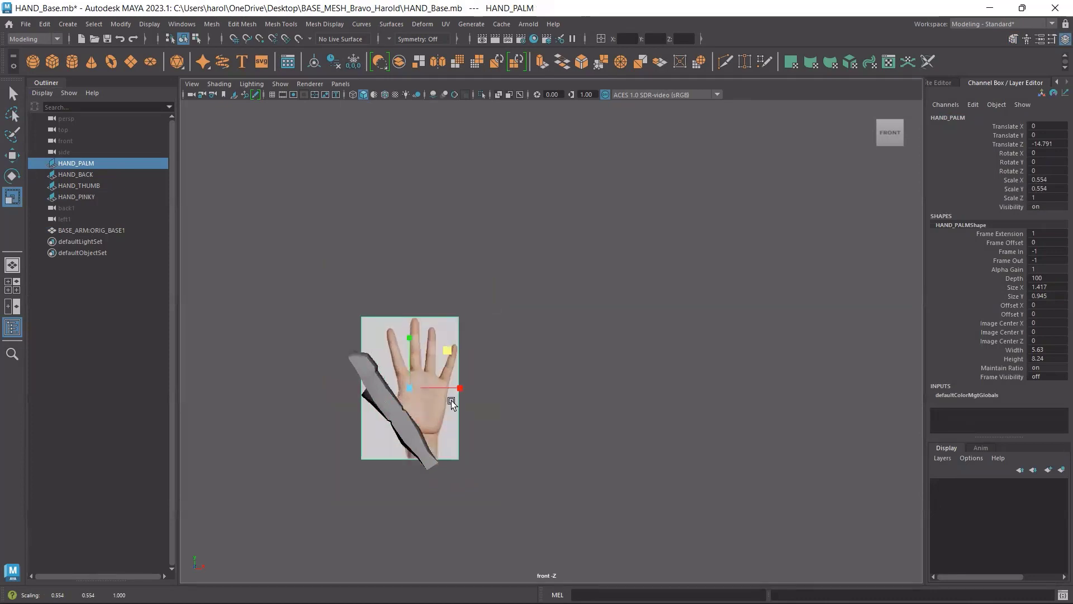
scroll(452, 422, "up", 5)
middle_click_drag(449, 440, 571, 295, "alt")
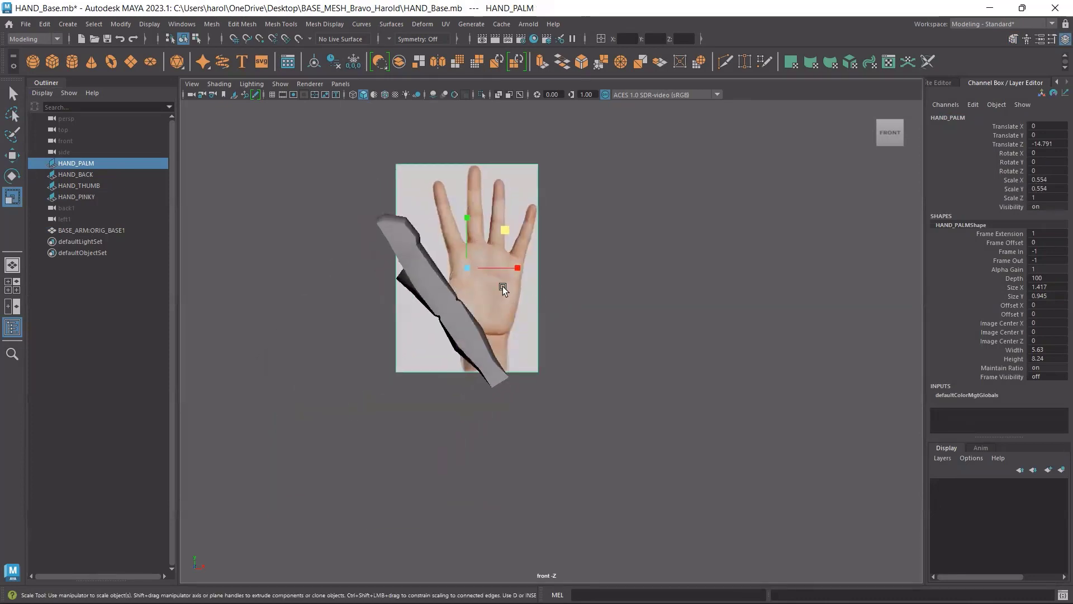
scroll(503, 290, "up", 3)
mouse_move(481, 209)
left_mouse_down()
mouse_move(470, 221)
mouse_move(478, 210)
left_mouse_up()
Turn on X-ray and wireframe-on-shaded display, and move the palm image to about X 0.304, Y -0.895 under the forearm.
left_click(498, 96)
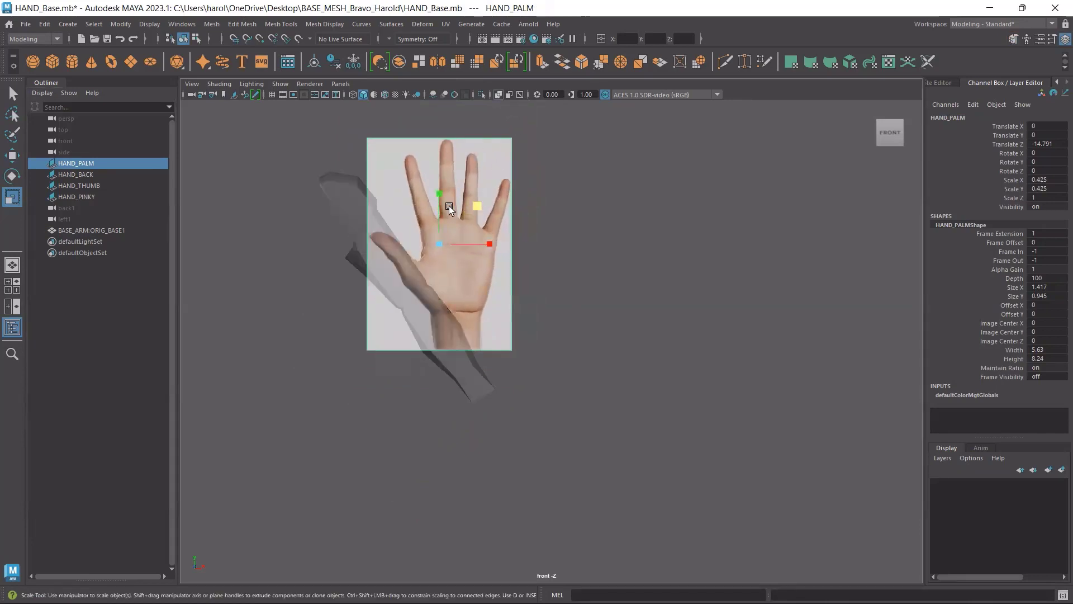
left_click(385, 94)
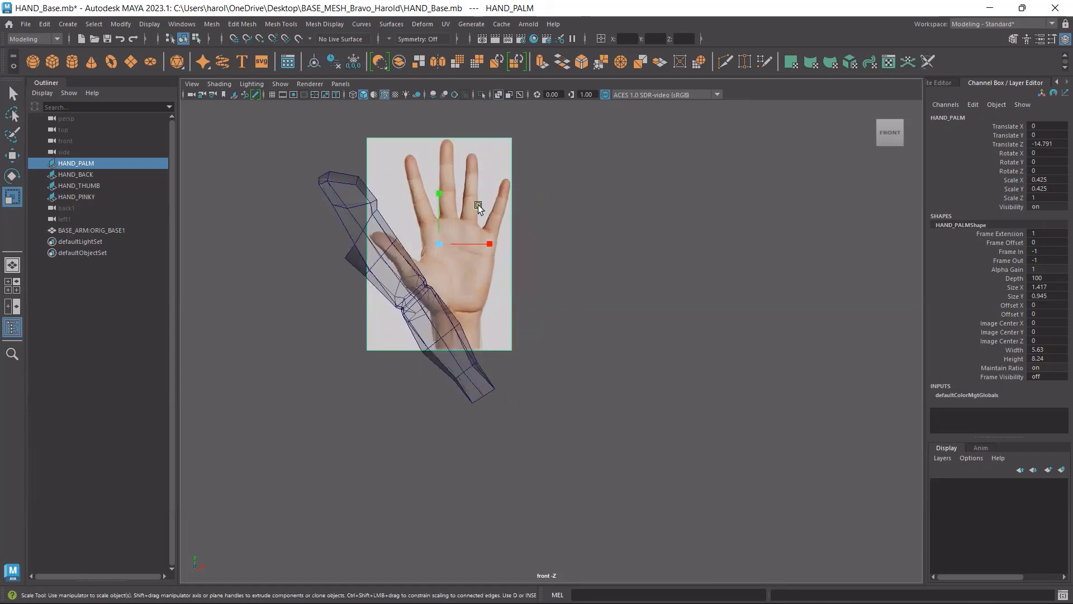
key("w")
middle_click_drag(478, 204, 492, 259)
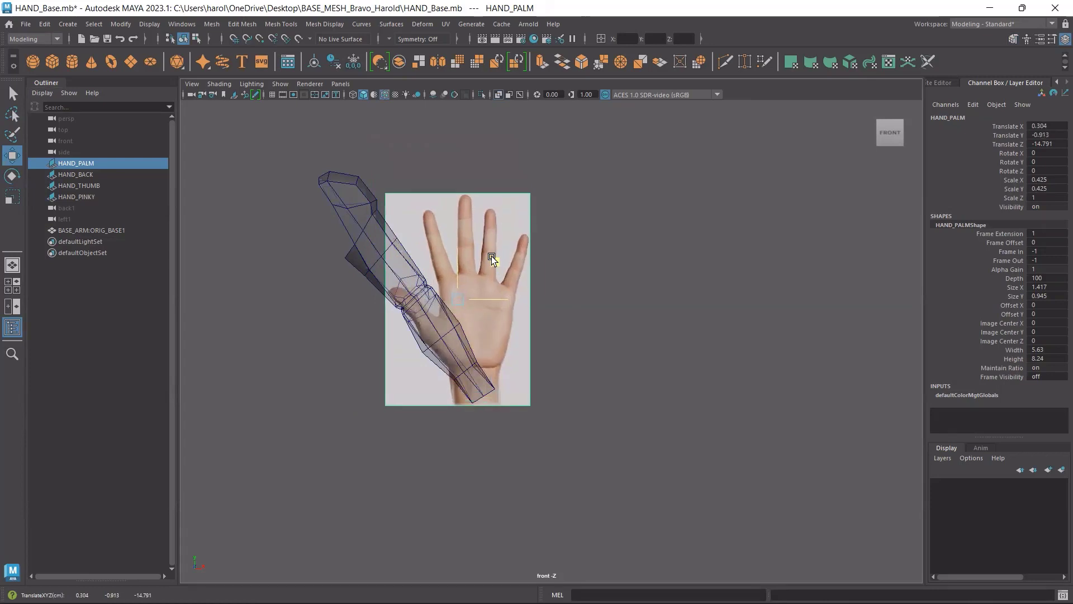
left_click_drag(492, 258, 491, 257)
scroll(481, 360, "up", 5)
middle_click_drag(469, 359, 581, 348, "alt")
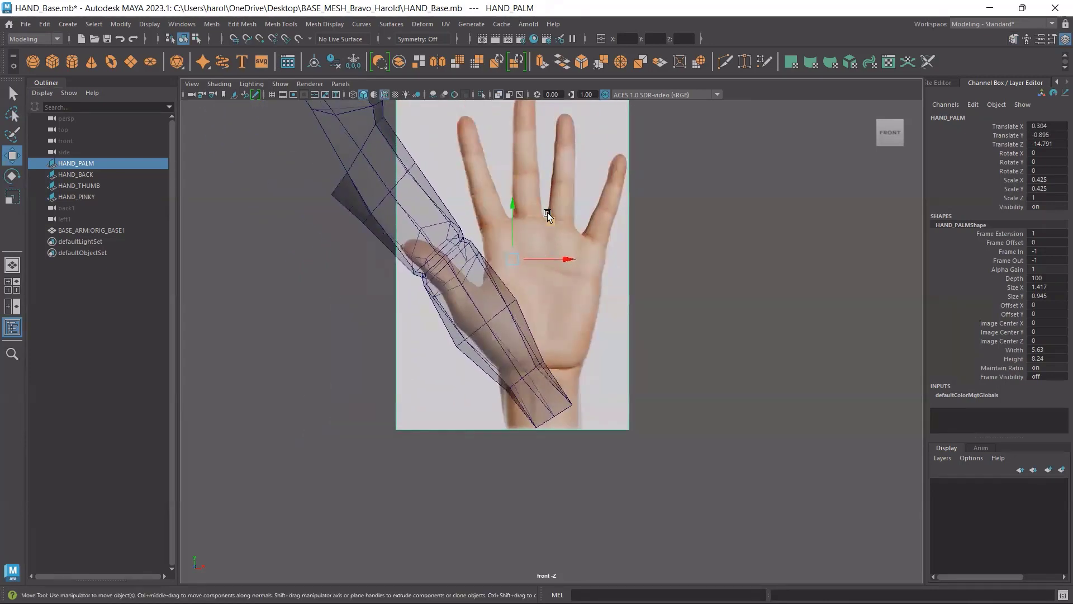
Rotate the palm image -180 degrees about Z and move it to about X 0.904, Y -3.935 at the arm's wrist end.
key("e")
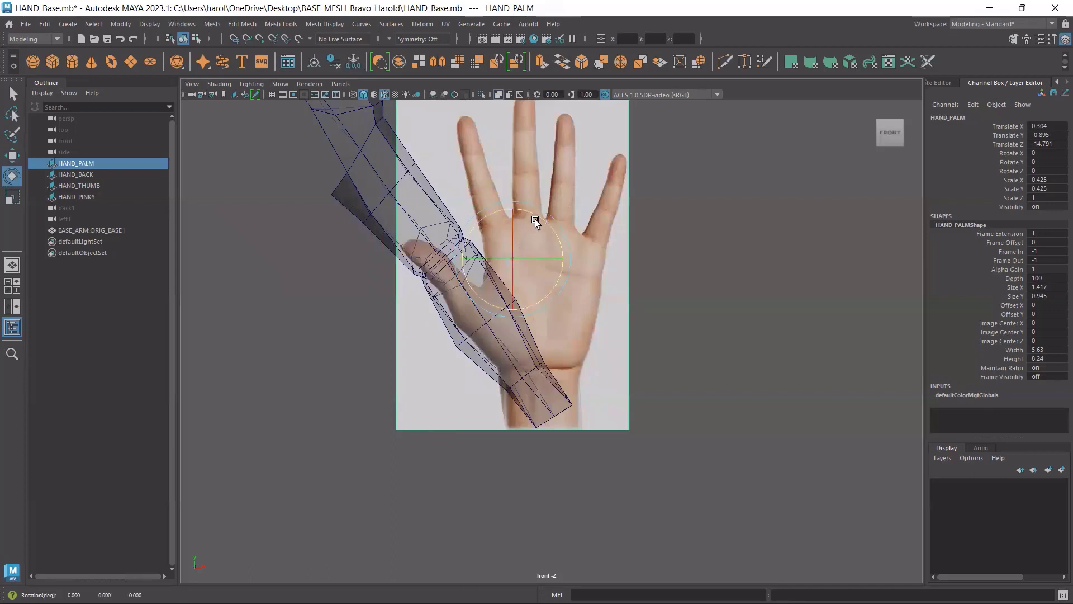
left_click_drag(535, 221, 587, 359)
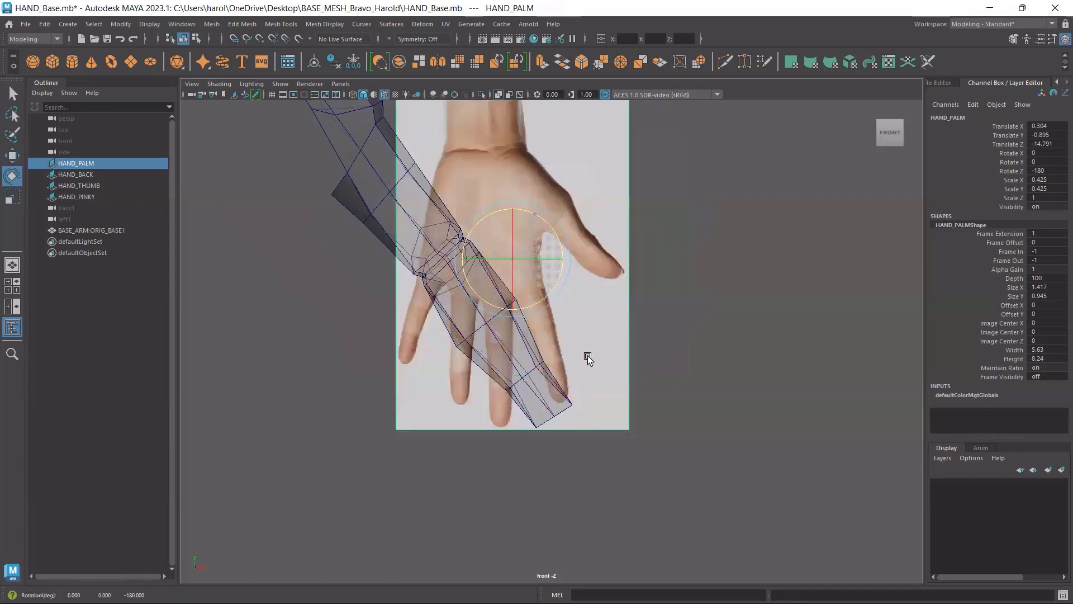
key("w")
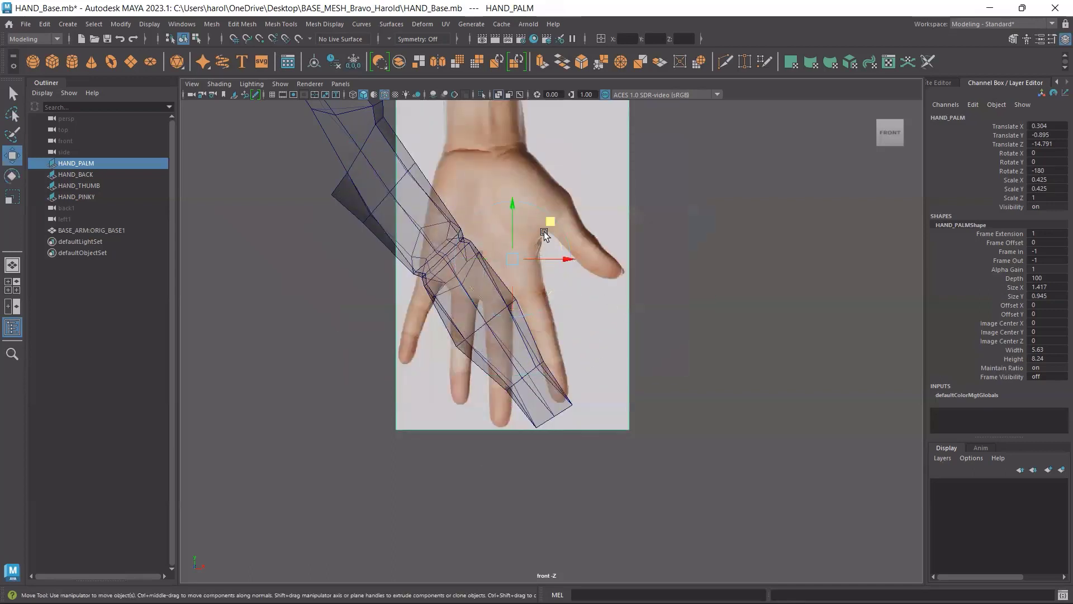
left_click_drag(548, 227, 607, 457)
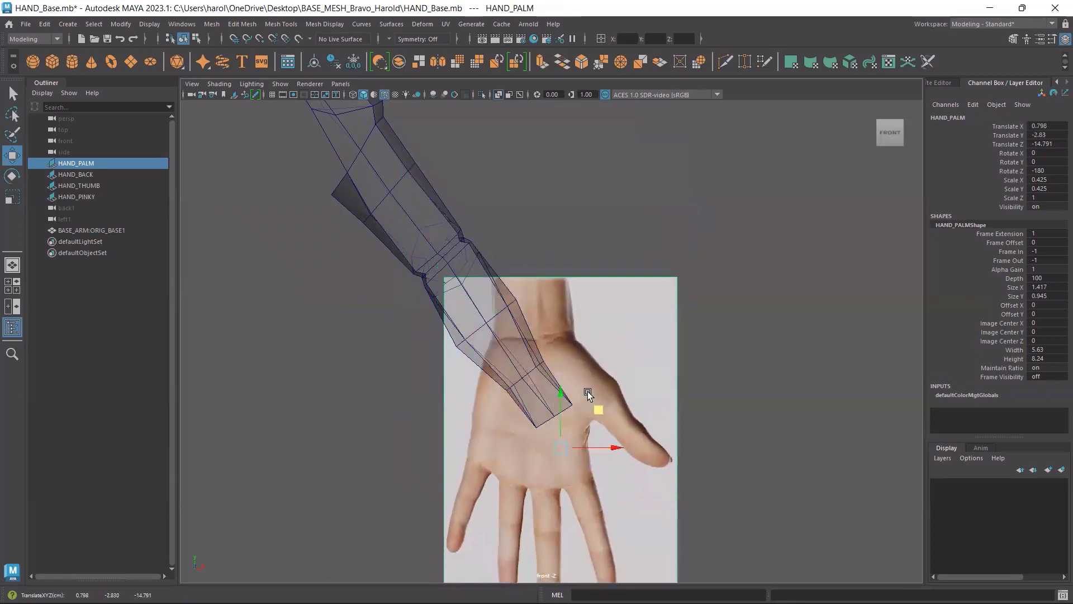
scroll(589, 386, "down", 3)
scroll(591, 386, "up", 5)
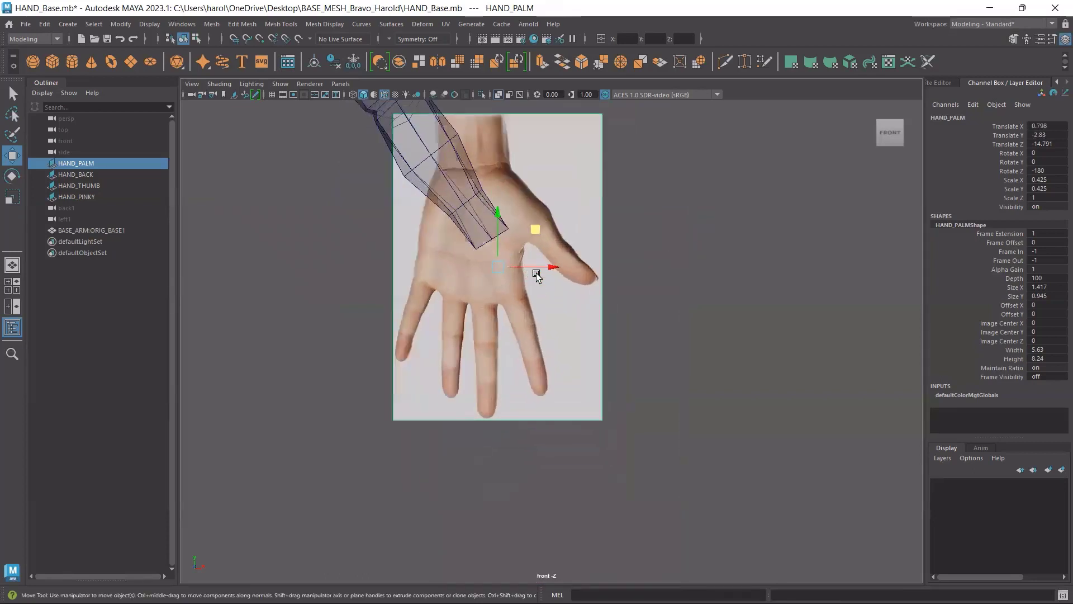
left_click_drag(528, 232, 531, 244)
middle_click_drag(530, 333, 540, 327)
Scale the palm image evenly in X and Y to about 0.273 and shift it to about X 0.846, Y -3.925.
key("r")
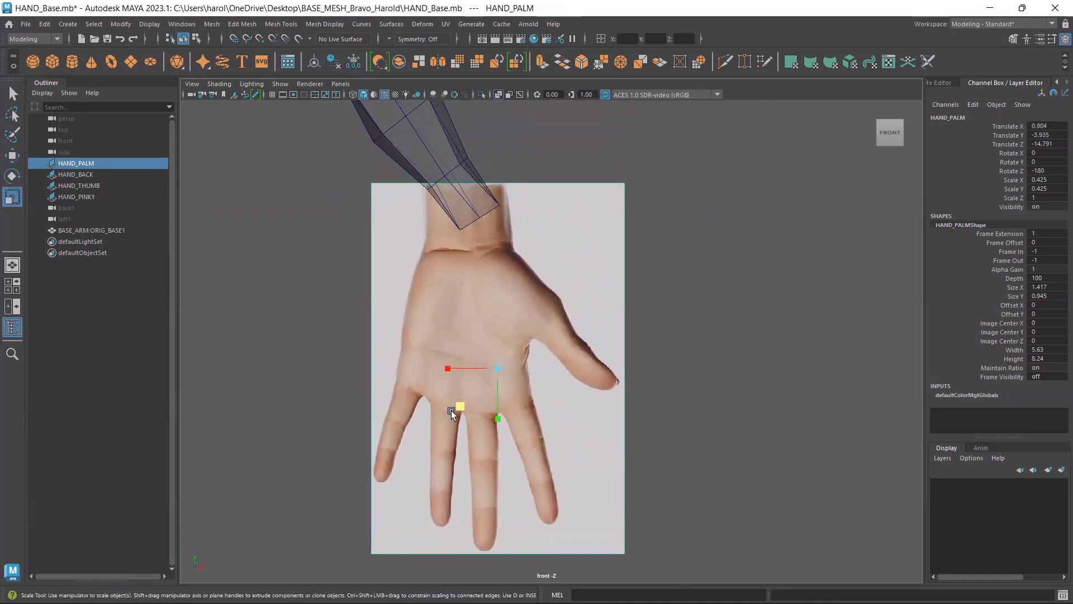
left_click_drag(460, 406, 465, 407)
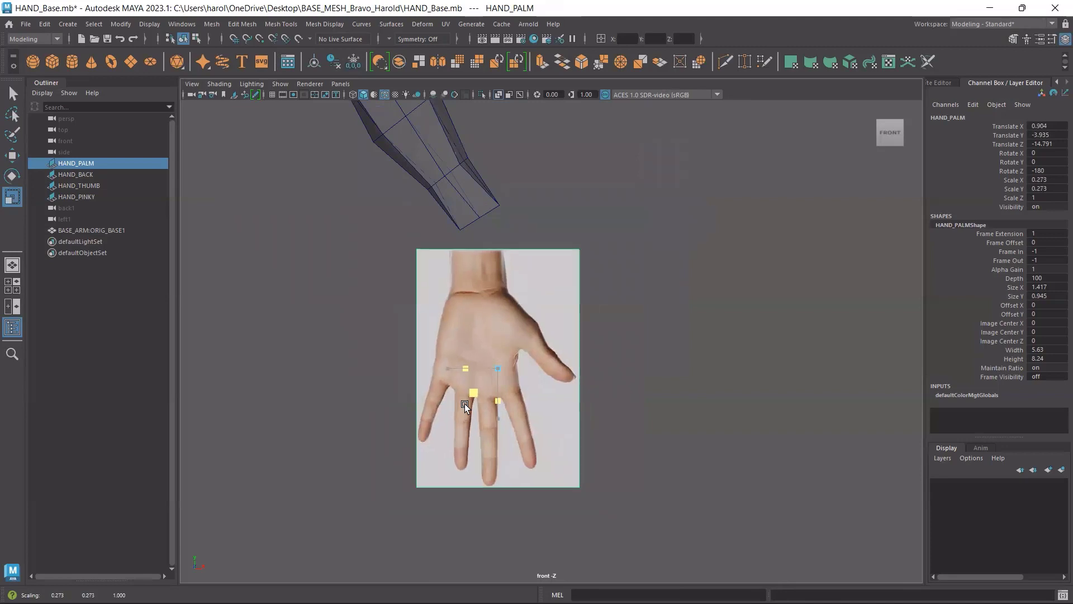
key("w")
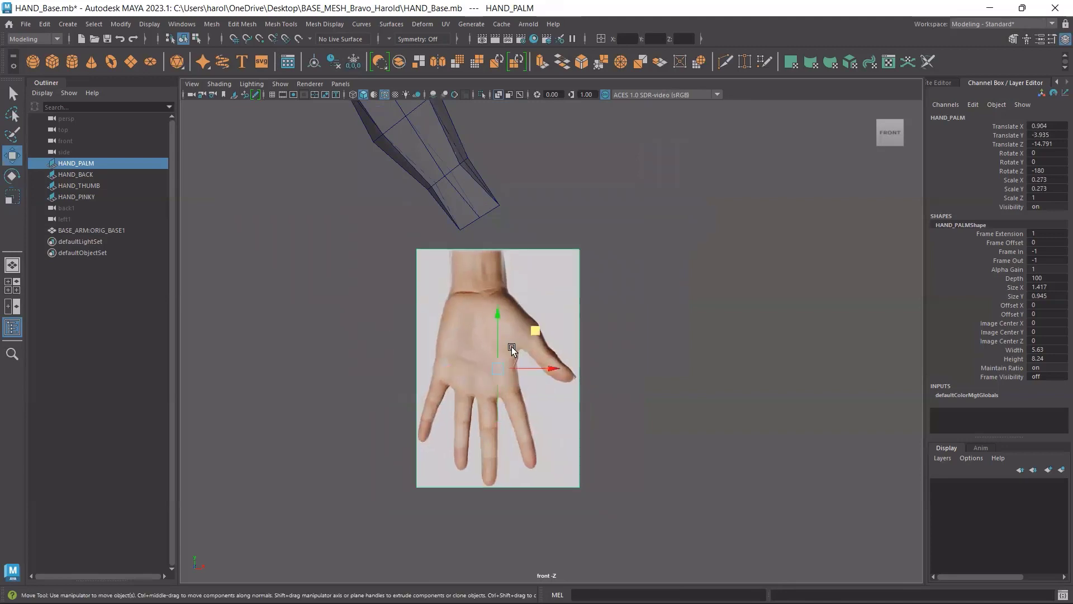
mouse_move(531, 329)
middle_mouse_down()
mouse_move(513, 265)
mouse_move(510, 312)
mouse_move(527, 331)
middle_mouse_up()
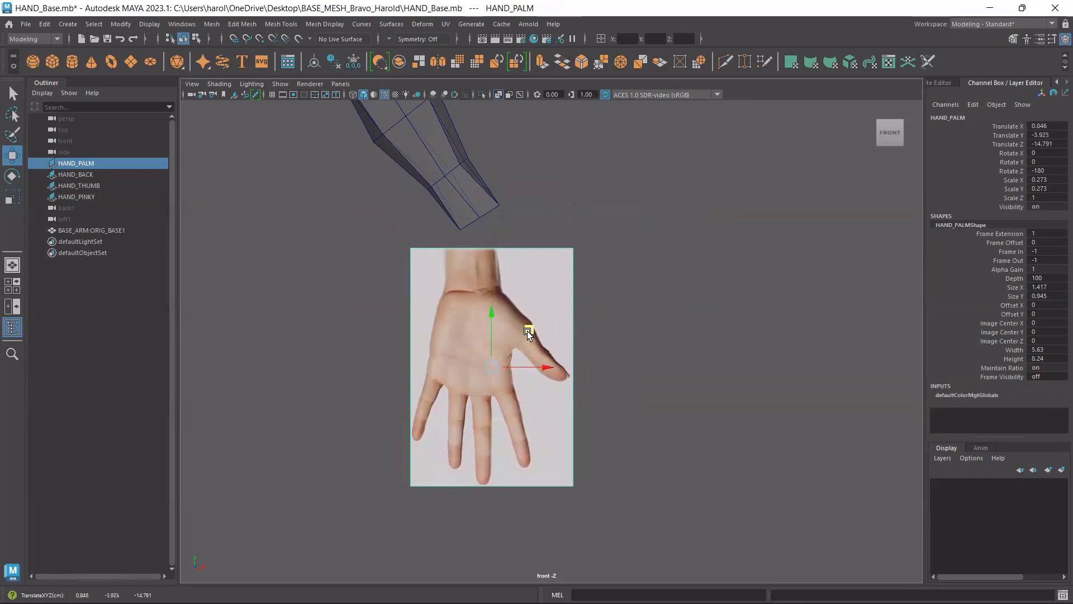
Set both Scale X and Scale Y of the HAND_PALM image to 0.265.
double_click(1051, 178)
left_click(1051, 178)
type("65")
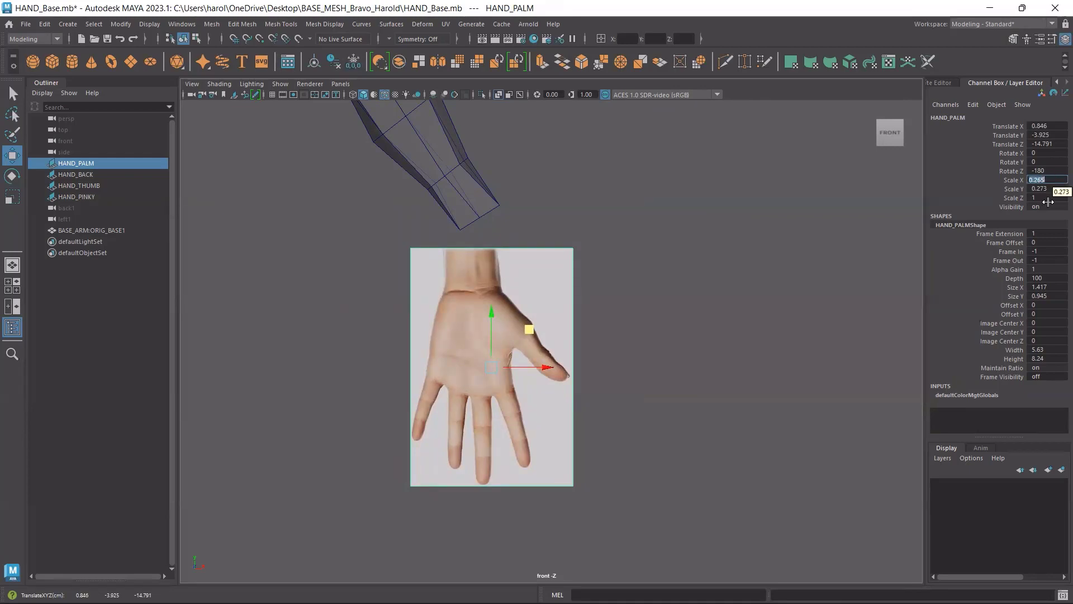
left_click(1062, 190)
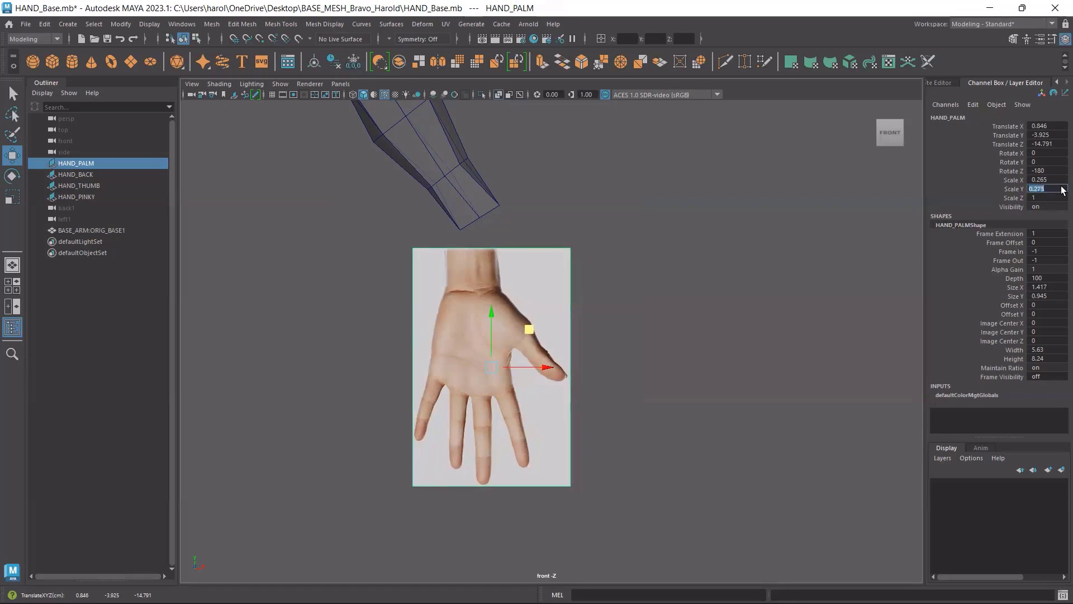
key("Return")
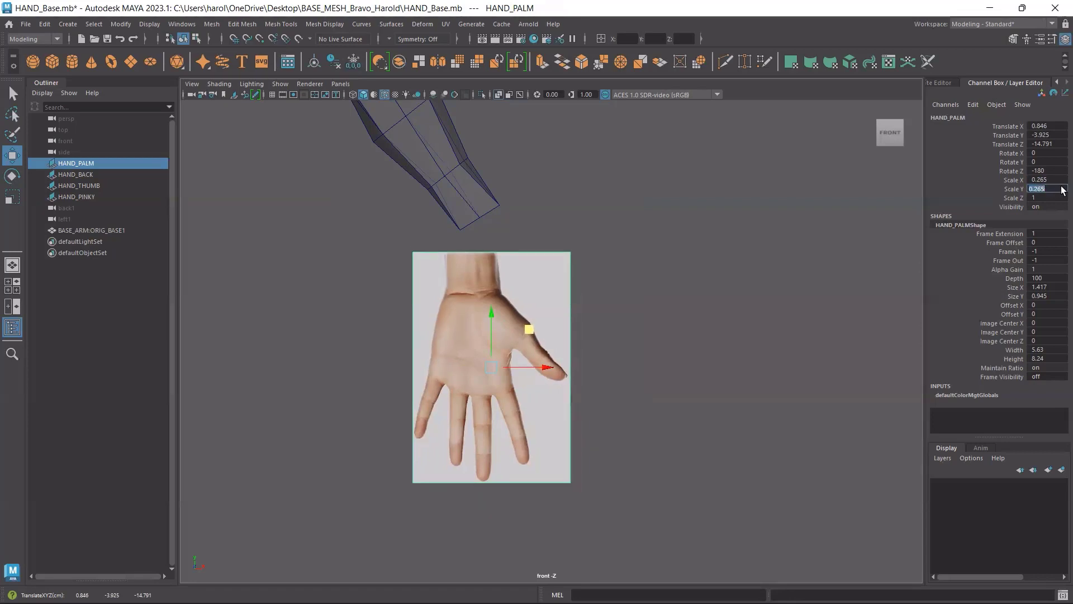
Move the palm image closer to the arm's wrist end, to about X 0.957, Y -3.766.
left_click(618, 304)
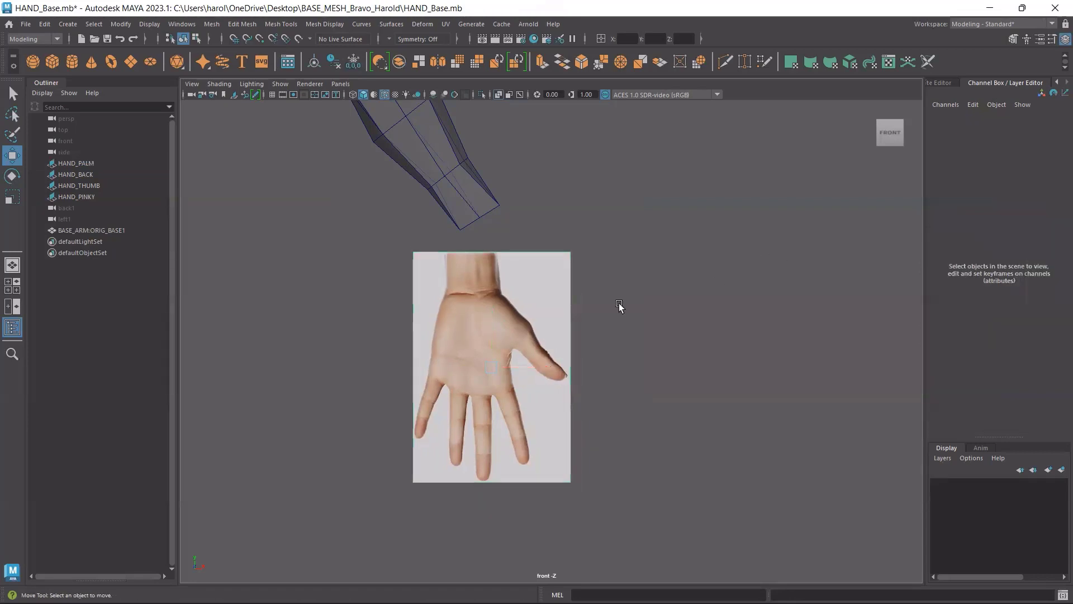
left_click(534, 313)
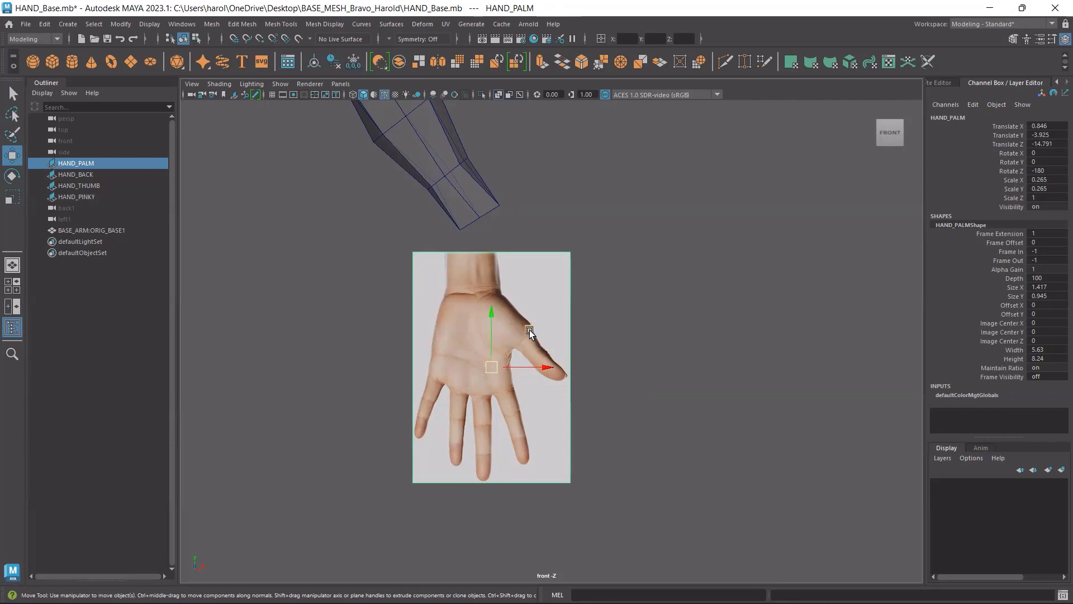
middle_click_drag(529, 331, 546, 316)
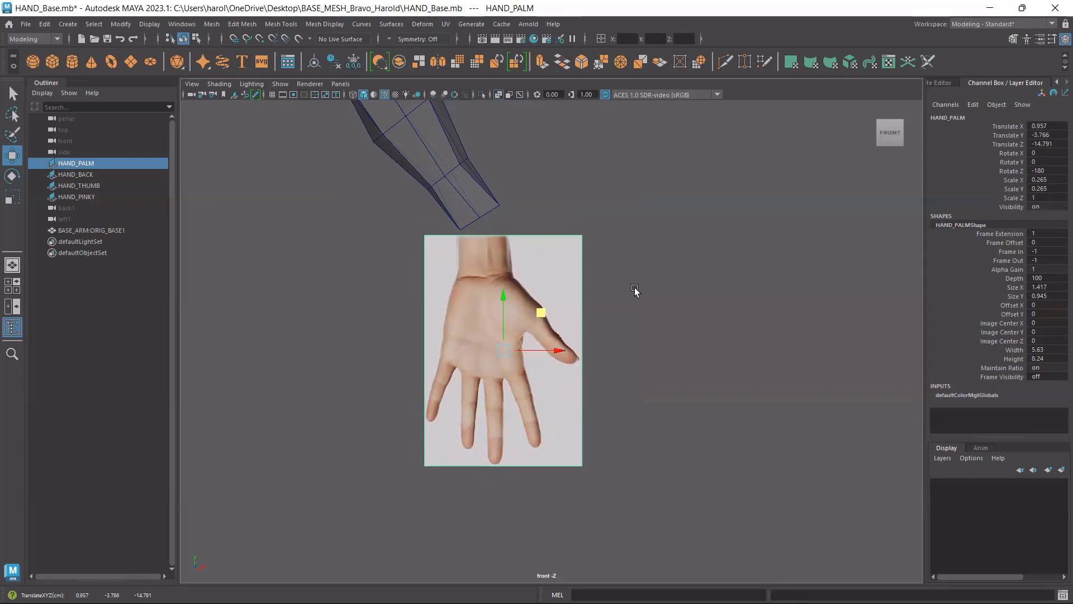
Show all four views and check the transform values of the HAND_BACK reference image.
key("space")
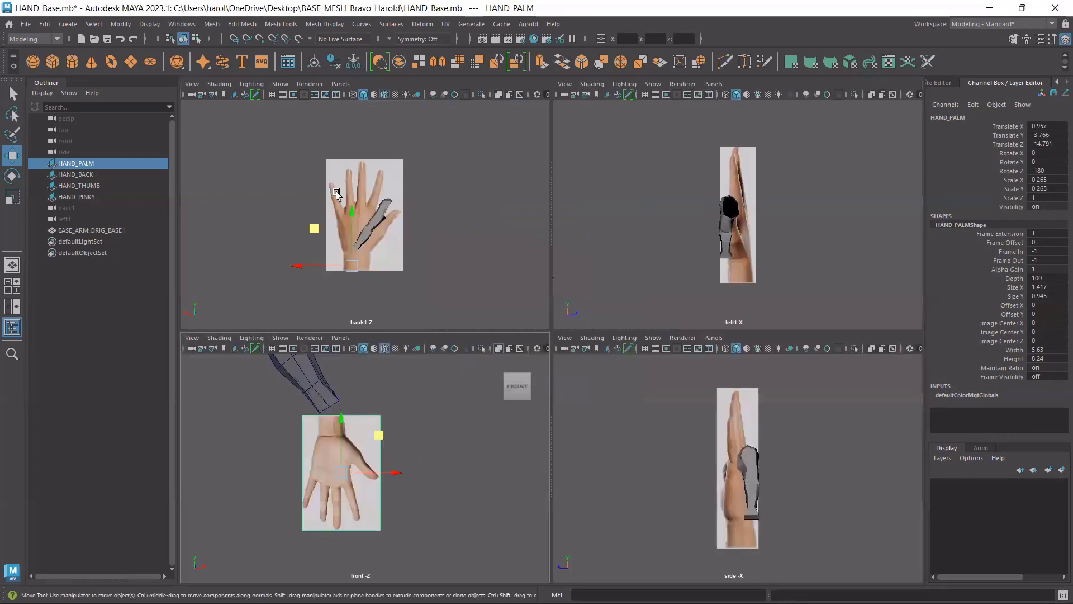
left_click(336, 193)
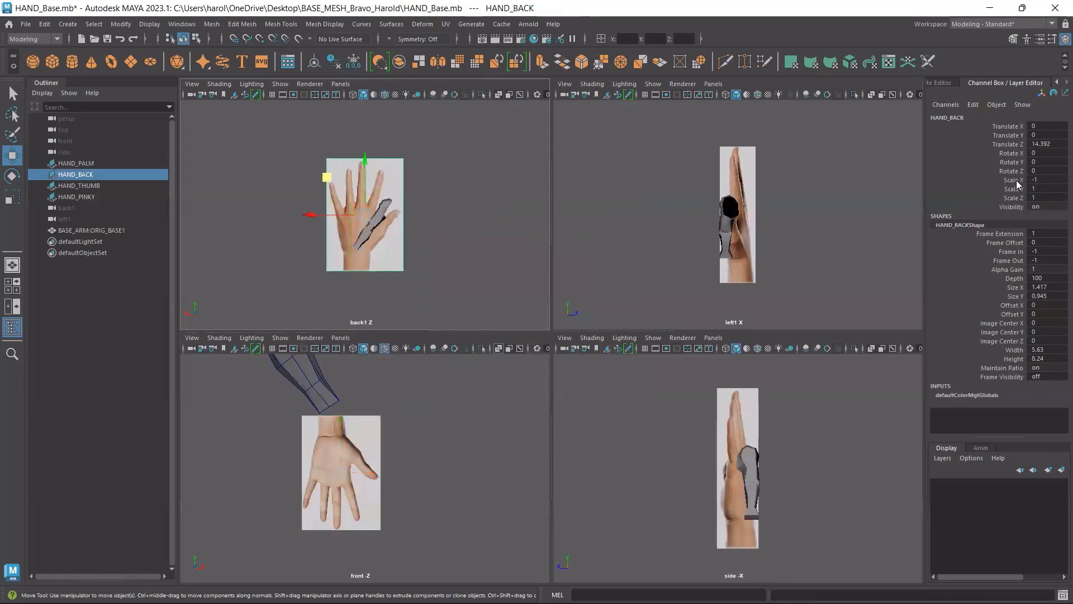
left_click(473, 252)
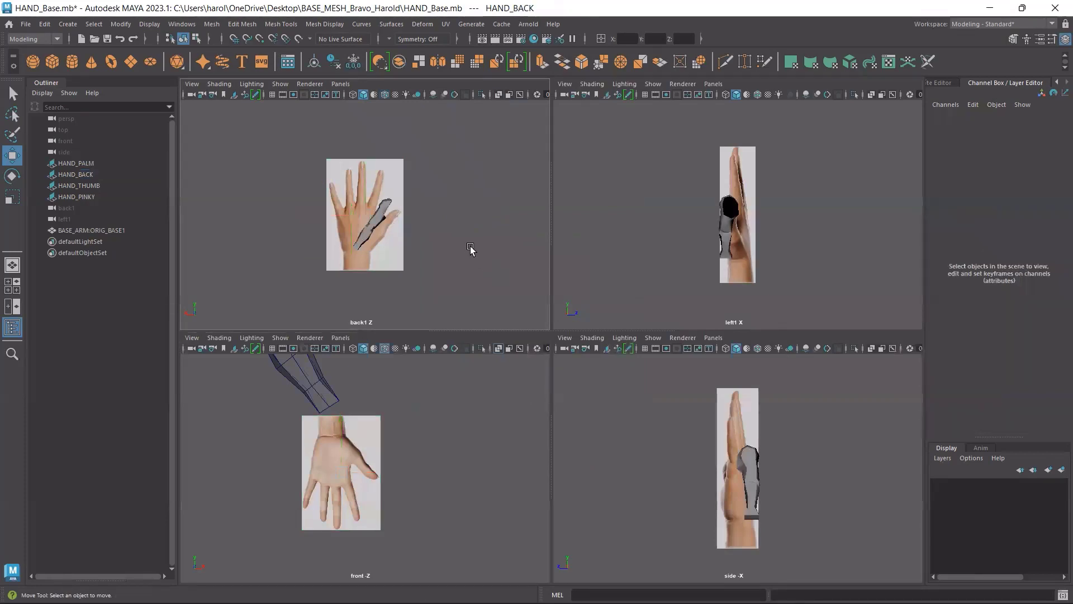
Set the HAND_BACK image's Scale X to -0.265 and Scale Y to 0.265.
left_click(397, 178)
left_click_drag(1018, 180, 1047, 191)
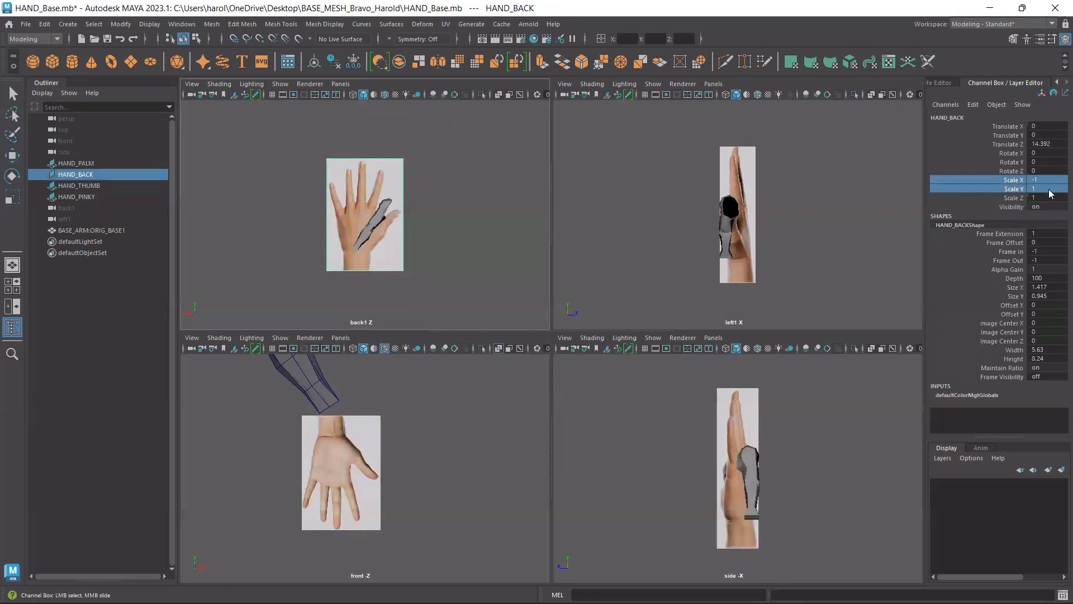
left_click(1049, 190)
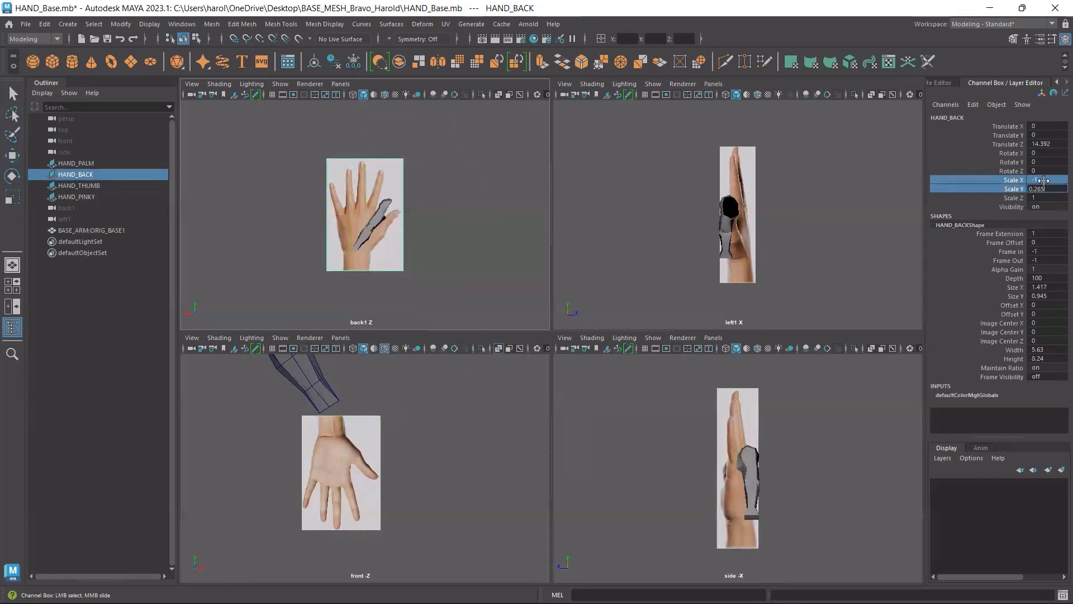
key("Return")
left_click(1043, 181)
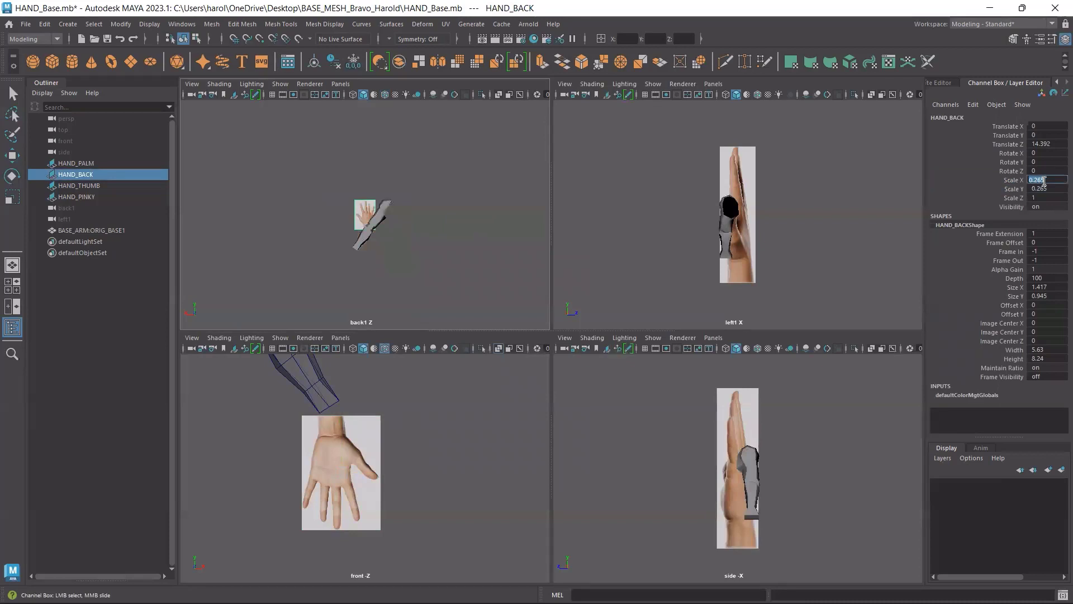
scroll(360, 200, "up", 3)
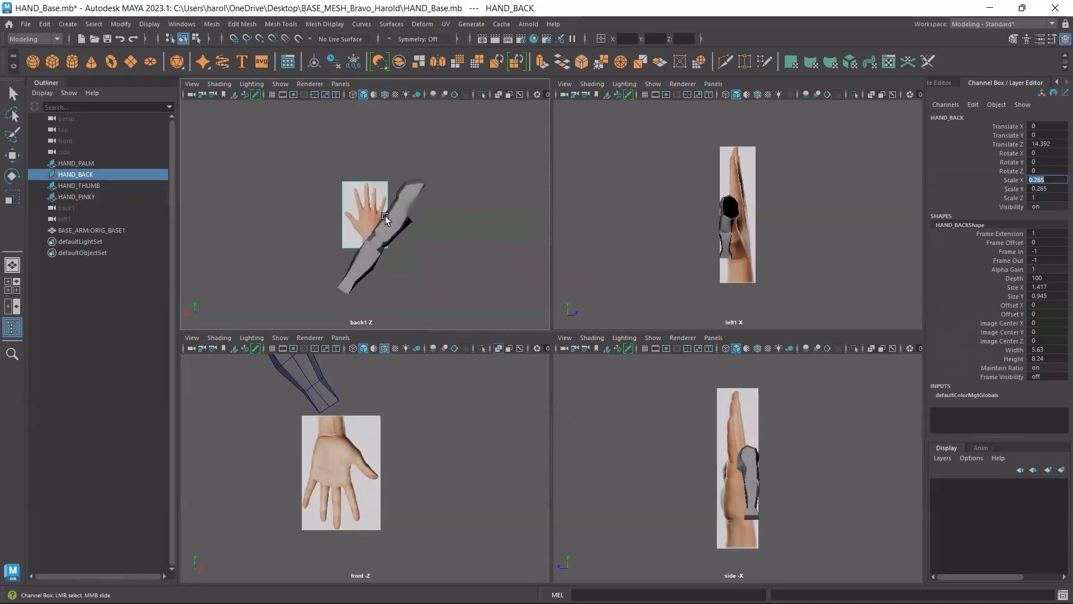
scroll(360, 199, "up", 1)
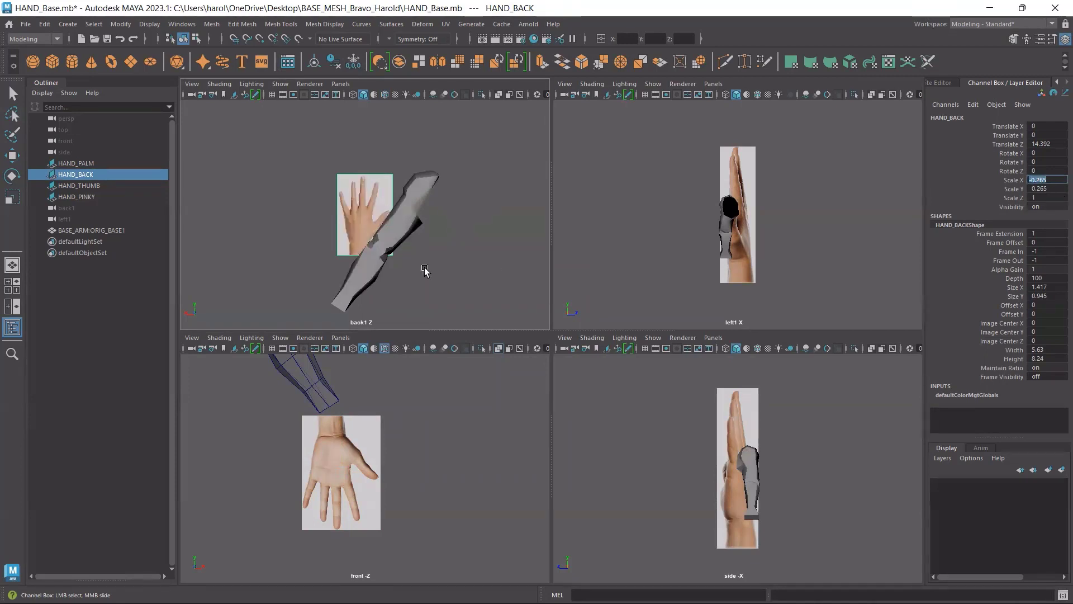
Rotate the HAND_BACK image 180 degrees about Z so the fingers point down.
key("w")
left_click(375, 208)
left_click(374, 208)
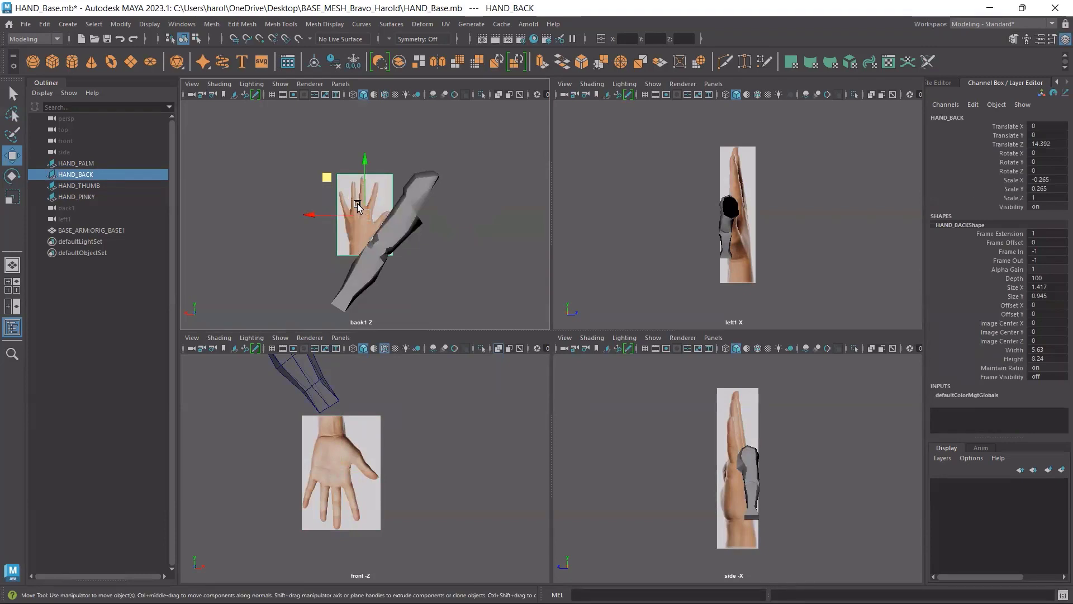
key("e")
left_click_drag(392, 174, 457, 306)
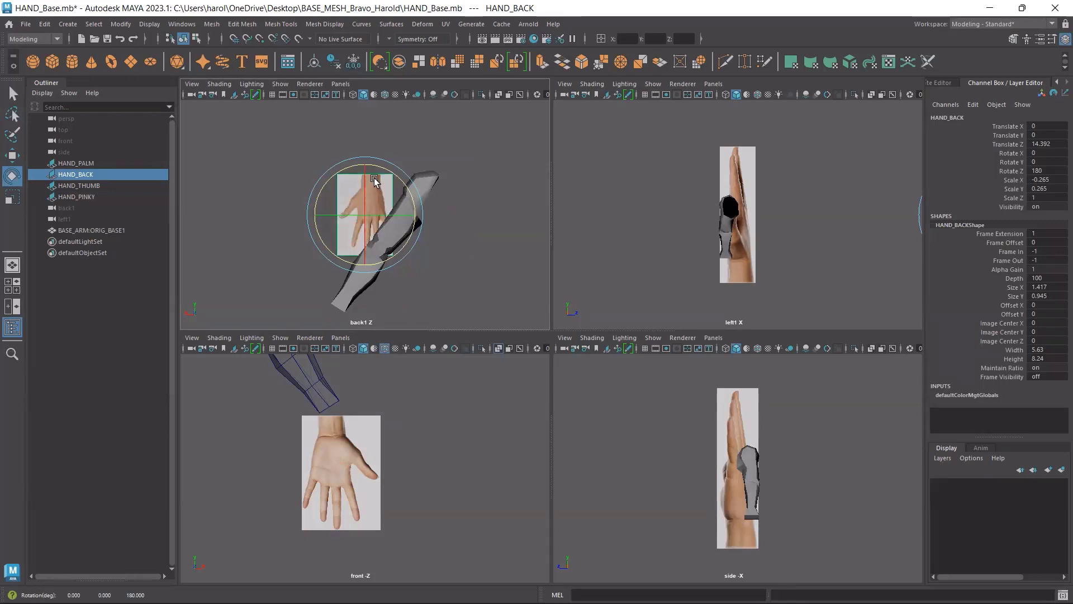
Move the HAND_BACK image to the arm's wrist in the back view, to about X 0.894, Y -3.465.
key("w")
left_click_drag(319, 182, 300, 282)
middle_click_drag(419, 286, 491, 162, "alt")
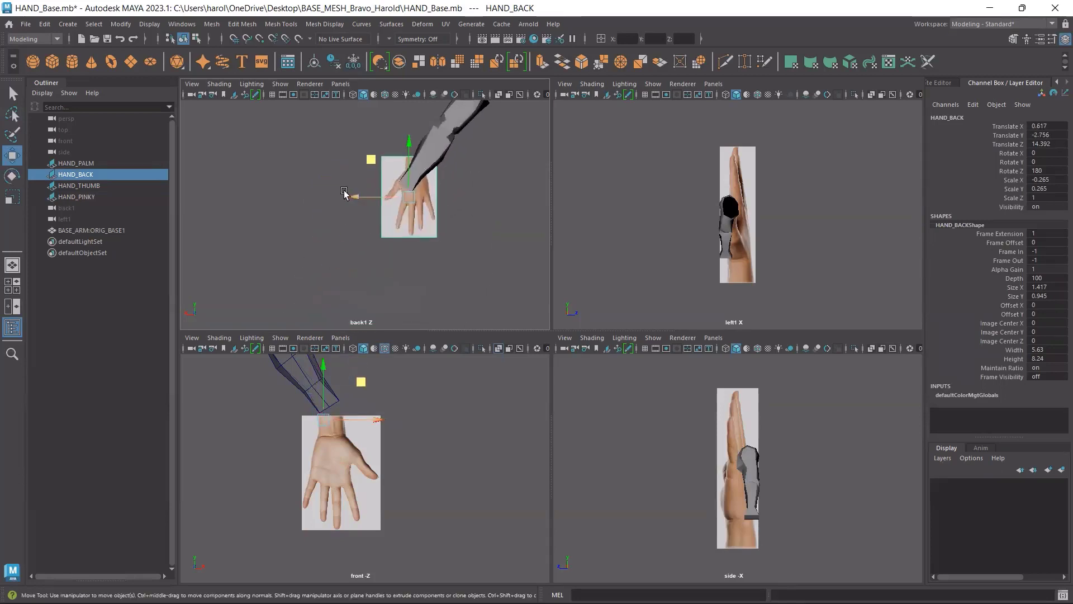
scroll(347, 193, "up", 5)
left_click_drag(426, 139, 403, 197)
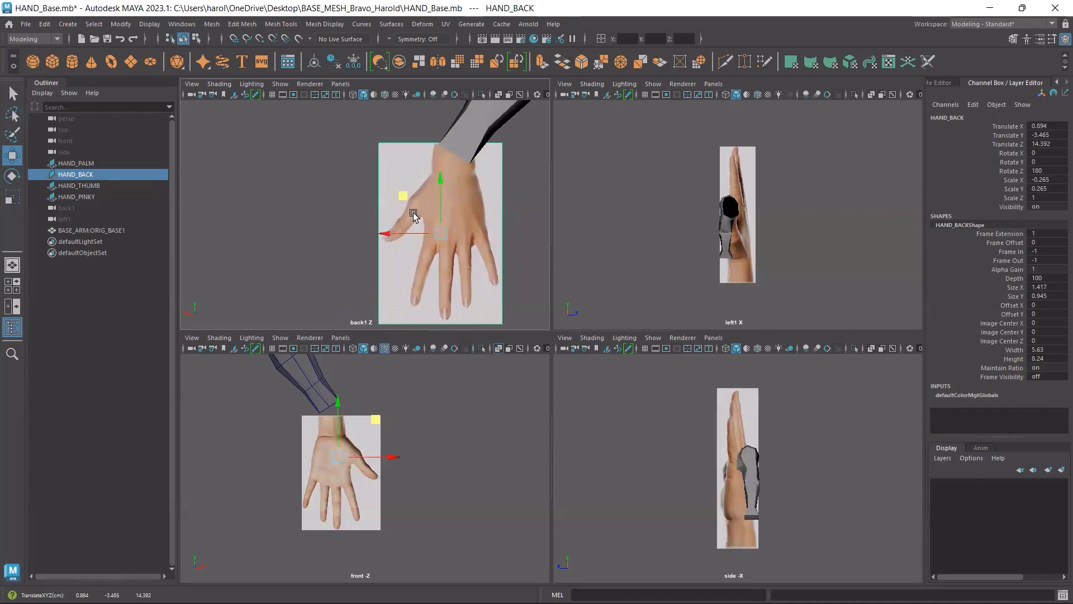
scroll(411, 215, "down", 4)
Set both Scale X and Scale Y of the HAND_THUMB image to 0.265.
middle_click_drag(782, 262, 693, 258, "alt")
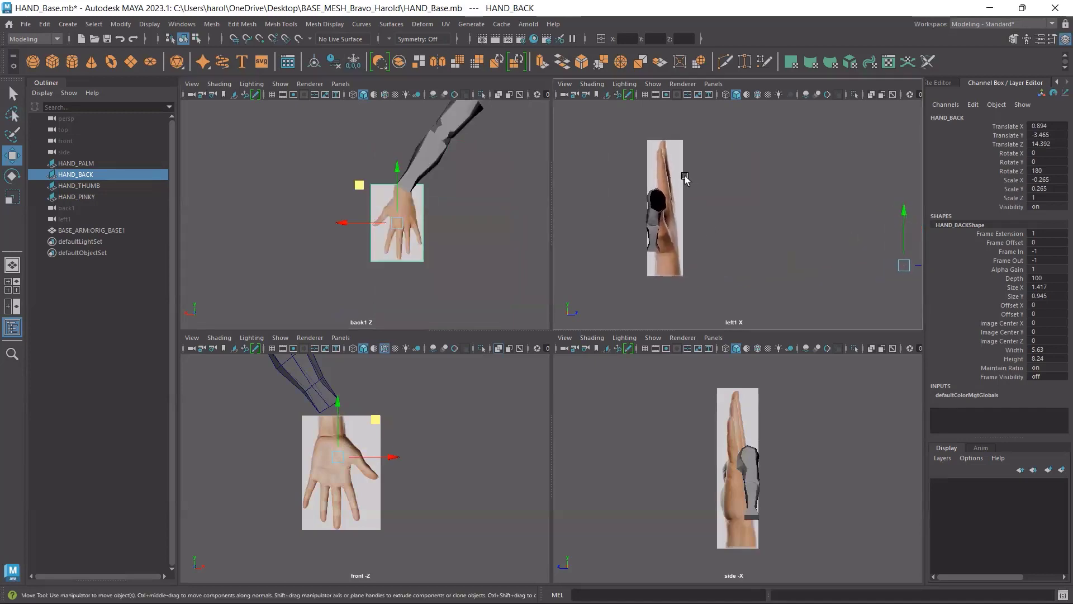
left_click(679, 174)
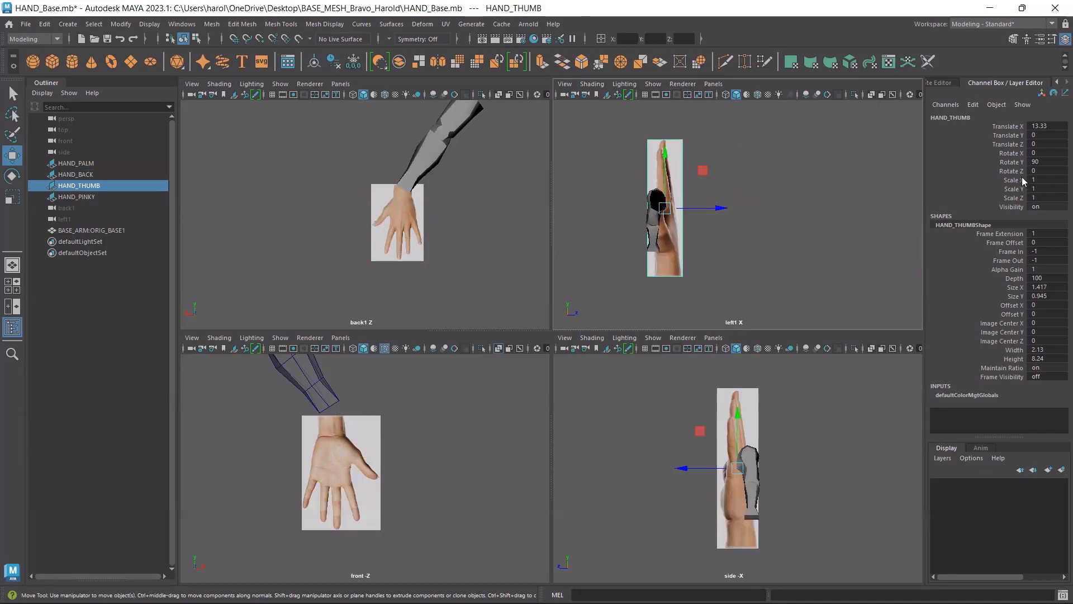
left_click_drag(1021, 179, 1045, 189)
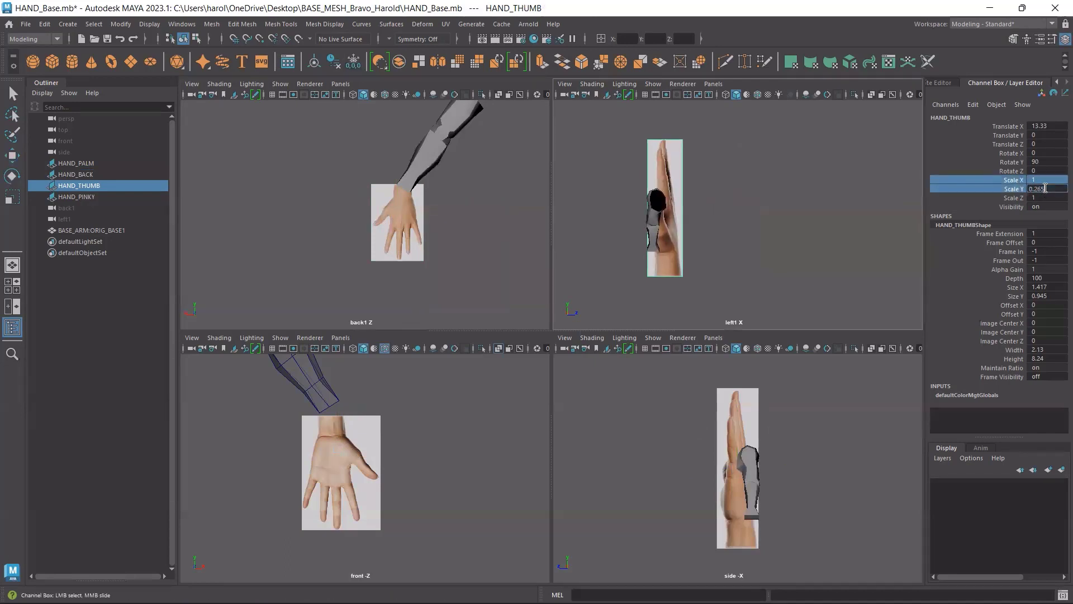
type("0.265")
key("Return")
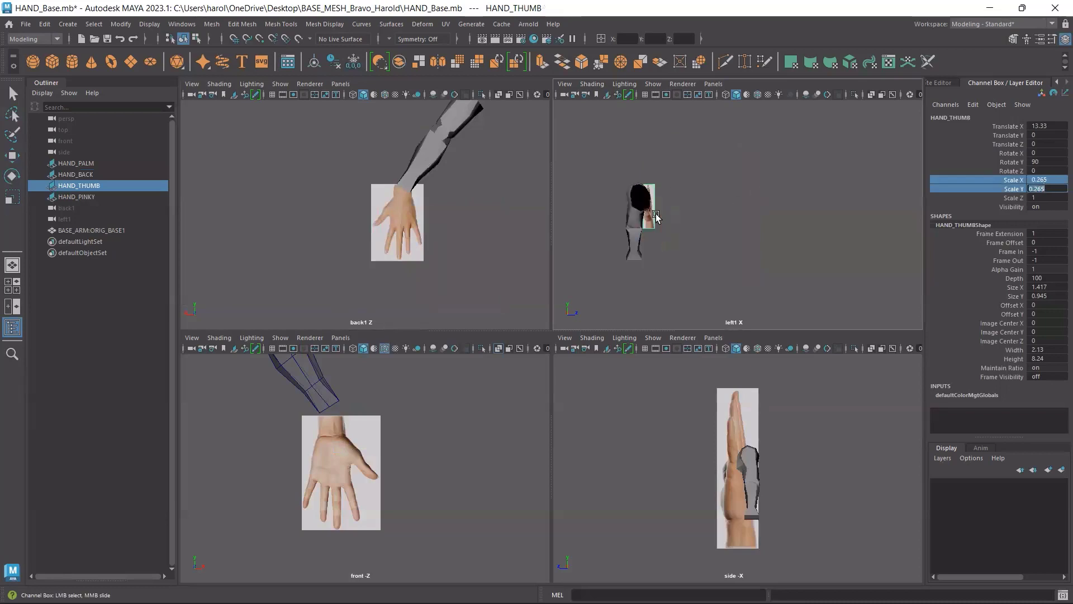
Move the HAND_THUMB image clear of the arm to about Y -1.931, Z 0.996 and rotate it upside down to X -180, Y -90.
scroll(631, 214, "up", 3)
middle_click_drag(622, 233, 770, 226, "alt")
mouse_move(728, 211)
left_mouse_down()
mouse_move(771, 268)
mouse_move(745, 216)
left_mouse_up()
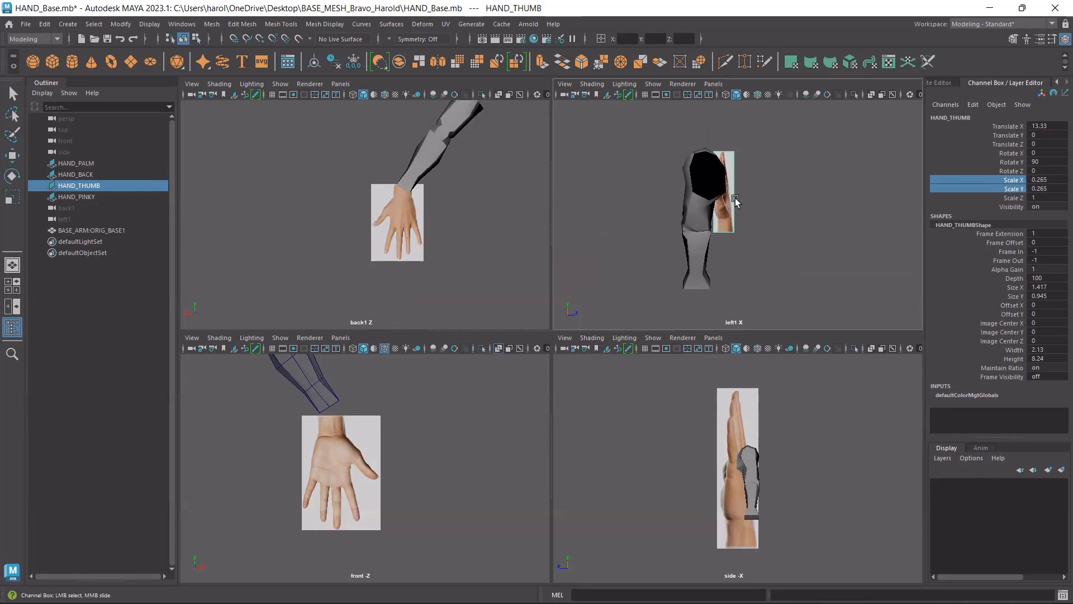
key("w")
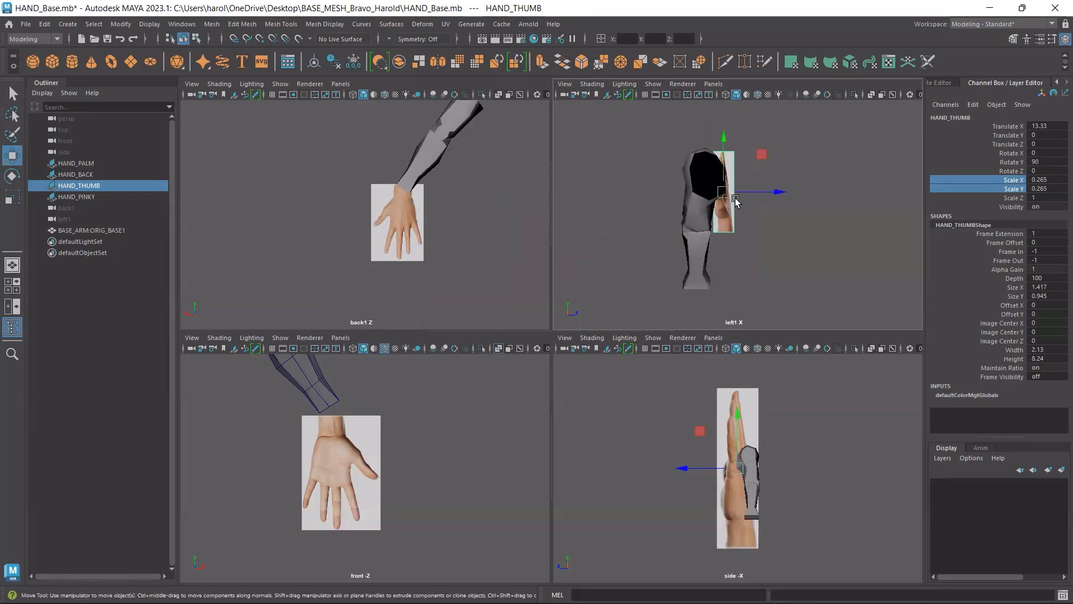
middle_click_drag(749, 273, 691, 275, "alt")
left_click_drag(701, 154, 691, 184)
key("e")
Move the HAND_THUMB image below the arm's wrist, to about Y -3.561, Z -0.83, and turn on X-ray display in the left view.
key("w")
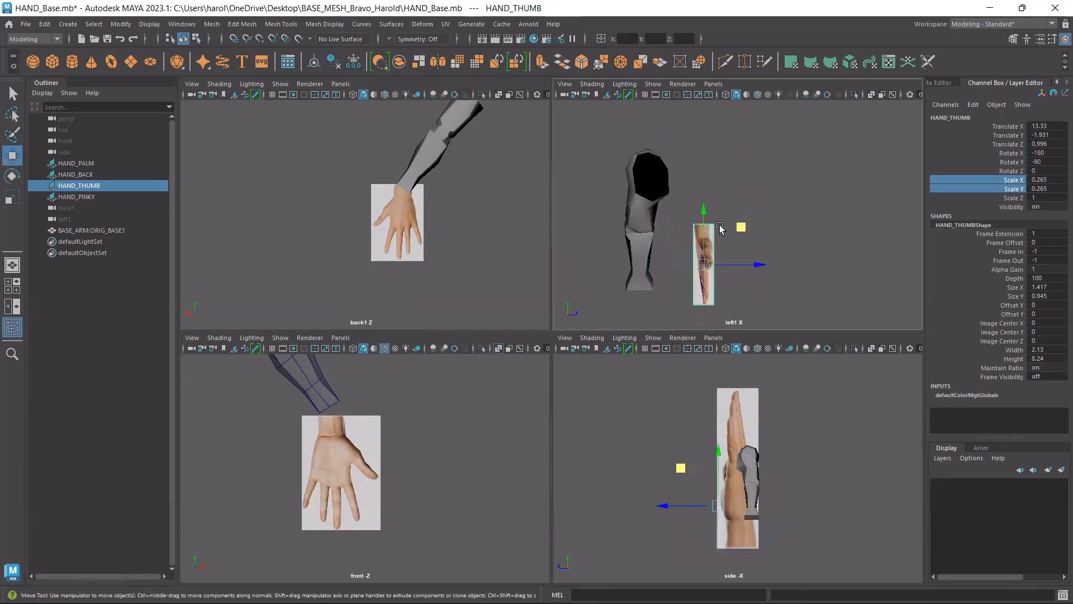
left_click_drag(739, 229, 674, 287)
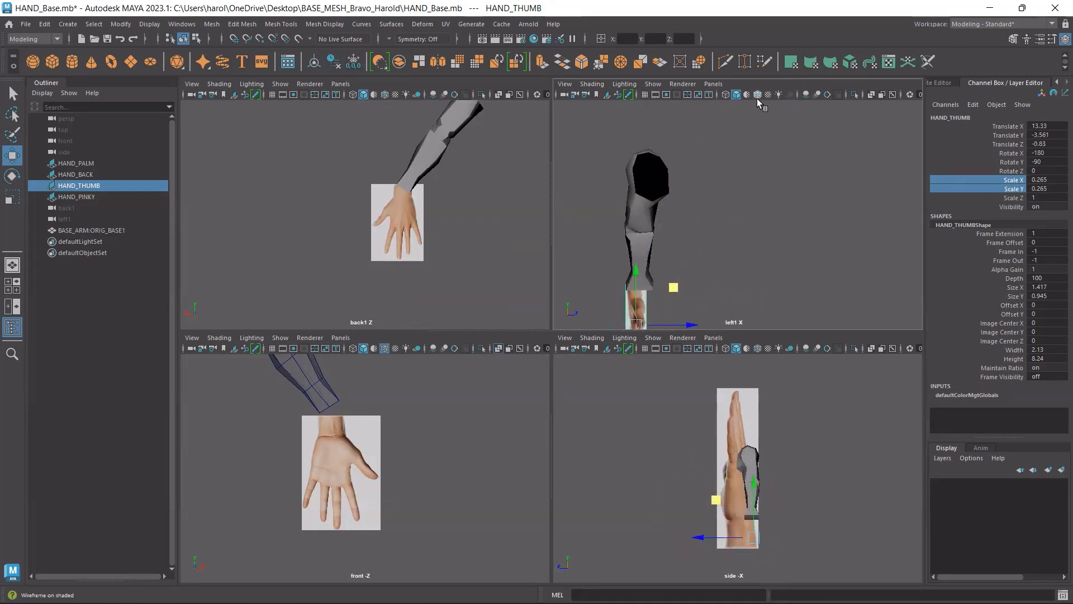
left_click(872, 95)
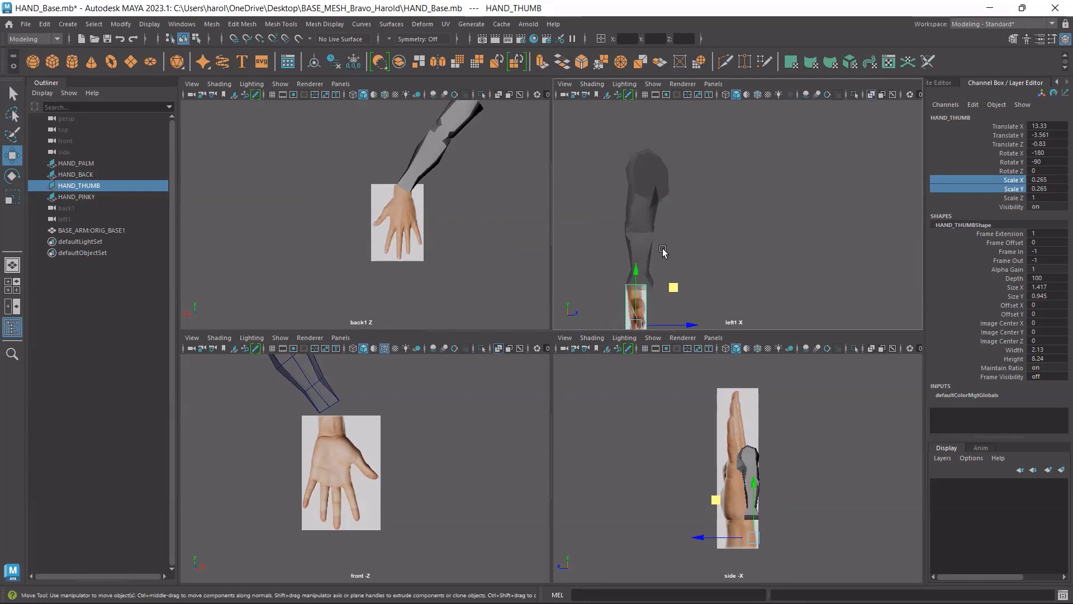
Select the arm mesh and switch the left view to wireframe display to check the thumb image against the wrist.
left_click(659, 215)
left_click(646, 170)
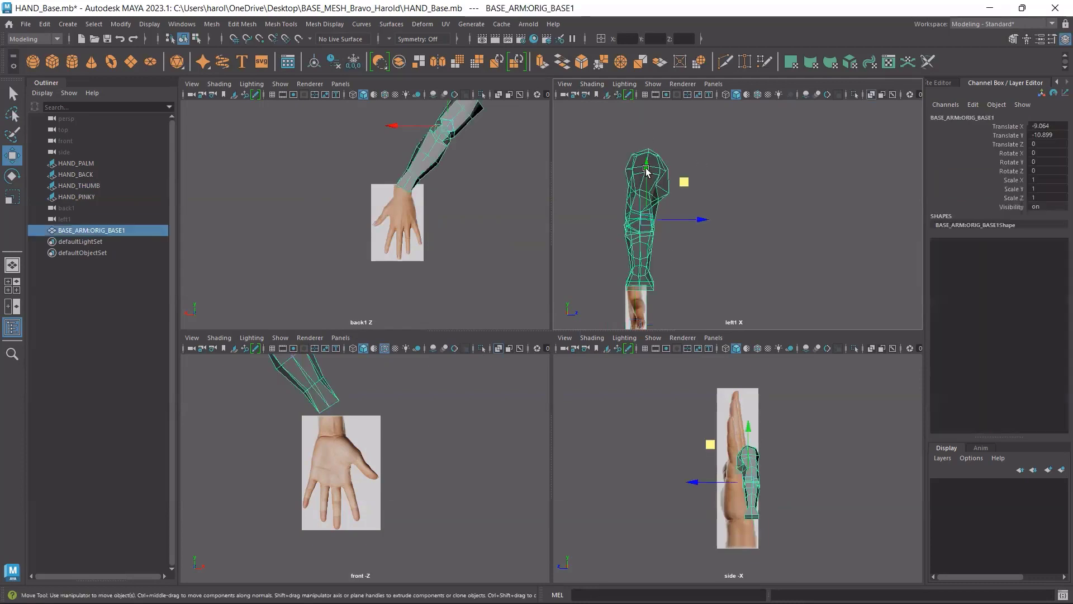
left_click(724, 96)
middle_click_drag(725, 317, 688, 261, "alt")
scroll(785, 471, "up", 2)
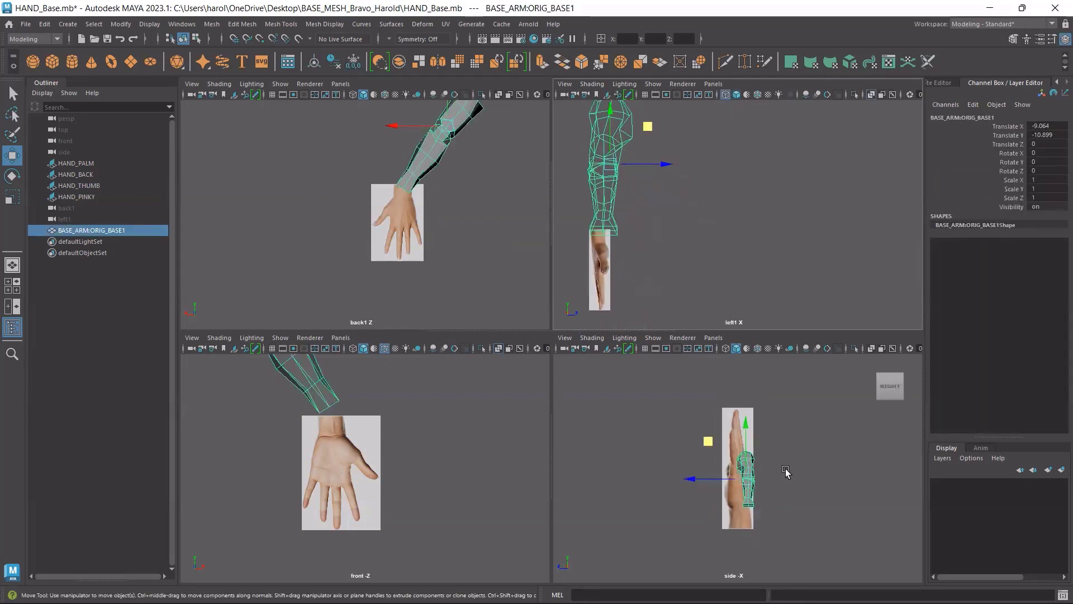
Set both Scale X and Scale Y of the HAND_PINKY image to 0.265.
middle_click_drag(785, 471, 715, 452, "alt")
left_click(665, 394)
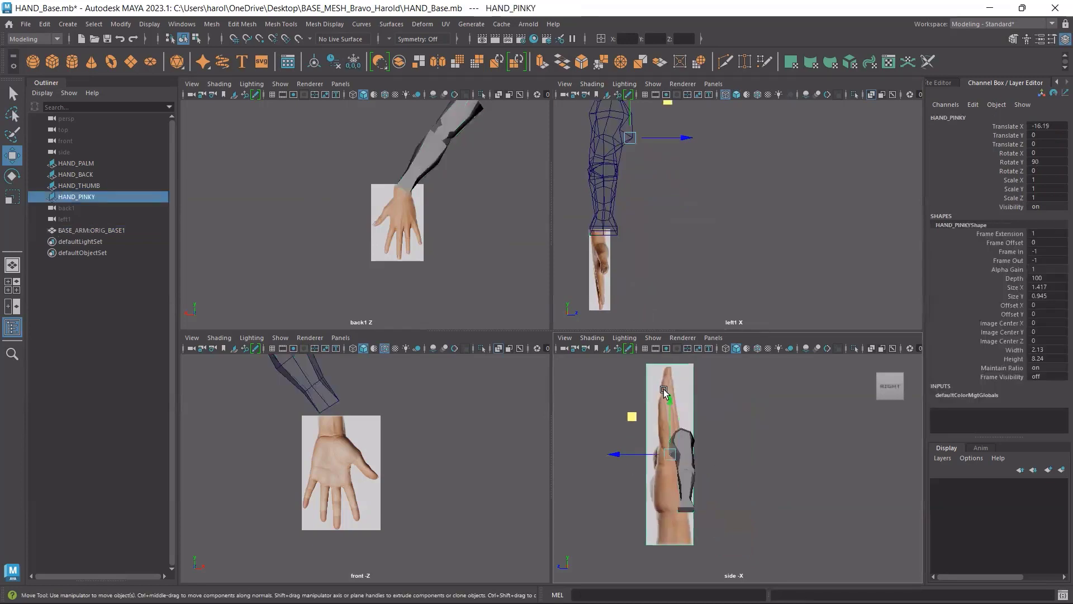
left_click_drag(1037, 180, 1044, 189)
type("0.265")
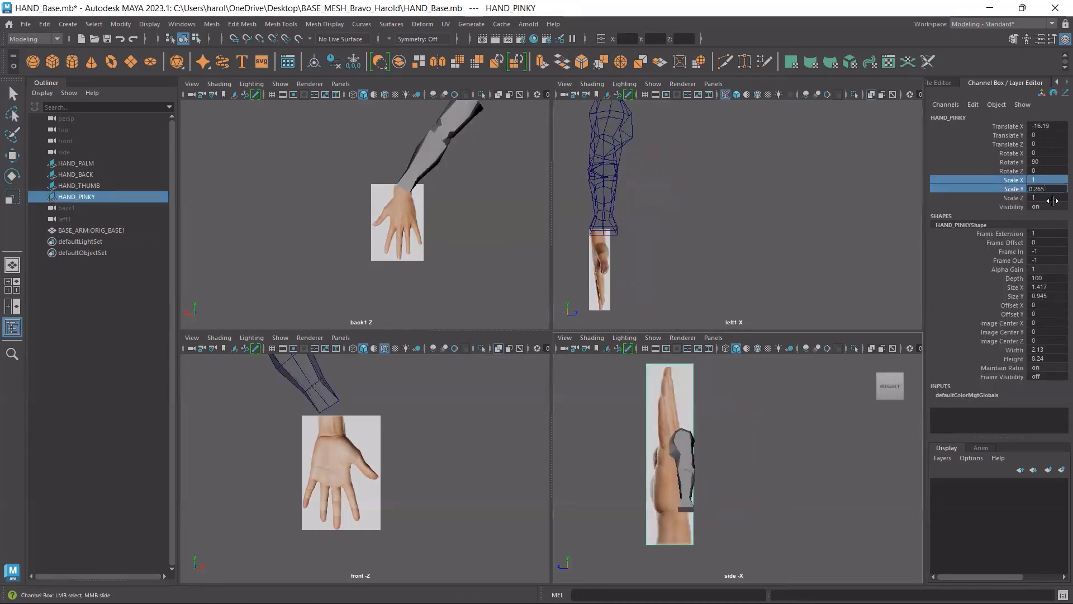
key("Return")
Enlarge the side view, turn on its X-ray display, and select the HAND_PINKY image.
left_click(626, 445)
key("w")
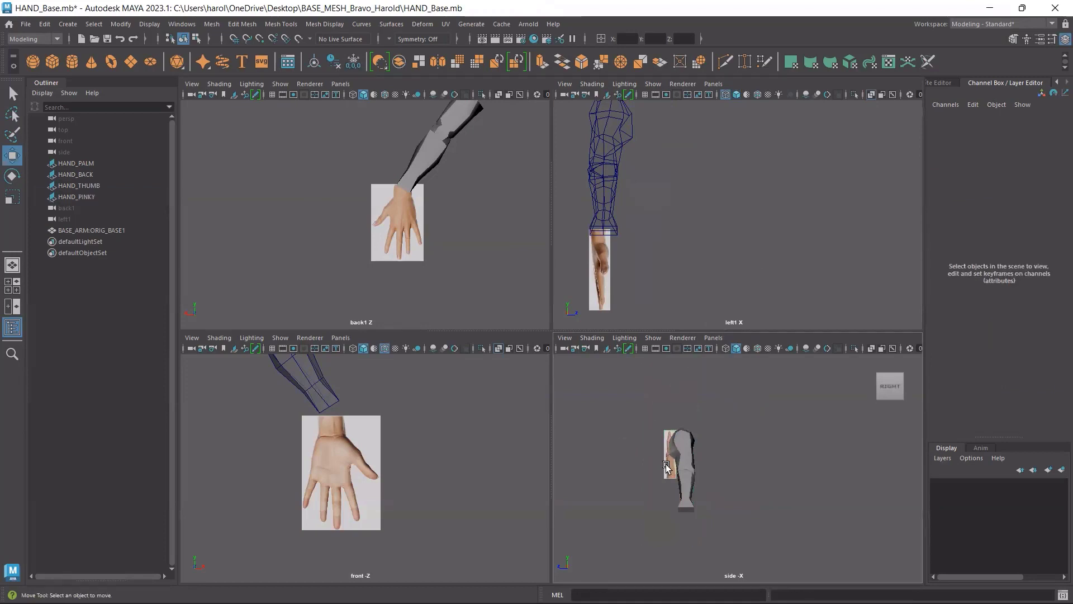
left_click(667, 467)
key("space")
scroll(463, 371, "up", 5)
middle_click_drag(464, 371, 629, 300, "alt")
left_click(559, 245)
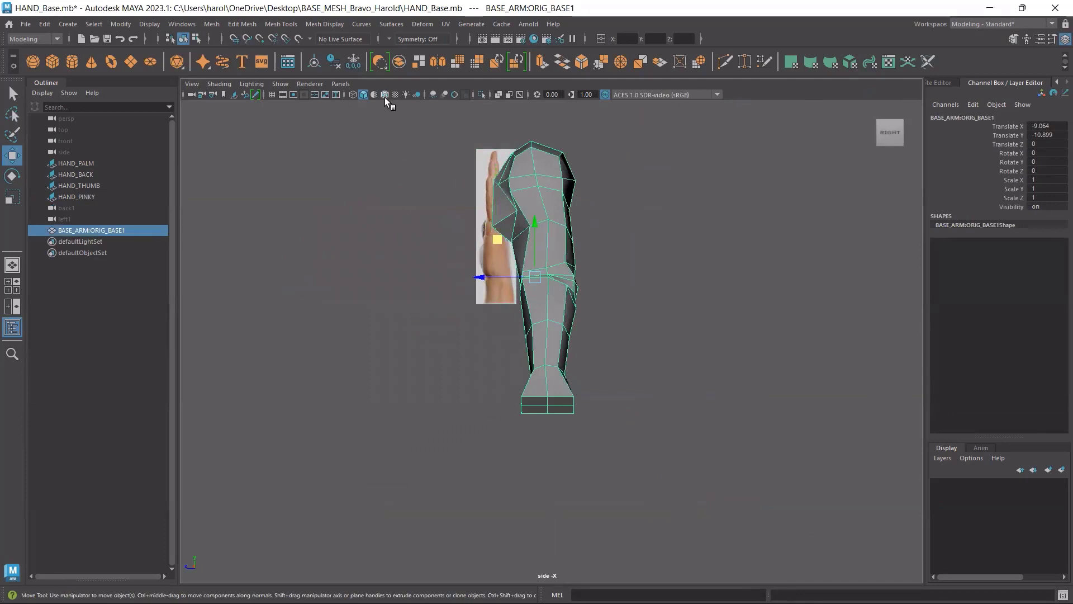
left_click(497, 96)
left_click(481, 258)
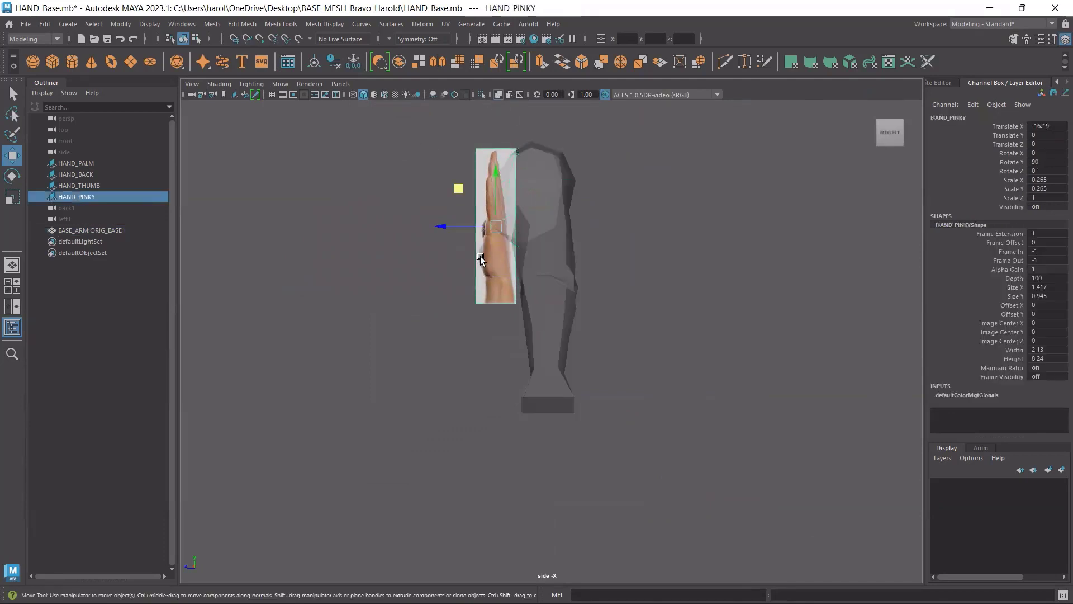
Rotate the HAND_PINKY image upside down in the side view, to X 180, Y -90.
left_click_drag(438, 323, 505, 280)
key("e")
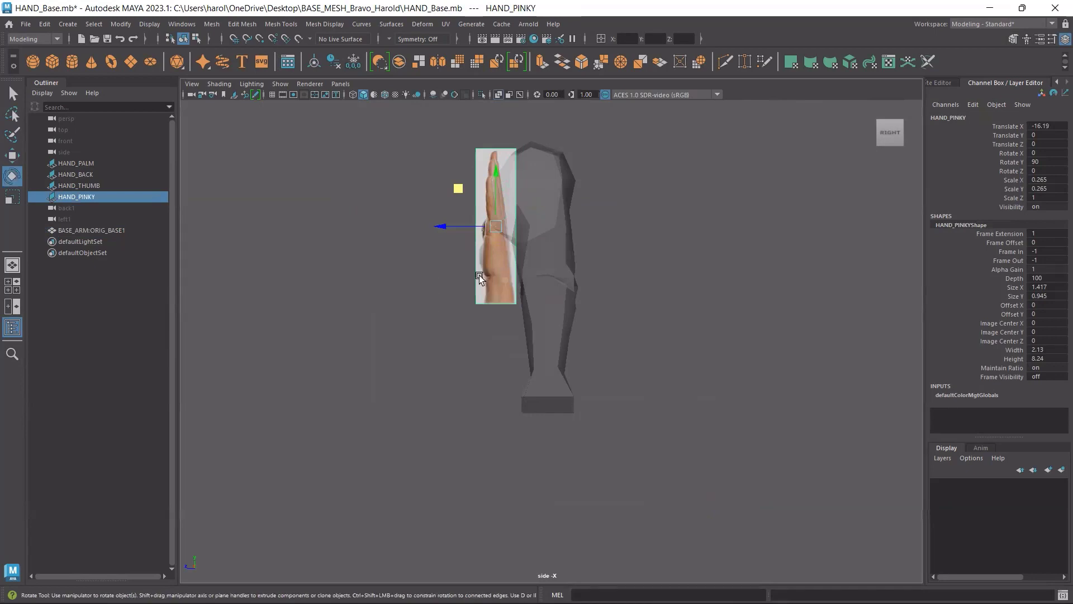
left_click_drag(546, 217, 472, 190)
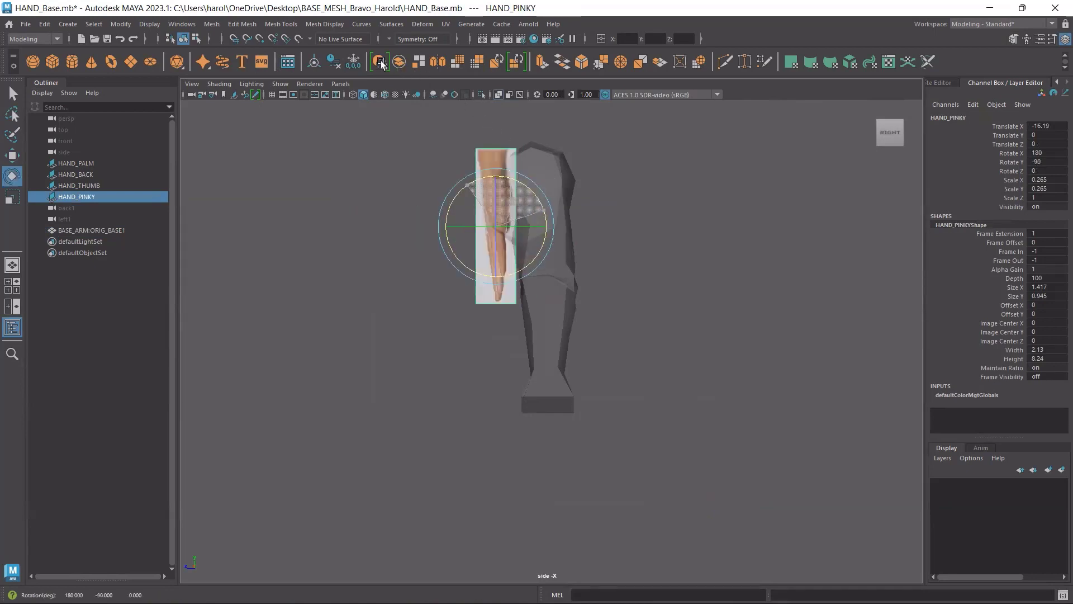
Move the HAND_PINKY image down to the arm's wrist end in the side view and deselect it.
key("w")
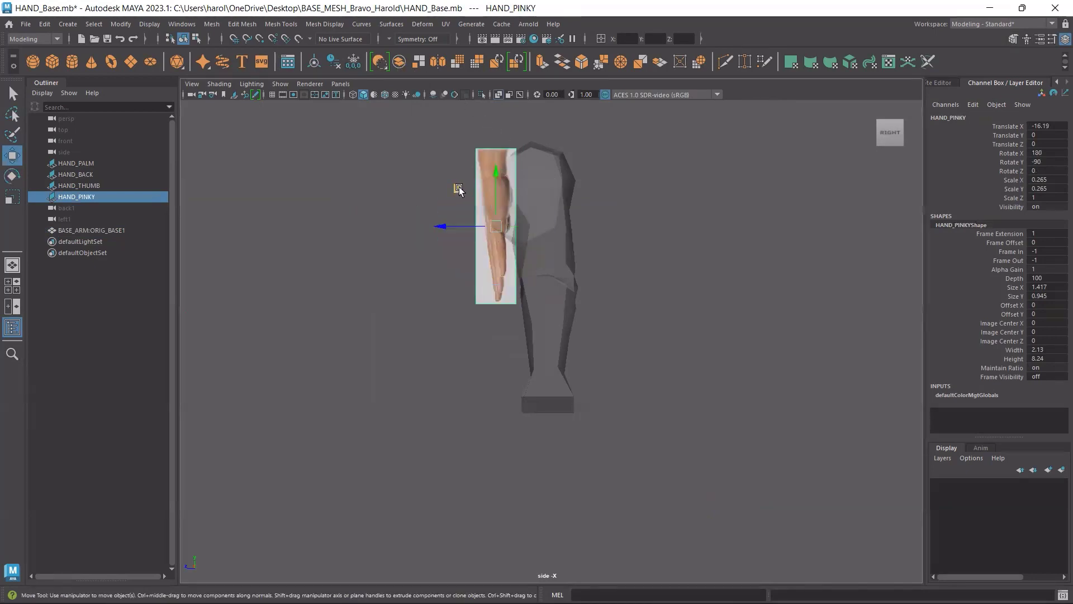
middle_click_drag(454, 187, 512, 430)
left_click(512, 431)
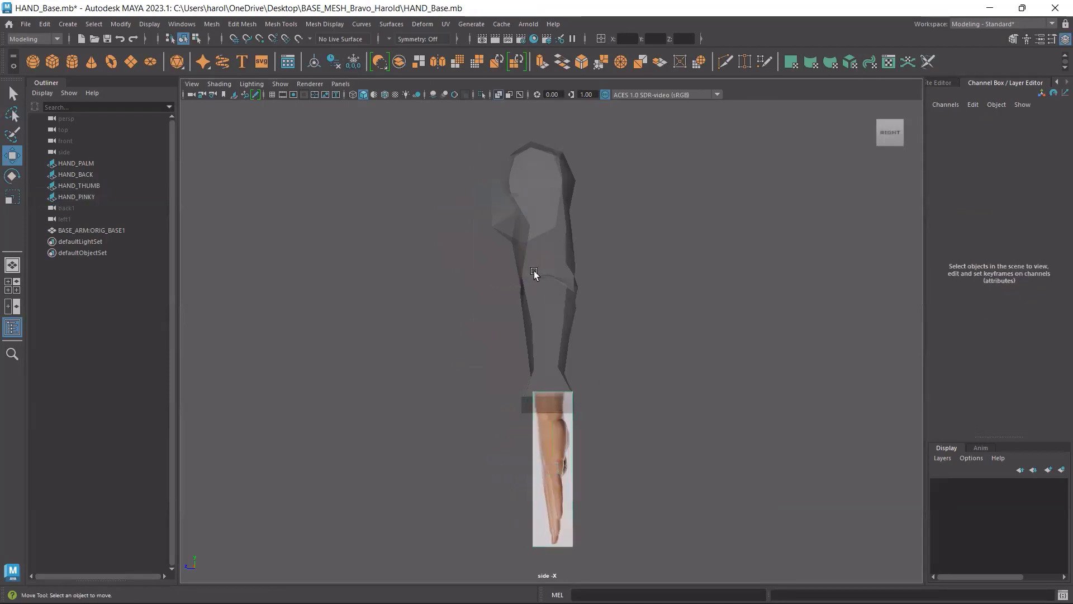
Check the arm's wireframe against the pinky image, return to all four views, and turn on X-ray display in the back view.
left_click(534, 276)
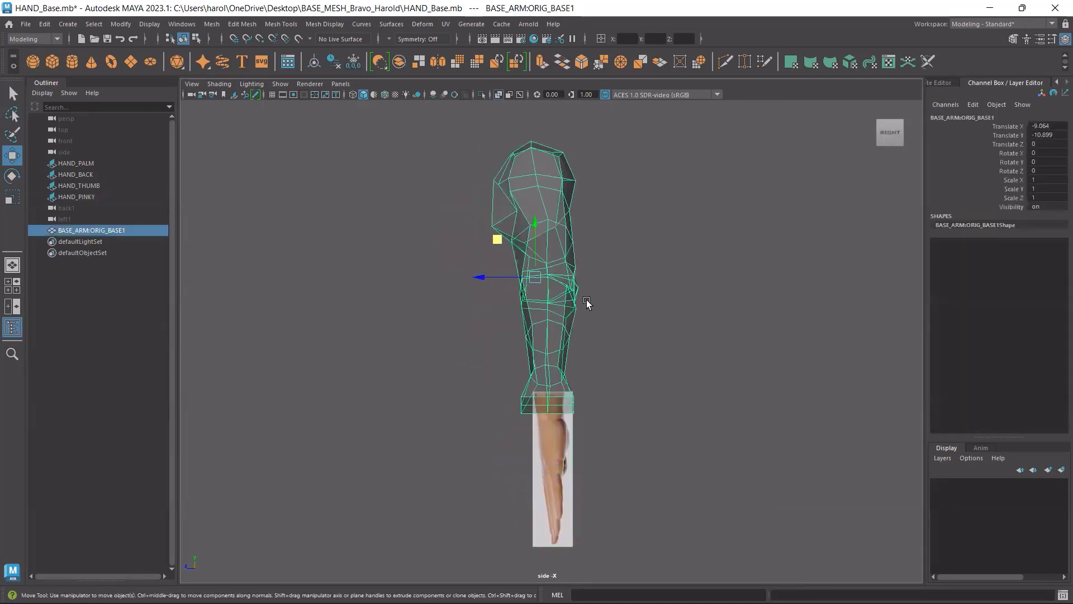
key("space")
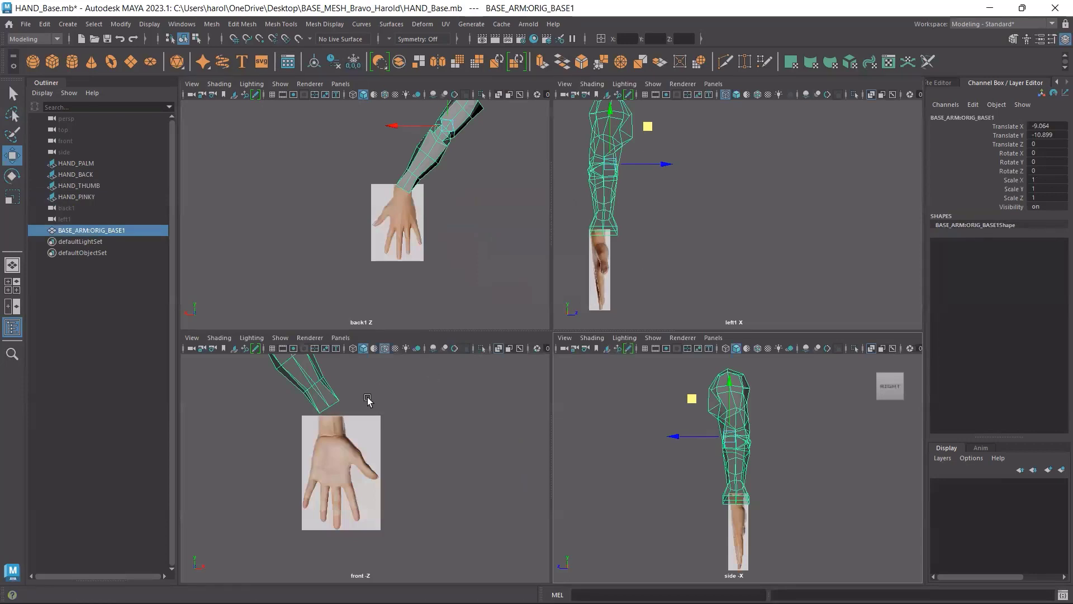
left_click(314, 386)
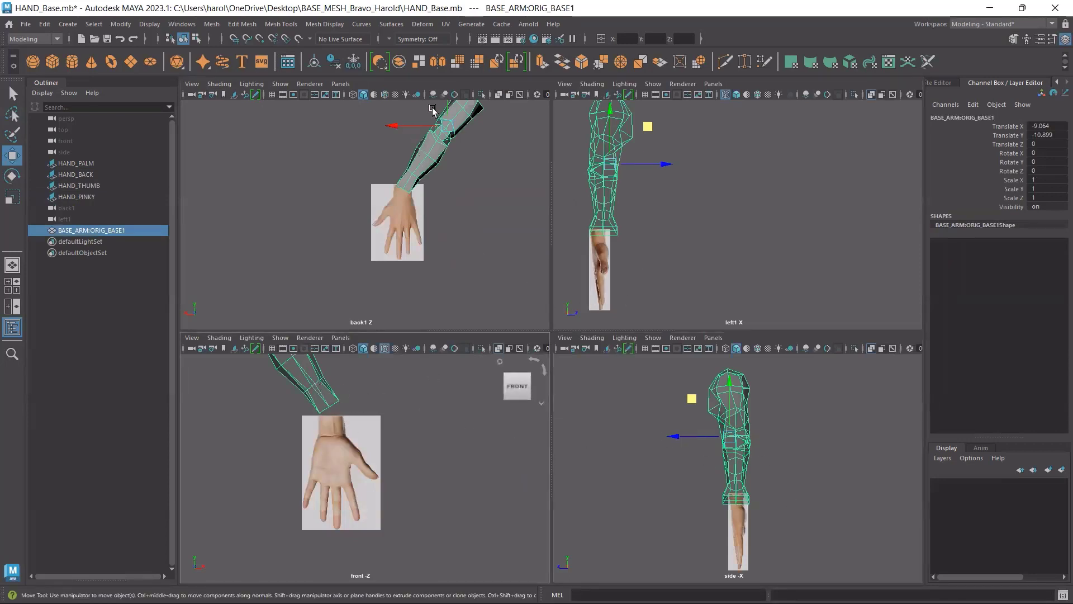
left_click(441, 214)
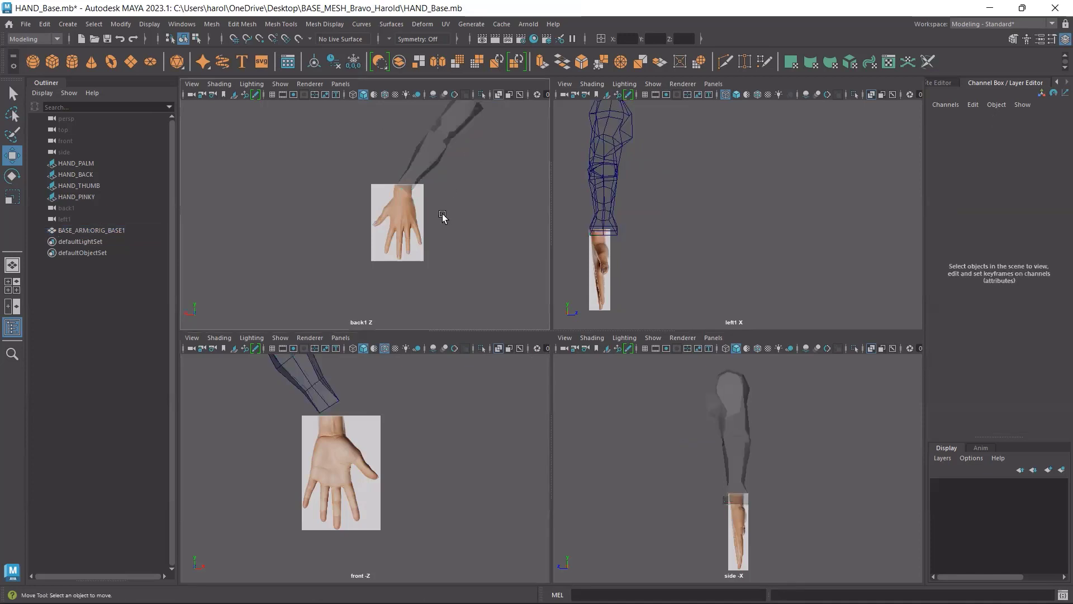
Select the arm mesh, enlarge the back view and activate the Rotate tool.
left_click(316, 385)
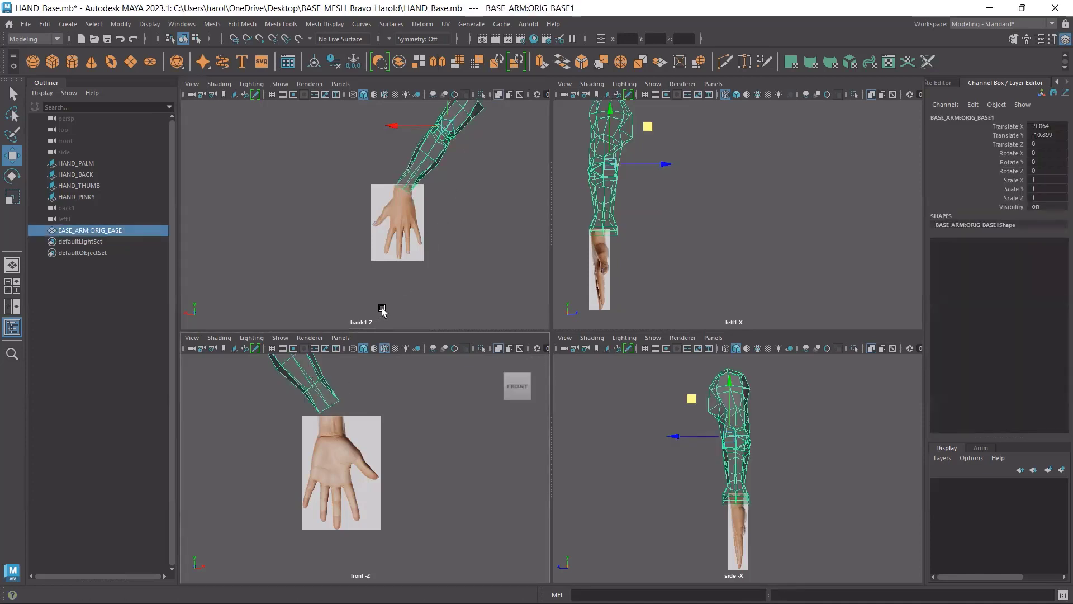
key("space")
left_click_drag(694, 314, 531, 228, "alt")
key("e")
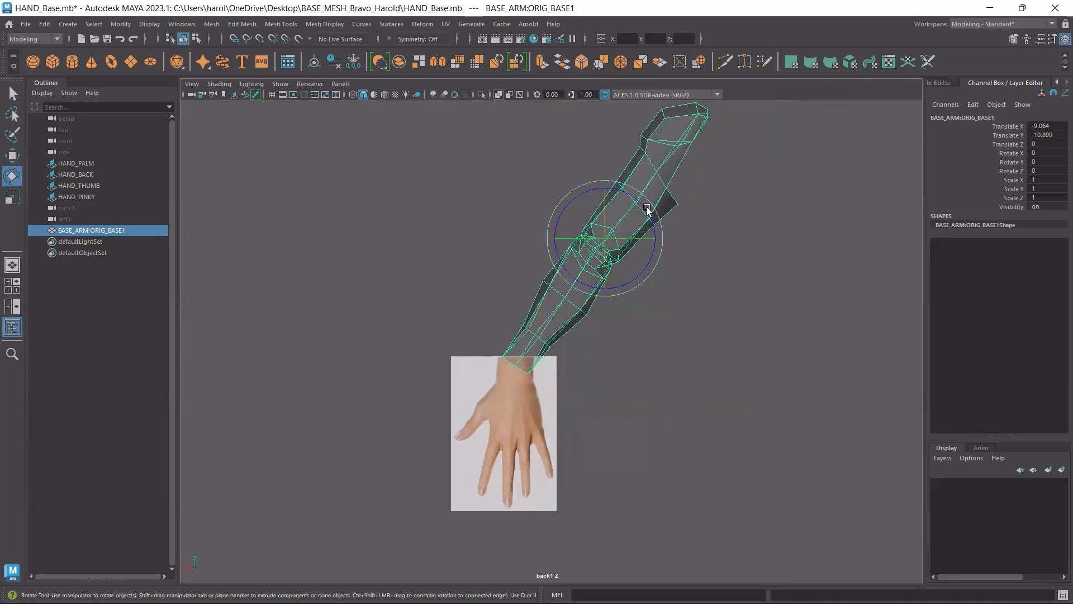
left_click(645, 202)
left_click_drag(645, 202, 639, 187)
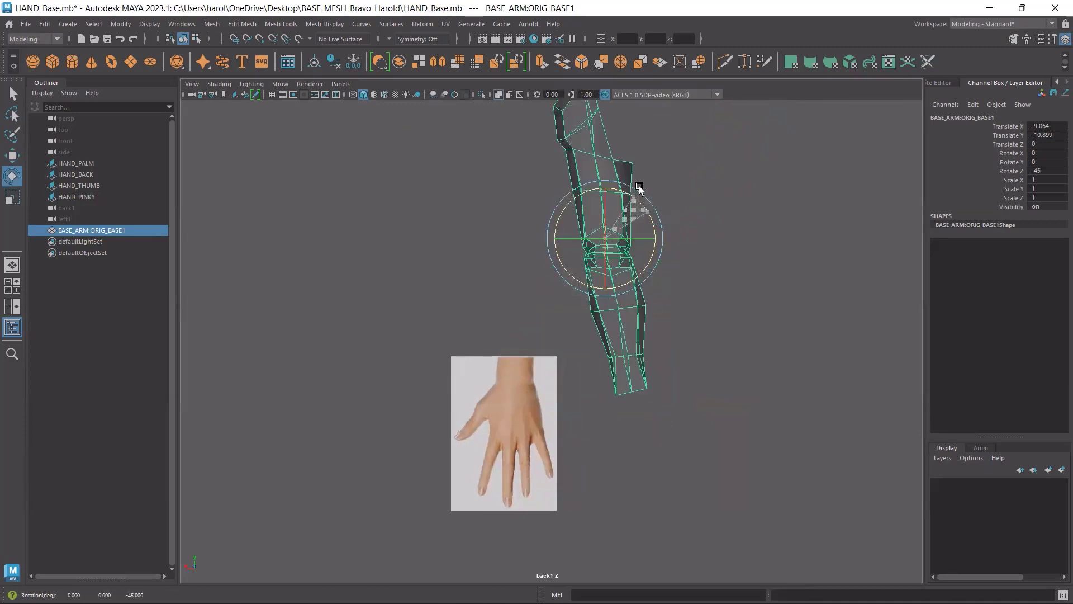
key("ctrl+z")
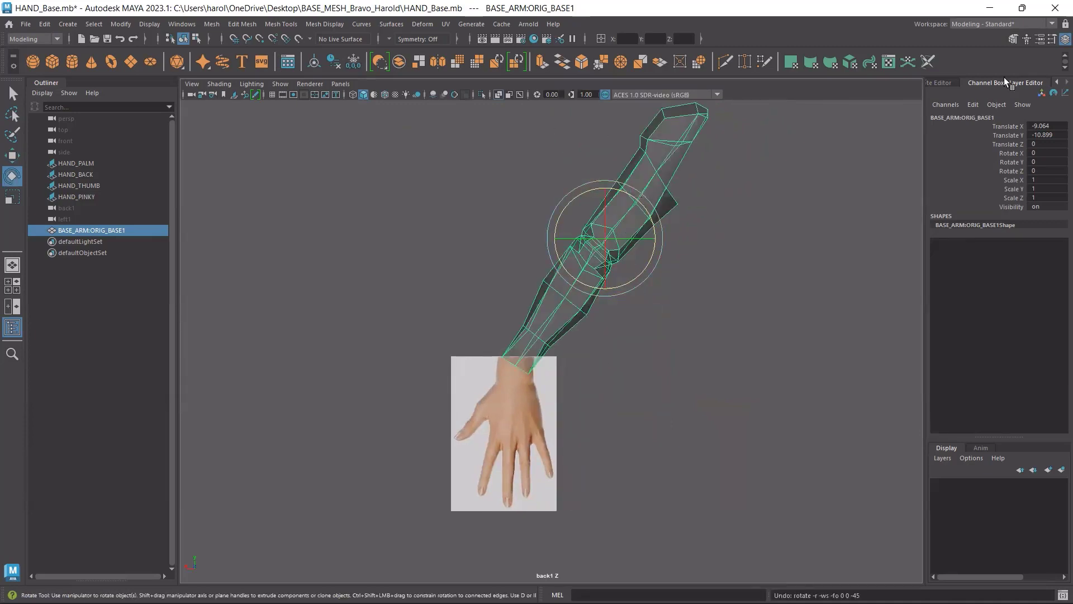
Turn off the Rotate tool's step snap and rotate the arm mesh upright in the back view, to about Z -35.5.
left_click(1051, 39)
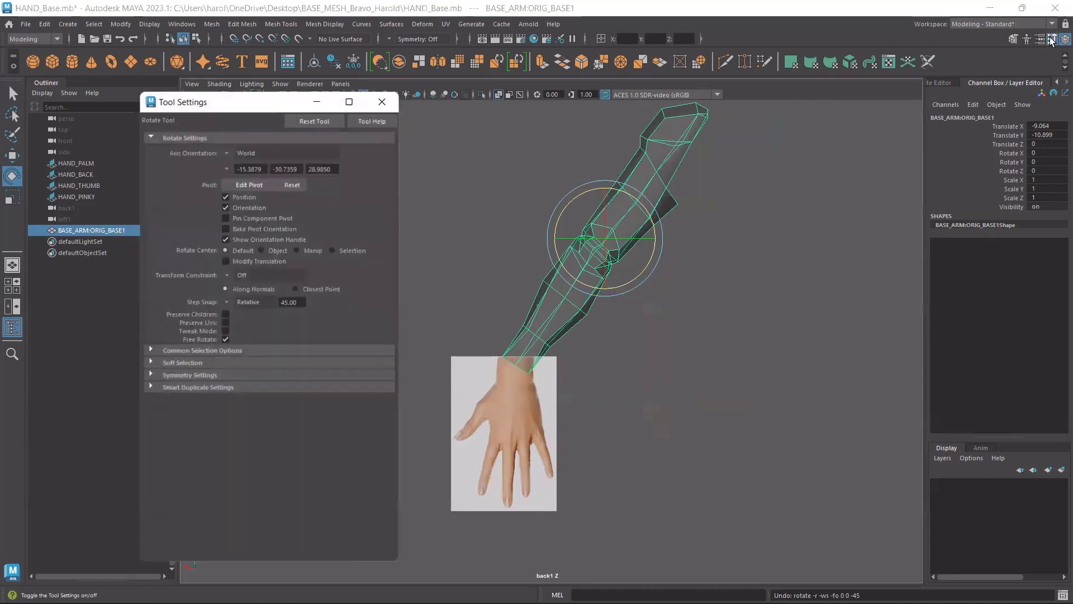
left_click(225, 305)
left_click(233, 312)
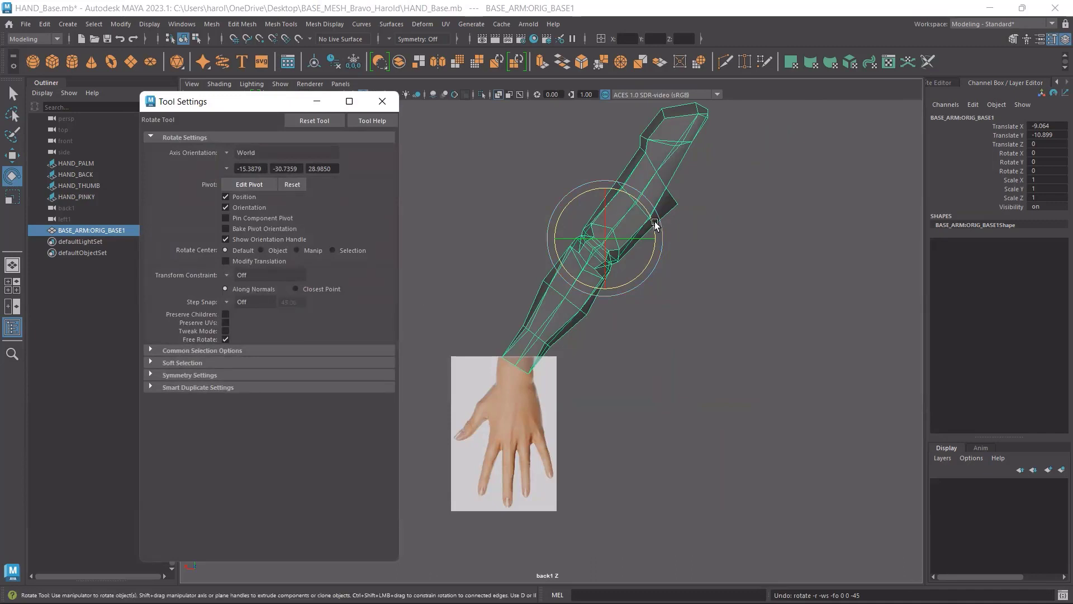
left_click_drag(652, 222, 650, 168)
Move the arm mesh so its wrist overlaps the wrist in the HAND_BACK image, to about X -7.77, Y -10.72, and save the scene.
key("w")
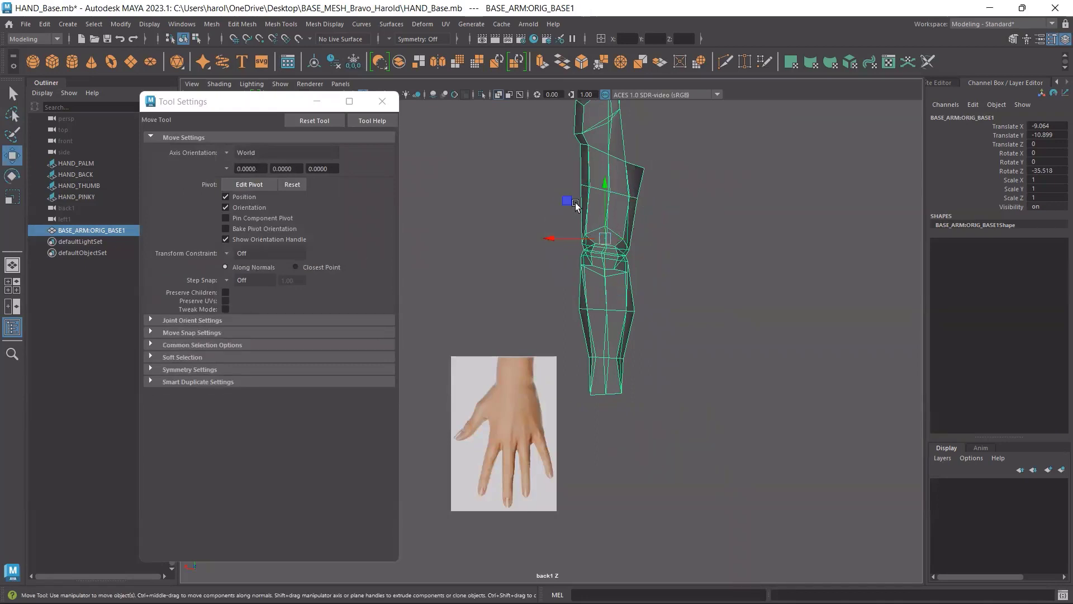
left_click_drag(568, 203, 479, 186)
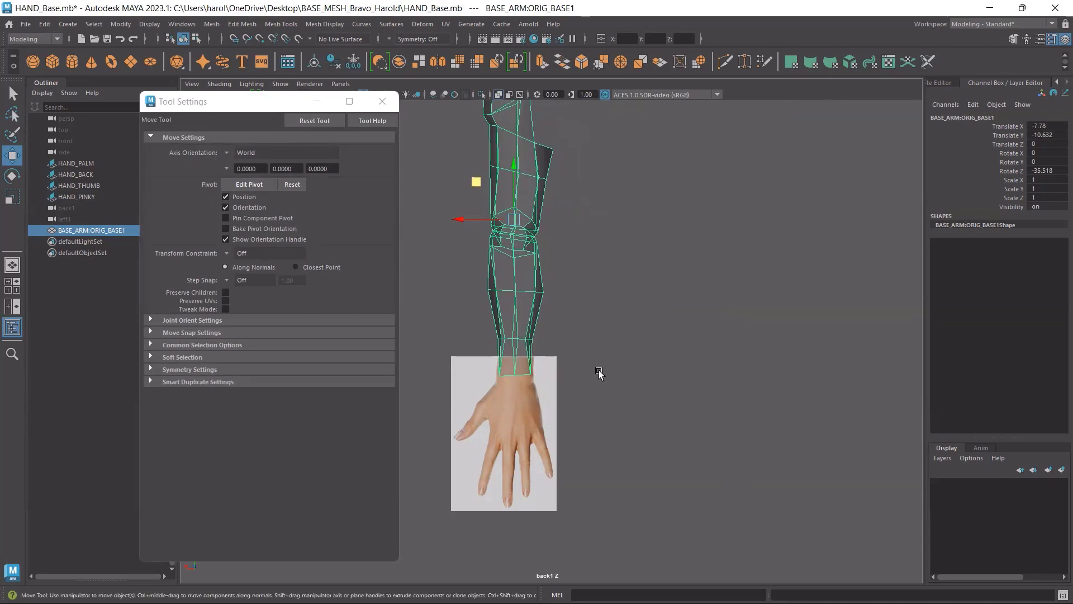
left_click_drag(477, 181, 476, 188)
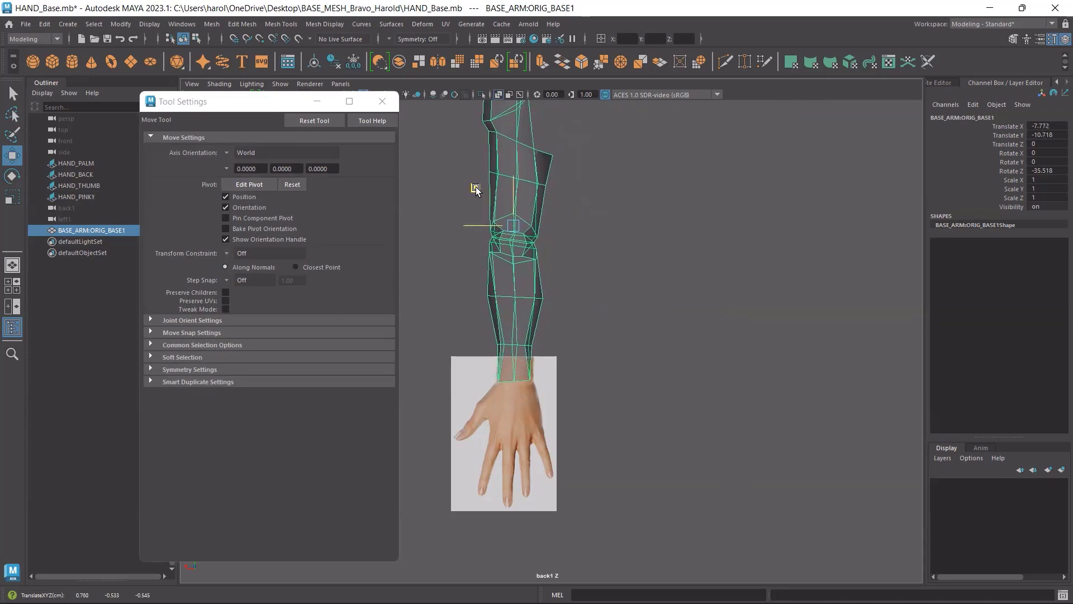
left_click(602, 306)
key("ctrl+s")
Move the HAND_PALM image up in the front view to meet the arm's wrist, to about X 0.93, Y -3.47.
key("space")
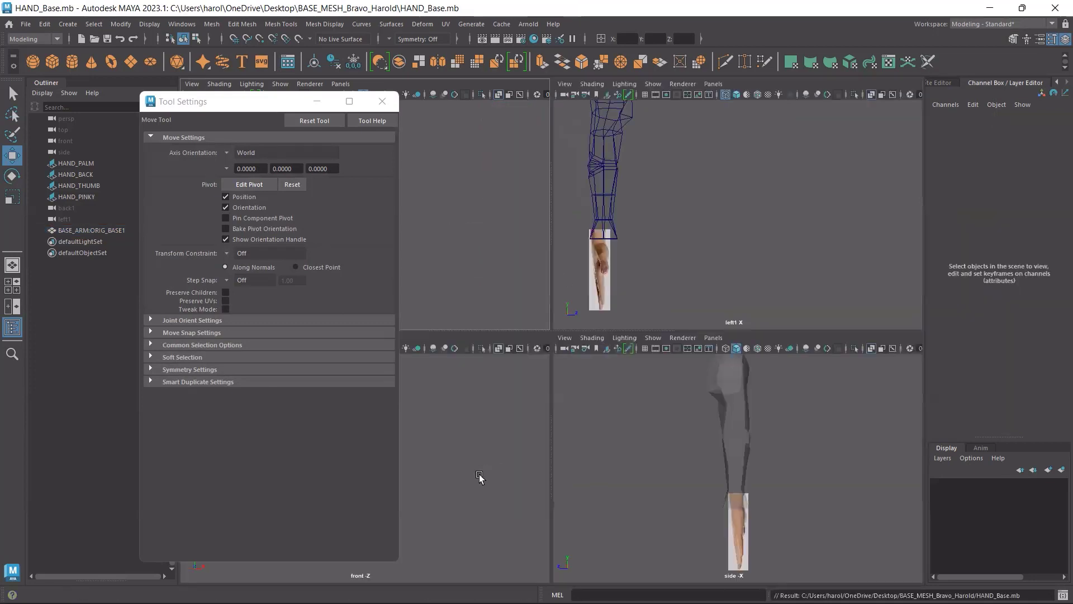
key("space")
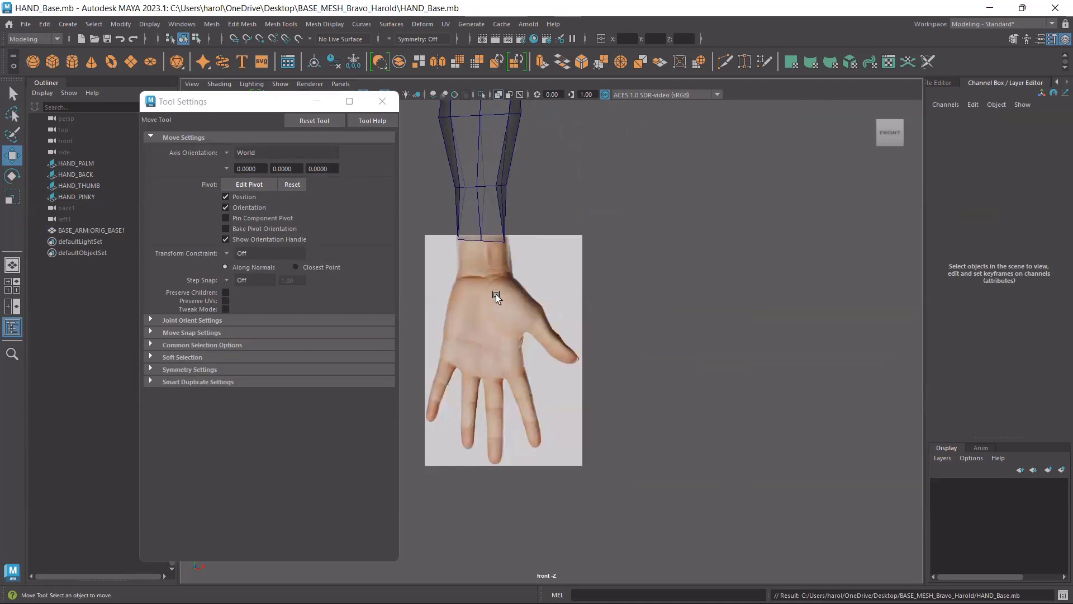
left_click(548, 240)
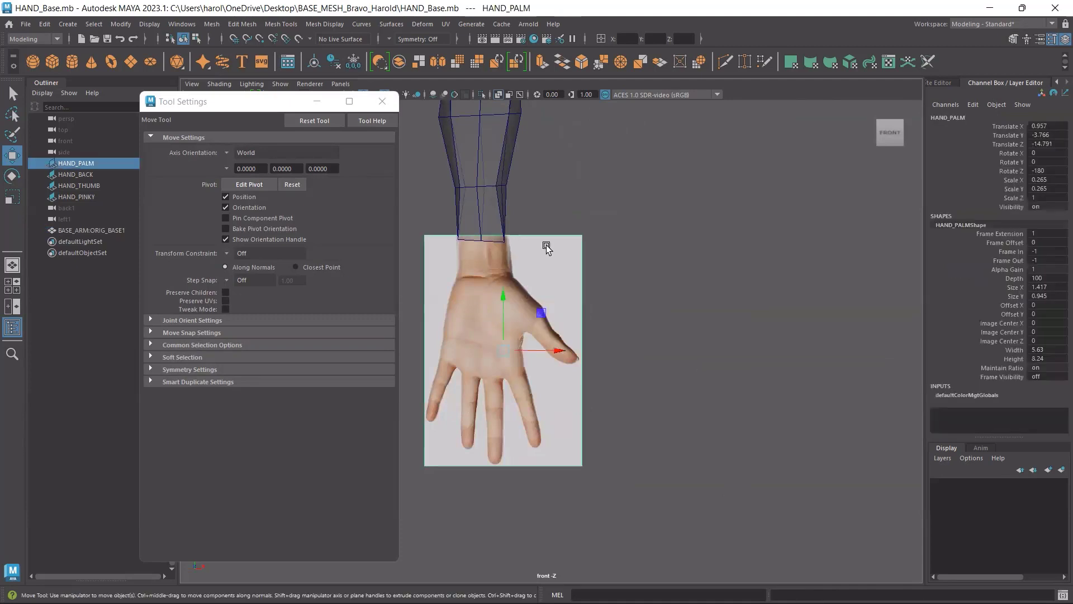
left_click_drag(504, 306, 505, 276)
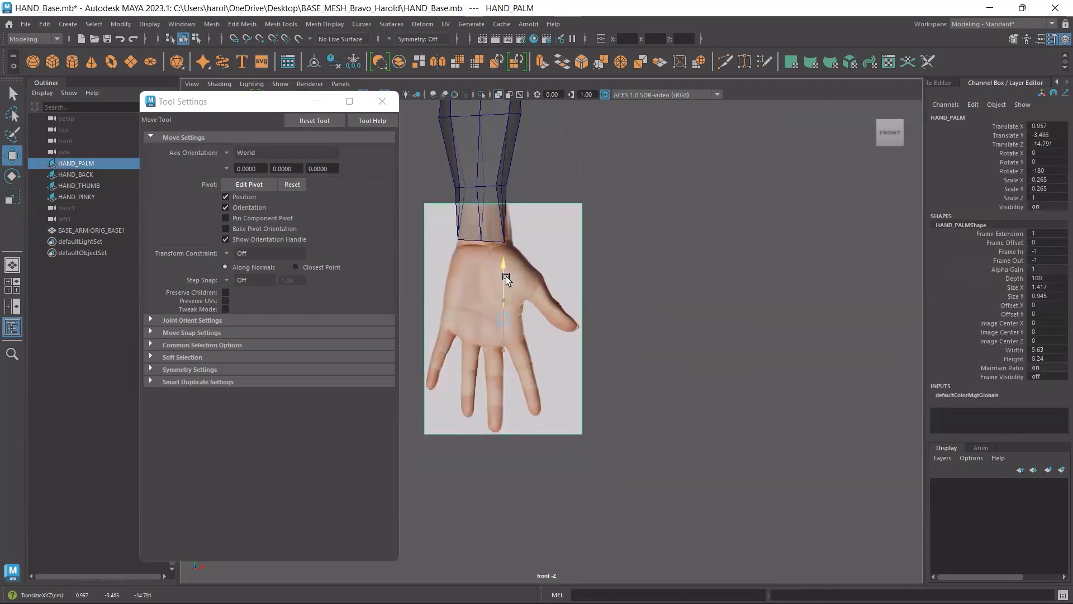
left_click_drag(551, 317, 549, 315)
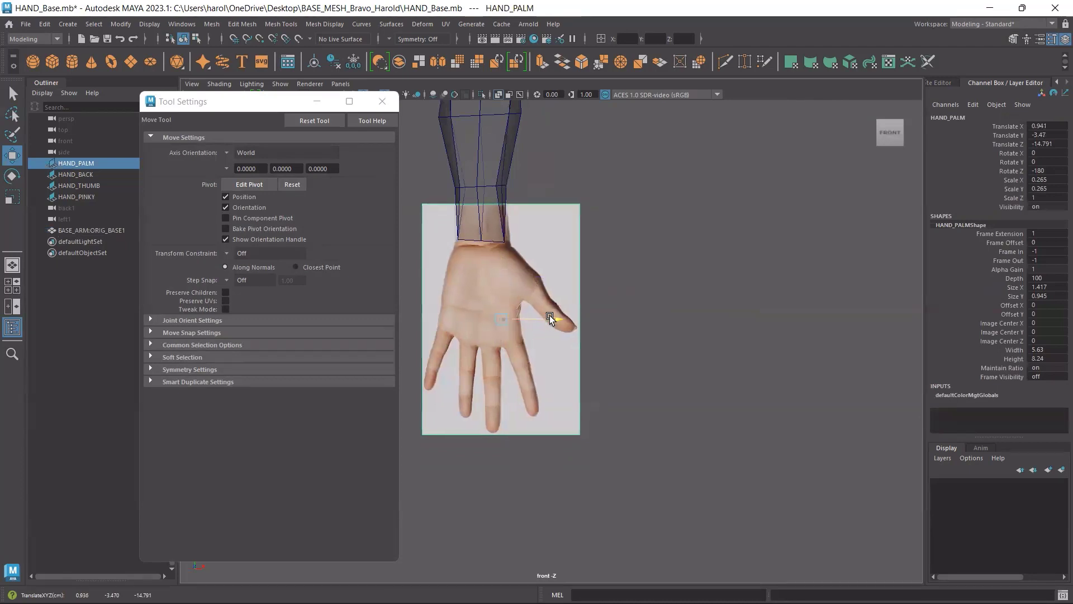
Compare the arm mesh's wrist end with the HAND_PINKY image in the side view.
key("space")
key("space")
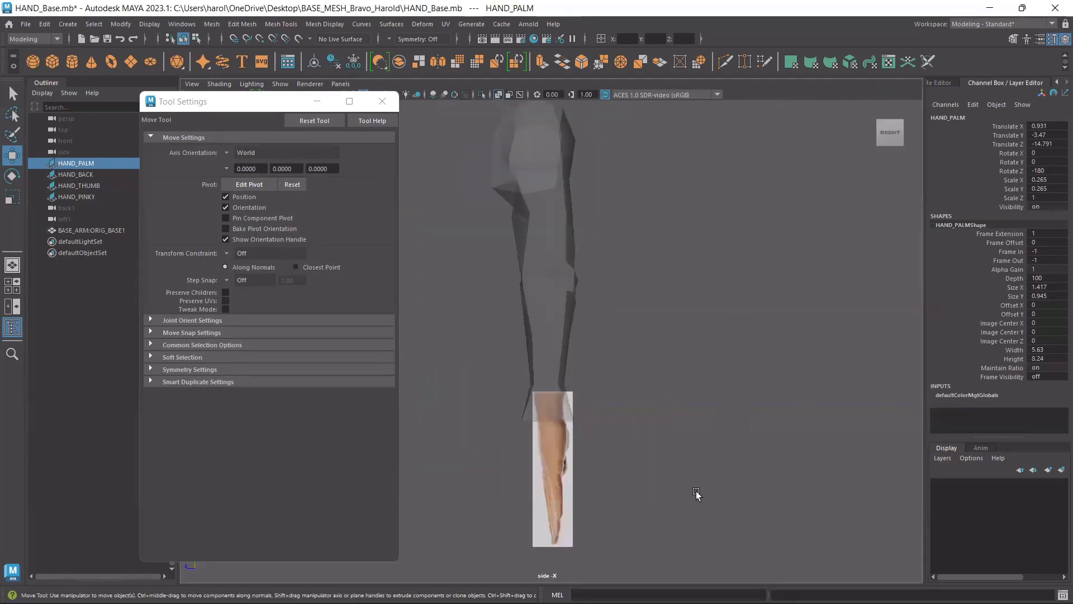
scroll(558, 420, "up", 3)
middle_click_drag(596, 480, 596, 399, "alt")
left_click(561, 409)
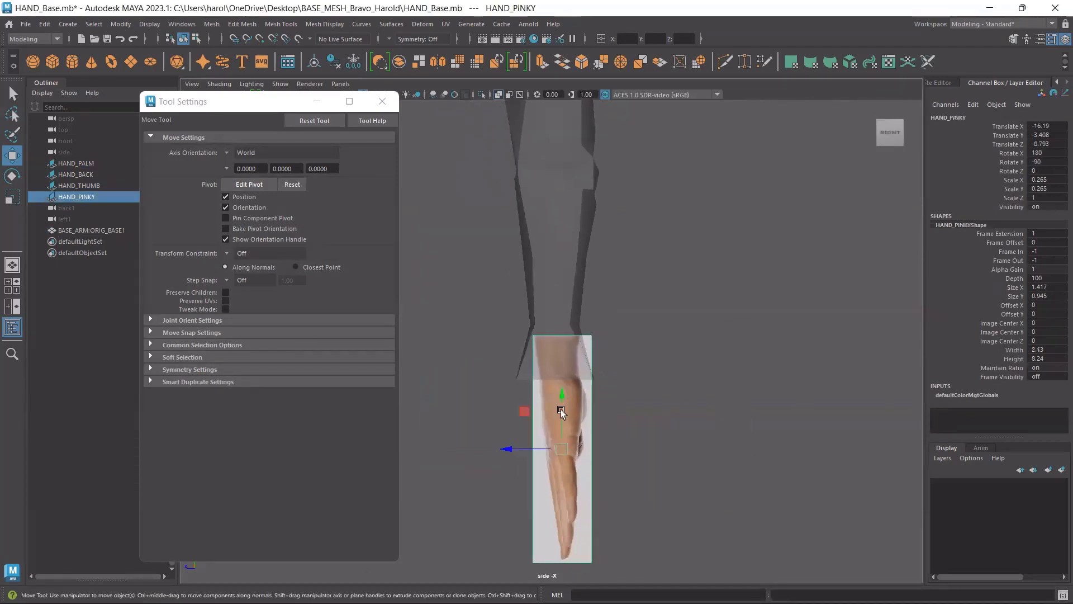
left_click(558, 311)
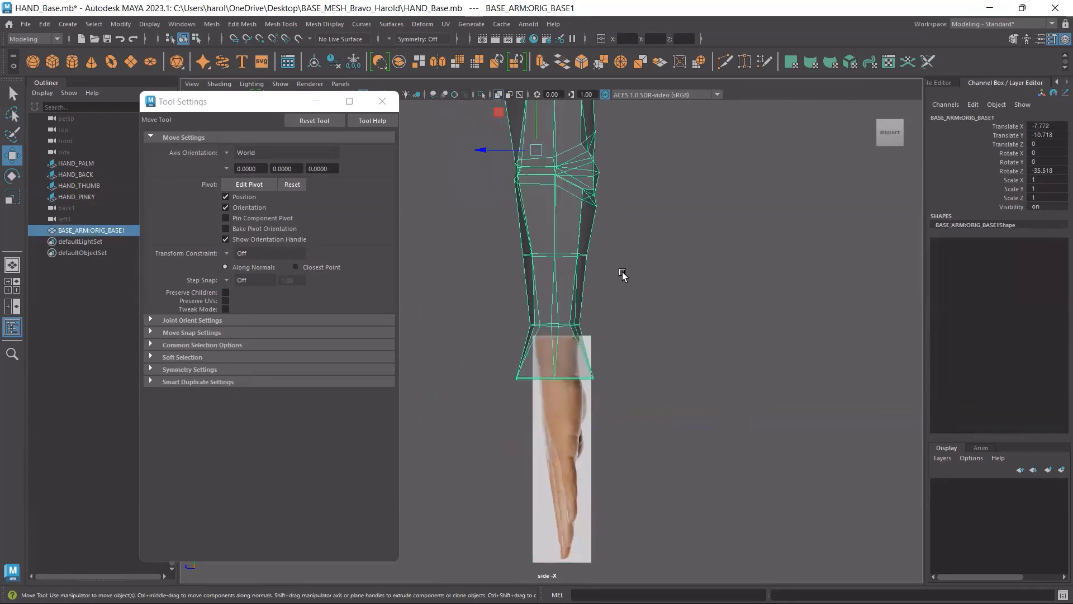
Move the HAND_THUMB image in the left view to align with the arm's wrist, to about Y -3.31, Z -0.71.
key("space")
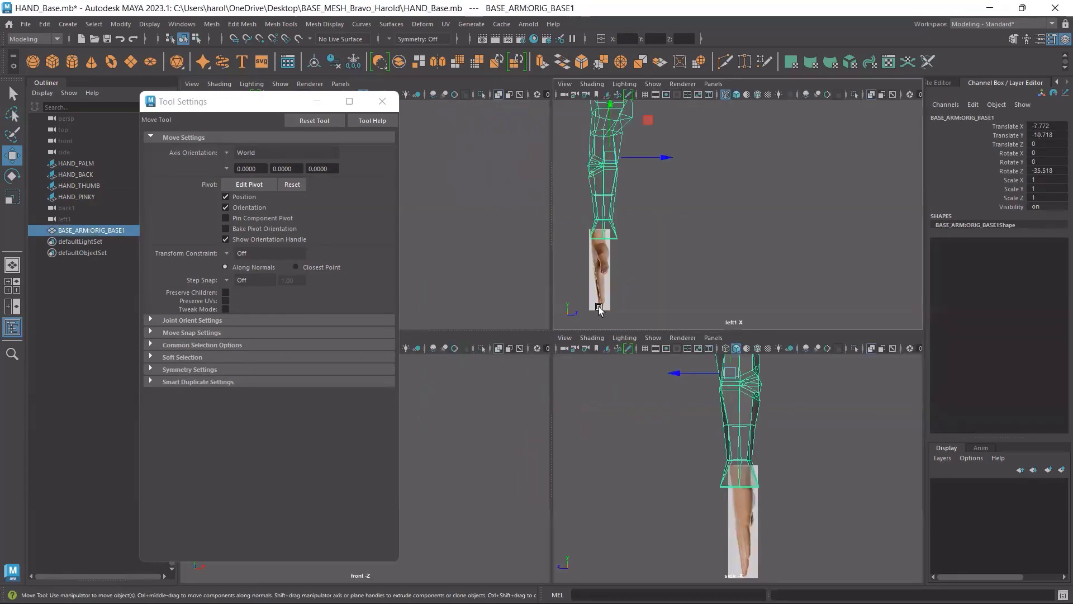
key("space")
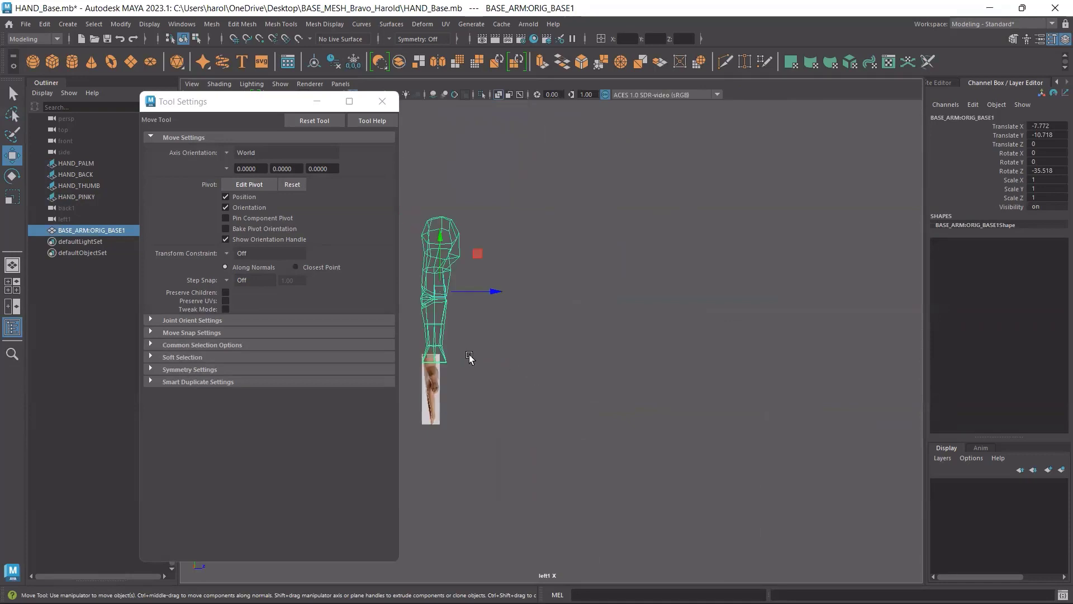
middle_click_drag(469, 354, 513, 386, "alt")
scroll(702, 317, "up", 4)
scroll(676, 313, "up", 5)
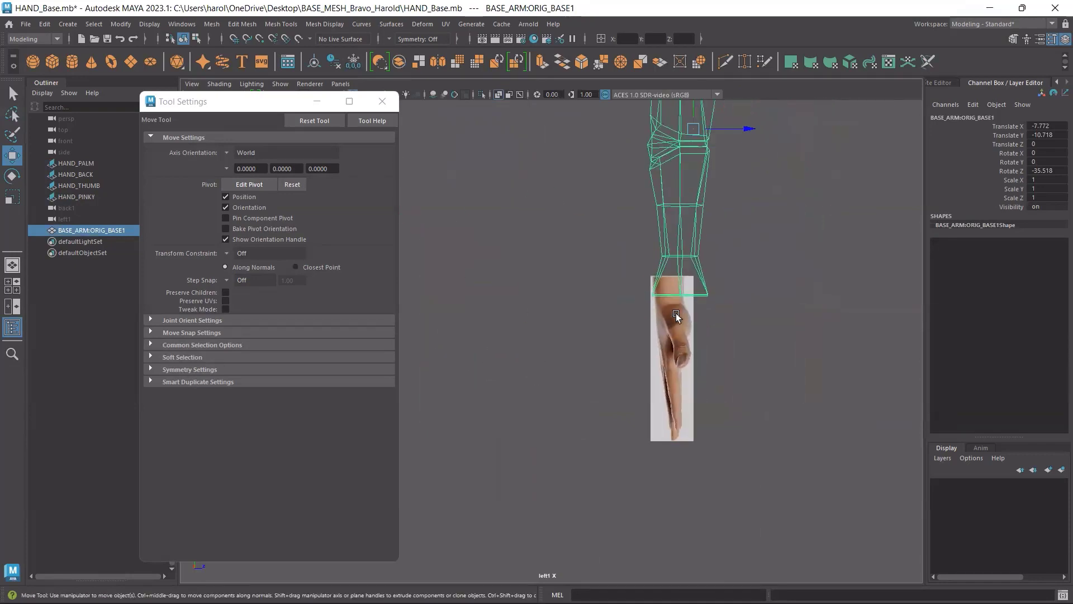
middle_click_drag(786, 339, 620, 354, "alt")
left_click(555, 335)
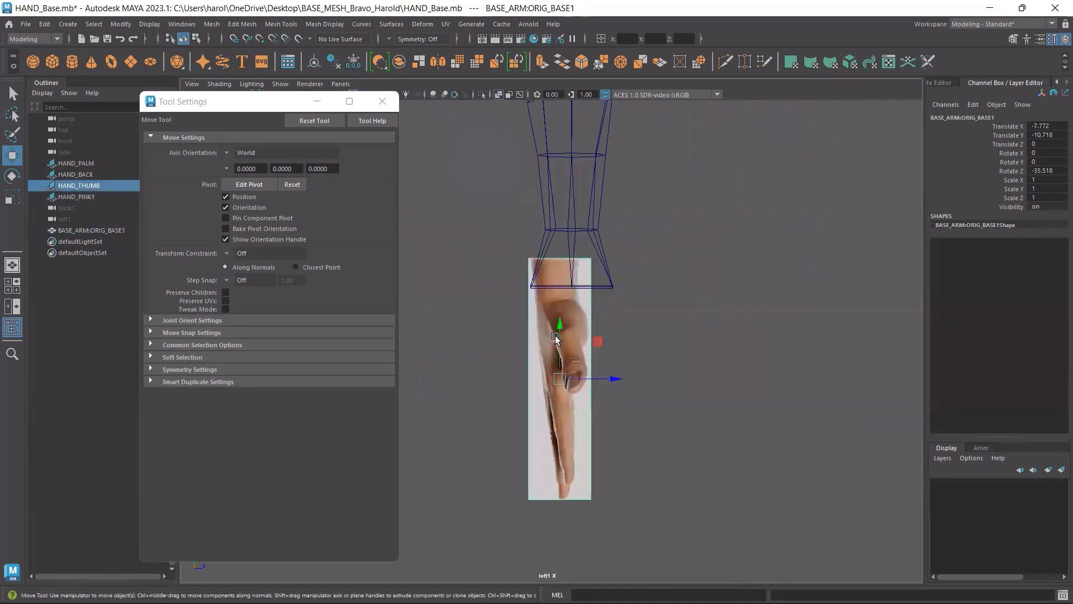
left_click(601, 379)
left_click_drag(601, 379, 613, 378)
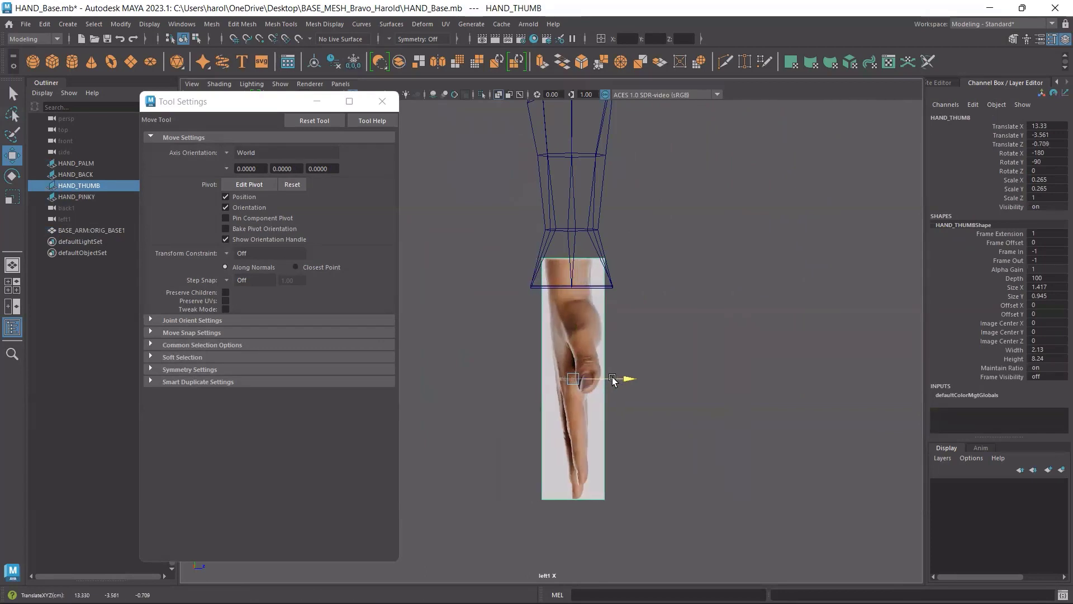
left_click_drag(571, 345, 573, 317)
Select the vertices at the arm mesh's wrist end in the enlarged side view.
key("space")
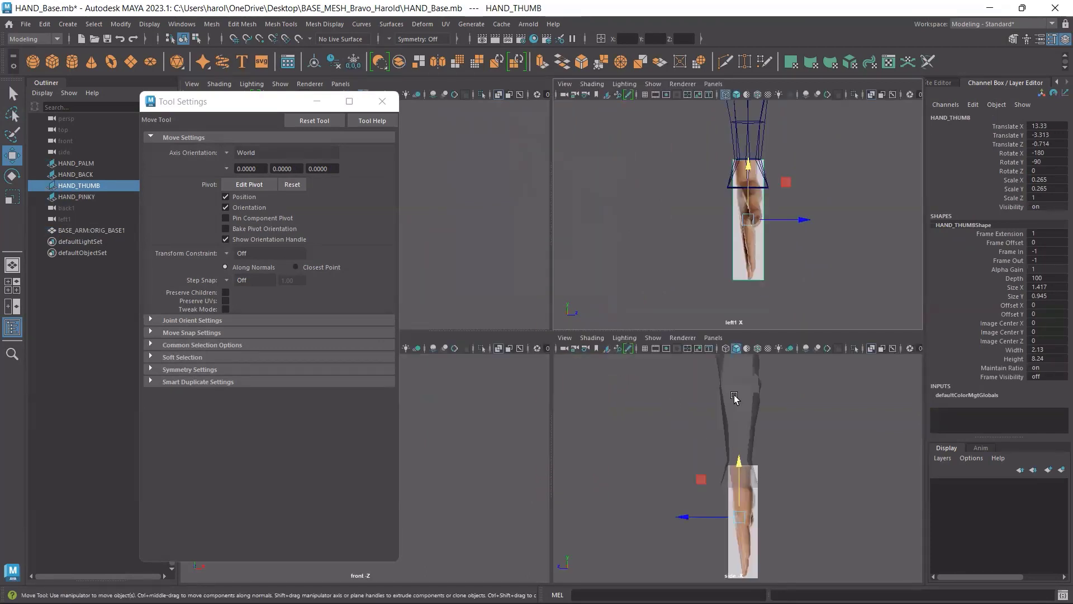
left_click(739, 436)
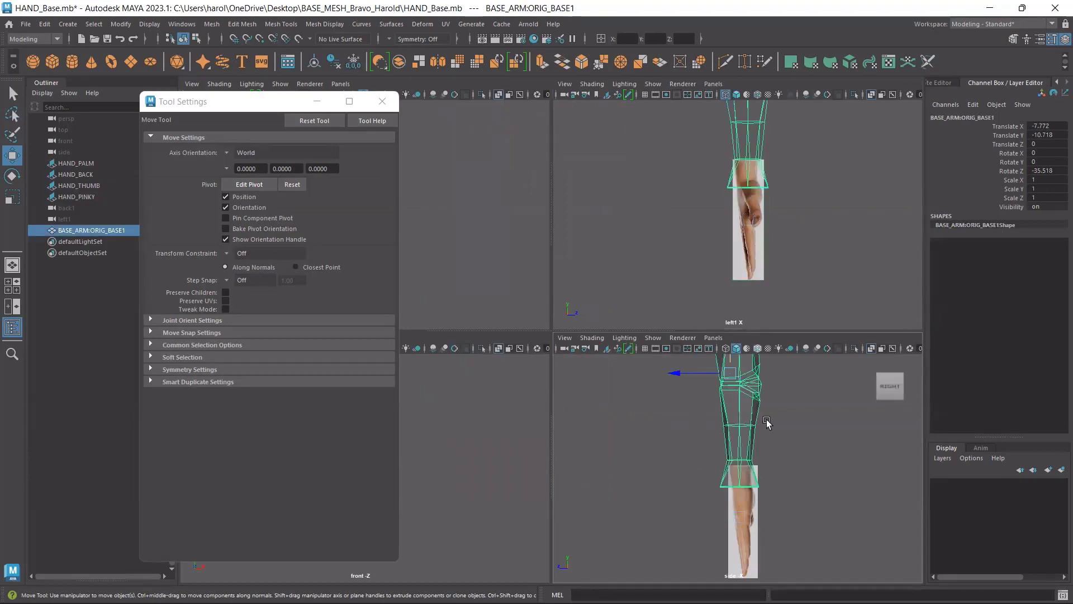
key("space")
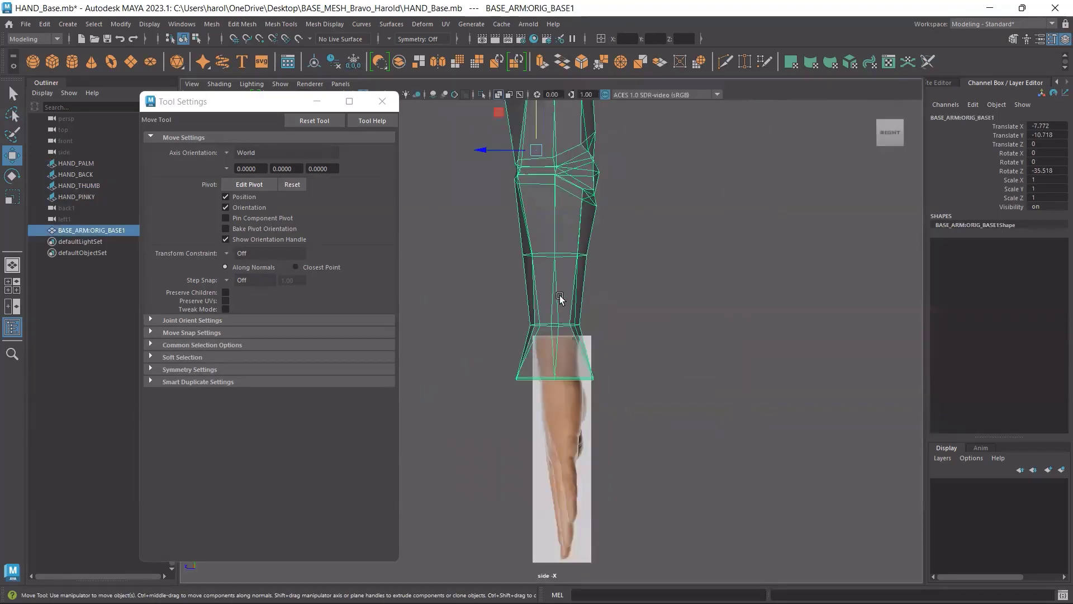
left_click(1013, 39)
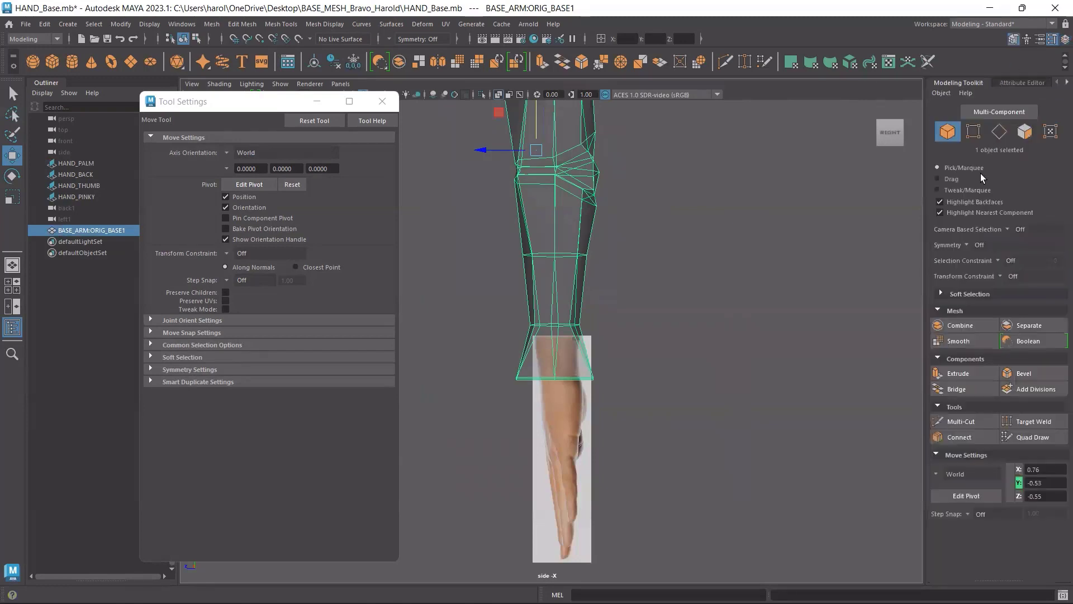
left_click(973, 134)
left_click_drag(491, 357, 625, 402)
Scale the wrist-end vertices flat and narrow them along Z to fit the wrist in the HAND_PINKY image, and save the scene.
key("r")
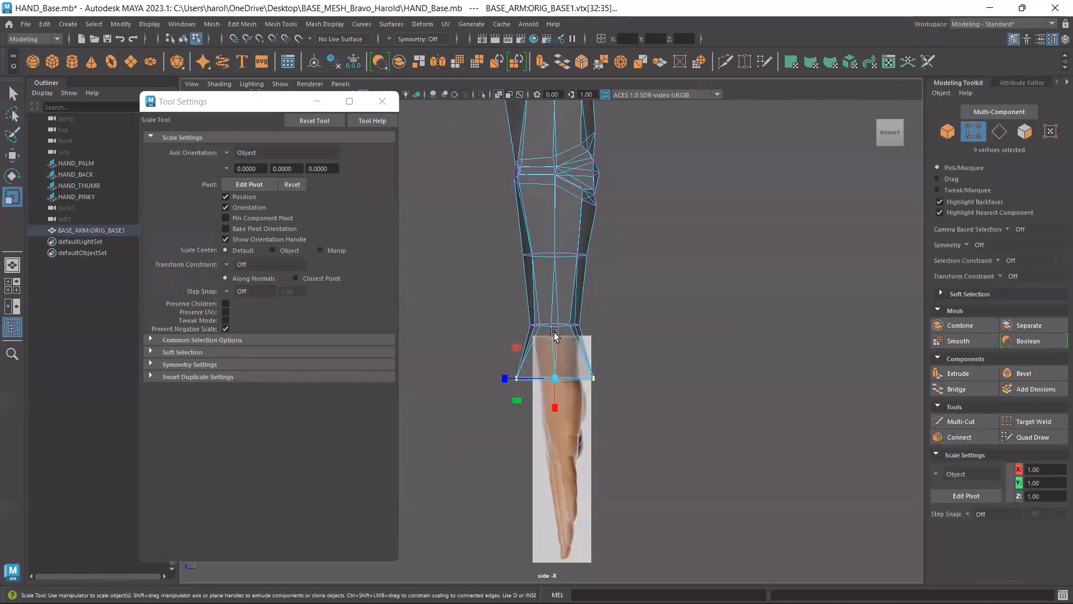
left_click_drag(555, 334, 540, 535)
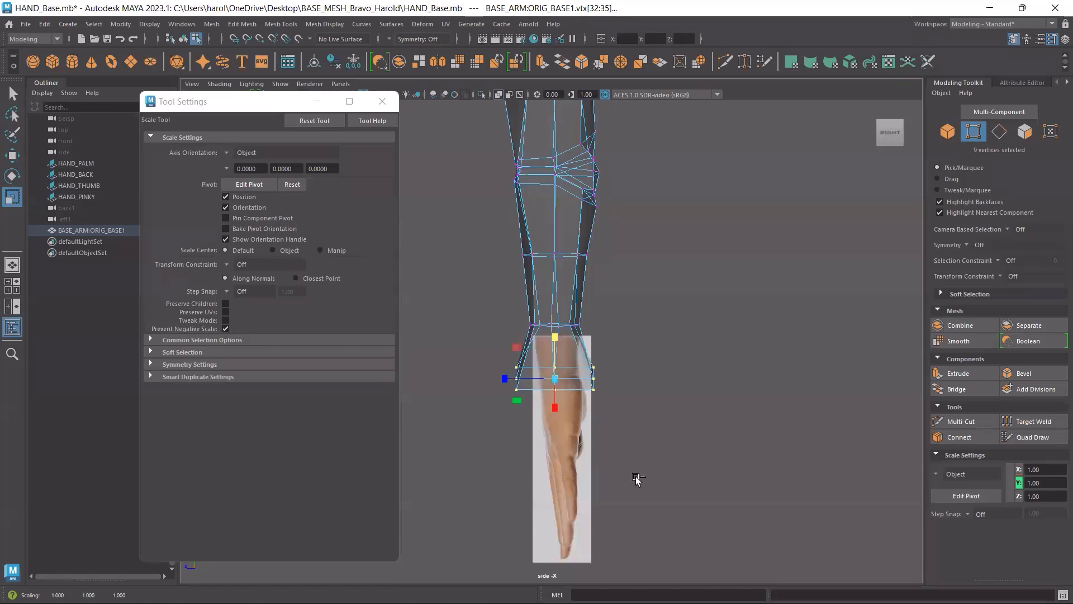
left_click_drag(505, 378, 532, 375)
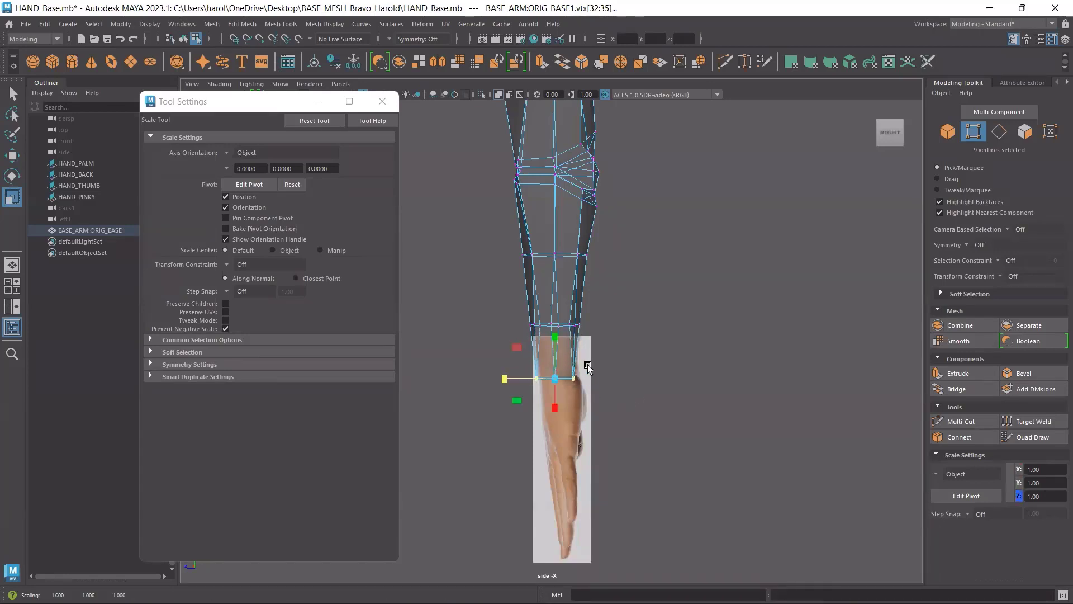
key("w")
left_click(721, 365)
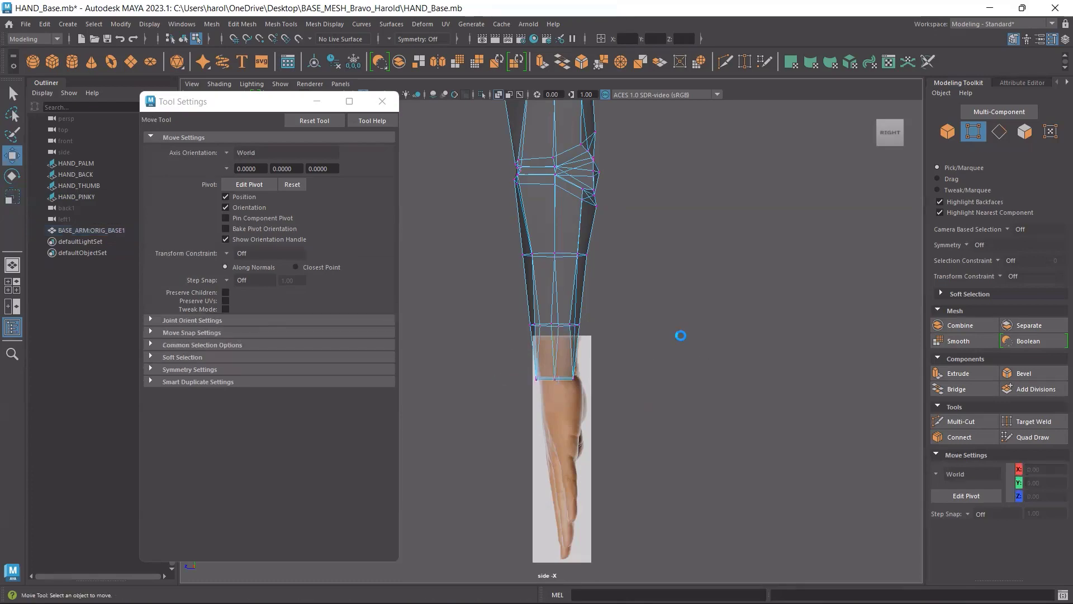
Close the Tool Settings, switch the arm mesh to face selection in the front view, and return to all four views.
left_click(382, 101)
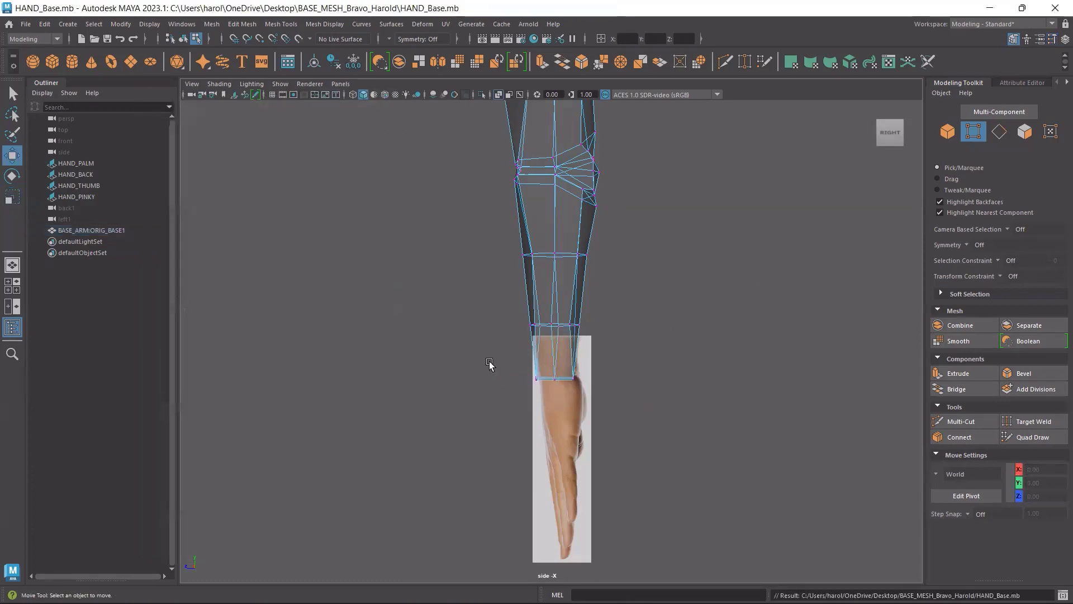
key("space")
key("space")
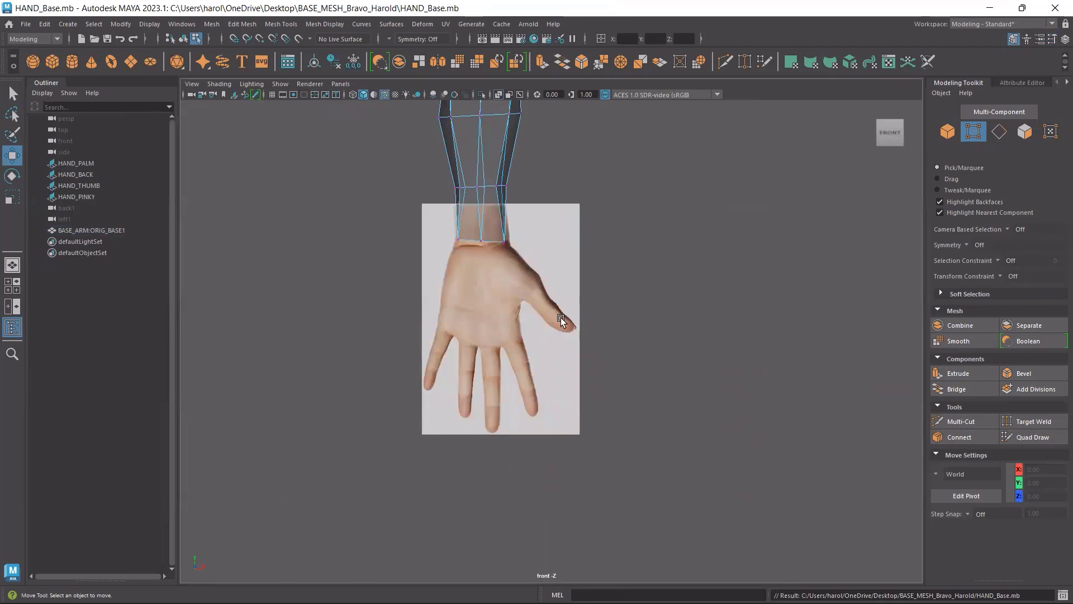
left_click(1022, 133)
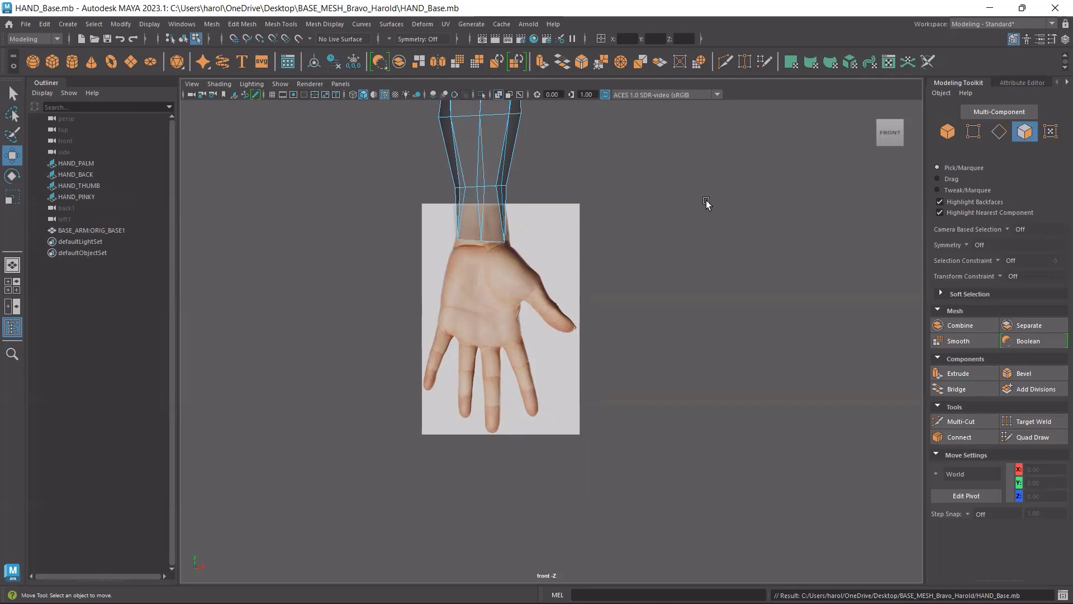
key("ctrl")
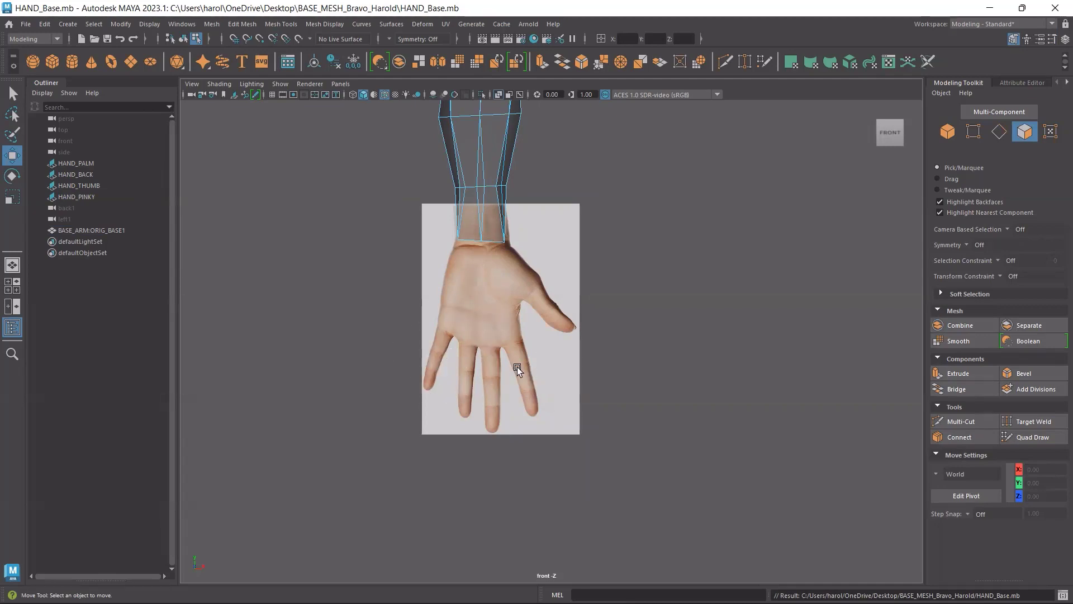
key("ctrl")
key("space")
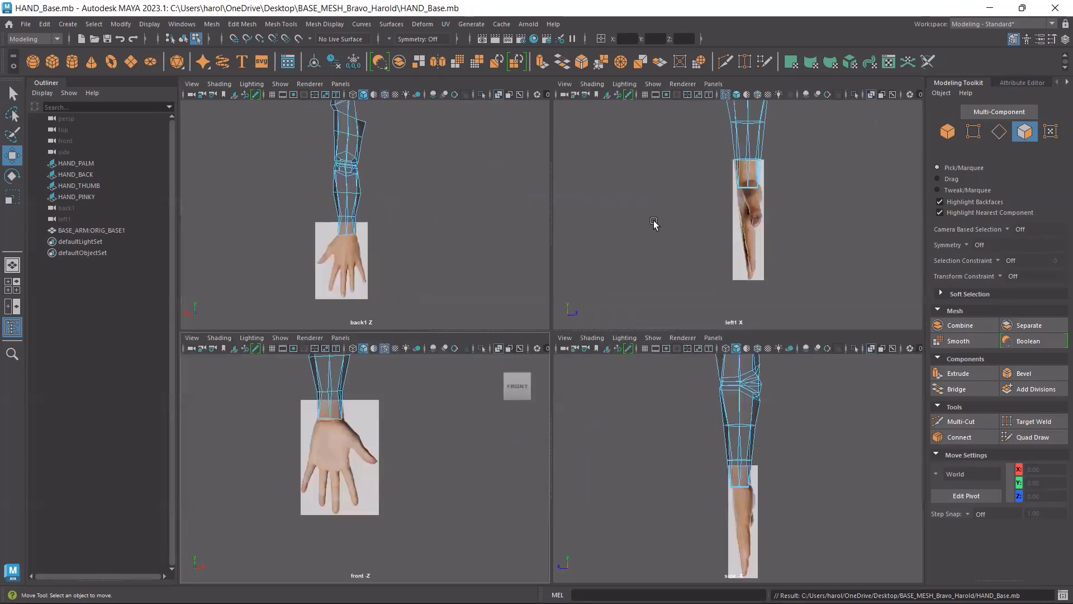
Select all the vertices at the arm mesh's wrist end in the enlarged left view.
key("space")
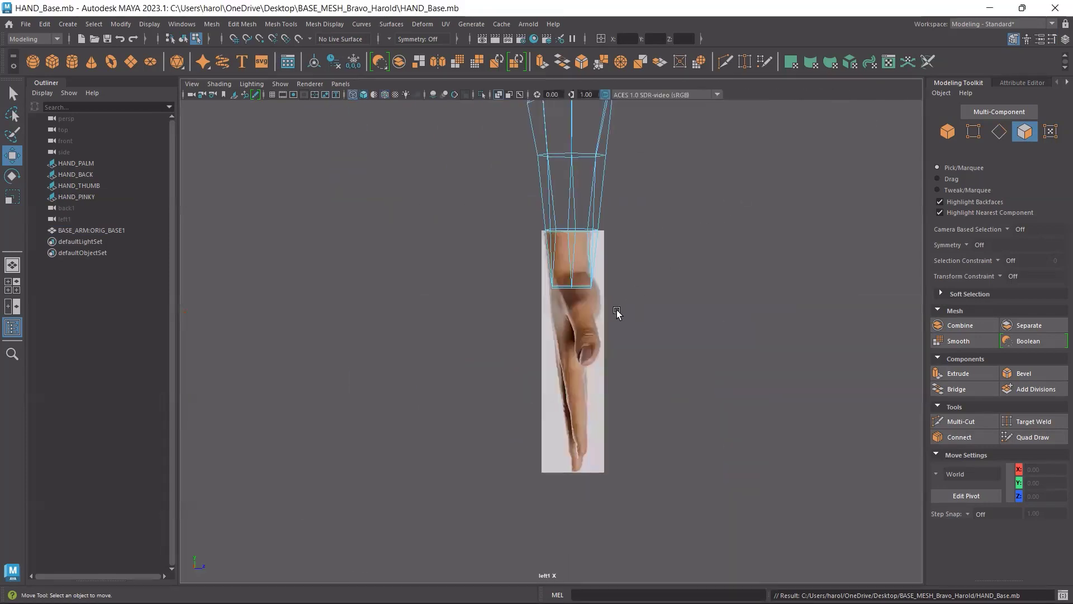
middle_click_drag(617, 313, 614, 333, "alt")
left_click(975, 137)
scroll(520, 283, "up", 5)
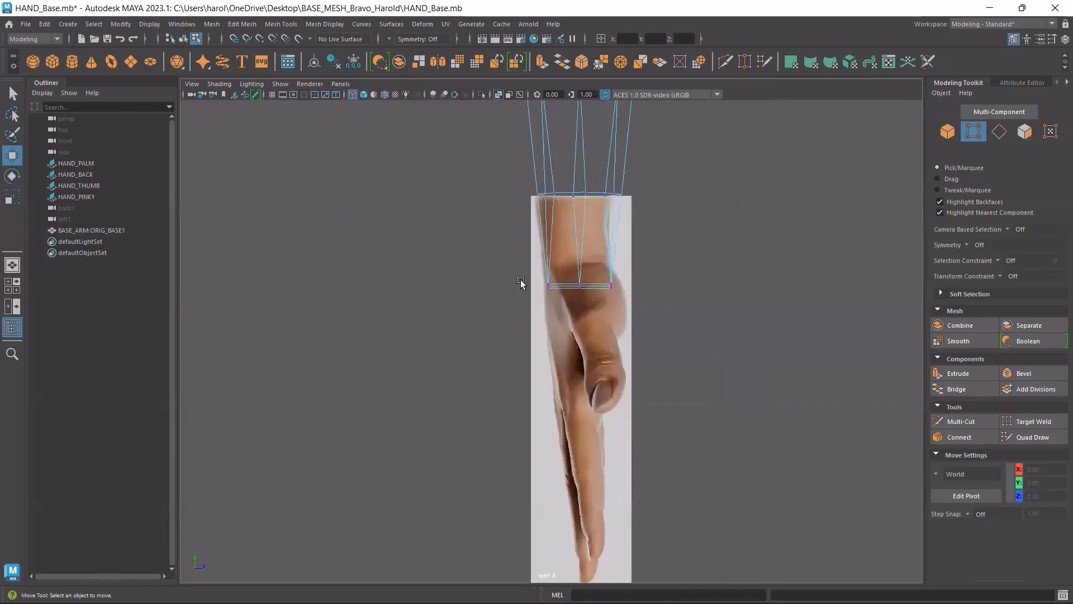
left_click_drag(495, 246, 558, 324)
key("r")
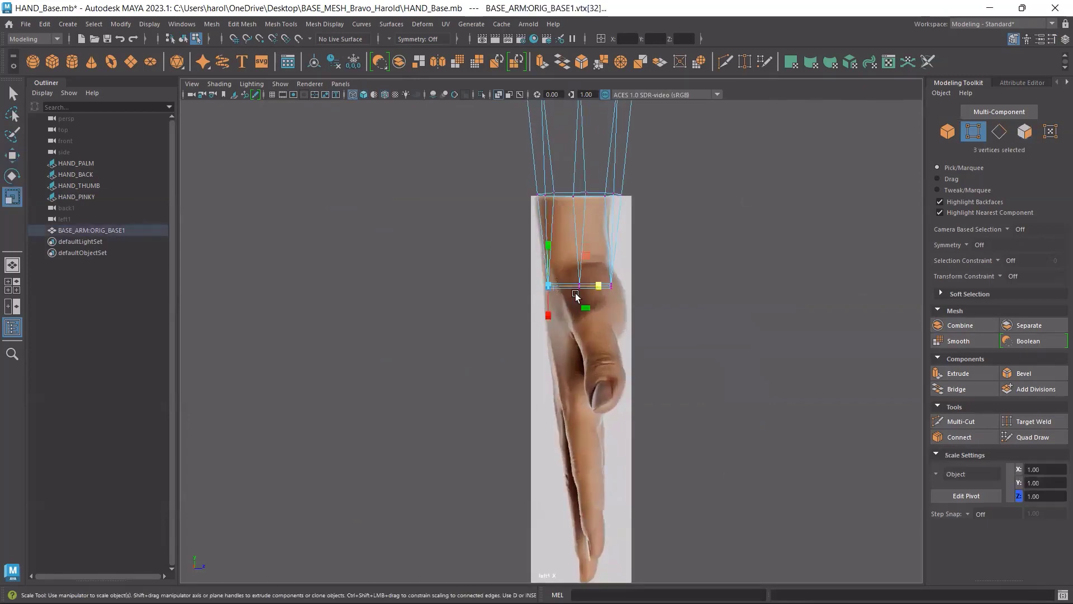
left_click(600, 286)
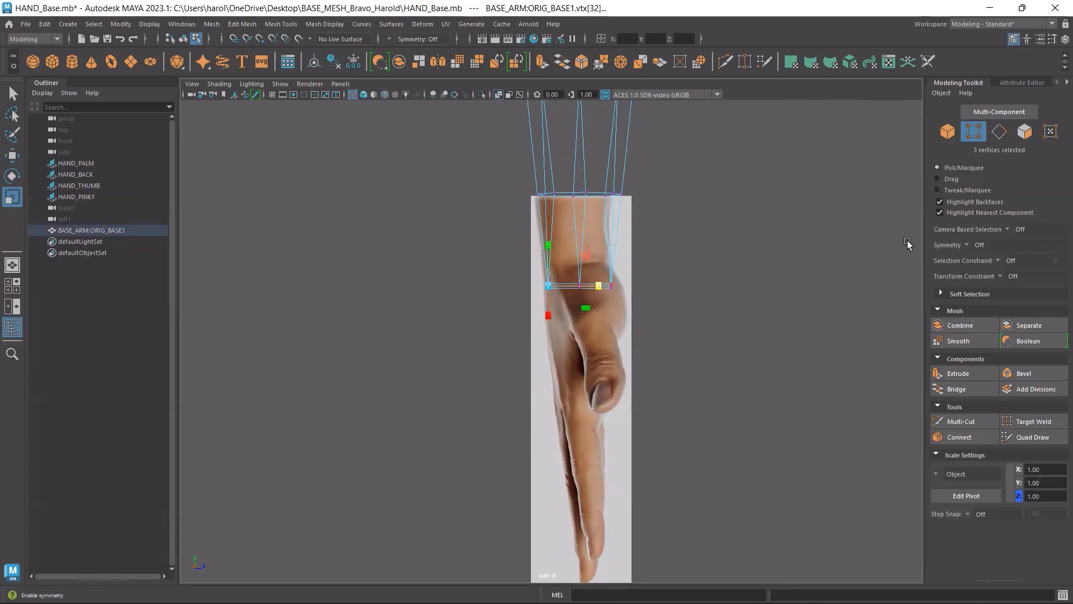
left_click_drag(673, 260, 591, 321)
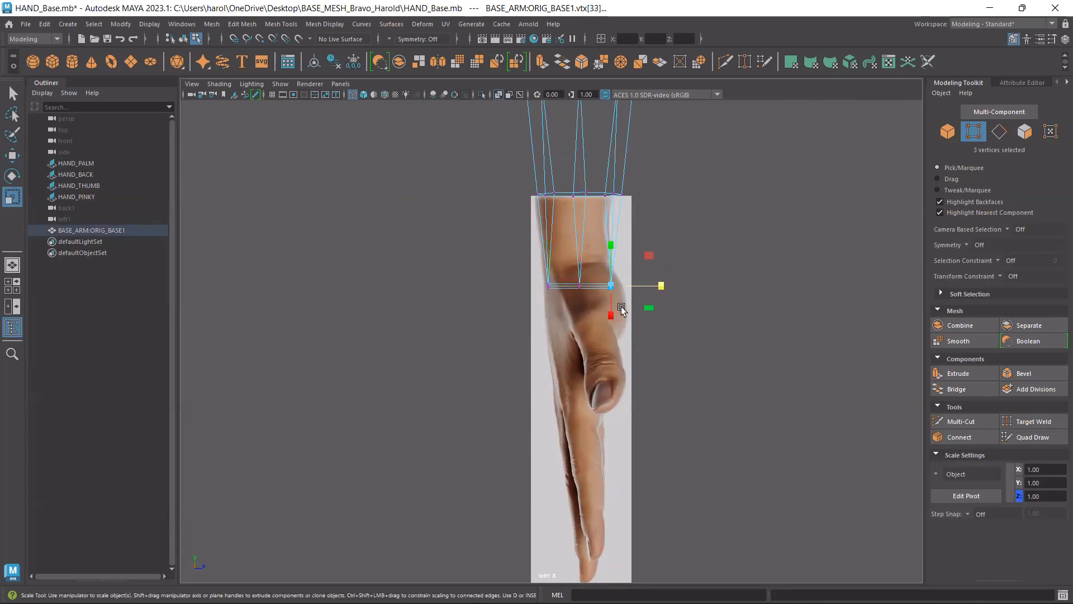
left_click_drag(661, 286, 636, 324)
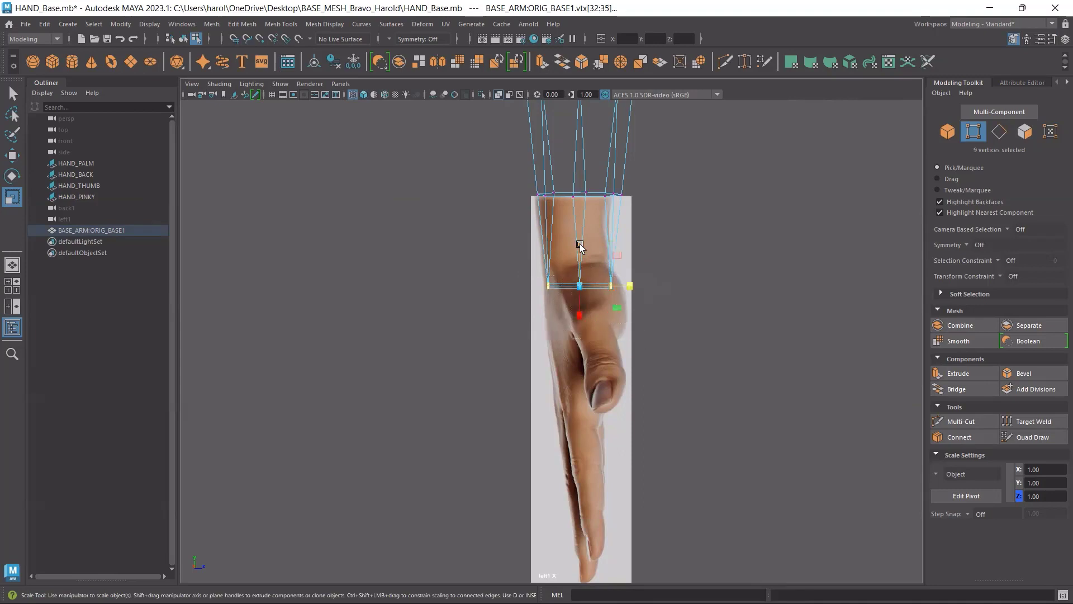
Return the arm mesh to face selection in the enlarged front view, save the scene, and restore the four-view layout.
key("space")
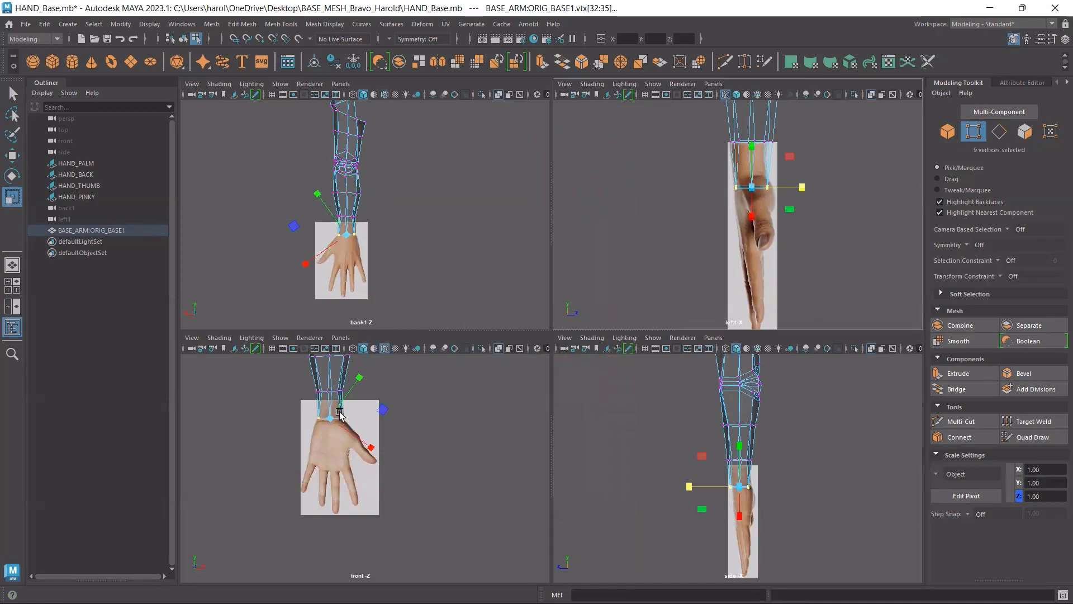
key("space")
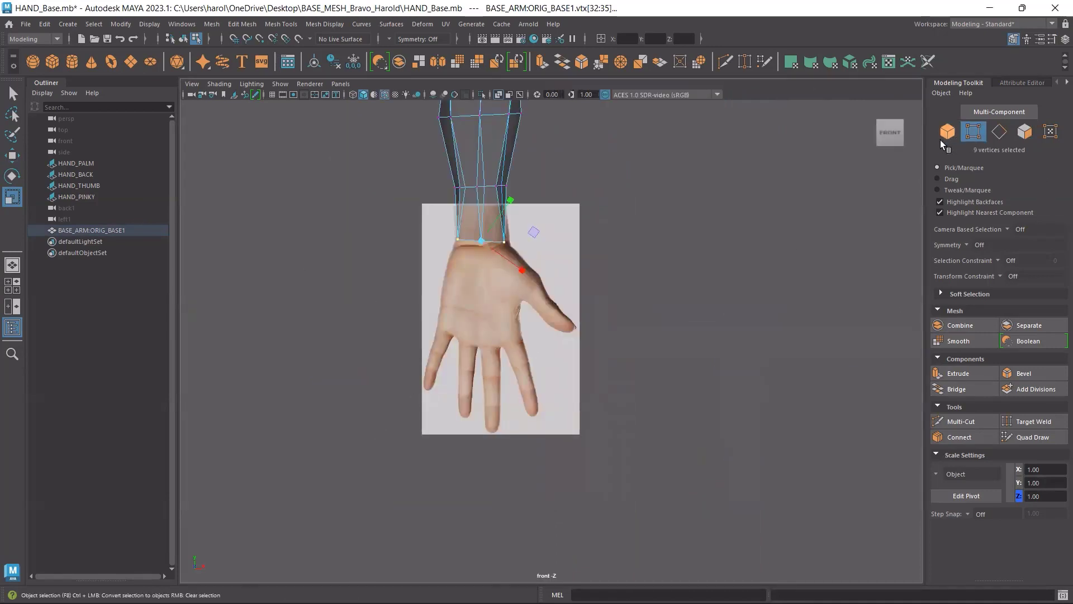
scroll(474, 238, "up", 4)
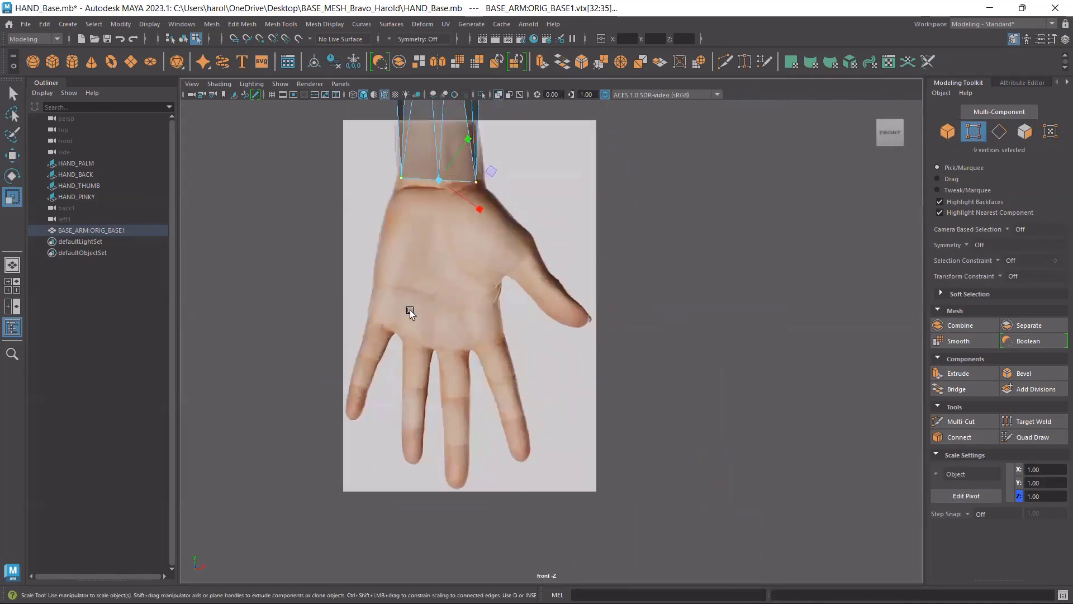
key("w")
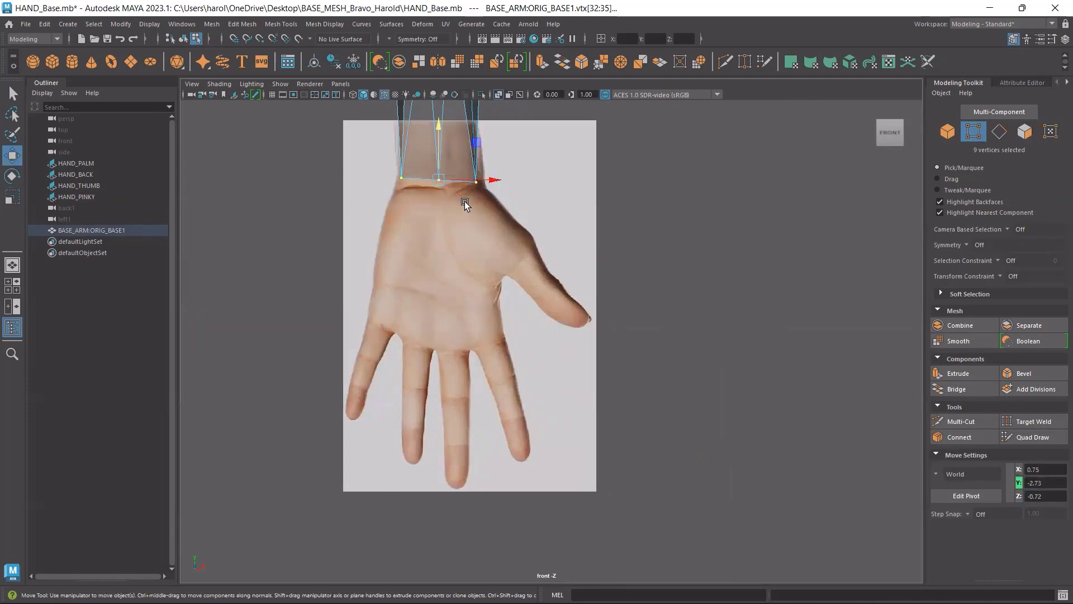
middle_click_drag(542, 211, 518, 283, "alt")
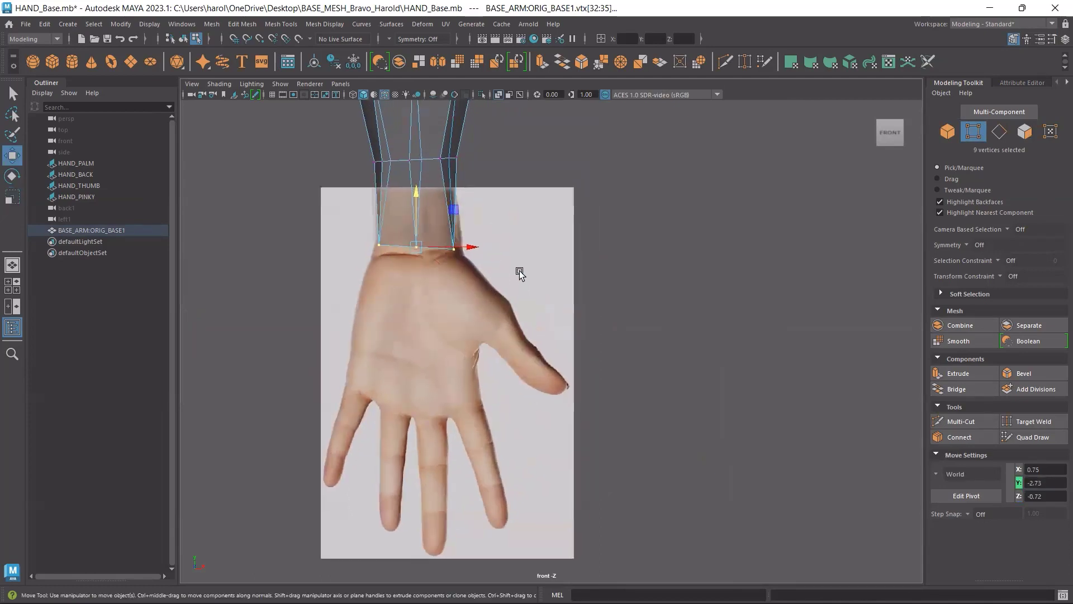
left_click(1024, 131)
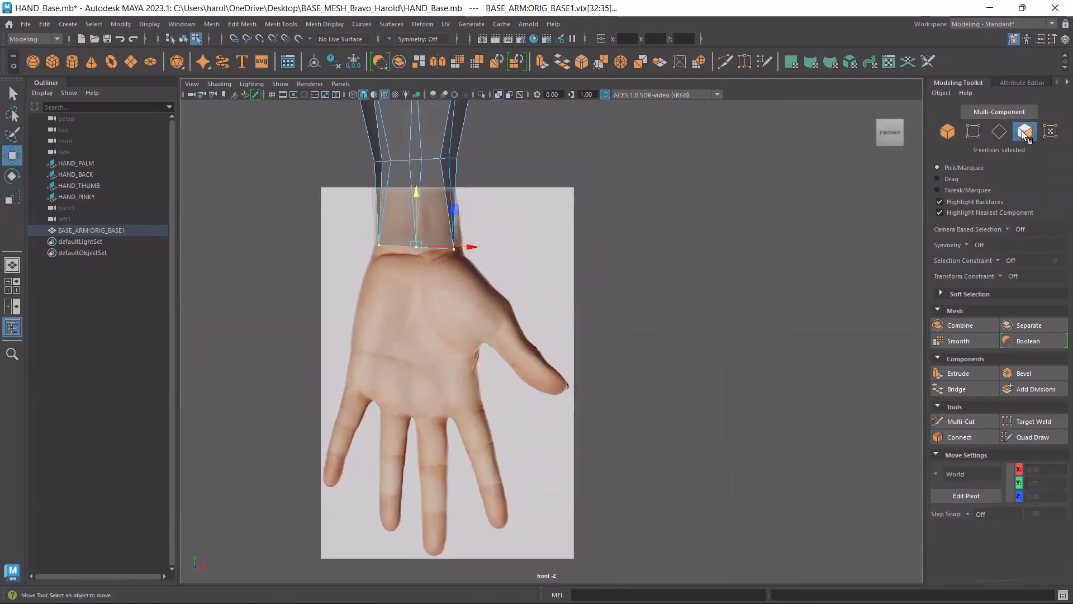
key("space")
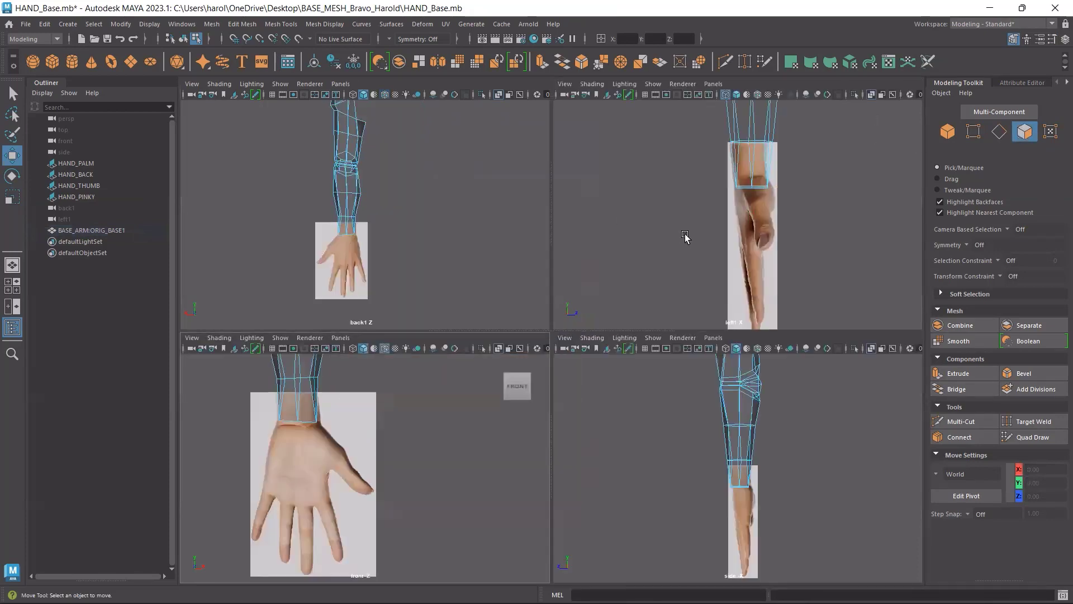
Switch the left view's panel to the perspective camera and frame the arm mesh in it.
middle_click_drag(698, 233, 624, 252, "alt")
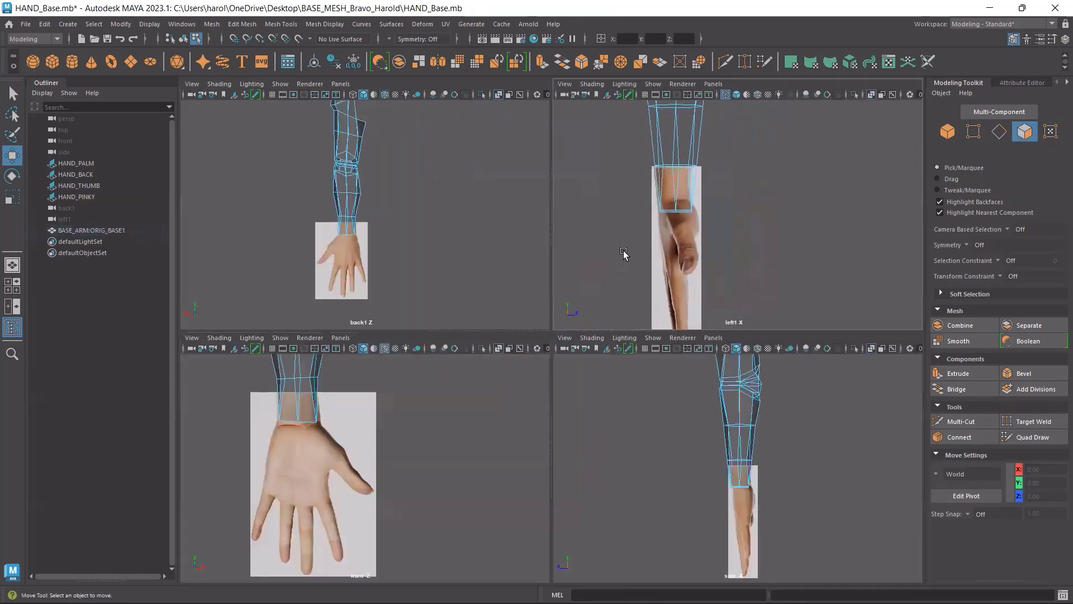
left_click(701, 214)
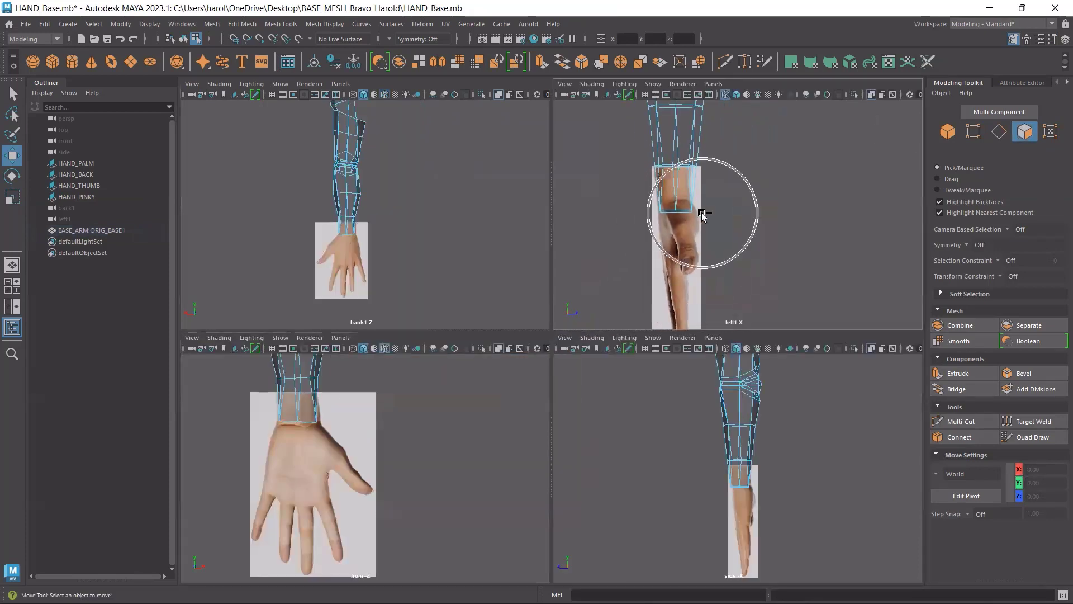
left_click(713, 84)
mouse_move(743, 96)
left_click(850, 97)
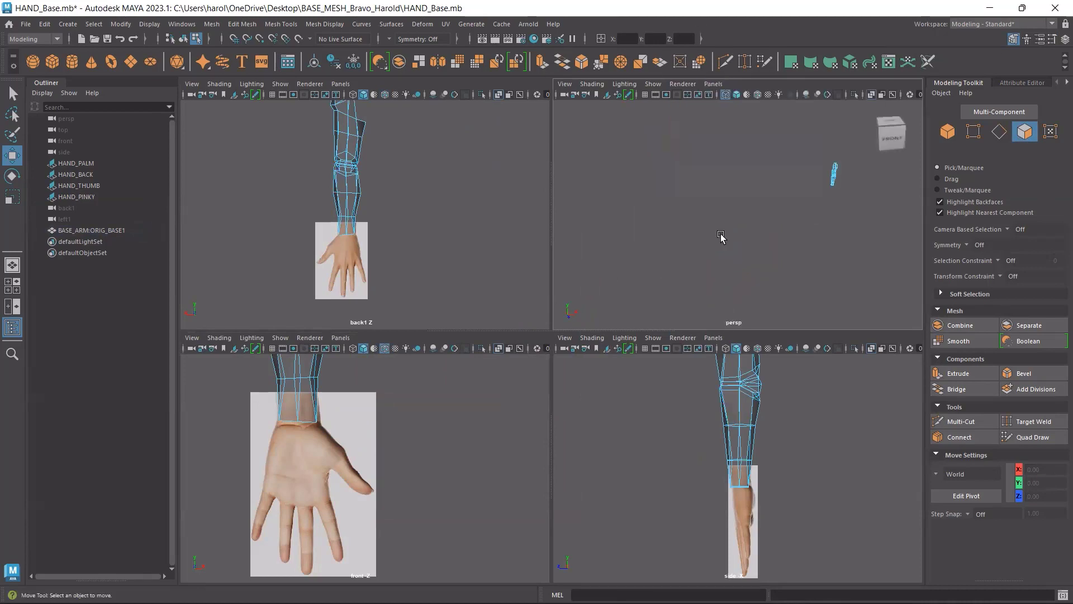
key("f")
scroll(763, 233, "up", 9)
mouse_move(743, 238)
left_mouse_down("alt")
mouse_move(756, 207)
mouse_move(748, 210)
left_mouse_up("alt")
Display the arm mesh with solid shading in the perspective view.
left_click(736, 95)
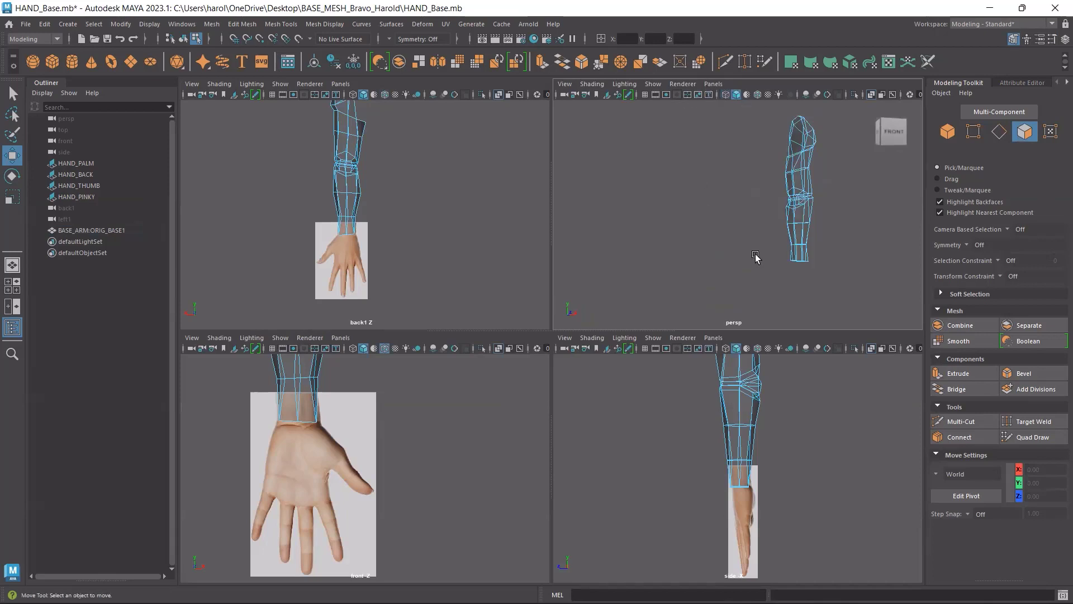
middle_click_drag(727, 258, 666, 258, "alt")
left_click(871, 95)
middle_click_drag(747, 235, 664, 246, "alt")
scroll(654, 293, "up", 5)
scroll(655, 293, "up", 3)
scroll(655, 291, "down", 3)
middle_click_drag(655, 289, 681, 263, "alt")
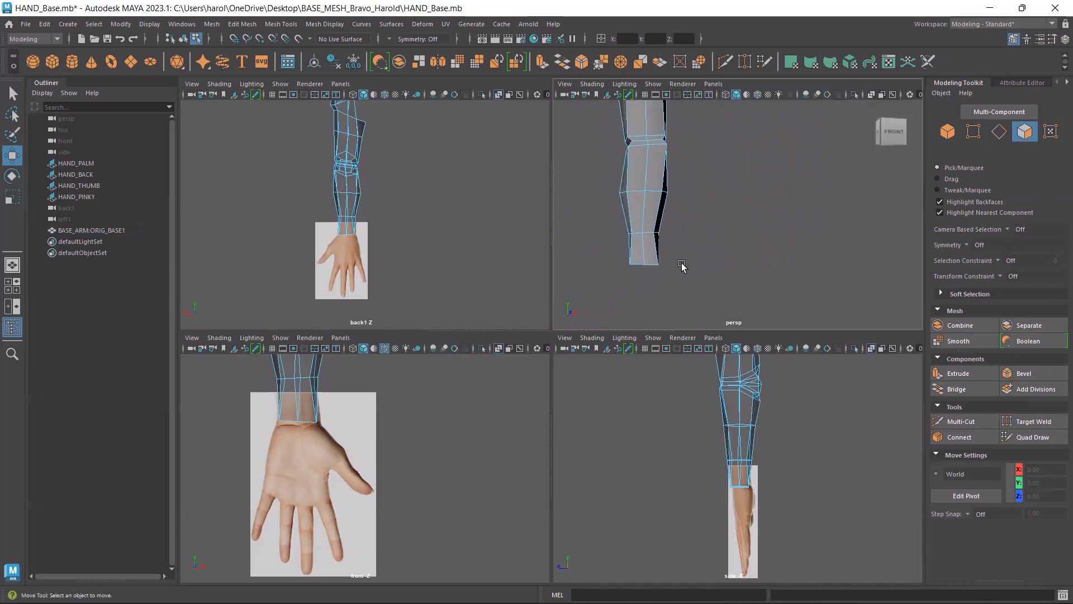
Select the four faces capping the arm mesh's wrist end from below in the perspective view.
left_click_drag(677, 264, 618, 307, "alt")
left_click(606, 302)
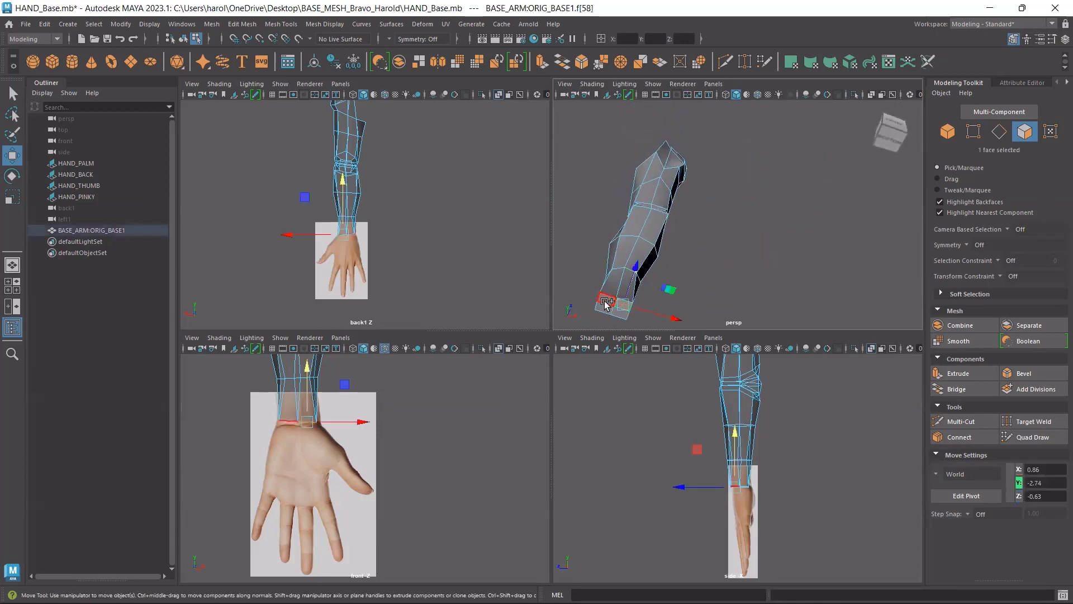
left_click(608, 301, "shift")
key("ctrl+z")
key("ctrl+z")
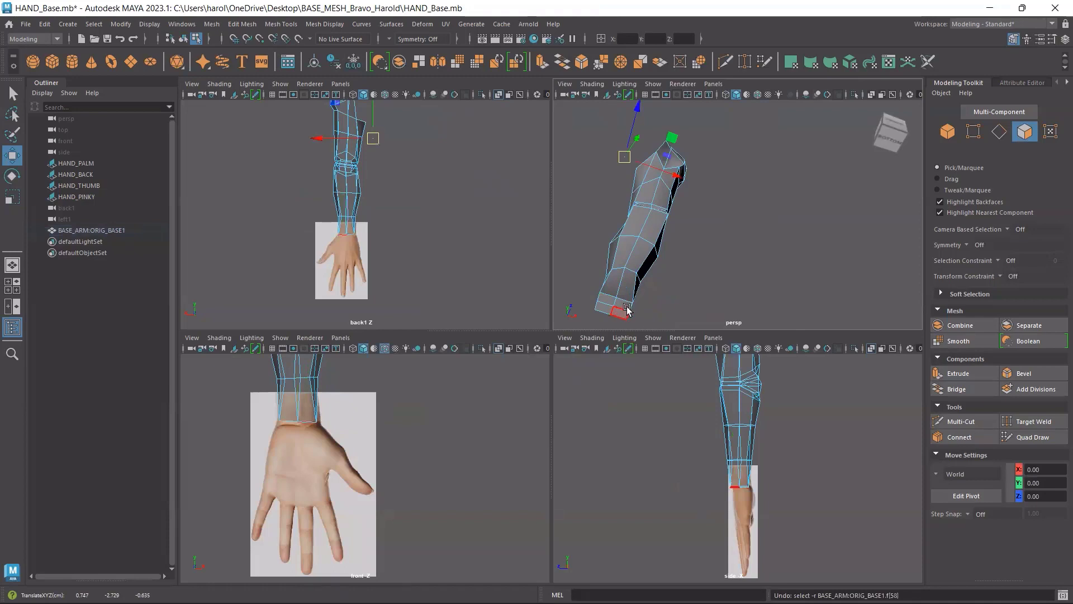
left_click(616, 308)
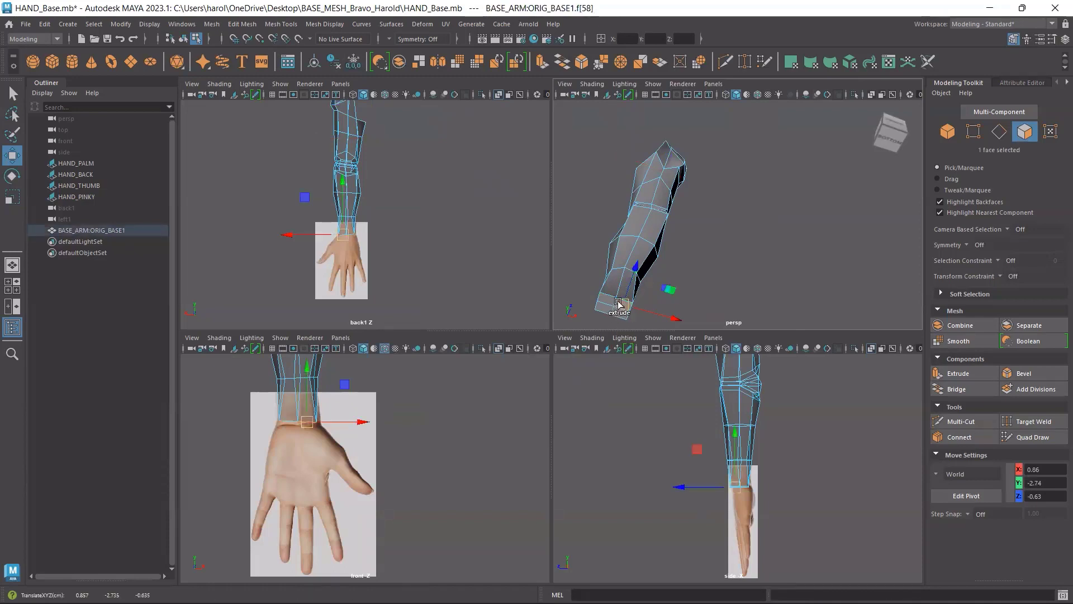
middle_click_drag(717, 300, 740, 233, "alt")
scroll(665, 241, "up", 4)
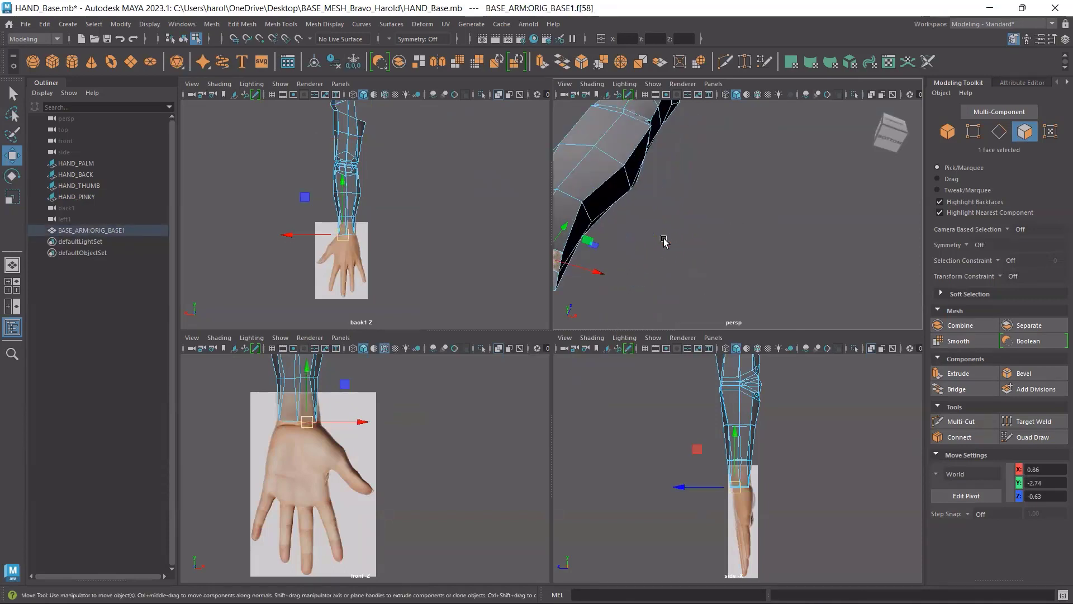
left_click_drag(661, 250, 702, 293, "alt")
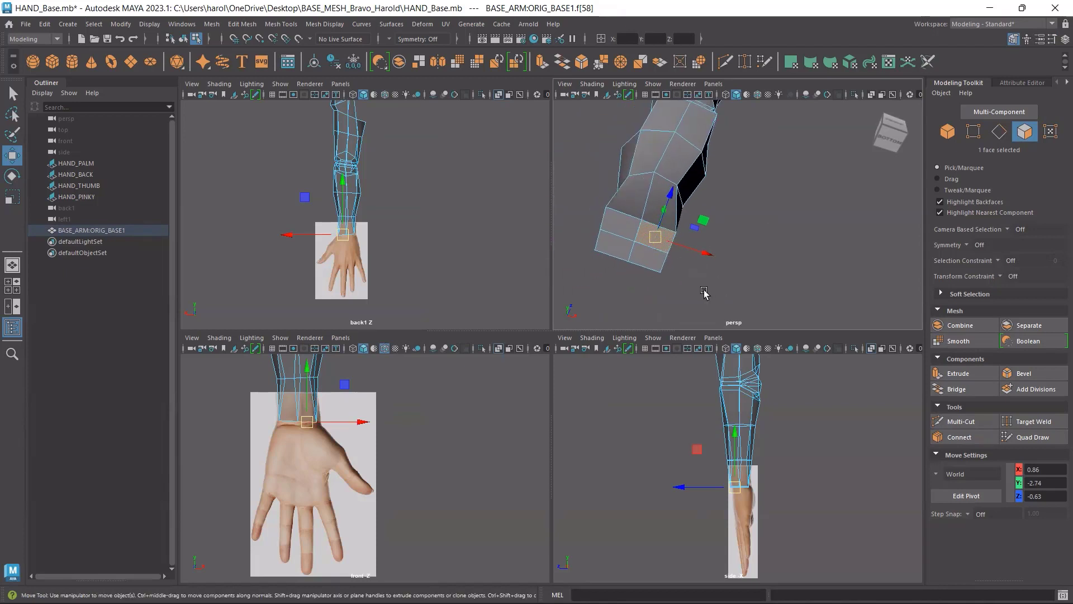
left_click(646, 252, "shift")
left_click(615, 254, "shift")
left_click(621, 229, "shift")
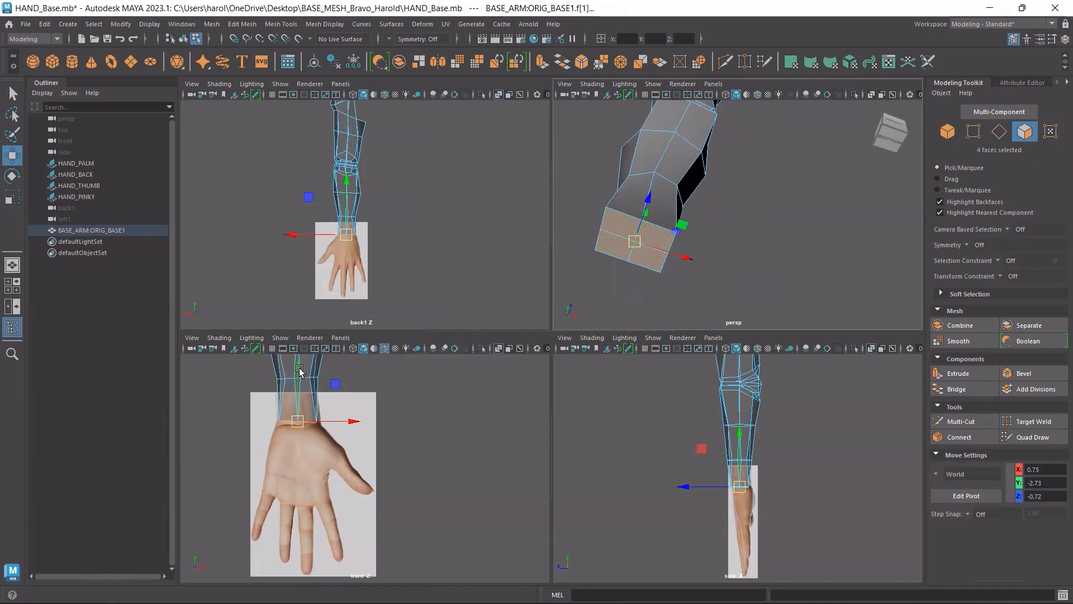
Extrude the four wrist-end faces down over the palm image to about Y -3.71.
left_click_drag(298, 369, 296, 451, "shift")
middle_click_drag(701, 294, 765, 225, "alt")
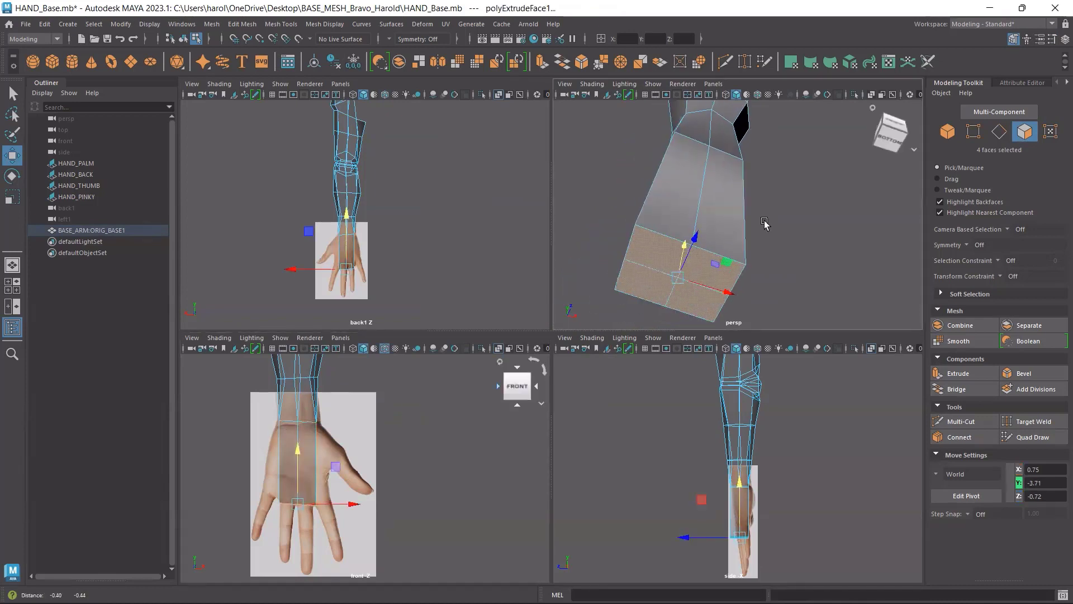
left_click_drag(765, 225, 793, 232, "alt")
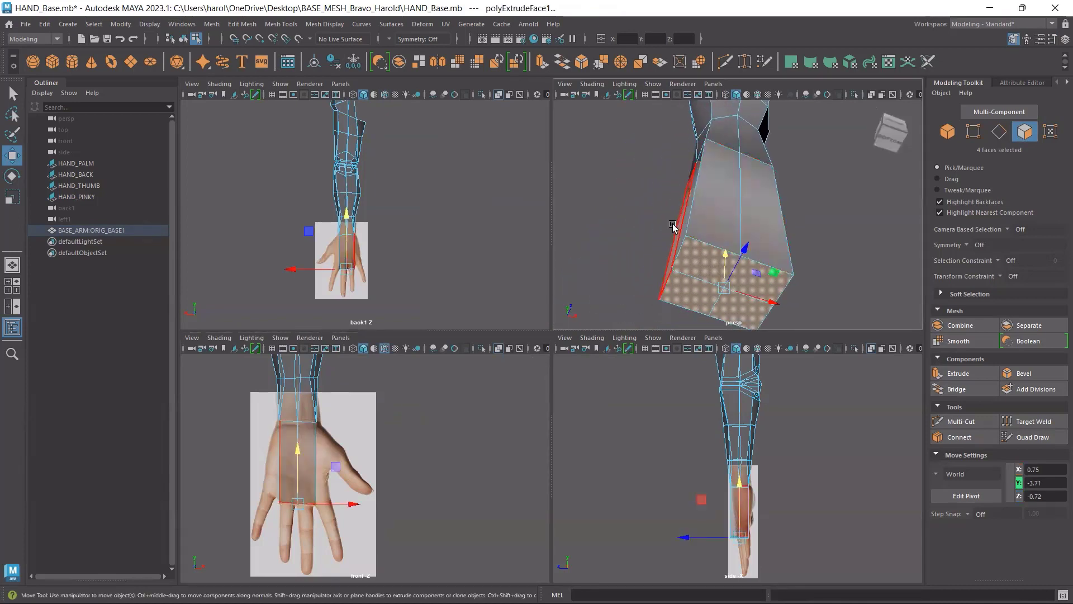
left_click_drag(676, 226, 739, 232, "alt")
Select the pair of faces on each narrow side of the extruded palm block.
left_click(738, 231)
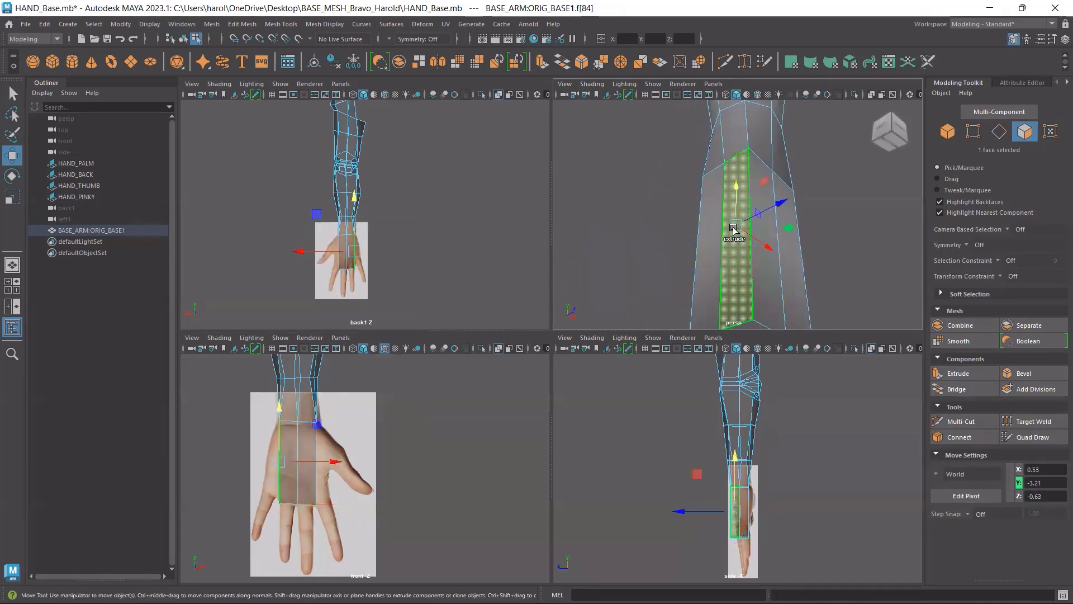
left_click(711, 230, "shift")
left_click_drag(815, 255, 678, 257, "alt")
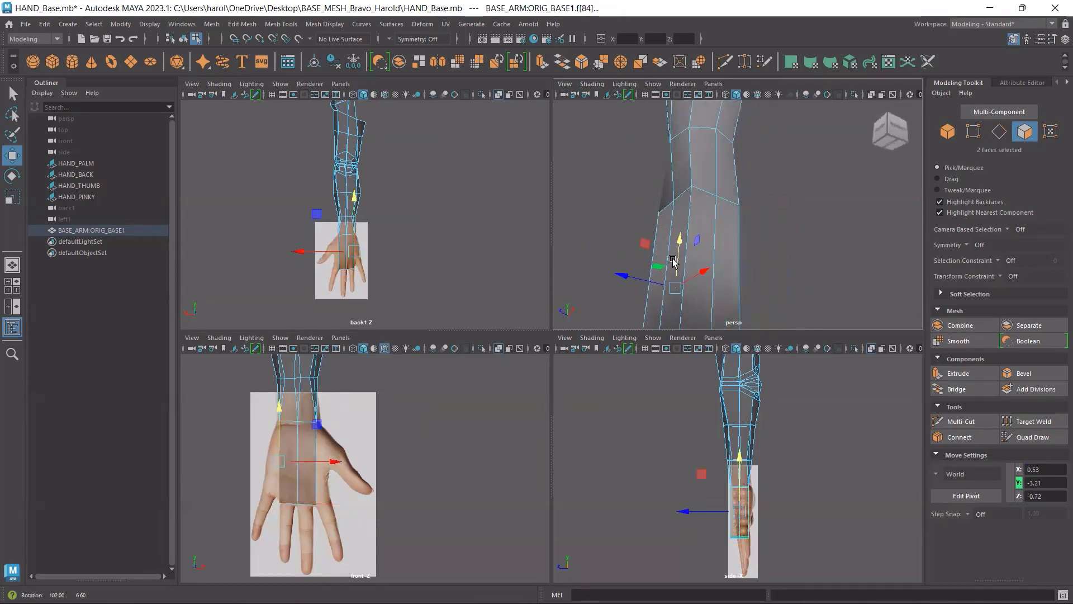
left_click(724, 276, "shift")
left_click(729, 278, "shift")
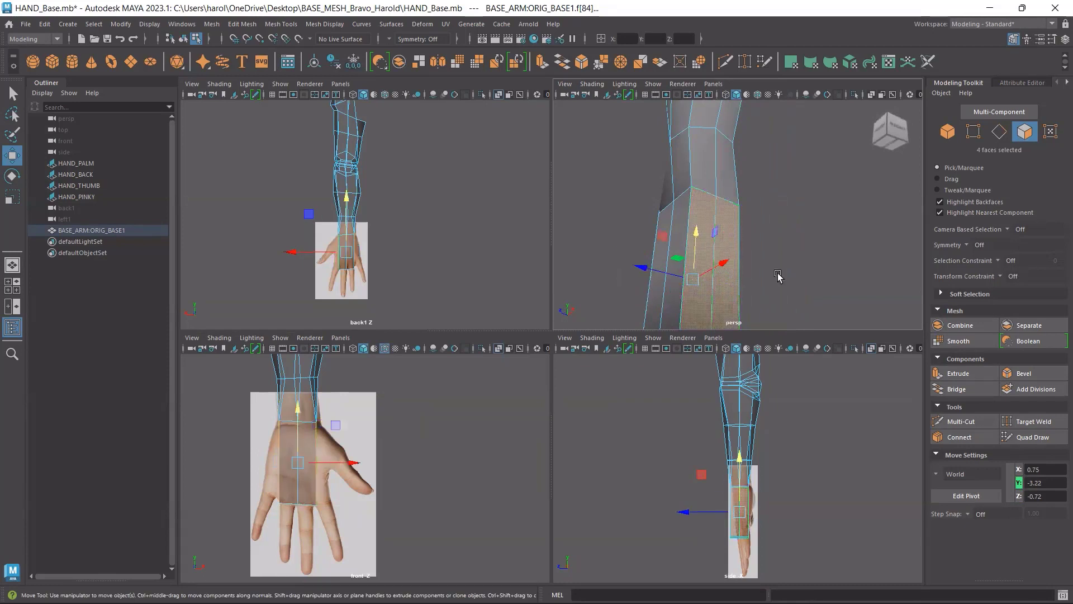
left_click_drag(729, 277, 728, 214, "alt")
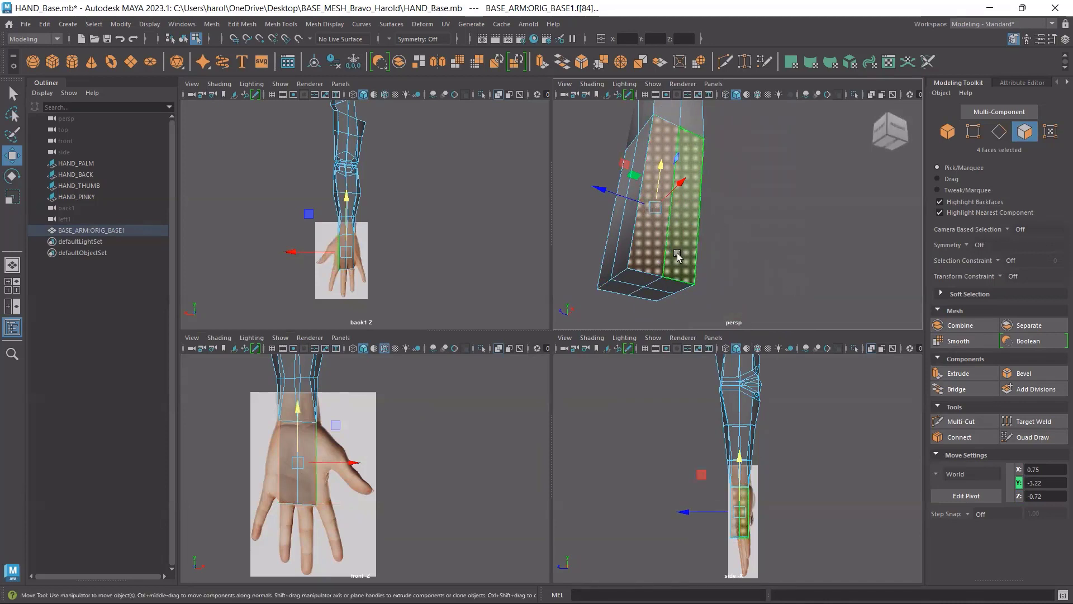
left_click_drag(674, 252, 793, 263, "alt")
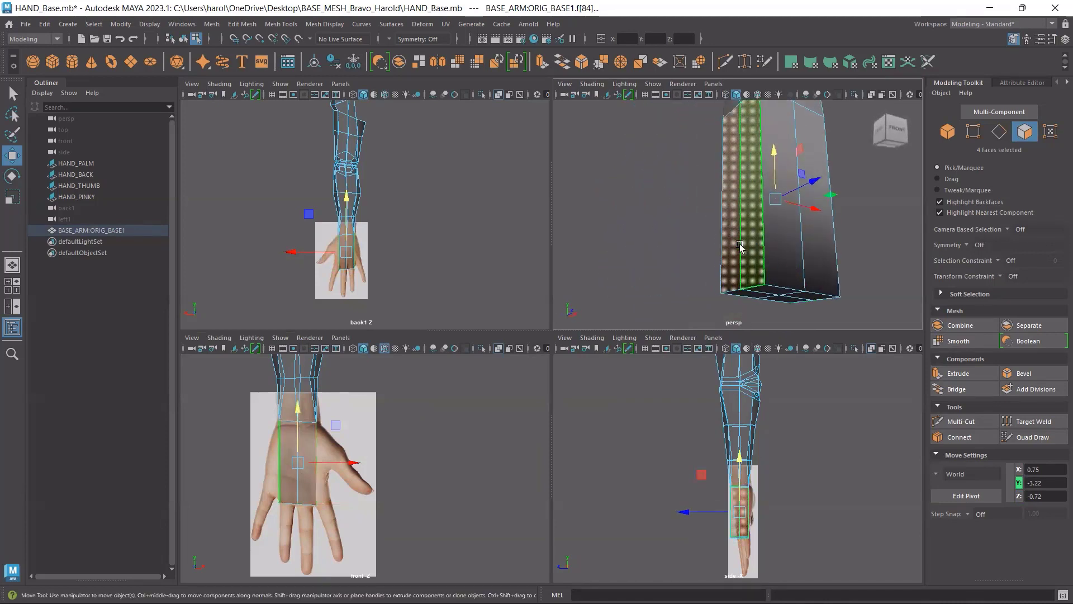
Undo the side-face selections and the palm extrusion, and reselect all four faces capping the wrist end.
left_click(698, 239)
key("ctrl+z")
key("ctrl+z")
key("ctrl+z")
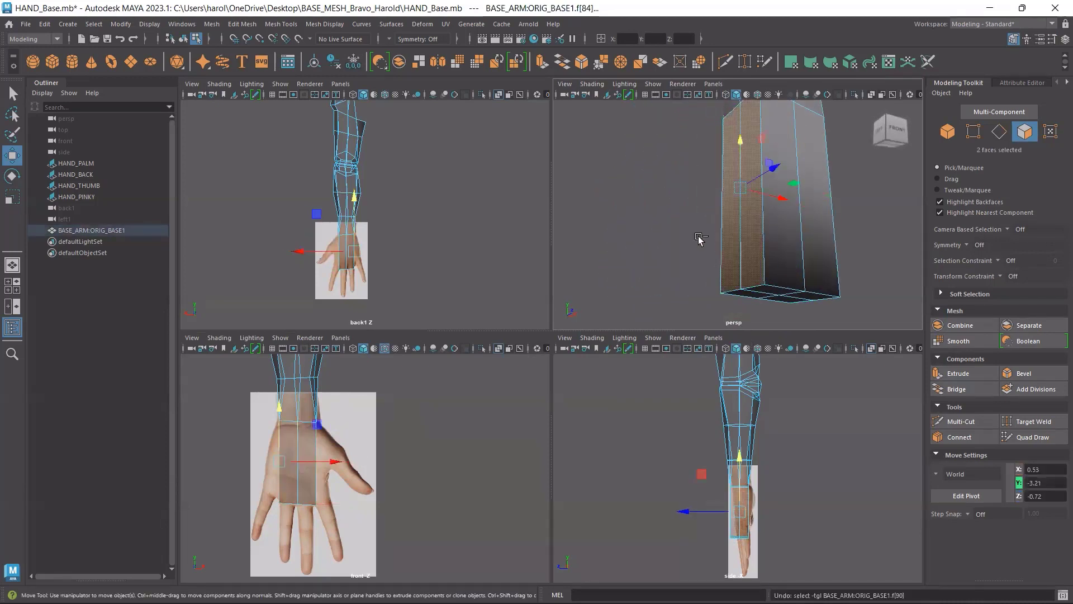
key("ctrl+z")
key("ctrl+z")
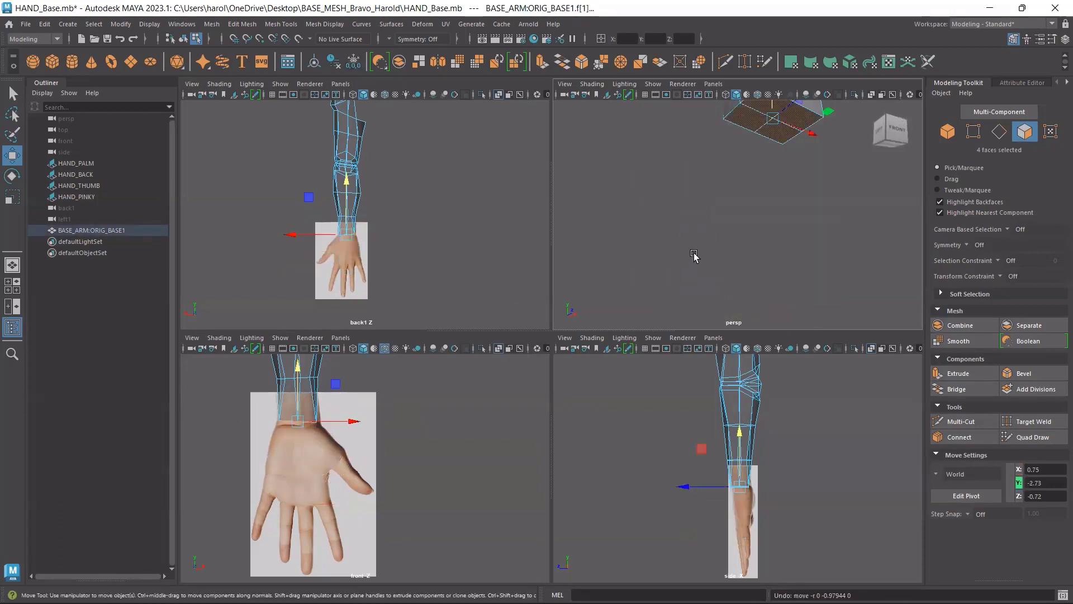
key("ctrl+z")
middle_click_drag(709, 239, 642, 271, "alt")
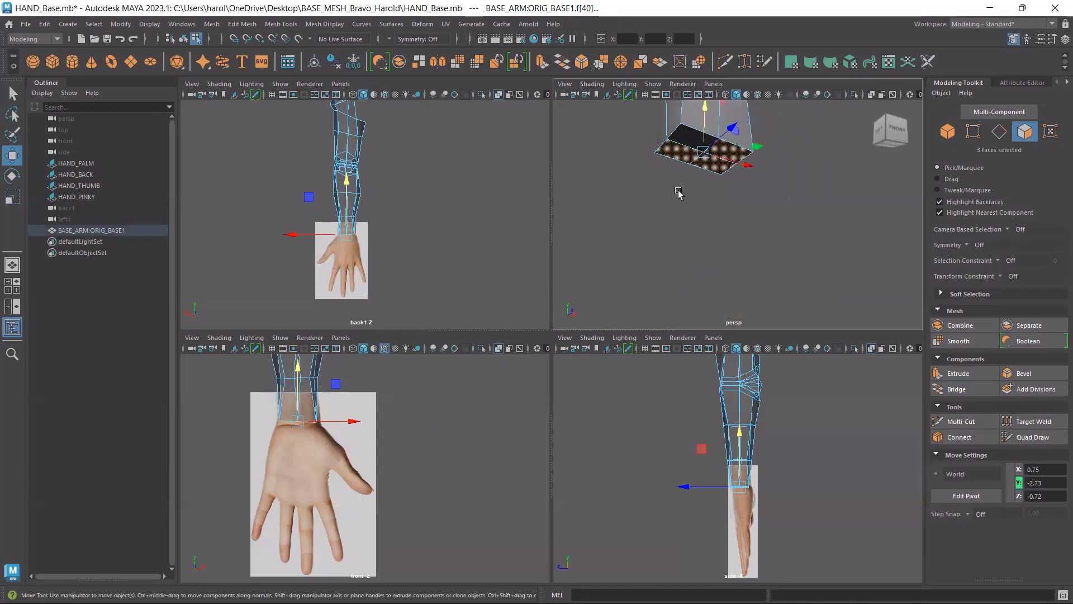
left_click(692, 138, "shift")
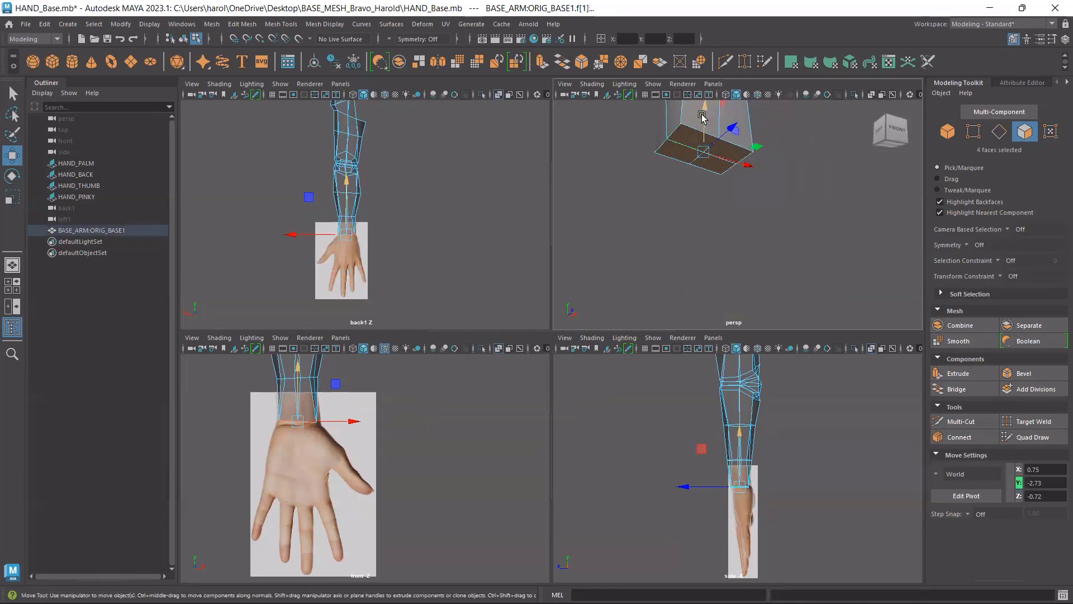
Extrude the four wrist-end faces down over the palm image to about Y -3.71, ending at the base of the fingers.
left_click_drag(705, 115, 703, 152)
key("ctrl+z")
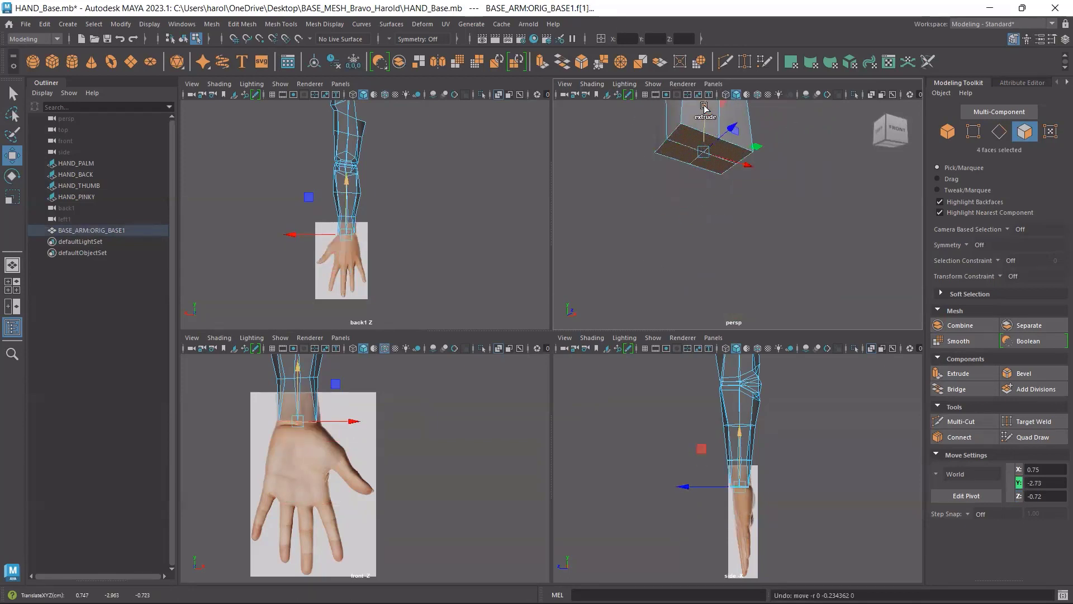
left_click_drag(701, 112, 697, 279, "shift")
scroll(328, 503, "up", 2)
scroll(328, 503, "up", 5)
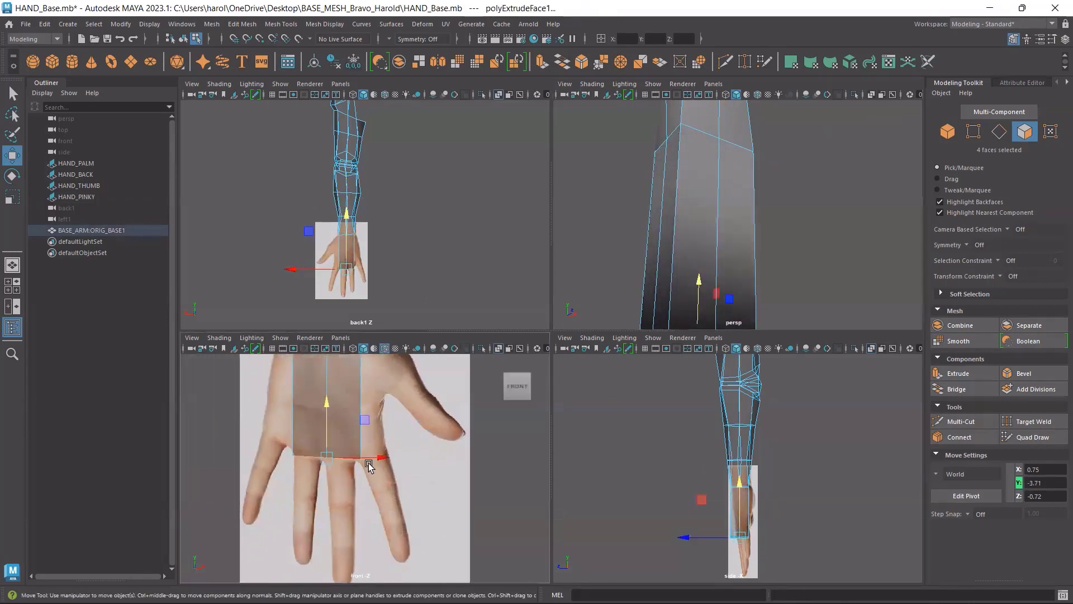
scroll(354, 470, "down", 6)
scroll(352, 464, "up", 3)
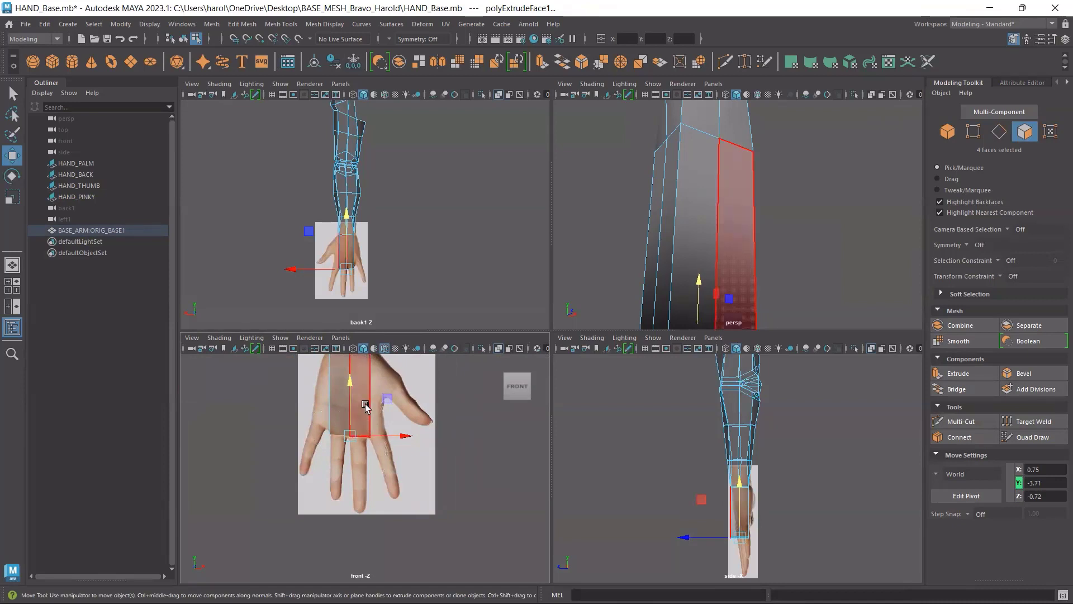
middle_click_drag(365, 404, 356, 436, "alt")
scroll(356, 436, "up", 2)
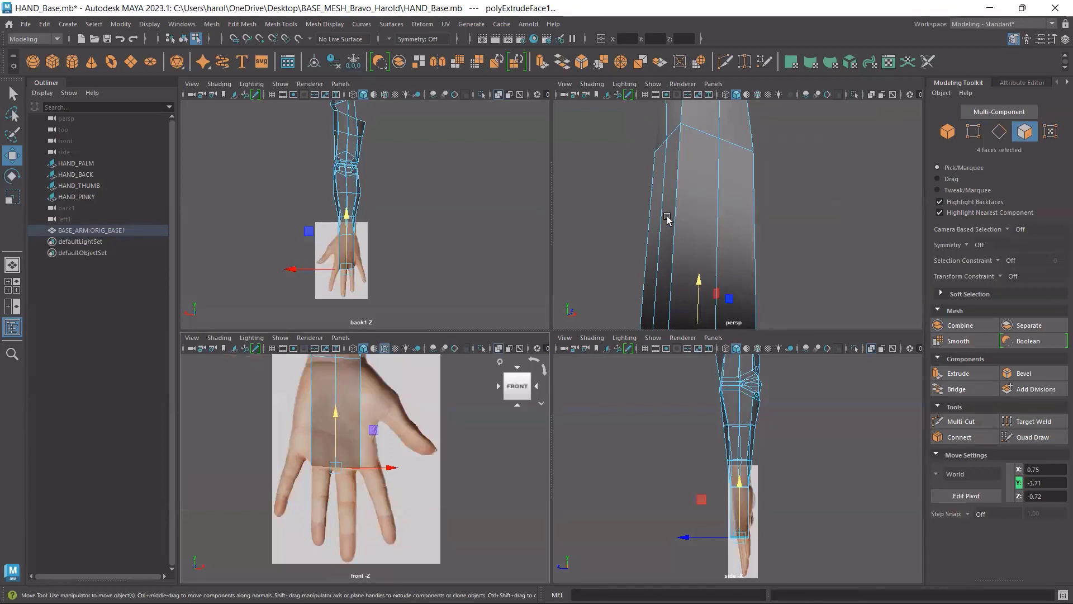
Select the pair of faces on each narrow side of the extruded palm block in the perspective view.
key("space")
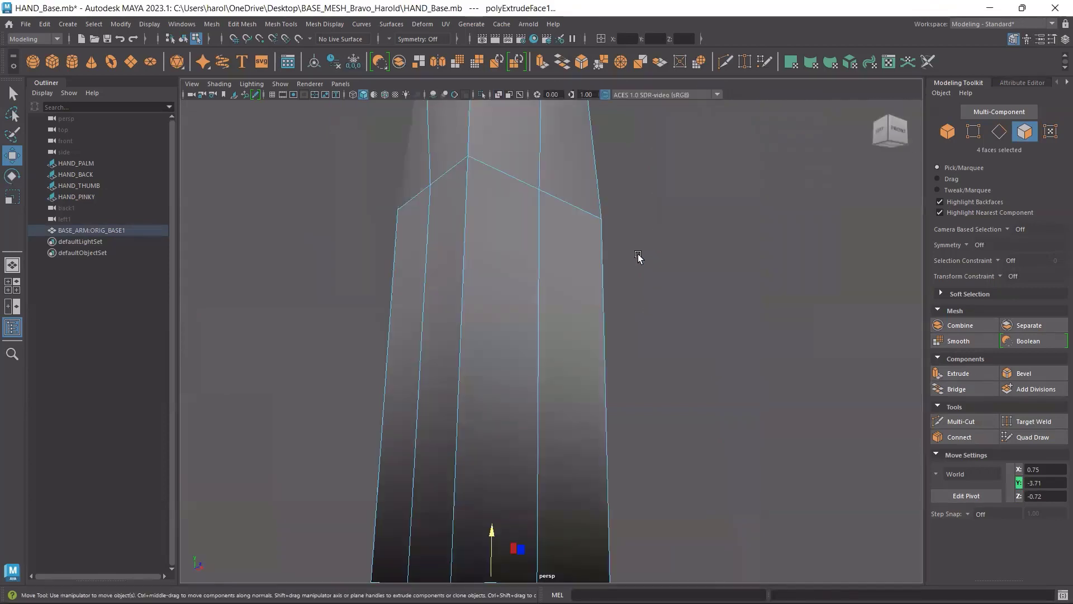
scroll(638, 256, "down", 2)
left_click_drag(640, 371, 743, 330, "alt")
left_click(744, 330)
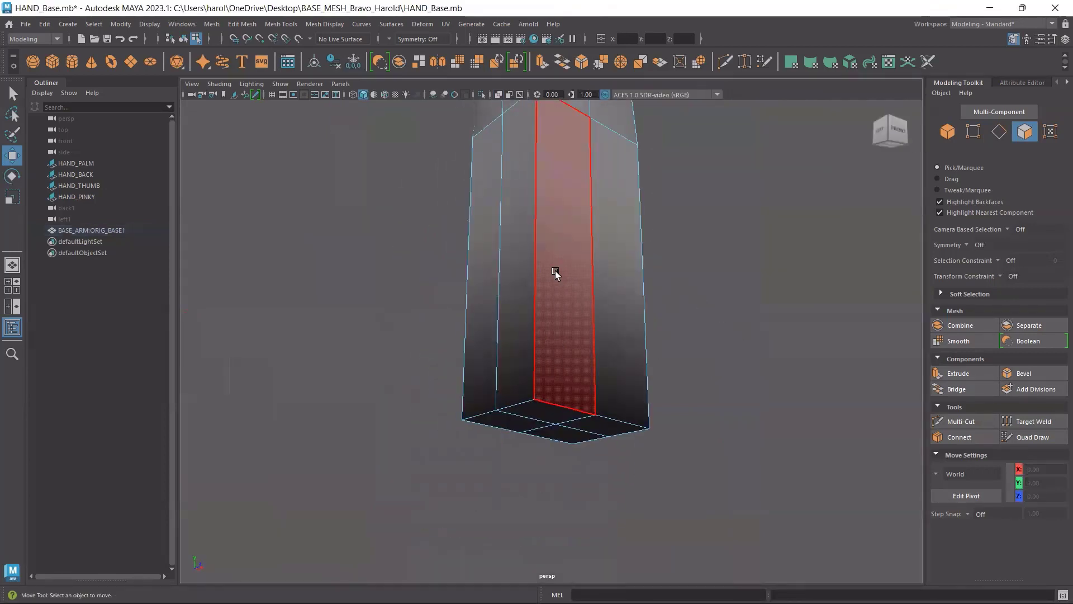
left_click(525, 268)
left_click(487, 260, "shift")
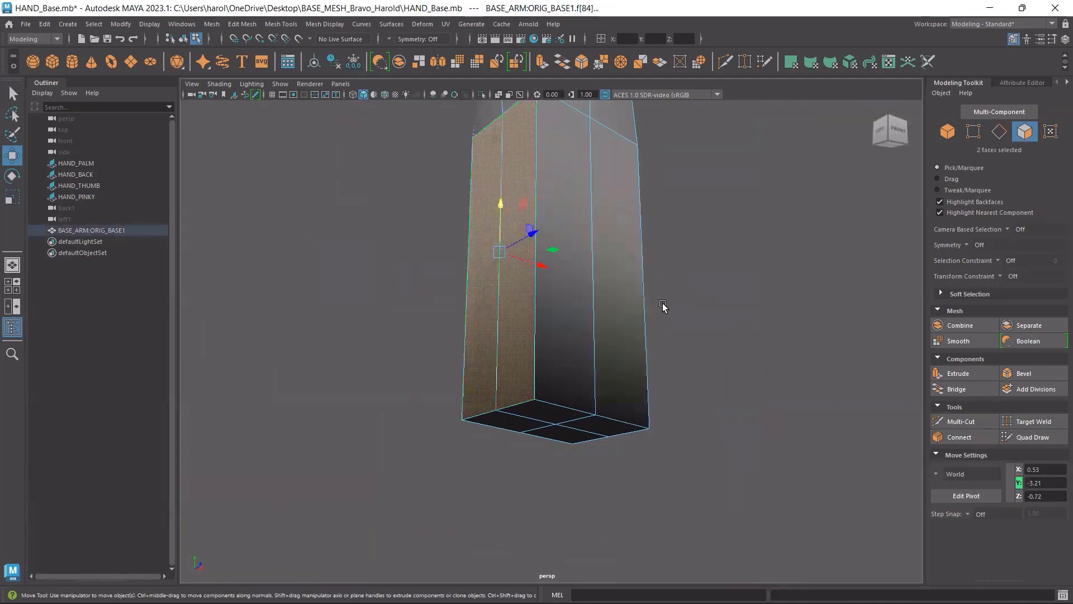
left_click_drag(664, 304, 527, 309, "alt")
left_click(464, 313, "shift")
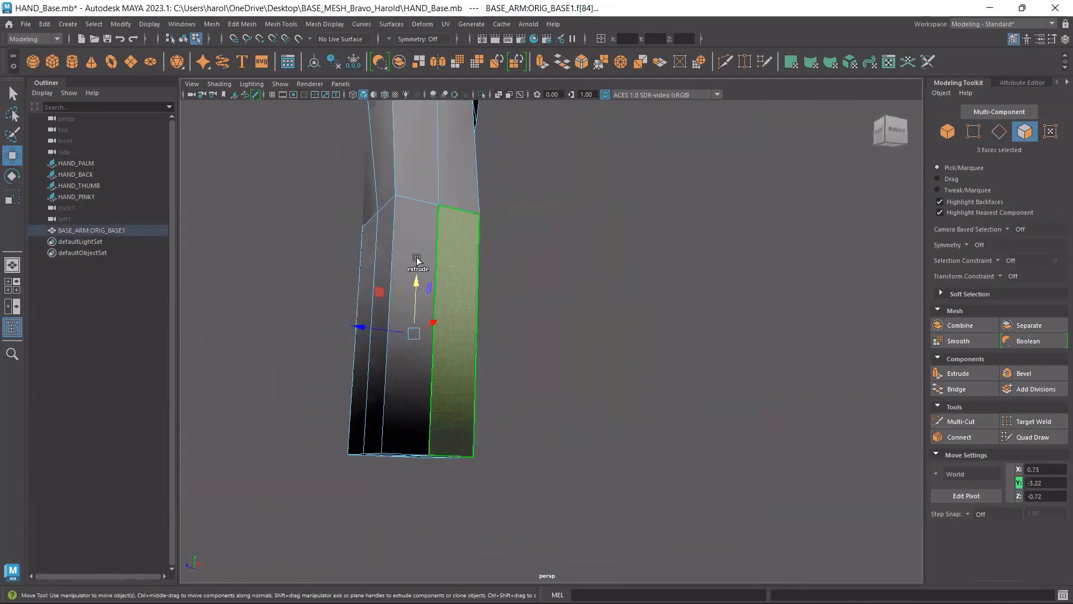
left_click(412, 239, "shift")
left_click_drag(502, 379, 559, 364, "alt")
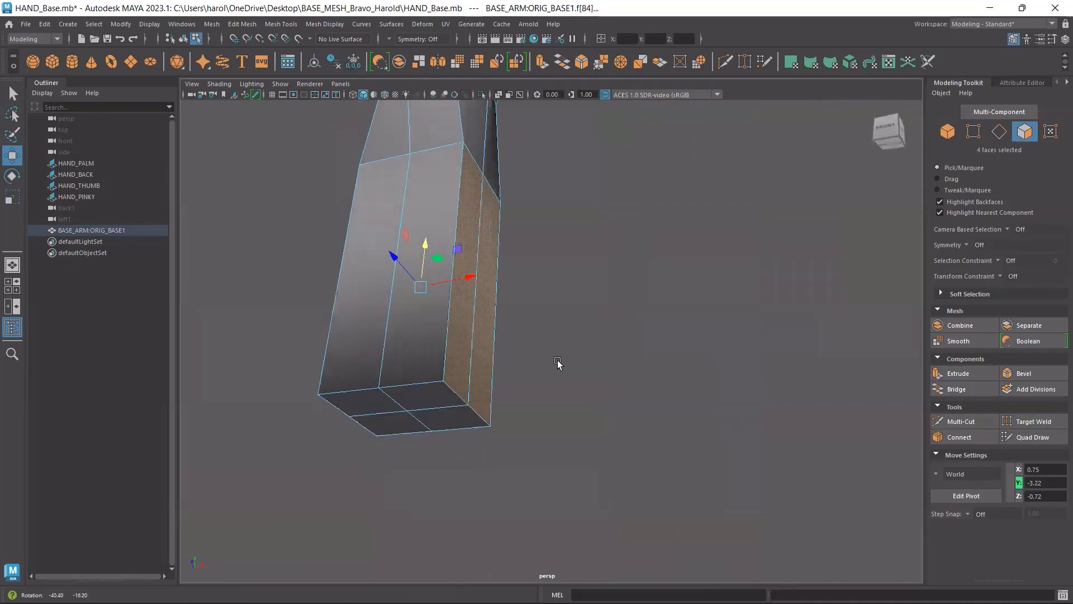
Set the Scale tool's axis orientation to World in its tool settings, with the front view maximized.
key("space")
key("space")
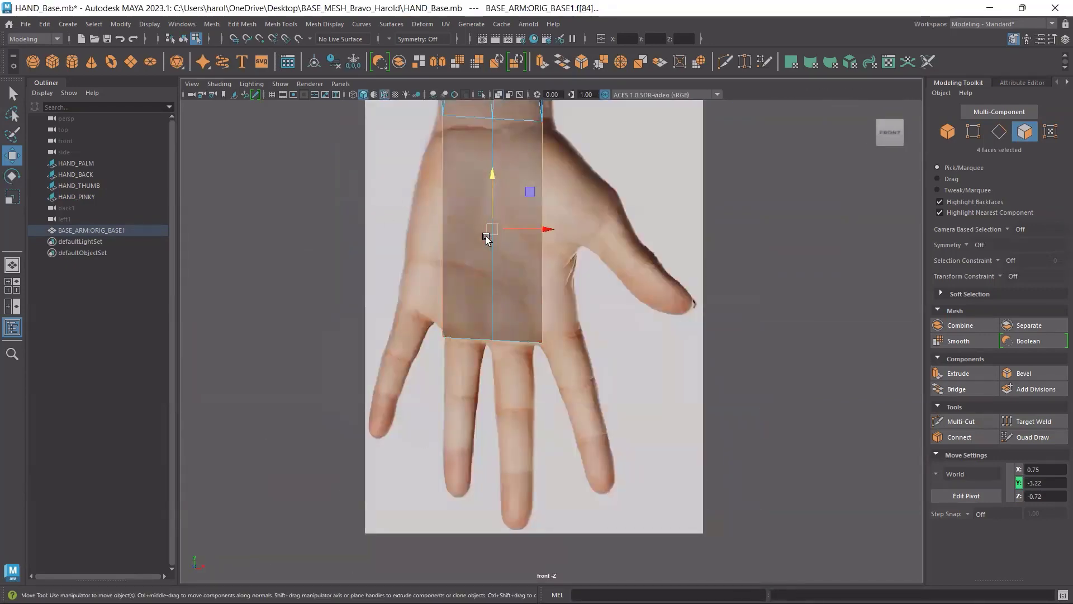
key("r")
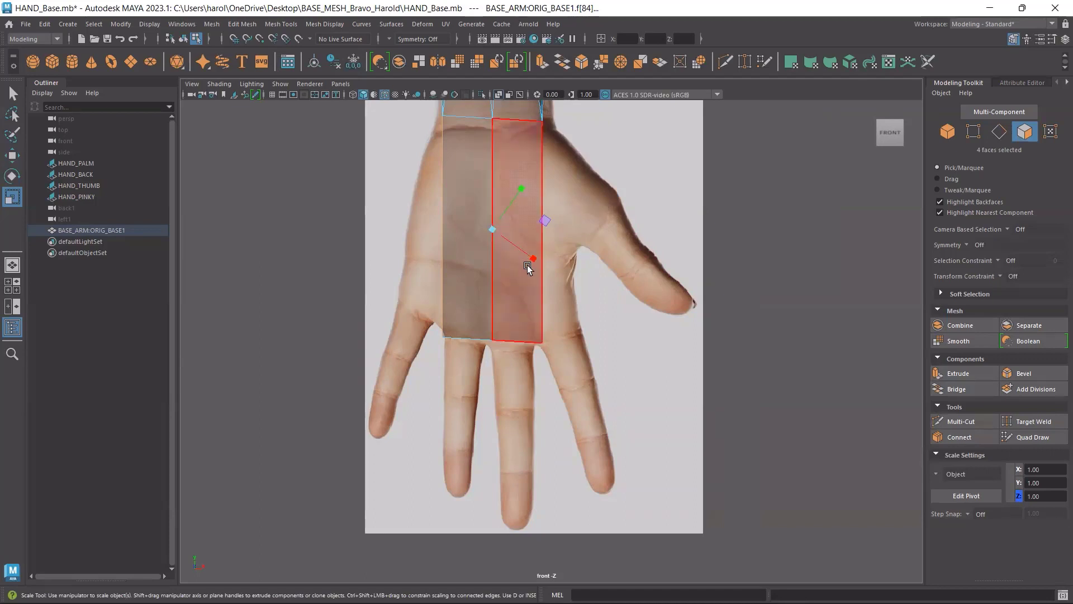
left_click(1051, 39)
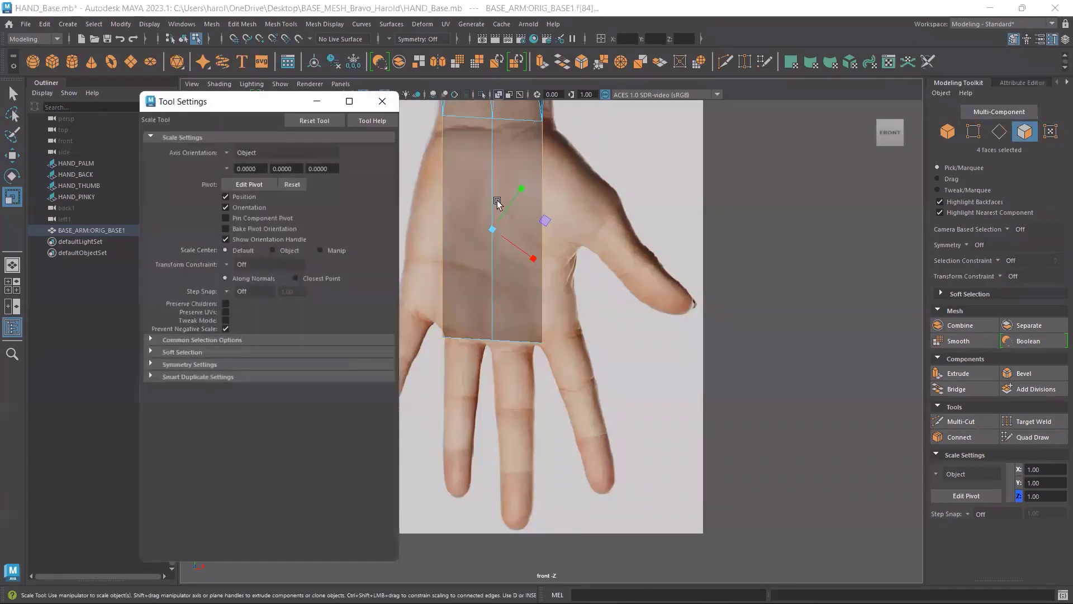
left_click(228, 154)
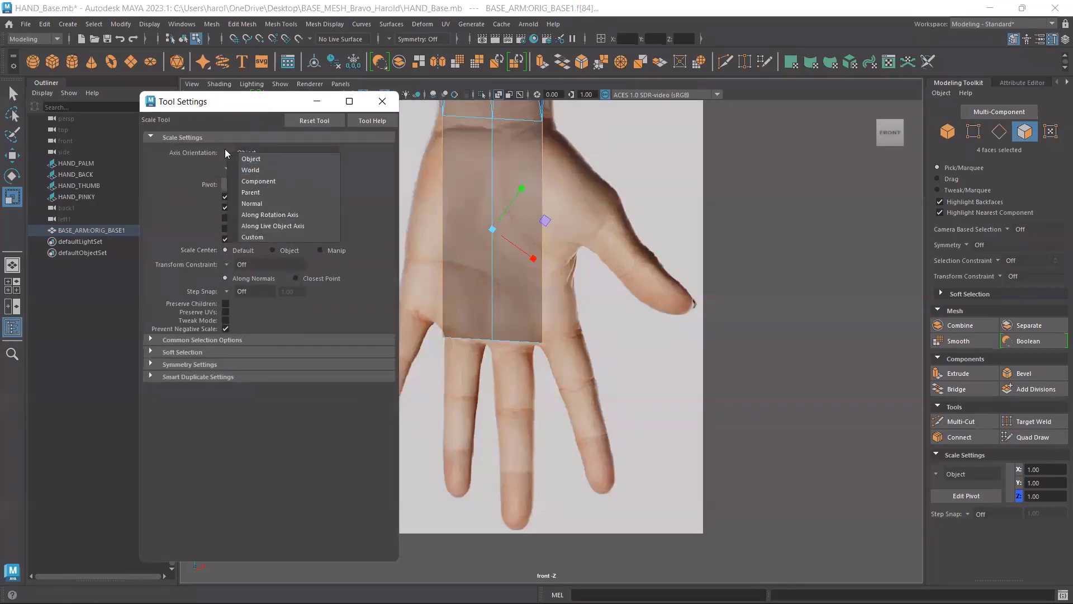
left_click(259, 172)
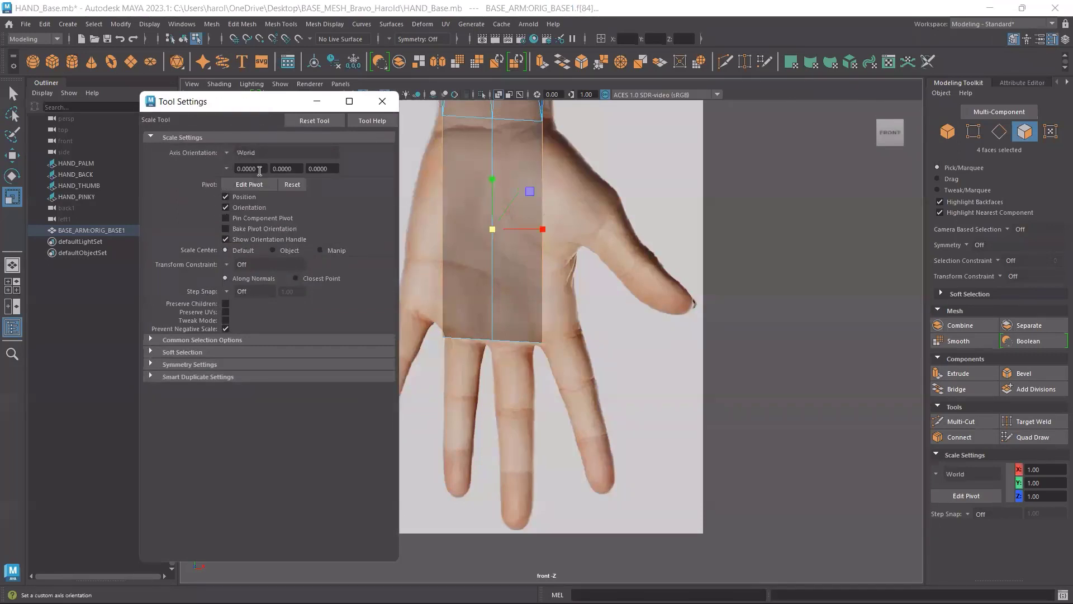
left_click(224, 153)
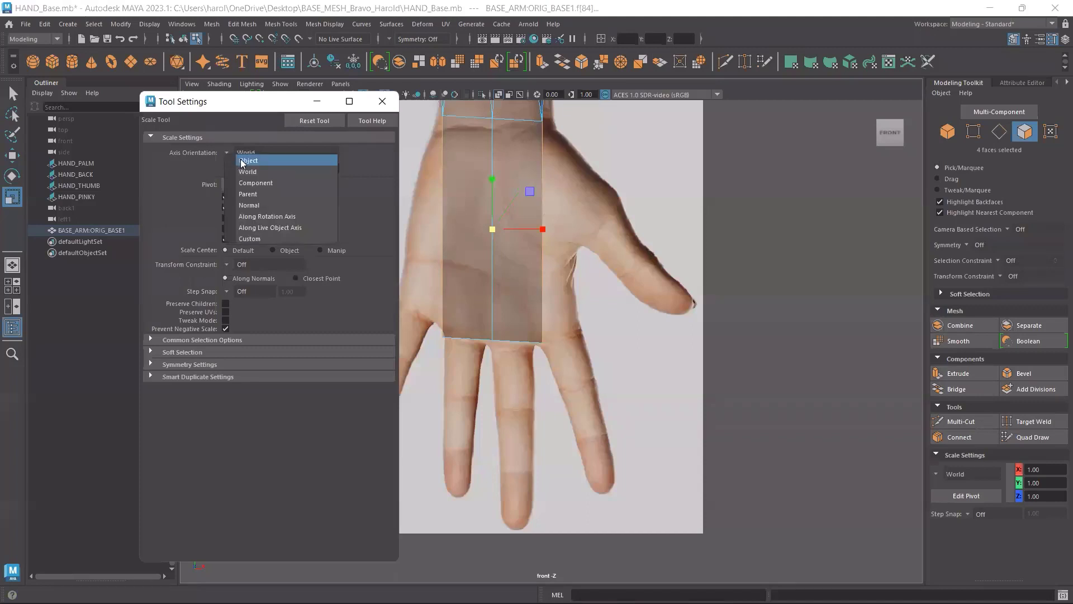
left_click(242, 161)
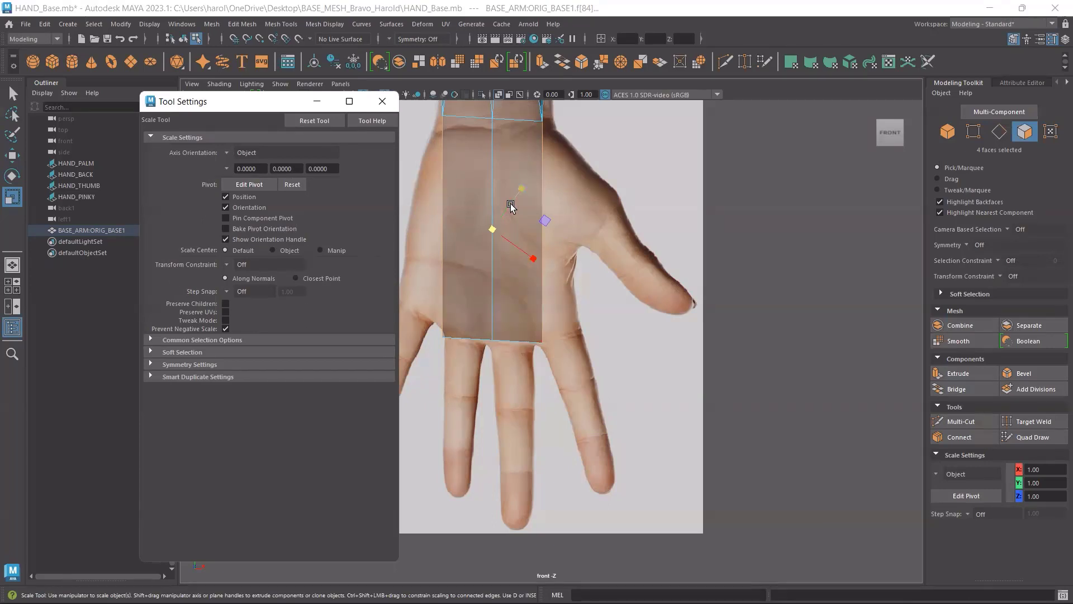
left_click(228, 153)
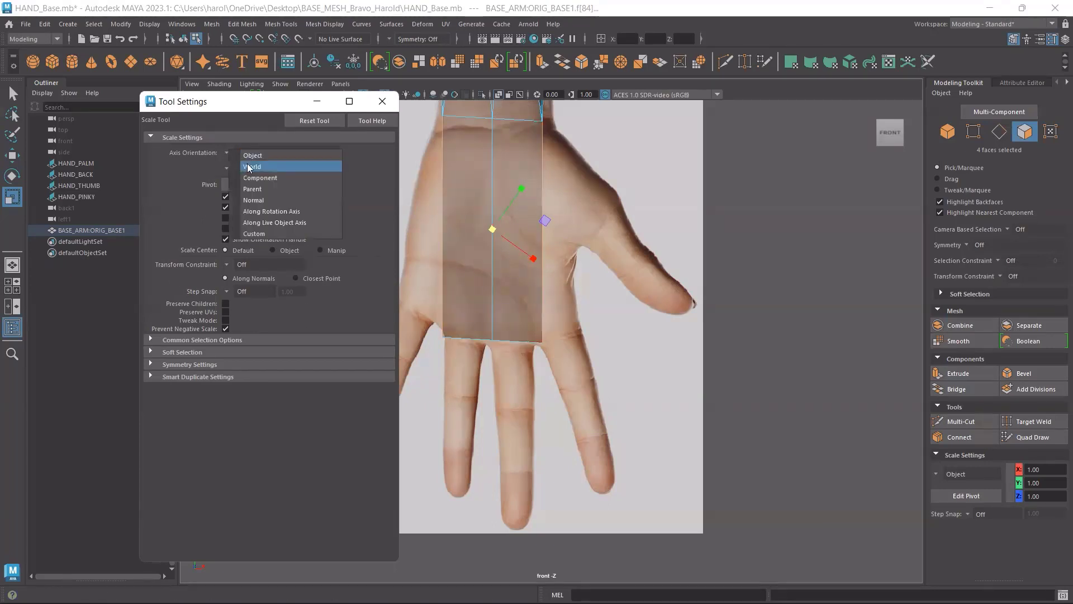
left_click(249, 167)
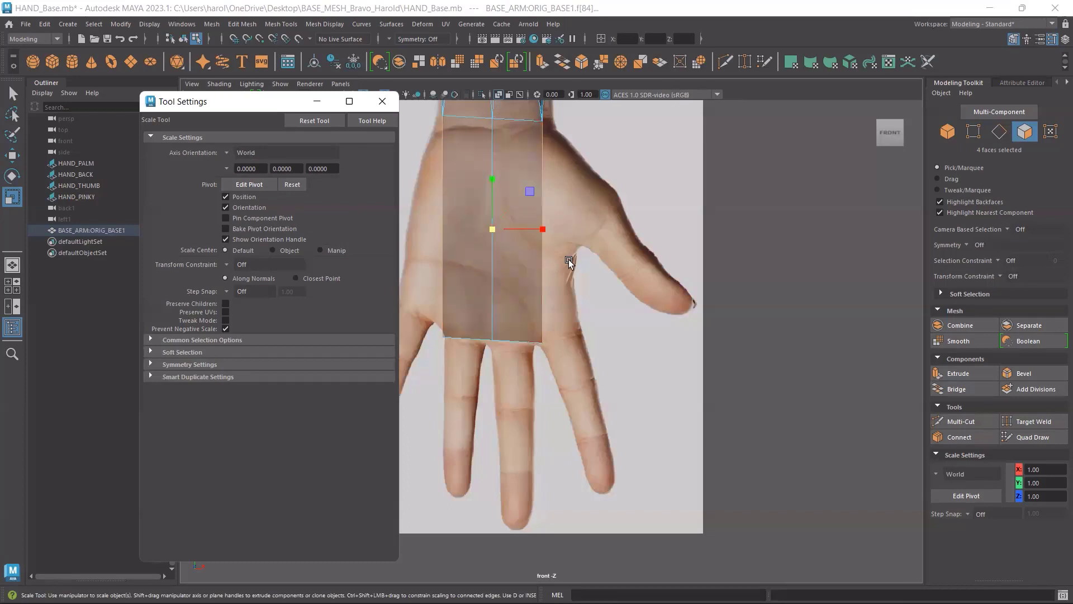
left_click(226, 153)
left_click(256, 174)
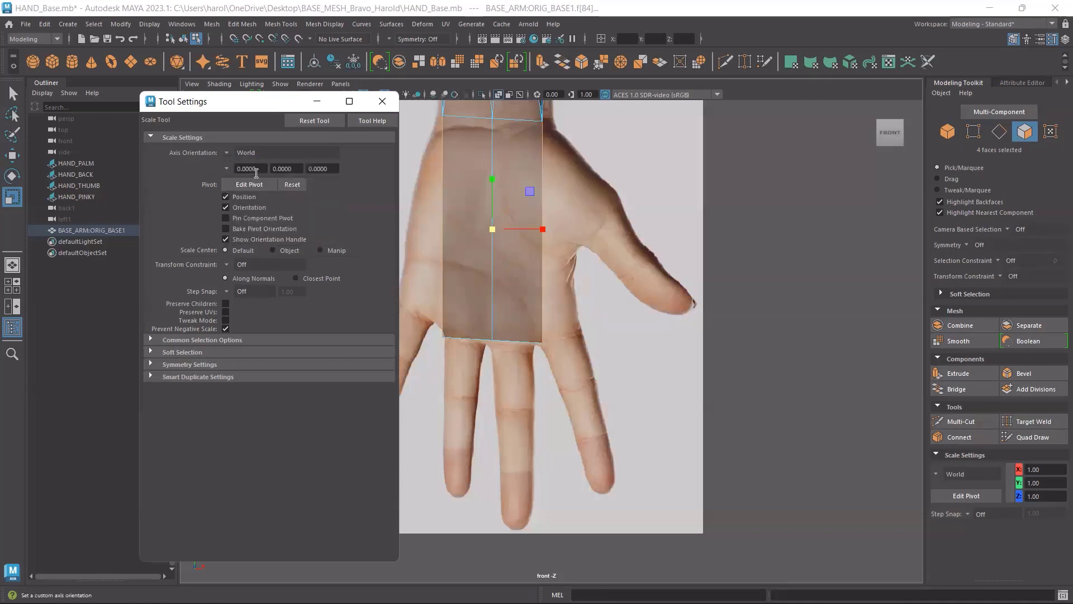
left_click(382, 101)
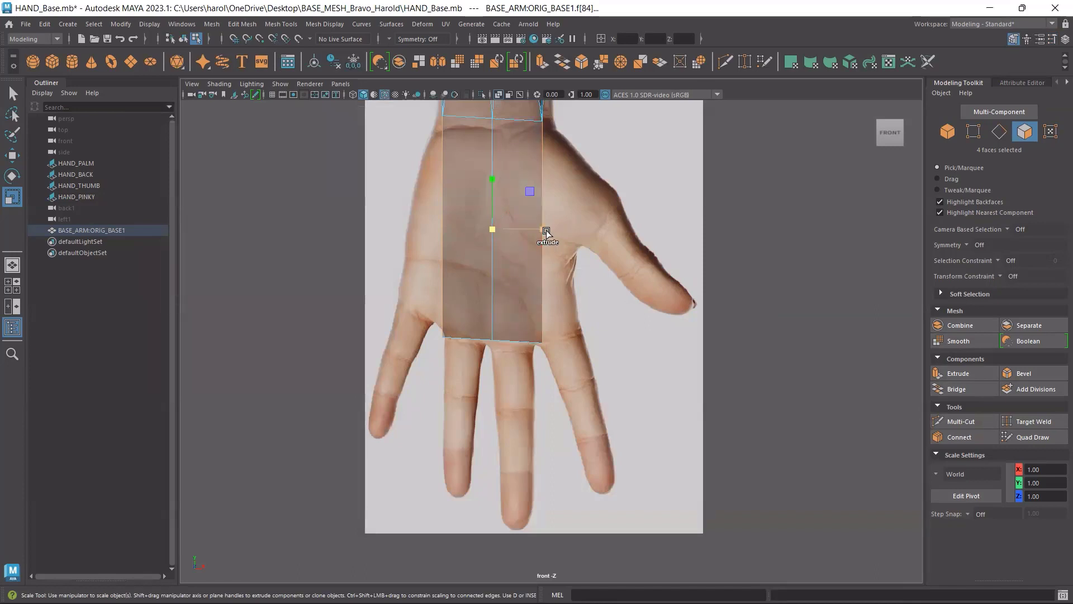
Extrude the four narrow-side faces outward along X by scaling until the block spans the palm image's width.
left_click_drag(547, 234, 586, 232, "shift")
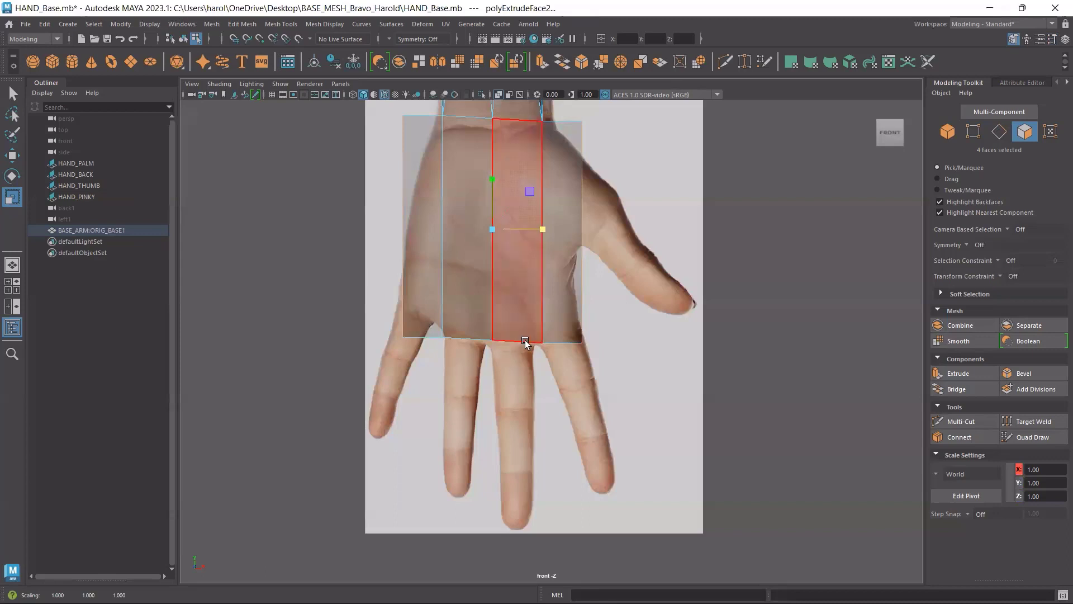
middle_click_drag(525, 340, 490, 431, "alt")
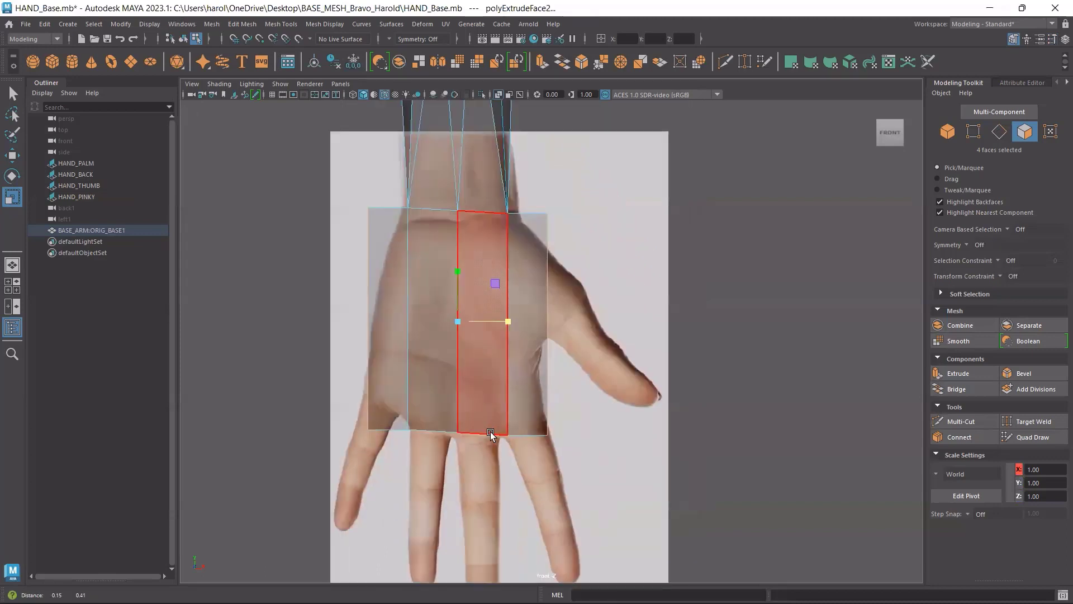
Flatten the palm block's upper row of vertices along Y and lower it to about Y -2.76 at the wrist crease.
left_click(973, 132)
left_click_drag(319, 192, 638, 293)
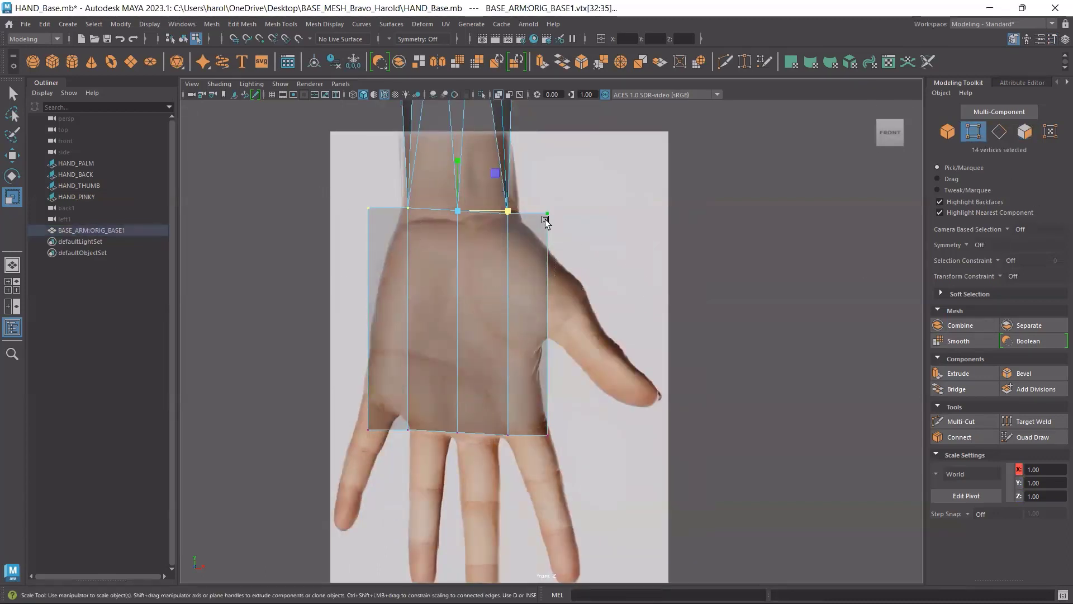
left_click_drag(453, 162, 465, 531)
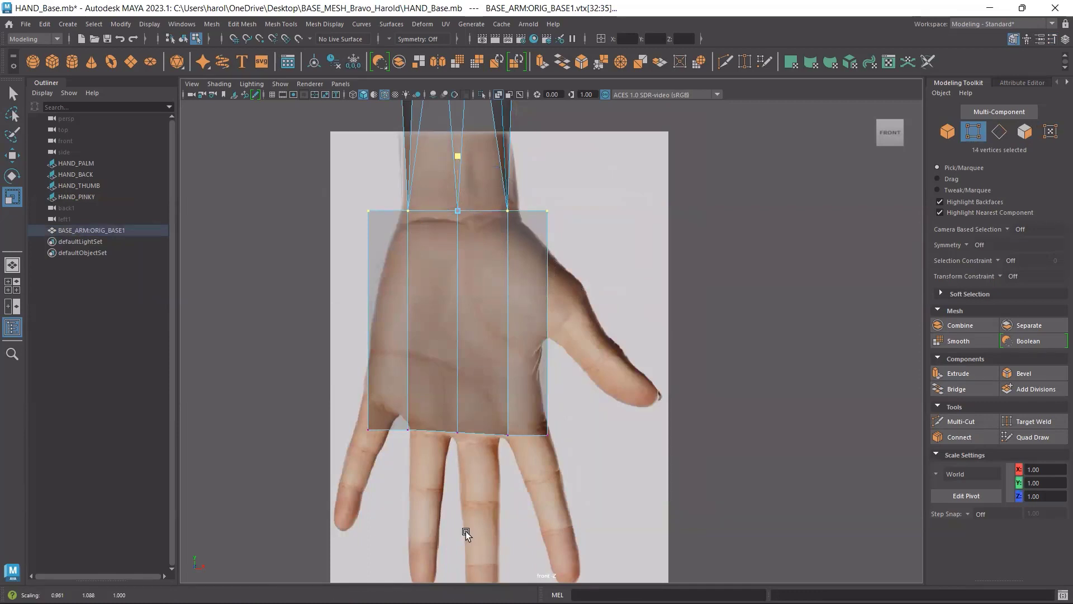
key("w")
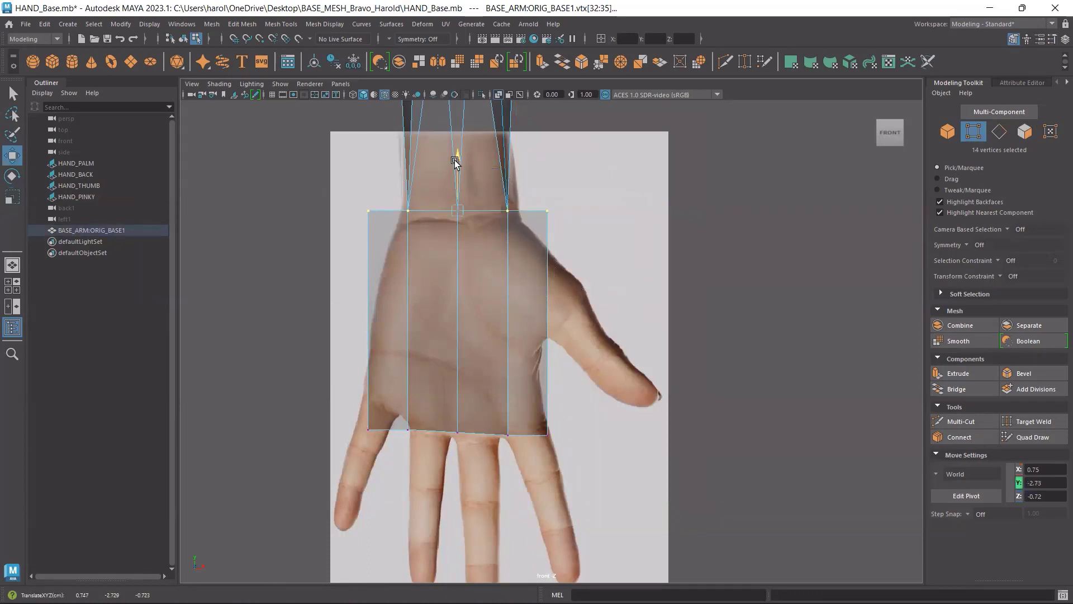
left_click_drag(455, 163, 450, 191)
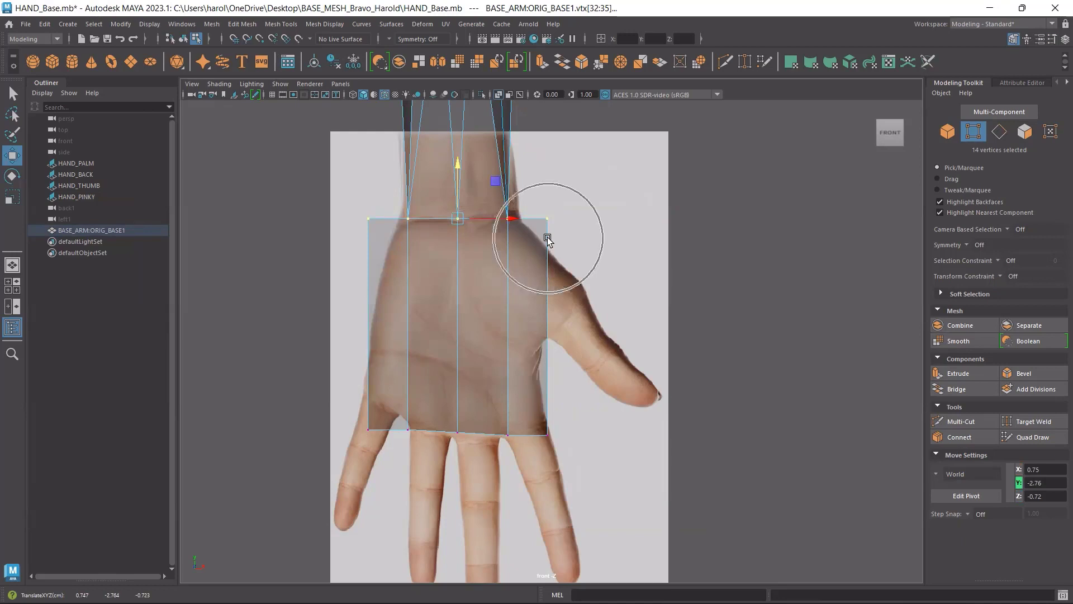
left_click(352, 235)
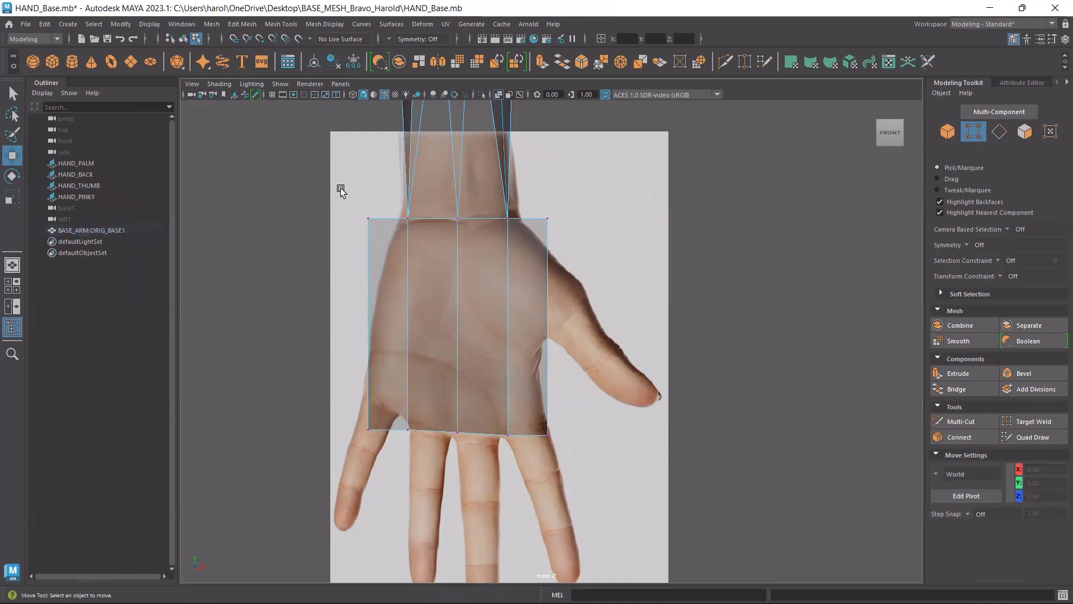
Fit the pinky side to the palm outline, moving its inner vertex column to about X 0.50 and upper outer corner to about X 0.41, Y -2.99.
left_click_drag(343, 186, 392, 294)
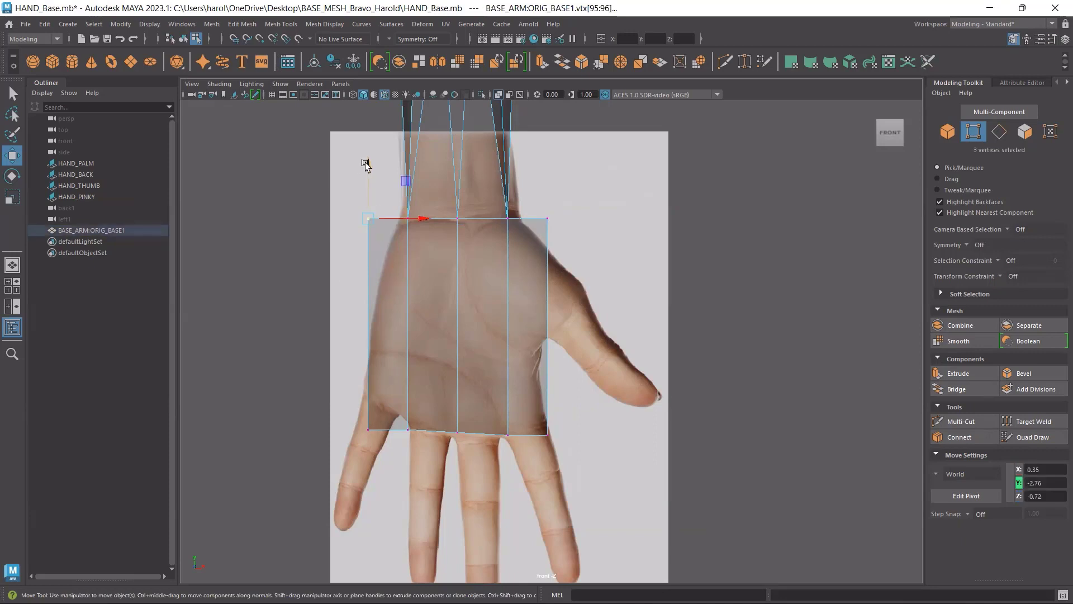
left_click_drag(367, 163, 424, 491)
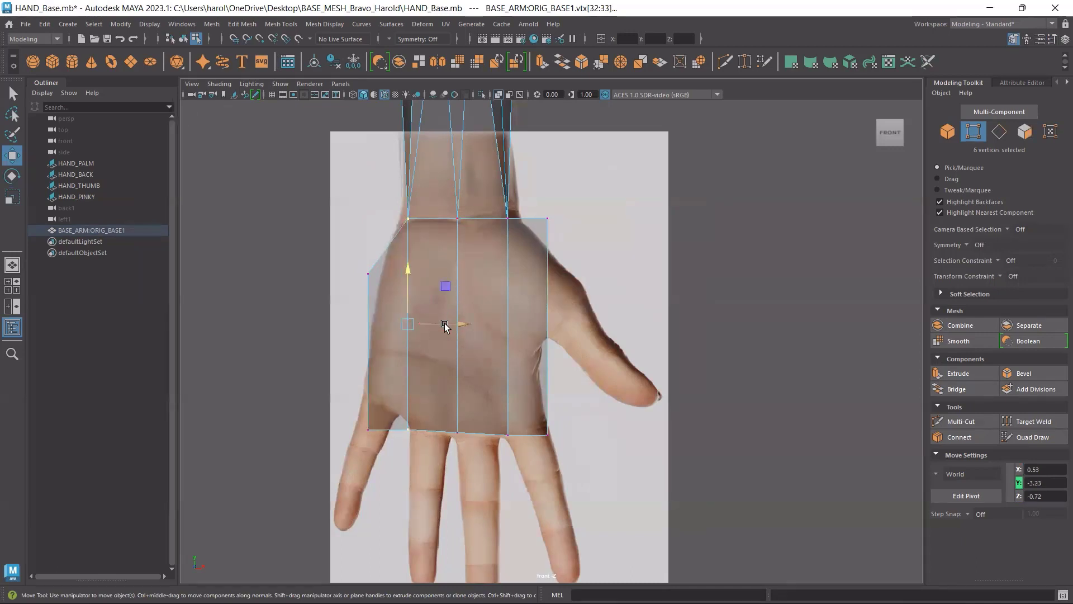
left_click_drag(448, 326, 438, 324)
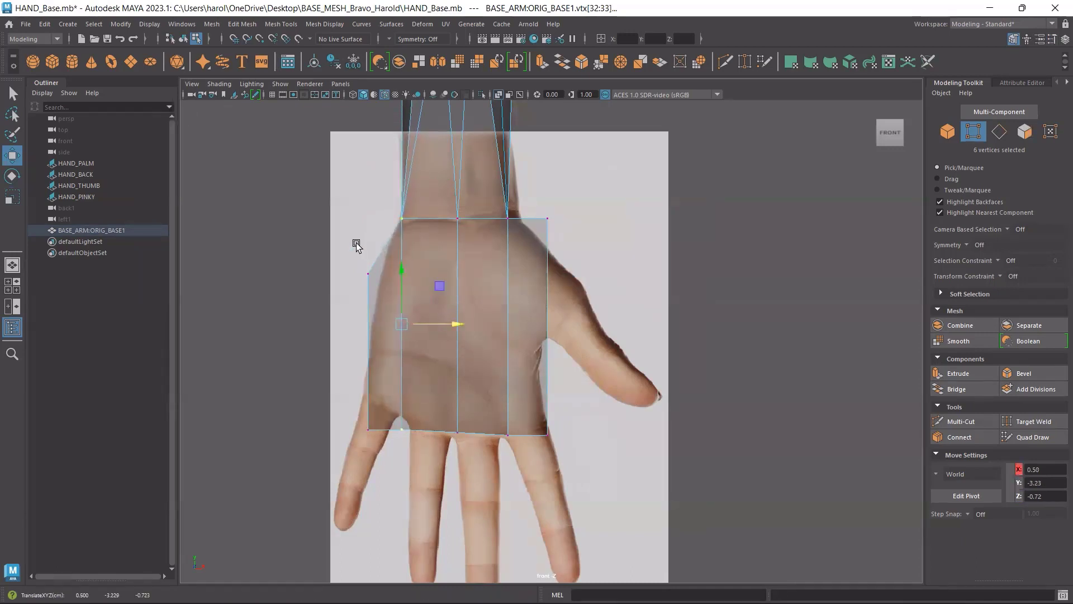
left_click_drag(343, 262, 390, 302)
left_click_drag(406, 237, 419, 232)
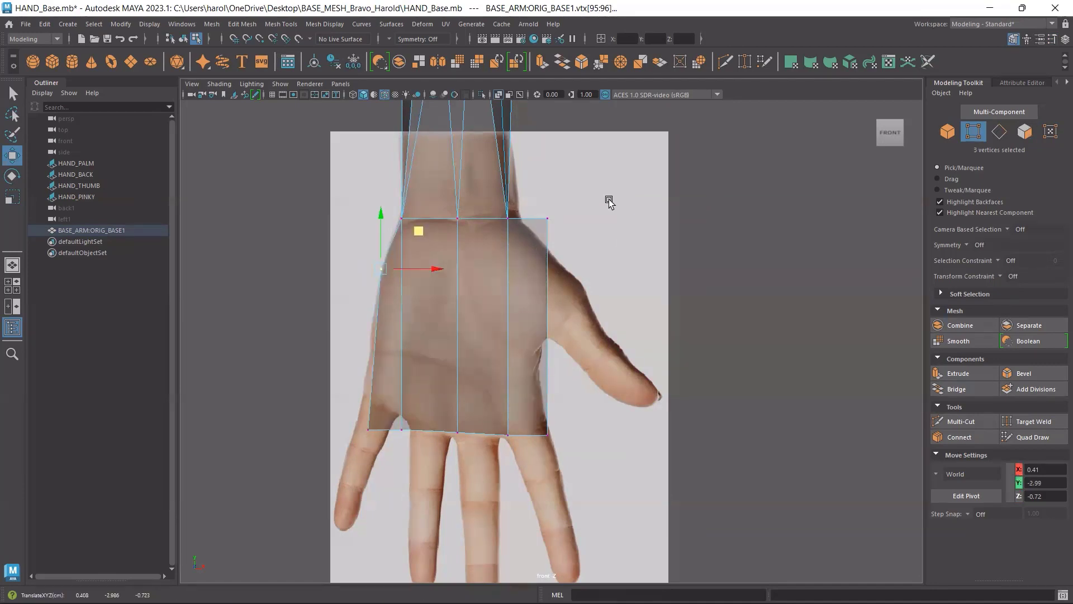
Fit the thumb side to the palm outline, moving its upper outer corner inward and down and its inner vertex column to about X 1.02.
left_click_drag(609, 203, 521, 249)
left_click_drag(585, 181, 483, 247)
left_click_drag(497, 327, 522, 525, "shift")
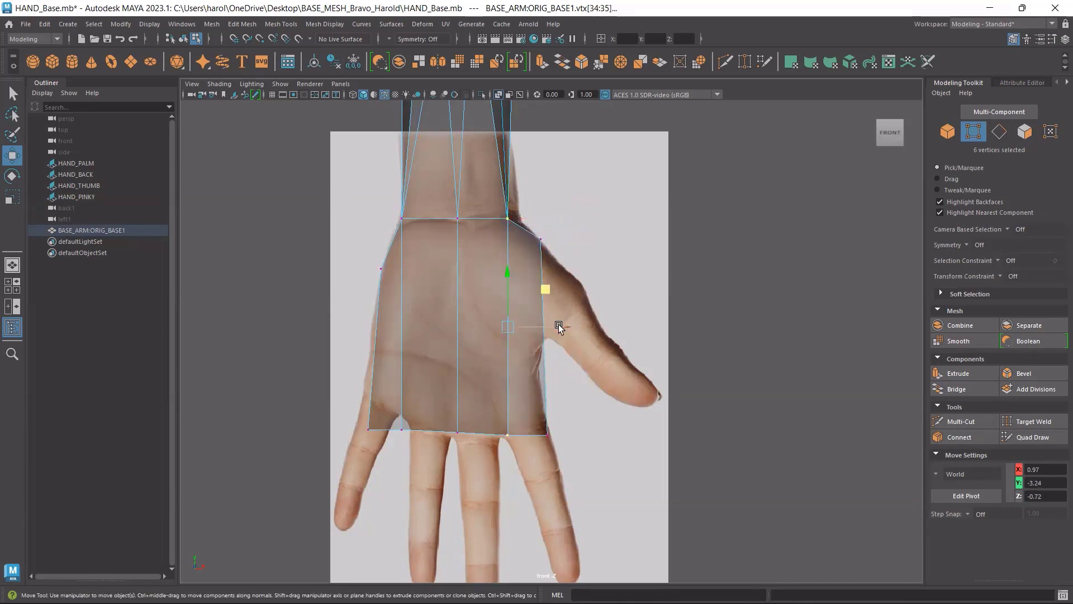
left_click_drag(558, 326, 572, 318)
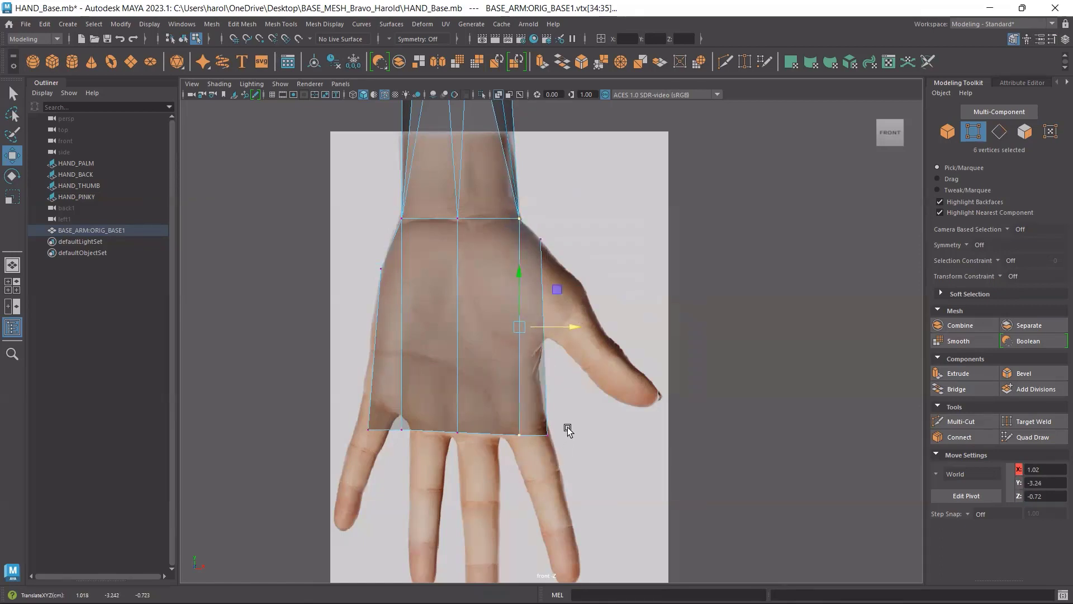
Try adjusting the lower vertices of the thumb-side inner column, clear the selection and save the scene.
left_click_drag(498, 403, 552, 435)
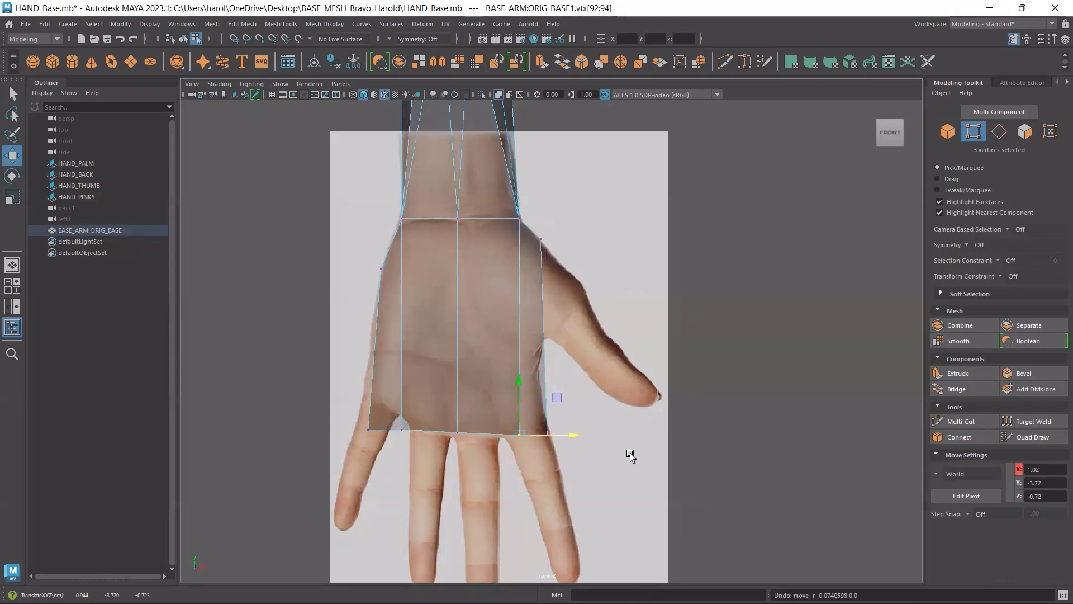
left_click(629, 451)
key("ctrl+s")
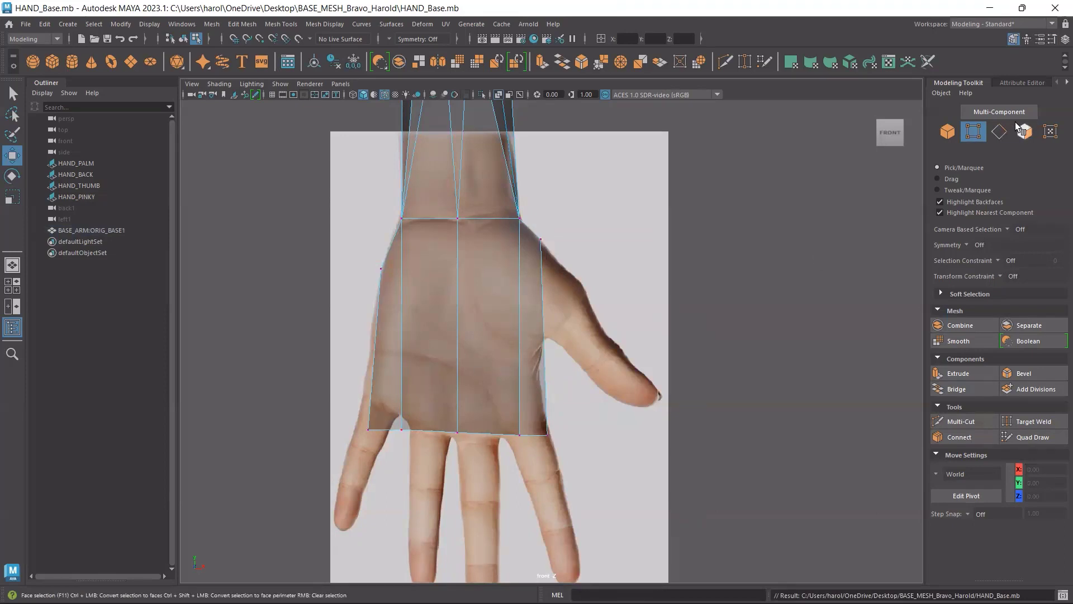
Try adding two edge loops across the palm block by connecting its lengthwise edges with 2 segments.
left_click(999, 132)
left_click_drag(337, 336, 545, 343)
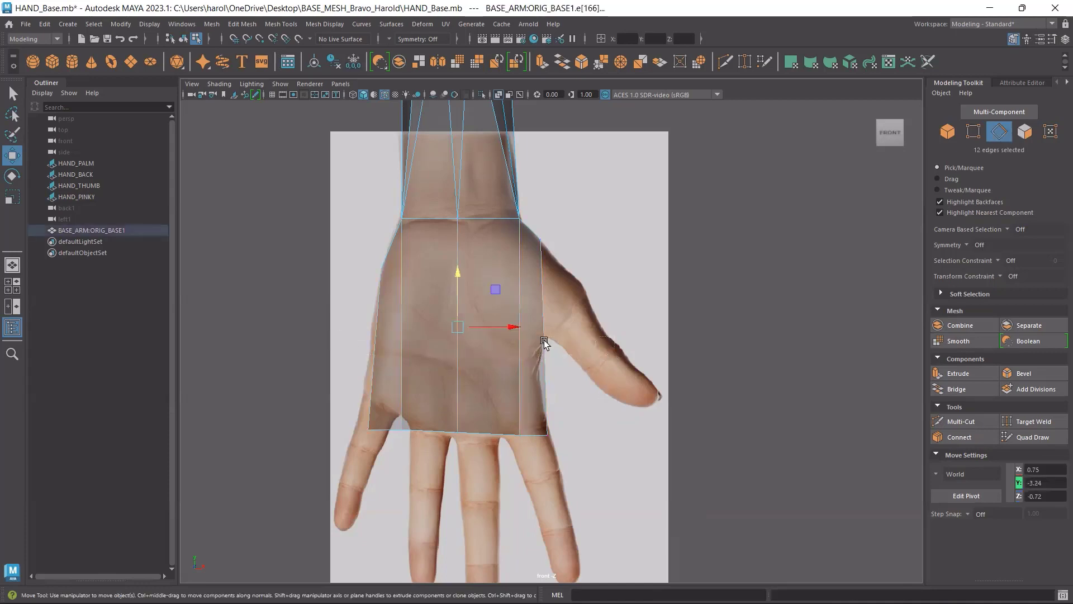
left_click(957, 437)
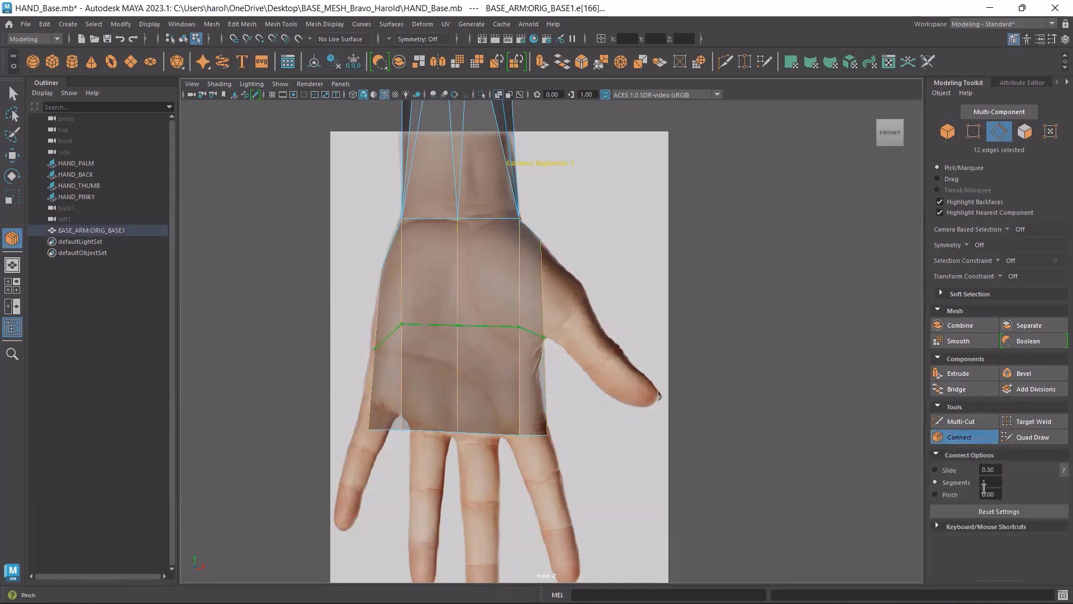
left_click(988, 494)
double_click(999, 482)
type("2")
key("Return")
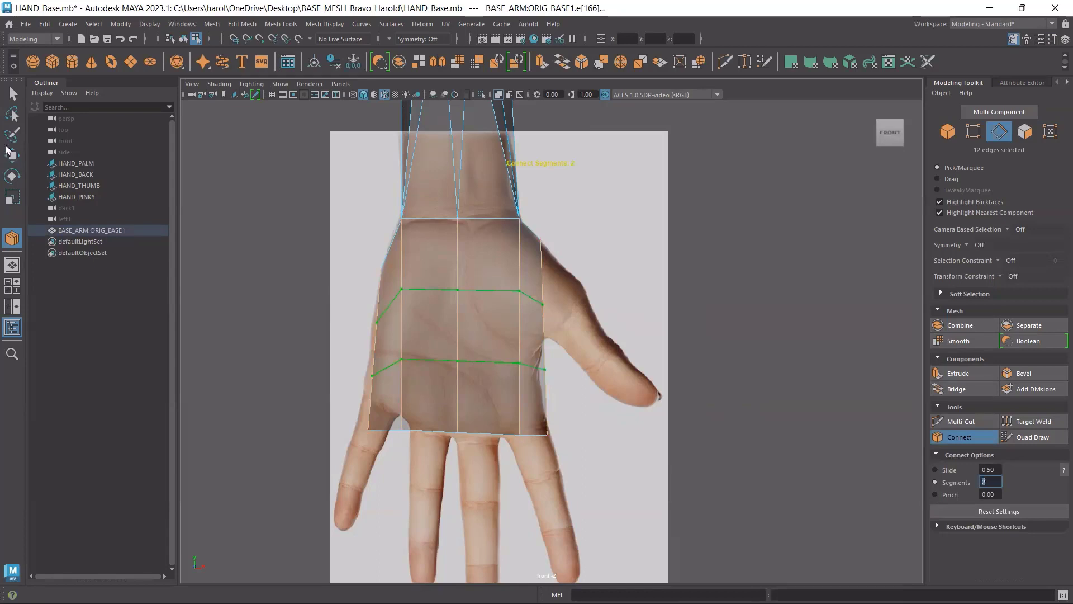
key("w")
left_click(598, 450)
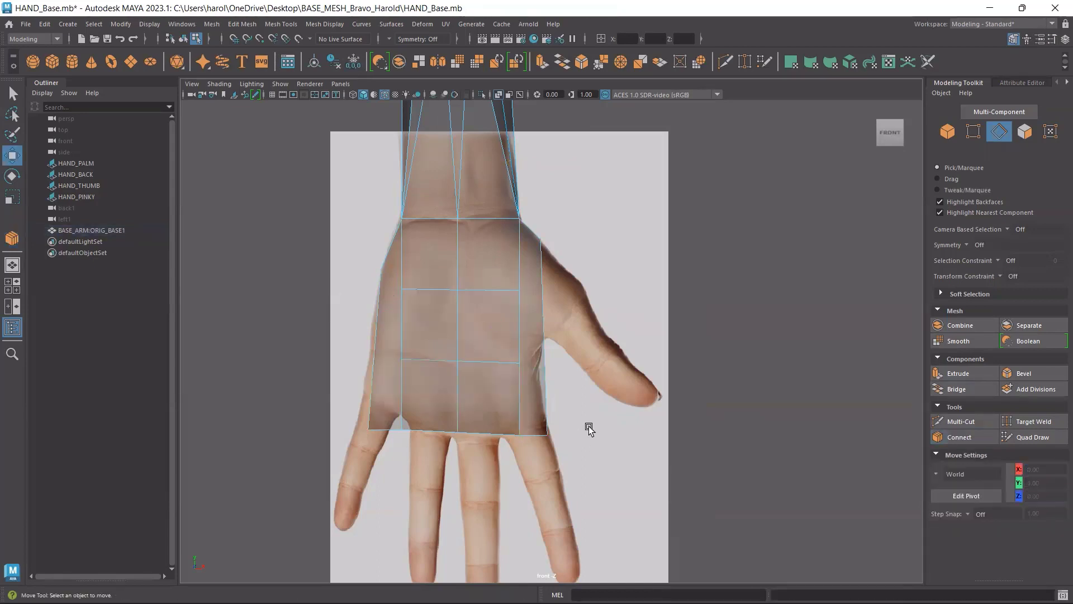
Undo the two connected loops across the palm, try connecting the same edges again, and remove the resulting edges.
scroll(547, 334, "up", 3)
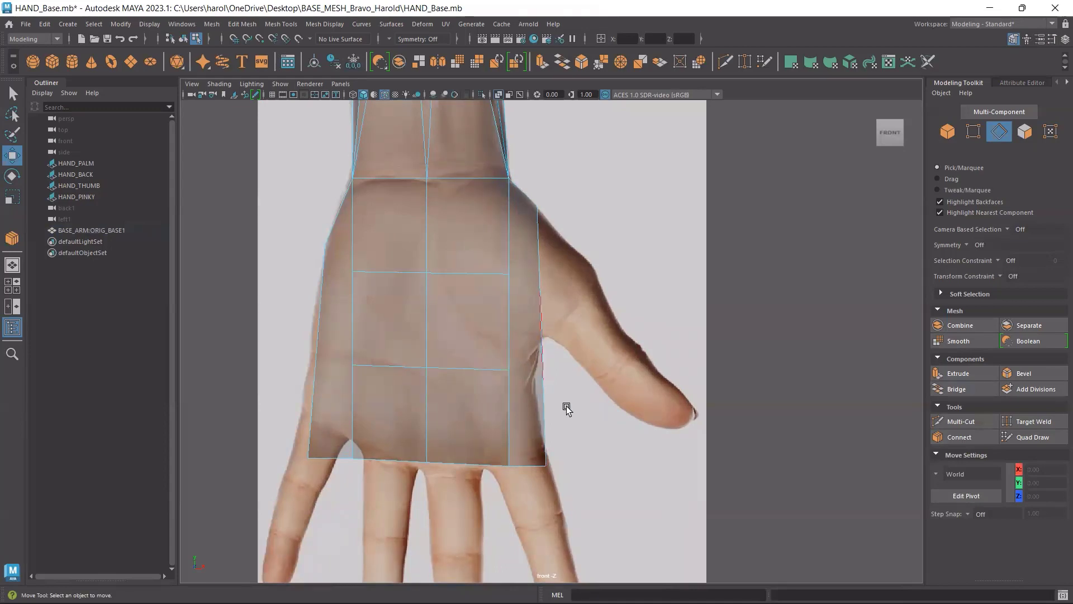
key("ctrl")
key("ctrl")
key("ctrl")
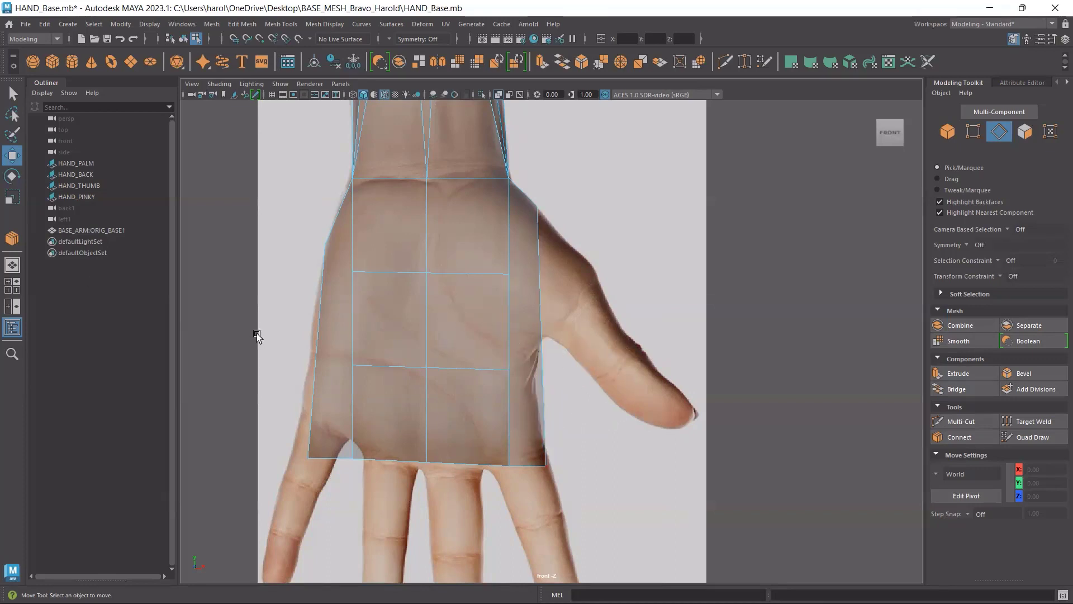
key("ctrl+z")
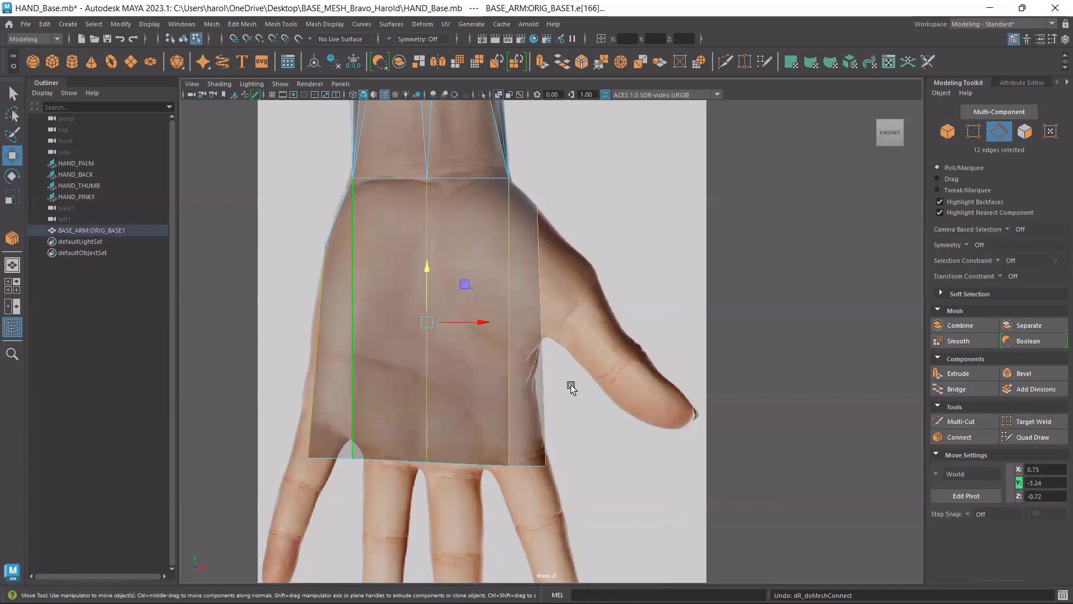
left_click(976, 439)
key("w")
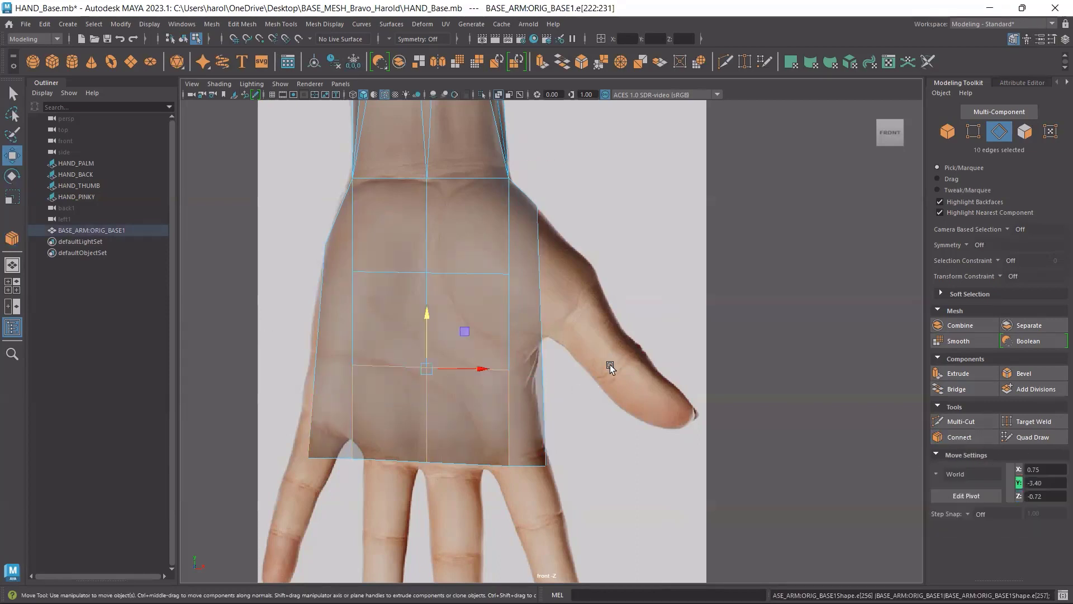
key("Delete")
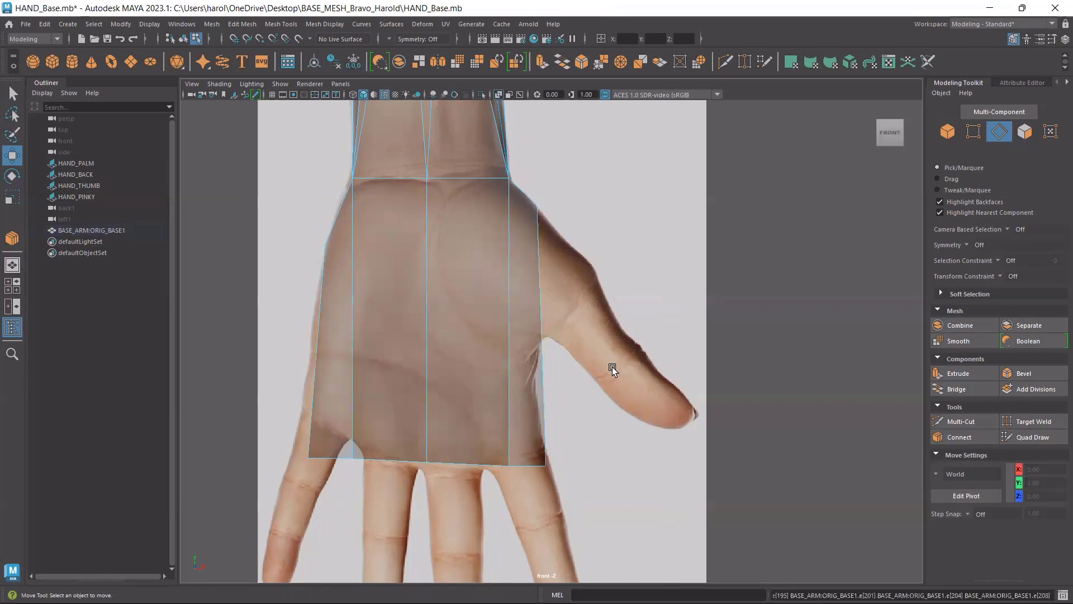
Move the palm block's two thumb-side faces outward along X to about 1.20 in the perspective view.
key("space")
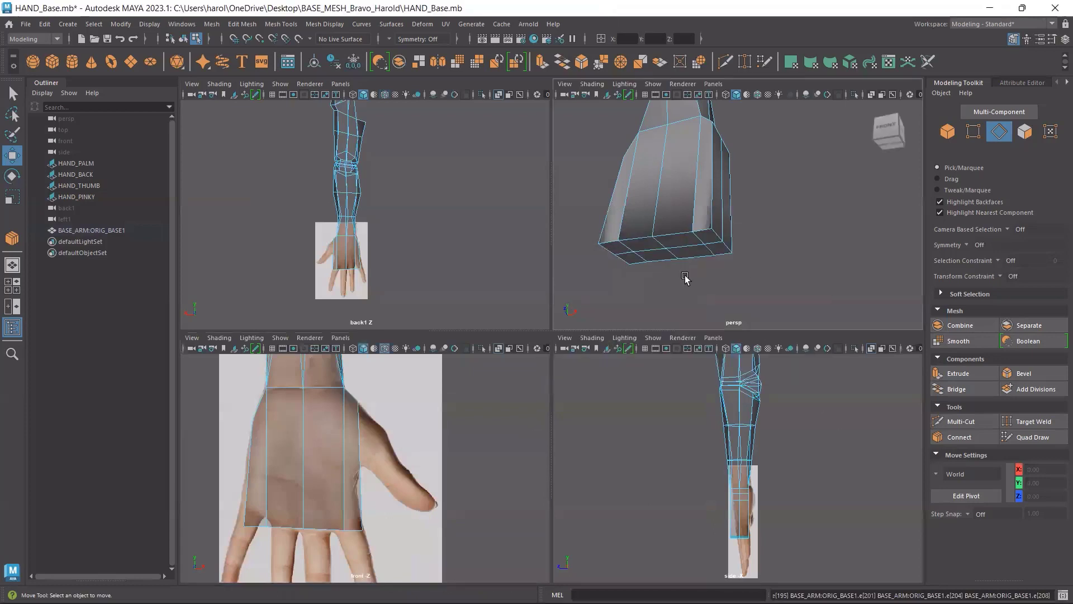
key("space")
left_click_drag(628, 324, 488, 323, "alt")
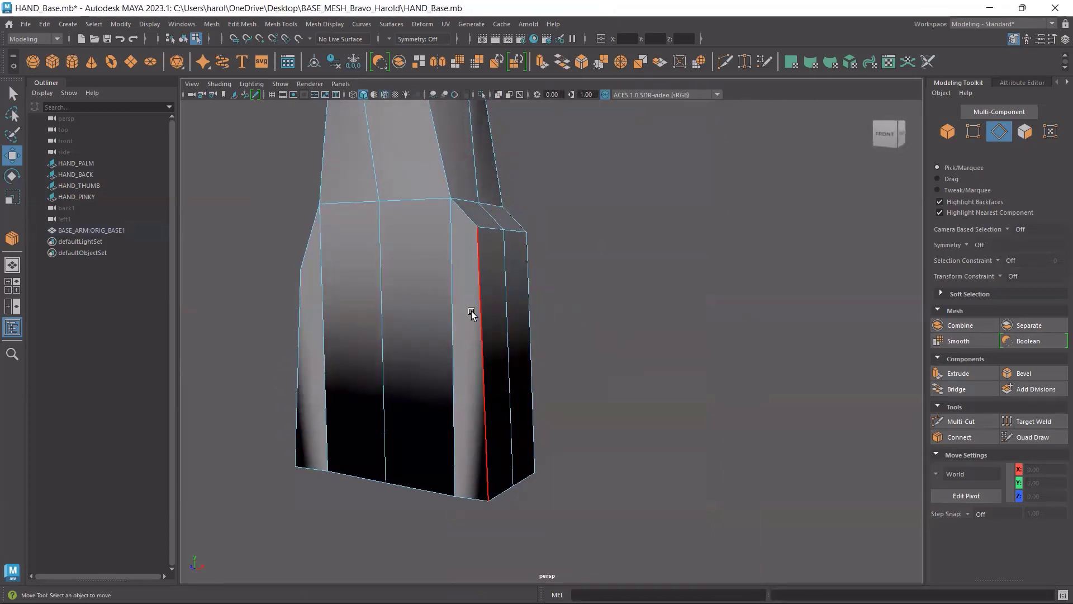
key("F11")
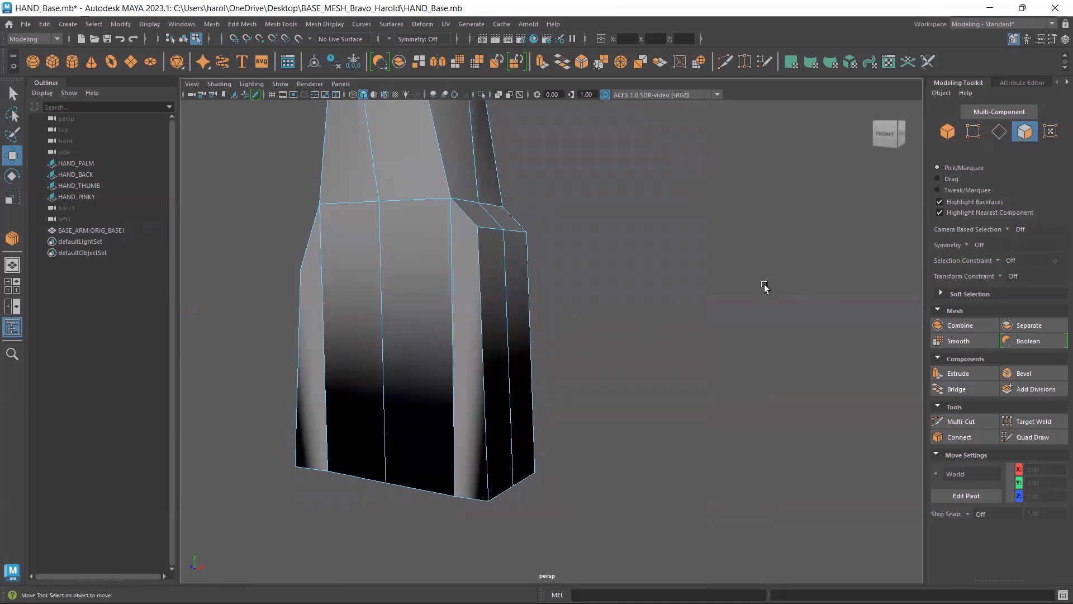
left_click_drag(581, 355, 602, 351, "alt")
left_click_drag(598, 364, 654, 352, "alt")
left_click_drag(582, 349, 543, 368, "alt")
left_click(566, 355)
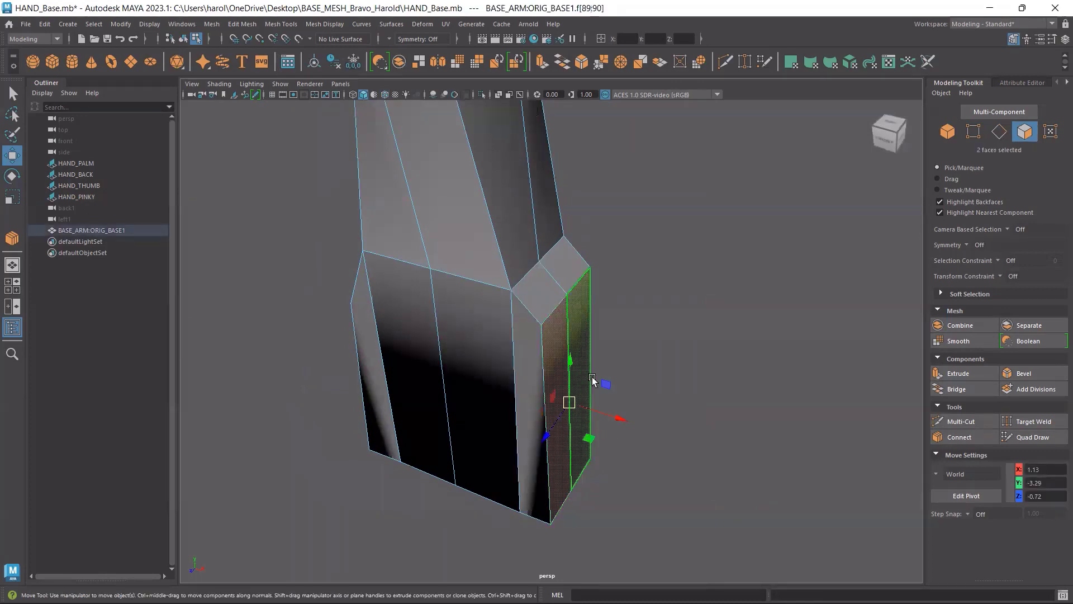
left_click_drag(610, 403, 538, 380)
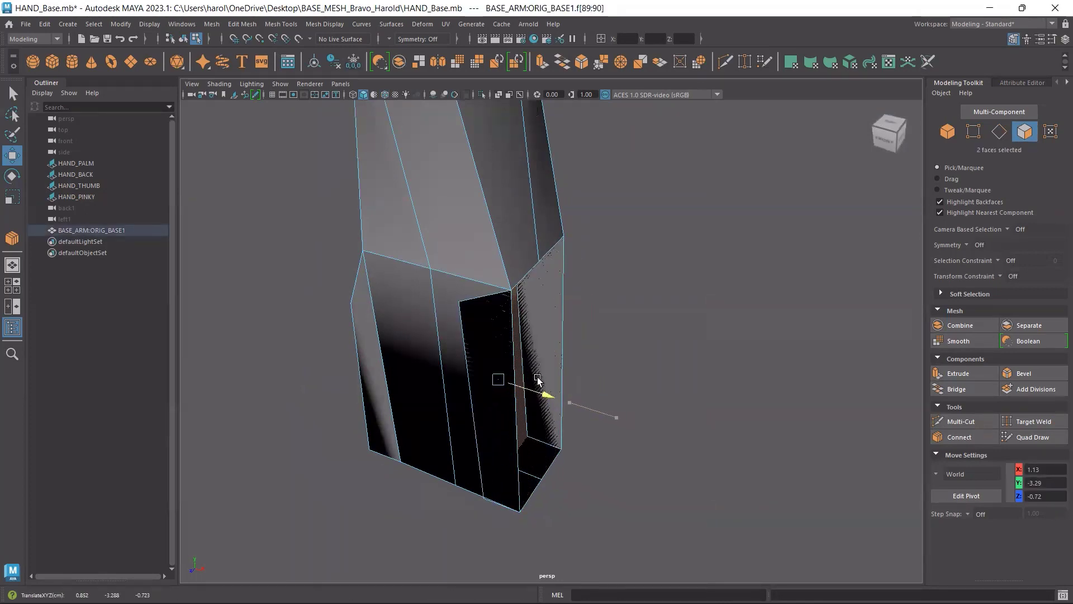
key("ctrl+z")
Try shifting the palm-side face strip next to the thumb side along Z.
left_click(553, 394)
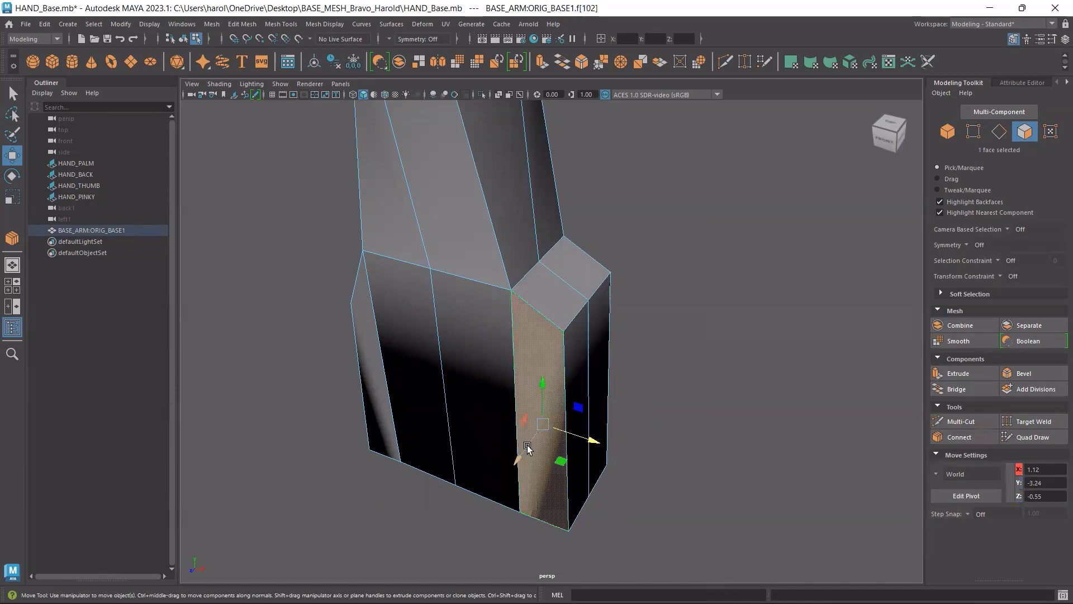
left_click_drag(528, 447, 504, 460)
key("ctrl+z")
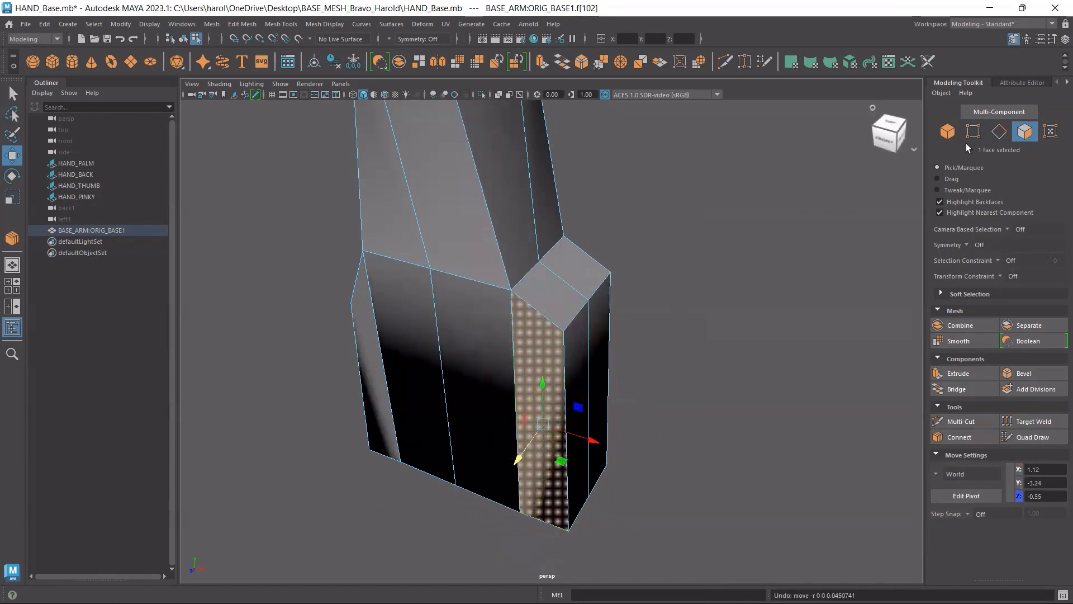
Try moving the thumb-side strip's inner lengthwise edge along Z and its outer corner edge inward along X.
left_click(999, 131)
left_click(513, 341)
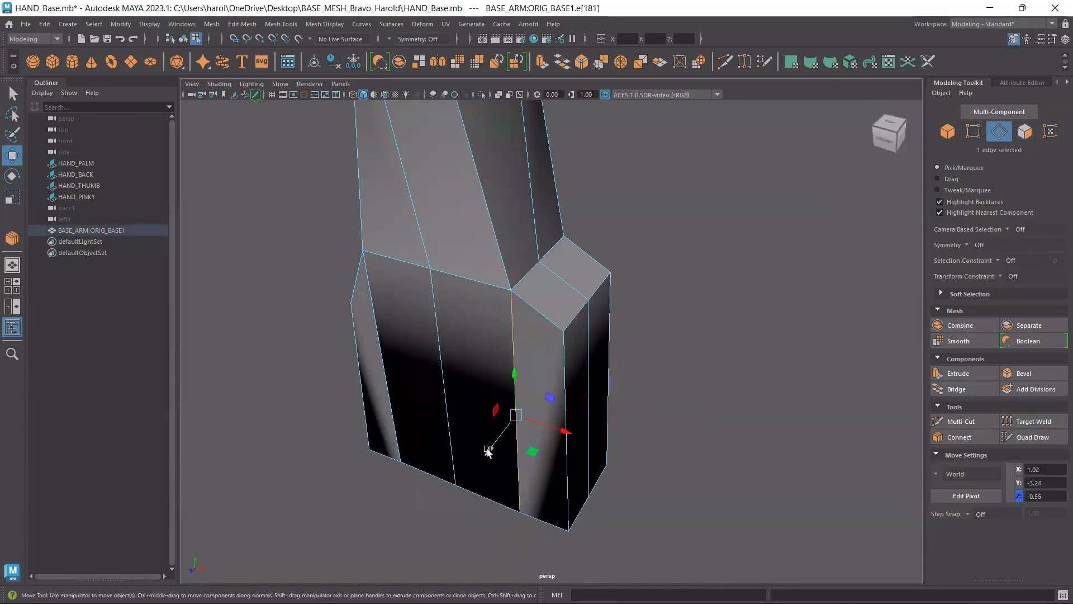
left_click_drag(487, 452, 456, 480)
key("ctrl+z")
left_click(596, 463)
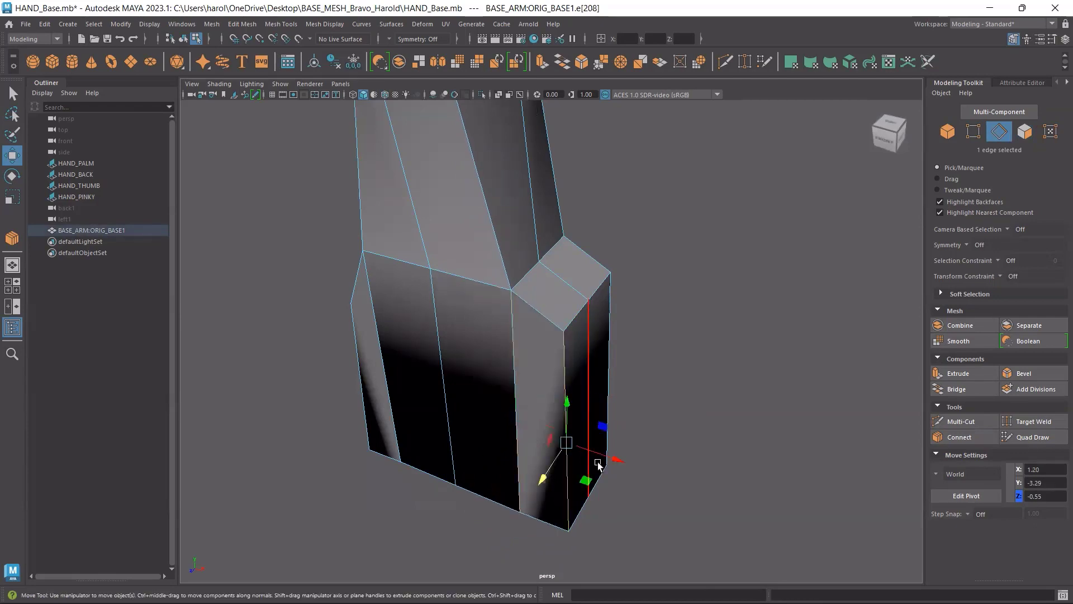
left_click_drag(598, 464, 599, 450)
key("ctrl+z")
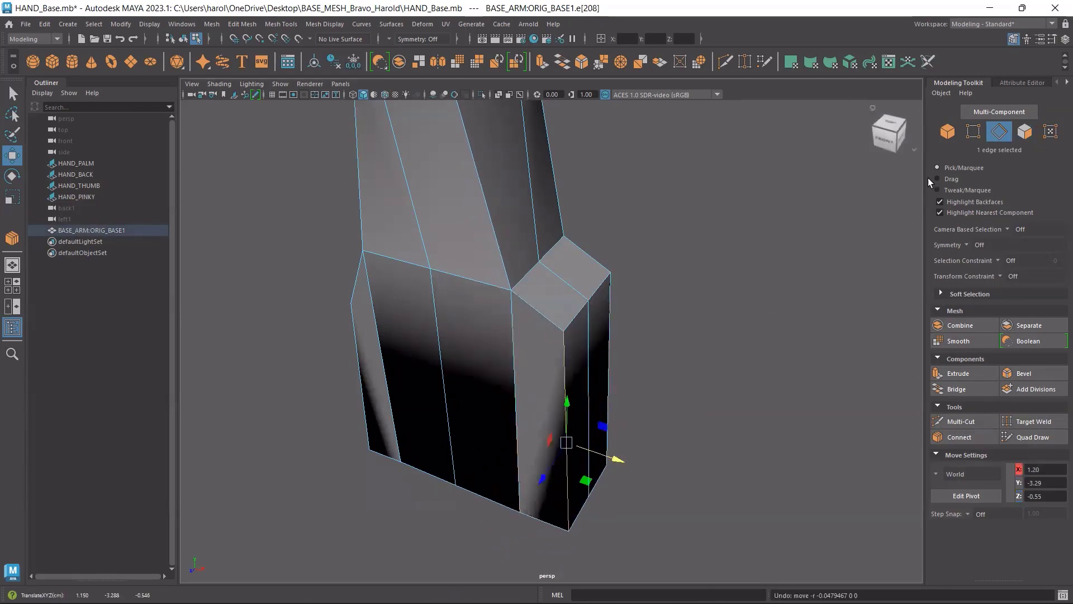
Try moving the palm-side half of the thumb-side wall outward to about X 1.34 and raising the sloped face above it along Y.
left_click(1033, 138)
left_click(581, 459)
left_click_drag(601, 450, 644, 452)
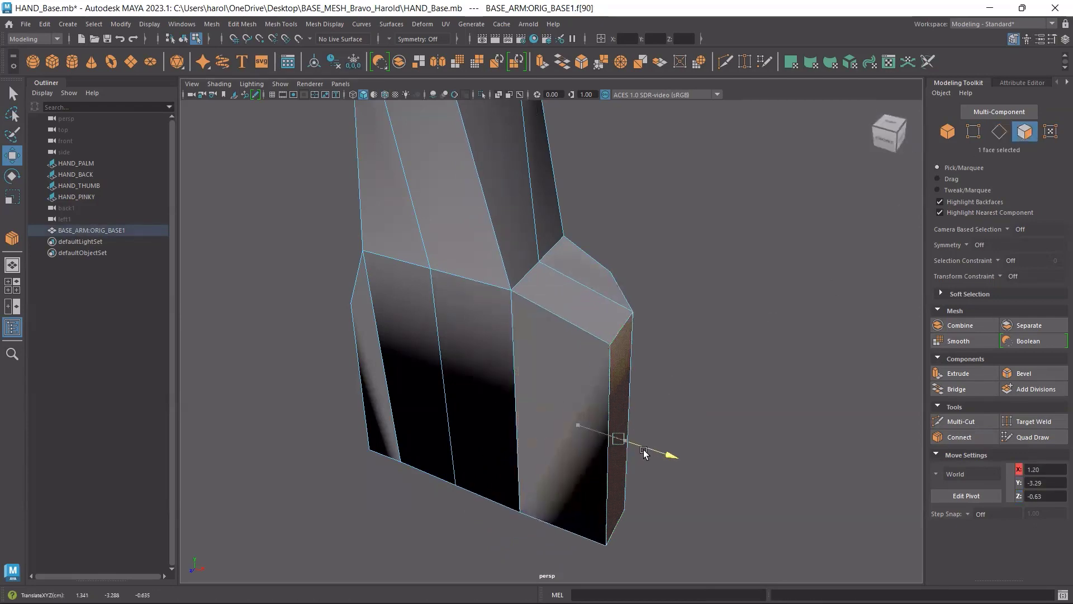
key("ctrl+z")
left_click(553, 283)
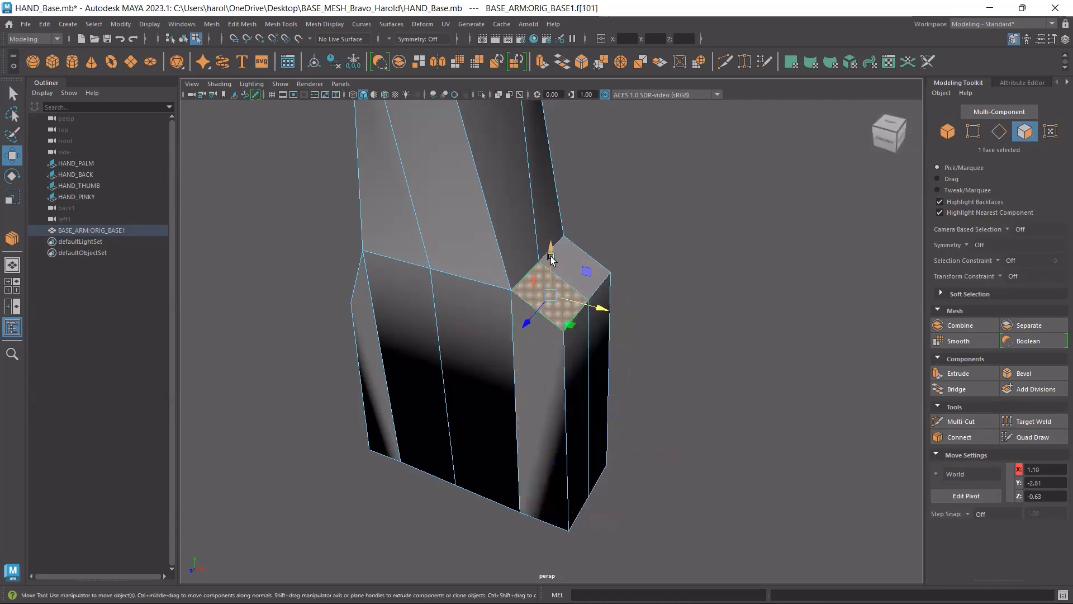
left_click_drag(551, 257, 550, 188)
key("ctrl+z")
Try moving the face strip next to the thumb side on the back of the hand along Z to about -1.04.
left_click_drag(674, 415, 483, 387, "alt")
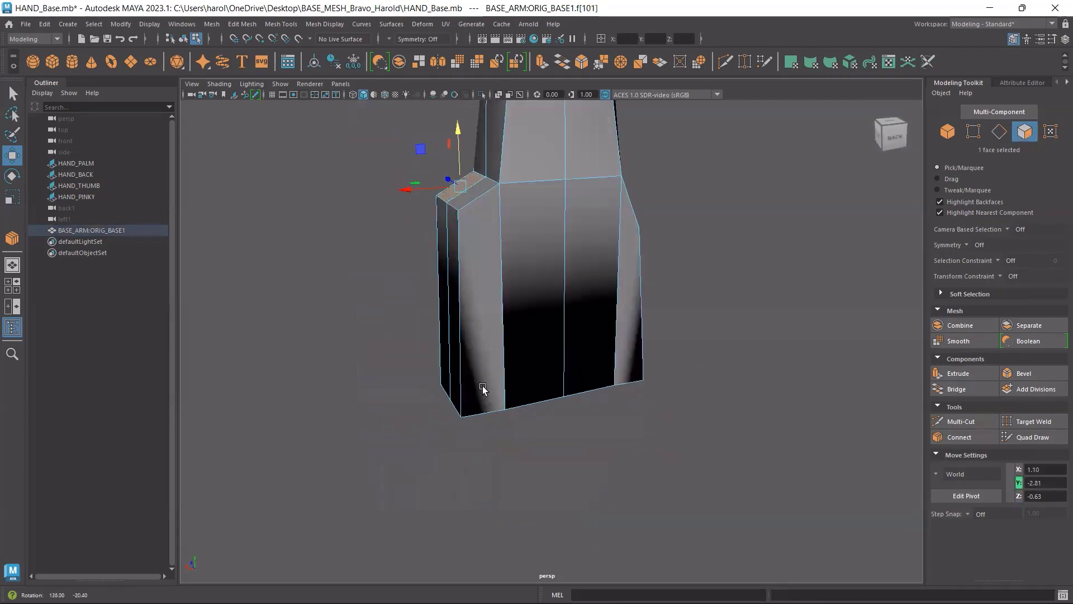
left_click(470, 293)
left_click_drag(464, 341, 497, 373, "alt")
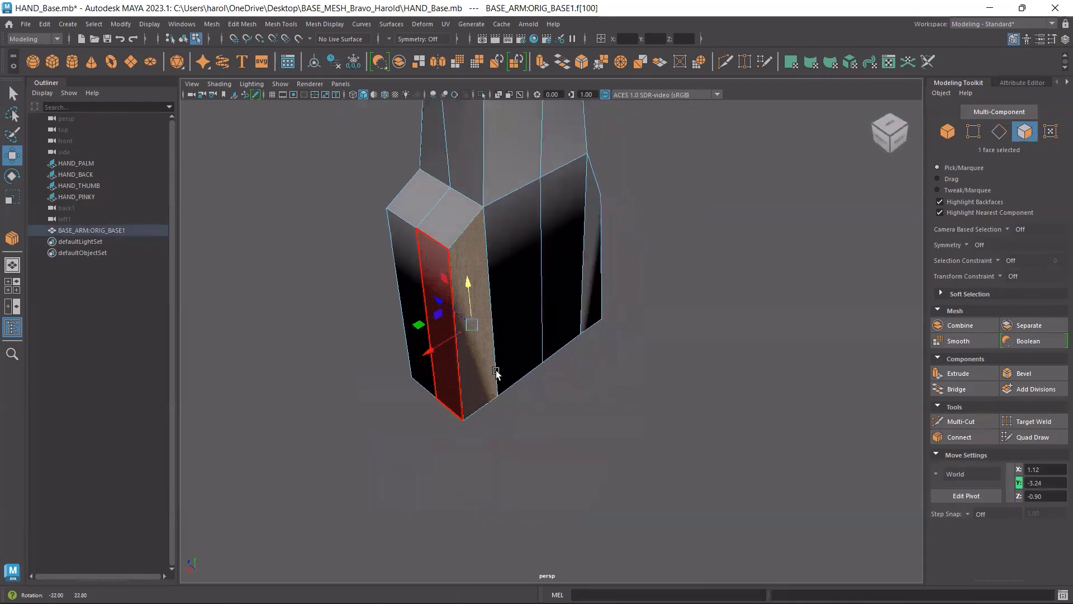
left_click_drag(438, 301, 461, 317)
key("ctrl+z")
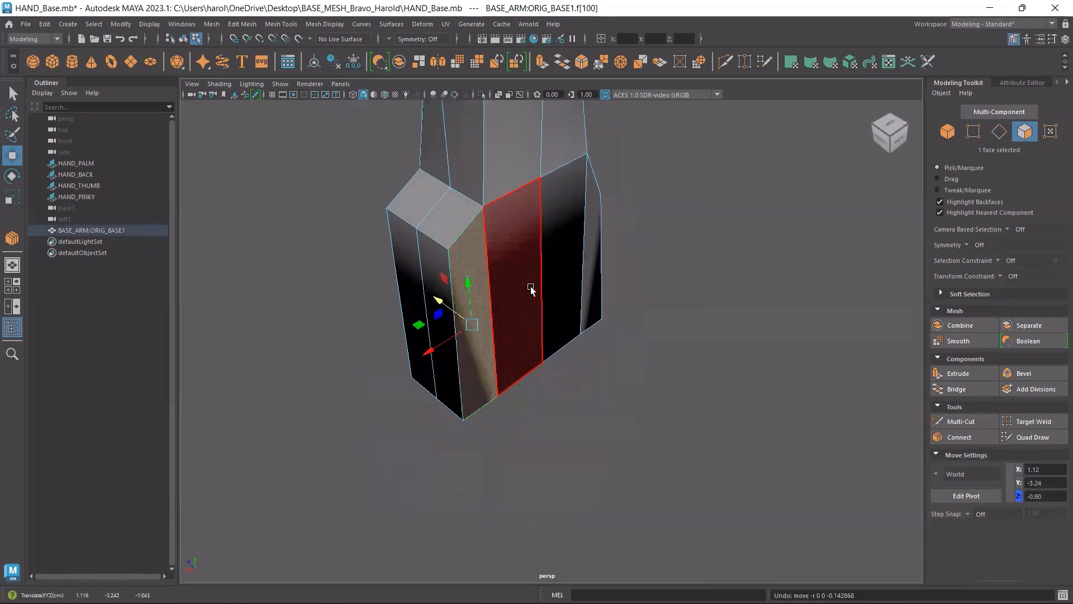
Try to move individual back faces of the hand block along Z, undoing each move.
left_click(530, 288)
left_click_drag(484, 277, 492, 288)
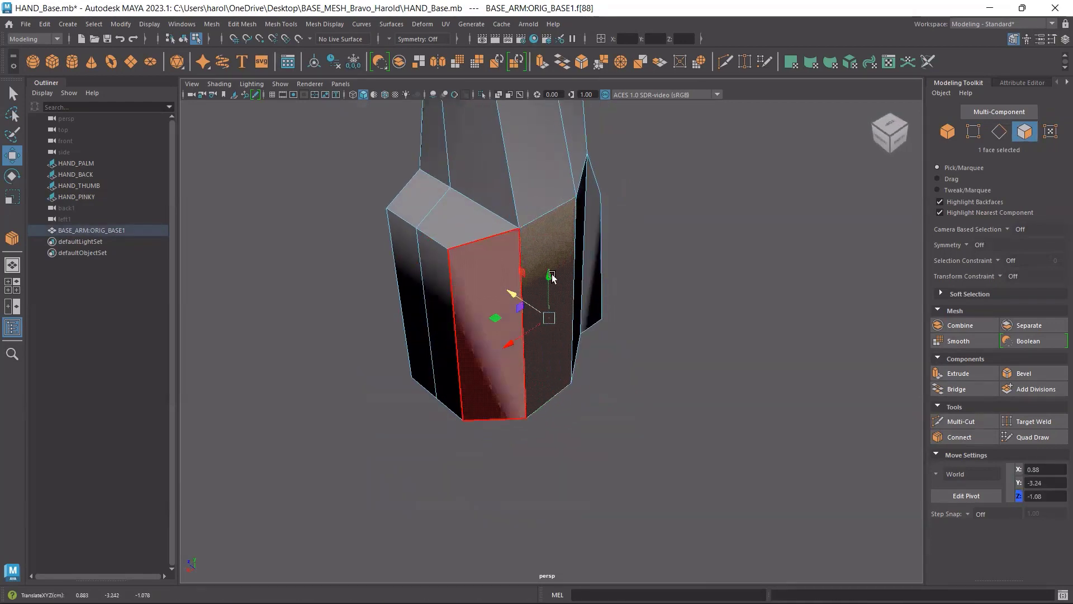
key("ctrl+z")
mouse_move(566, 286)
left_mouse_down("alt")
mouse_move(601, 354)
mouse_move(568, 280)
mouse_move(583, 284)
left_mouse_up("alt")
left_click(568, 277)
key("ctrl+z")
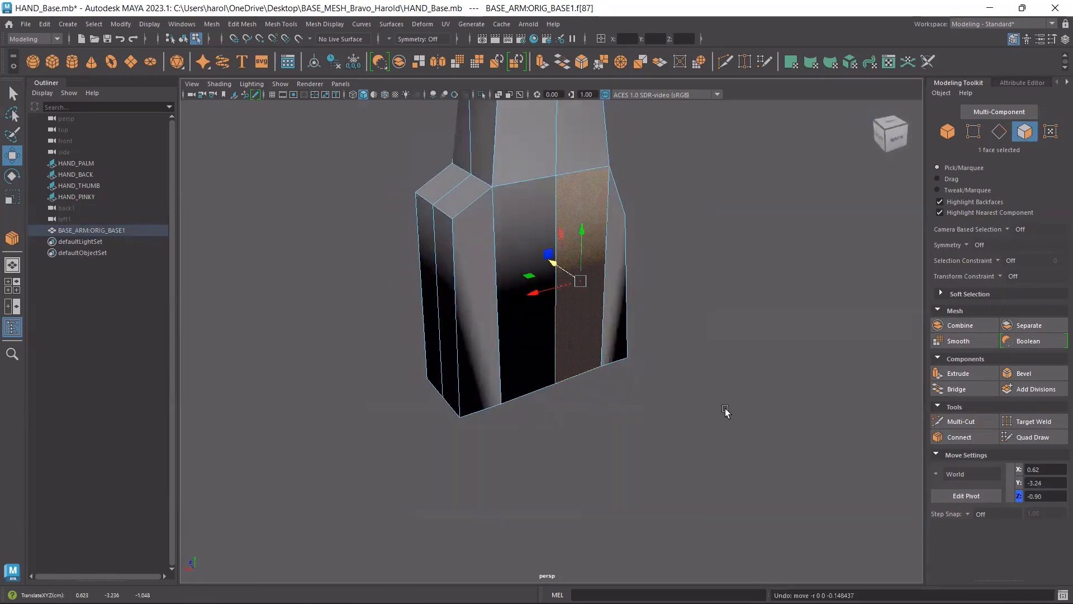
Try to connect the hand block's vertical edges with 2 segments, and undo the added edge loops.
mouse_move(726, 412)
left_mouse_down("alt")
mouse_move(673, 390)
mouse_move(712, 400)
left_mouse_up("alt")
left_click(999, 132)
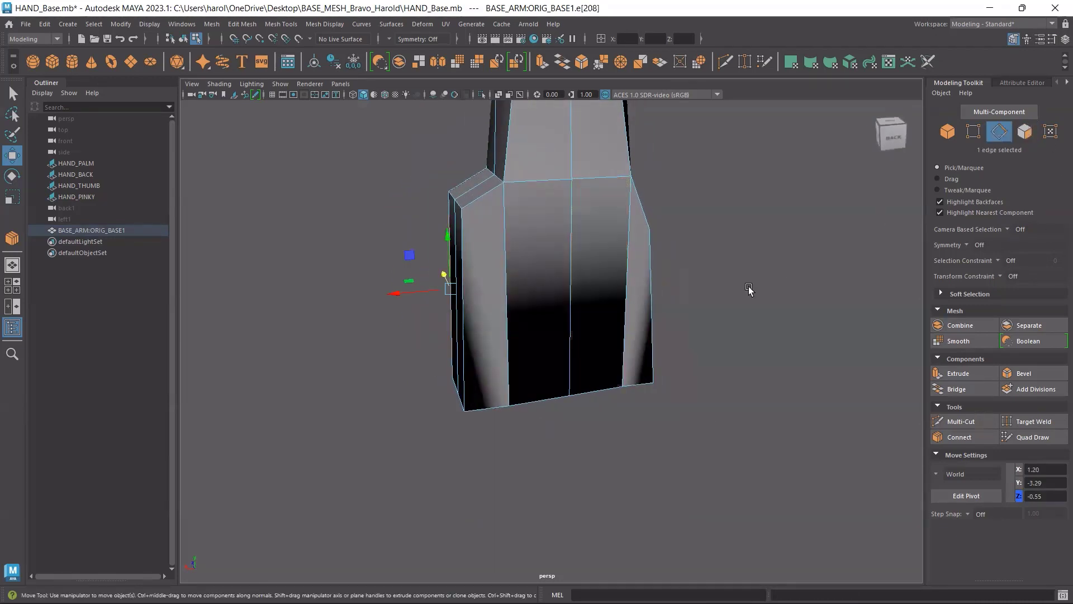
left_click_drag(749, 290, 702, 274, "alt")
left_click_drag(314, 312, 850, 390)
left_click_drag(839, 347, 571, 358, "alt")
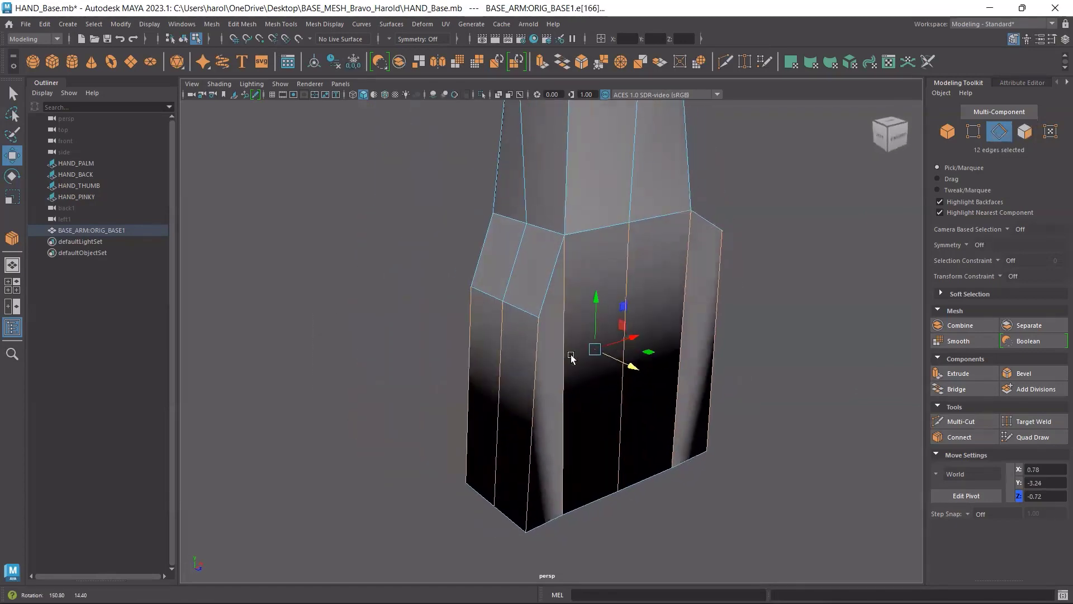
left_click(970, 438)
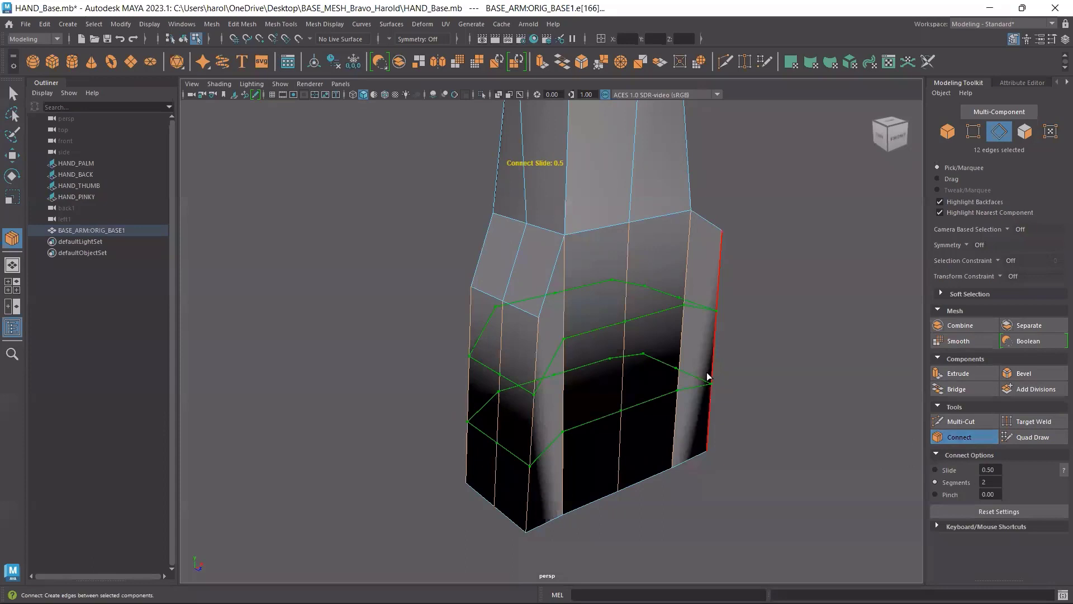
left_click_drag(705, 375, 604, 311, "alt")
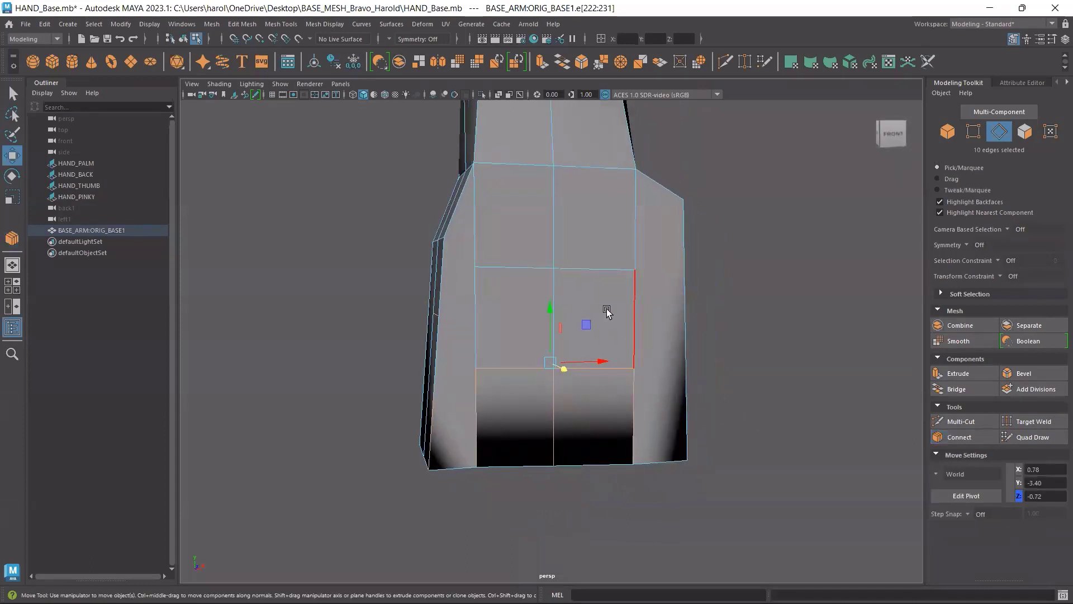
key("ctrl+z")
left_click(678, 336)
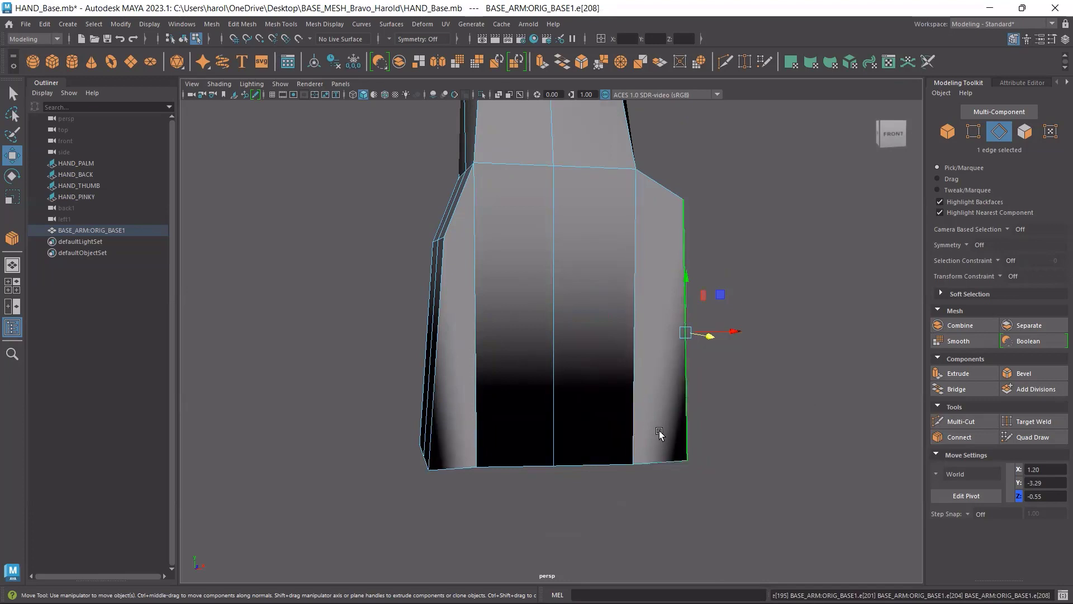
mouse_move(659, 433)
left_mouse_down("alt")
mouse_move(658, 397)
mouse_move(663, 426)
mouse_move(648, 430)
left_mouse_up("alt")
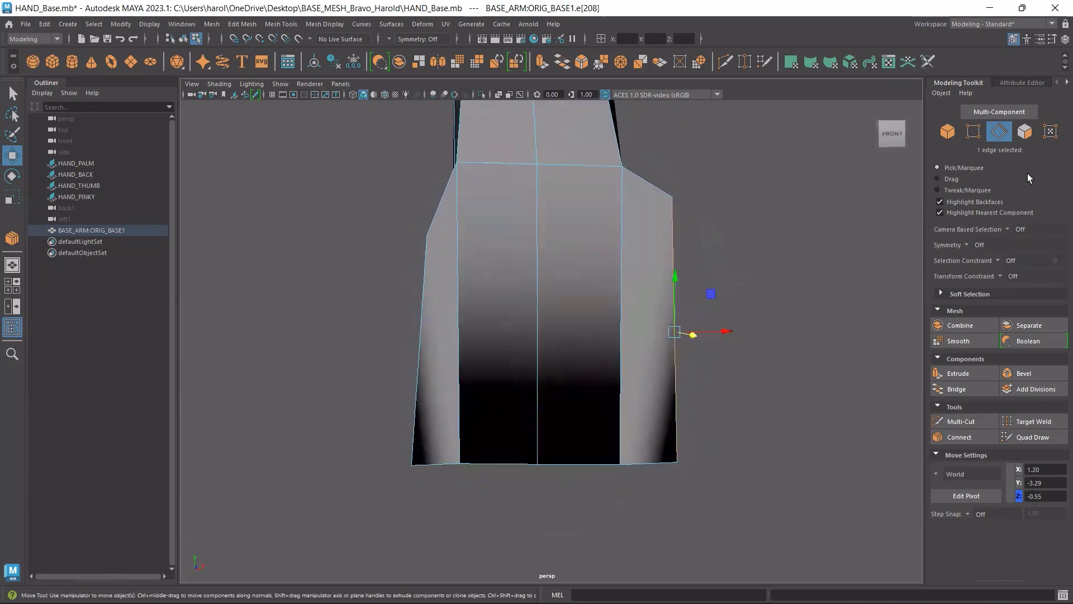
Delete all faces of the hand block below the wrist, including the slanted faces left at the thumb side.
left_click(1025, 132)
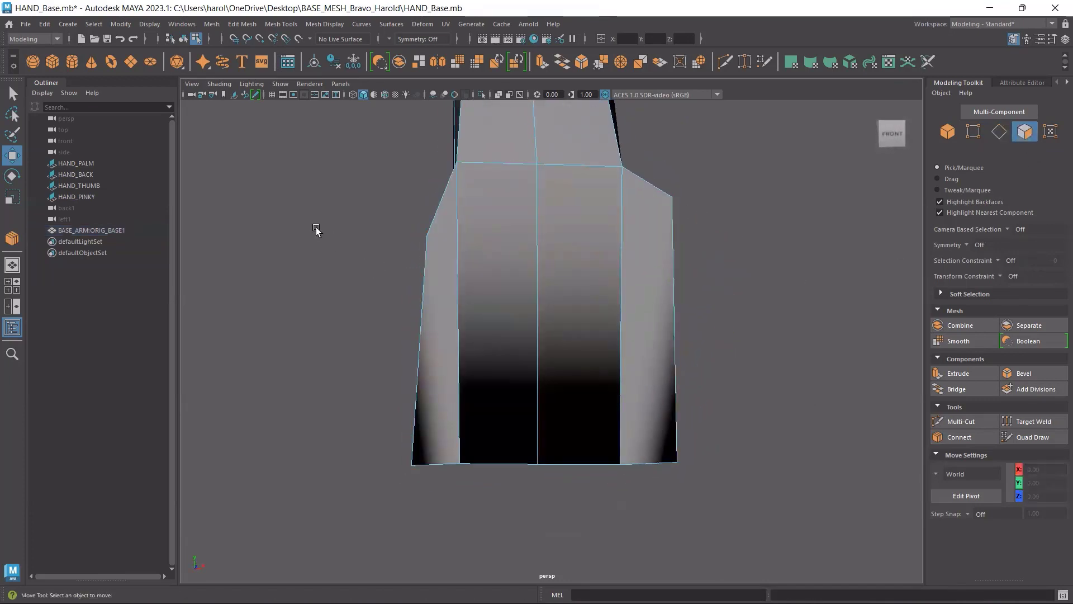
left_click_drag(327, 231, 717, 418, "alt")
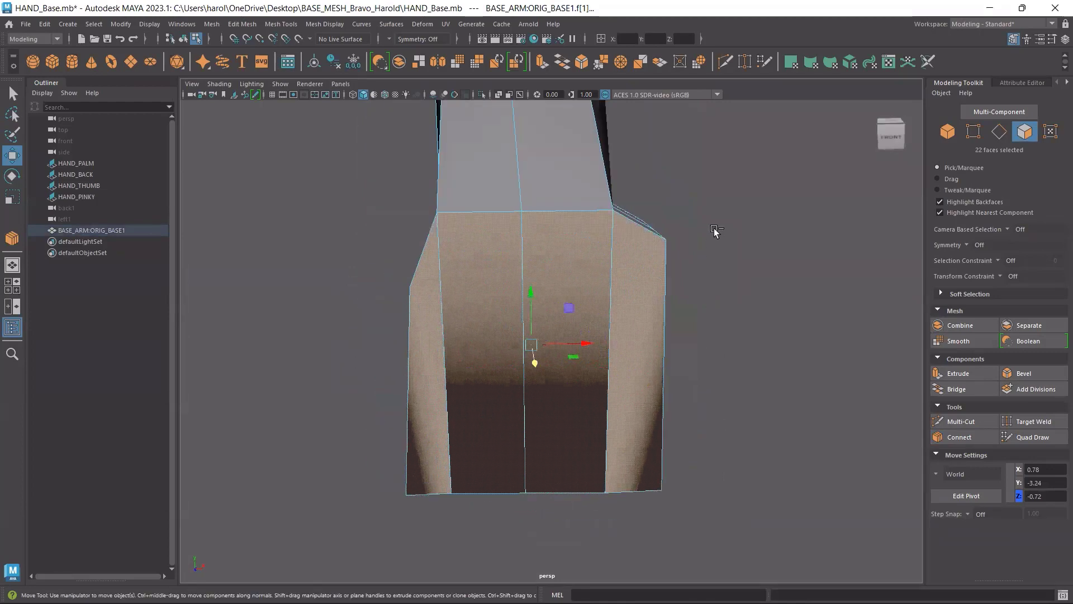
left_click_drag(711, 191, 632, 331, "shift")
left_click(630, 333, "shift")
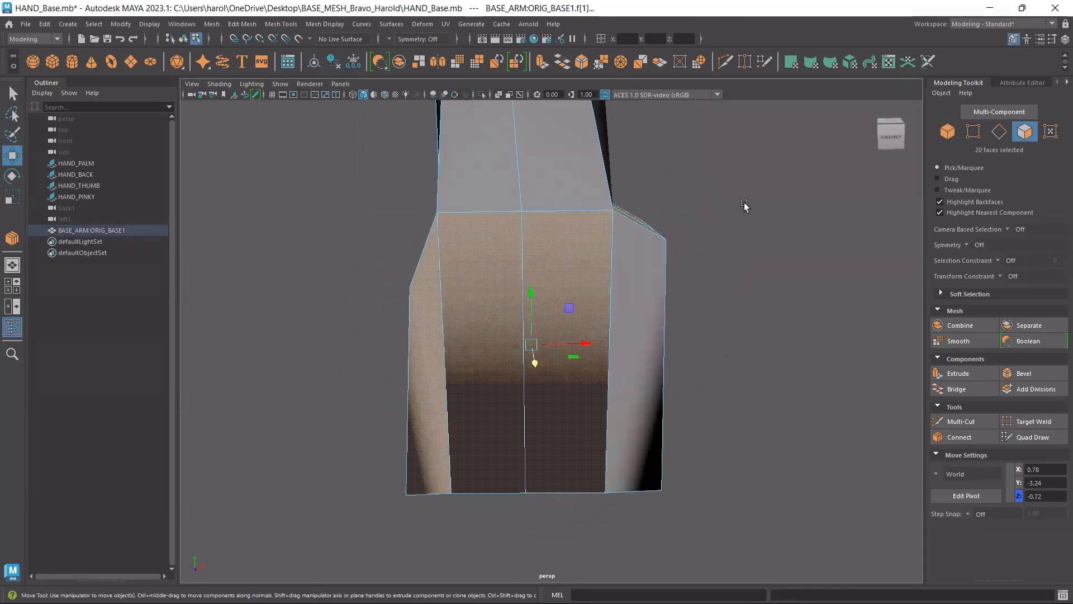
left_click(716, 352)
left_click_drag(342, 534, 794, 262)
left_click_drag(776, 333, 581, 334, "alt")
key("Delete")
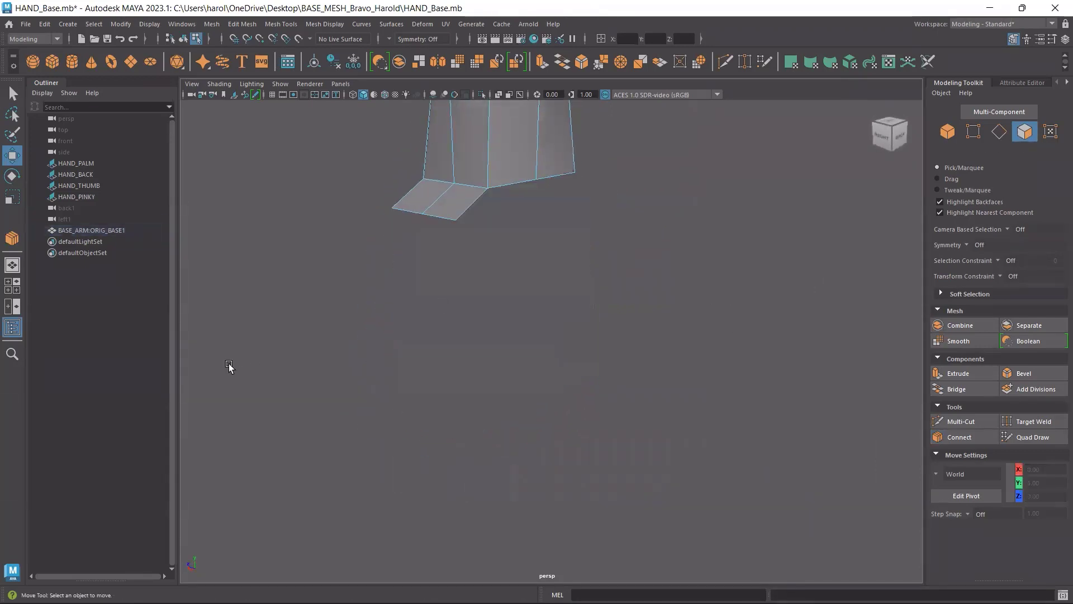
left_click_drag(233, 331, 469, 209)
key("Delete")
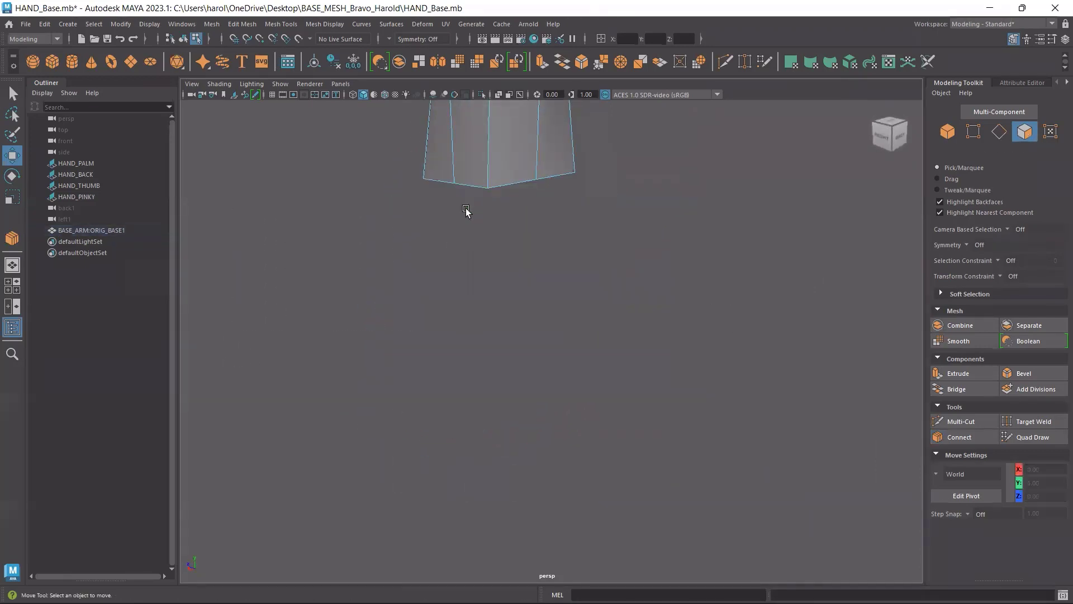
Try to move single edges around the open wrist border along Z and X, undoing each move.
left_click_drag(540, 289, 536, 245, "alt")
key("F10")
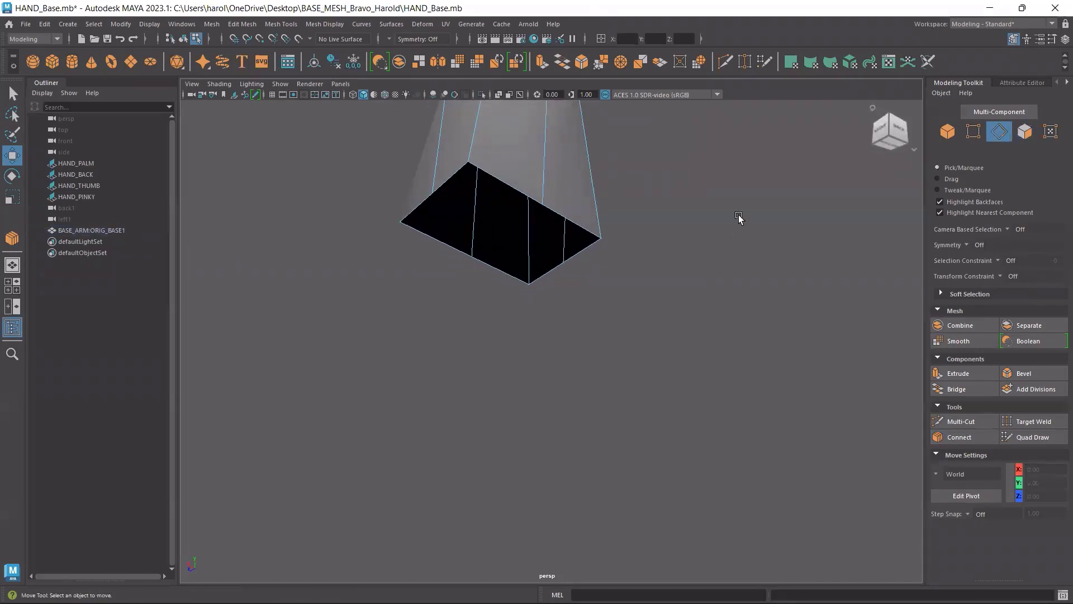
left_click(508, 189)
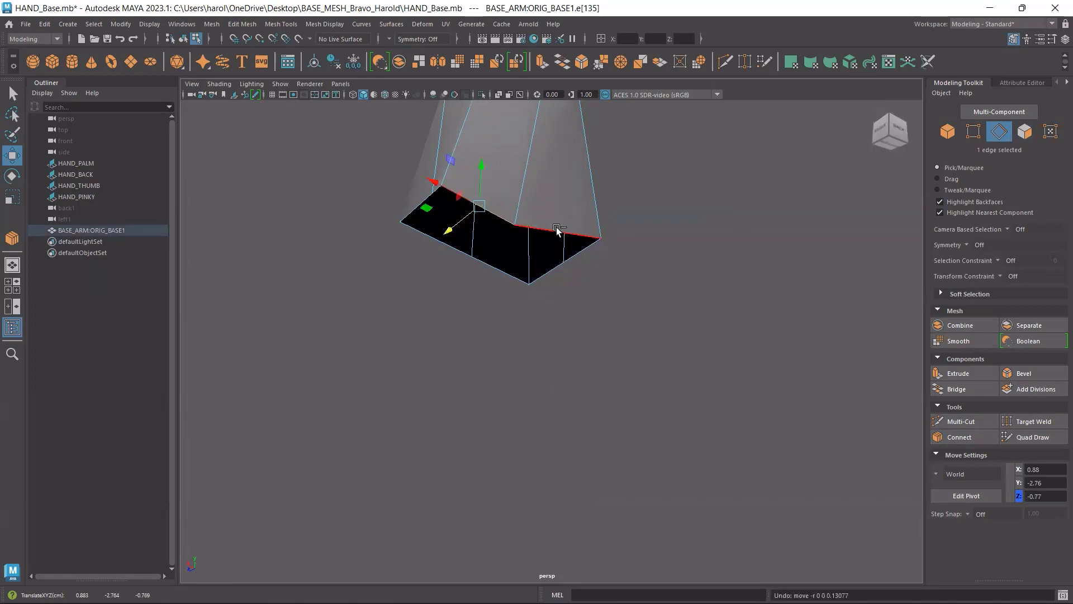
left_click(558, 228)
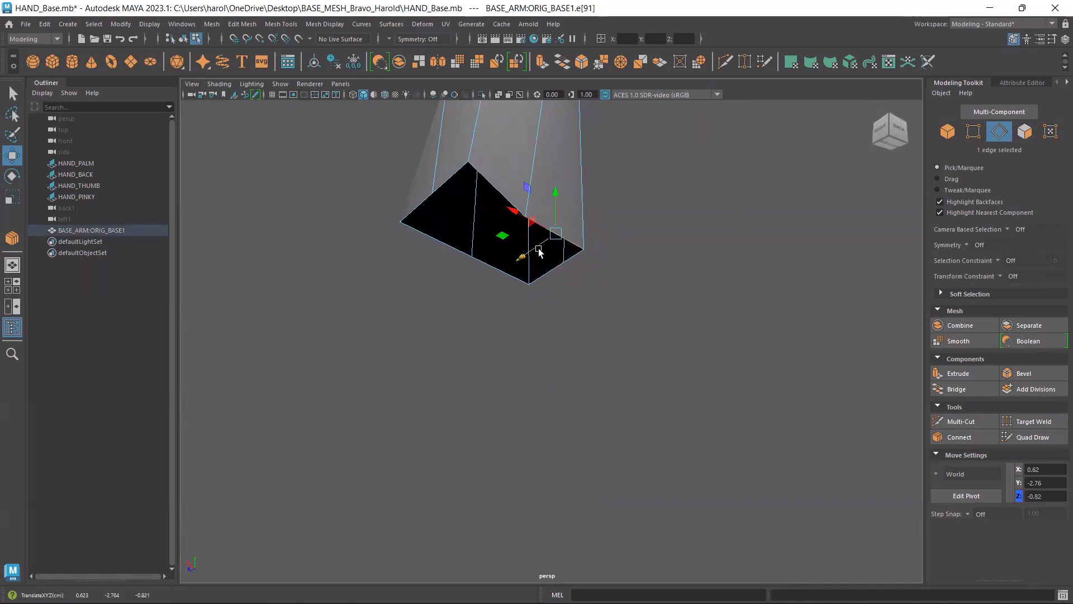
left_click(558, 244)
left_click_drag(559, 246, 433, 250)
left_click(529, 254)
left_click(487, 280)
left_click(439, 239)
key("ctrl+z")
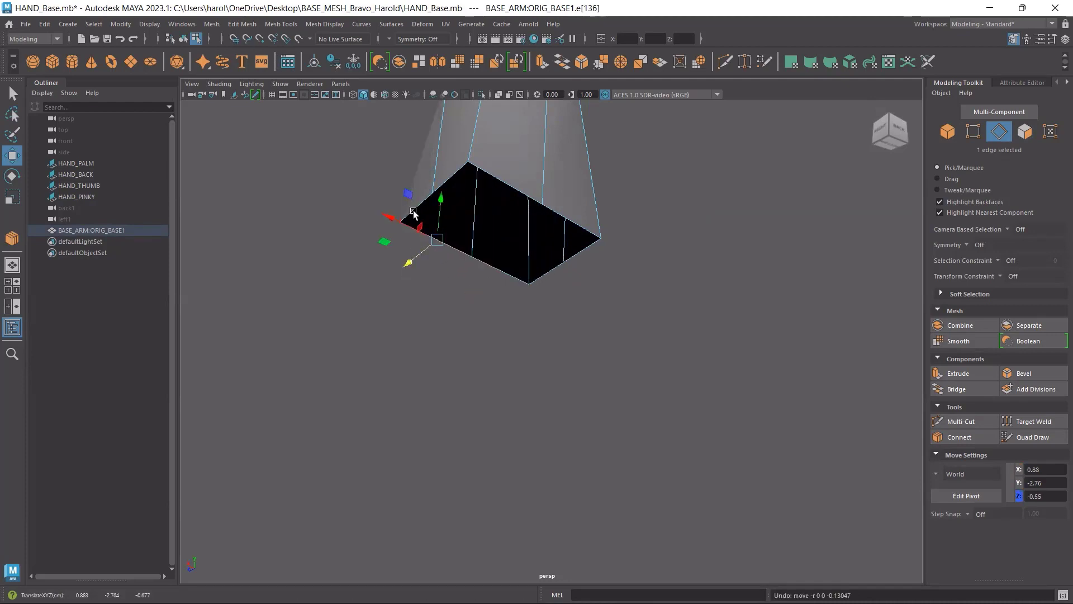
left_click(423, 202)
mouse_move(374, 184)
left_mouse_down()
mouse_move(414, 203)
mouse_move(376, 183)
left_mouse_up()
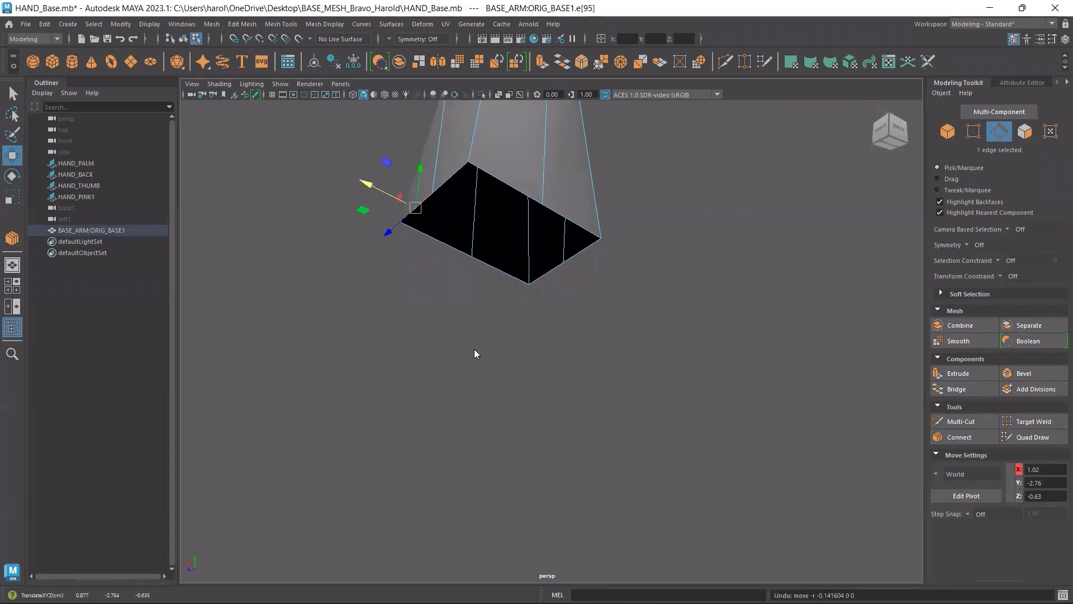
Try to move a single wrist border edge down over the palm in the front view, and undo the move.
key("space")
key("space")
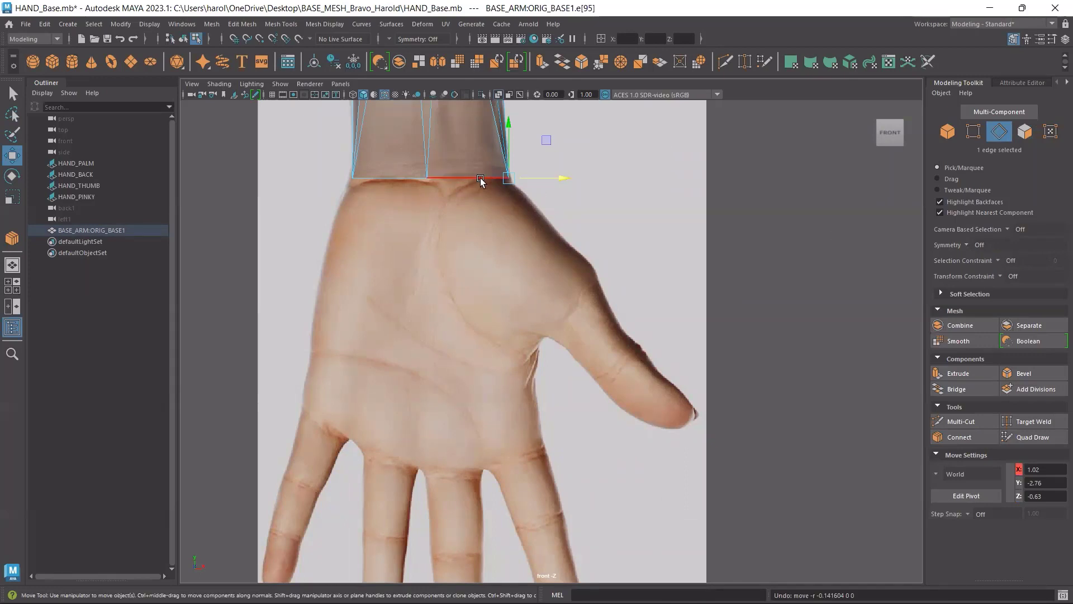
left_click(478, 144)
left_click_drag(469, 128, 452, 239)
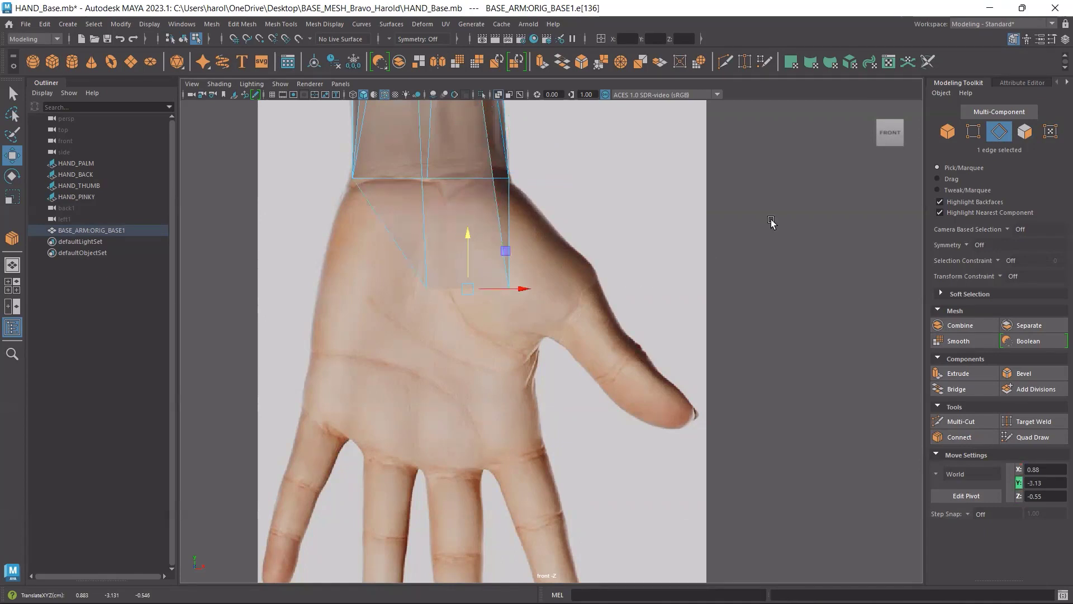
key("space")
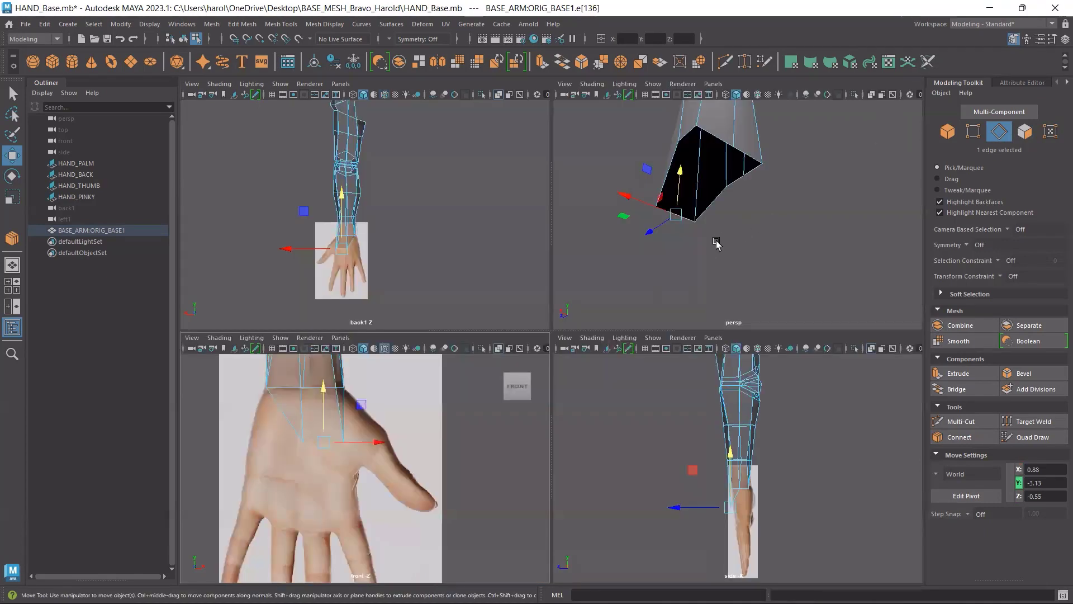
left_click_drag(713, 242, 722, 273, "alt")
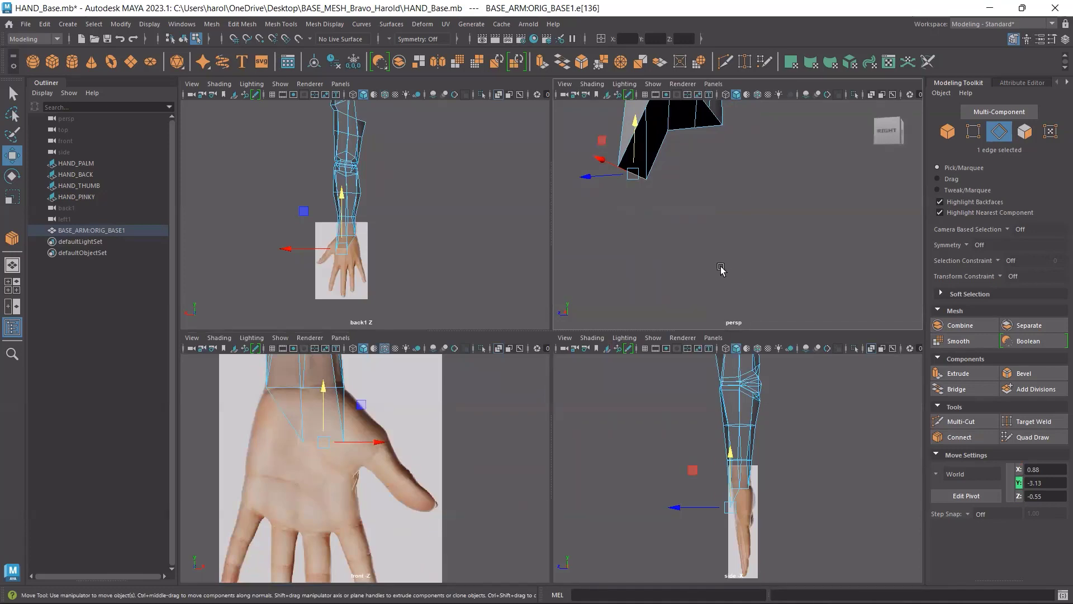
key("ctrl+z")
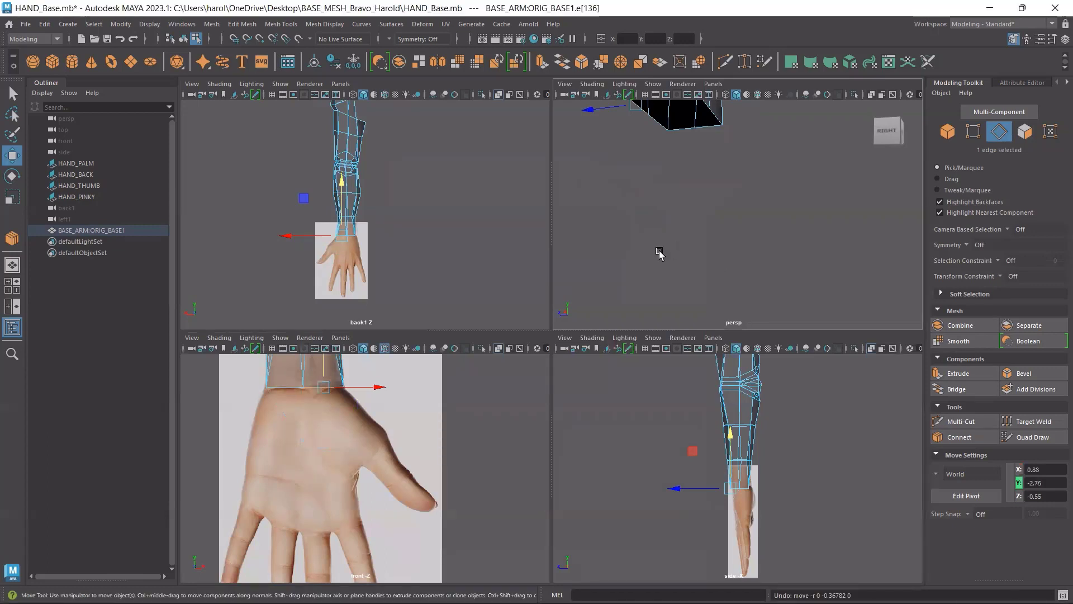
Extrude the whole open edge loop at the wrist straight down over the palm image to just above the finger bases.
key("space")
middle_click_drag(622, 270, 645, 355, "alt")
double_click(503, 242)
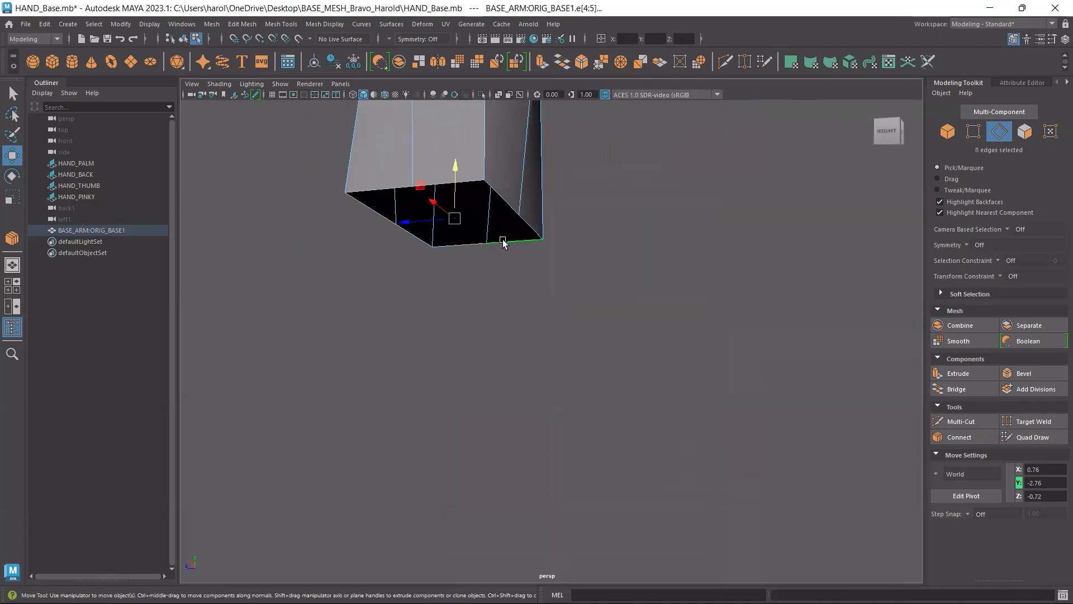
left_click_drag(453, 170, 458, 131, "shift")
key("ctrl+z")
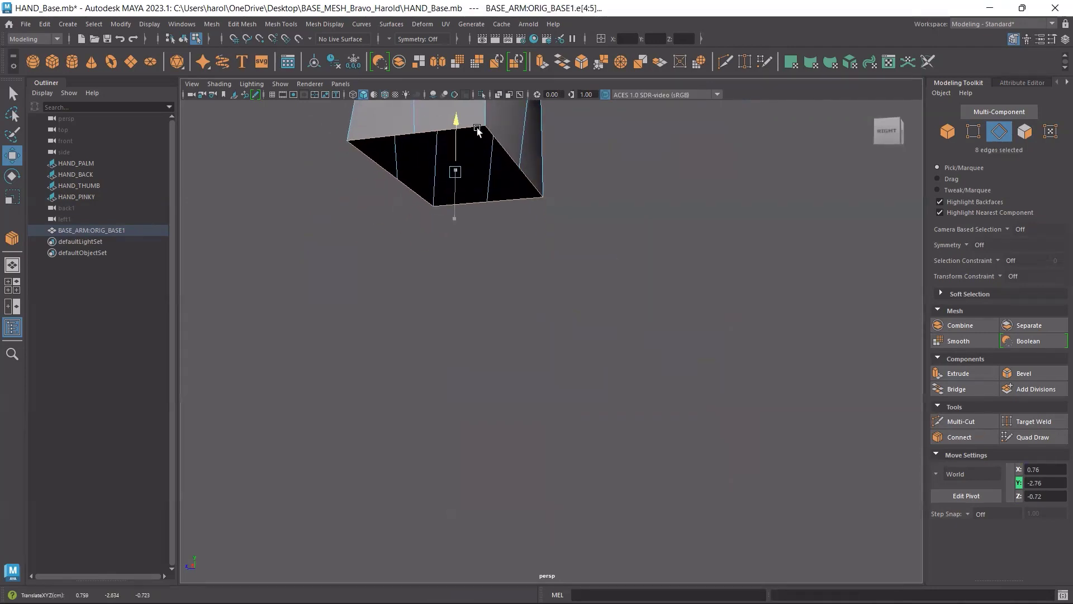
key("ctrl+z")
key("space")
key("space")
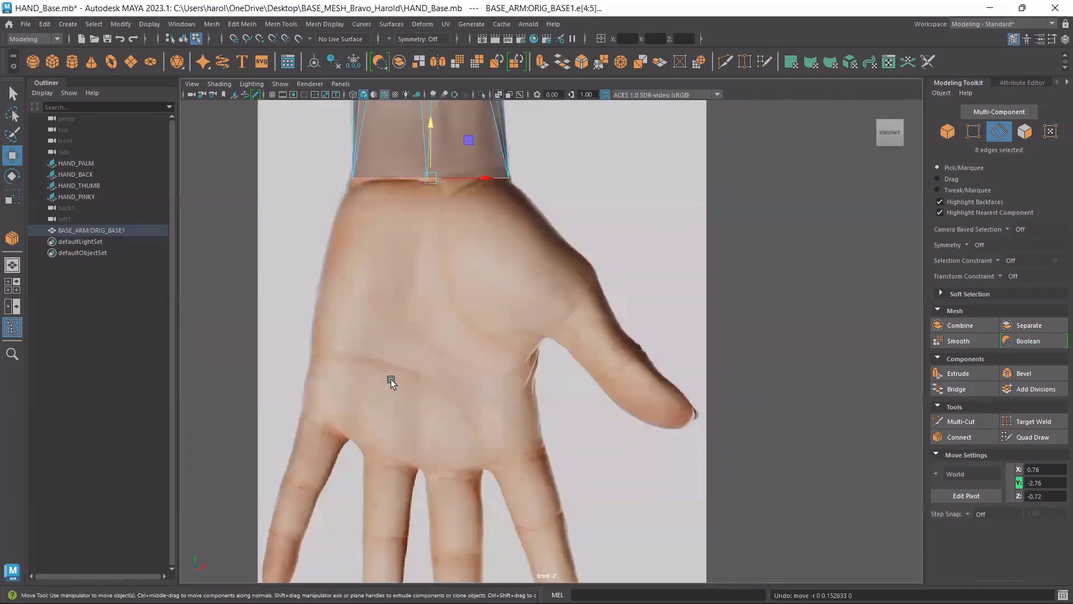
left_click_drag(432, 124, 429, 407, "shift")
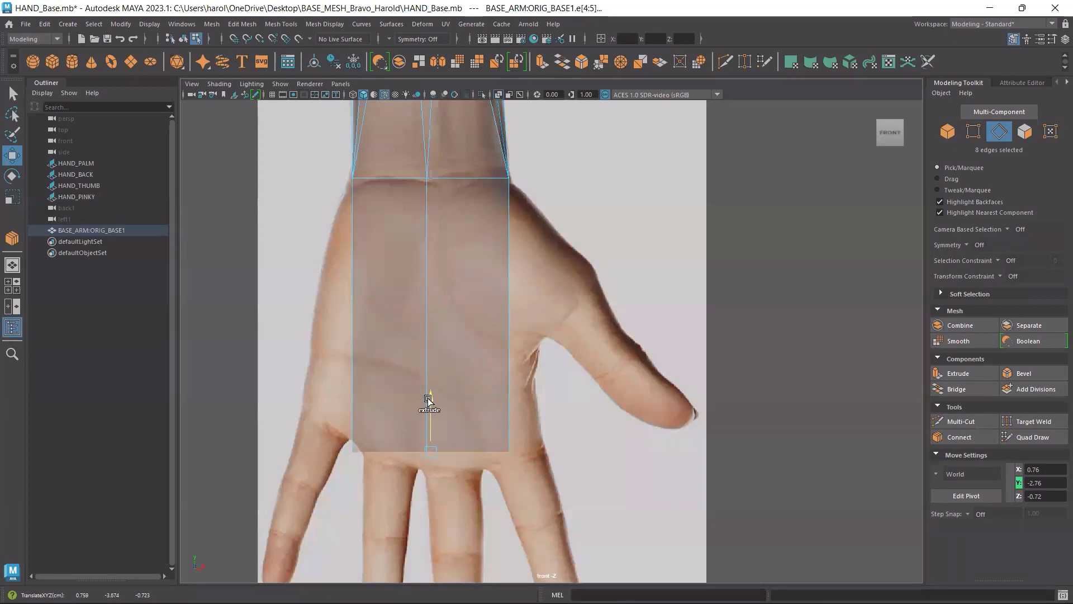
left_click(625, 463)
key("space")
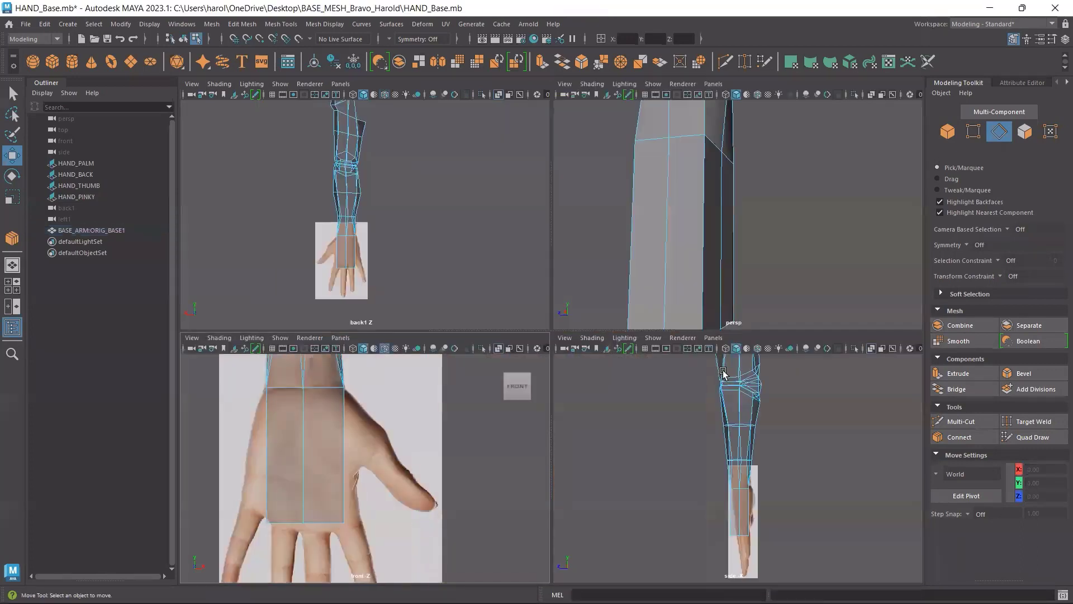
Try to move one thumb-side face of the extruded palm along X, and undo the move.
key("F11")
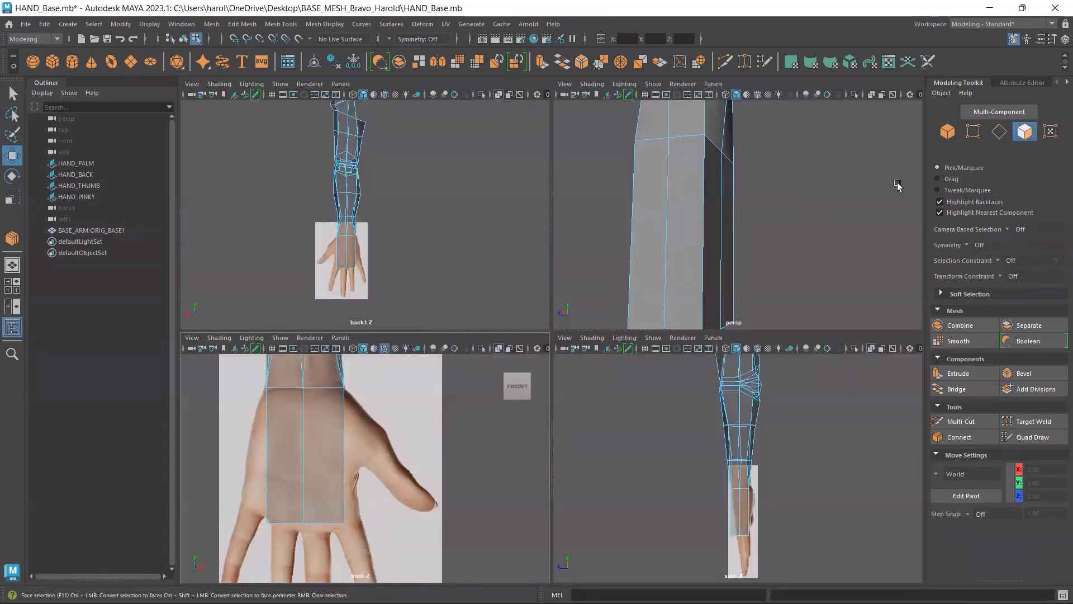
left_click(684, 223)
key("space")
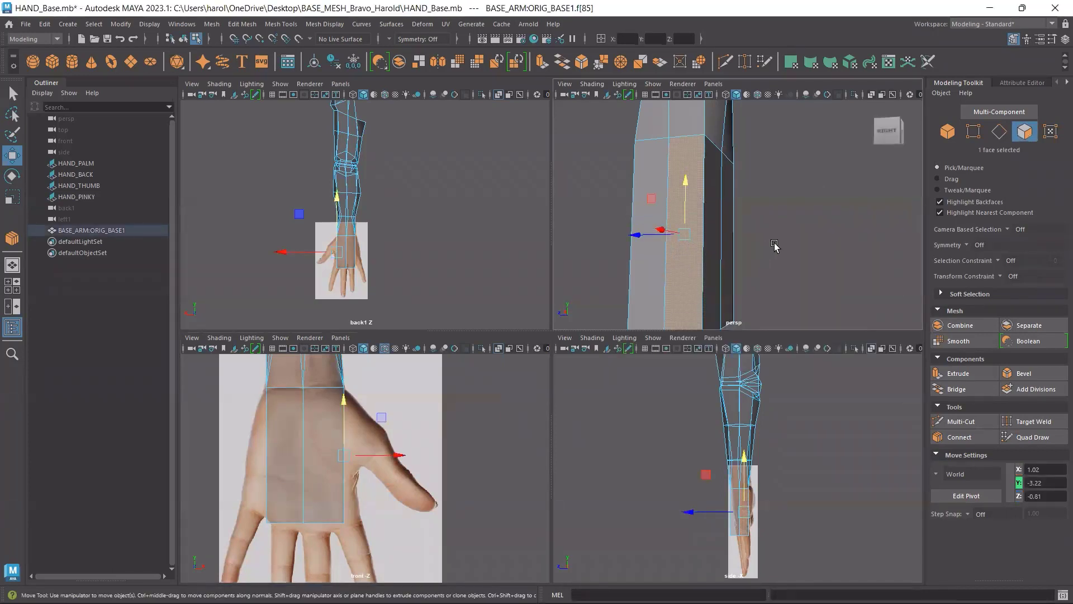
left_click_drag(773, 246, 742, 265, "alt")
left_click_drag(651, 241, 654, 239)
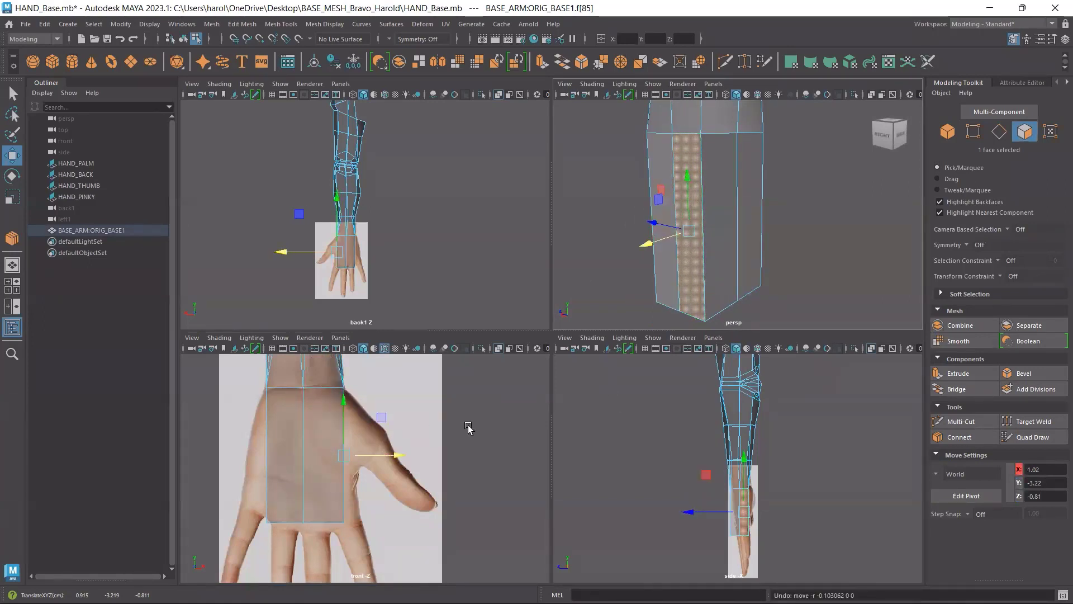
Connect the extruded palm's vertical edges with 2 segments to add two horizontal edge loops.
left_click(999, 131)
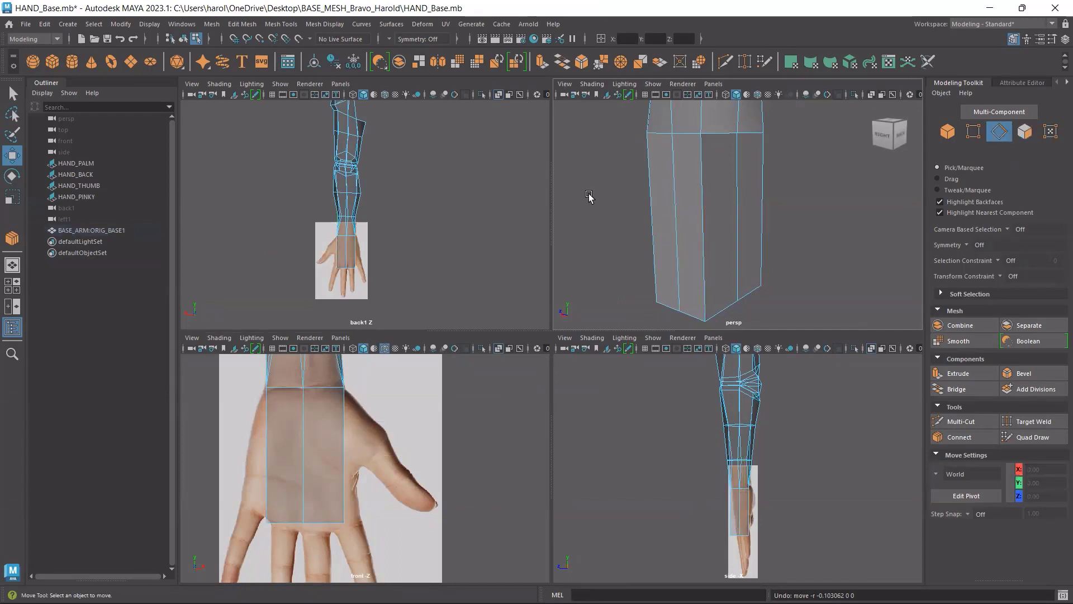
left_click_drag(589, 195, 810, 230)
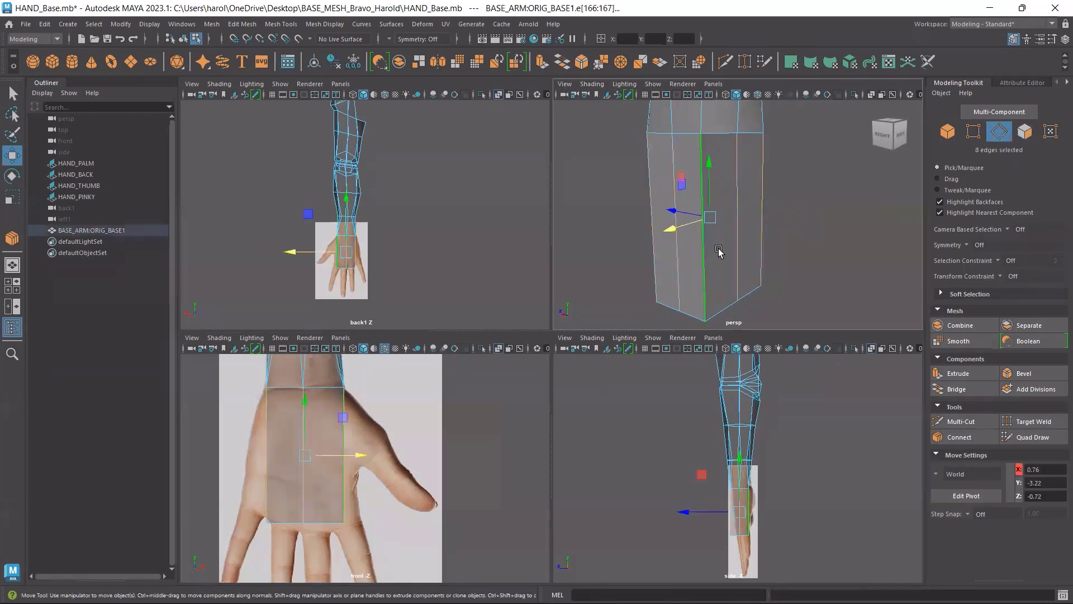
left_click(959, 437)
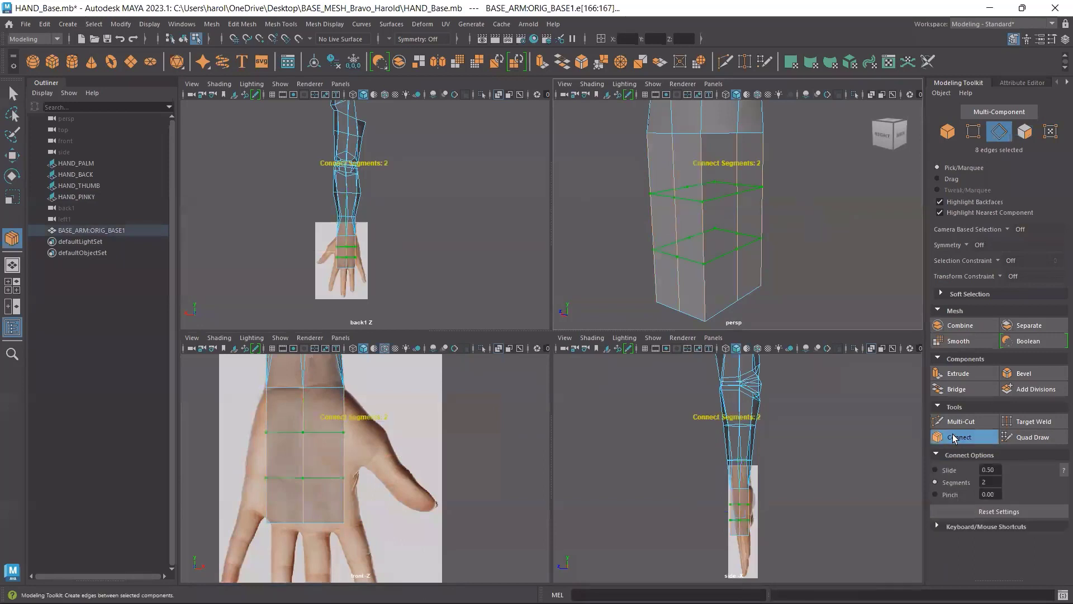
left_click(784, 269)
mouse_move(785, 270)
left_mouse_down("alt")
mouse_move(637, 260)
mouse_move(773, 271)
left_mouse_up("alt")
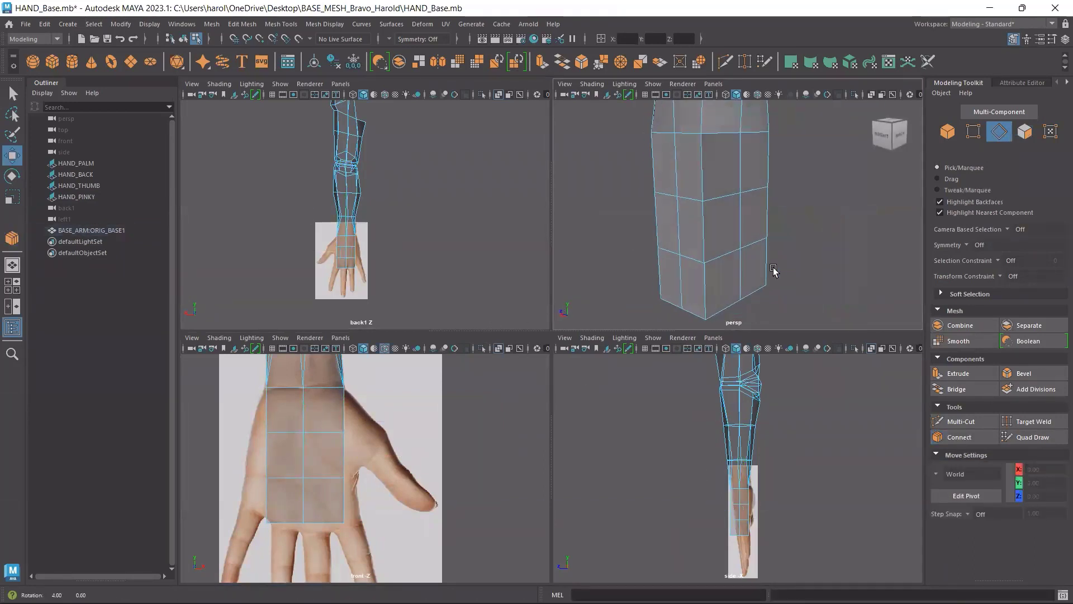
Extrude the palm's six thumb-side faces outward along X to X 1.14, reaching the index finger's outer edge.
key("F11")
left_click(678, 166)
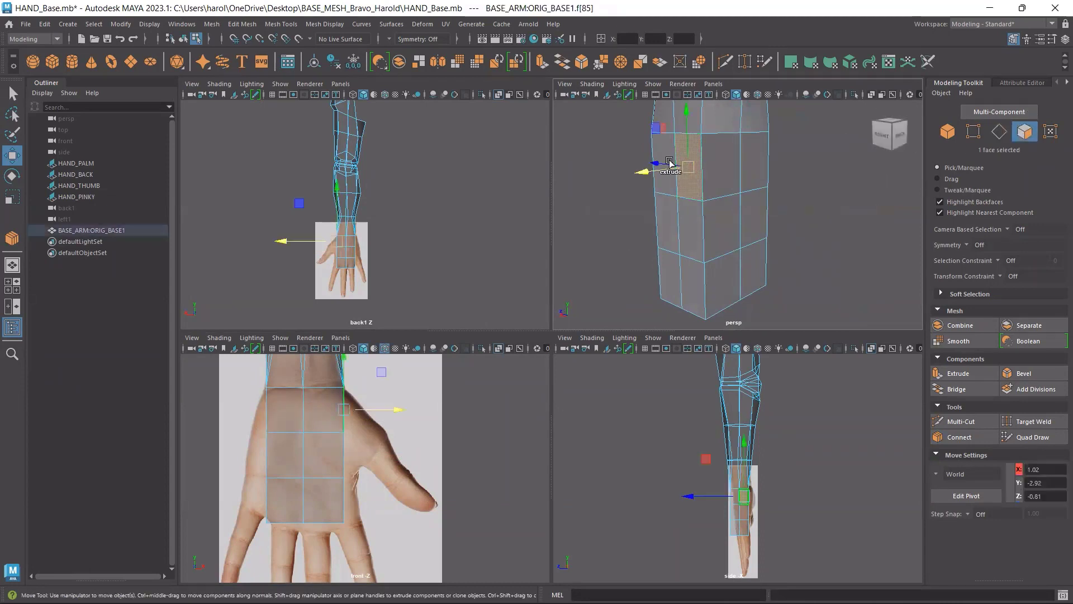
left_click(664, 171, "shift")
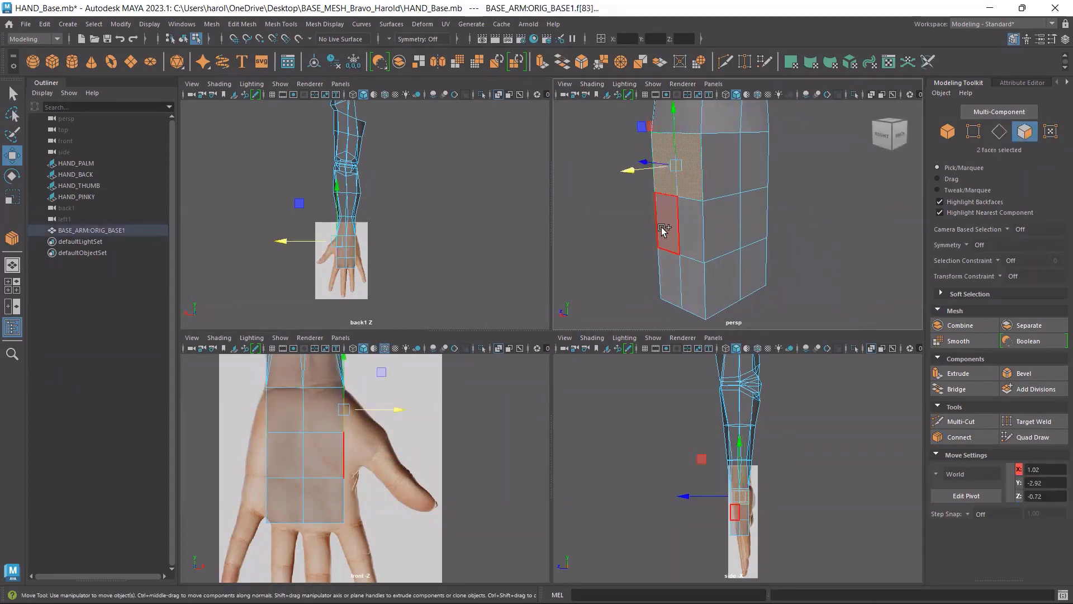
left_click(664, 229, "shift")
left_click(691, 229, "shift")
left_click(693, 286, "shift")
left_click(669, 276, "shift")
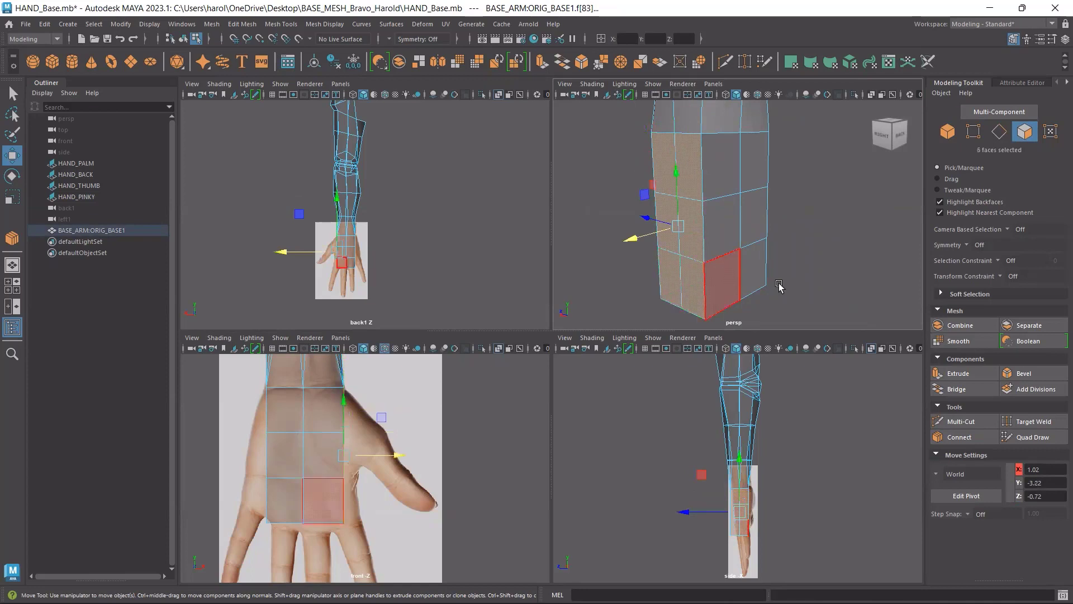
left_click_drag(779, 286, 614, 256, "alt")
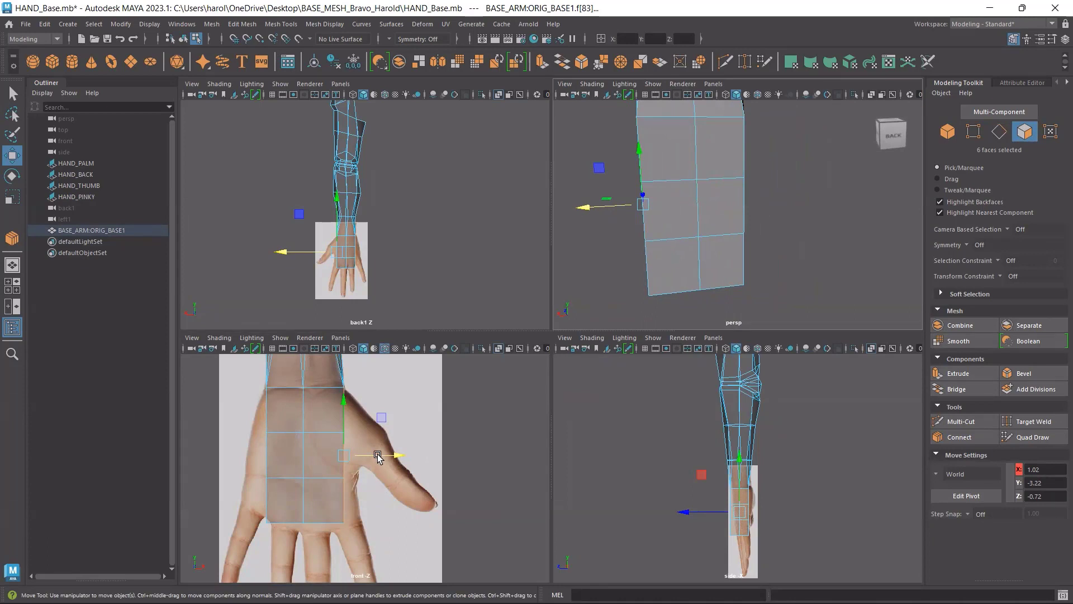
left_click_drag(378, 457, 397, 455, "shift")
key("space")
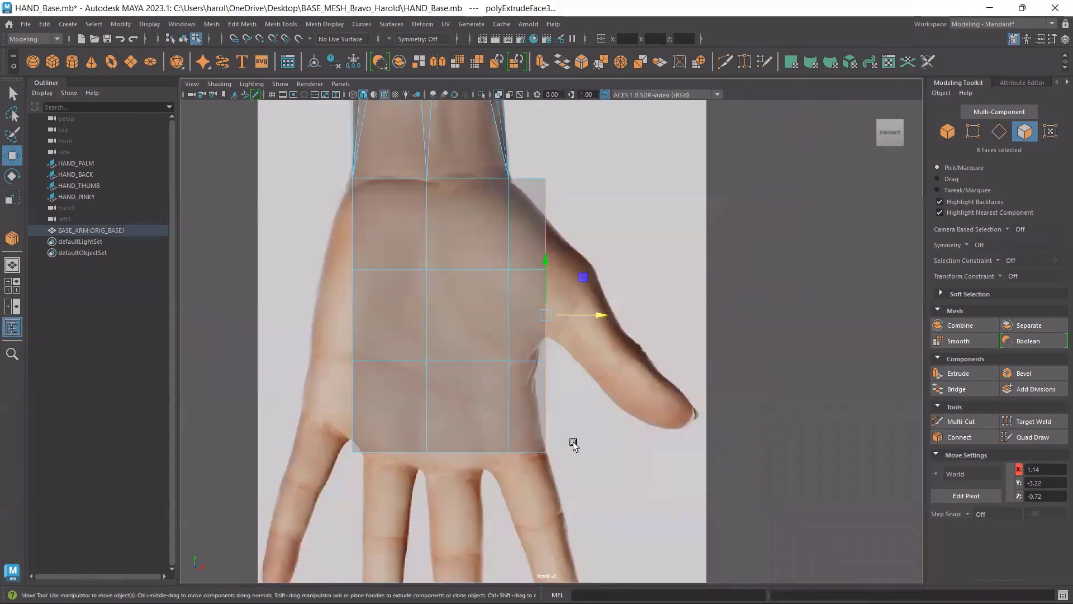
middle_click_drag(574, 445, 562, 369, "alt")
scroll(552, 322, "down", 10)
scroll(551, 322, "up", 1)
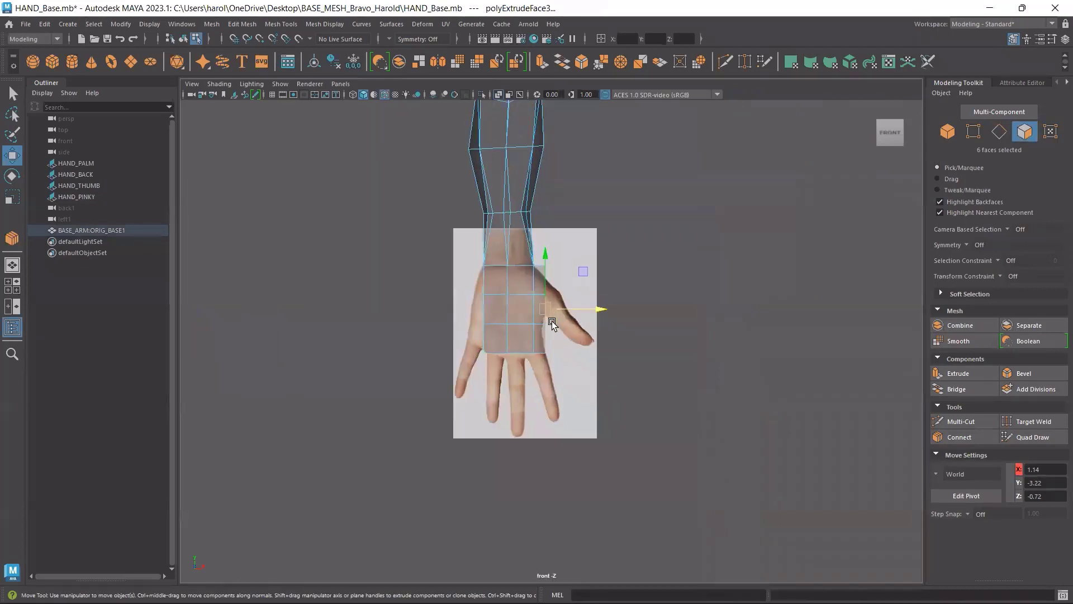
Extrude the palm's six pinky-side faces outward along X to X 0.28, past the palm's outer outline in the front view.
key("space")
left_click_drag(805, 274, 632, 139, "alt")
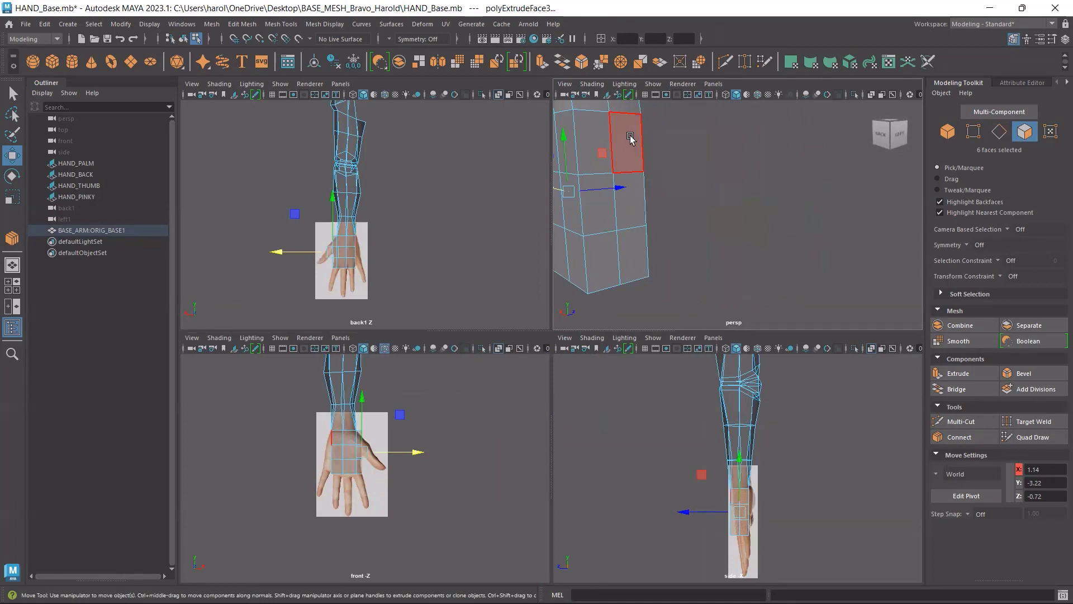
left_click(630, 139)
middle_click_drag(720, 285, 801, 304, "alt")
left_click(668, 161, "shift")
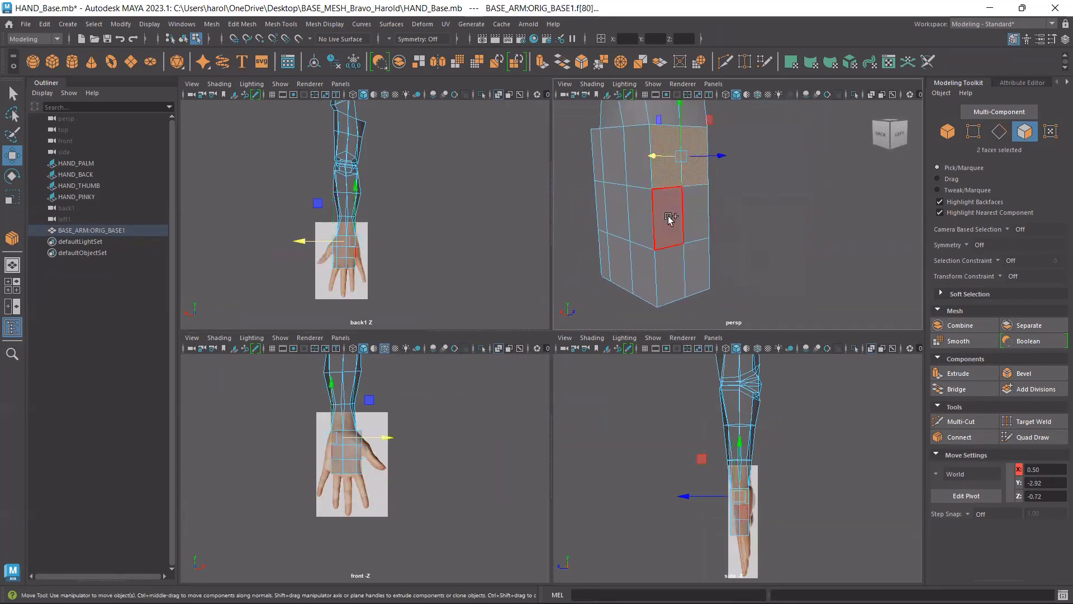
left_click(670, 217, "shift")
left_click(697, 208, "shift")
left_click(698, 274, "shift")
left_click(665, 284, "shift")
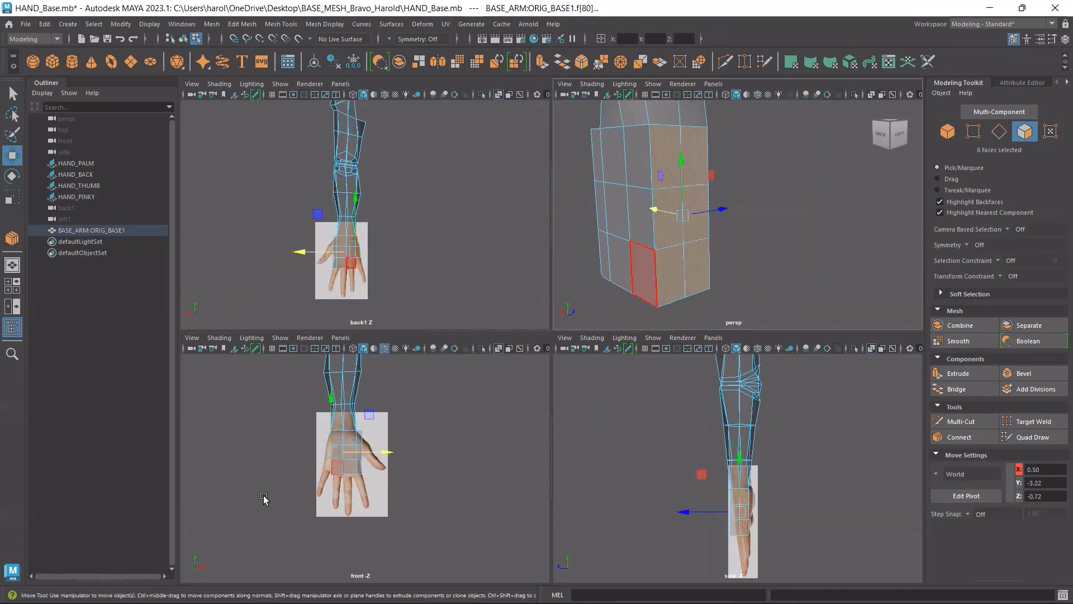
key("space")
left_click_drag(521, 308, 505, 312, "shift")
scroll(486, 334, "up", 5)
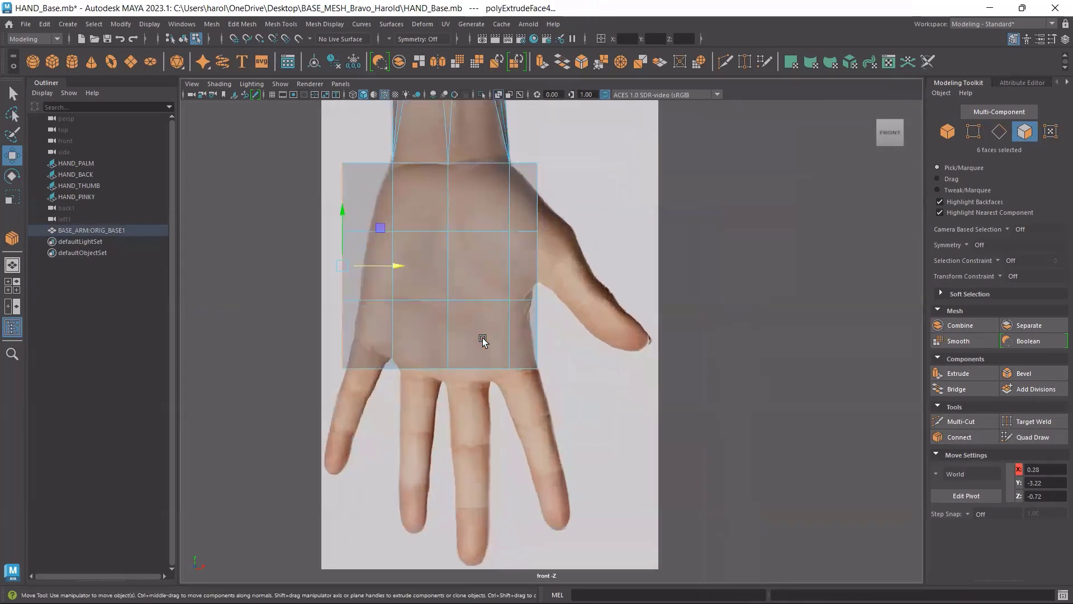
middle_click_drag(483, 341, 536, 370, "alt")
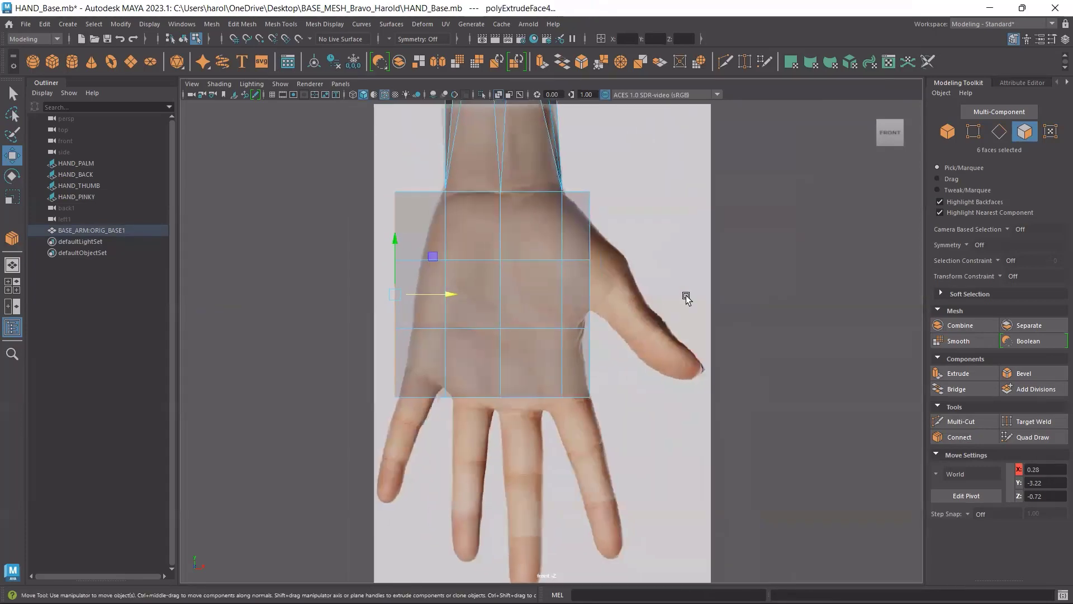
Move the palm's bottom vertices up to the pinky-ring finger gap and the middle-column ones down to the ring-middle gap.
left_click(973, 132)
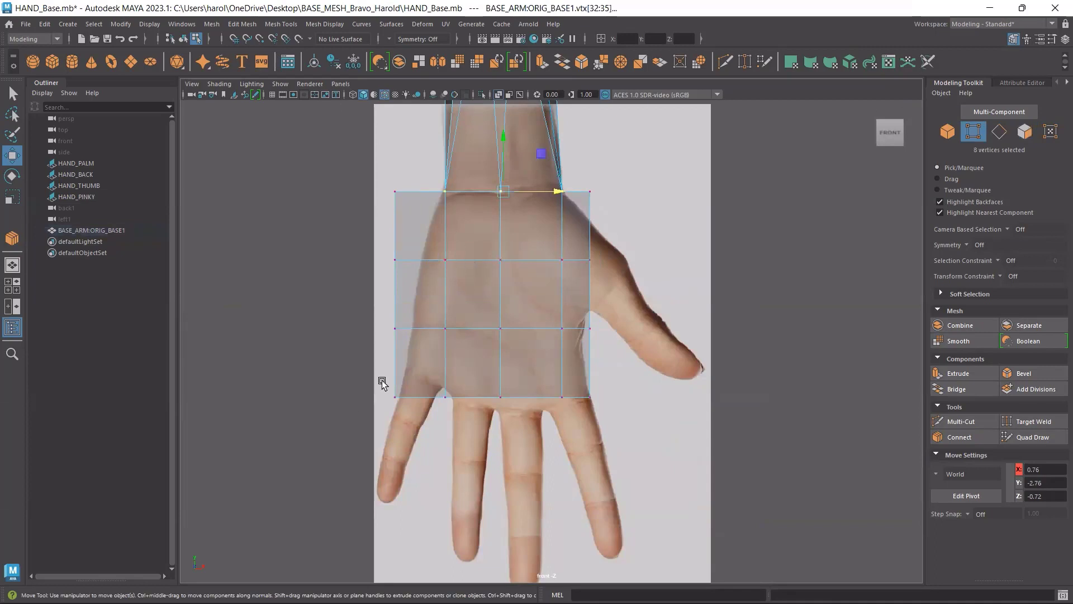
left_click_drag(471, 433, 471, 433)
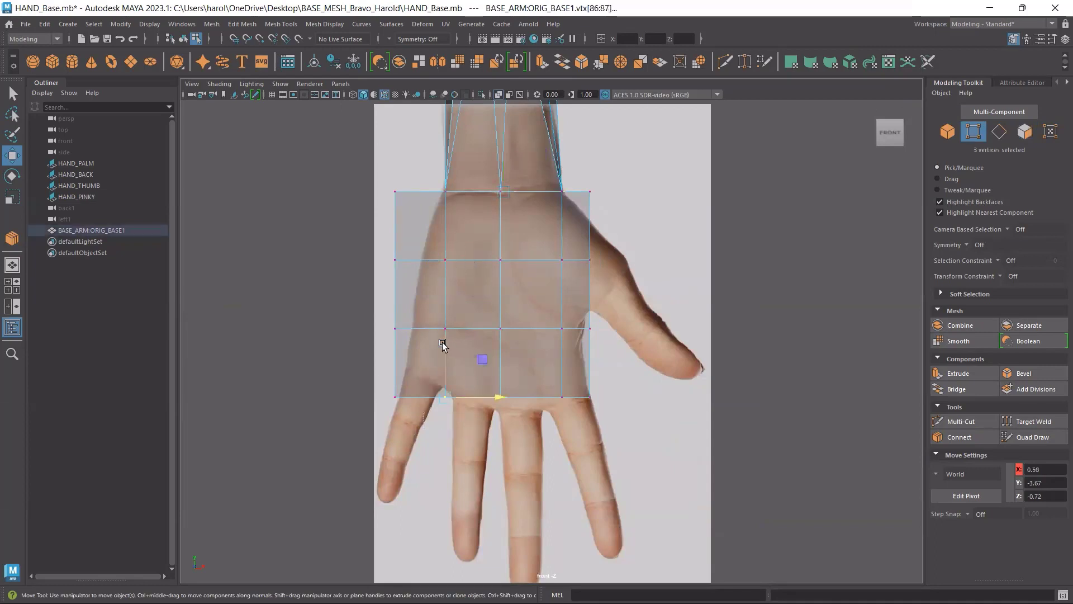
left_click_drag(442, 345, 445, 338)
scroll(464, 382, "up", 3)
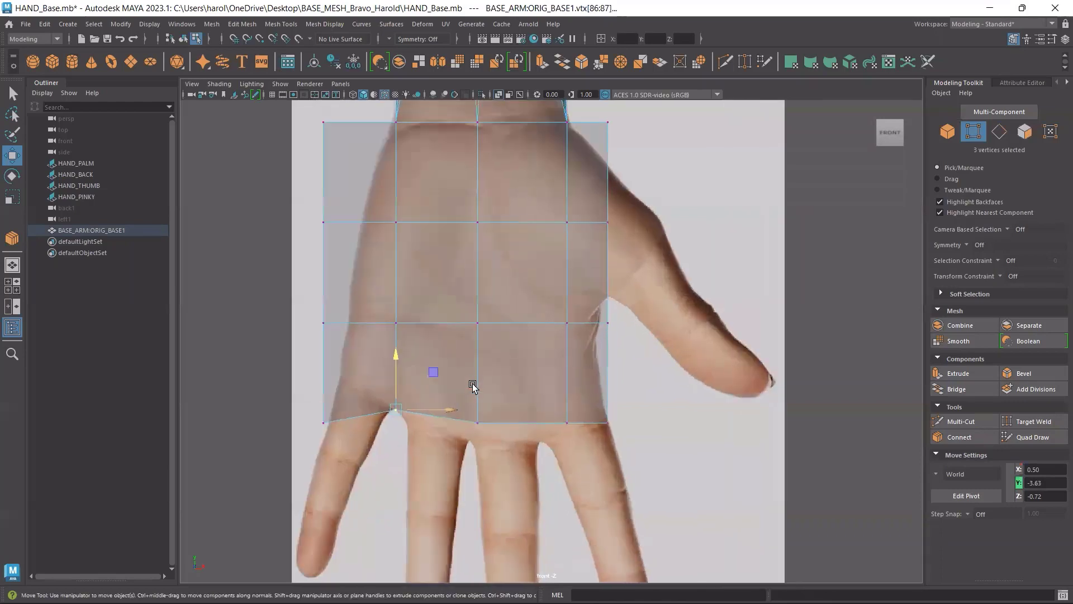
left_click_drag(470, 434, 485, 414)
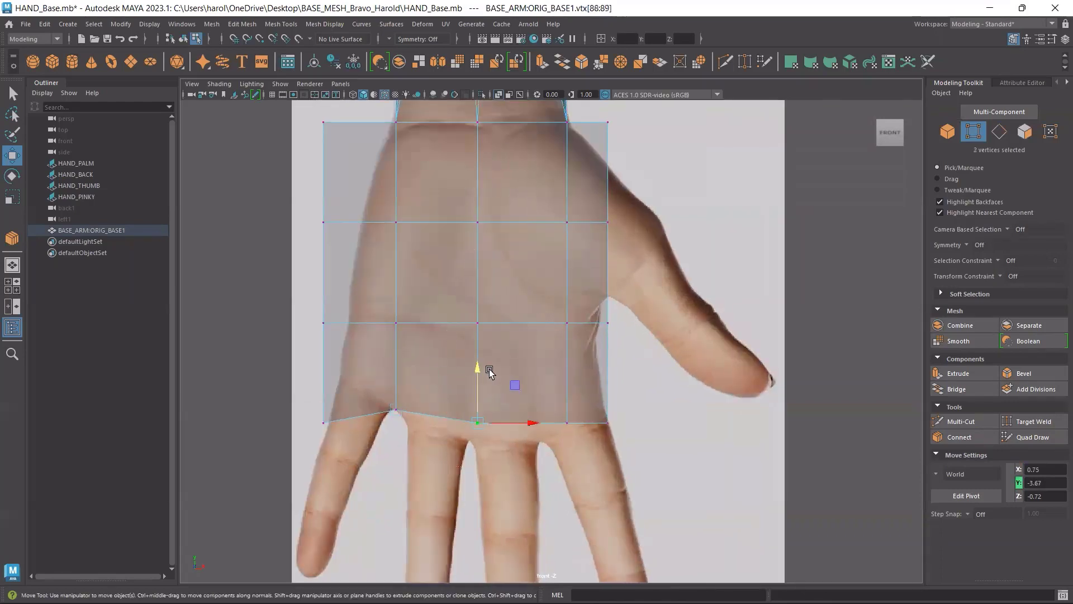
left_click_drag(478, 369, 477, 387)
Move the next bottom vertices to the middle-index finger gap and shift the pair directly above them to X 0.96.
middle_click_drag(572, 421, 479, 352, "alt")
scroll(434, 229, "down", 6)
scroll(505, 334, "up", 2)
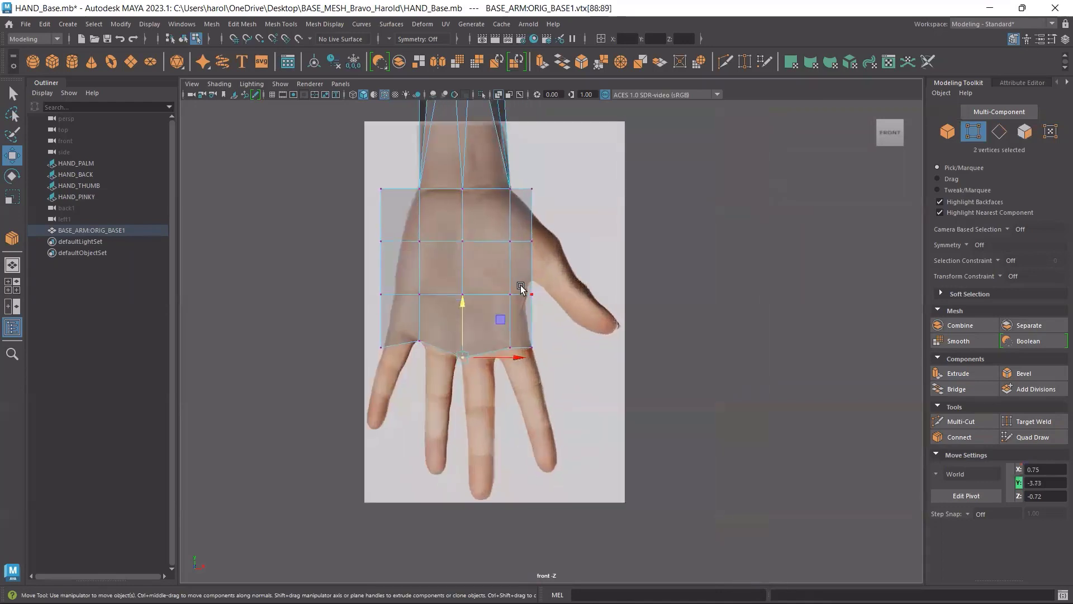
scroll(506, 333, "up", 3)
left_click_drag(481, 391, 519, 321)
left_click_drag(481, 264, 521, 311)
left_click_drag(472, 254, 512, 311)
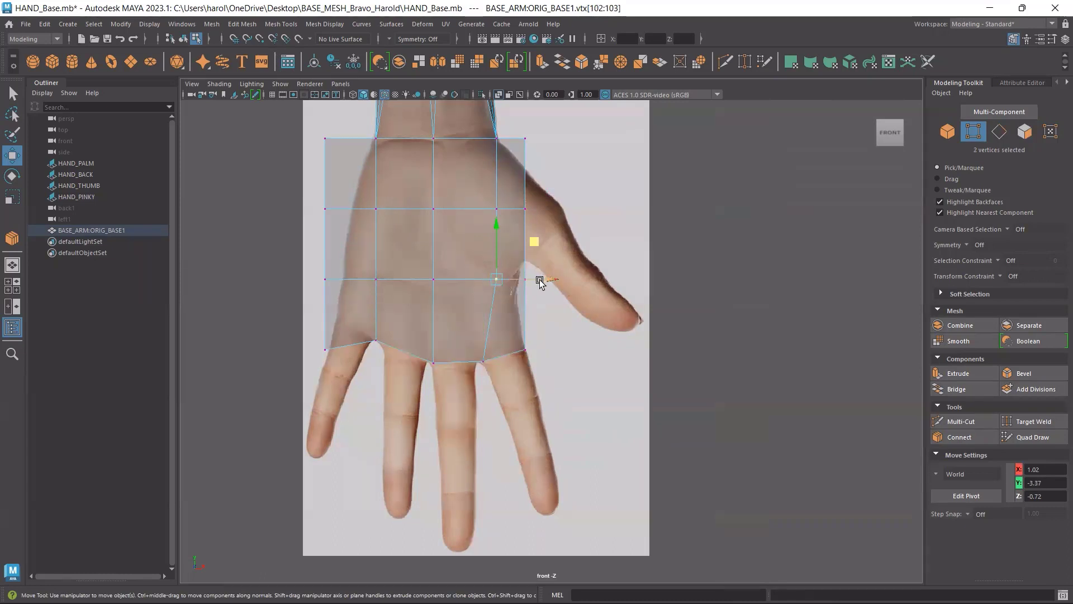
left_click_drag(538, 278, 523, 279)
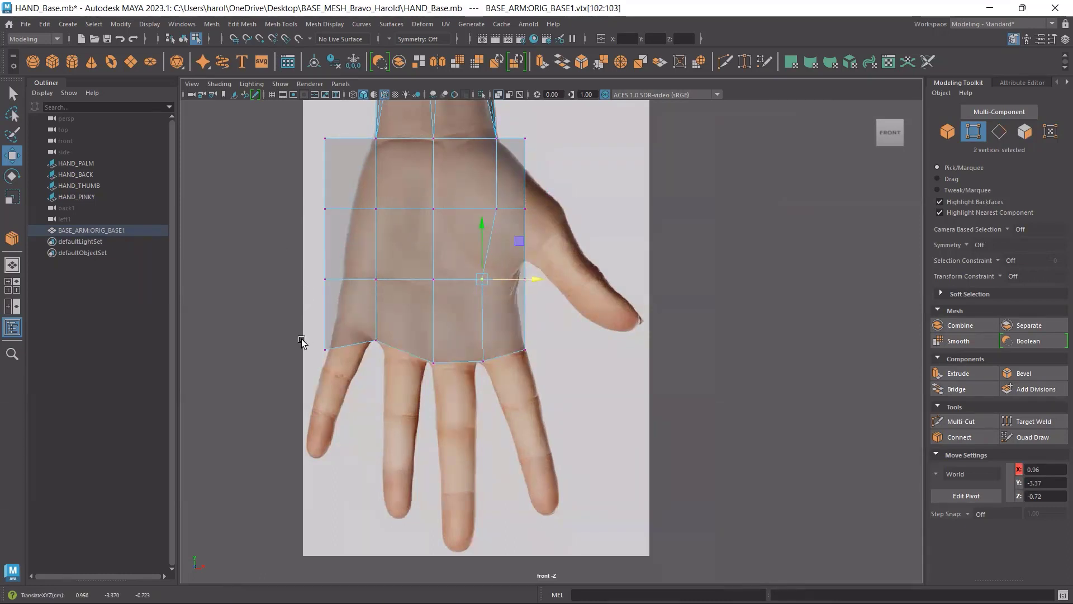
Move all four rows of pinky-side border vertices inward to follow the palm outline from the pinky base to the wrist.
left_click_drag(301, 338, 336, 350)
left_click_drag(360, 310, 375, 284)
left_click_drag(297, 253, 348, 291)
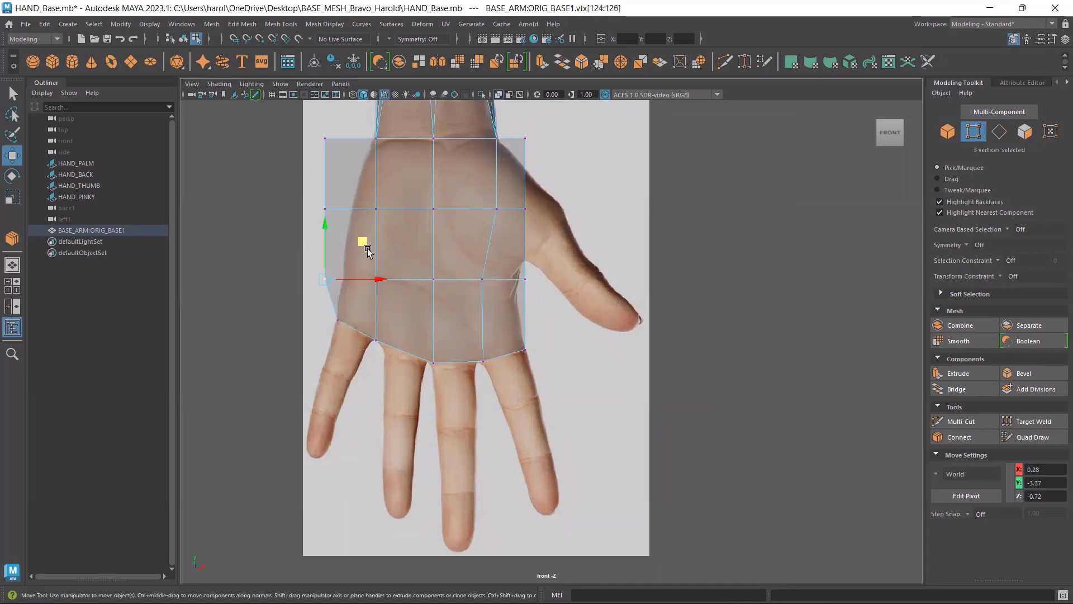
mouse_move(365, 243)
left_mouse_down()
mouse_move(380, 231)
mouse_move(369, 238)
left_mouse_up()
left_click_drag(360, 175, 390, 167)
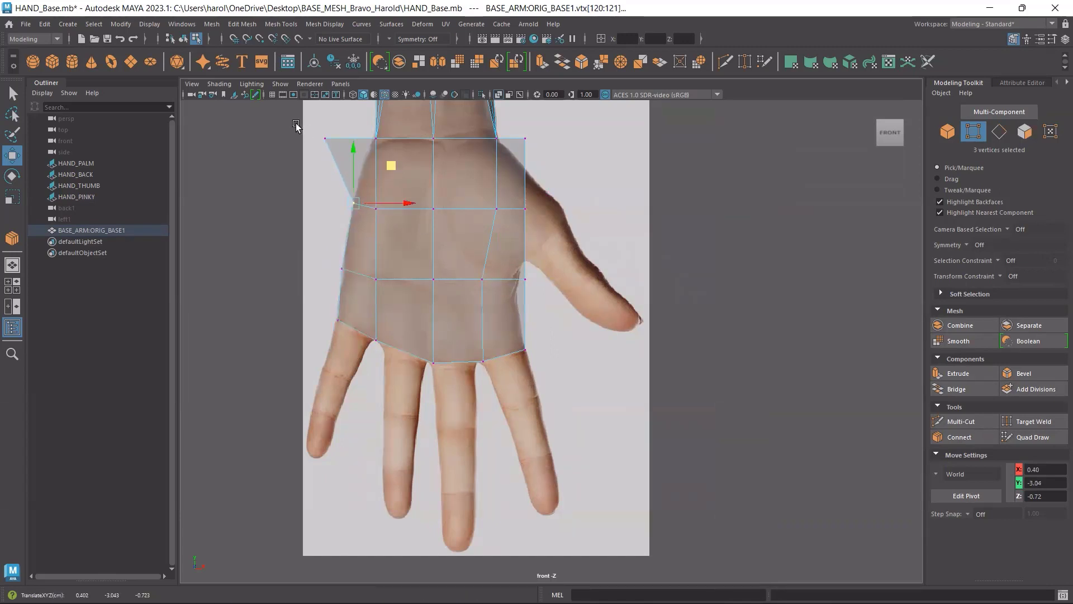
left_click_drag(296, 124, 350, 164)
middle_click_drag(403, 280, 473, 447, "alt")
scroll(439, 333, "up", 4)
left_click_drag(362, 251, 412, 291)
scroll(440, 416, "down", 5)
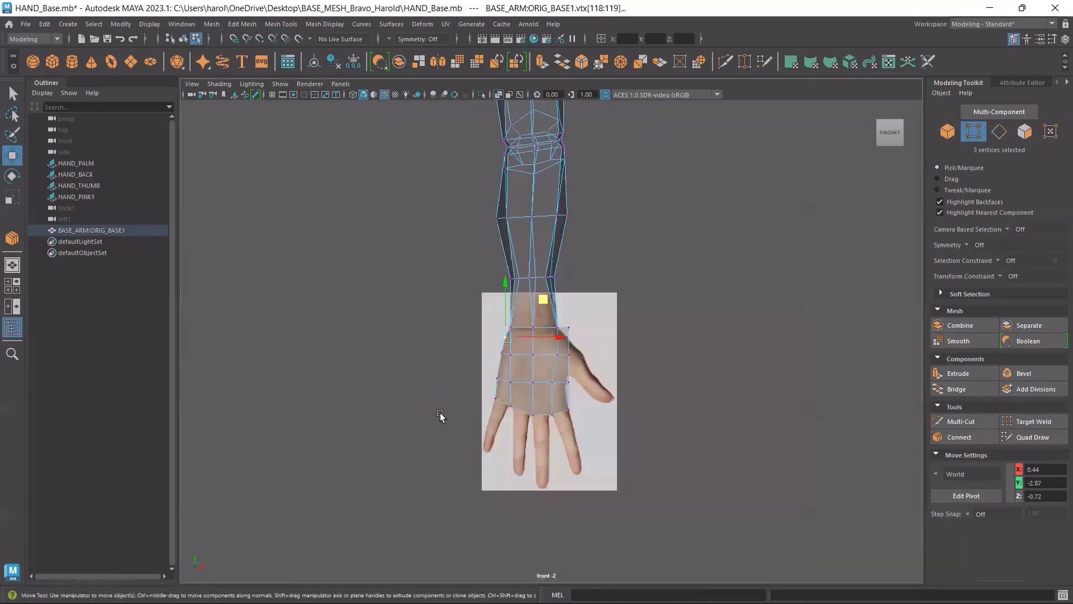
scroll(560, 396, "up", 5)
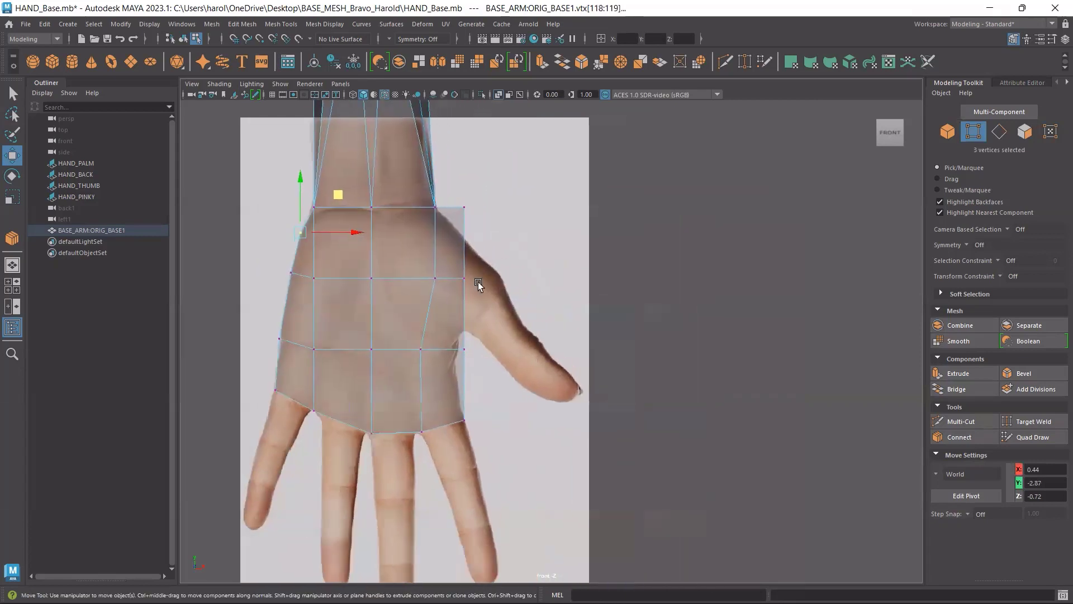
Move the lower palm loop's thumb-side border vertices in to X 1.10 and the upper loop's thumb-side interior pair toward the palm centre.
scroll(479, 285, "up", 2)
left_click_drag(459, 338, 419, 384)
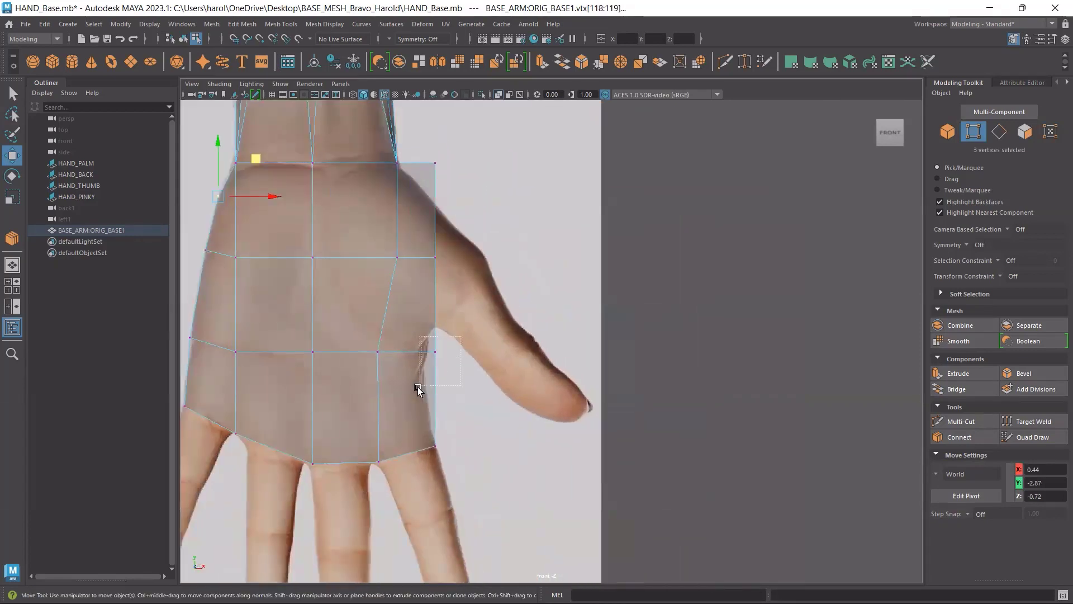
left_click_drag(462, 354, 446, 355)
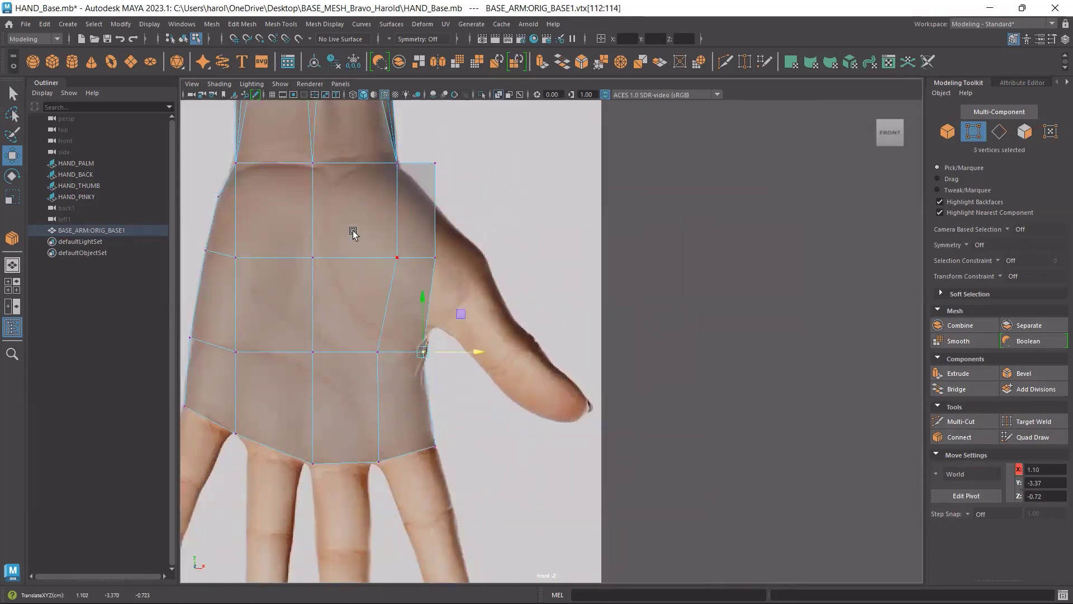
left_click_drag(354, 233, 407, 271)
left_click_drag(438, 220, 394, 221)
Fit the remaining thumb-side border vertices to the wrist outline, the thumb base and the web between thumb and index finger.
left_click_drag(457, 155, 419, 195)
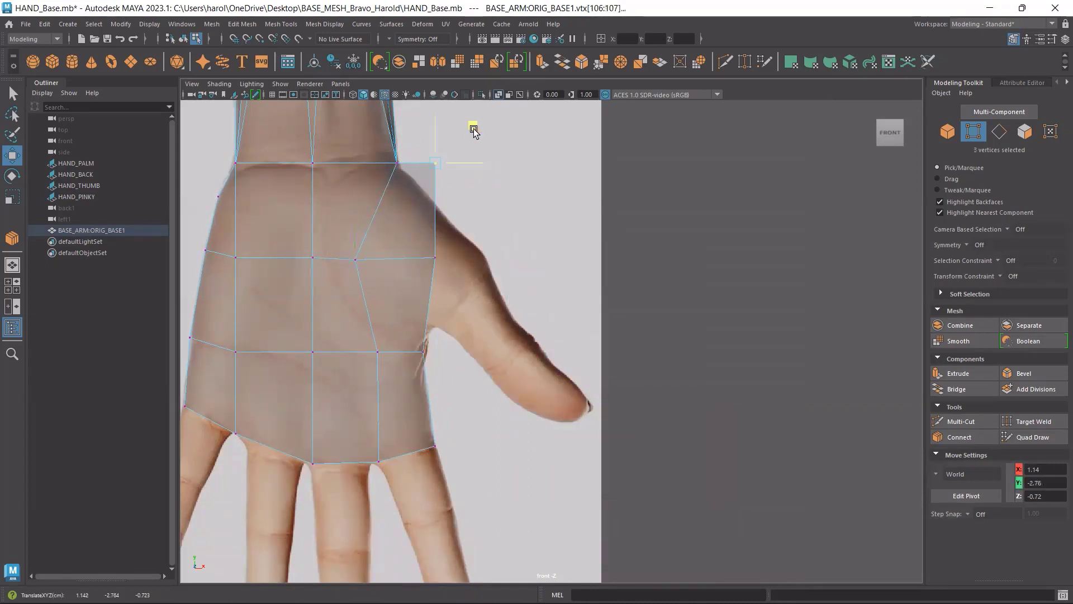
left_click_drag(471, 128, 469, 160)
left_click(452, 245)
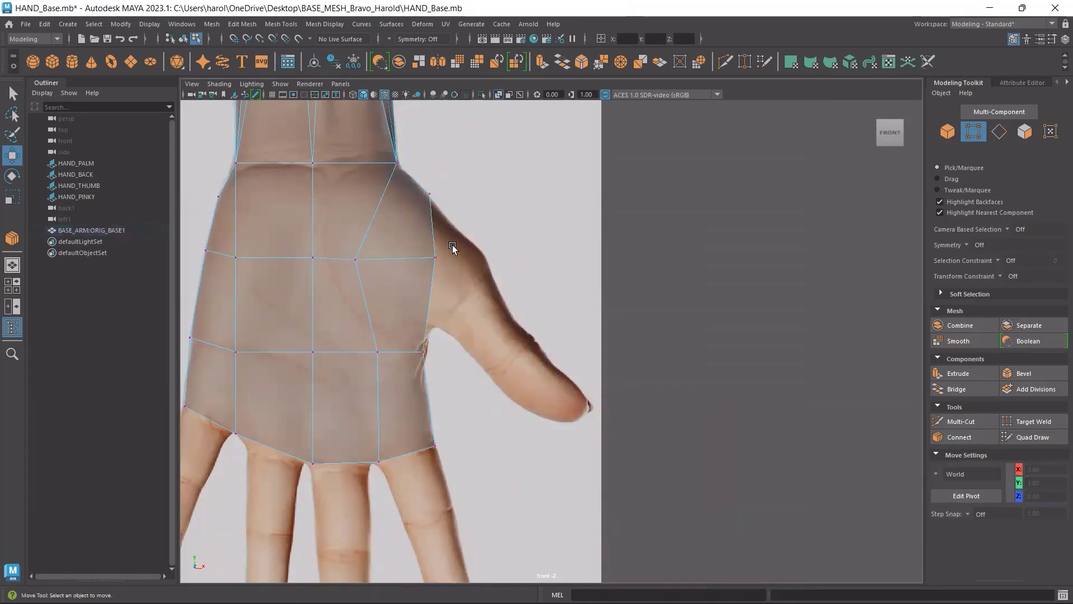
left_click_drag(452, 244, 413, 292)
left_click_drag(473, 219, 484, 235)
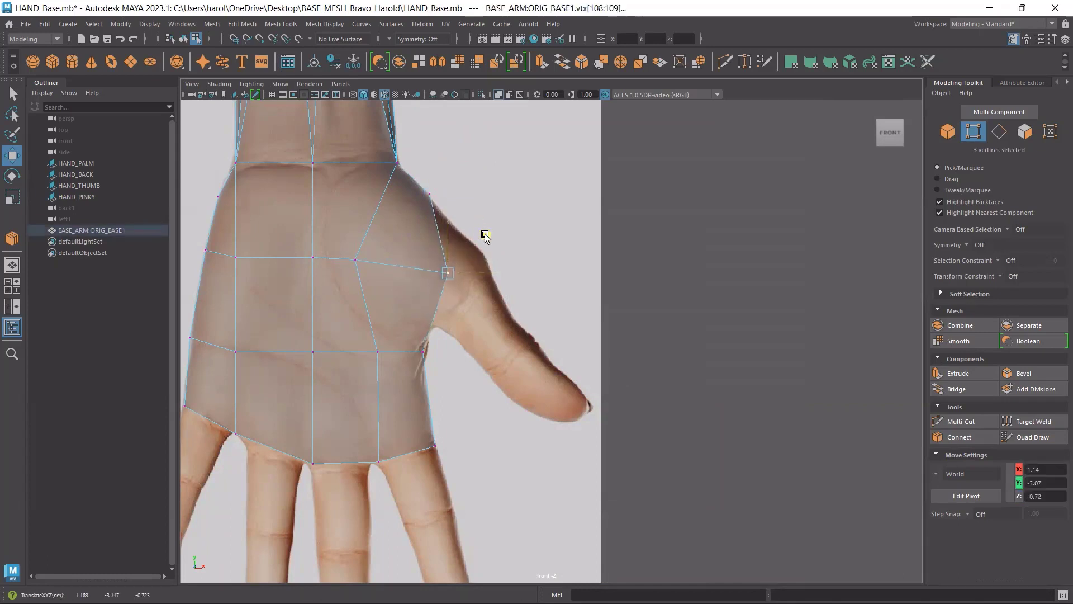
left_click_drag(442, 346, 388, 399)
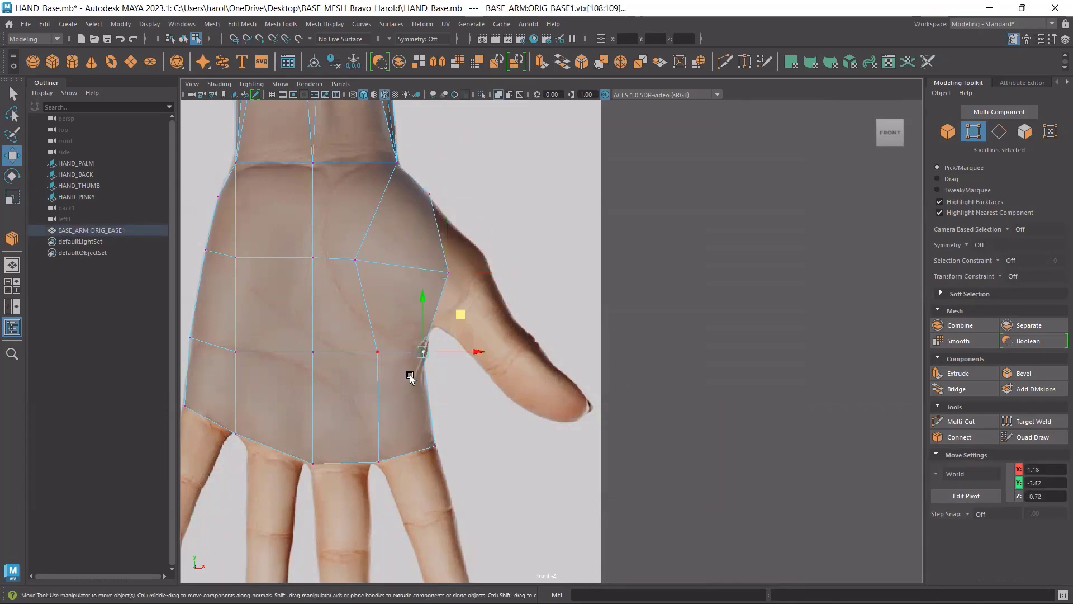
left_click_drag(423, 314, 469, 304)
Reposition the lower palm loop's interior vertices into an arc that follows the finger bases, and save the scene.
left_click_drag(291, 333, 332, 378)
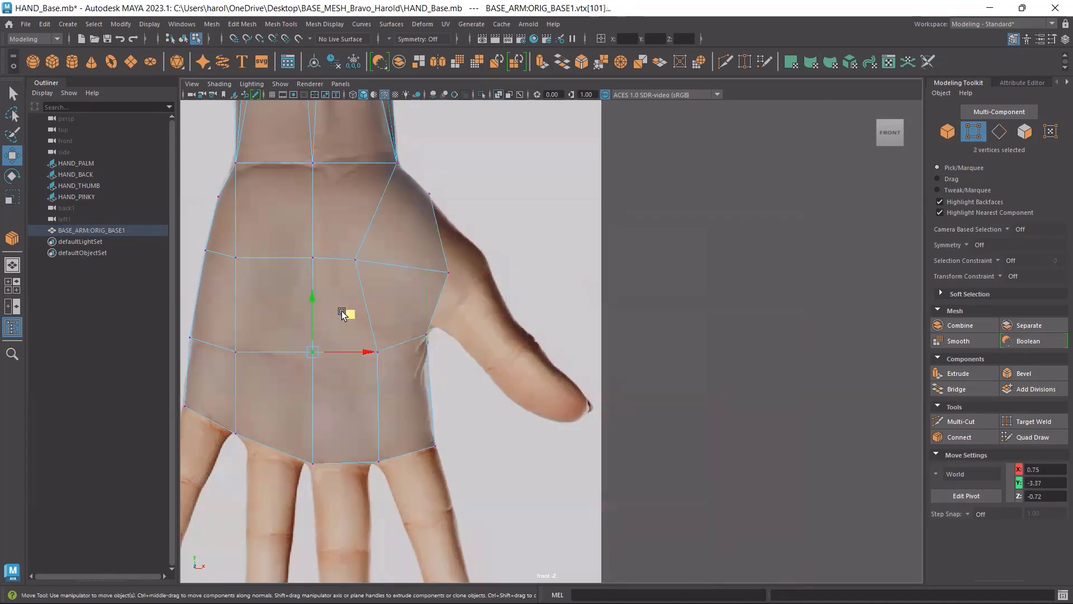
left_click_drag(349, 314, 351, 394)
mouse_move(415, 315)
left_mouse_down()
mouse_move(419, 349)
mouse_move(425, 331)
left_mouse_up()
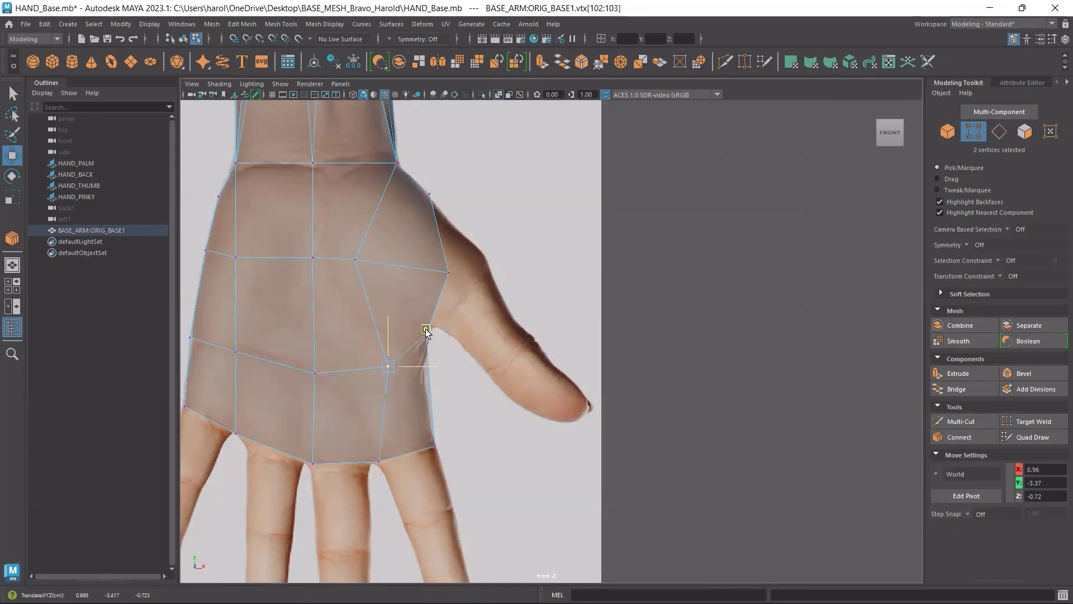
left_click_drag(256, 316, 281, 307)
middle_click_drag(311, 438, 522, 419, "alt")
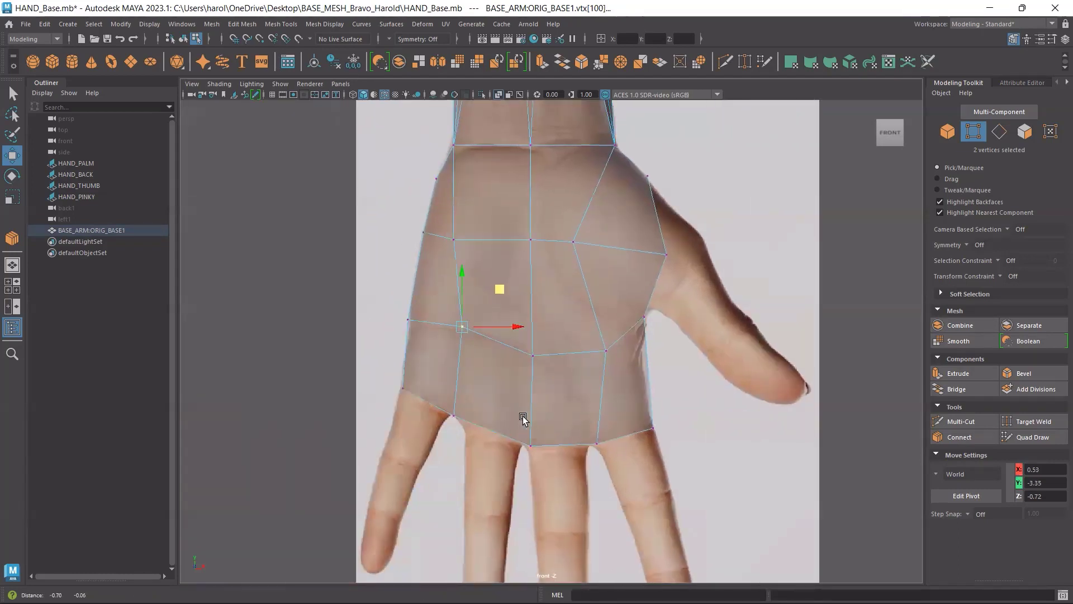
left_click_drag(388, 304, 401, 398)
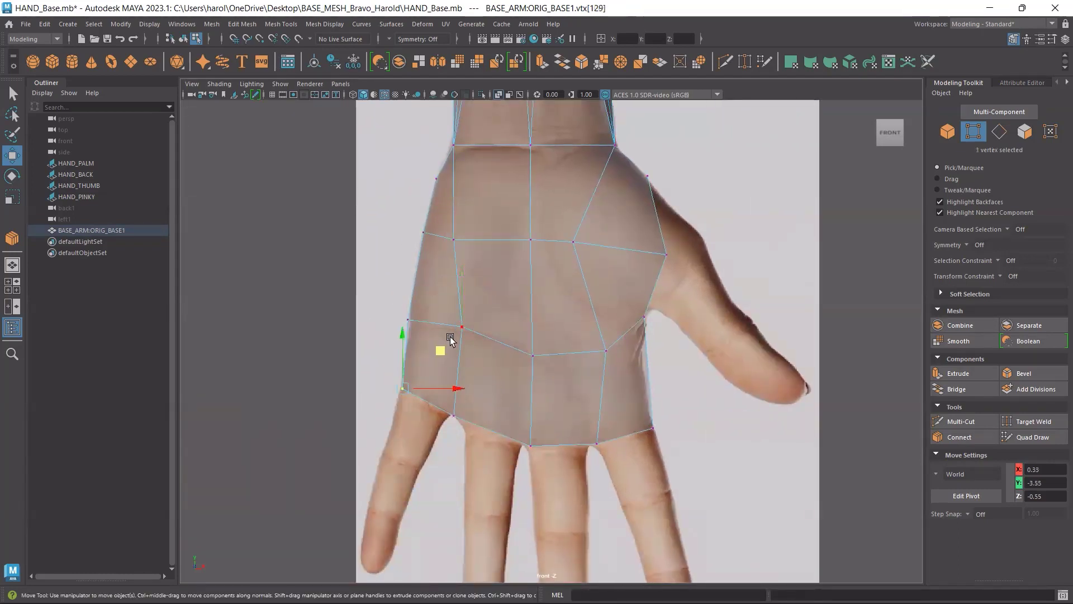
key("ctrl+s")
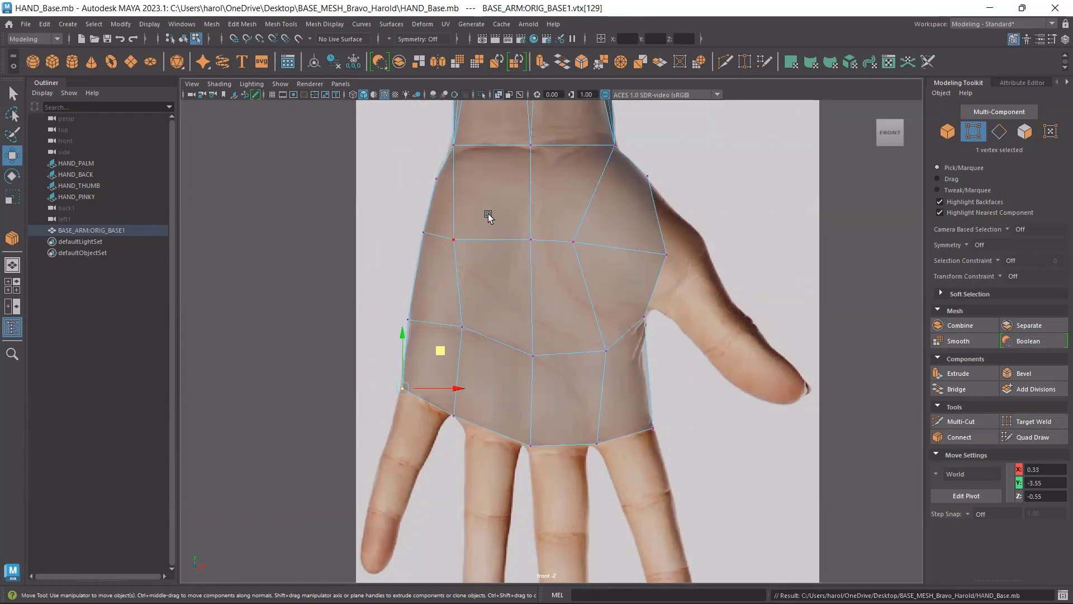
Move the upper palm loop's pinky-side interior vertices toward the palm centre to X 0.61.
left_click_drag(488, 216, 444, 266)
left_click_drag(498, 234, 531, 230)
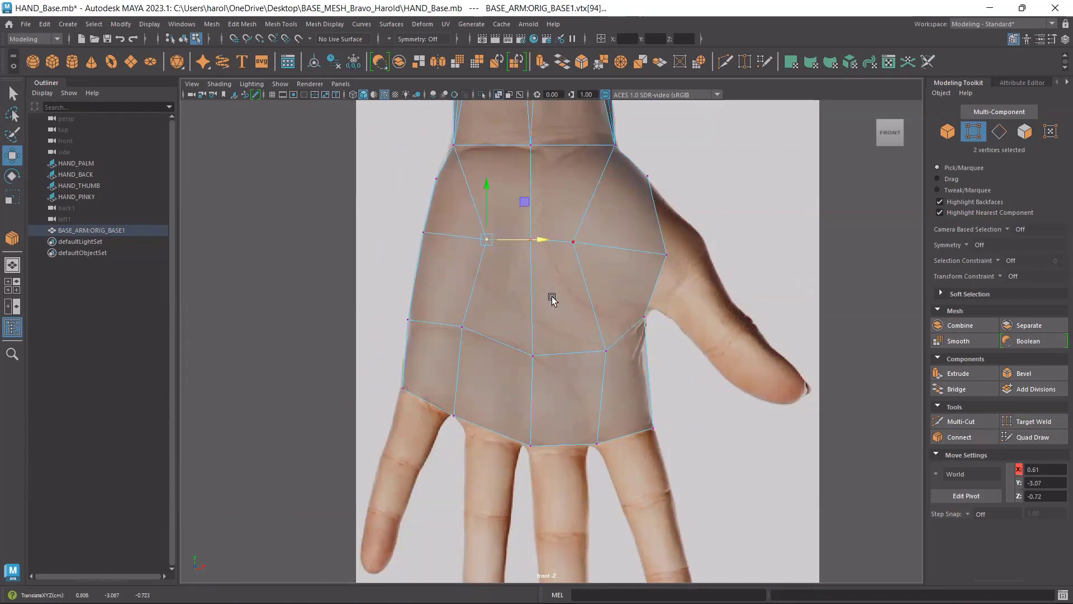
left_click(555, 301)
middle_click_drag(593, 323, 507, 407, "alt")
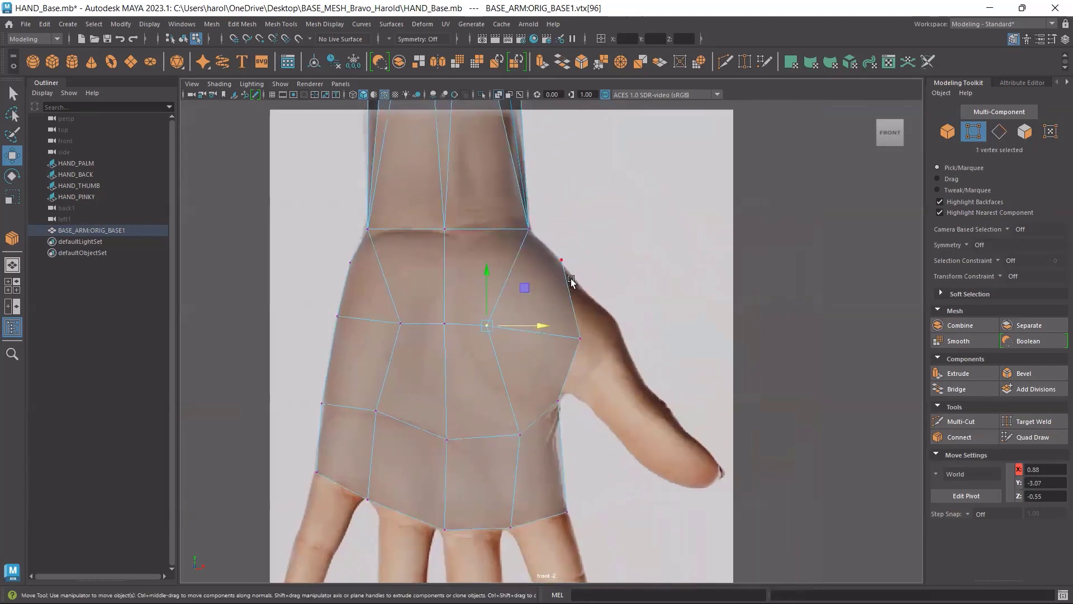
Align the edge vertices between the index and middle fingers, and move the lower loop's pair above them toward the palm centre to X 0.95.
middle_click_drag(542, 457, 554, 359, "alt")
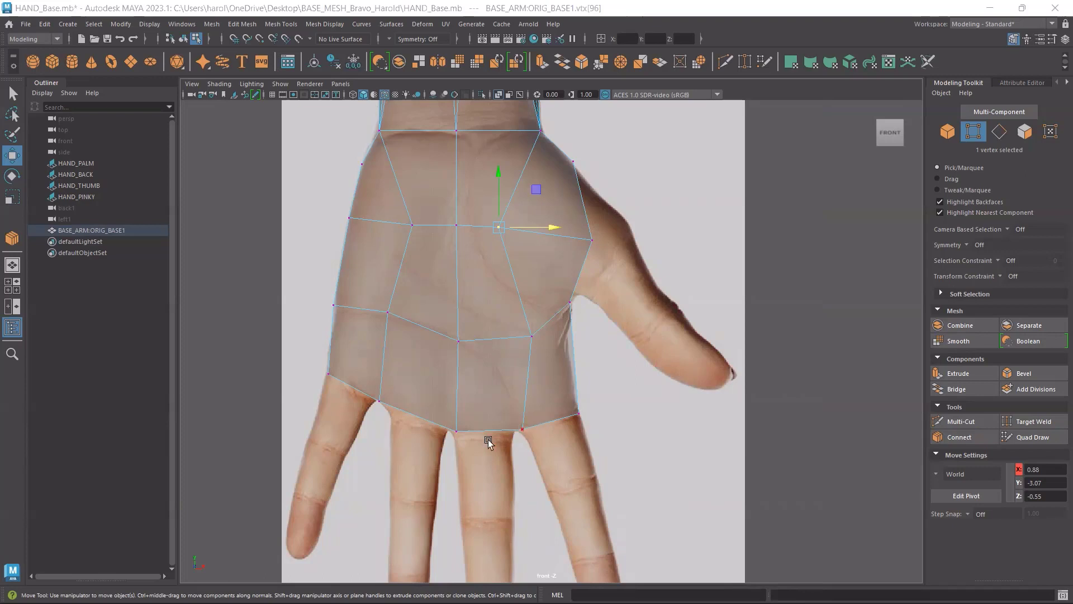
left_click_drag(492, 449, 573, 429)
left_click_drag(494, 304, 570, 338)
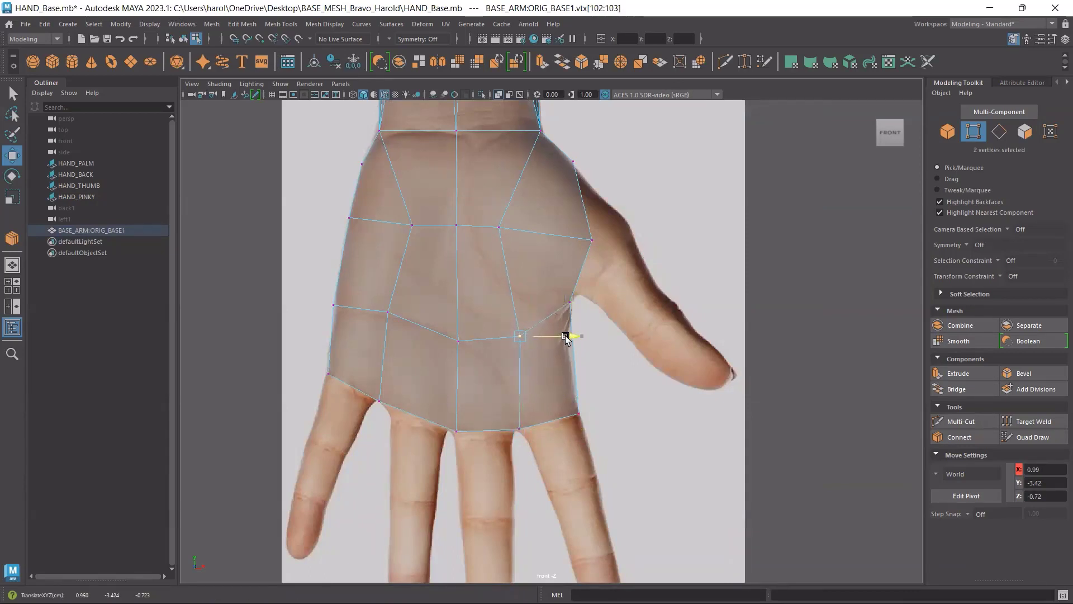
left_click(610, 386)
Try moving the upper palm loop's centre vertex slightly up toward the wrist and the thumb side, and undo the move.
left_click_drag(454, 327, 490, 378)
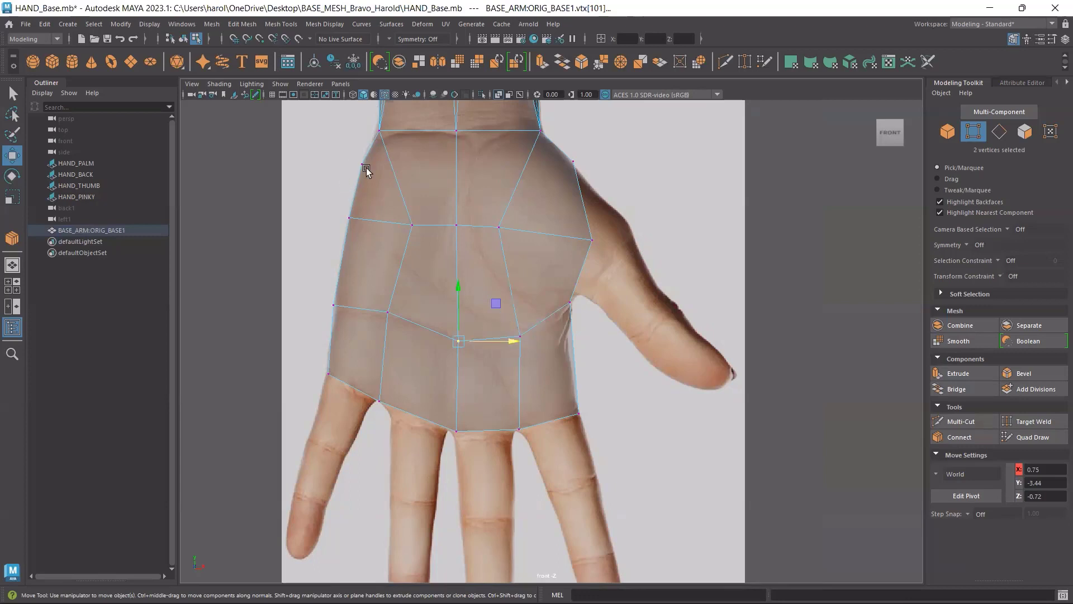
left_click(458, 228)
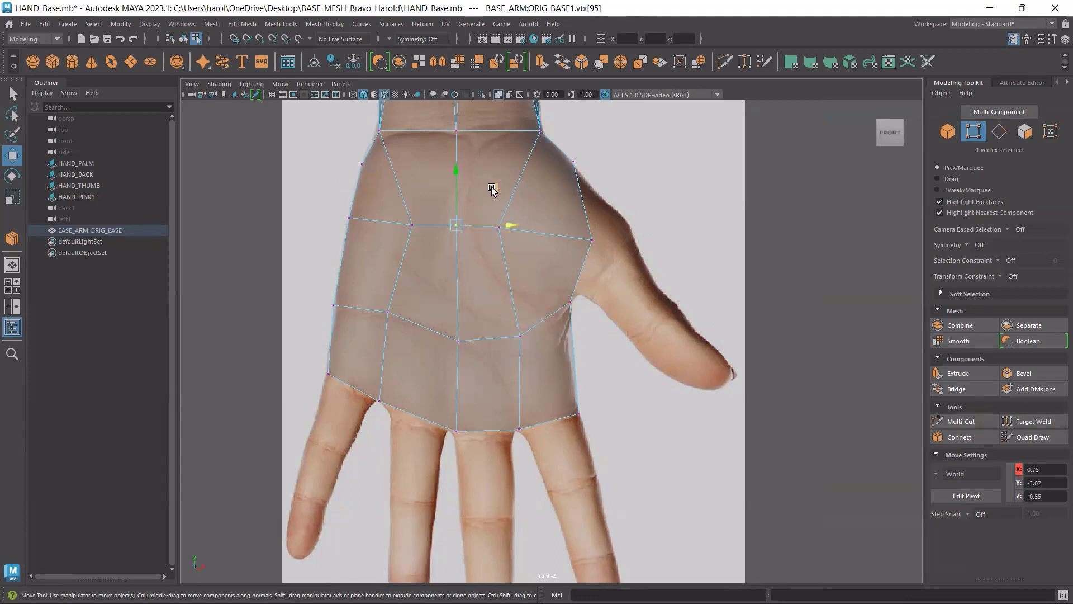
middle_click_drag(491, 187, 500, 172)
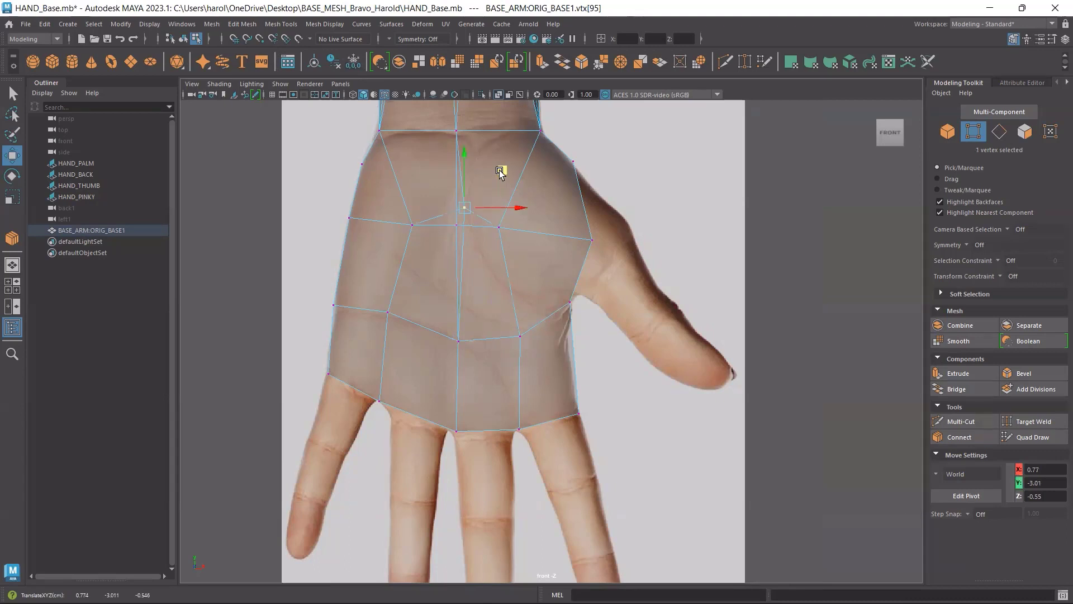
key("ctrl+z")
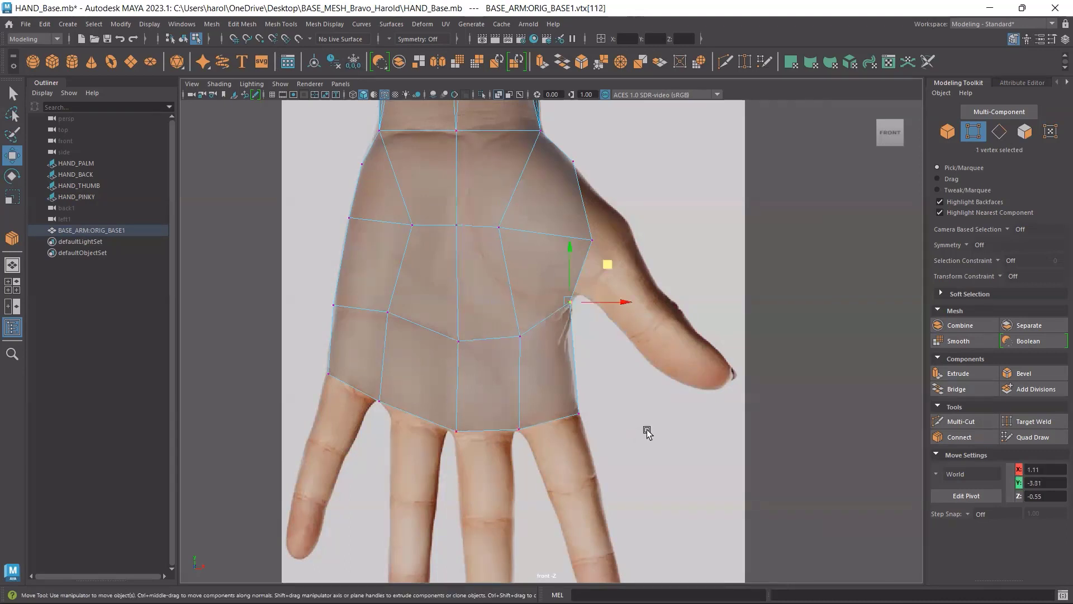
Save the scene and compare the palm mesh with the back-of-hand reference in the back view.
left_click(647, 431)
key("ctrl+s")
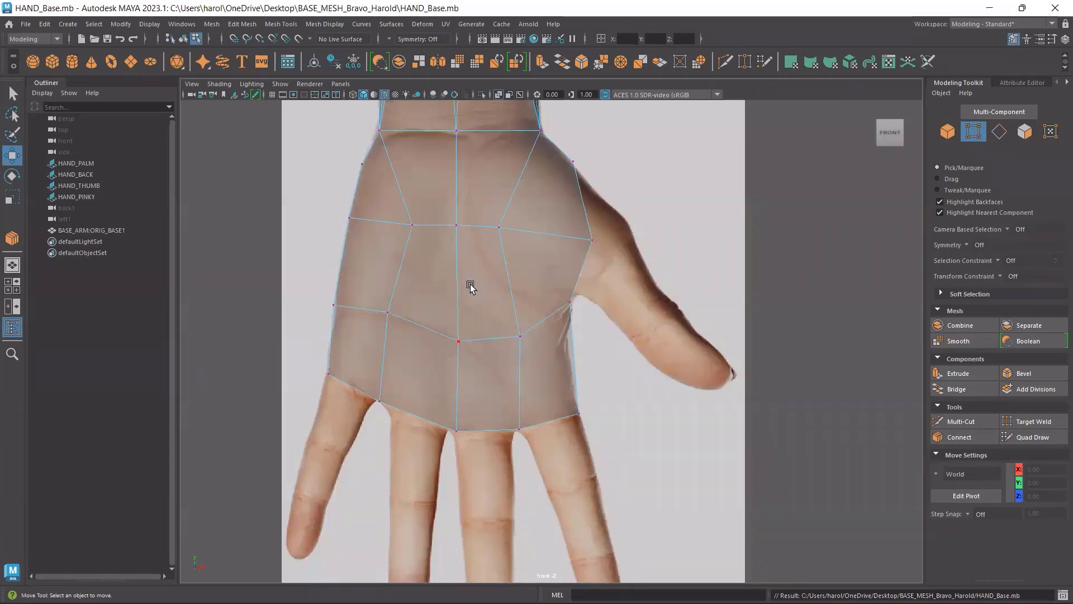
key("space")
key("space")
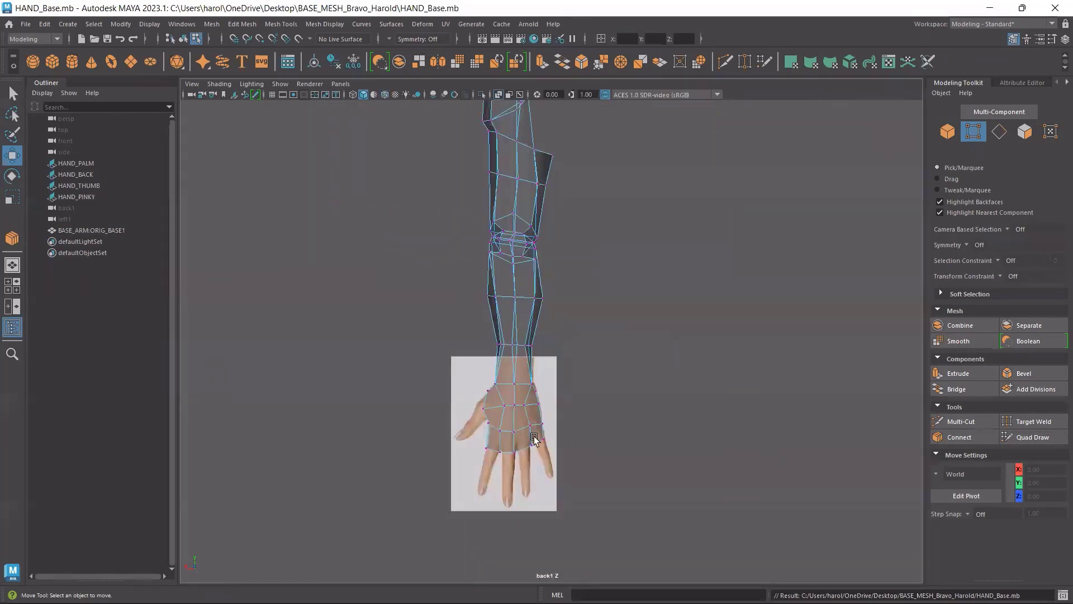
scroll(534, 439, "up", 10)
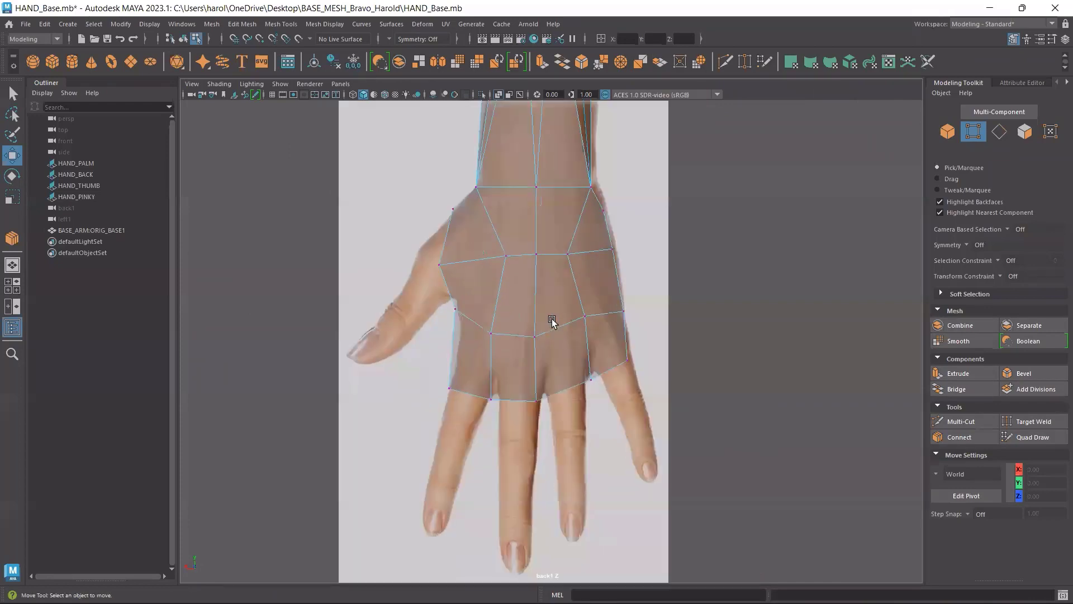
scroll(551, 321, "up", 3)
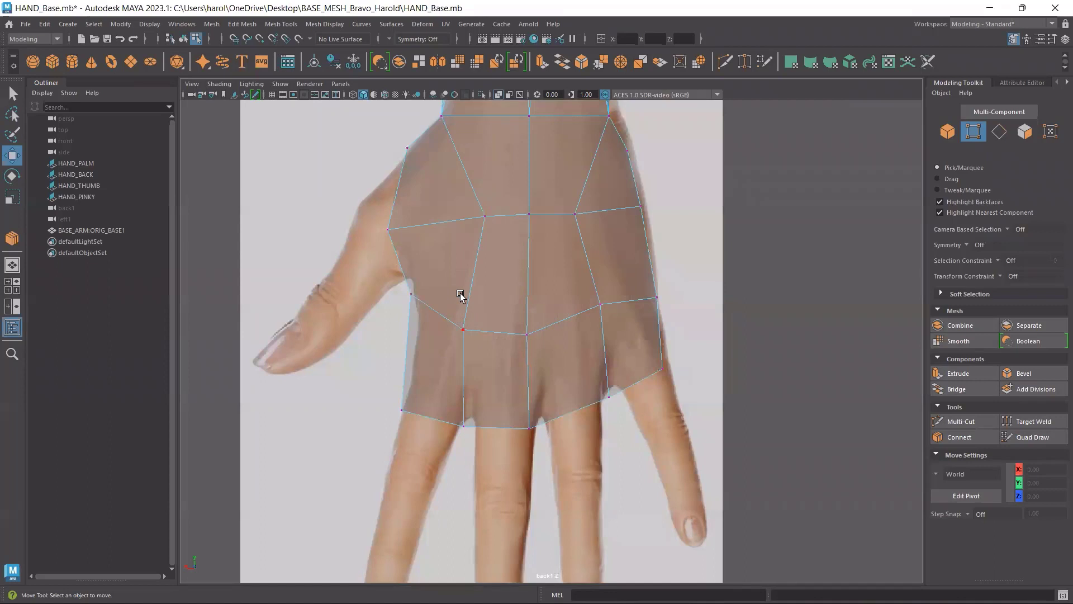
scroll(680, 287, "down", 5)
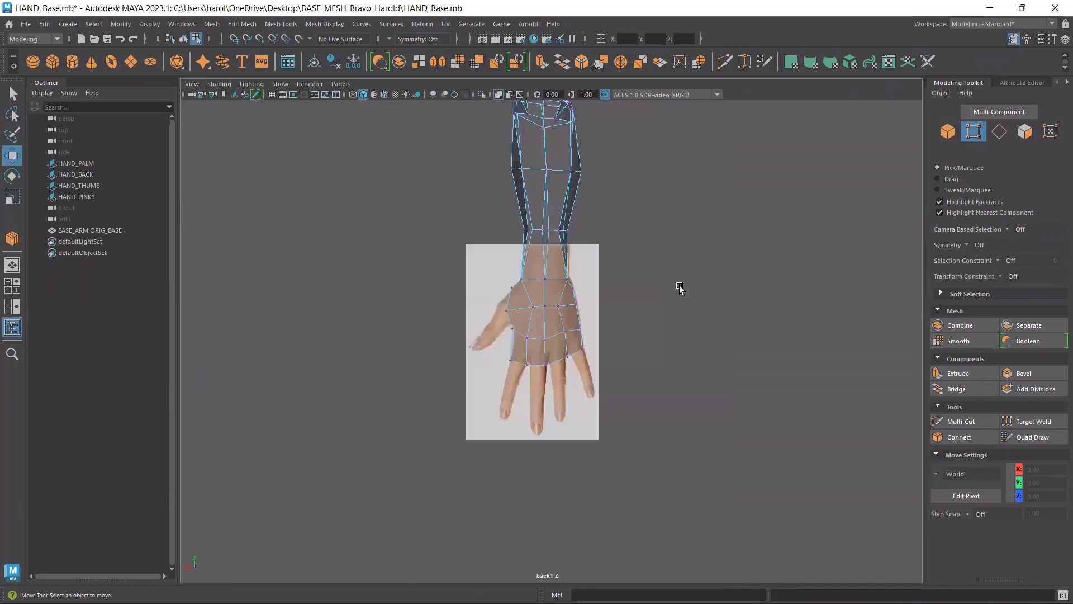
scroll(556, 291, "up", 6)
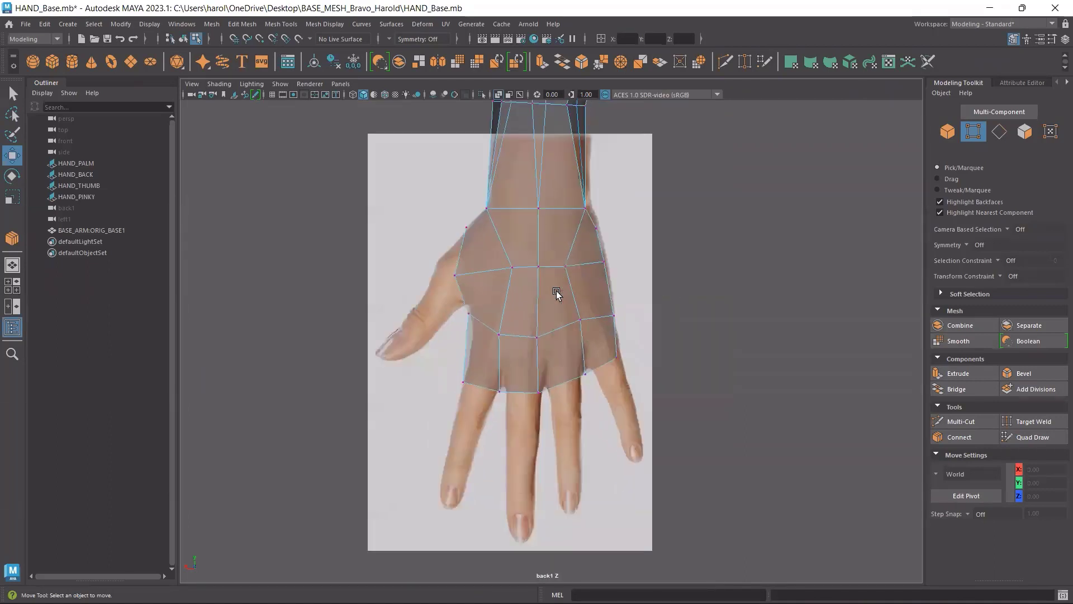
scroll(556, 291, "up", 3)
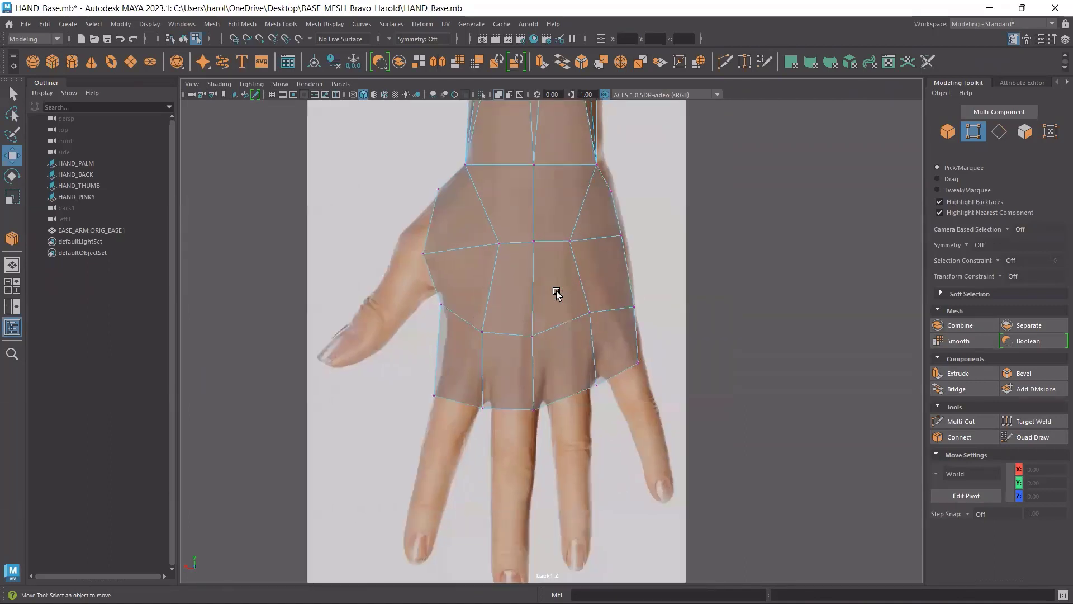
Try moving the lower loop's thumb-side interior vertex on the back of the hand toward the centre to X 0.85, and undo it.
left_click(476, 334)
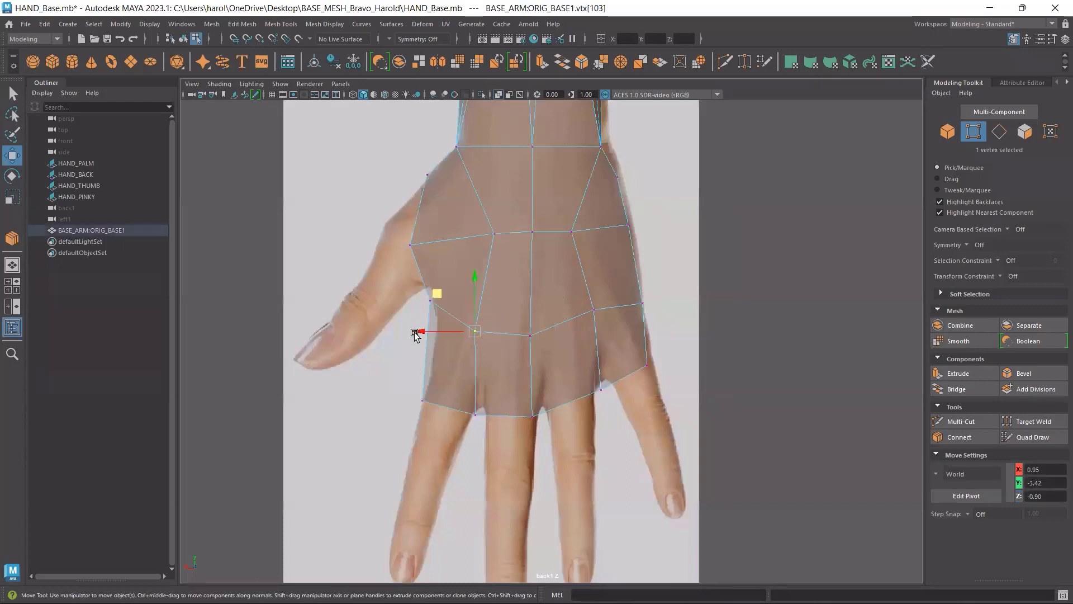
left_click_drag(443, 330, 492, 343)
scroll(492, 343, "up", 2)
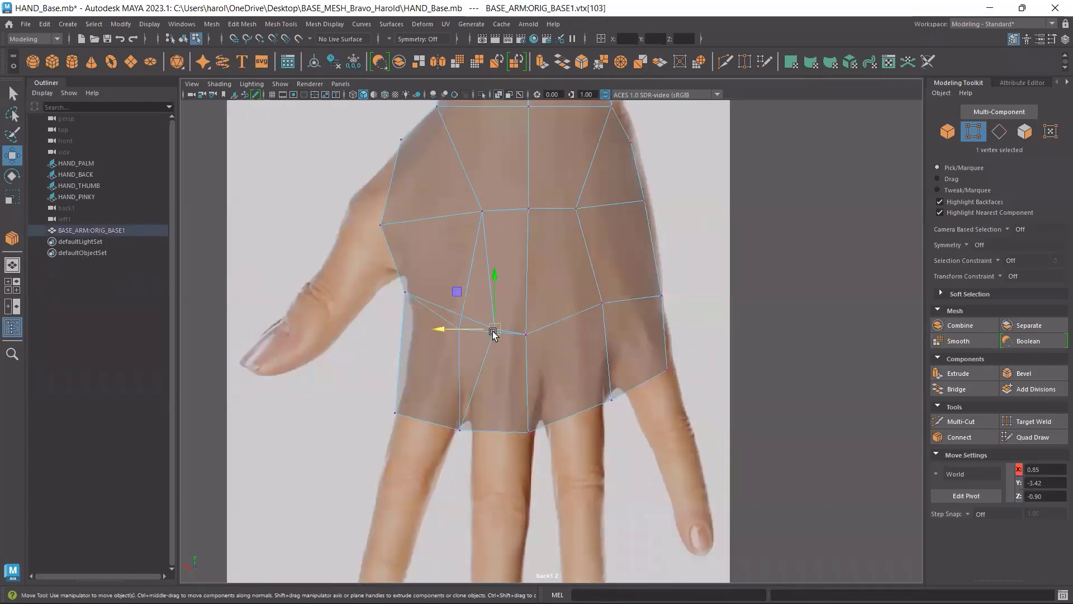
key("ctrl+z")
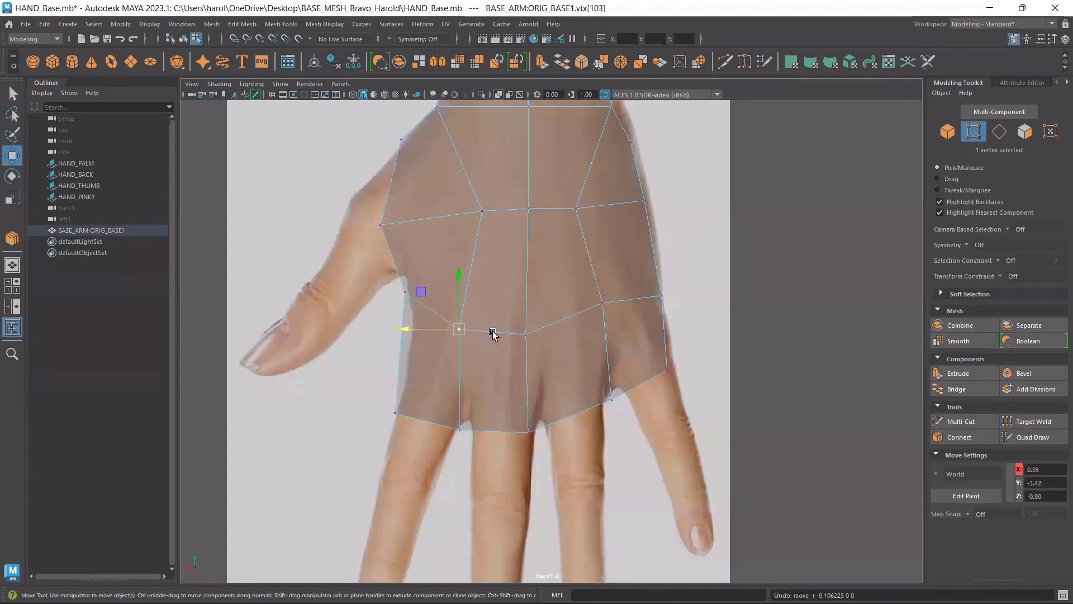
Move the HAND_BACK image plane along Z to -0.53, bringing it into the hand mesh.
key("space")
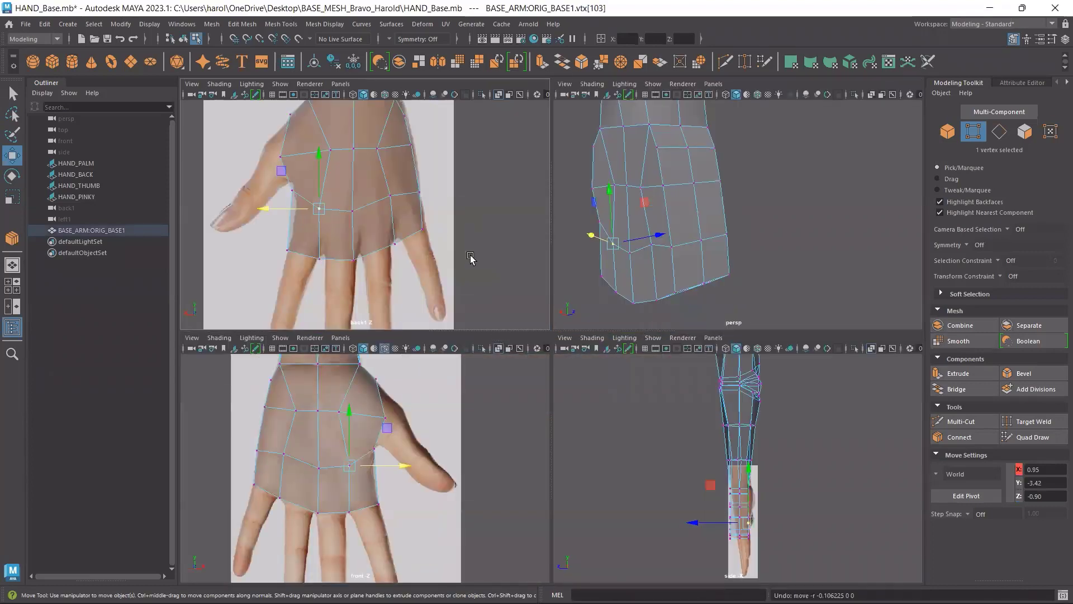
scroll(632, 259, "down", 2)
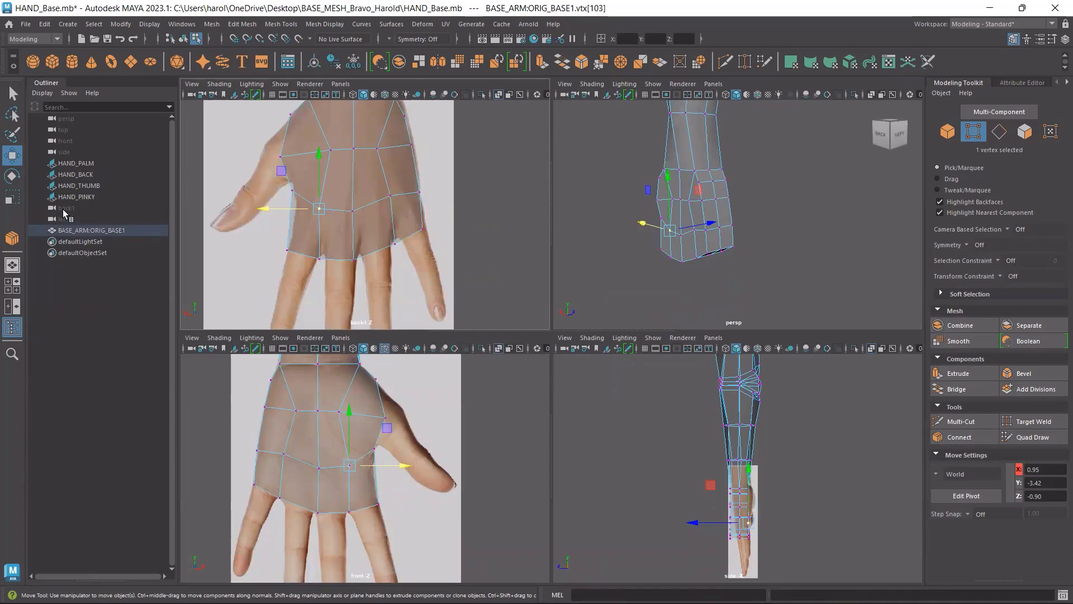
left_click(84, 175)
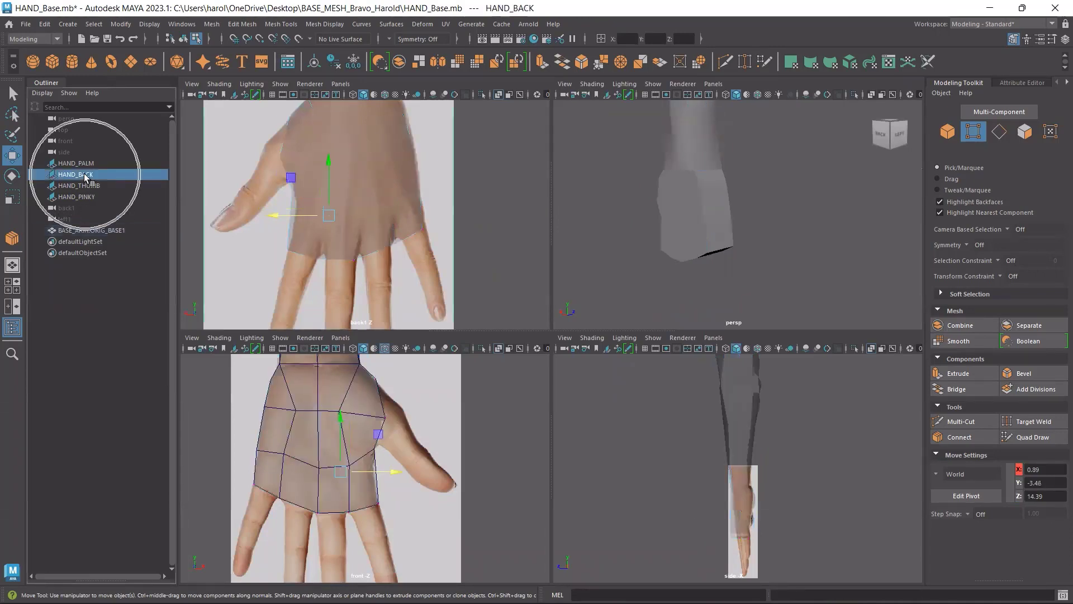
scroll(704, 223, "down", 2)
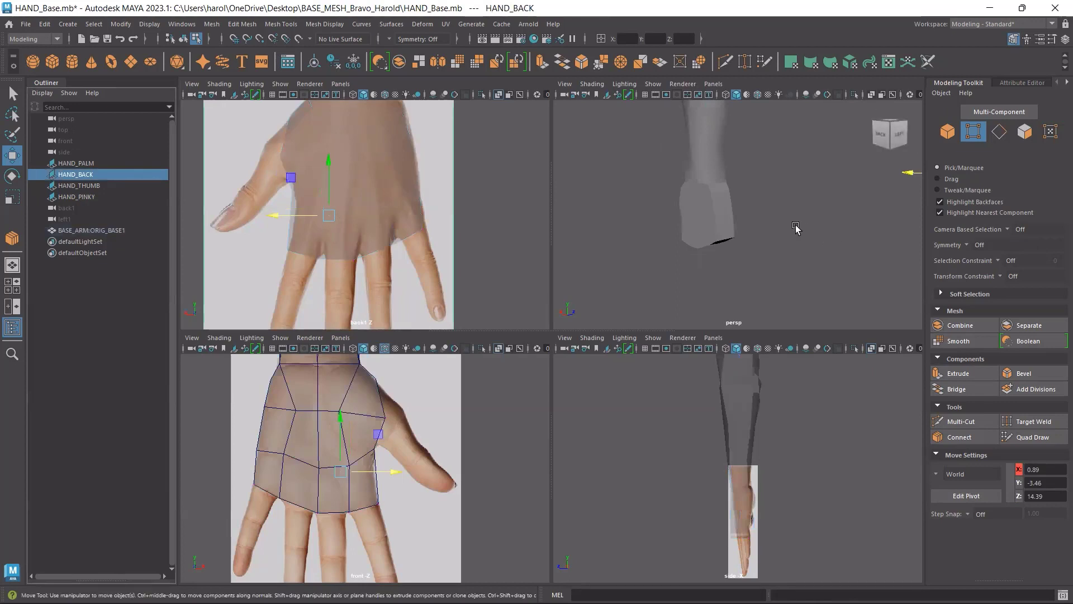
scroll(795, 228, "down", 1)
middle_click_drag(802, 229, 687, 287, "alt")
scroll(721, 257, "down", 8)
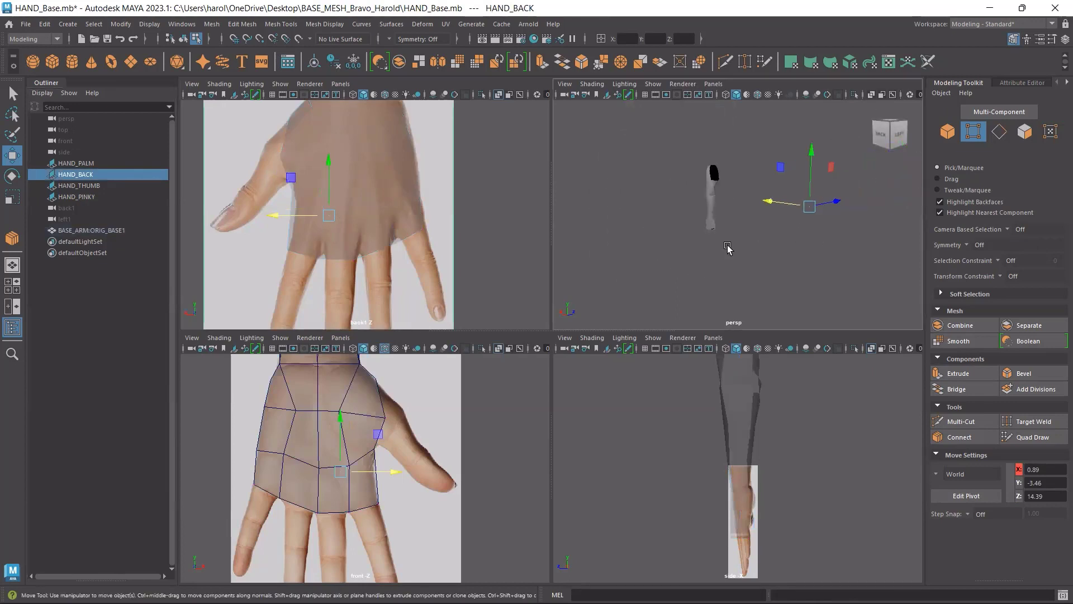
left_click_drag(728, 248, 689, 265, "alt")
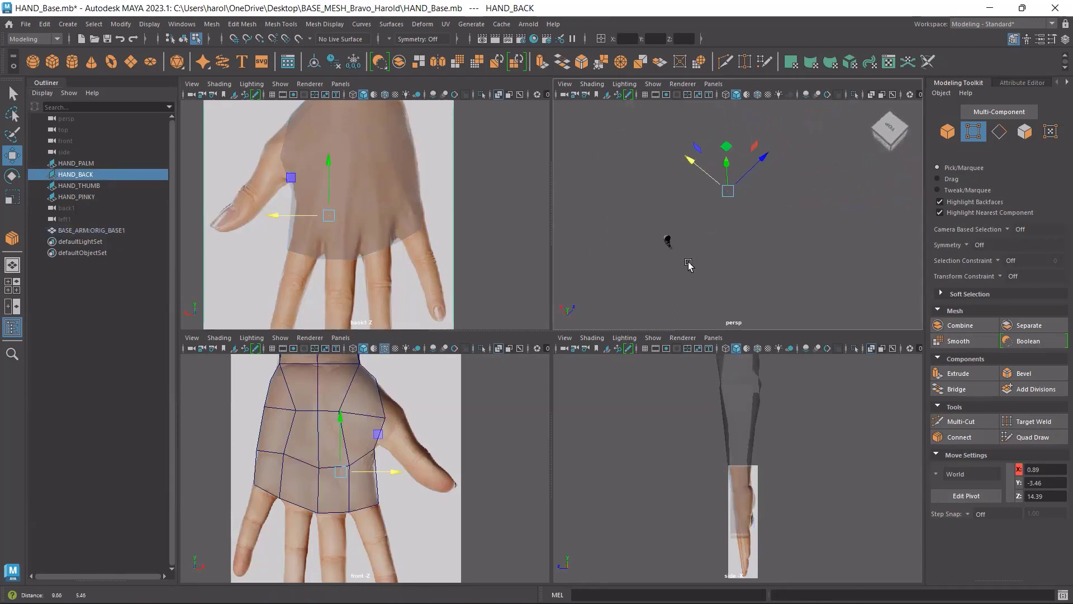
middle_click_drag(689, 262, 663, 282, "alt")
left_click_drag(737, 179, 675, 224)
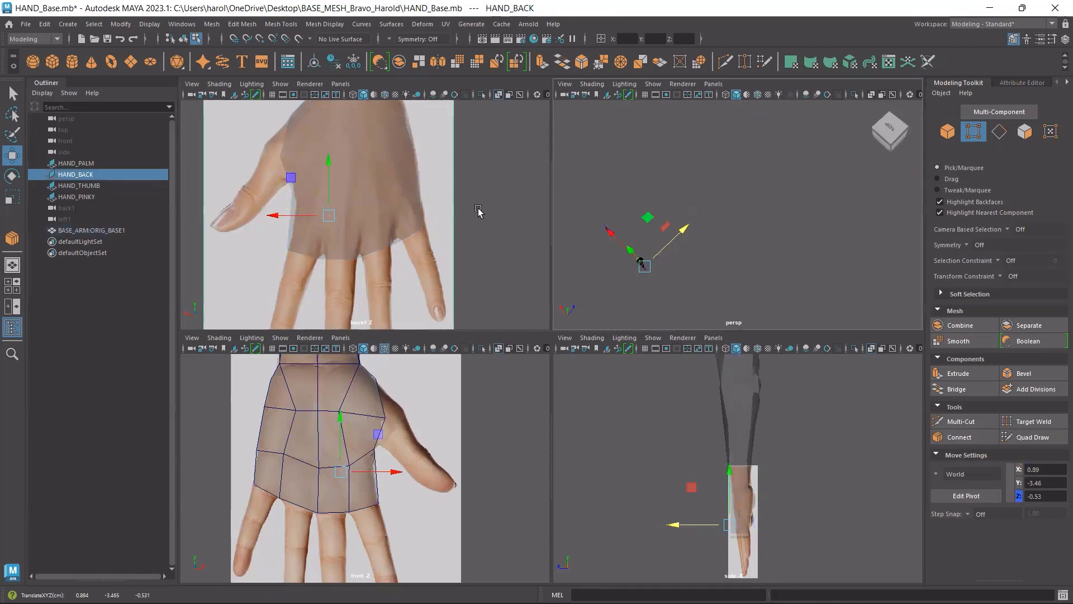
Move the lower loop's thumb-side interior vertex on the back of the hand inward and down to X 0.88, Y -3.46.
left_click(376, 162)
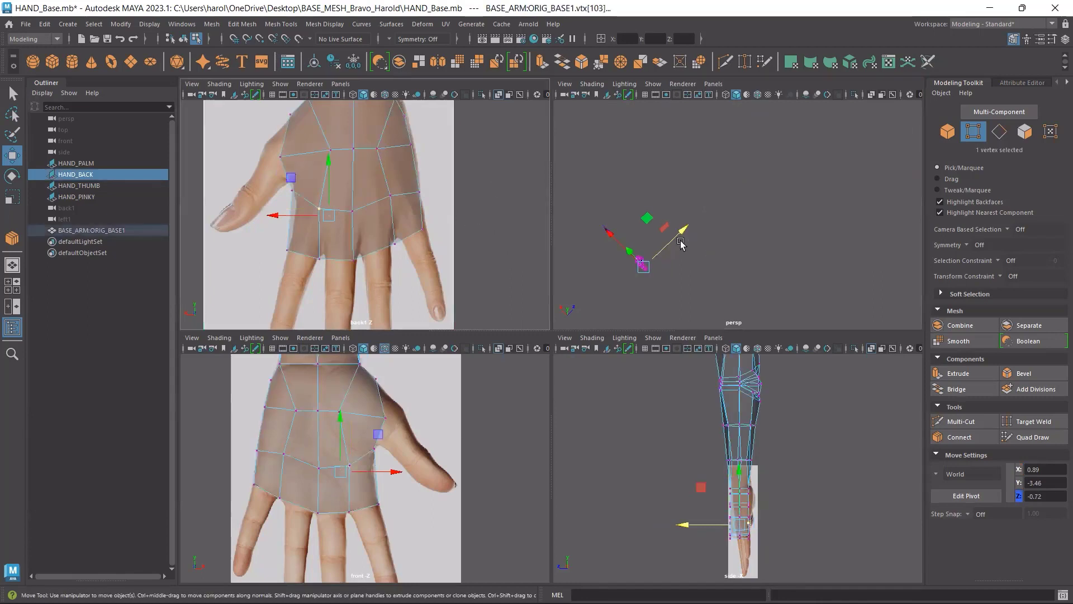
scroll(307, 206, "up", 5)
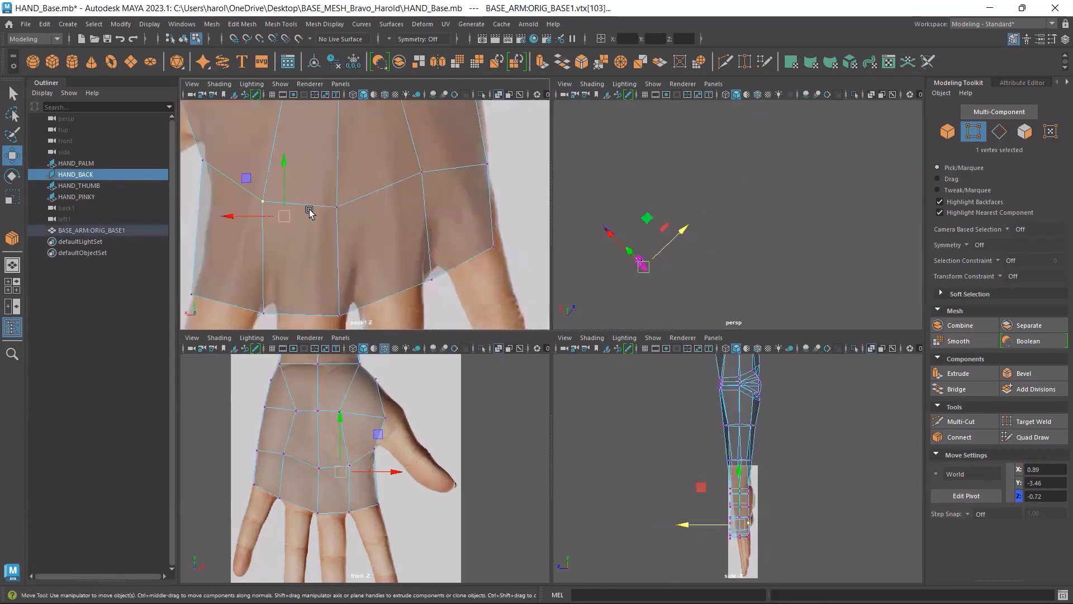
left_click(699, 206)
left_click(263, 200)
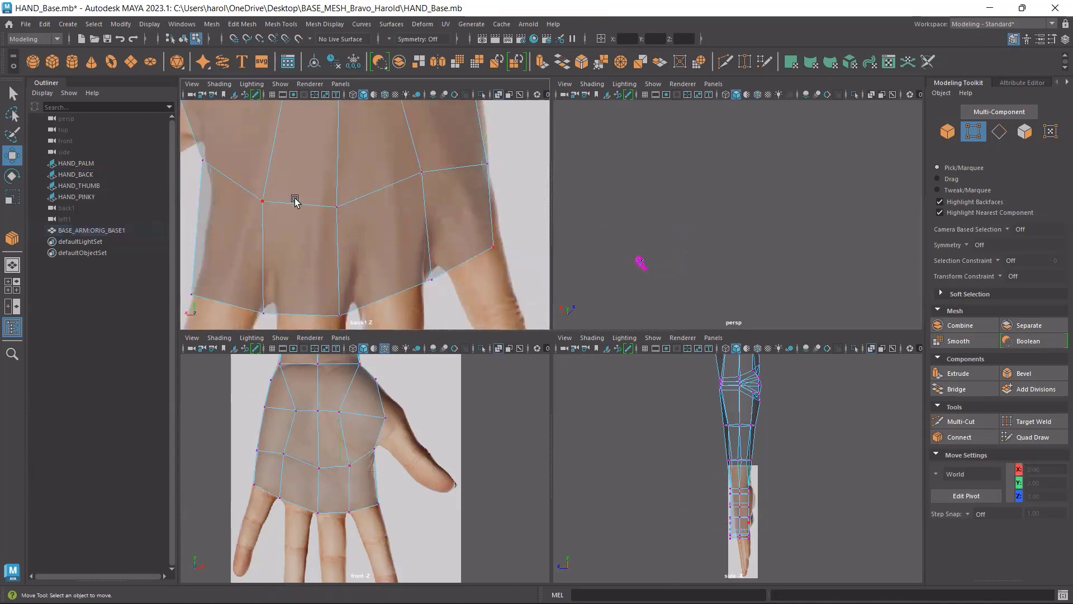
left_click(263, 200)
middle_click_drag(223, 163, 254, 175)
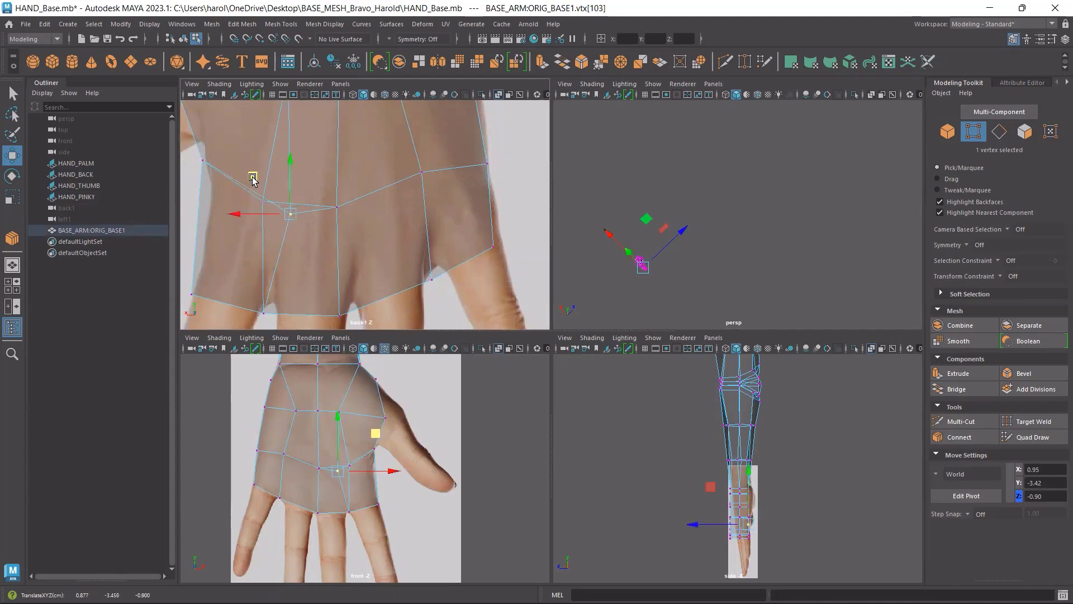
Display the back view in wireframe, shift the HAND_BACK image plane to Z -0.68, and maximize the back view.
left_click(85, 173)
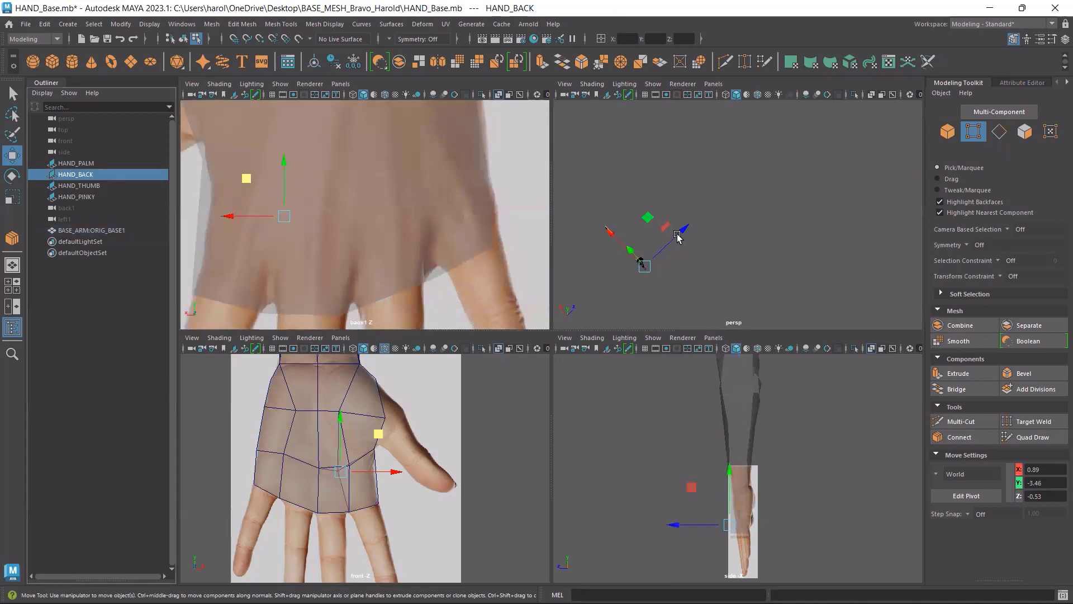
left_click(352, 94)
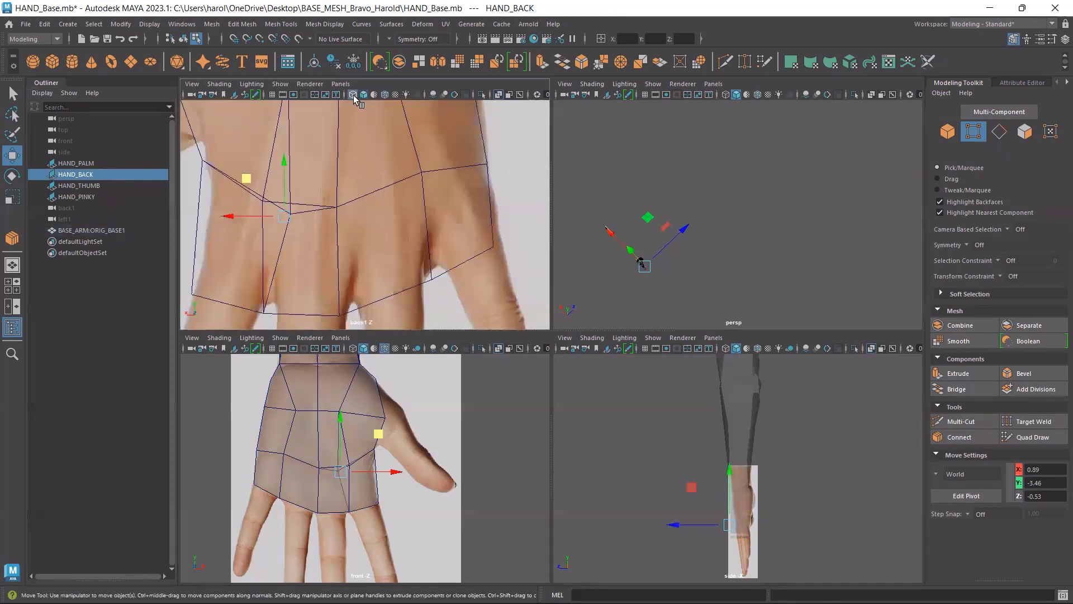
left_click_drag(680, 231, 680, 233)
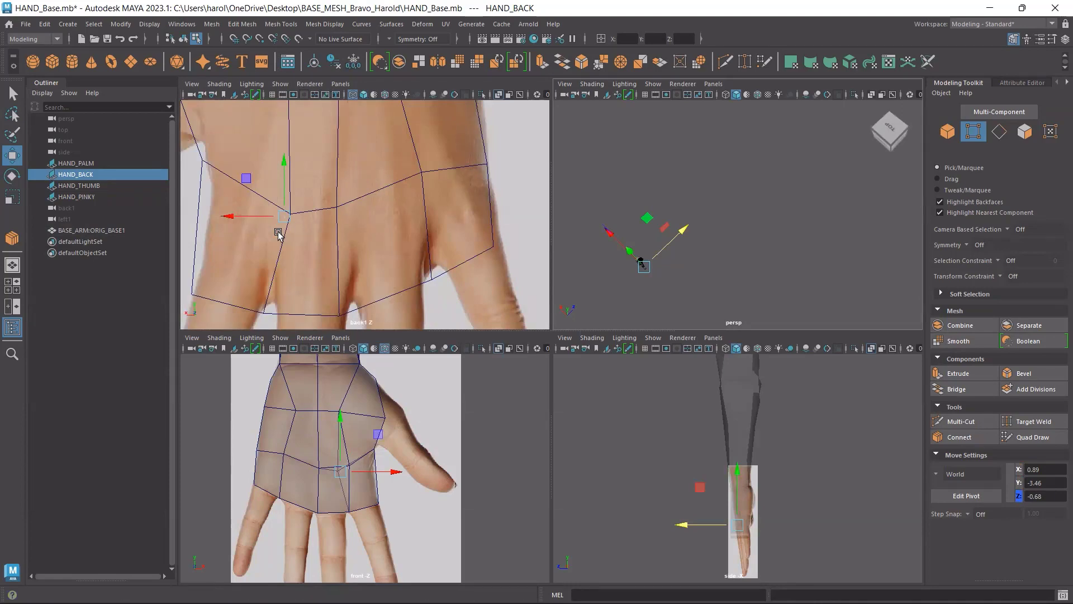
key("space")
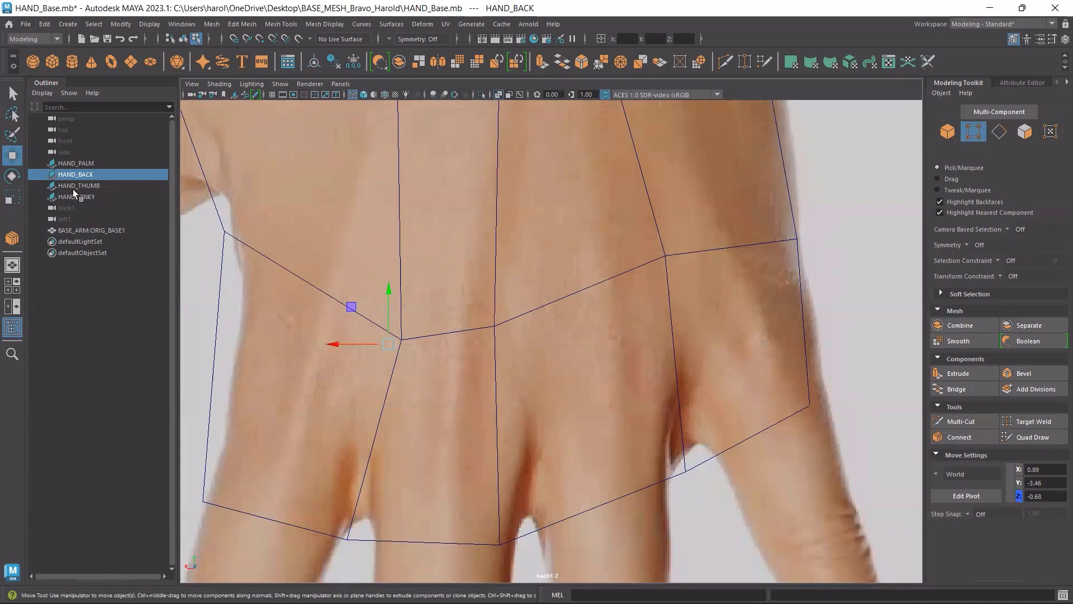
Move the lower loop's thumb-side interior vertex on the back of the hand up toward the thumb, and the thumb-edge vertex to X 1.07, Y -3.35.
left_click(85, 230)
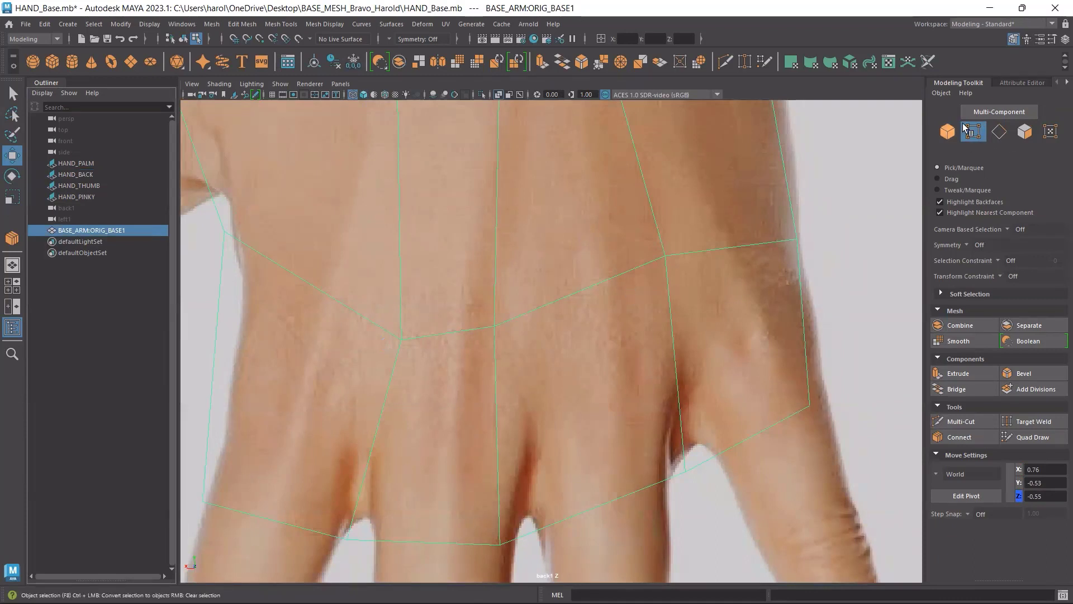
left_click(948, 132)
left_click(400, 339)
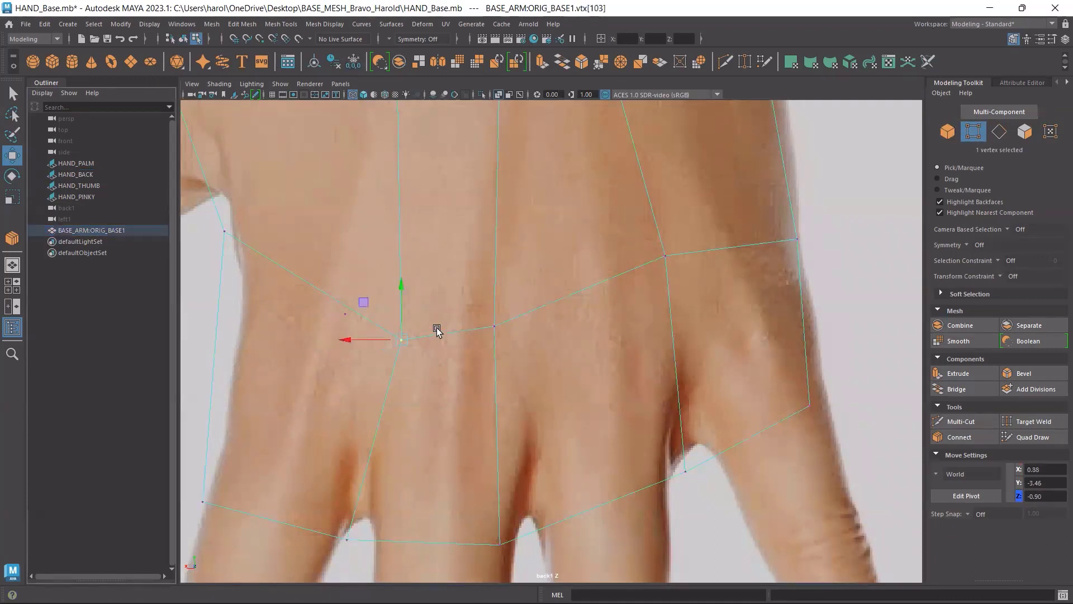
scroll(442, 331, "down", 5)
scroll(447, 333, "up", 4)
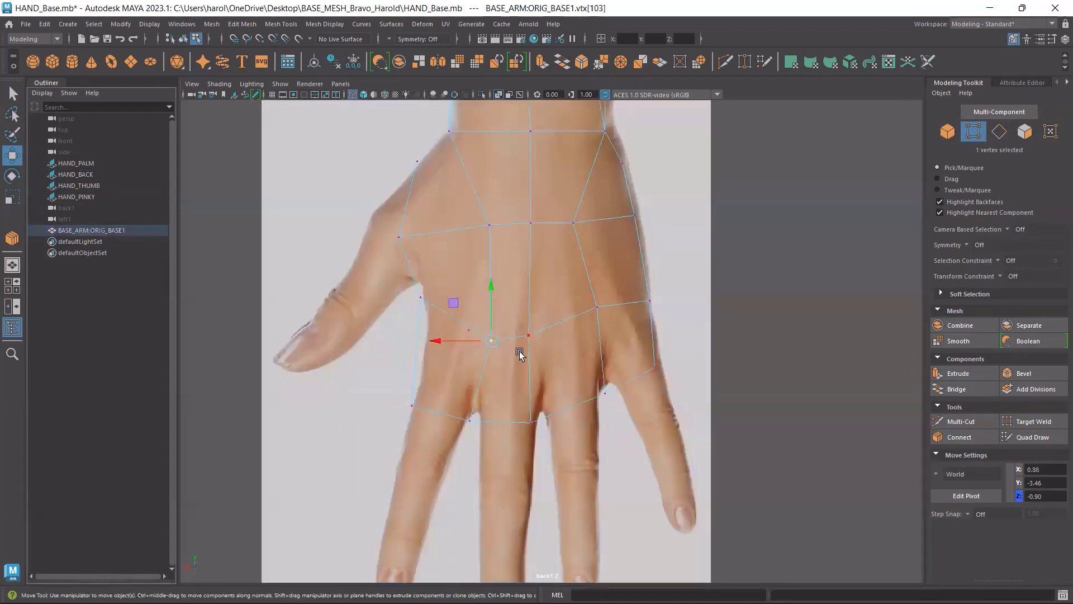
scroll(520, 353, "up", 3)
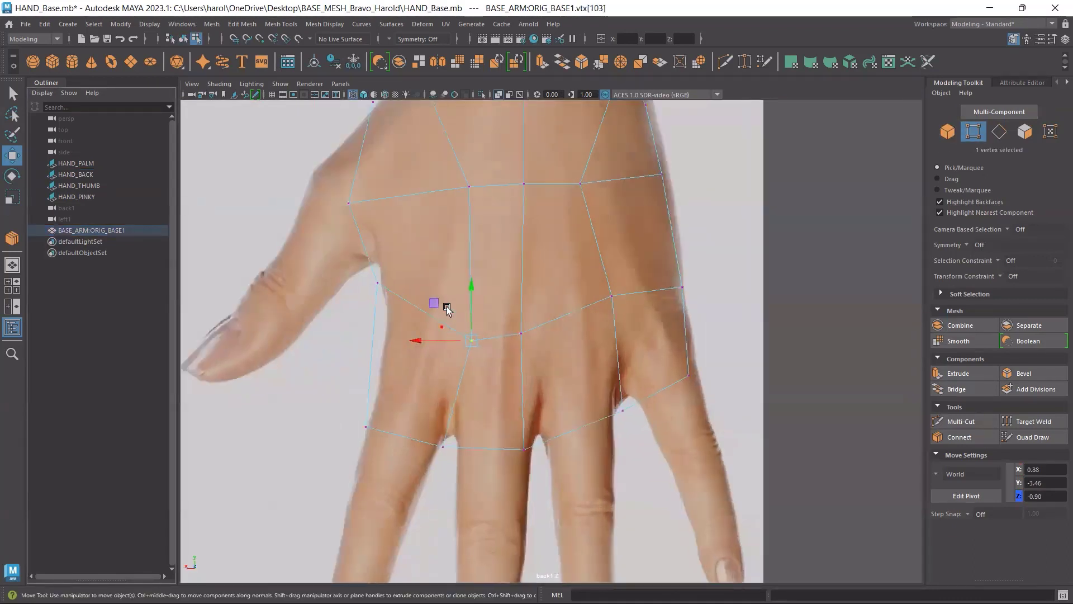
left_click_drag(443, 305, 425, 296)
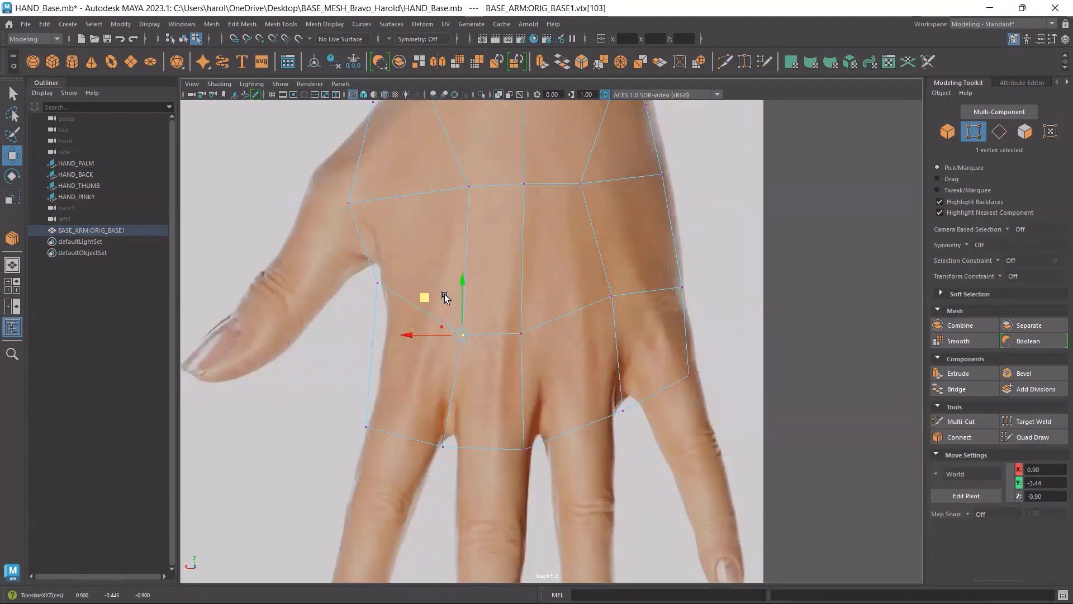
mouse_move(421, 294)
left_mouse_down()
mouse_move(410, 330)
mouse_move(427, 286)
left_mouse_up()
left_click(378, 283)
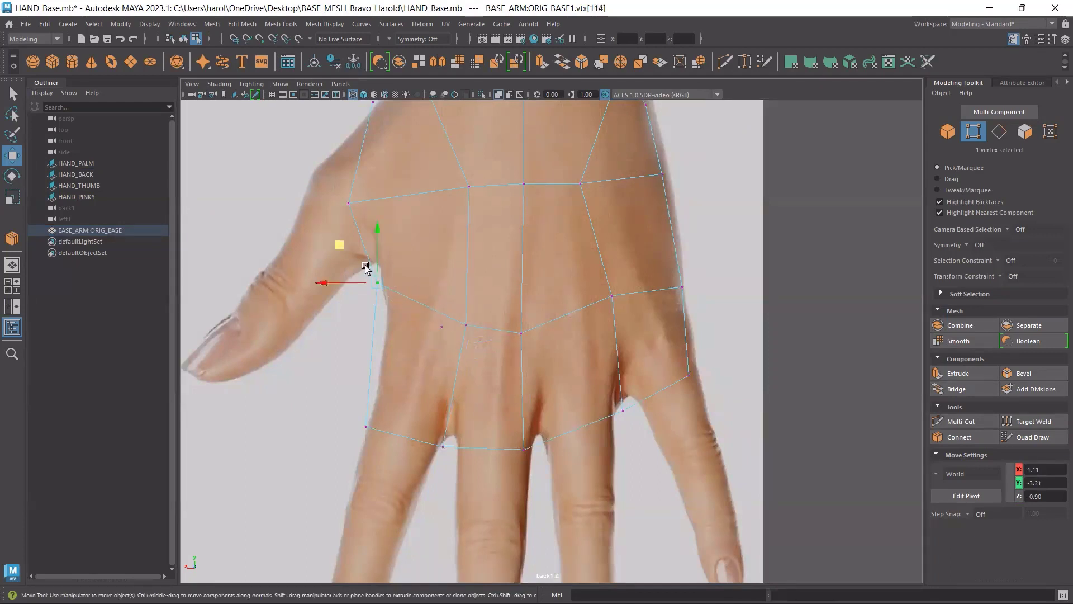
left_click_drag(342, 246, 355, 263)
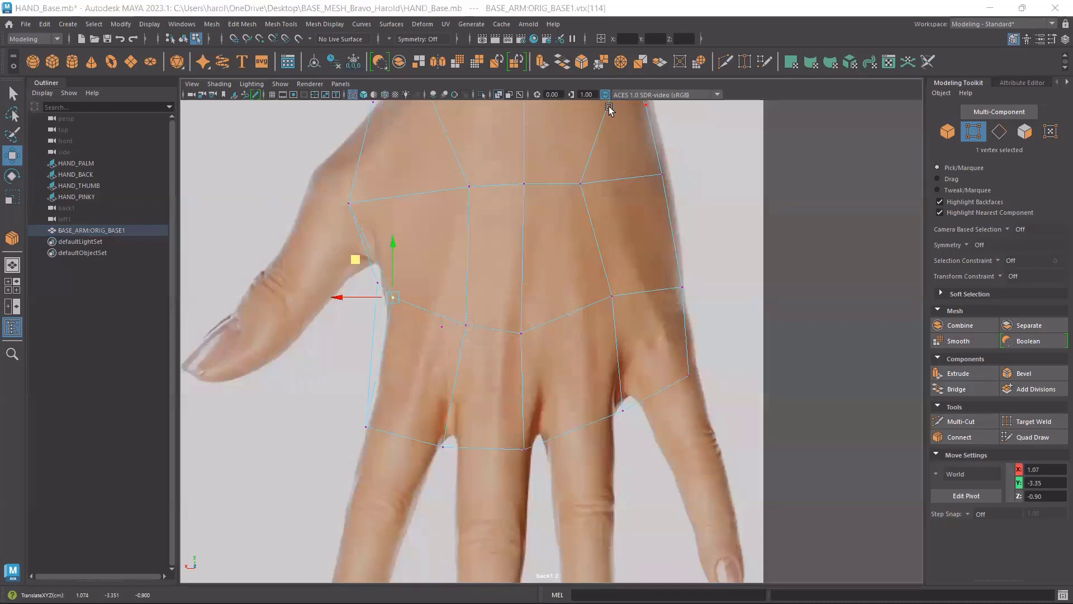
Move the lower loop's middle vertex on the back of the hand to X 0.71, Y -3.44, and the pinky-side interior vertex to X 0.52, Y -3.41.
left_click(522, 334)
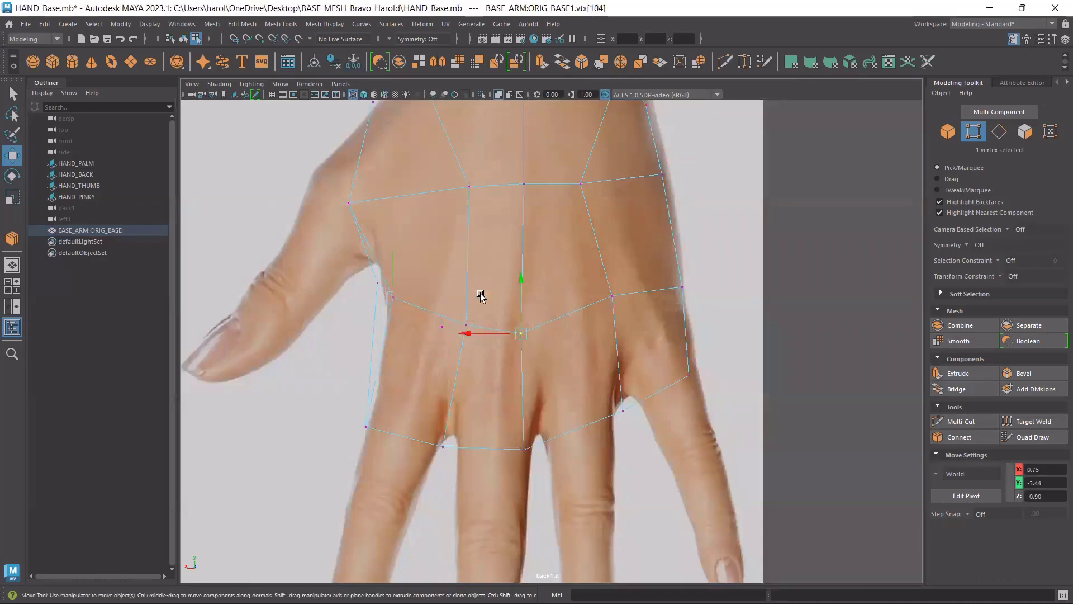
left_click_drag(481, 296, 497, 295)
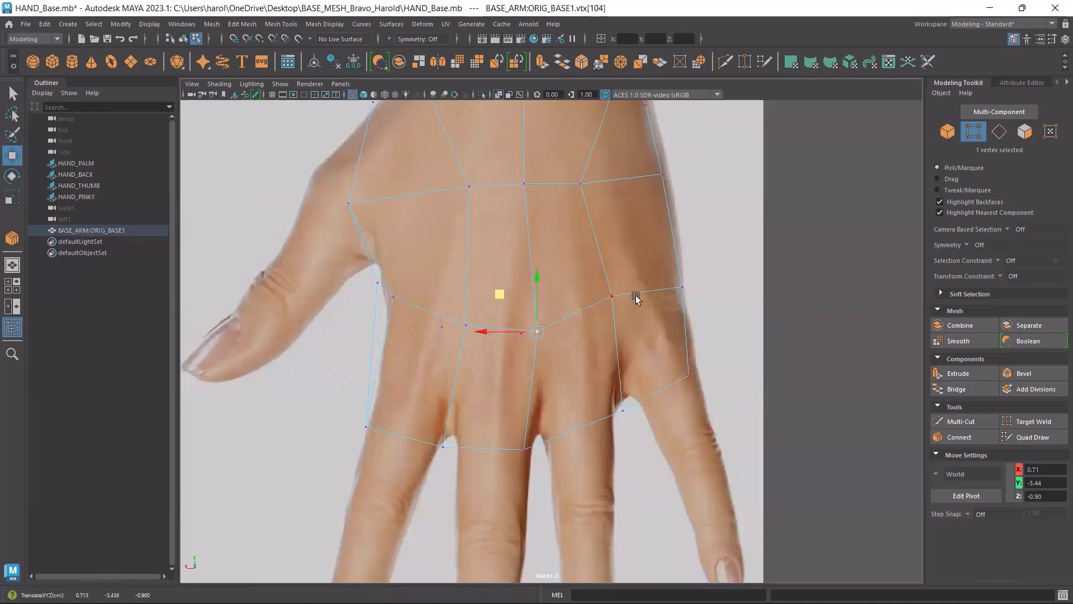
left_click(603, 296)
middle_click_drag(575, 256, 579, 282)
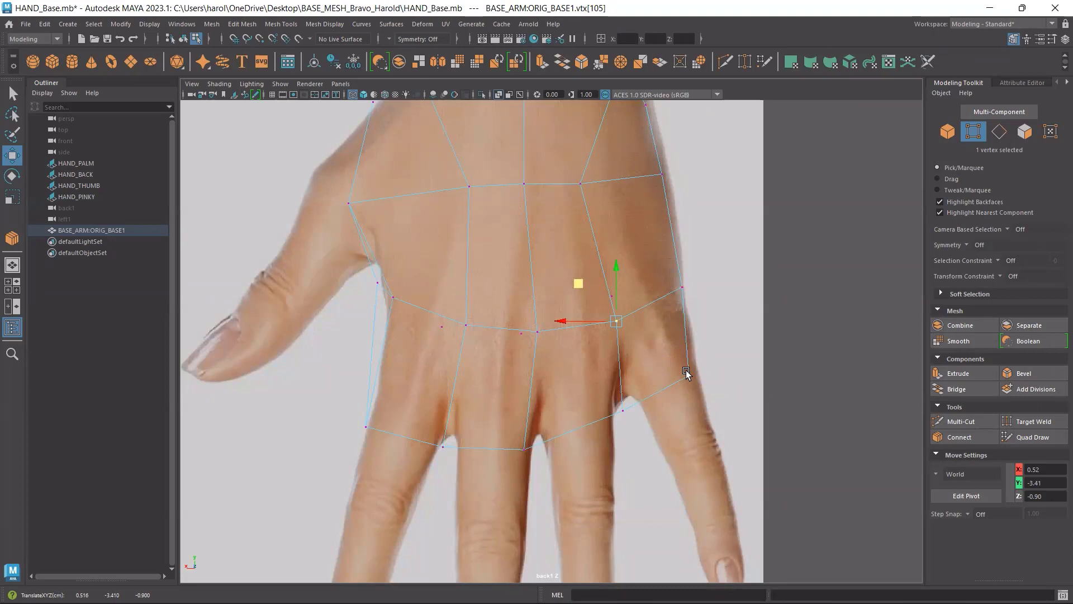
Move the mesh's bottom-row vertices between the ring finger and pinky onto the finger web at X 0.49, Y -3.61.
scroll(657, 338, "down", 5)
scroll(654, 337, "up", 5)
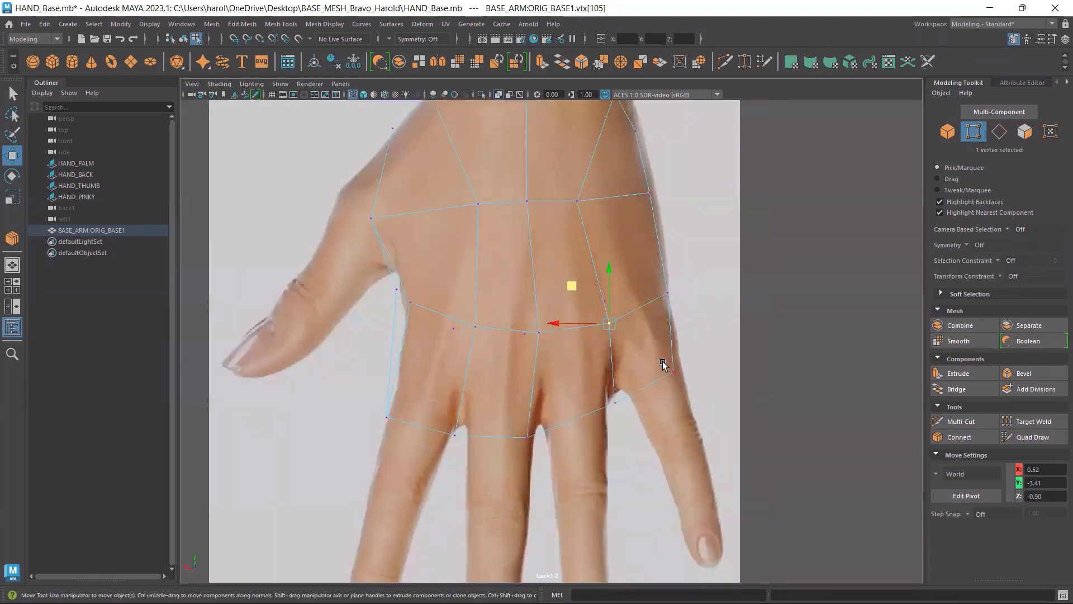
middle_click_drag(662, 364, 578, 358, "alt")
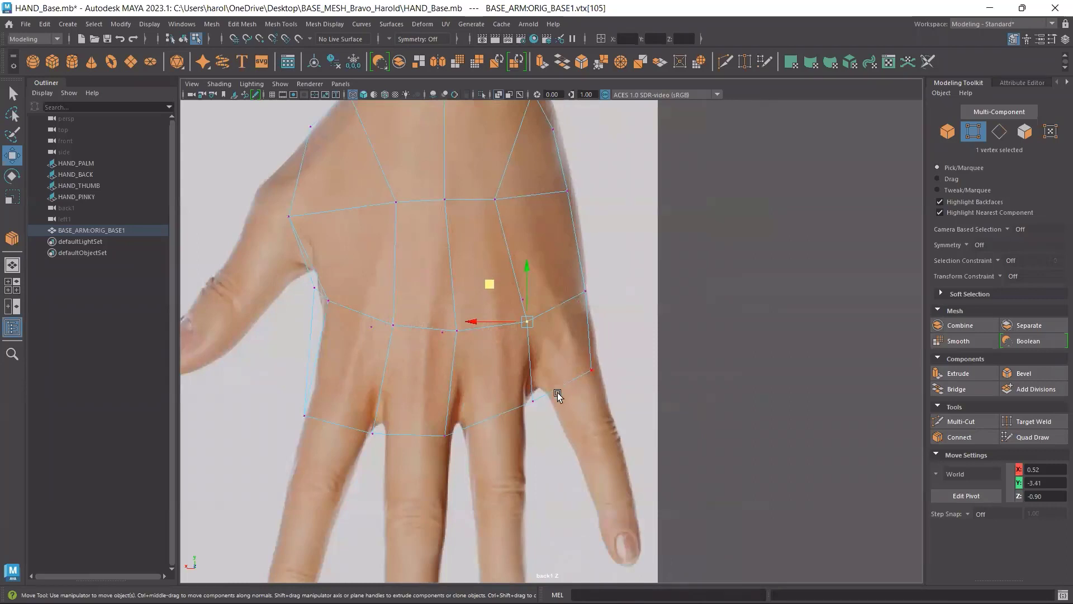
left_click_drag(515, 431, 506, 359)
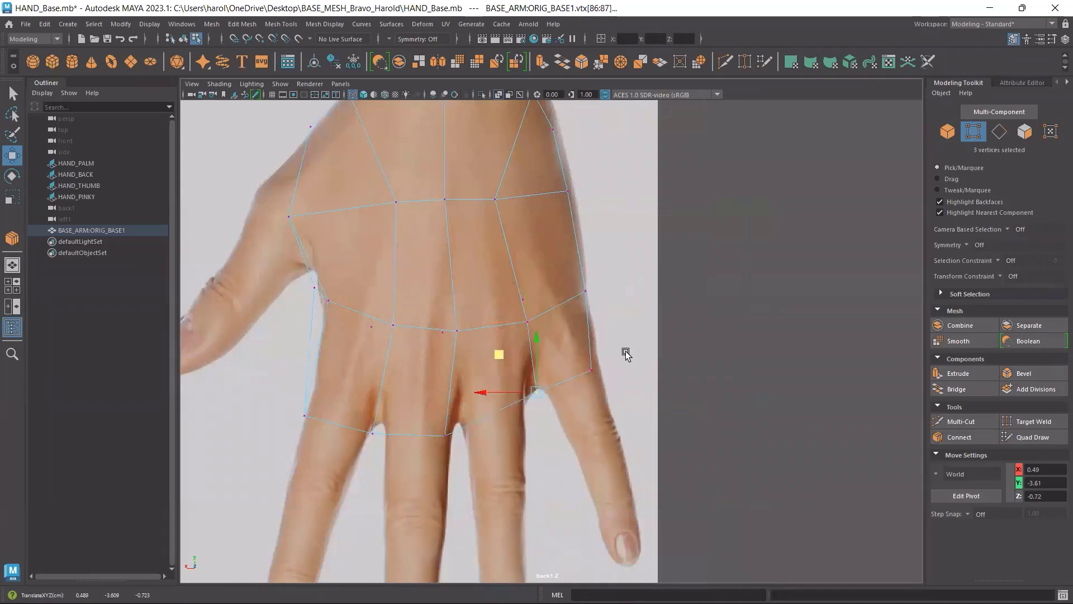
Move the bottom row's outer pinky vertices to X 0.30, Y -3.54, and those between the middle and ring fingers to X 0.71, Y -3.70.
left_click_drag(624, 349, 564, 417)
left_click_drag(551, 333, 560, 330)
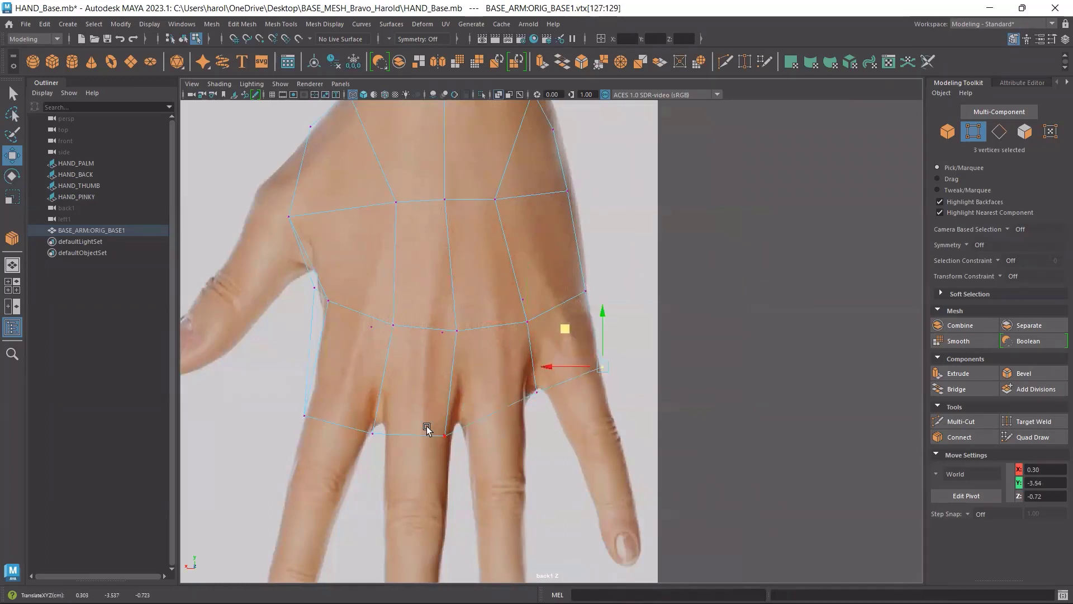
left_click_drag(426, 423, 465, 463)
left_click_drag(414, 399, 420, 390)
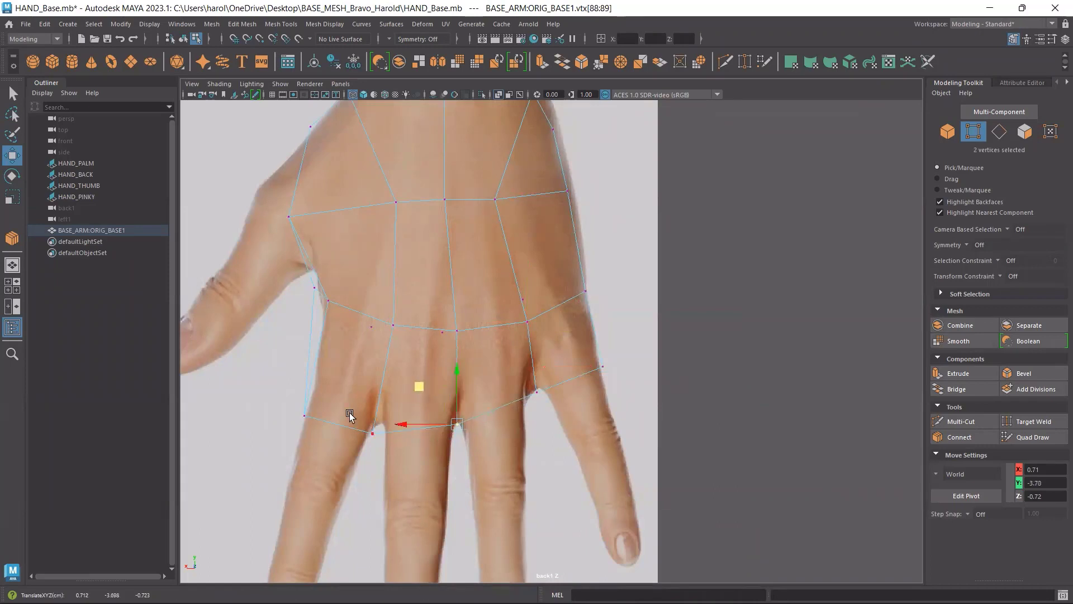
Move the bottom-row vertices between the index and middle fingers to X 0.93, Y -3.71, and the outer index vertices to X 1.14, Y -3.65.
left_click_drag(390, 470, 349, 398)
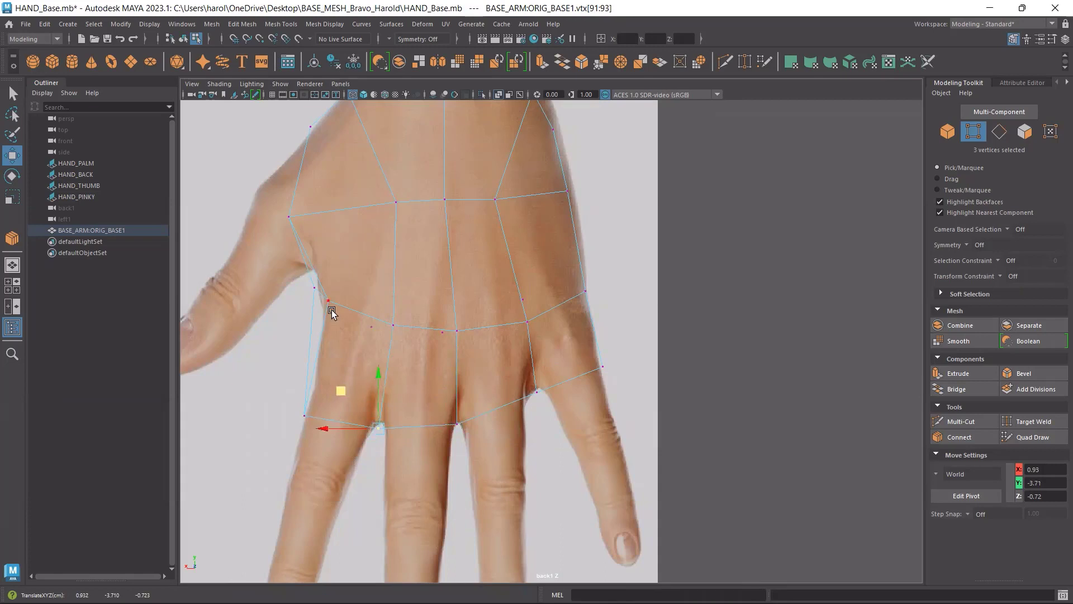
left_click_drag(268, 387, 328, 438)
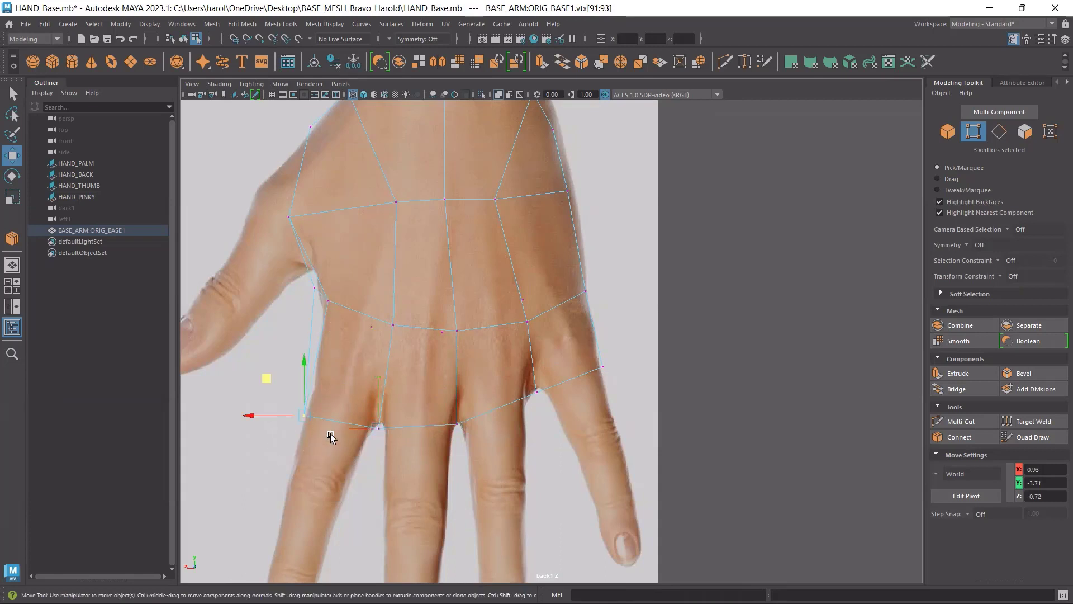
mouse_move(269, 374)
left_mouse_down()
mouse_move(281, 366)
mouse_move(270, 370)
left_mouse_up()
Refine the lower loop's interior vertices on the back of the hand, placing the pinky-side one at X 0.50, Y -3.40.
scroll(559, 353, "down", 5)
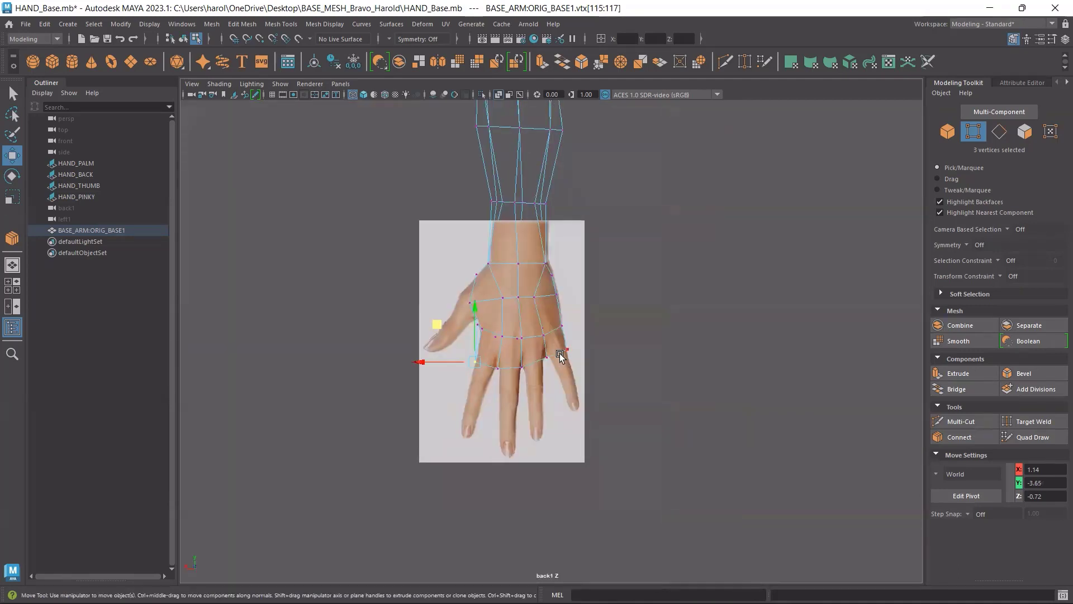
scroll(553, 350, "up", 5)
middle_click_drag(553, 278, 555, 394, "alt")
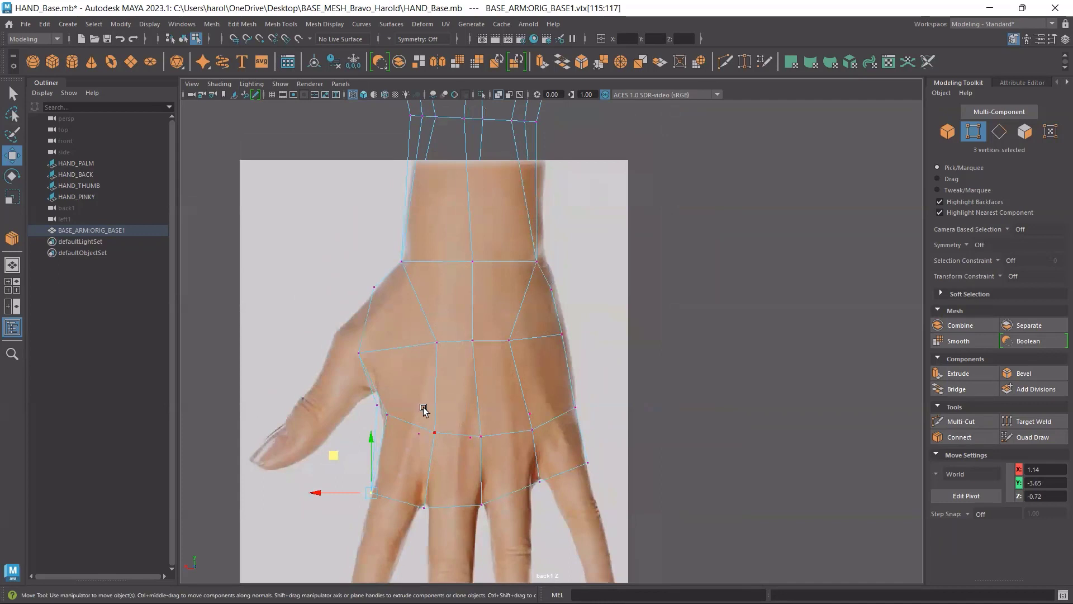
left_click(433, 431)
middle_click_drag(399, 393, 447, 405)
left_click(480, 437)
left_click_drag(447, 401, 507, 397)
left_click(533, 430)
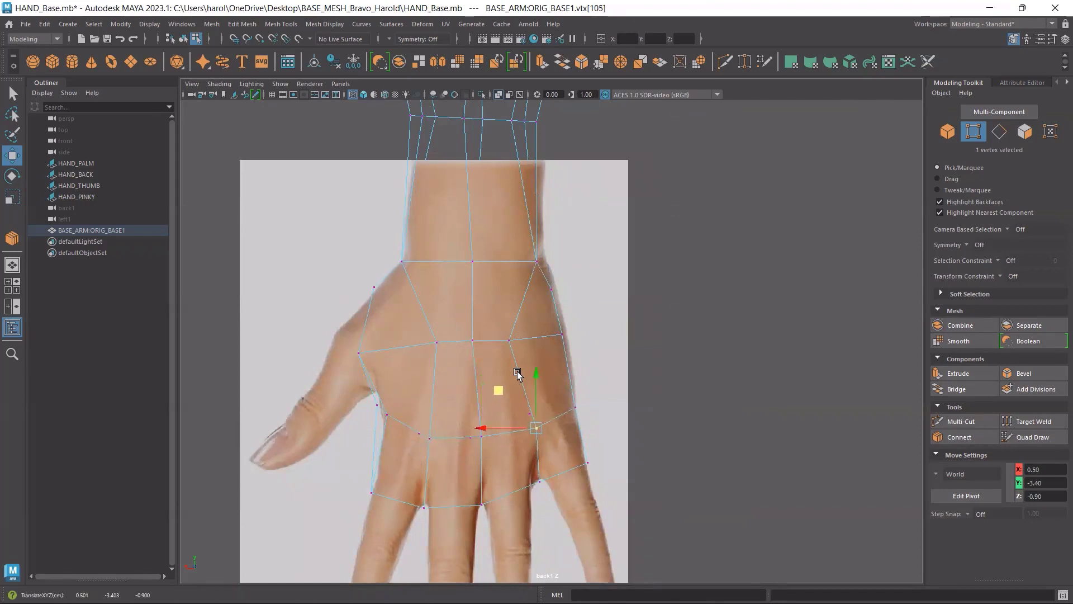
Lower the upper loop's pinky-side and thumb-side interior vertices to about Y -3.10 and Y -3.12, and move its thumb-edge vertices inward to X 1.14.
left_click(512, 338)
mouse_move(474, 300)
left_mouse_down()
mouse_move(477, 290)
mouse_move(481, 312)
left_mouse_up()
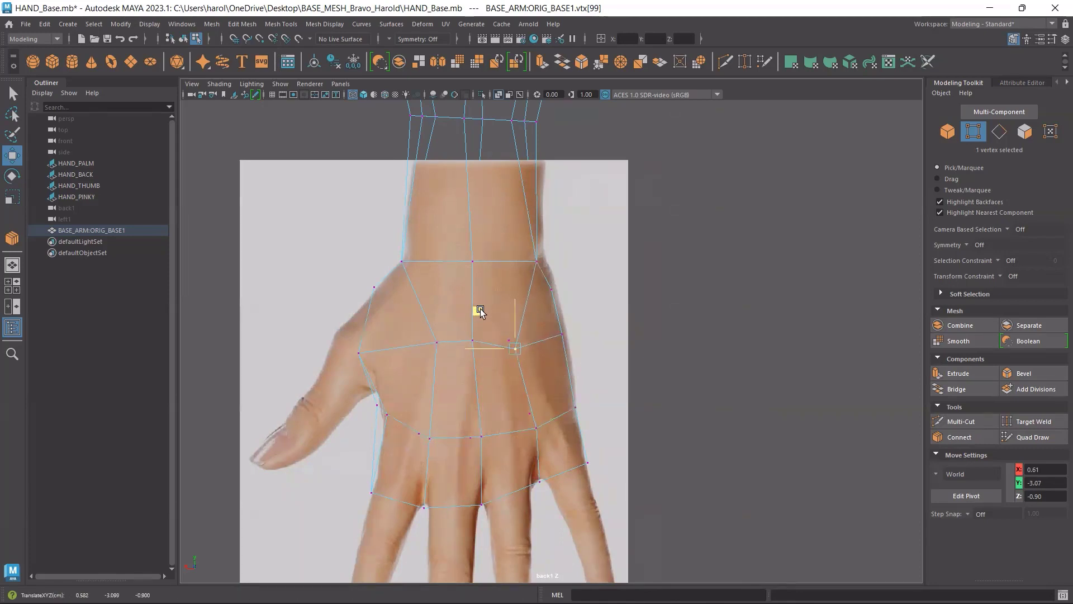
left_click(436, 342)
left_click_drag(401, 308, 404, 319)
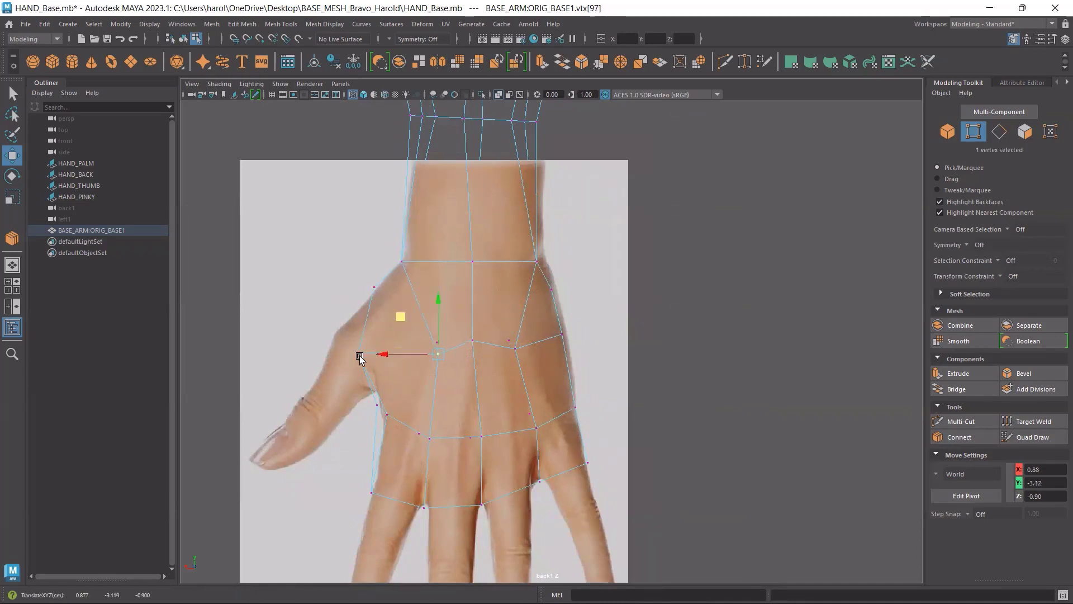
left_click_drag(331, 337, 373, 372)
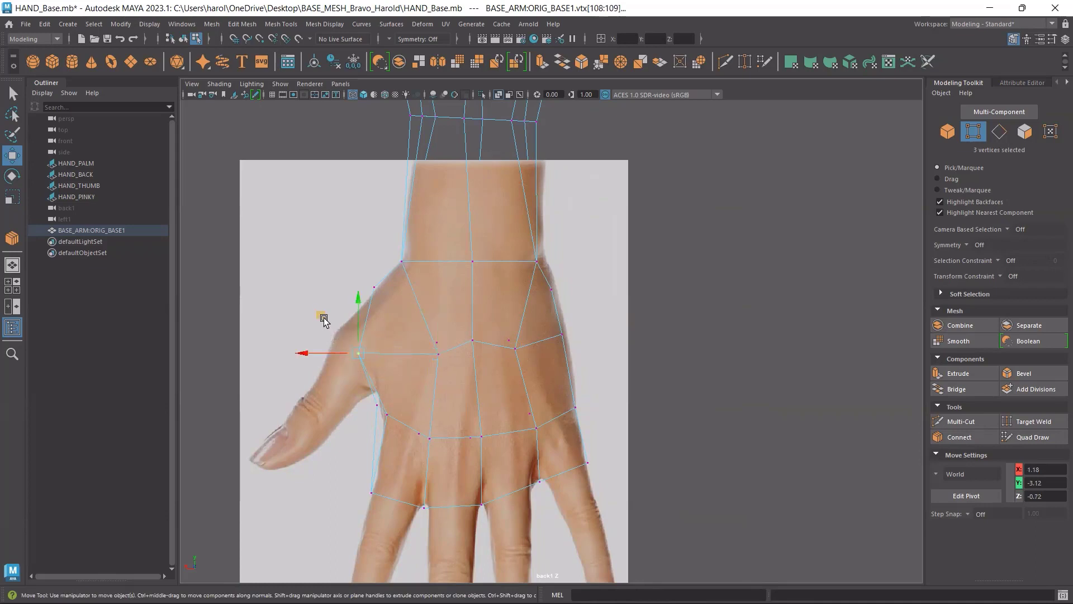
mouse_move(323, 316)
left_mouse_down()
mouse_move(348, 317)
mouse_move(334, 316)
left_mouse_up()
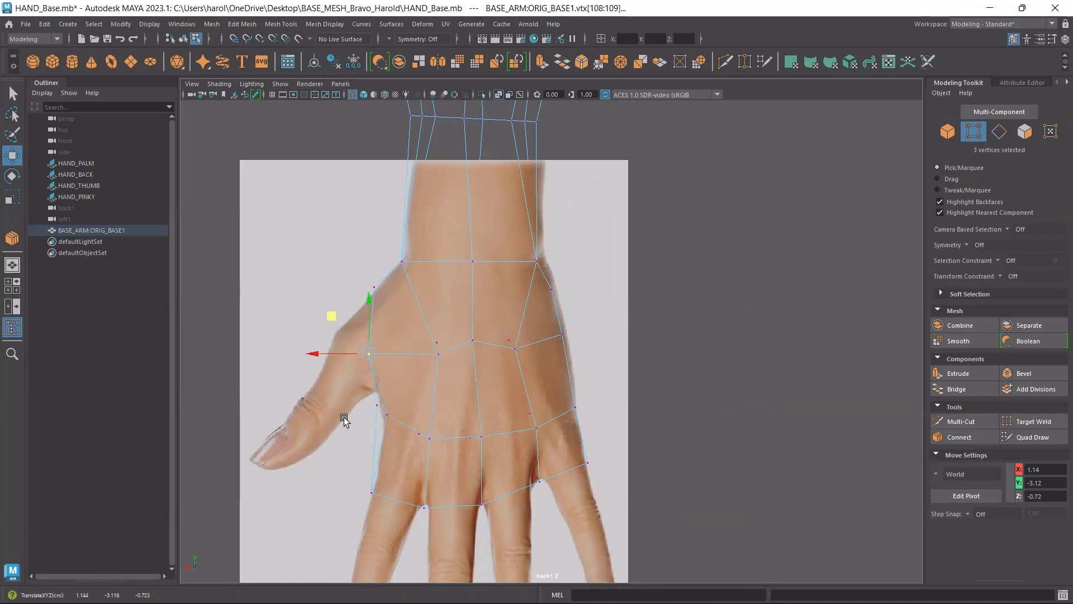
Move the two vertices at the thumb web to X 1.10, Y -3.29 and save the scene.
left_click_drag(361, 397, 435, 411)
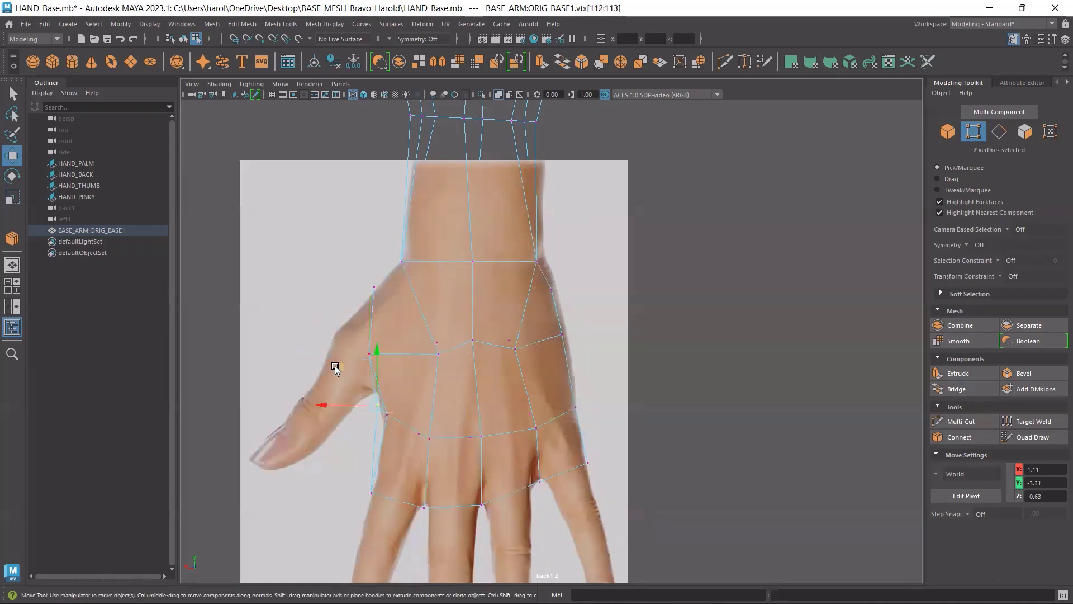
mouse_move(337, 367)
left_mouse_down()
mouse_move(362, 353)
mouse_move(337, 355)
left_mouse_up()
key("ctrl+s")
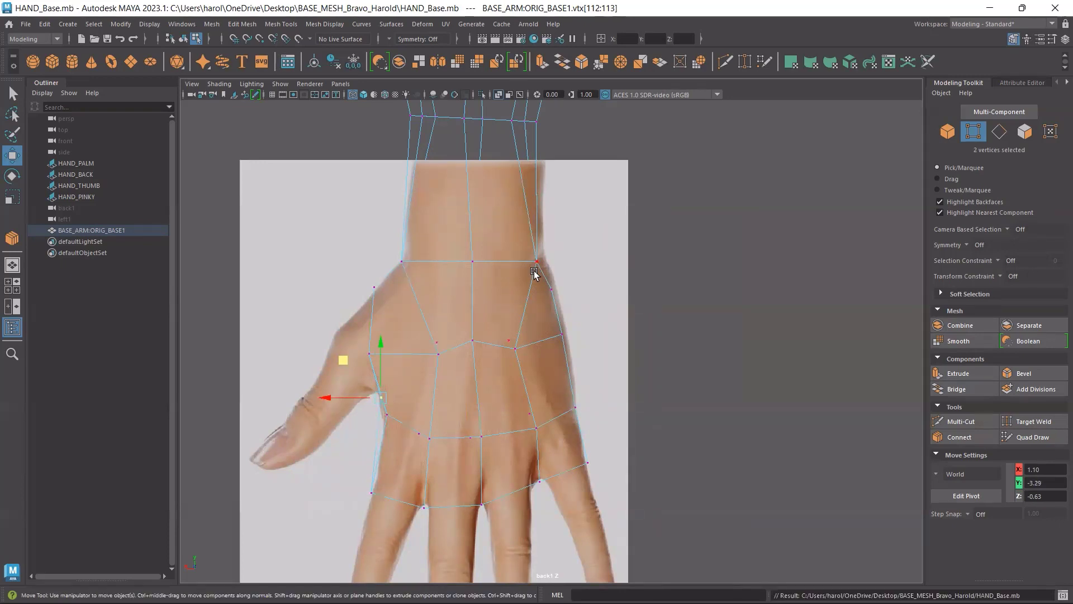
Try moving the single pinky-edge vertex just below the wrist outward to X 0.42, Y -2.85, and undo it.
left_click(733, 300)
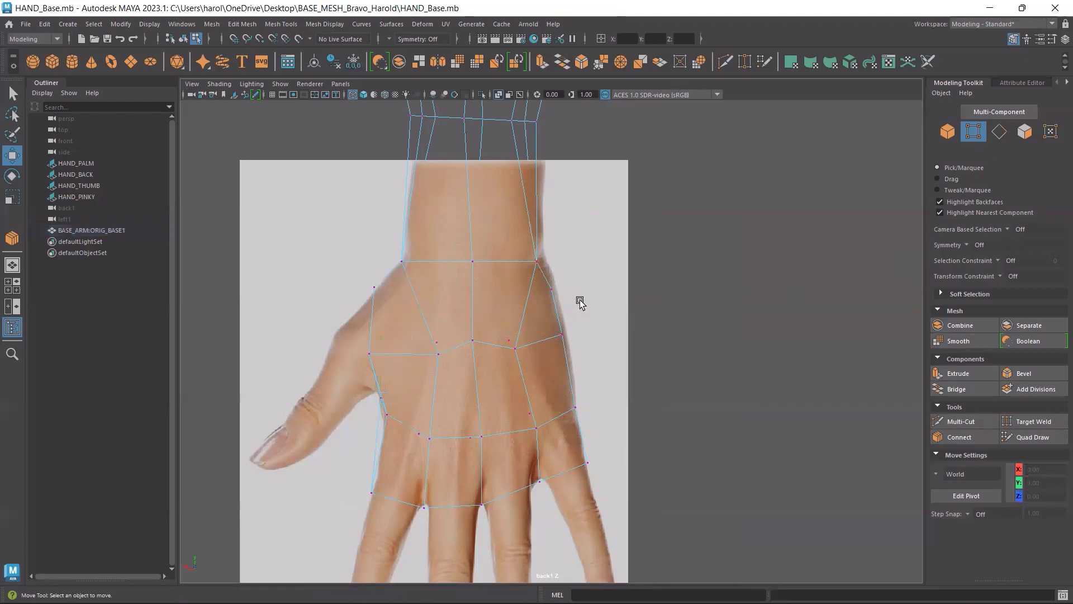
left_click(554, 290)
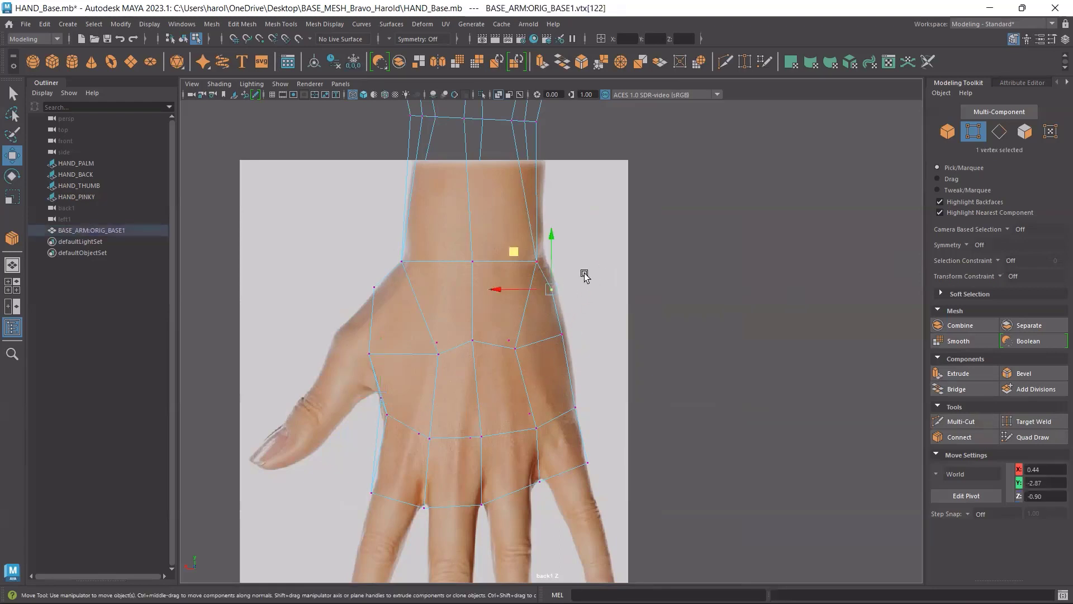
left_click_drag(526, 244, 526, 244)
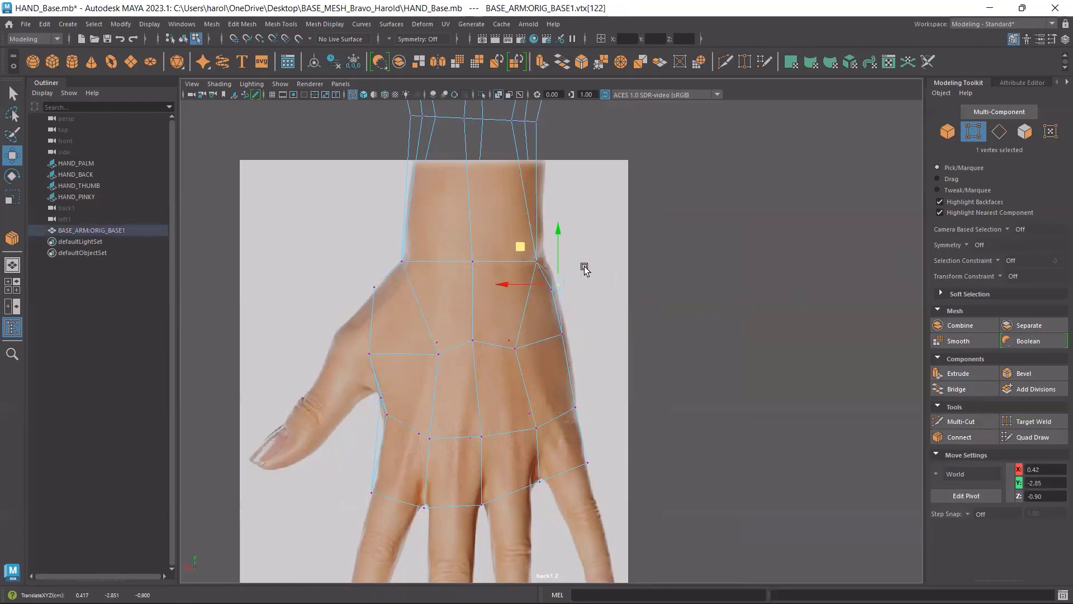
key("ctrl+z")
Move the pinky-edge vertices just below the wrist and on the upper loop outward to the hand's outline, and save the scene.
left_click_drag(616, 274, 543, 307)
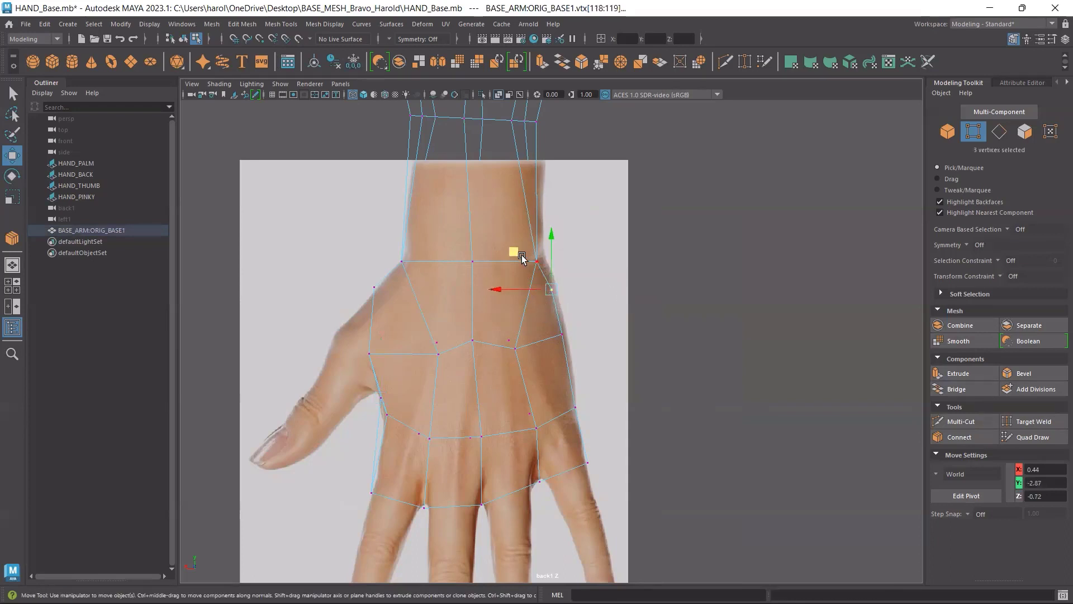
left_click_drag(513, 251, 520, 244)
left_click_drag(601, 316, 515, 334)
left_click(591, 408)
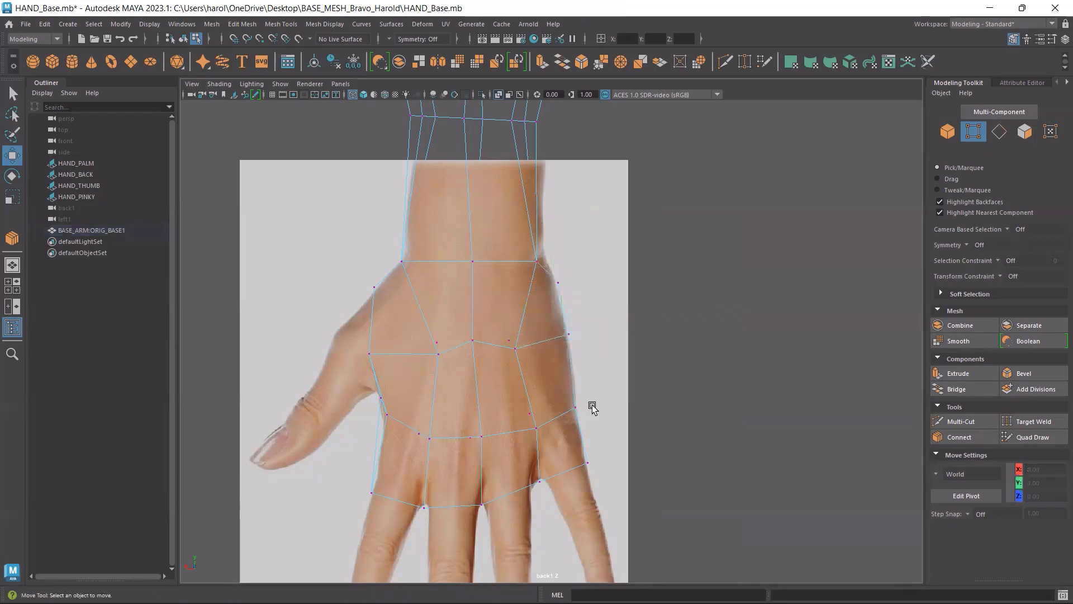
key("ctrl+s")
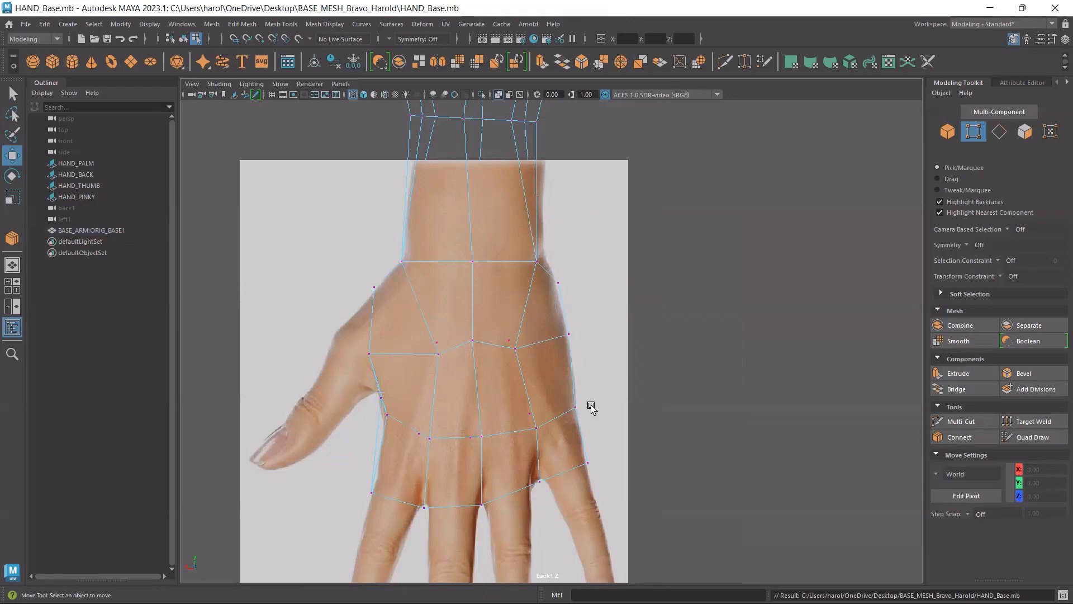
Check the reshaped mesh against the palm image in the maximized front view, and return to the four-view layout.
key("space")
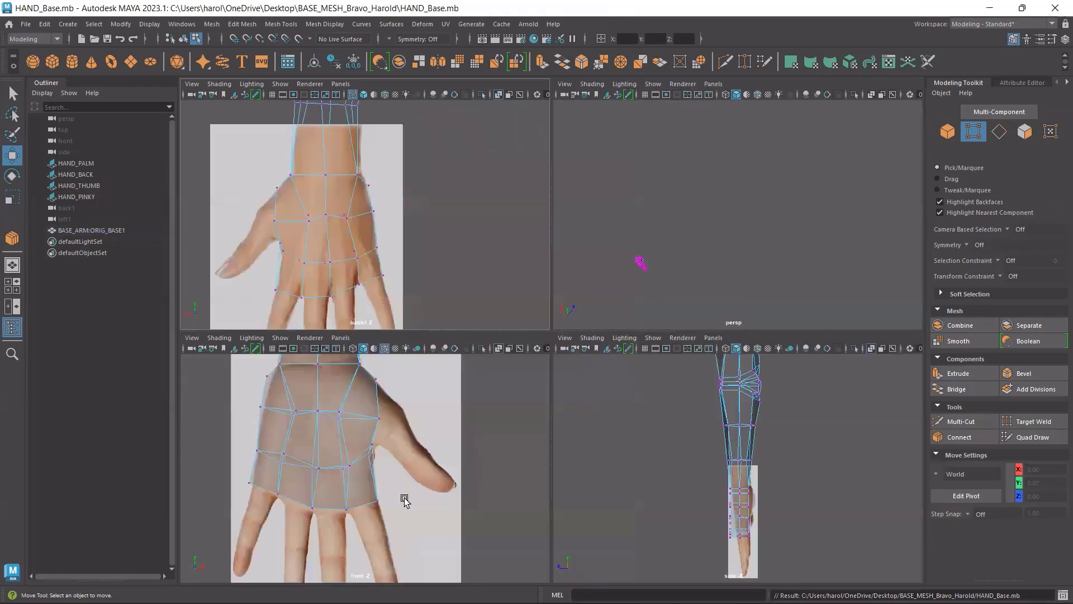
key("space")
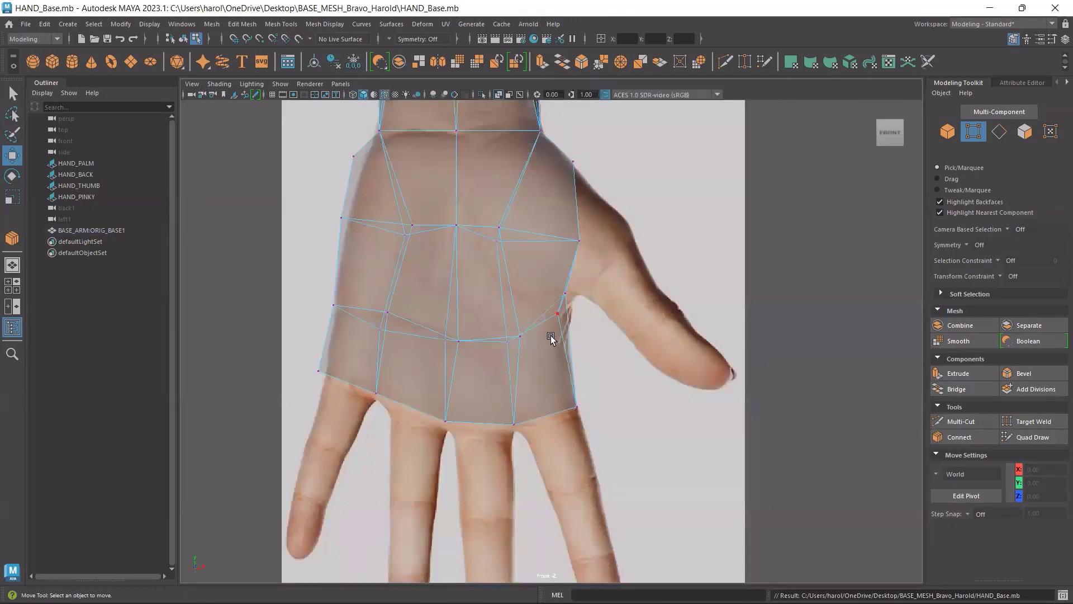
key("space")
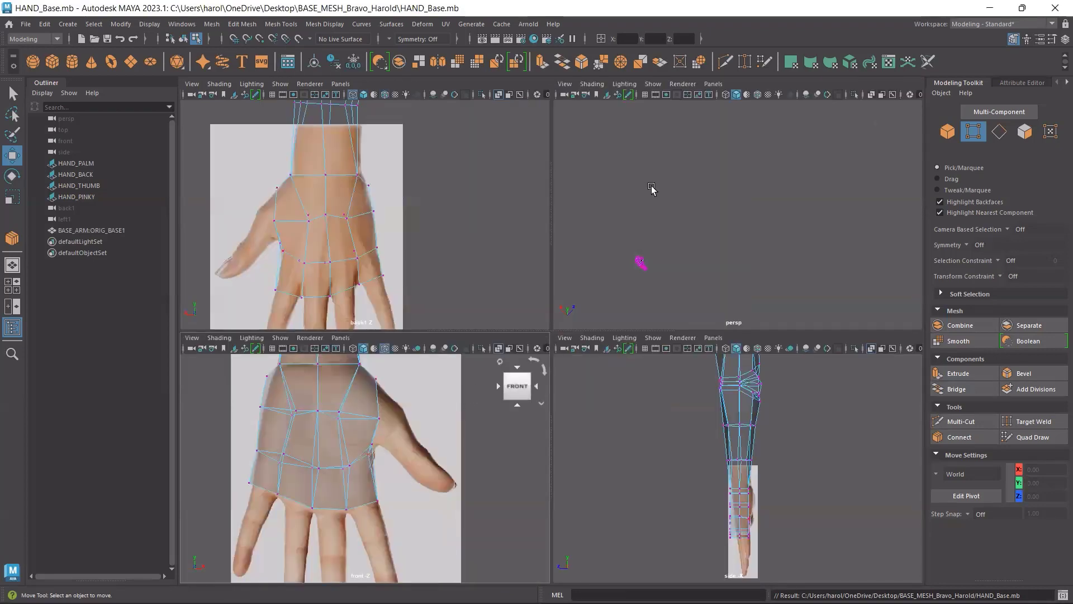
Examine the hand mesh in perspective, then compare its depth with the side image and its pinky edge with the palm image.
key("space")
left_click_drag(407, 453, 652, 377, "alt")
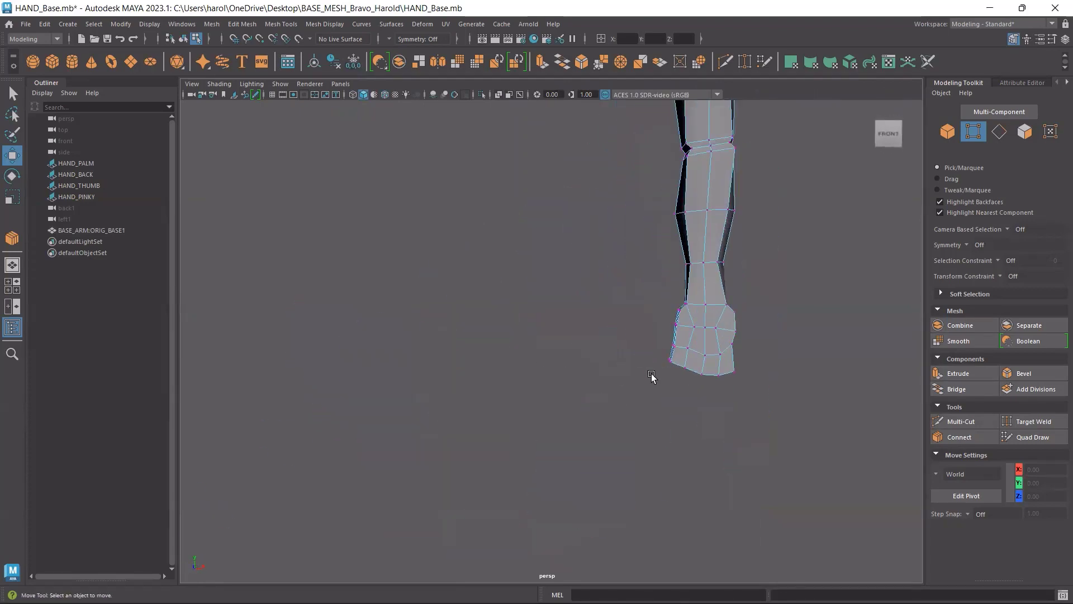
key("space")
key("space")
scroll(575, 407, "up", 6)
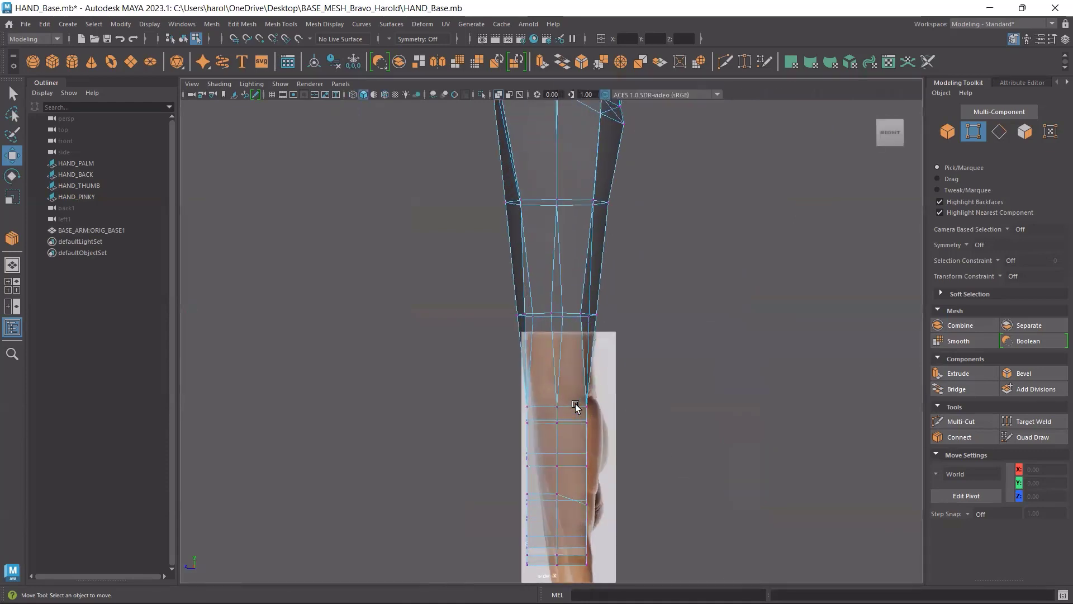
key("space")
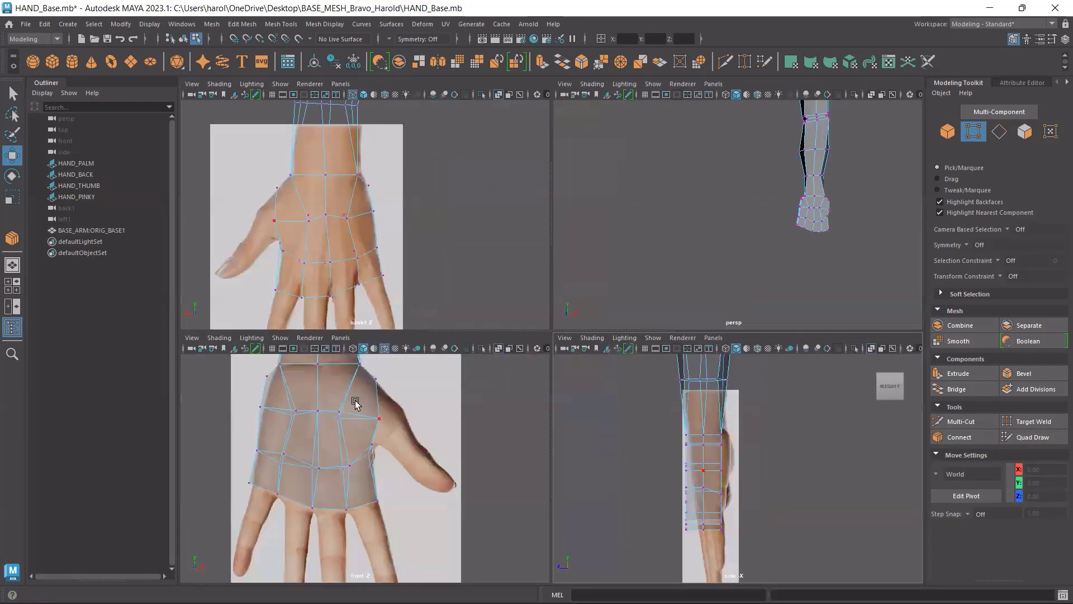
scroll(387, 425, "up", 5)
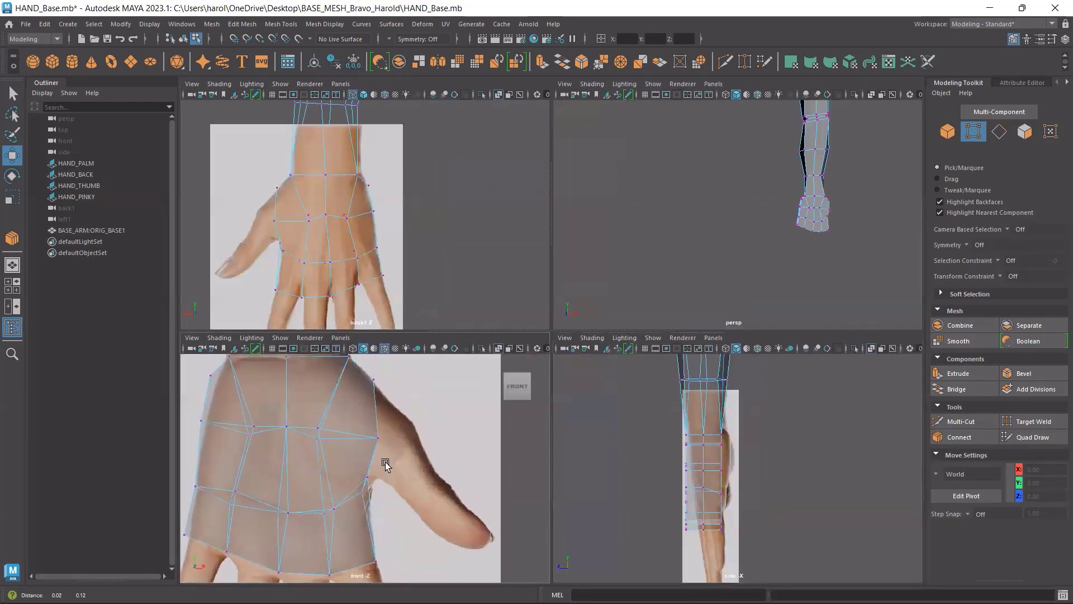
middle_click_drag(310, 442, 425, 437, "alt")
scroll(379, 458, "up", 2)
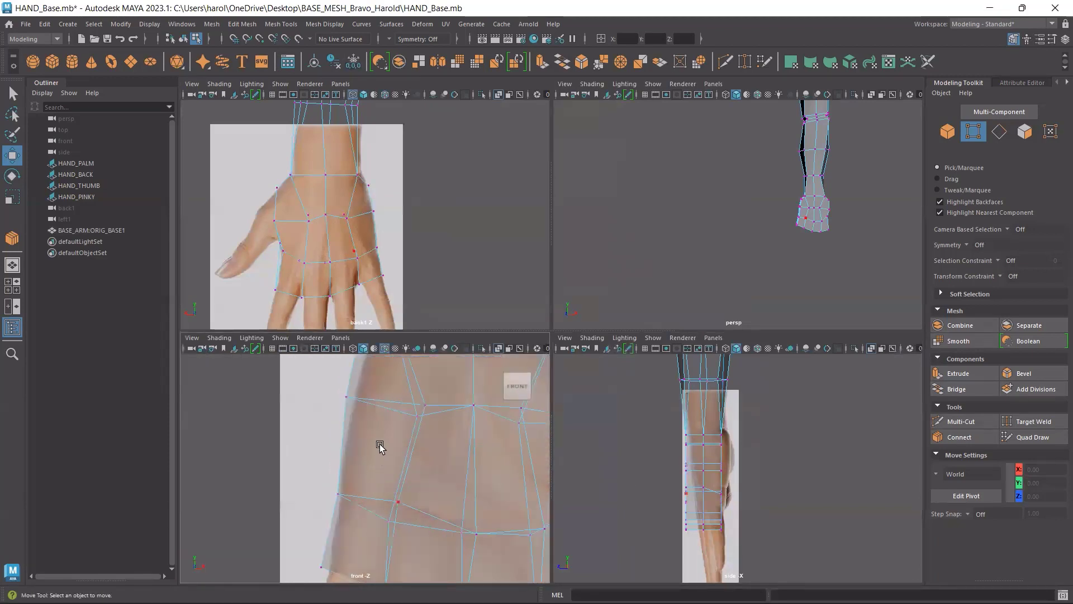
Select the three pinky-edge vertices of the second palm loop and compare their depth with the side reference image.
left_click(352, 398)
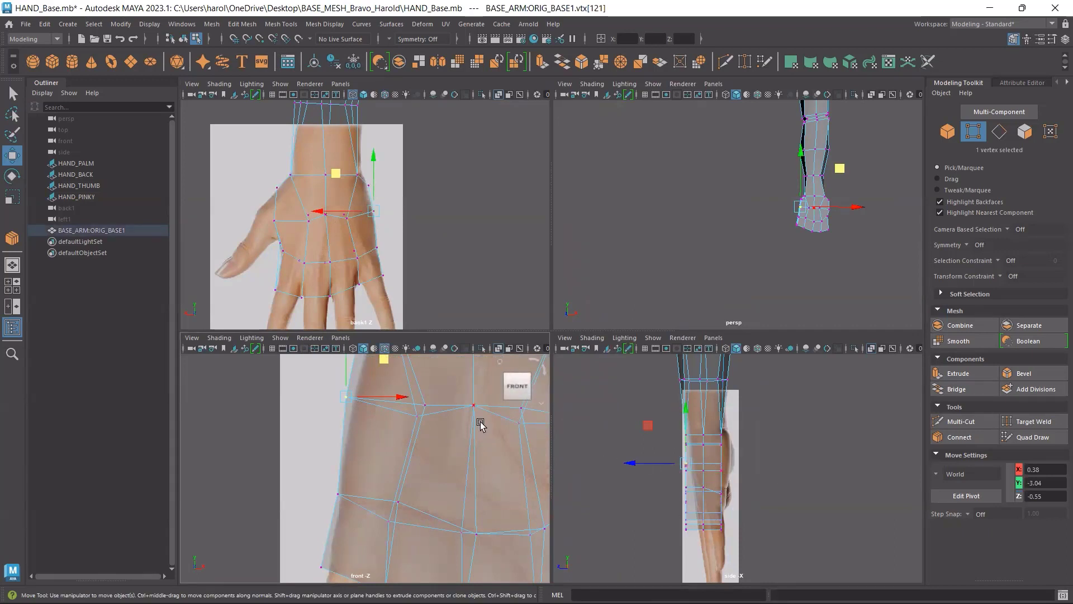
scroll(481, 425, "down", 5)
left_click(393, 215)
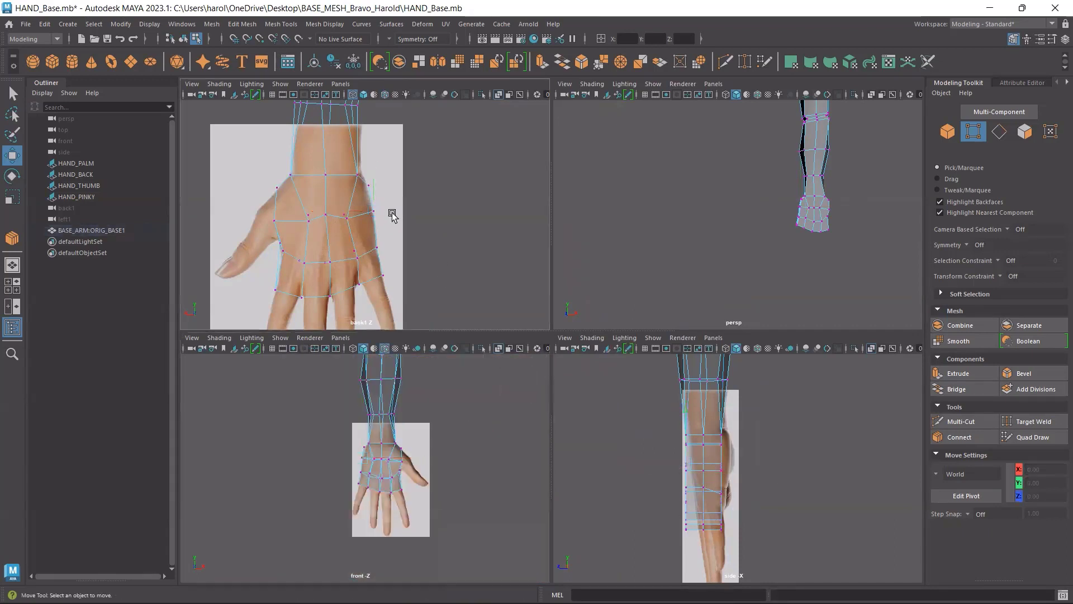
scroll(392, 213, "up", 4)
left_click_drag(390, 200, 361, 225)
scroll(720, 461, "up", 2)
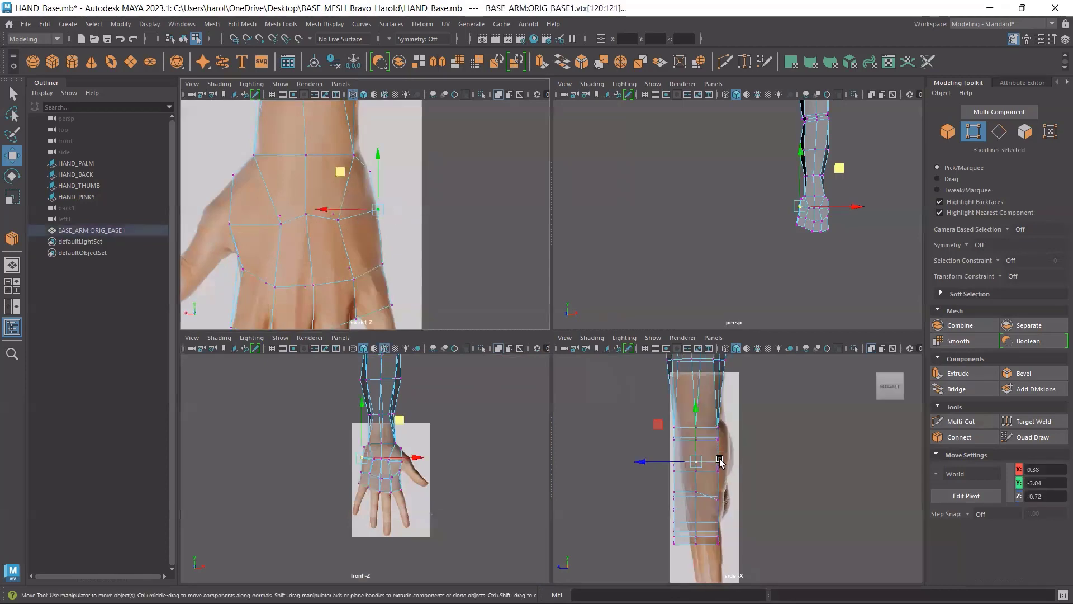
scroll(720, 462, "up", 3)
middle_click_drag(711, 483, 744, 446, "alt")
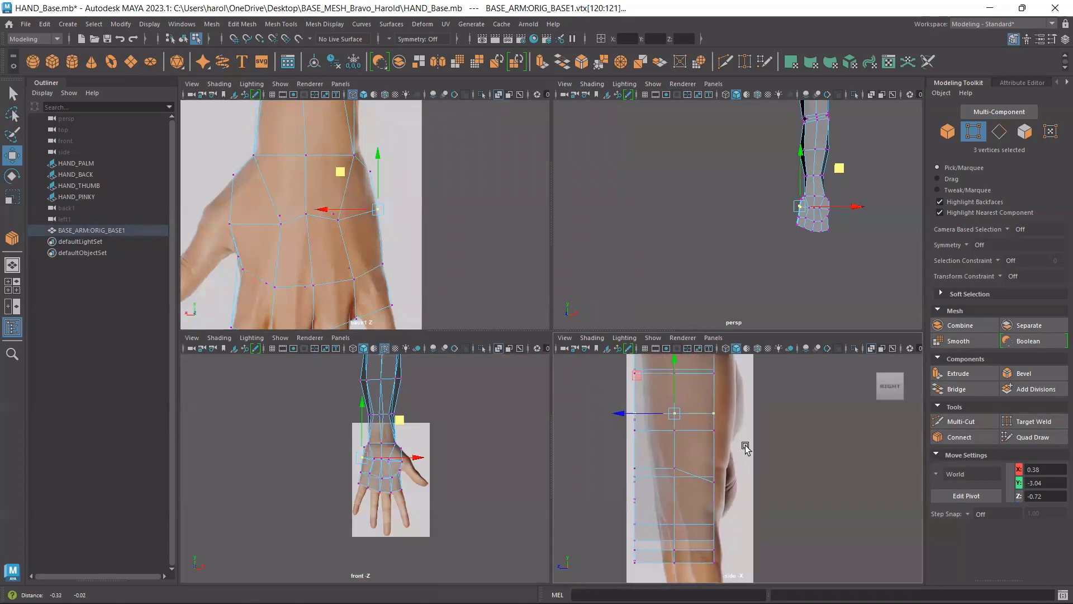
Shift the three pinky-edge vertices just below the wrist back to Z -0.78, and the second loop's three pinky-edge vertices back as well.
left_click(416, 145)
left_click_drag(380, 162, 358, 192)
middle_click_drag(684, 438, 662, 500, "alt")
left_click_drag(595, 431, 609, 429)
middle_click_drag(688, 494, 694, 440, "alt")
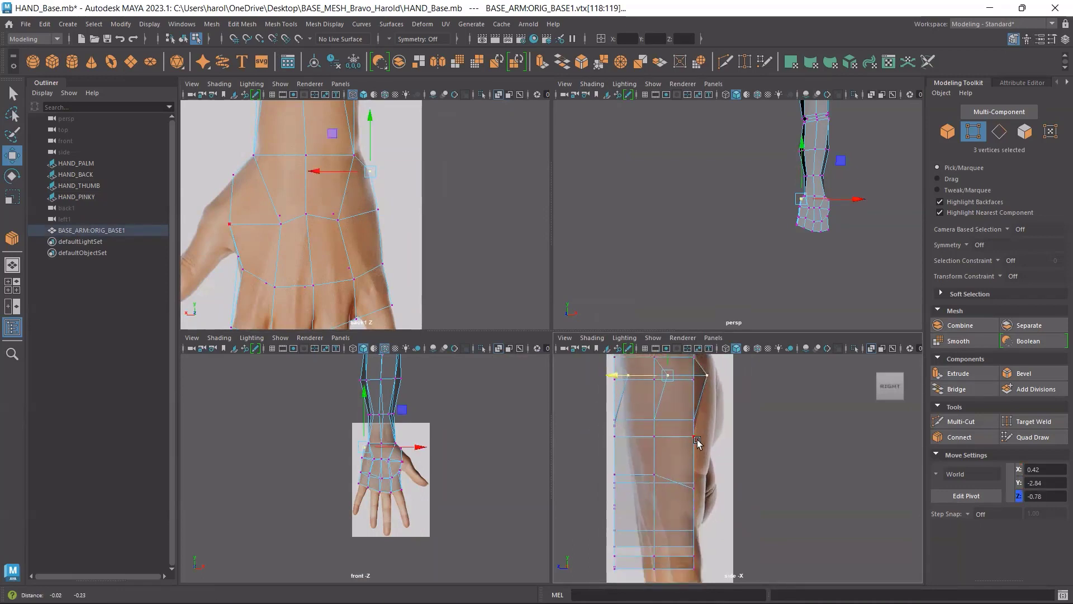
left_click_drag(411, 189, 361, 242)
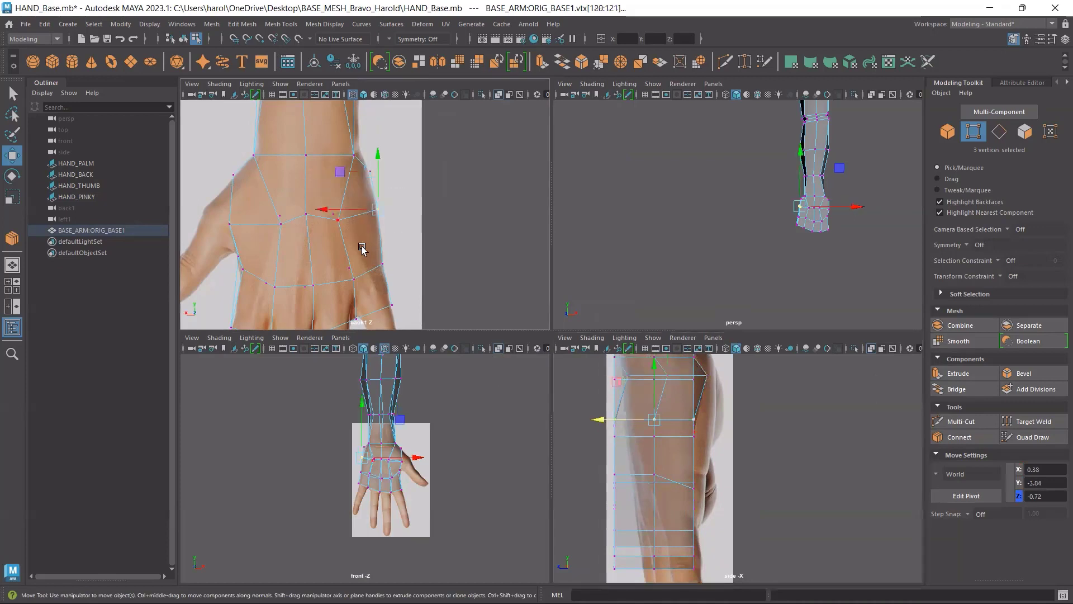
left_click_drag(619, 420, 634, 414)
Shift the third palm loop's three pinky-edge vertices toward the back of the hand and scale them closer together in depth.
left_click_drag(407, 249, 368, 284)
middle_click_drag(722, 454, 707, 405, "alt")
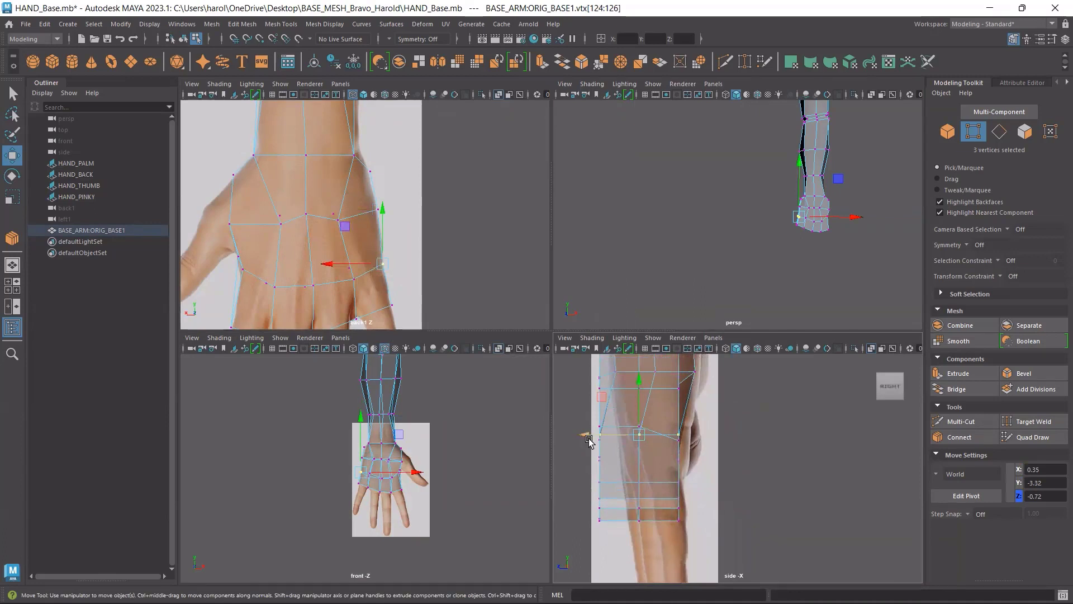
left_click_drag(590, 438, 628, 434)
key("r")
Scale the three pinky-edge vertices at the pinky's base closer together in depth and shift them back to match the side image.
middle_click_drag(435, 272, 393, 213, "alt")
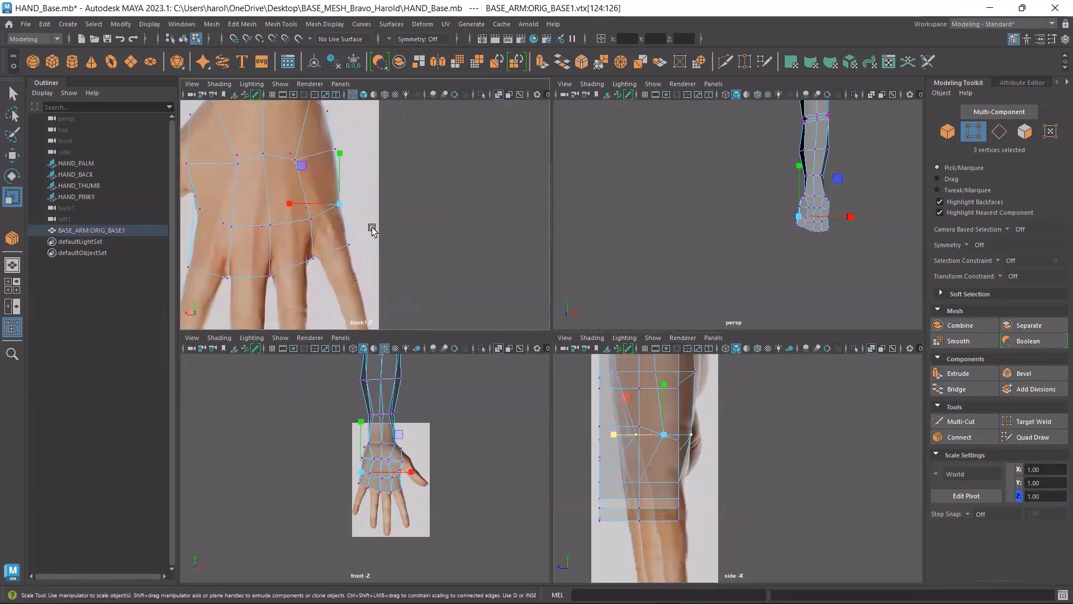
left_click_drag(371, 227, 330, 269)
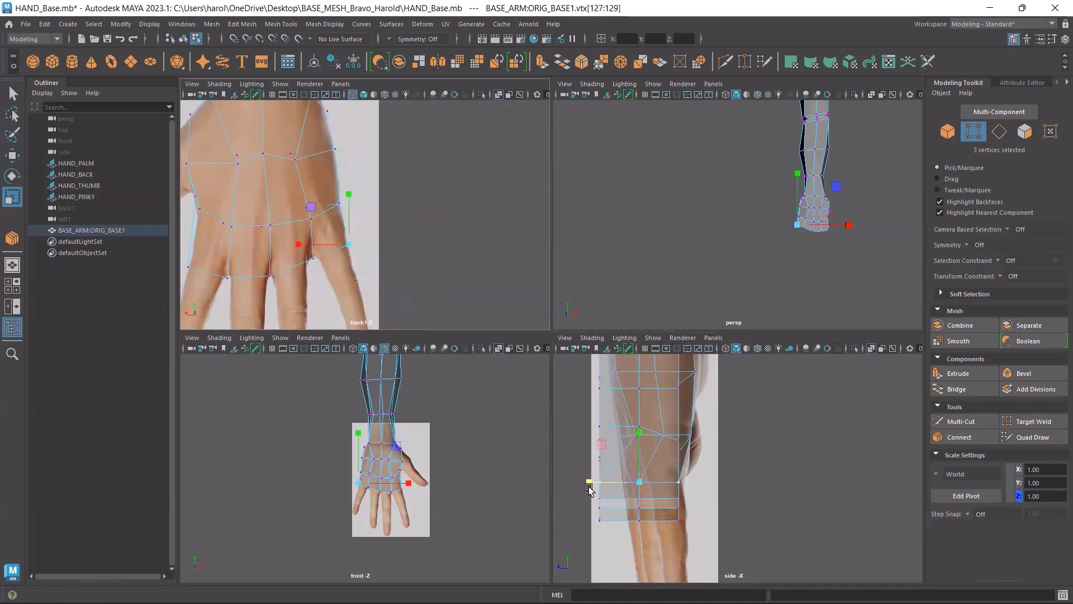
left_click_drag(592, 483, 606, 484)
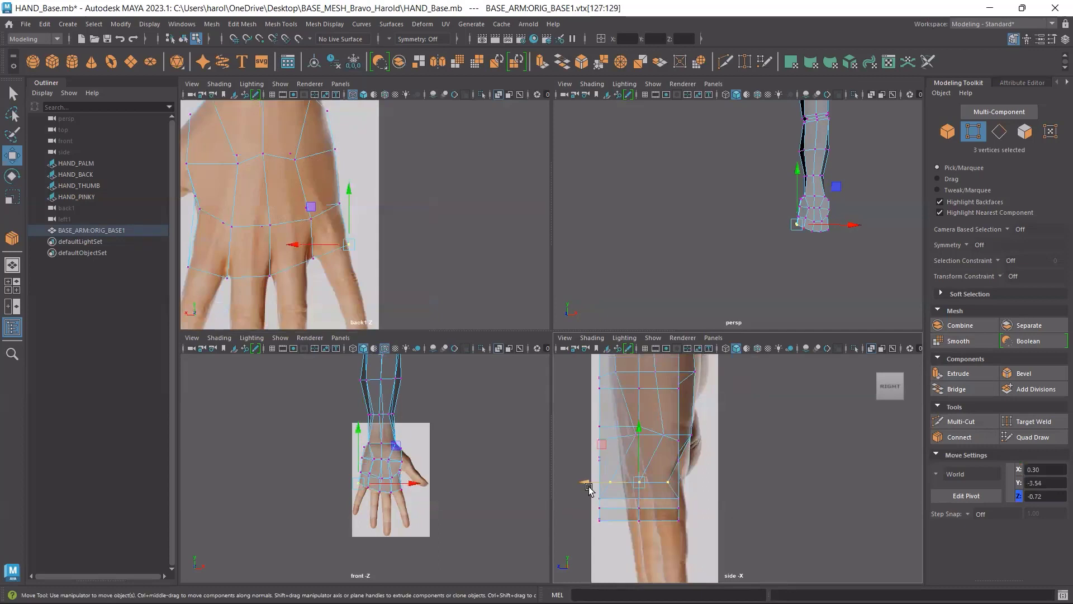
left_click_drag(584, 485, 635, 497)
key("r")
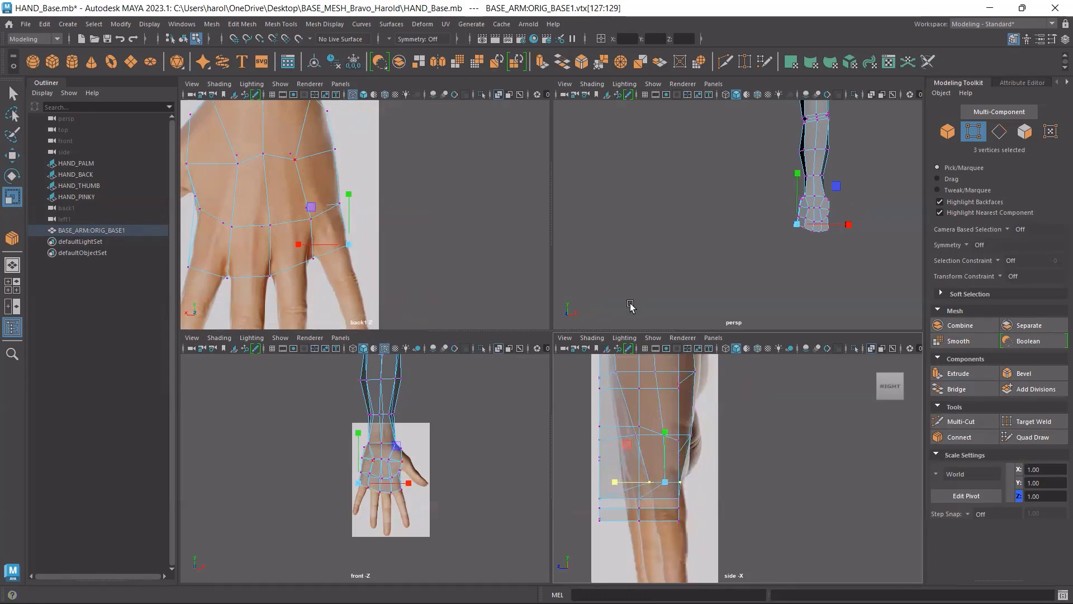
Scale the three pinky-edge vertices just below the wrist farther apart in depth to match the side image.
left_click_drag(355, 136, 311, 173)
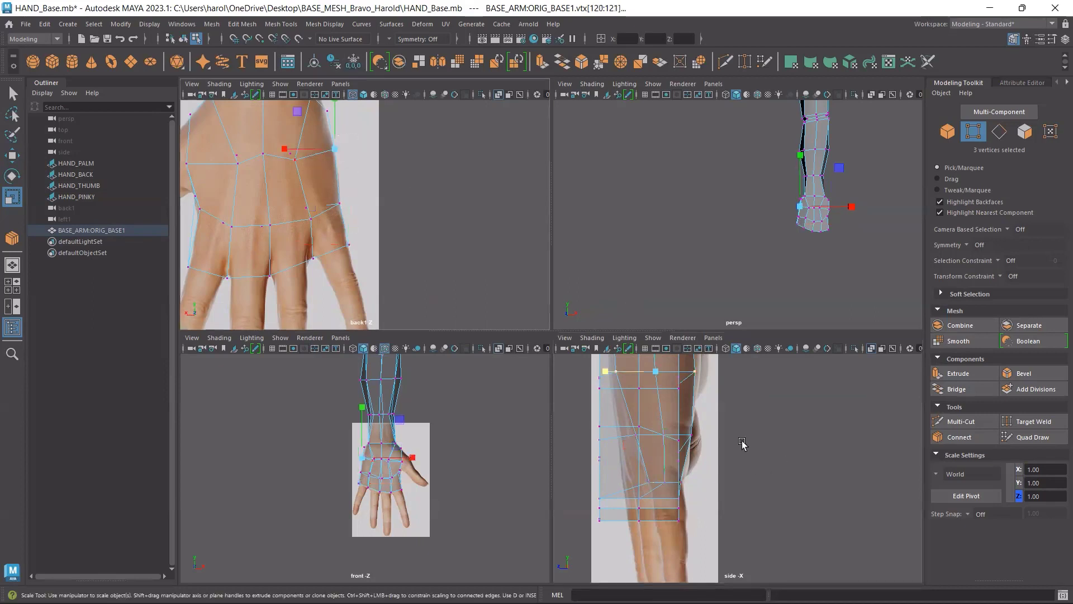
middle_click_drag(712, 446, 707, 521, "alt")
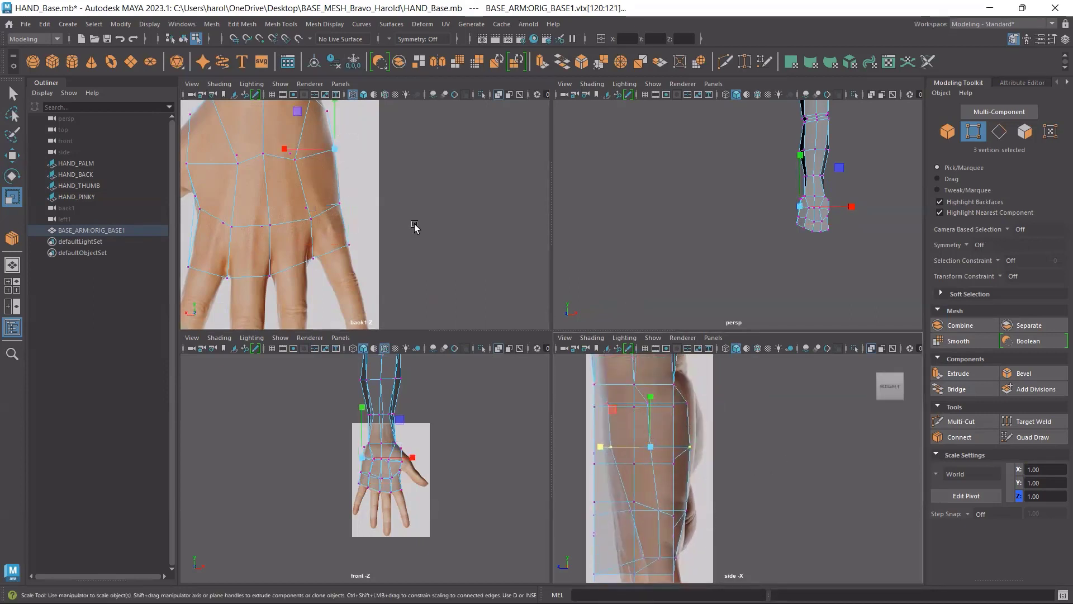
middle_click_drag(414, 226, 432, 272, "alt")
scroll(369, 186, "up", 3)
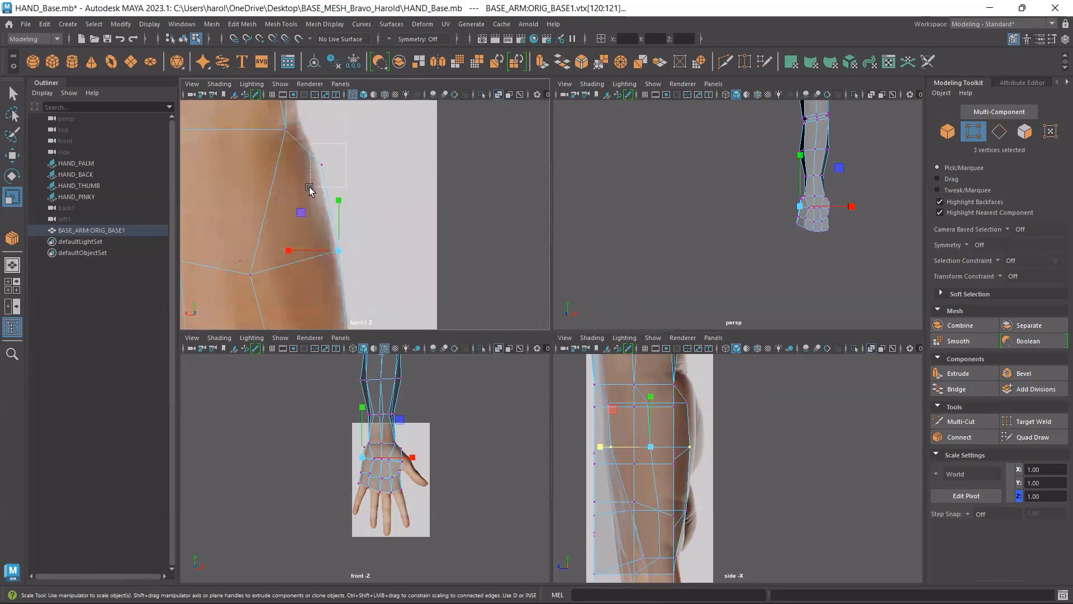
left_click_drag(309, 190, 309, 189)
left_click_drag(586, 400, 587, 399)
Move the three wrist vertices on the pinky side to X 0.48, Y -2.72, Z -0.78.
middle_click_drag(421, 218, 459, 319, "alt")
left_click_drag(375, 194, 299, 246)
middle_click_drag(709, 431, 682, 482, "alt")
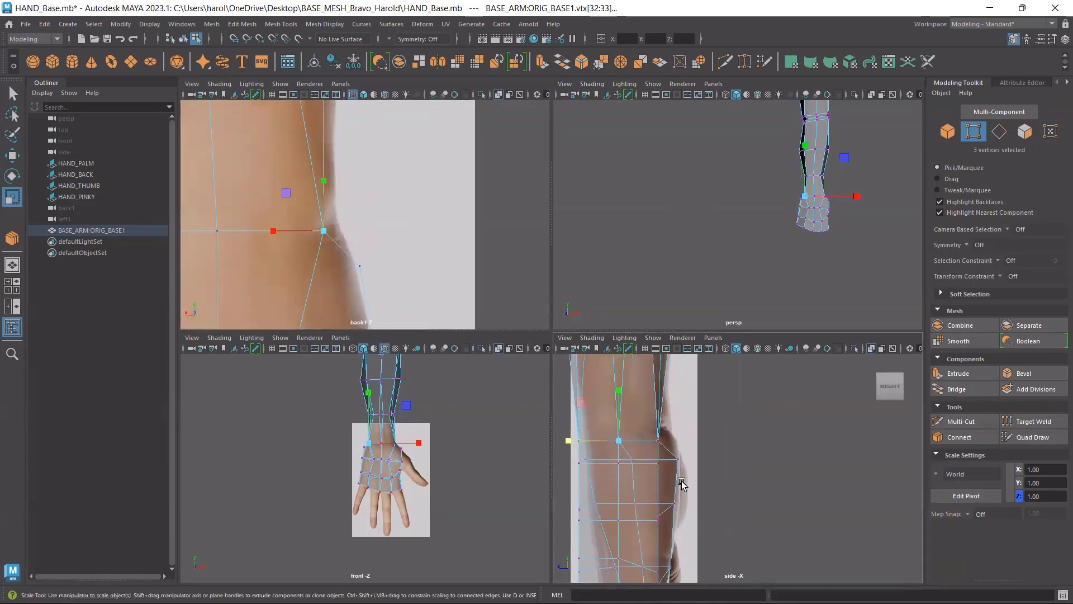
key("w")
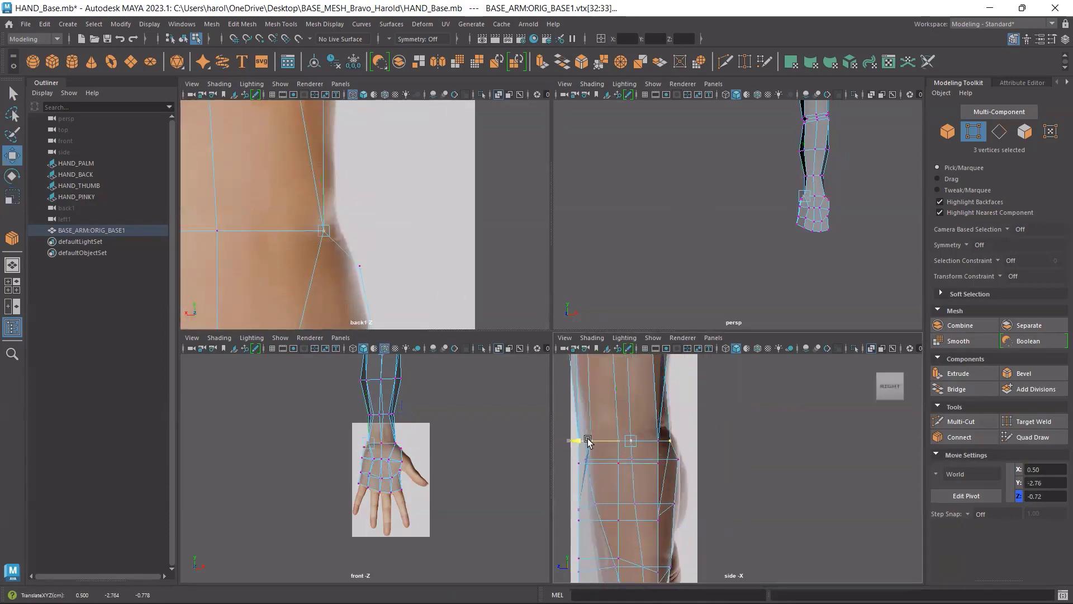
left_click_drag(575, 437, 580, 438)
left_click_drag(630, 394, 632, 381)
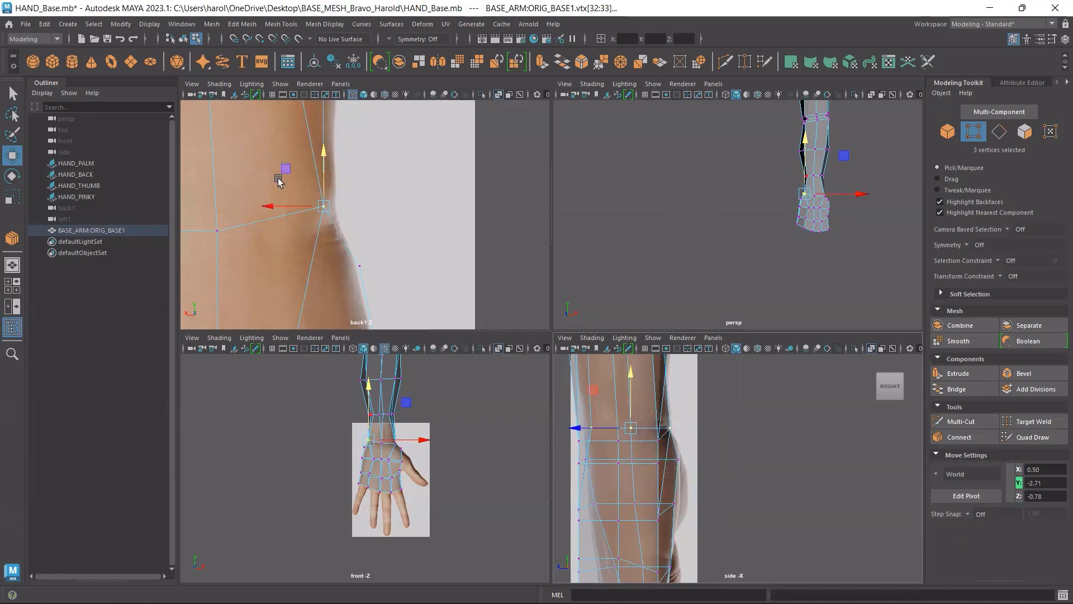
left_click_drag(285, 171, 296, 176)
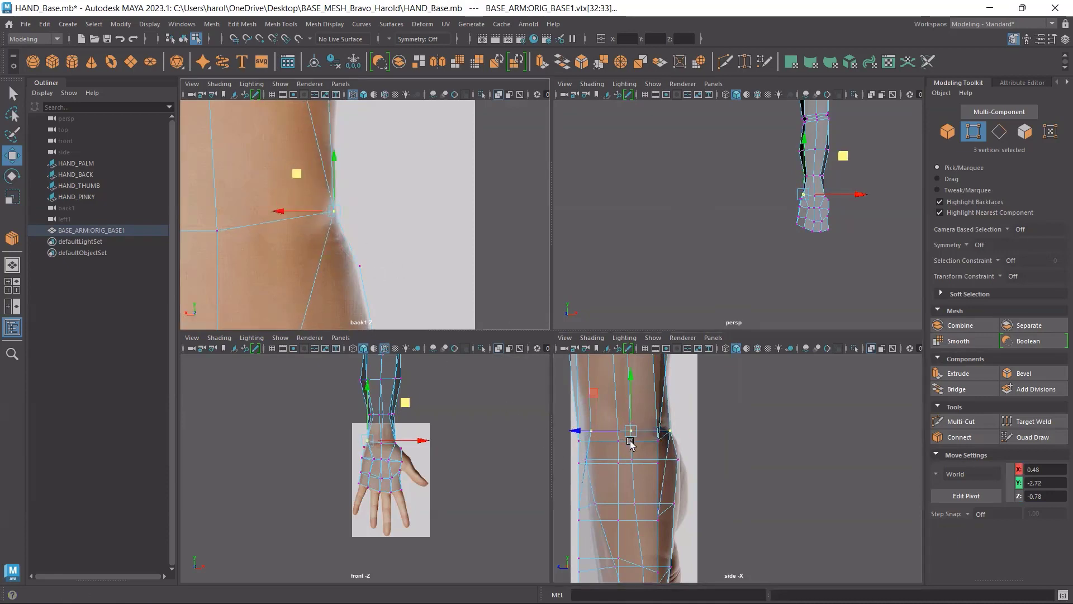
Select the back-of-hand vertices above the ring-pinky gap, then the second loop's middle vertex, and check their depth against the side image.
scroll(685, 419, "down", 6)
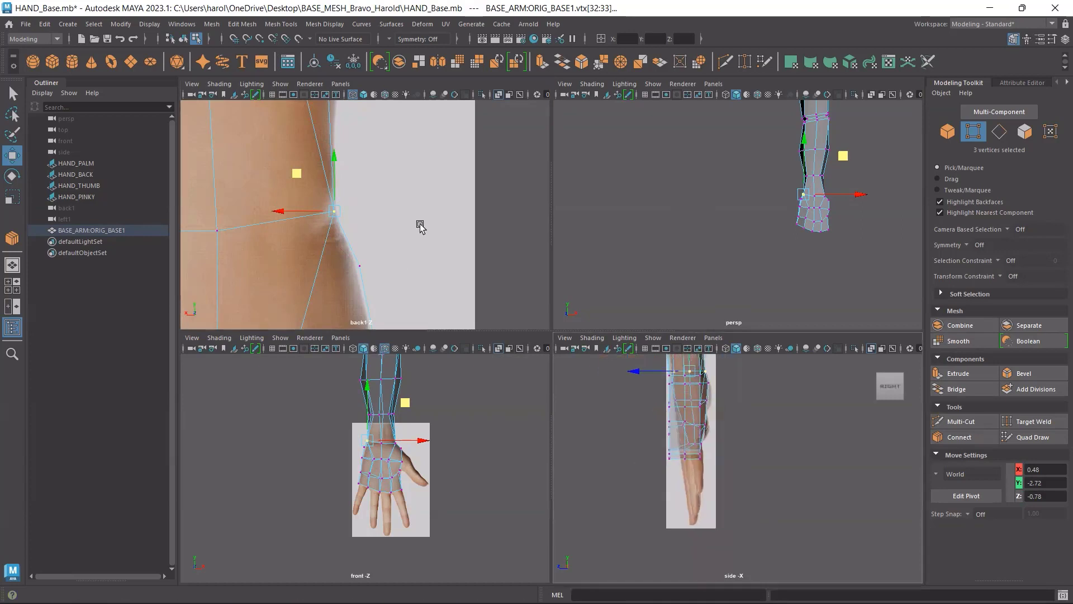
scroll(419, 222, "down", 10)
scroll(412, 227, "up", 5)
scroll(392, 200, "up", 8)
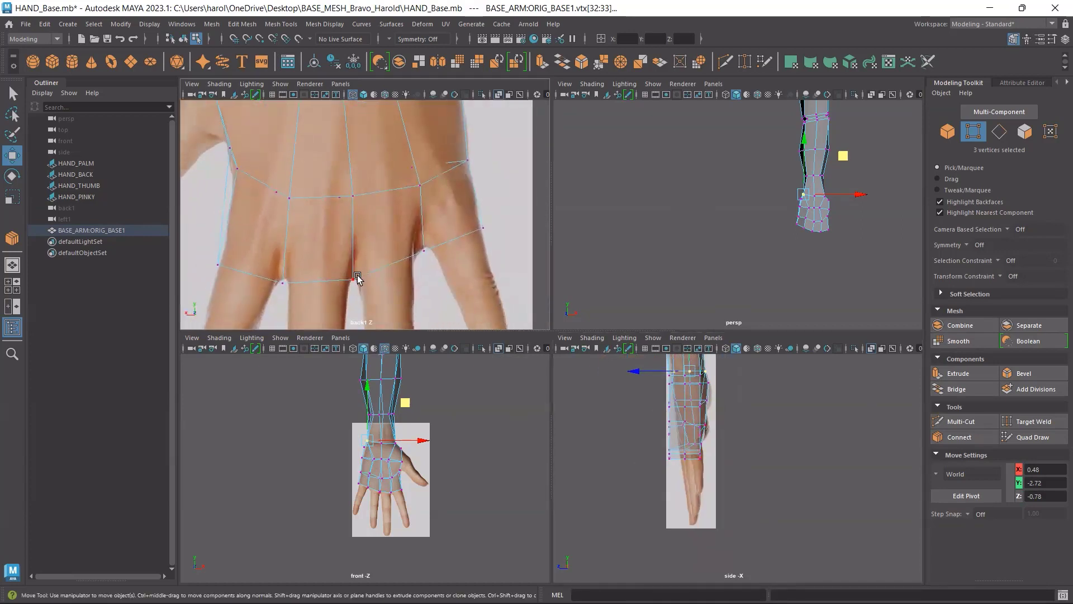
middle_click_drag(414, 235, 343, 293, "alt")
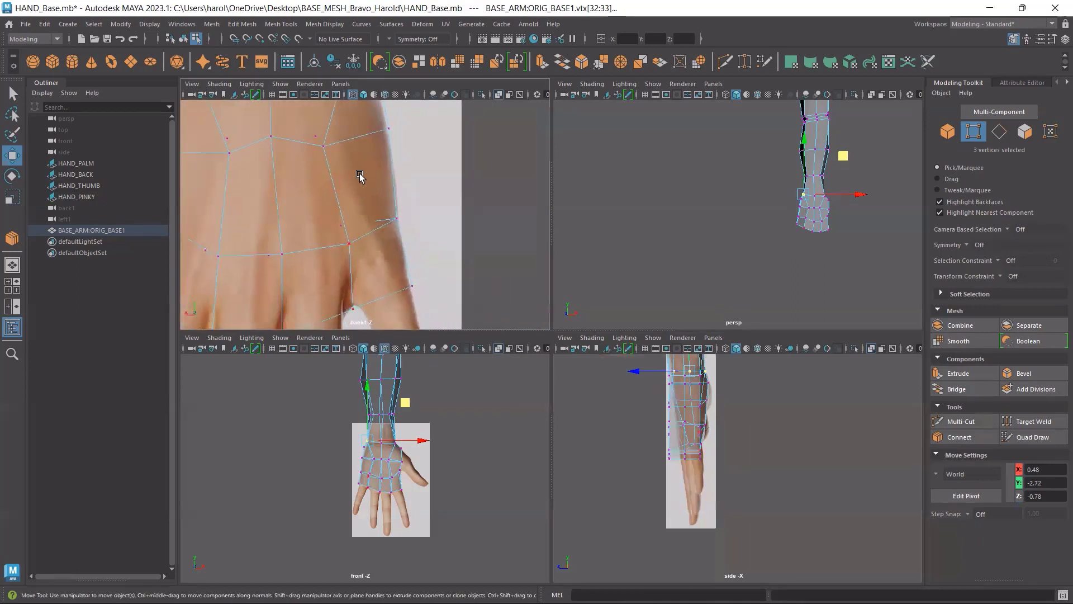
left_click(328, 150)
left_click(349, 243, "shift")
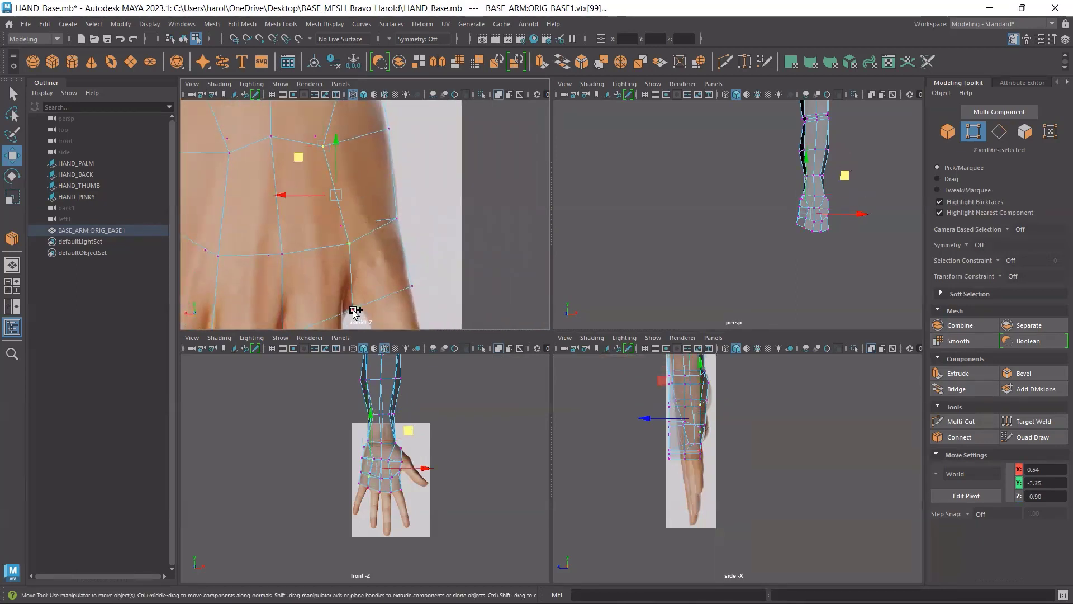
left_click(354, 309, "shift")
scroll(691, 466, "up", 3)
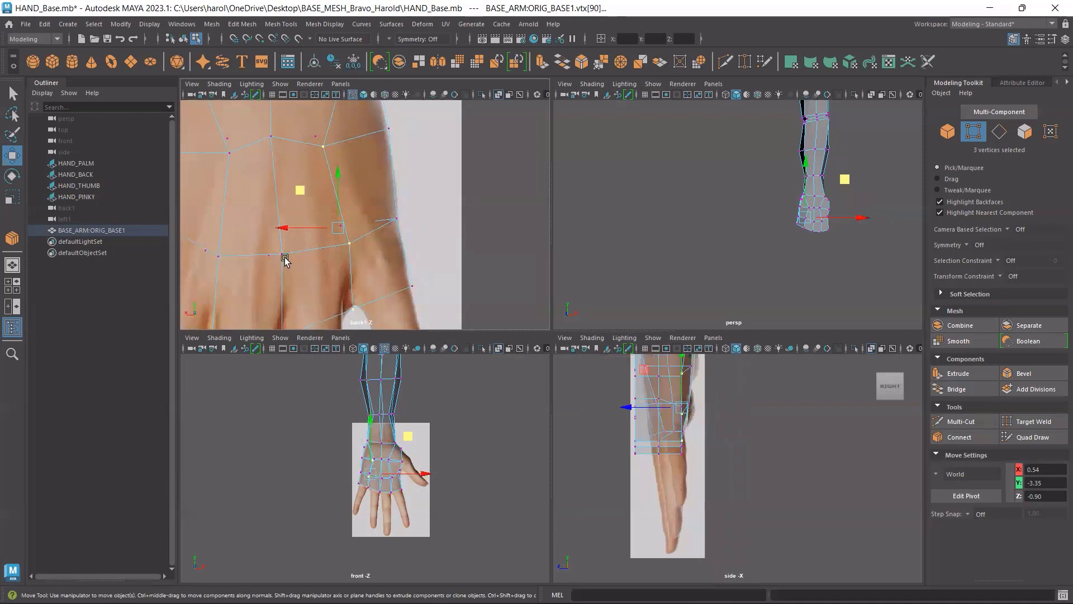
scroll(302, 249, "down", 5)
scroll(344, 232, "up", 3)
scroll(345, 232, "up", 2)
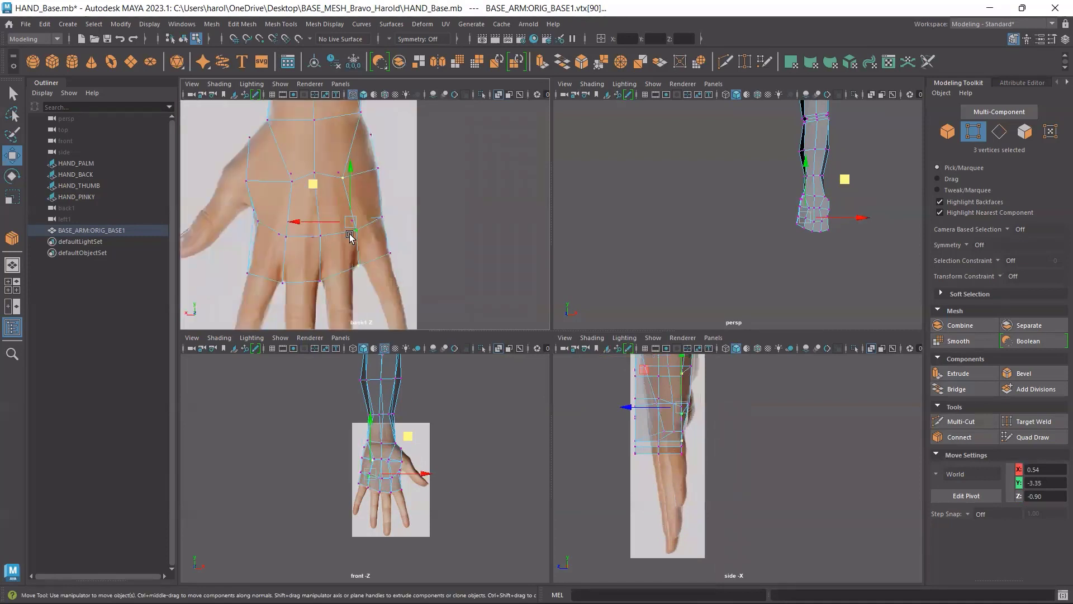
left_click(403, 211)
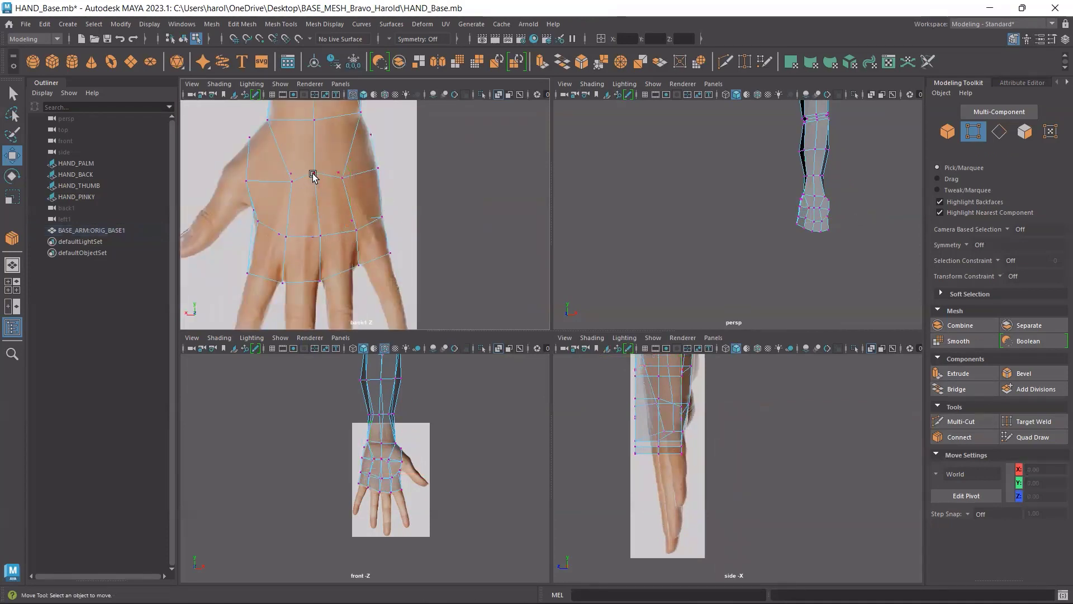
left_click(313, 175)
middle_click_drag(700, 425, 733, 522, "alt")
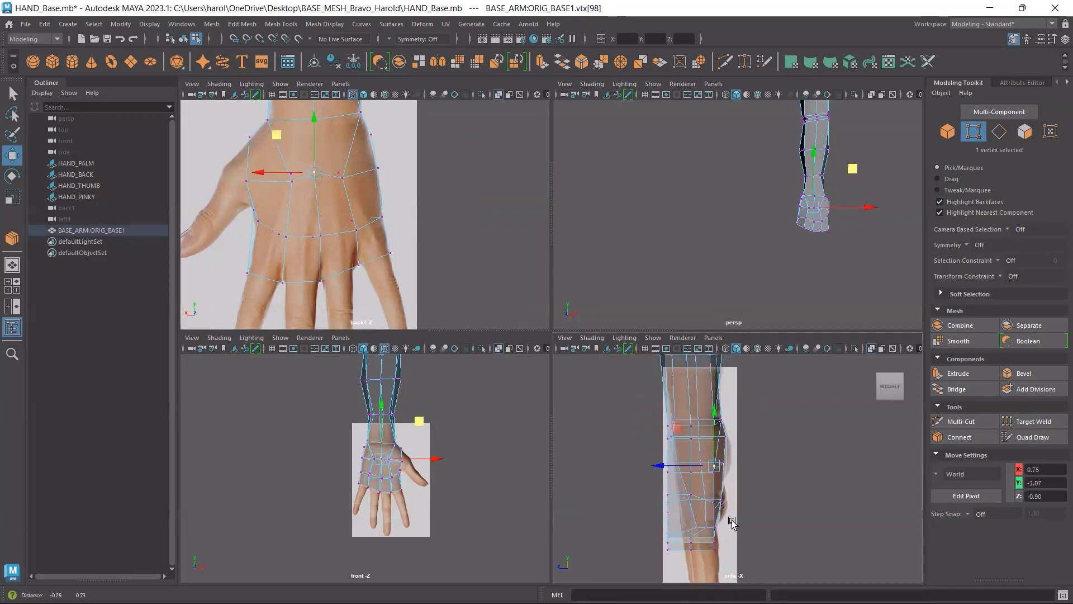
In the maximized side view, move the second palm loop's four palm-side vertices inward to Z -0.60.
key("space")
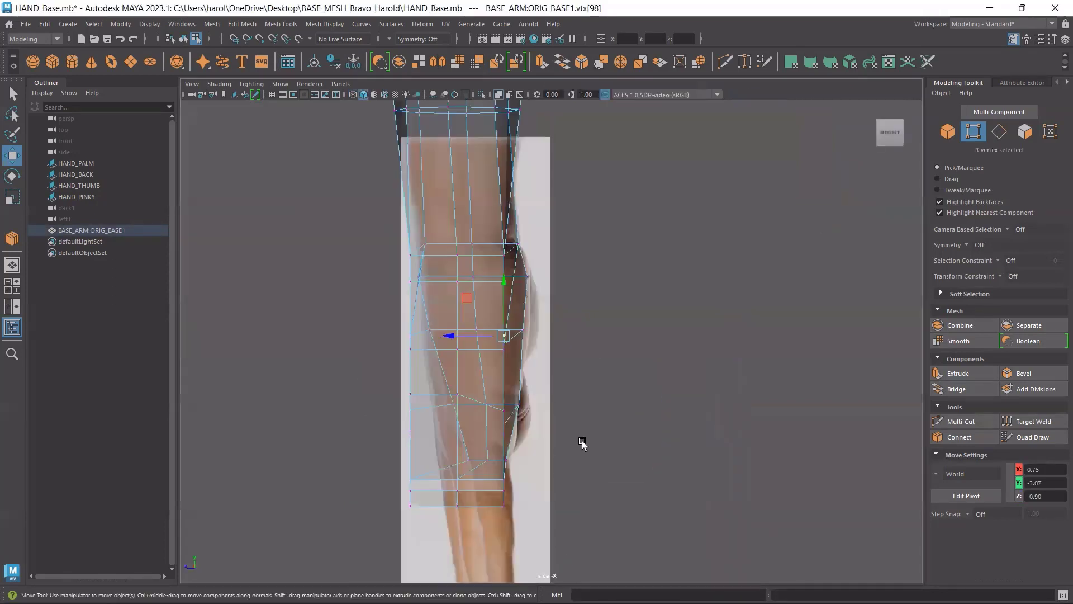
left_click_drag(374, 318, 426, 358)
left_click_drag(366, 342, 380, 340)
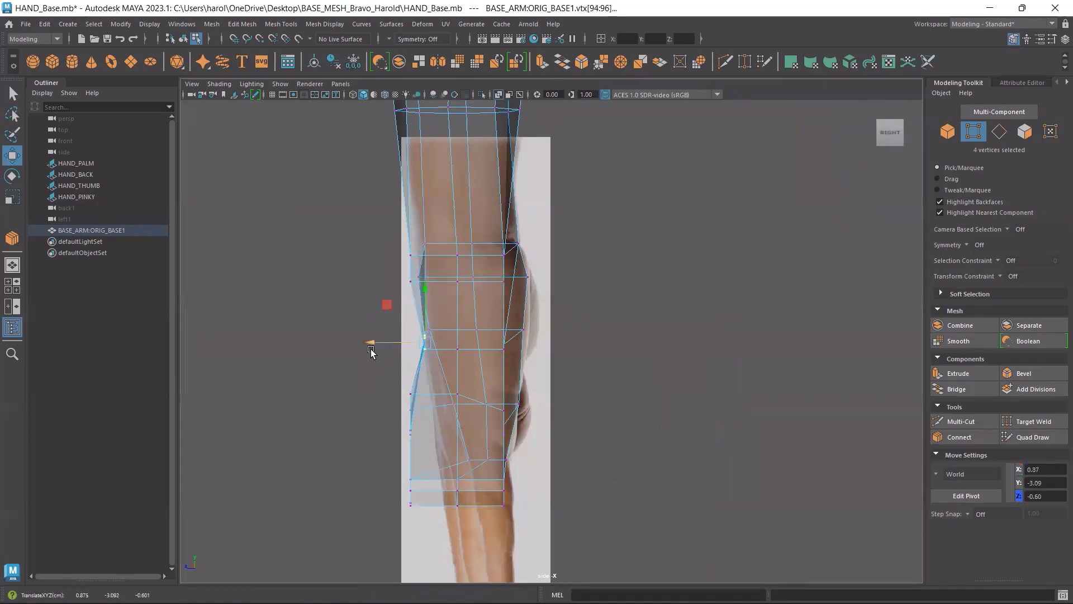
Move the third loop's four palm-side vertices inward to the side image's outline, and the finger-base loop's four palm-side vertices to Z -0.72.
left_click_drag(360, 375, 442, 438)
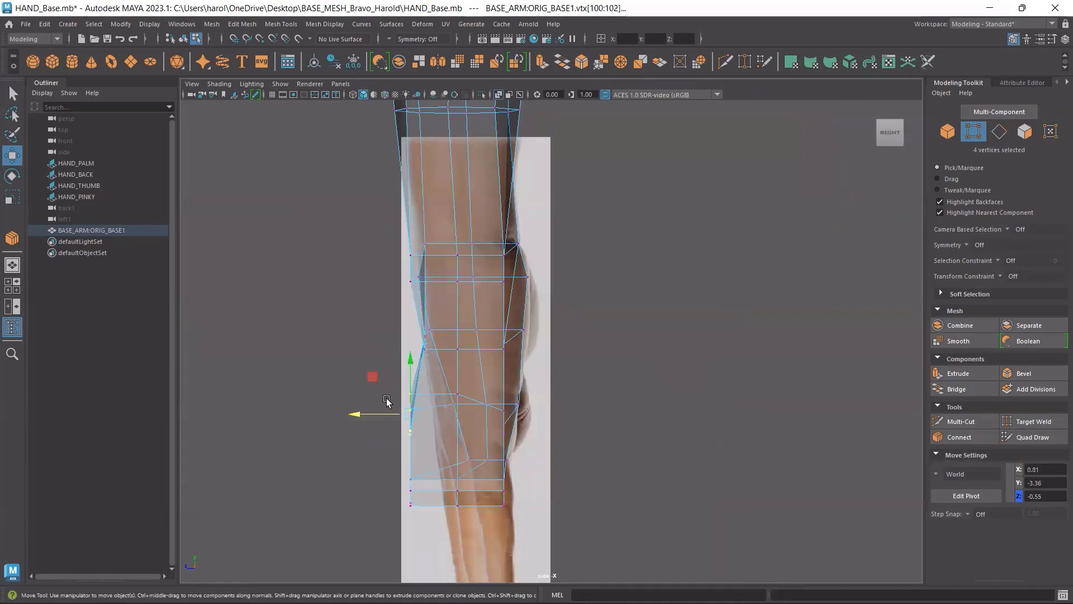
left_click_drag(369, 418, 388, 403)
left_click_drag(428, 458, 461, 422)
left_click_drag(385, 439, 443, 522)
left_click_drag(385, 495, 431, 493)
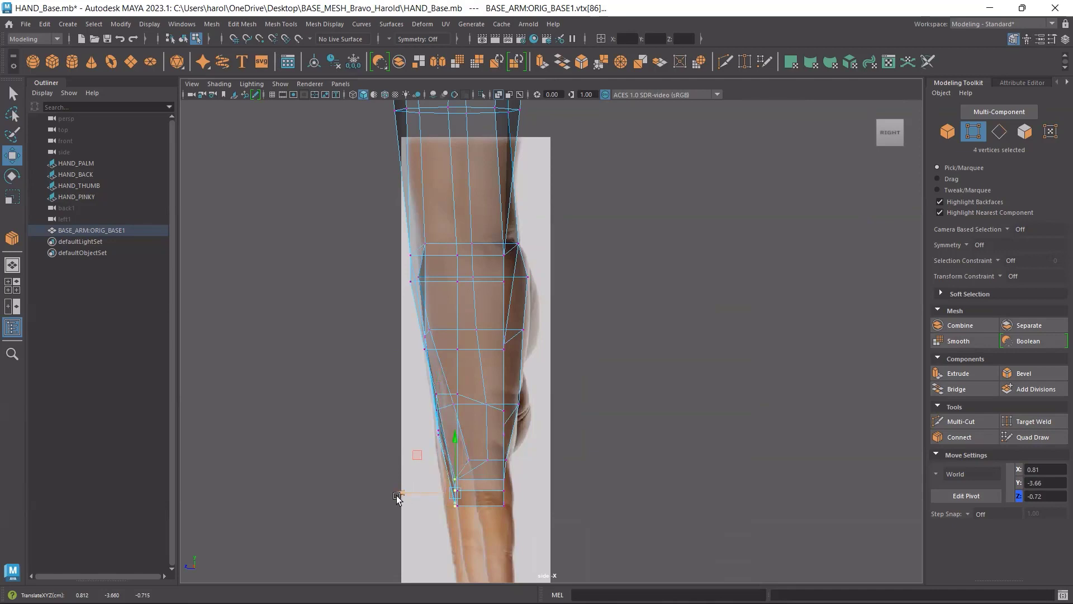
Align the finger-base loop's four palm-side vertices with the side image's outline, and return to the perspective view of the hand's open end.
mouse_move(417, 493)
left_mouse_down()
mouse_move(426, 491)
mouse_move(409, 491)
left_mouse_up()
left_click(615, 387)
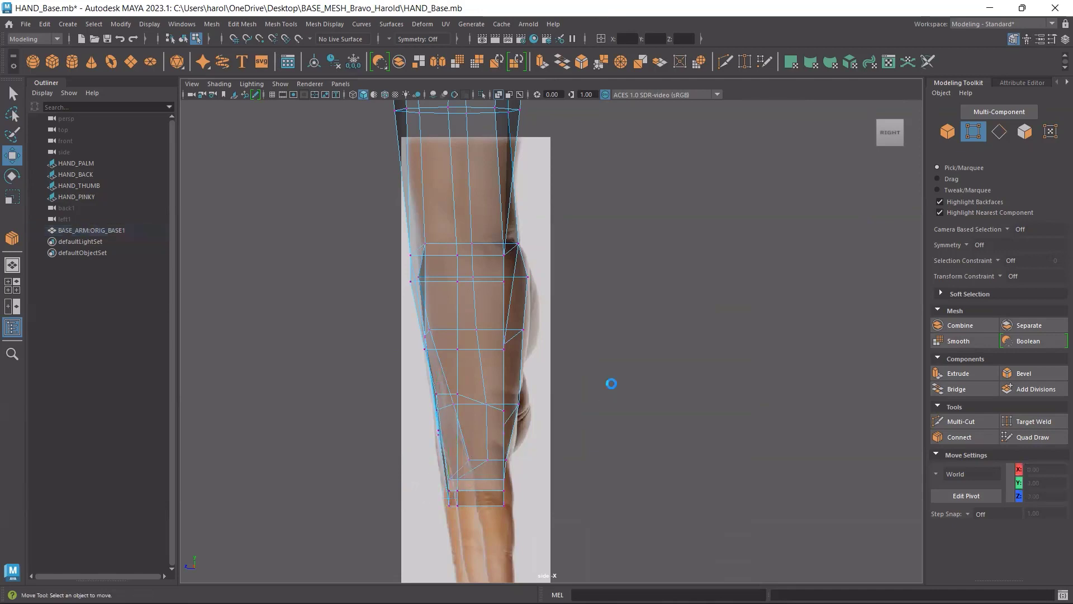
key("space")
key("space")
left_click_drag(637, 279, 545, 333, "alt")
scroll(679, 282, "up", 3)
middle_click_drag(685, 298, 576, 314, "alt")
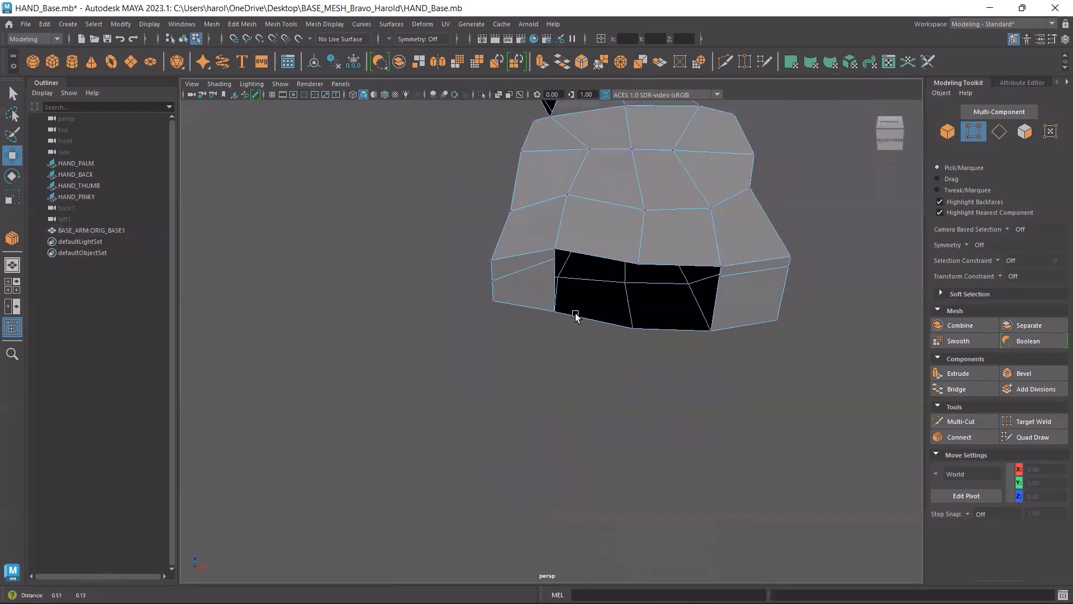
Edge-slide the two mid-thickness vertices on the index-side end face to Z -0.79, and turn the transform constraint off.
left_click(552, 266)
left_click_drag(595, 333, 625, 170, "alt")
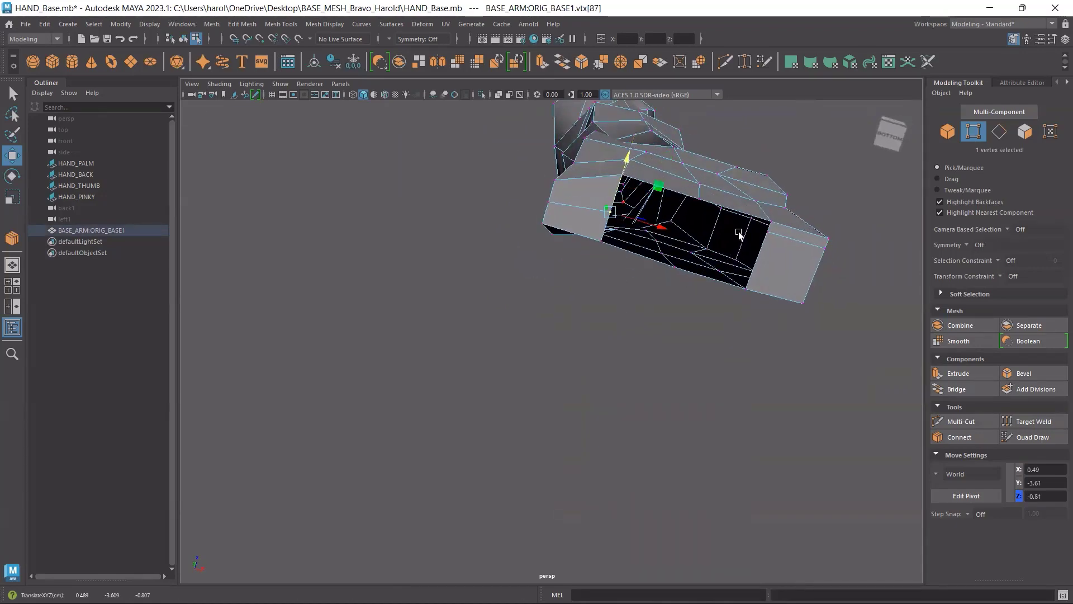
left_click(771, 239)
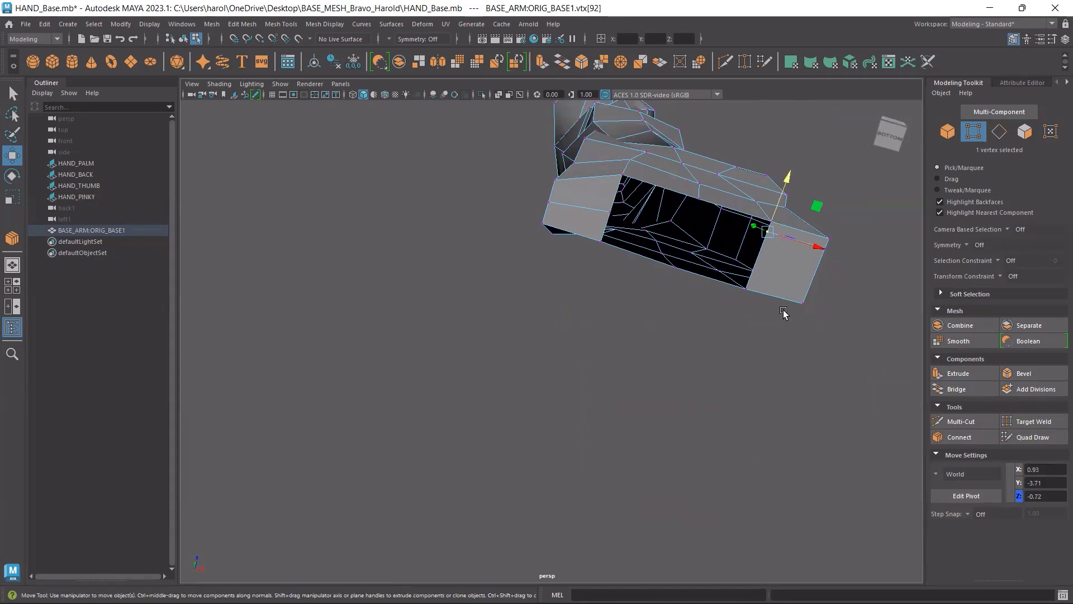
left_click_drag(826, 253, 662, 266, "alt")
left_click(655, 228, "shift")
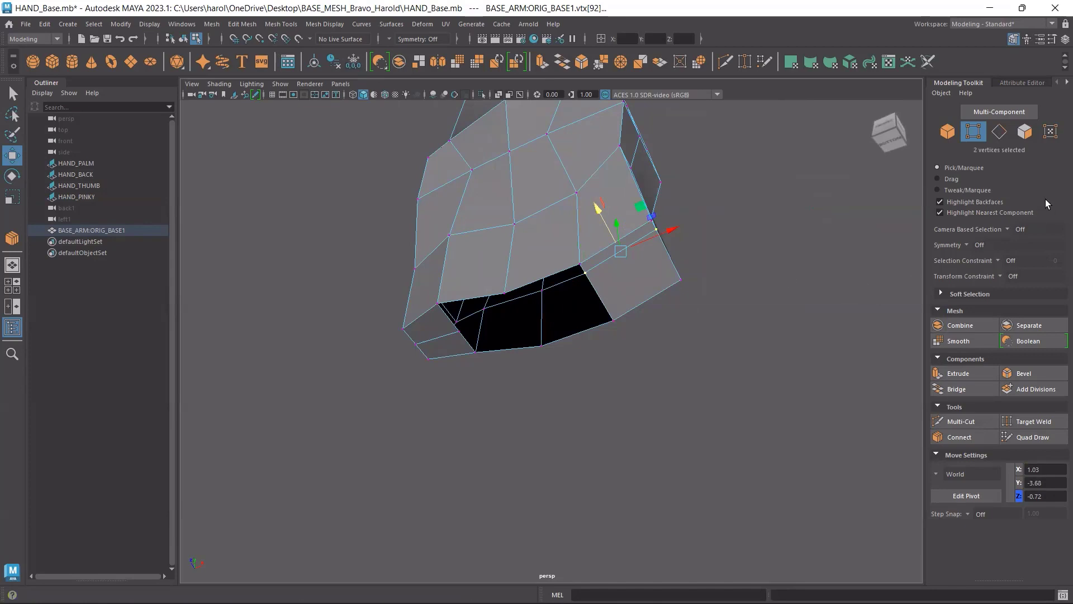
left_click(1003, 275)
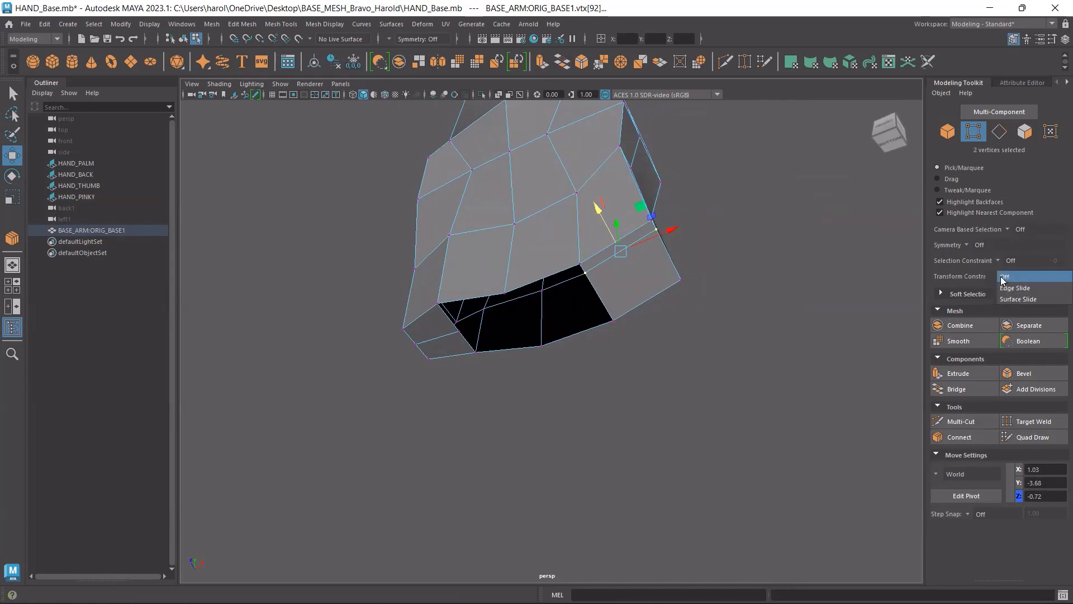
left_click(1008, 289)
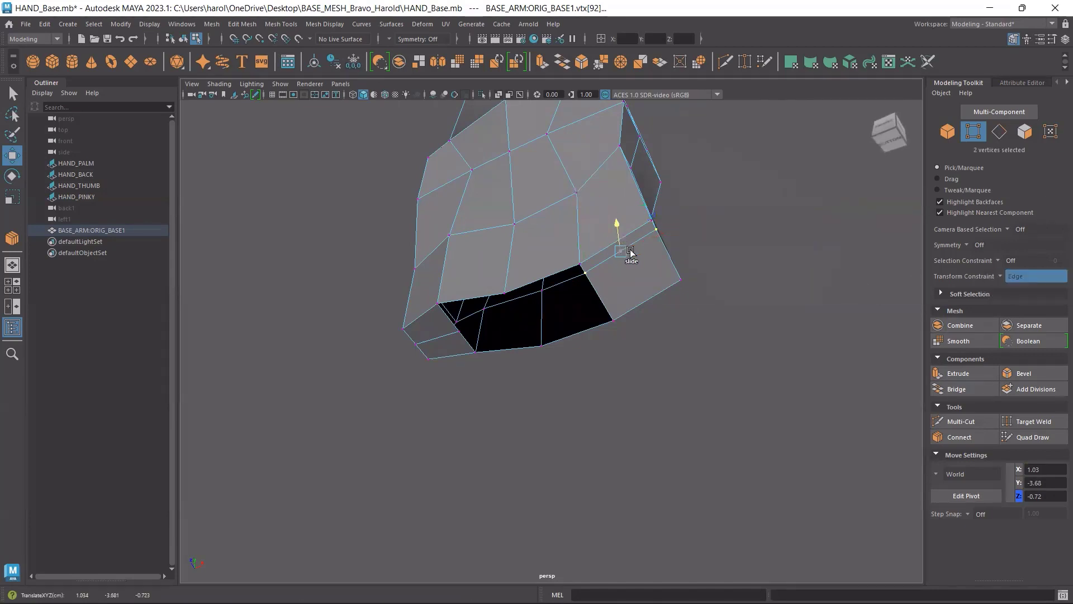
left_click(617, 223)
left_click_drag(606, 215, 615, 241)
left_click(1002, 277)
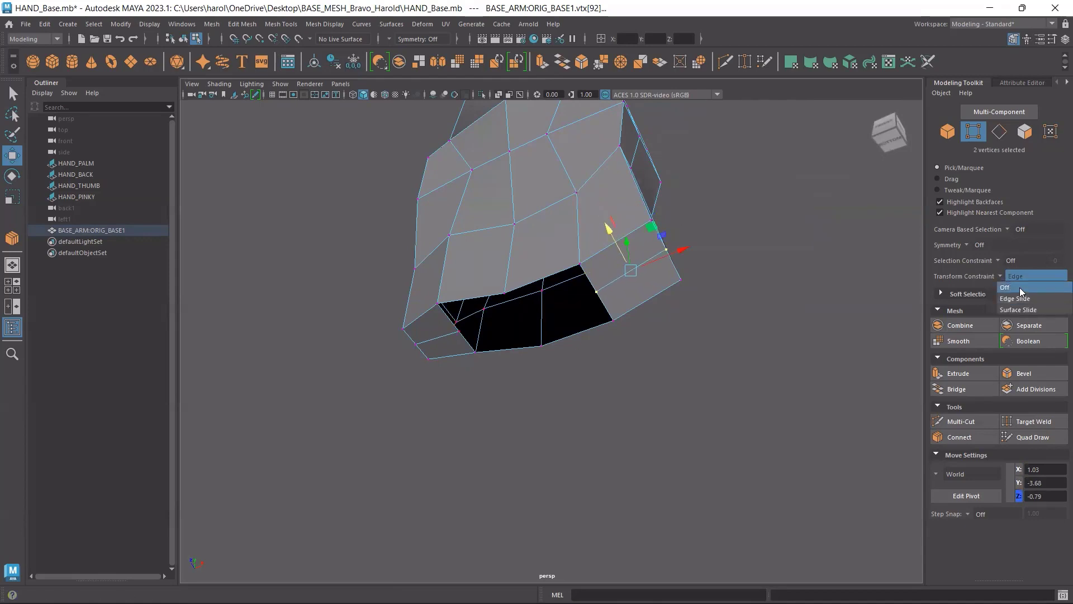
left_click(1019, 287)
Bridge the palm and back-of-hand border edges across the index-side half of the finger-base opening.
mouse_move(563, 330)
left_mouse_down("alt")
mouse_move(501, 312)
mouse_move(567, 307)
mouse_move(568, 328)
left_mouse_up("alt")
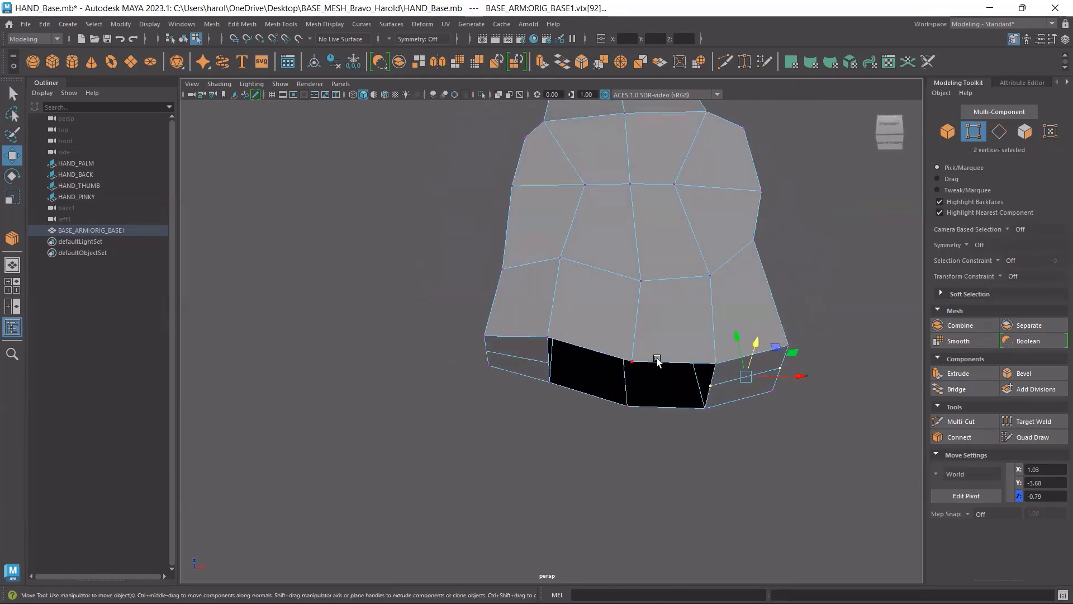
mouse_move(657, 360)
left_mouse_down("alt")
mouse_move(668, 341)
mouse_move(673, 350)
left_mouse_up("alt")
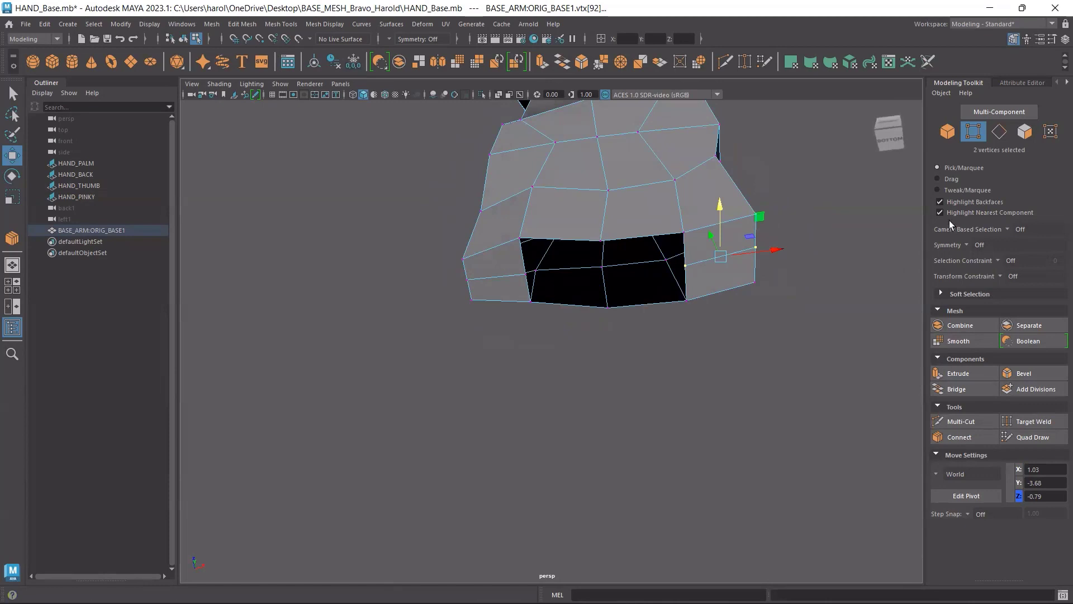
left_click(999, 131)
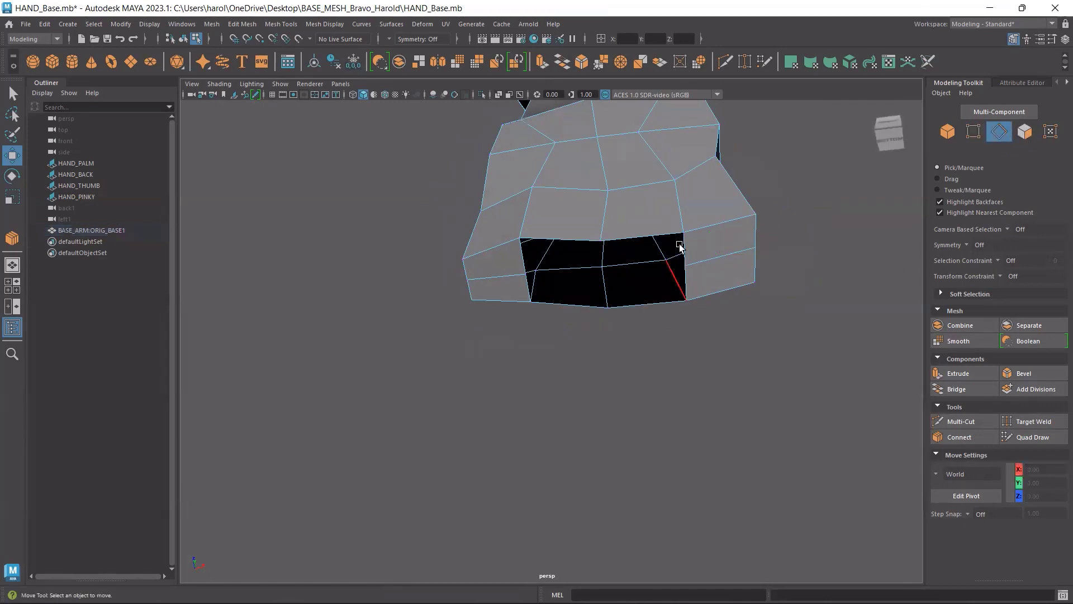
left_click(653, 230)
left_click(657, 303, "shift")
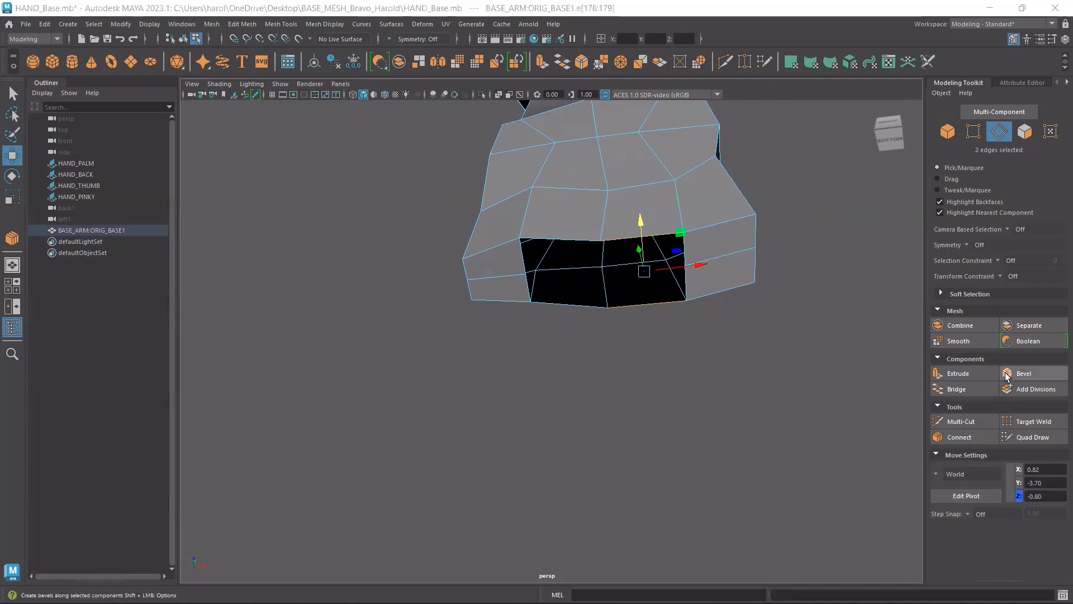
left_click(953, 387)
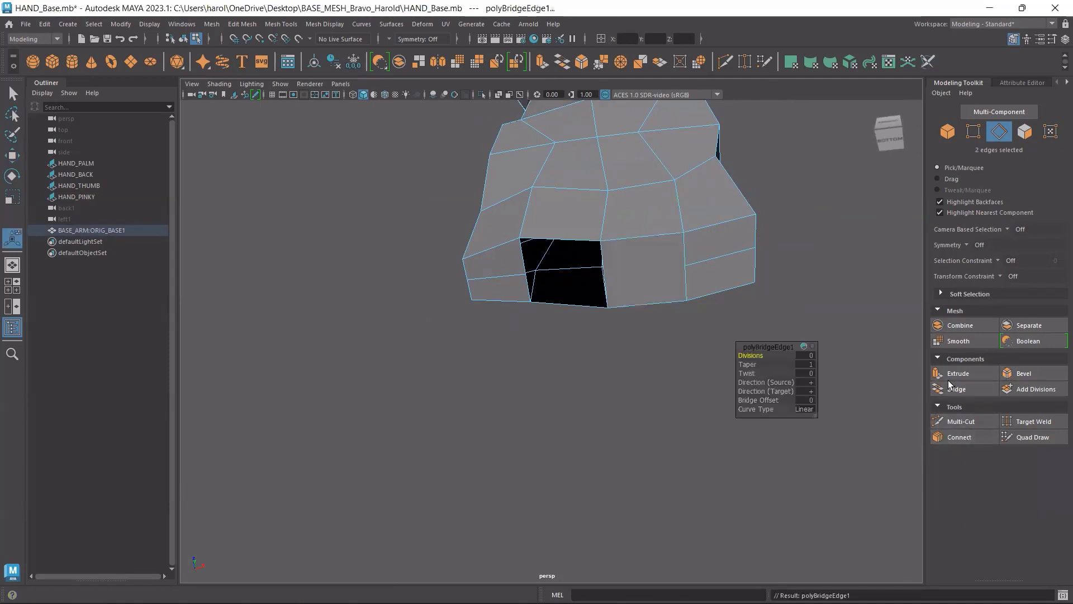
key("w")
Bridge the remaining pair of border edges on the pinky-side half of the opening.
left_click(563, 239)
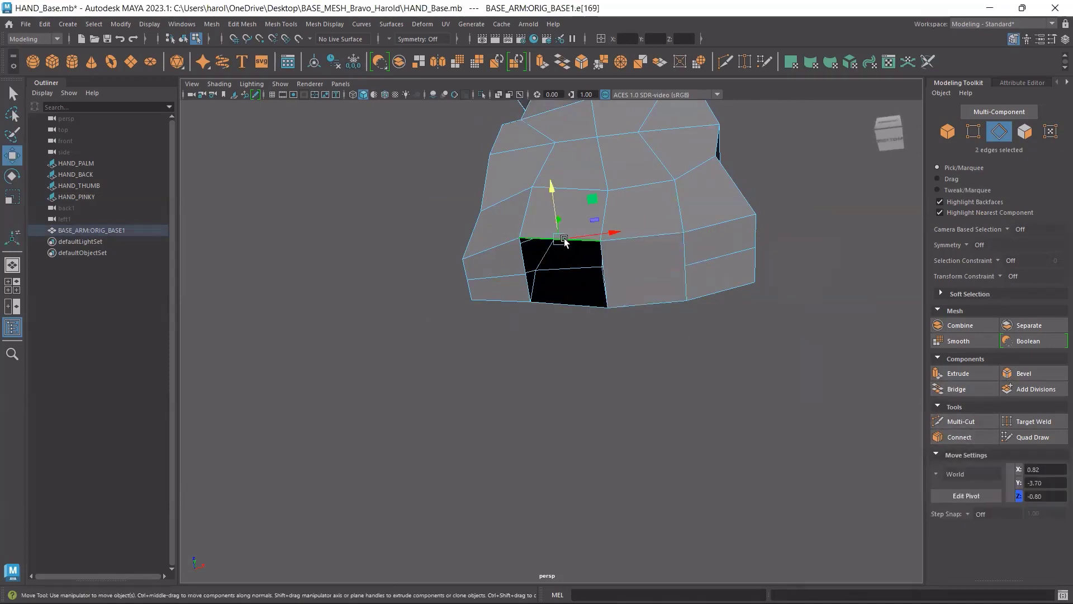
left_click(574, 311, "shift")
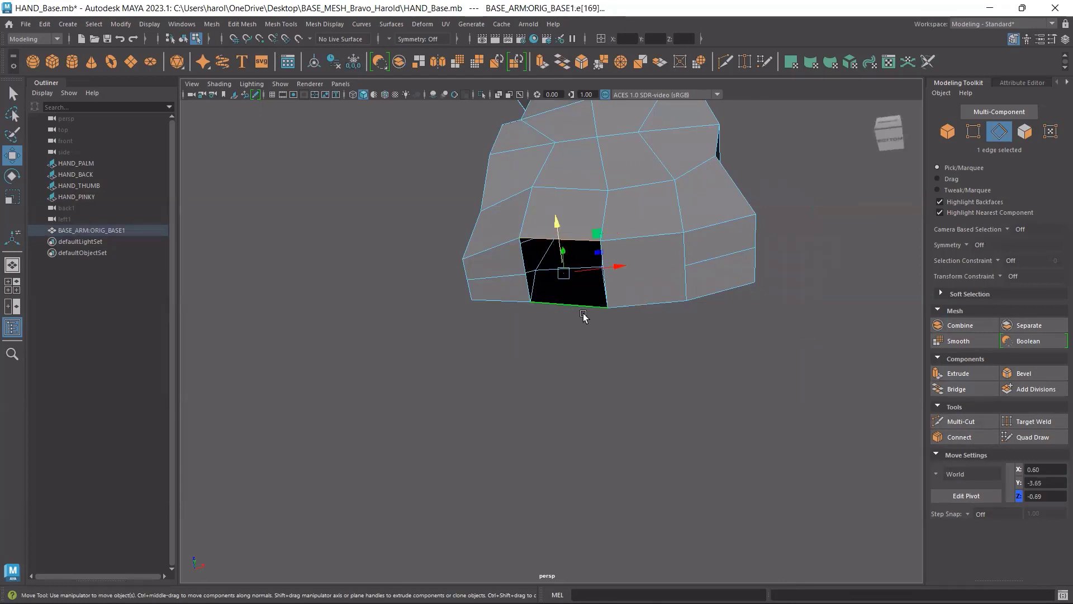
left_click(961, 392)
key("w")
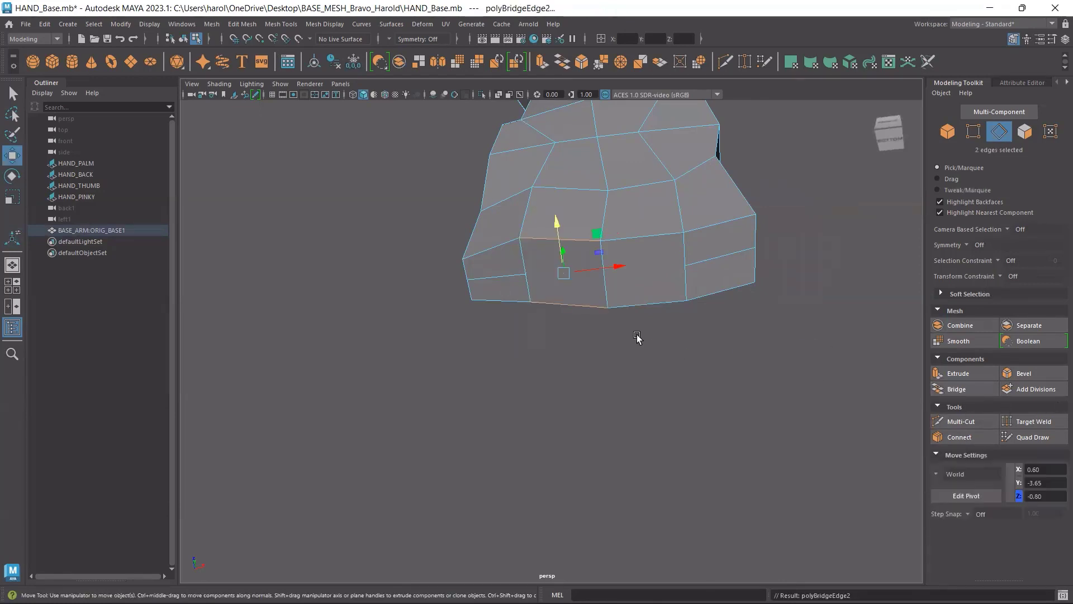
Try to Target Weld the pinky-side end face's middle vertex to the index-side one, and undo the weld.
left_click(623, 282)
left_click_drag(639, 333, 575, 345, "alt")
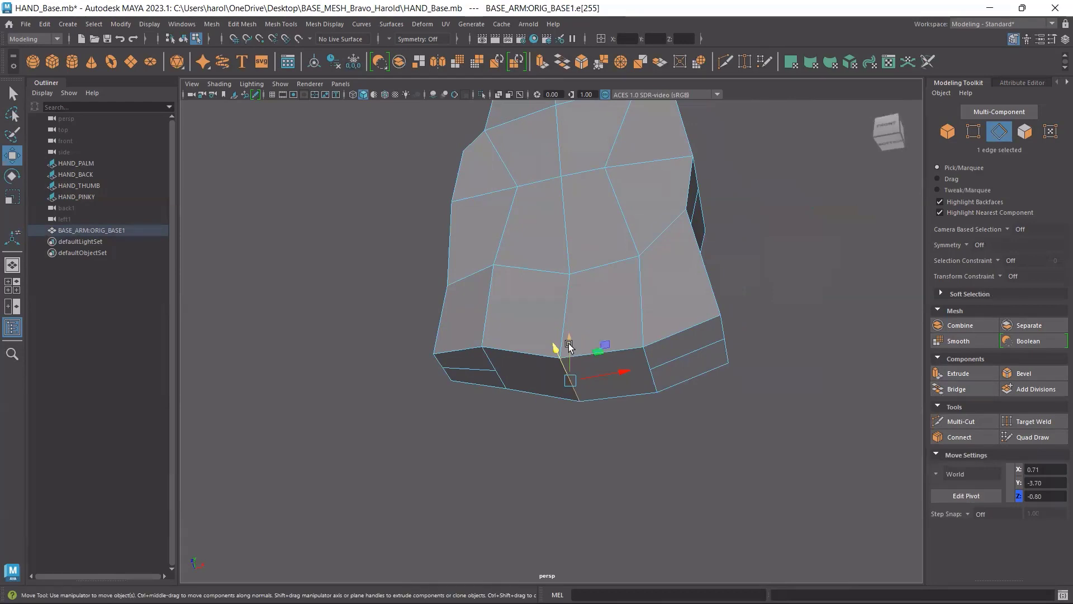
left_click_drag(627, 426, 713, 220, "alt")
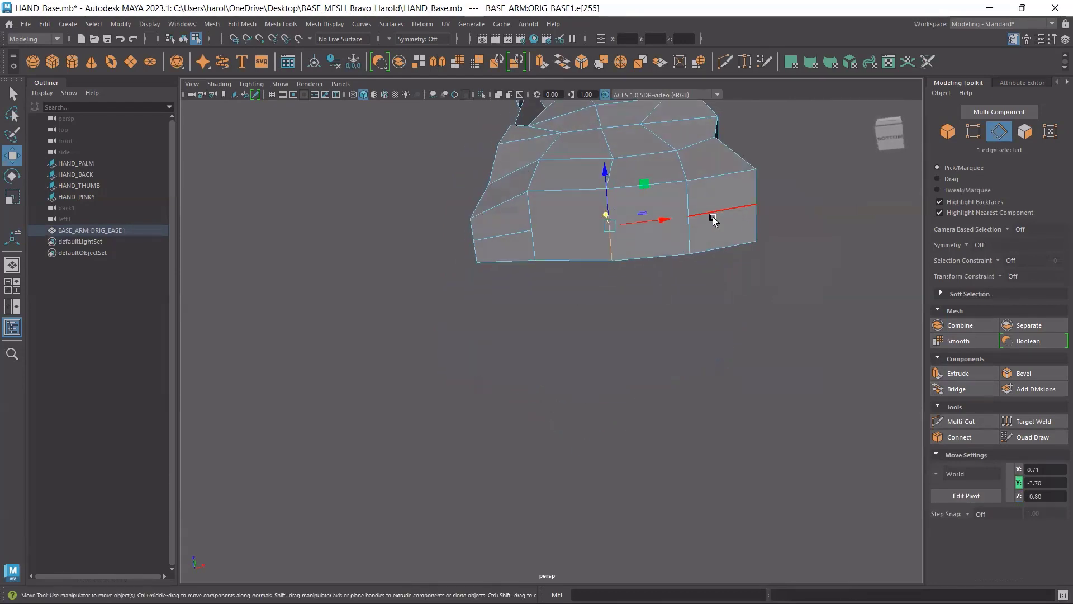
scroll(636, 294, "up", 4)
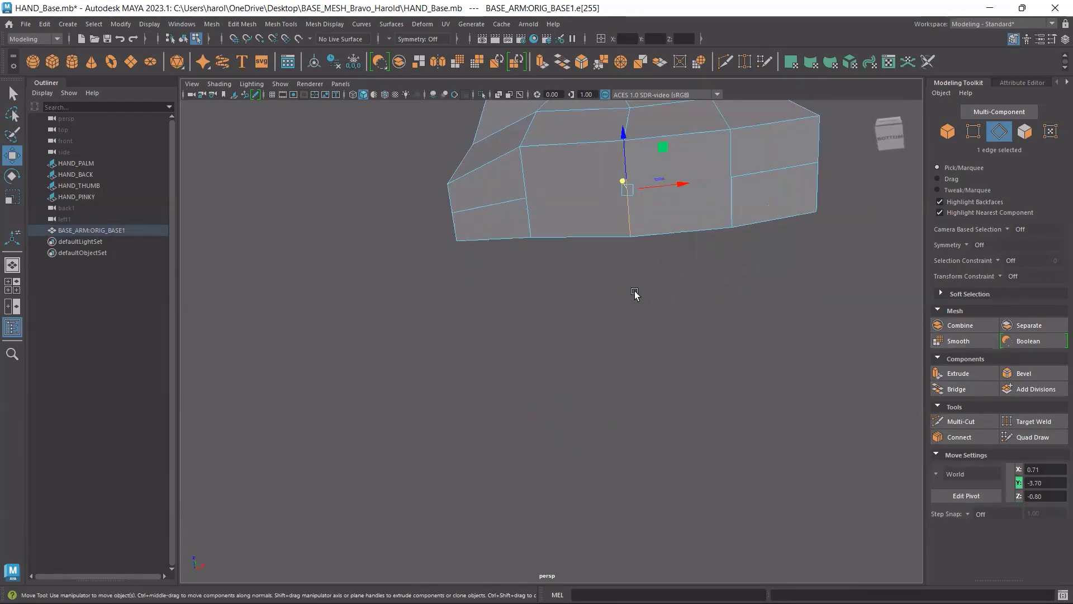
middle_click_drag(638, 288, 554, 425, "alt")
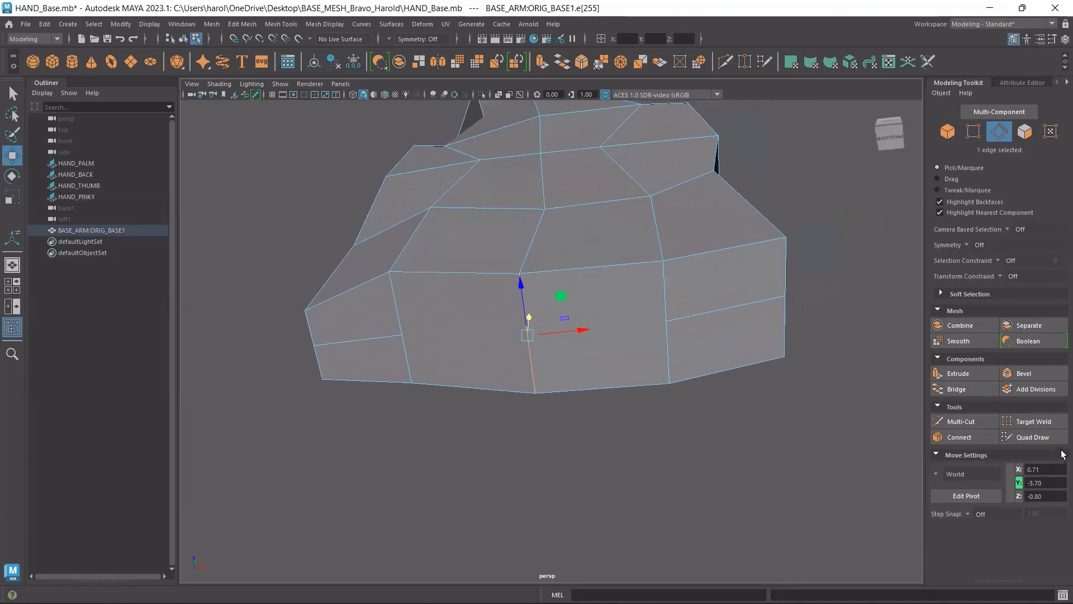
left_click(1035, 421)
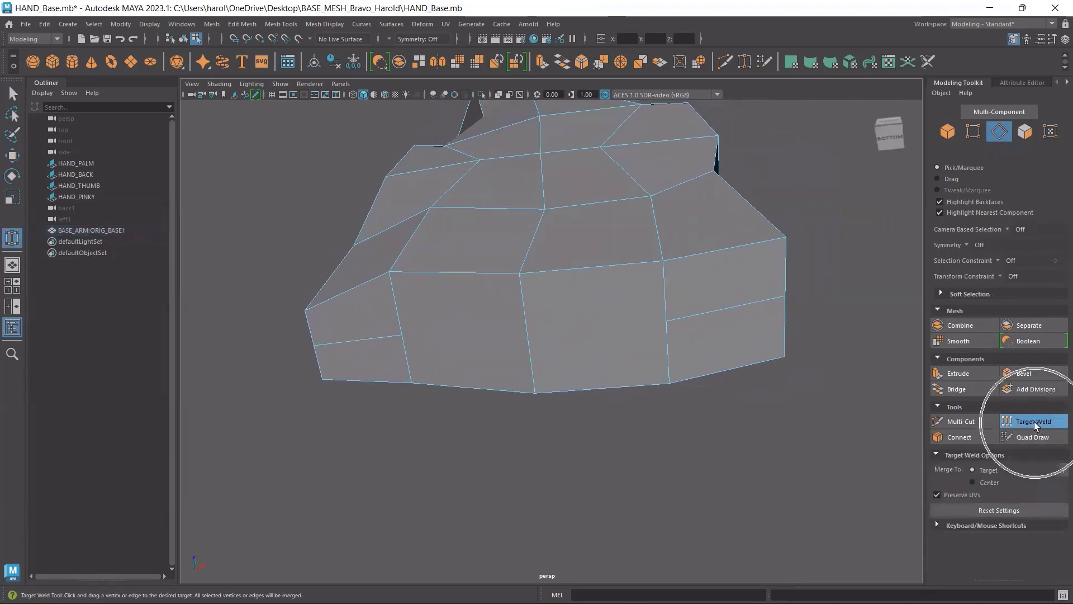
left_click(973, 134)
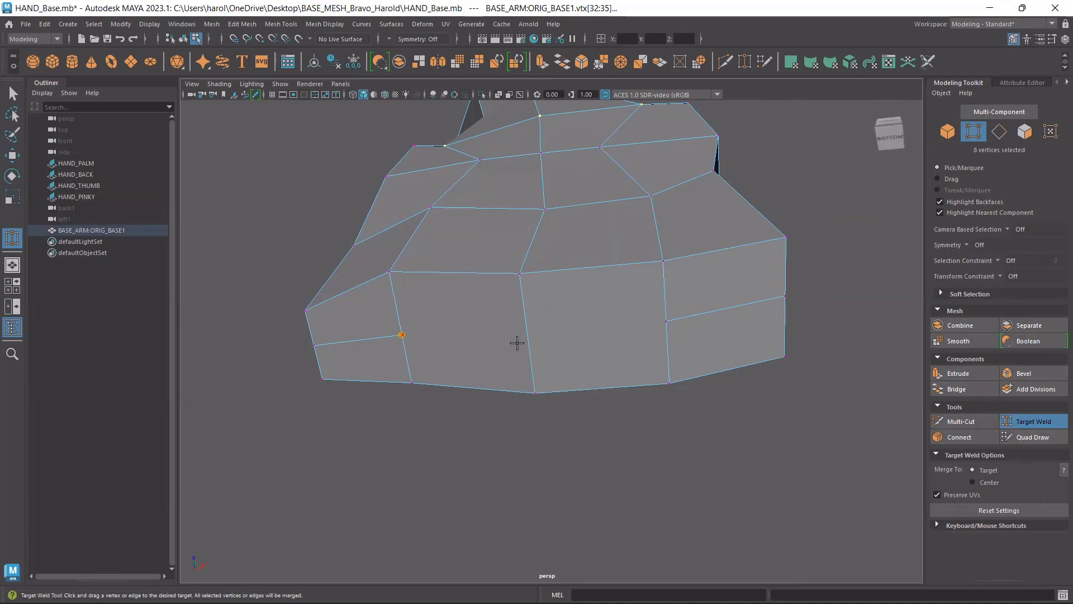
left_click_drag(644, 330, 672, 324)
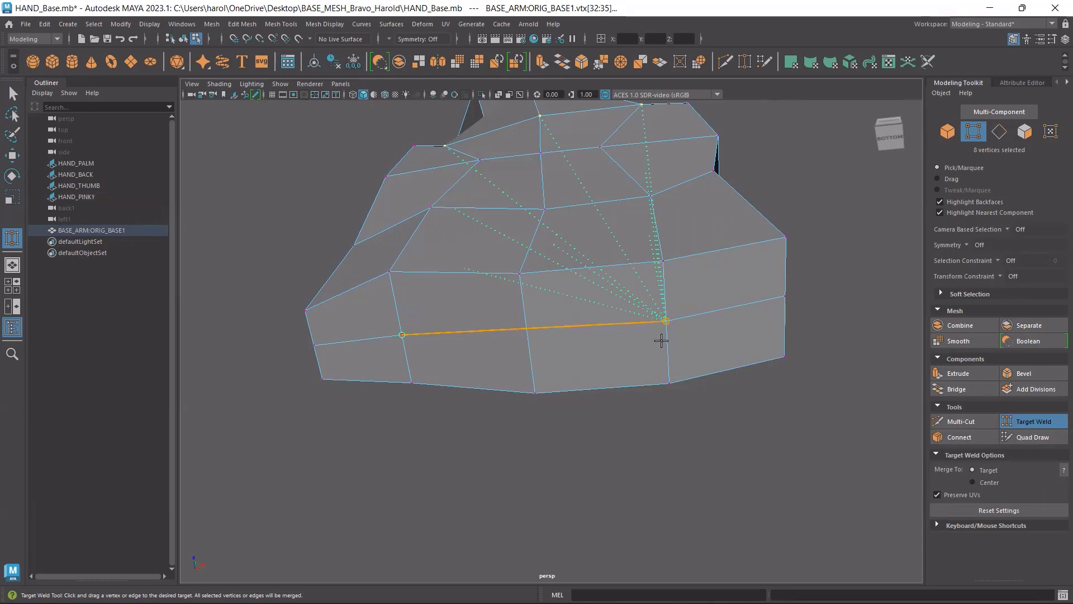
key("ctrl+z")
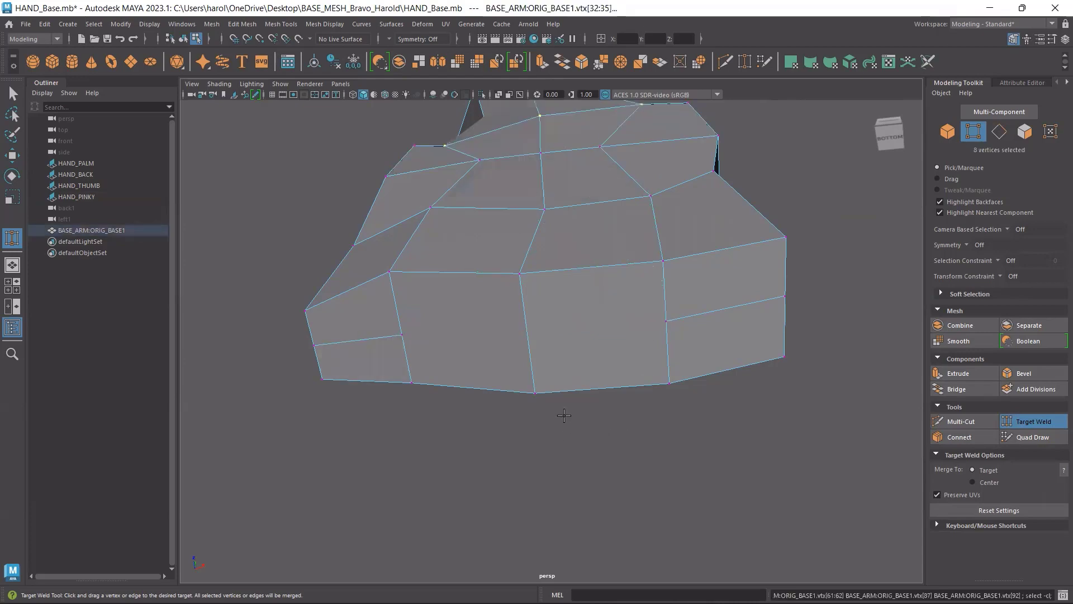
Clear the vertex selection, retry the Target Weld between the two end faces' middle vertices, and undo it.
left_click(576, 416)
key("q")
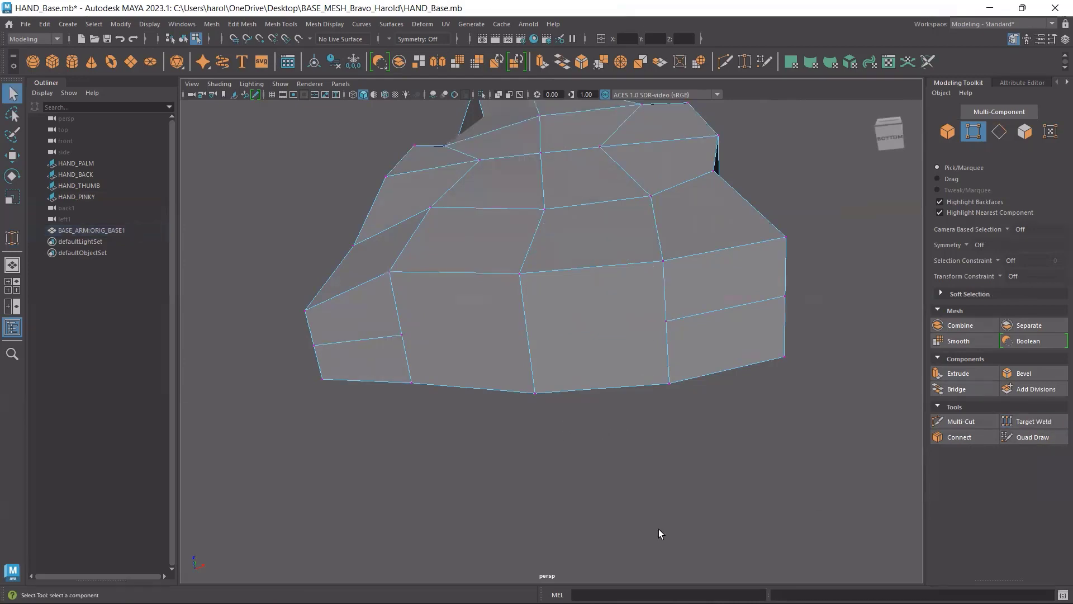
left_click(1030, 421)
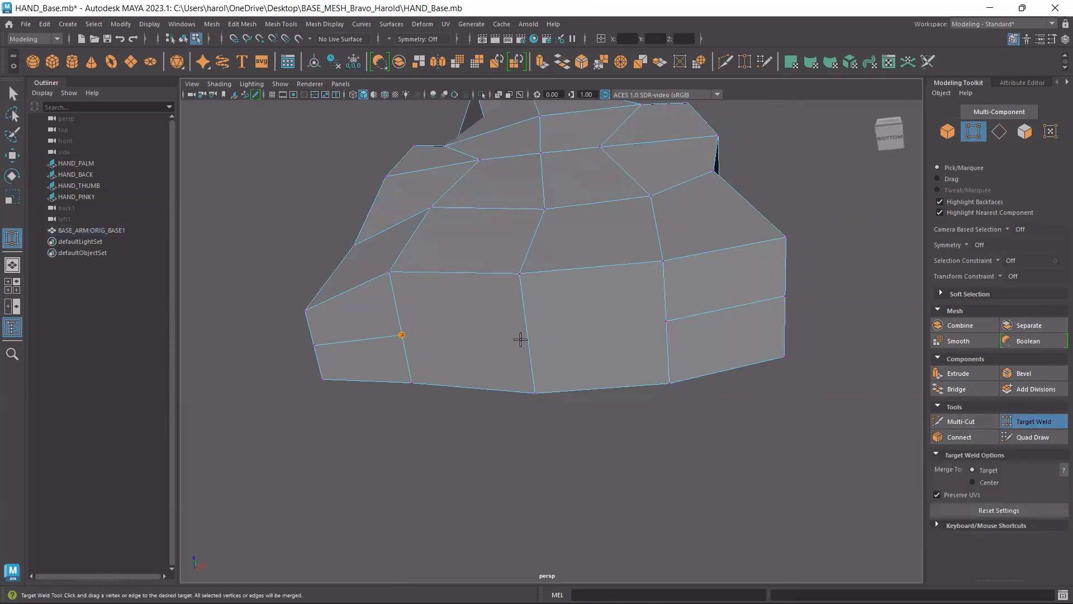
left_click_drag(519, 339, 677, 322)
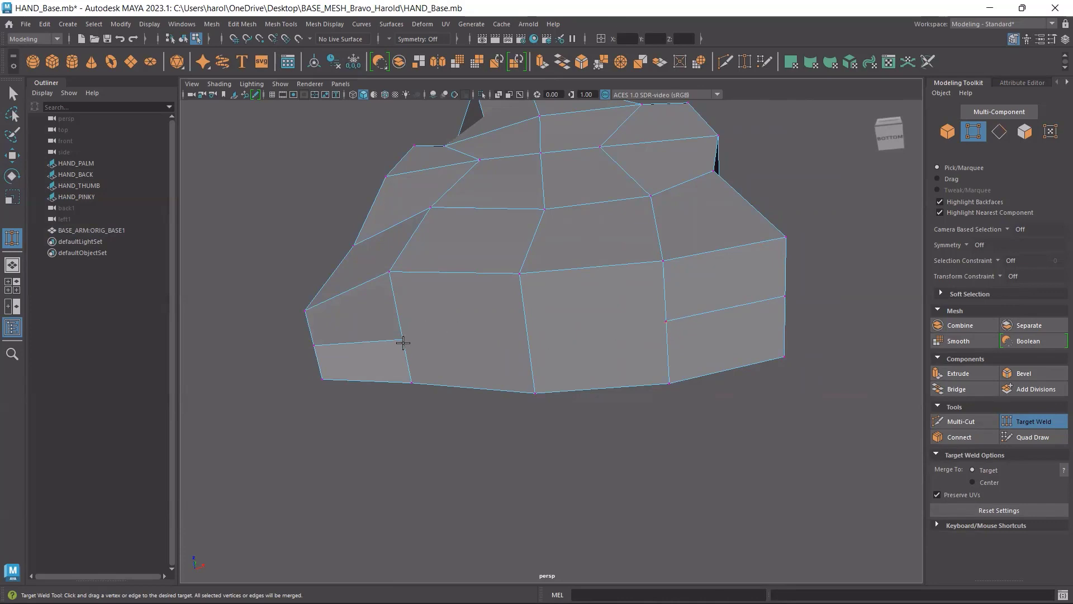
key("ctrl+z")
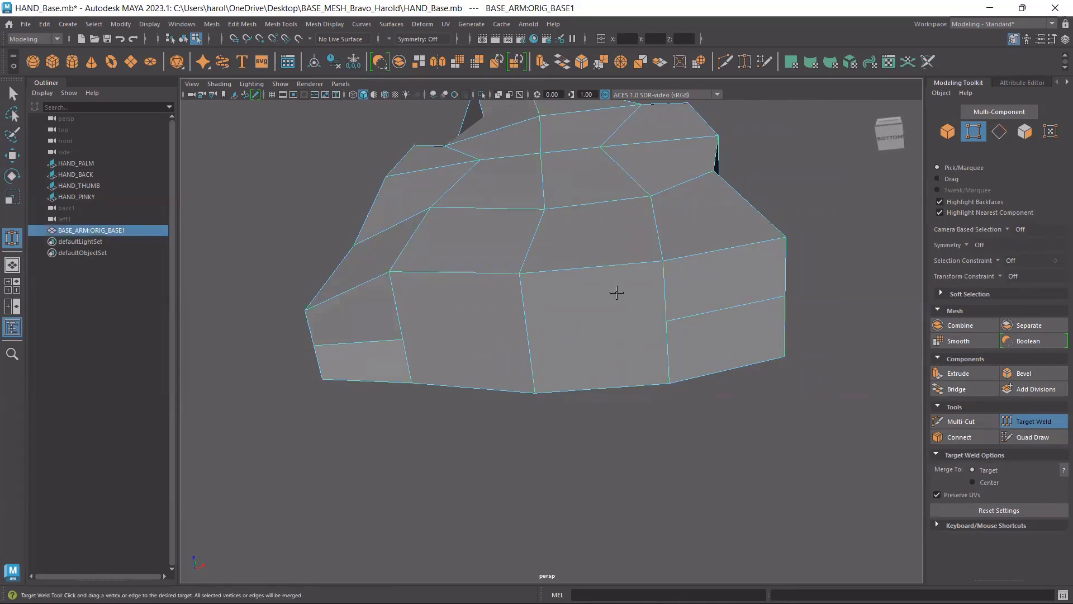
Test-move the bridge's pinky-side border edge along X to check its connection, and undo the move.
left_click(1000, 132)
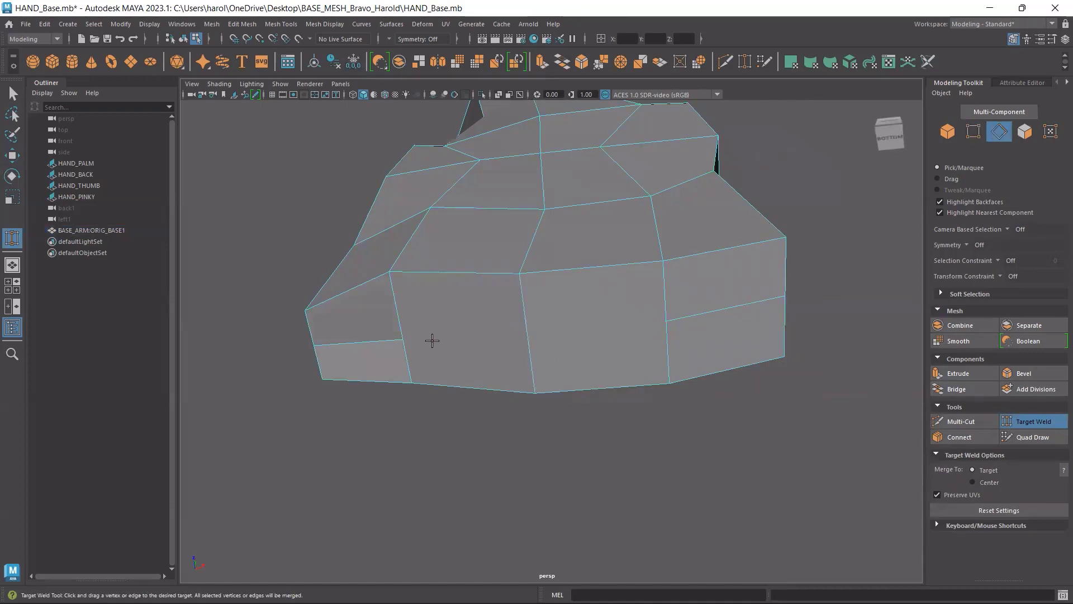
left_click_drag(404, 348, 394, 350)
key("w")
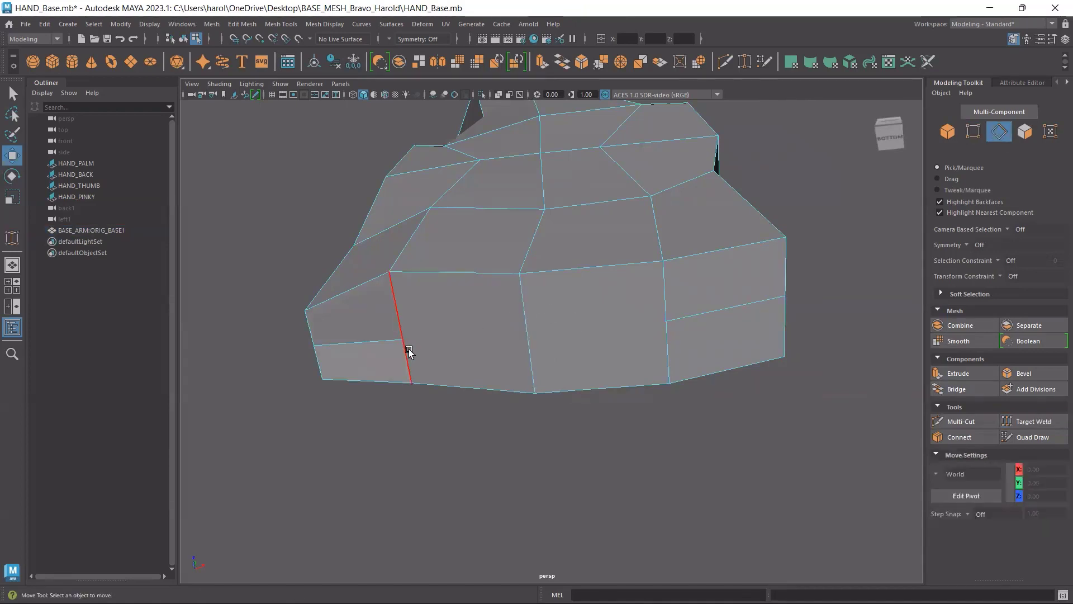
left_click(404, 341)
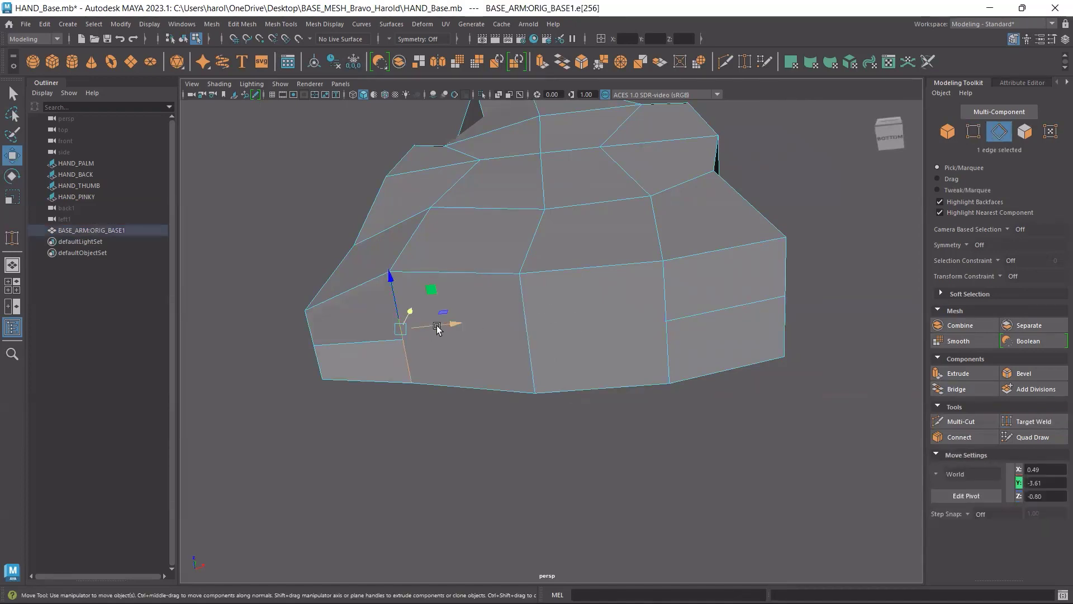
left_click_drag(436, 324, 505, 305)
key("ctrl+z")
Test-move the bridge's index-side border edge along X toward the middle edge, and undo back past the edge selections.
left_click(524, 331)
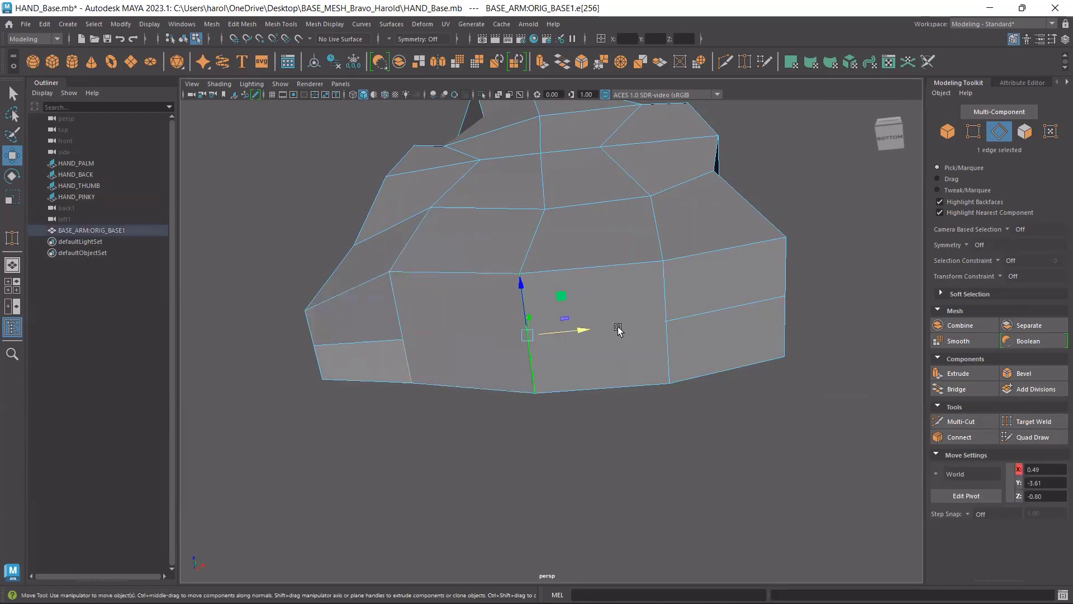
left_click(668, 364)
left_click_drag(698, 331, 616, 338)
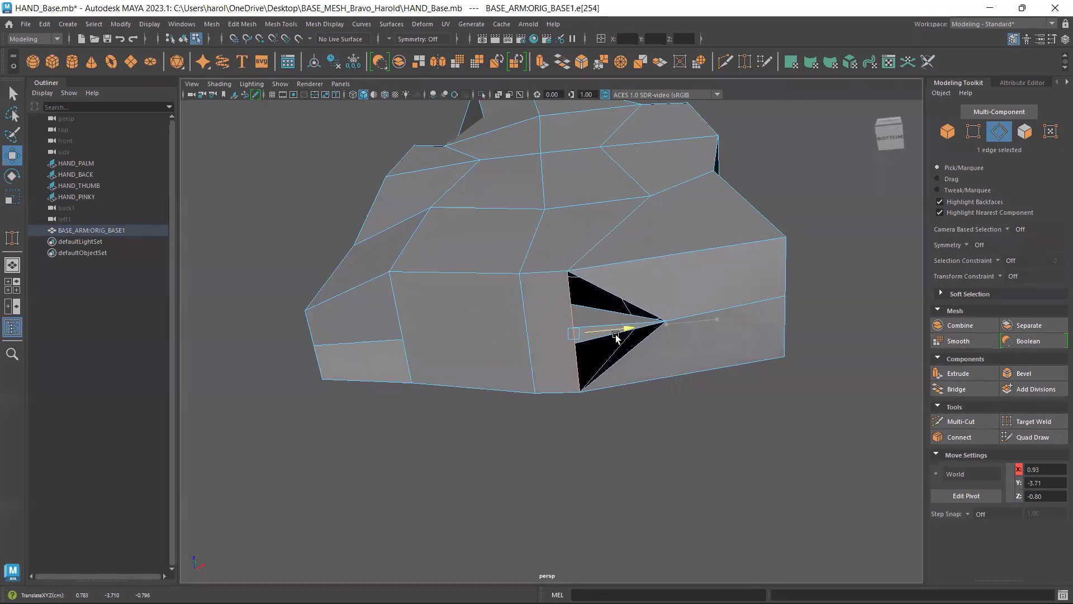
key("ctrl+z")
key("ctrl+z")
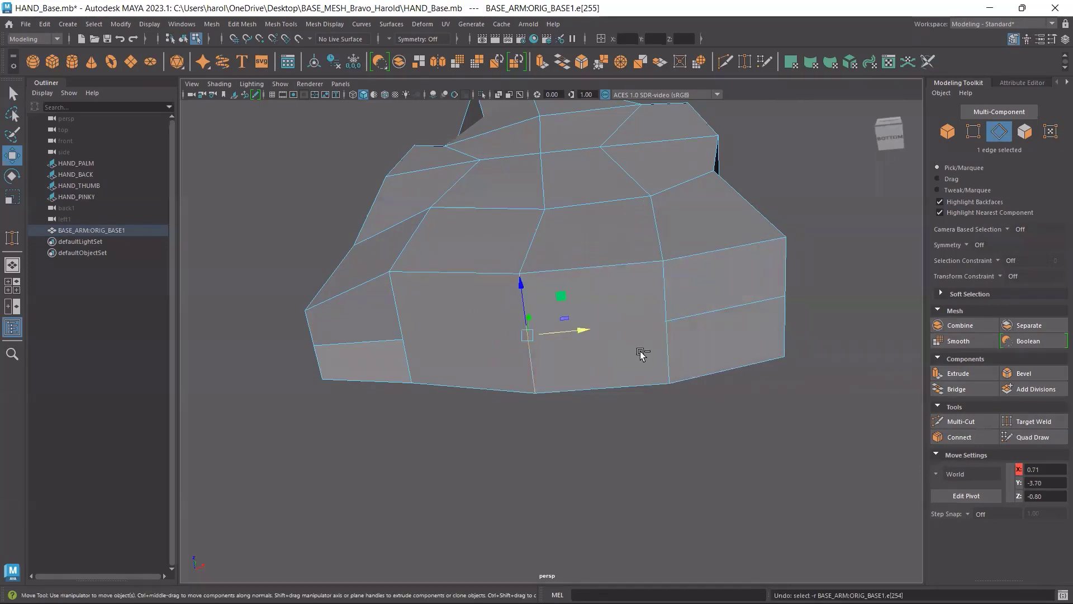
key("ctrl+z")
key("ctrl+z")
key("ctrl+z")
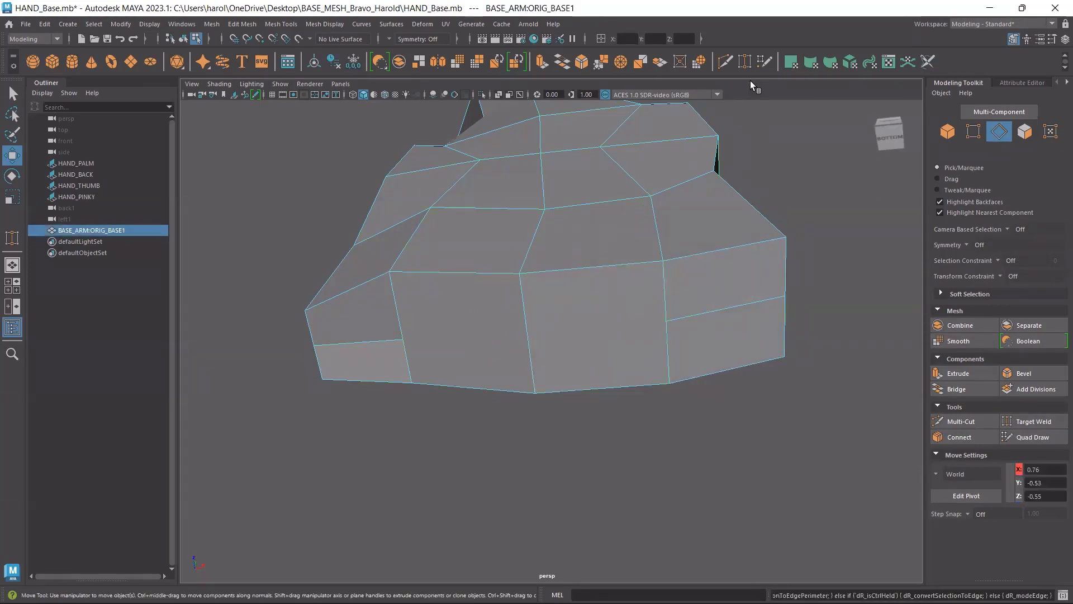
Examine the edges of the finger-base end faces through the see-through mesh, and return to solid display in vertex selection mode.
key("ctrl+z")
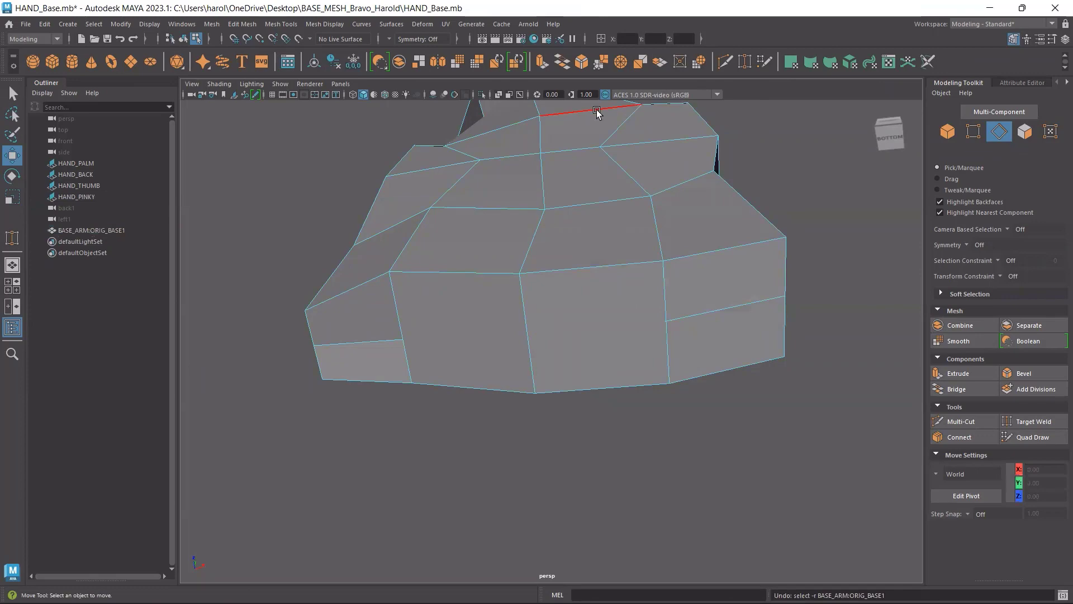
left_click(498, 95)
left_click_drag(624, 321, 663, 342, "alt")
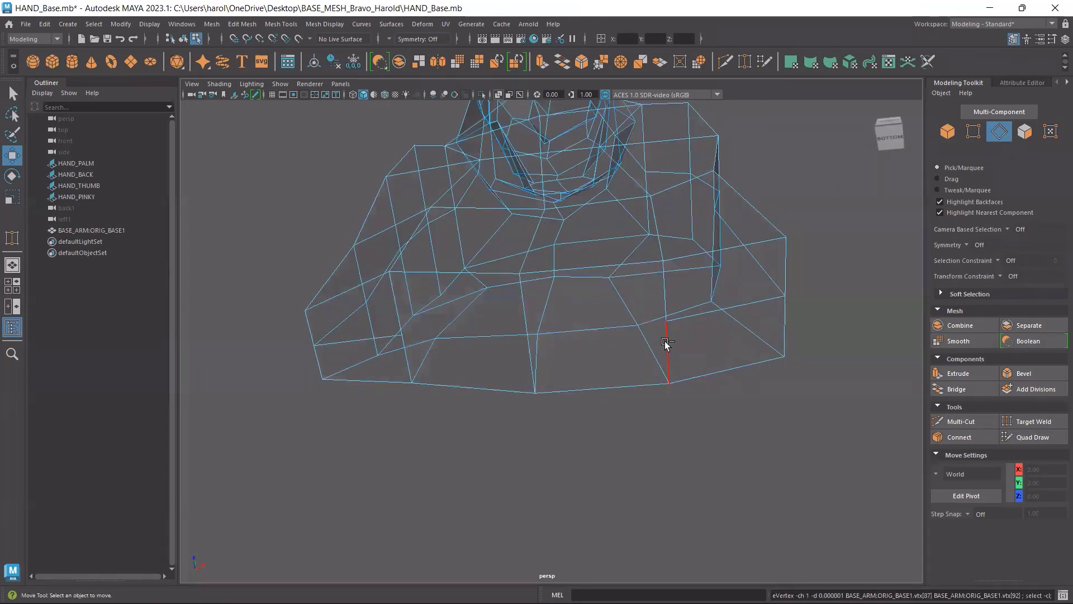
left_click_drag(786, 384, 601, 365, "alt")
key("ctrl+z")
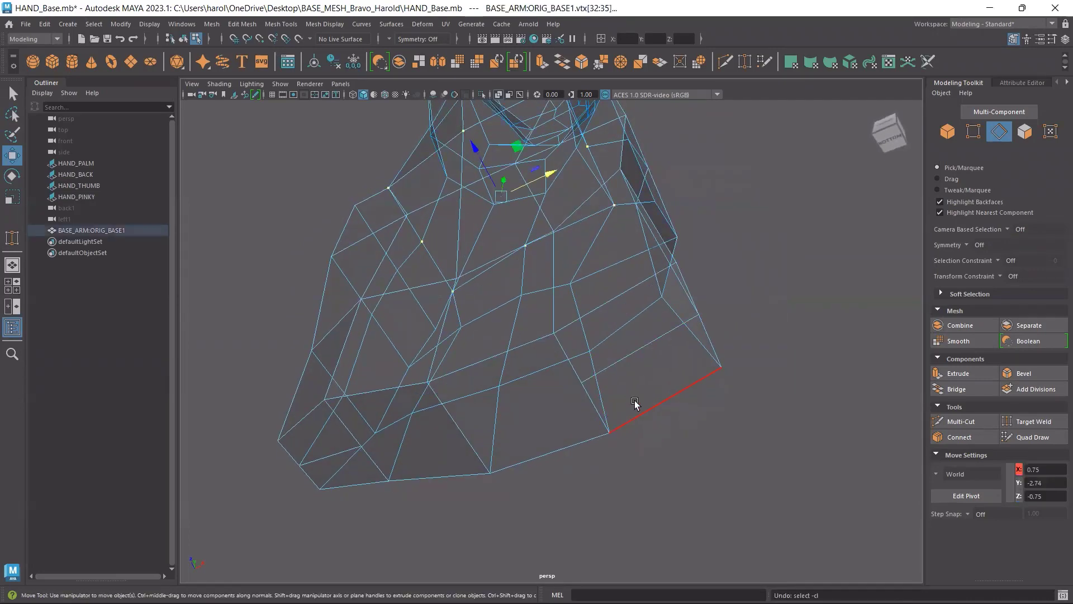
left_click(827, 299)
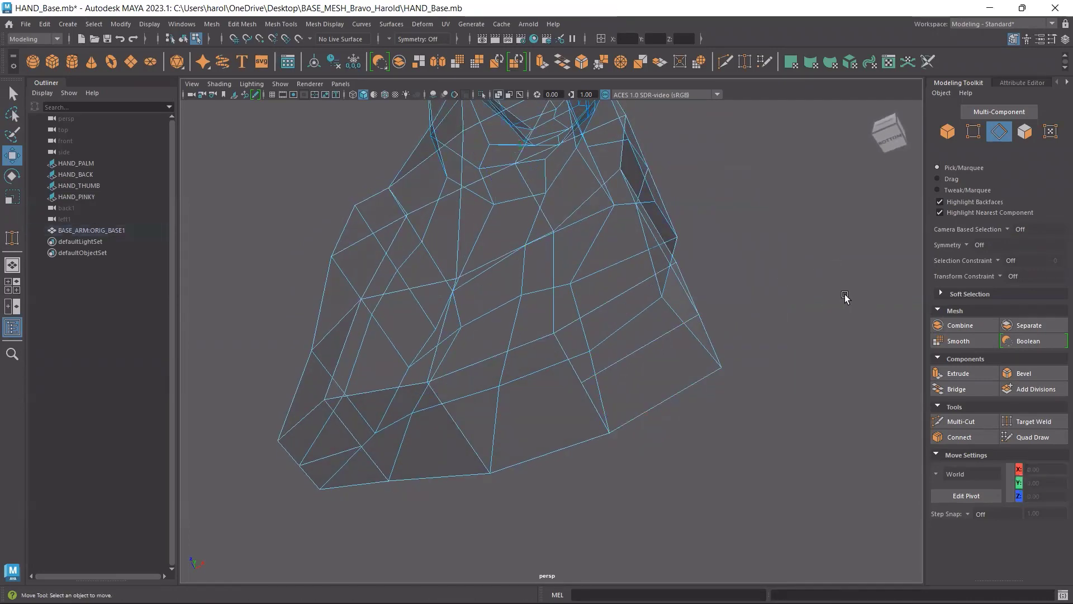
left_click(973, 131)
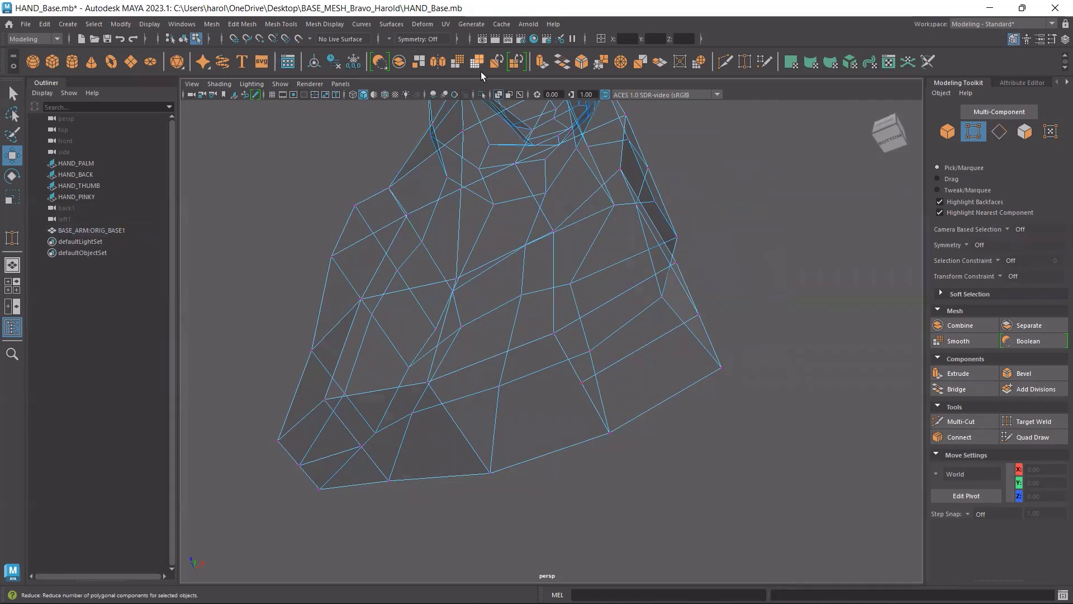
left_click(498, 94)
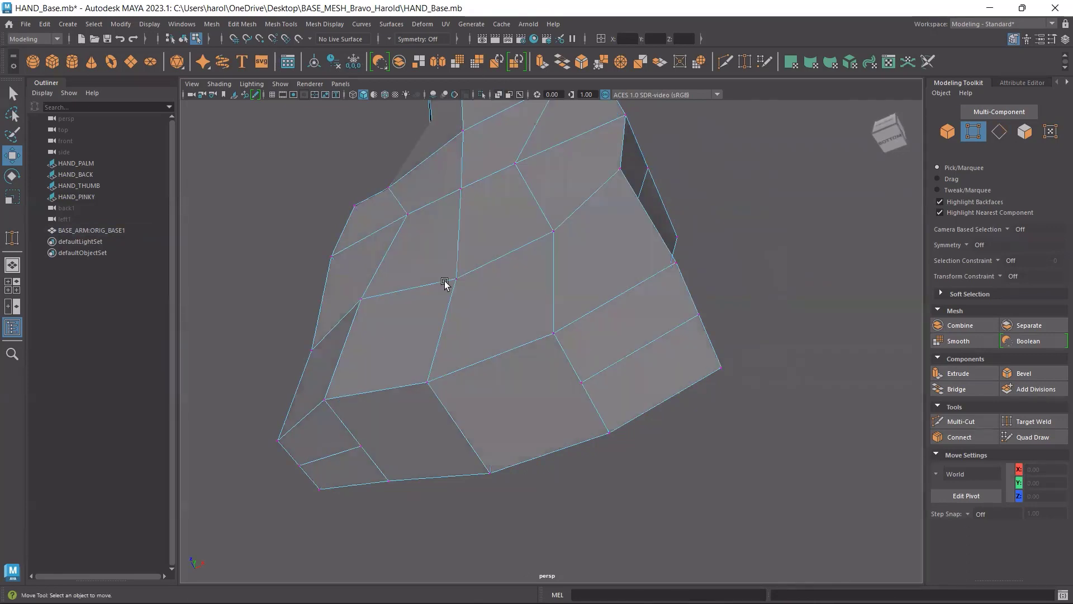
Retry the Target Weld between the two end faces' middle vertices, checking the vertices in see-through display.
left_click(1028, 422)
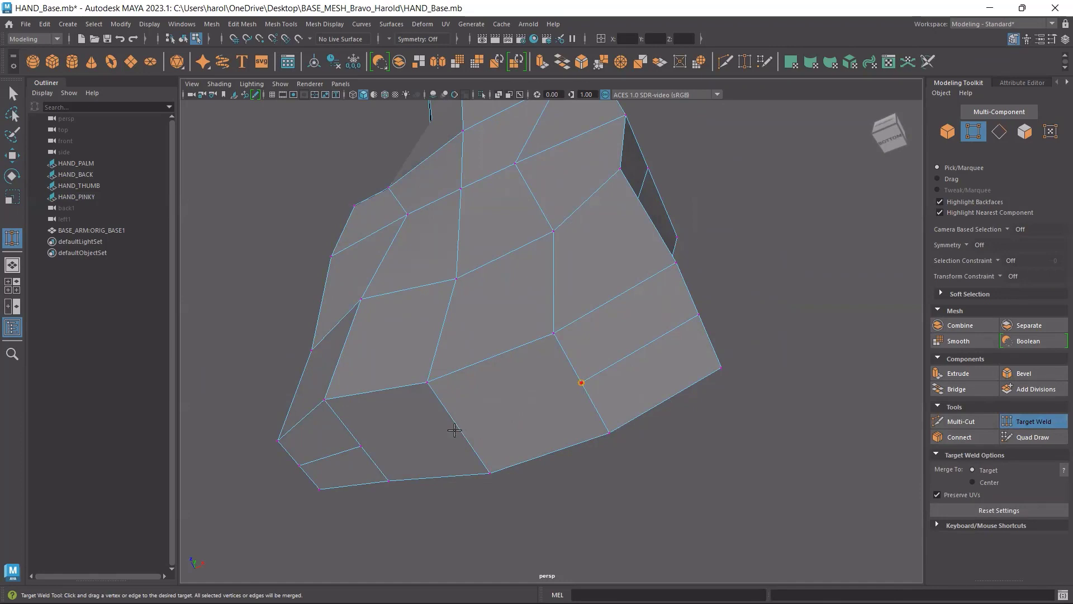
left_click_drag(454, 430, 357, 445)
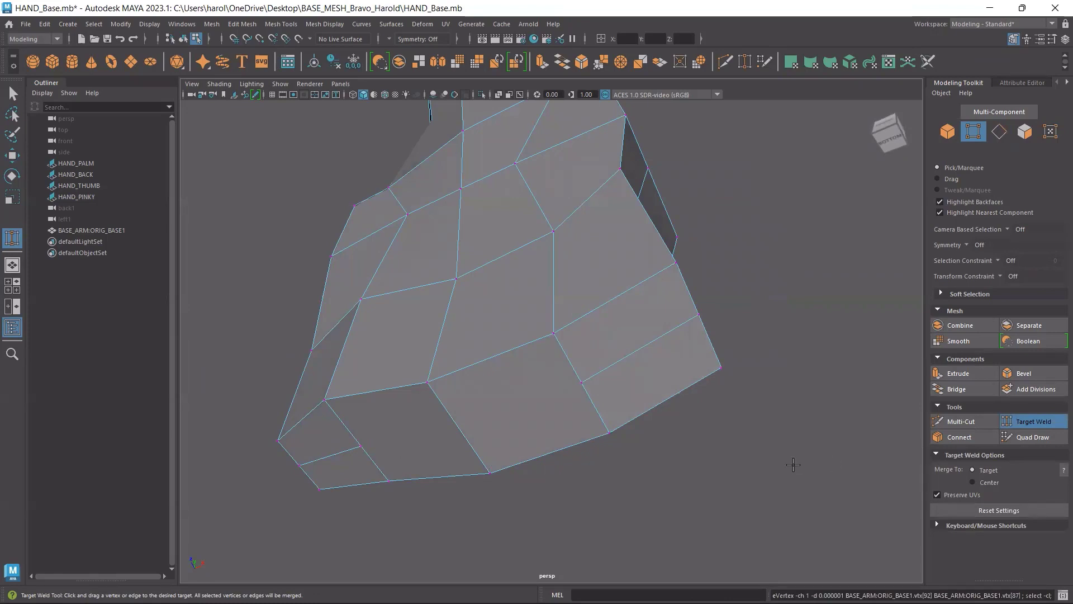
key("F9")
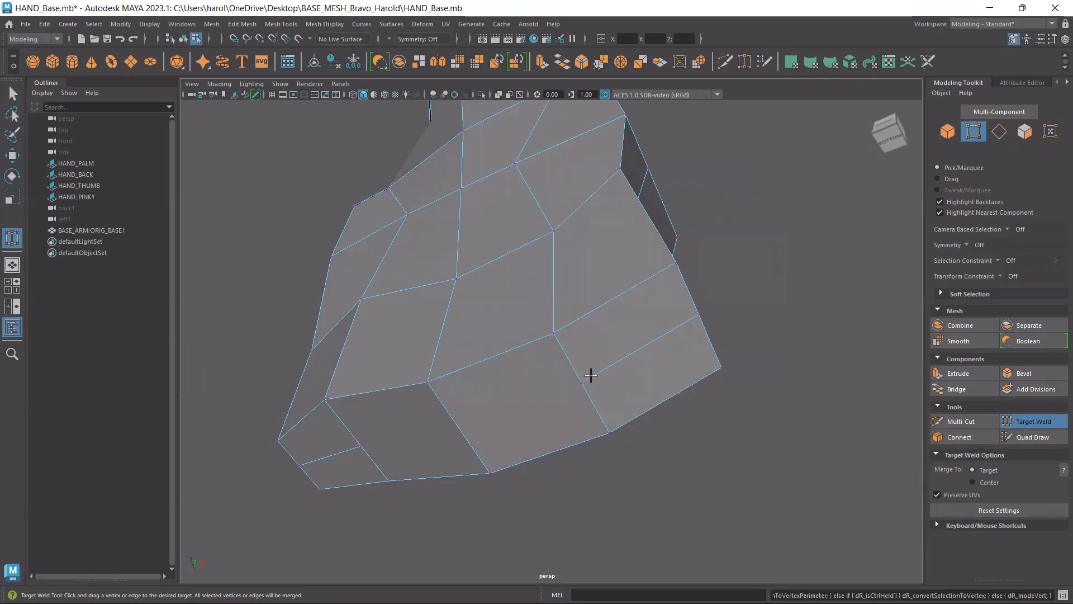
left_click(498, 94)
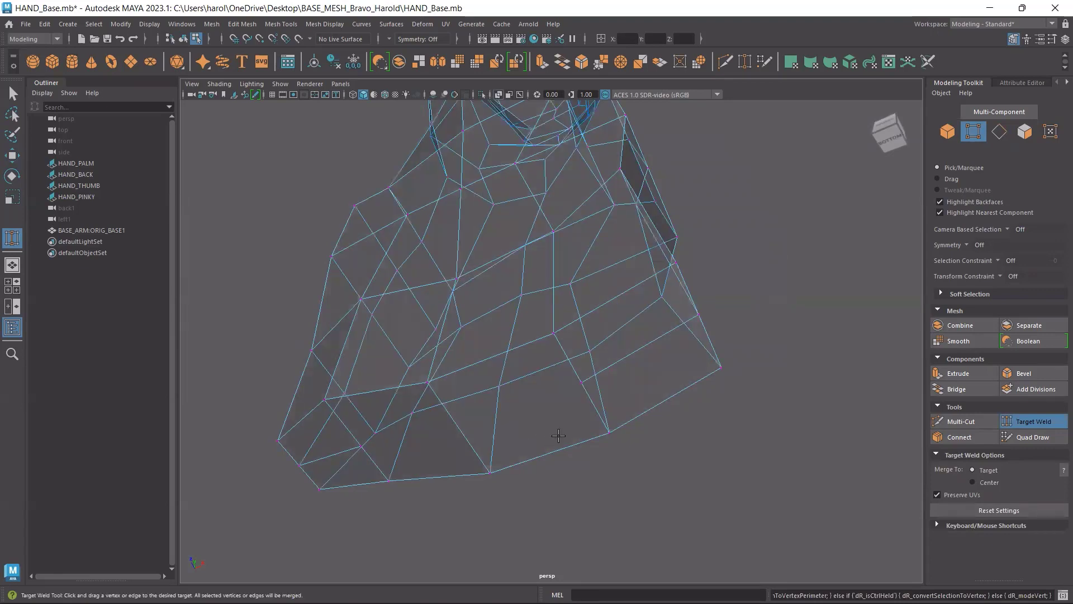
left_click(498, 95)
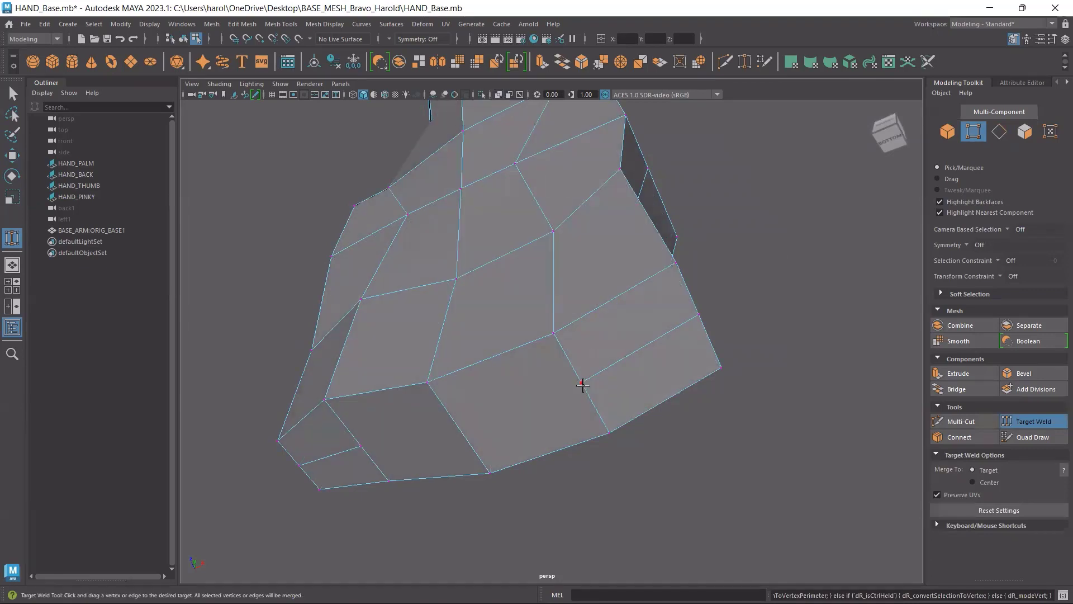
left_click(1026, 423)
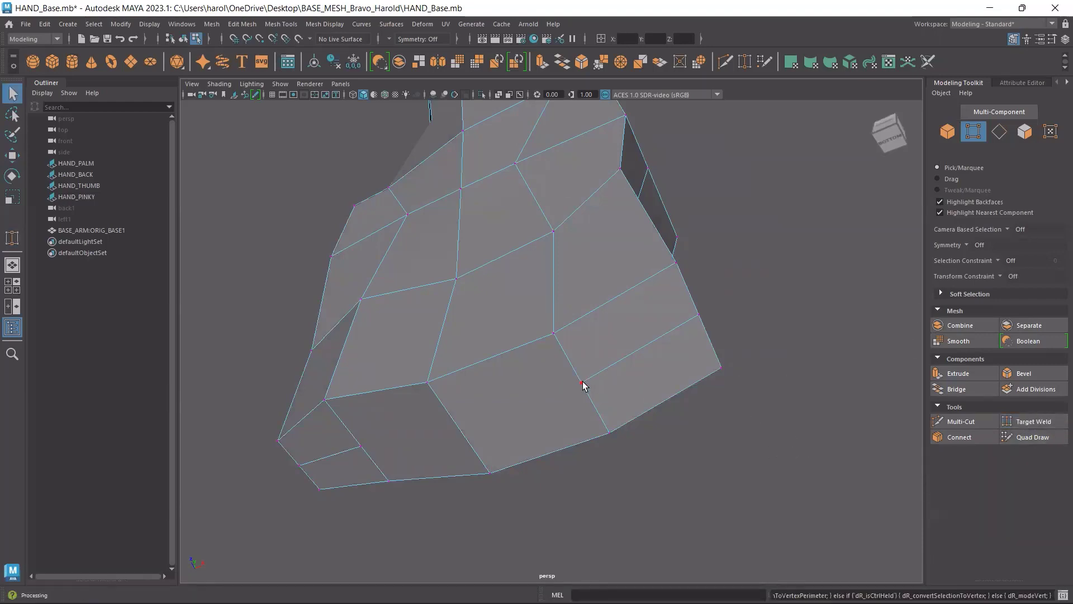
Try to Connect the three crosswise edges of the bridged end faces with 1 segment, and undo back through the edge selection.
left_click(998, 132)
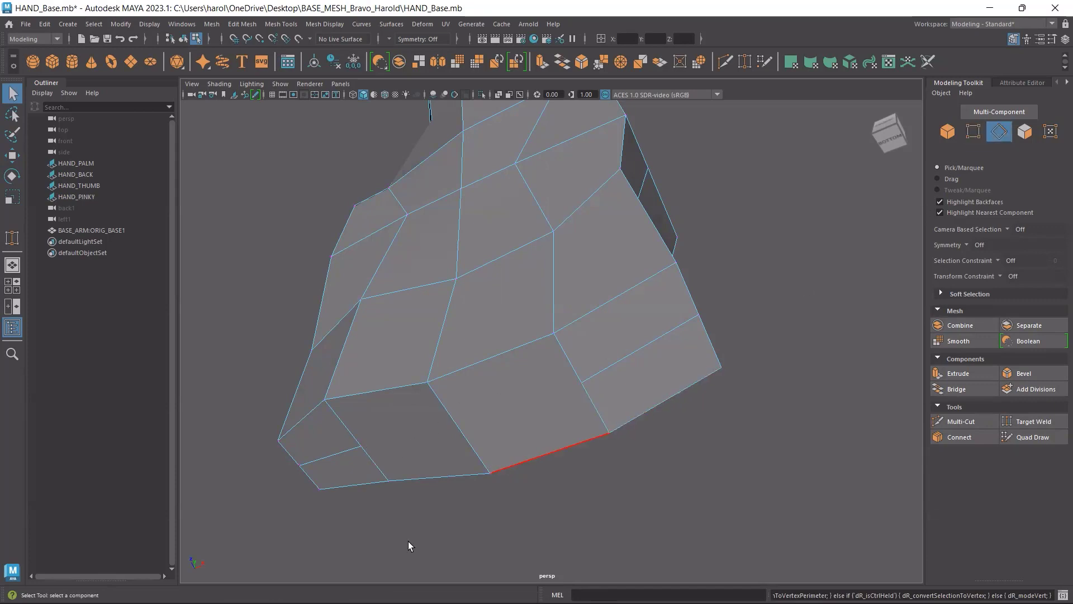
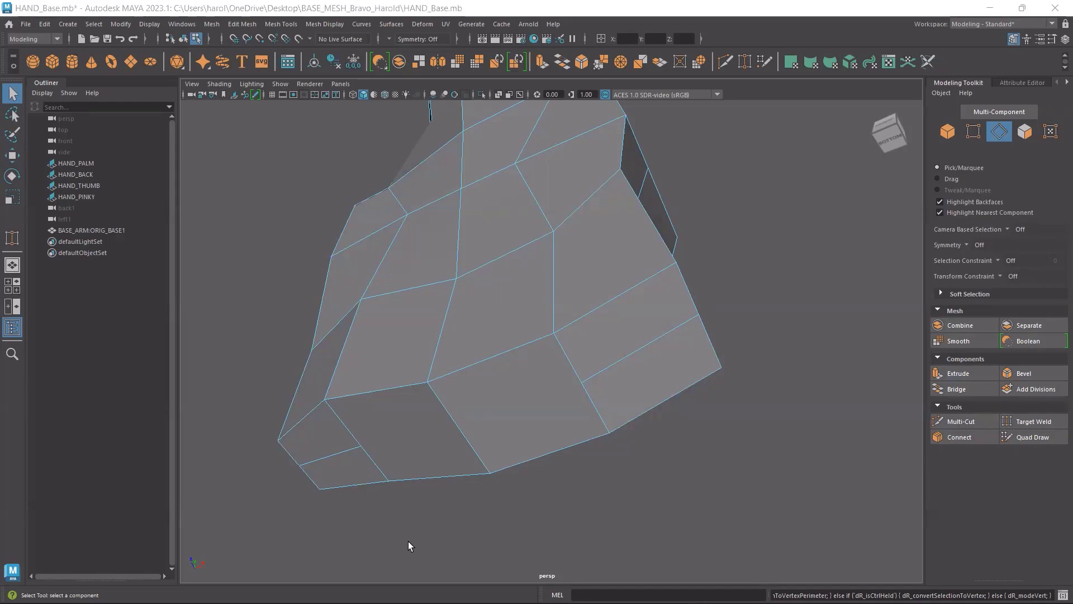
left_click(592, 403)
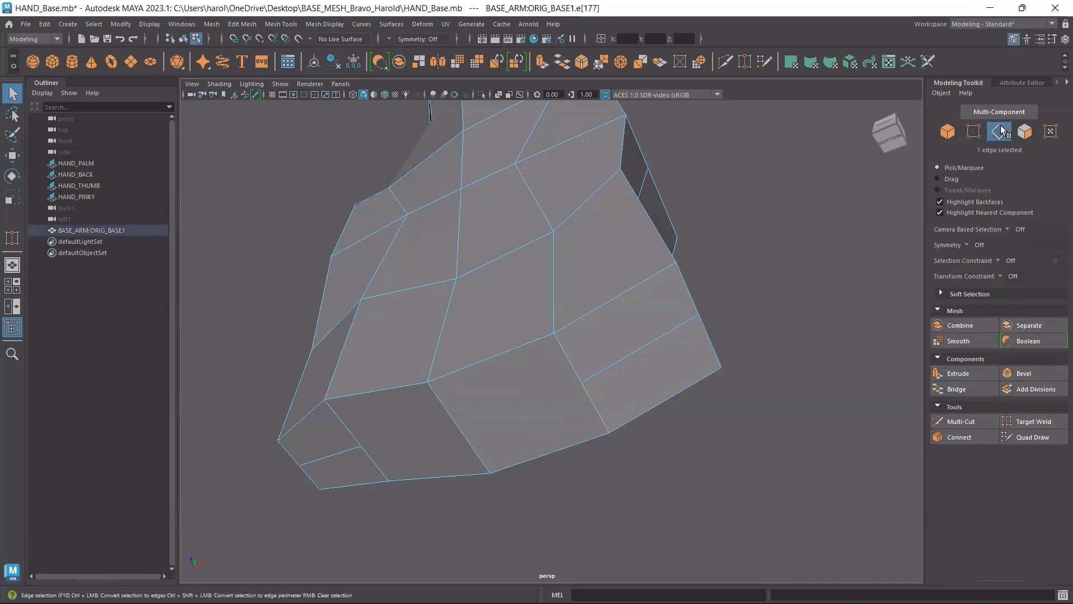
left_click(464, 430, "shift")
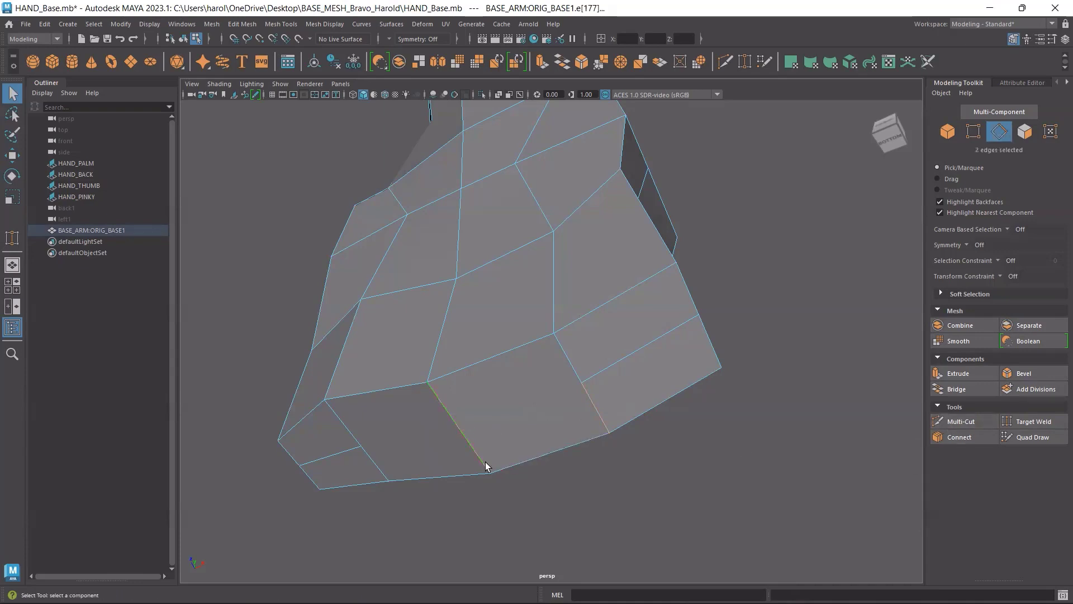
left_click(376, 475, "shift")
left_click(962, 437)
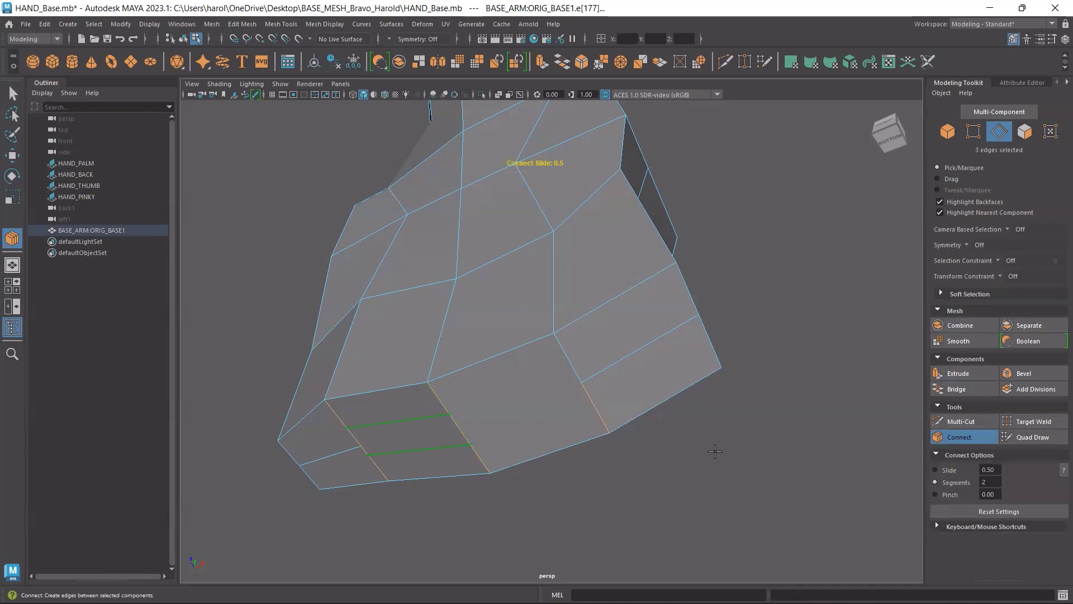
left_click(988, 482)
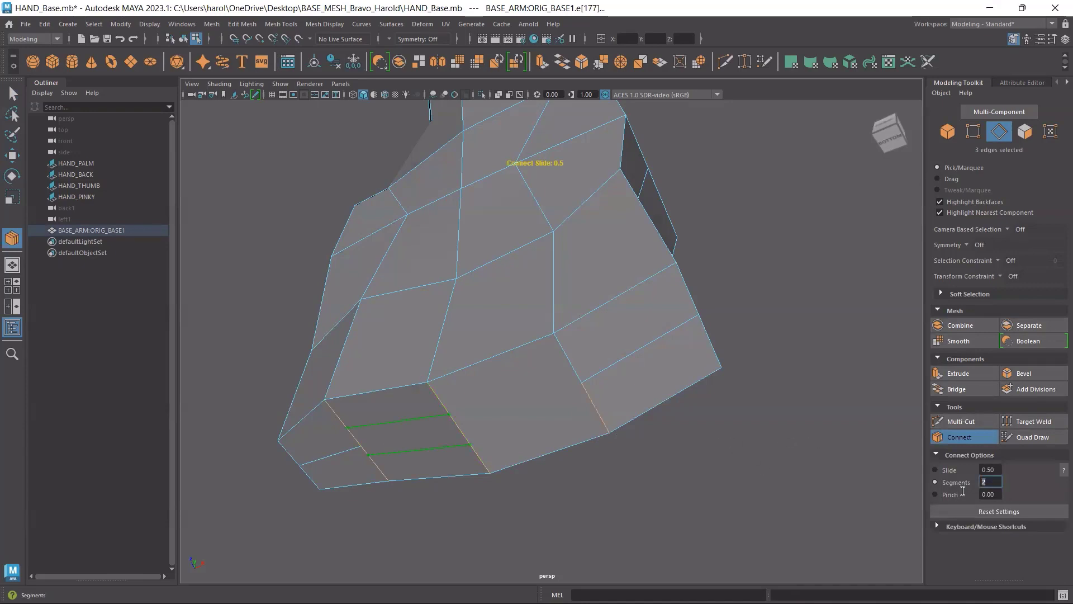
type("21")
key("Return")
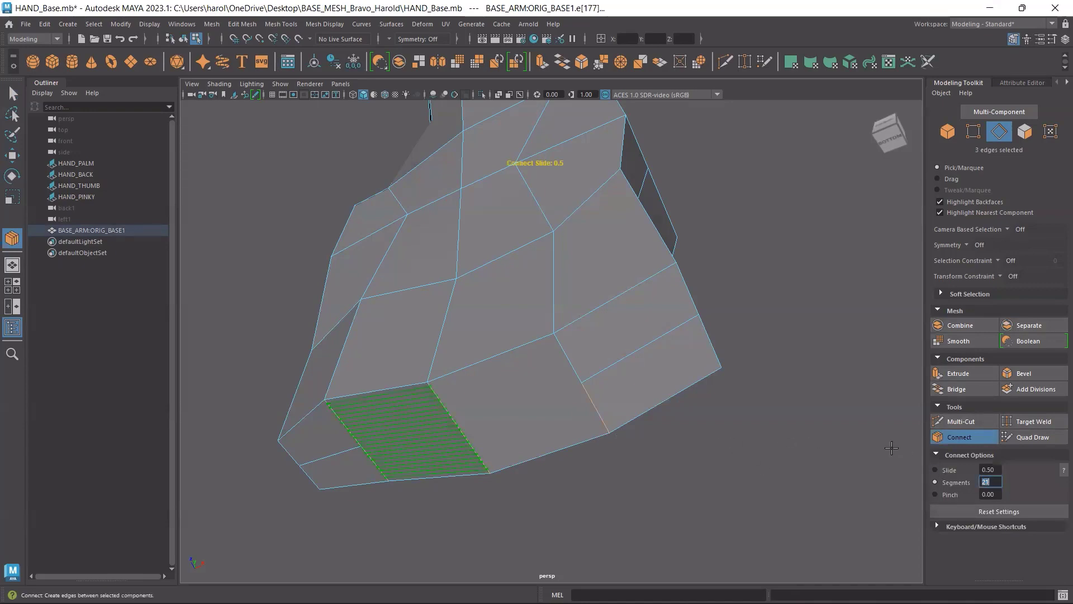
type("1")
key("Return")
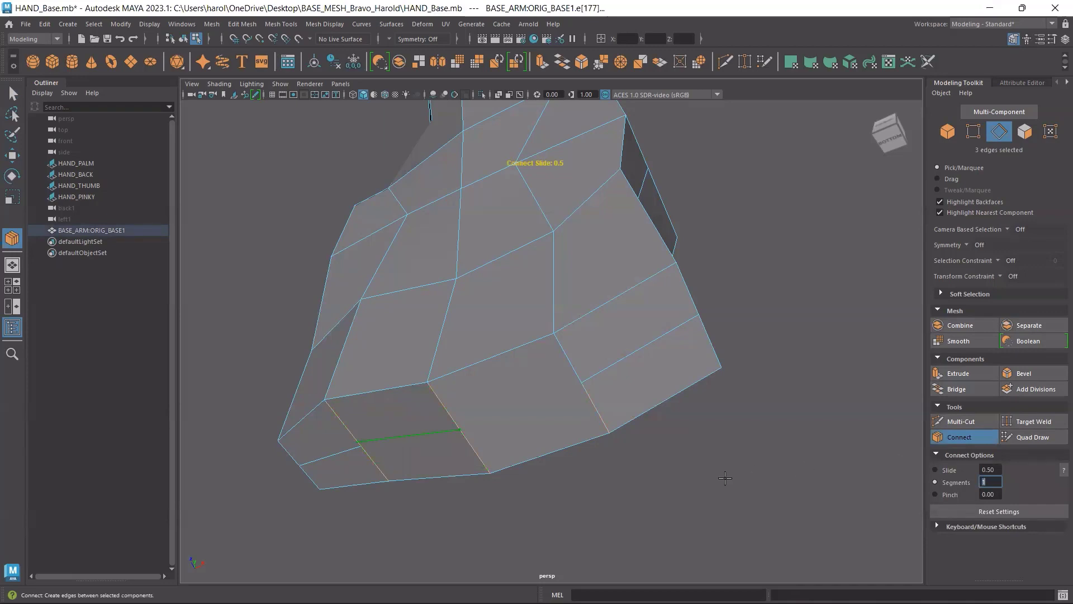
left_click(725, 478)
key("ctrl+z")
left_click(455, 445, "shift")
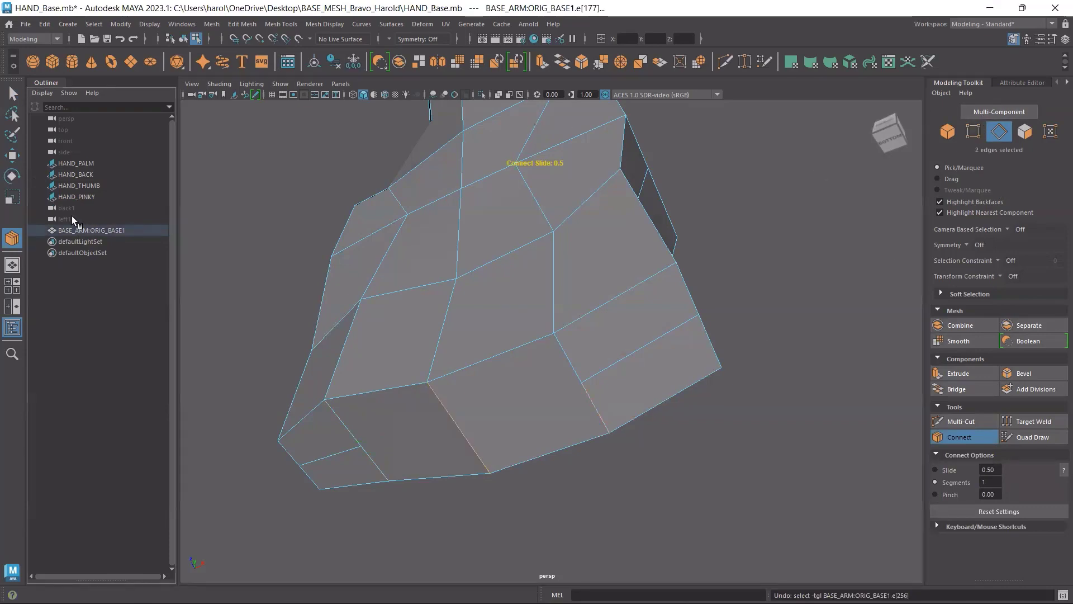
Test-move the bridge's two outer crosswise edges along X one at a time, undoing each move.
left_click(12, 176)
left_click(12, 156)
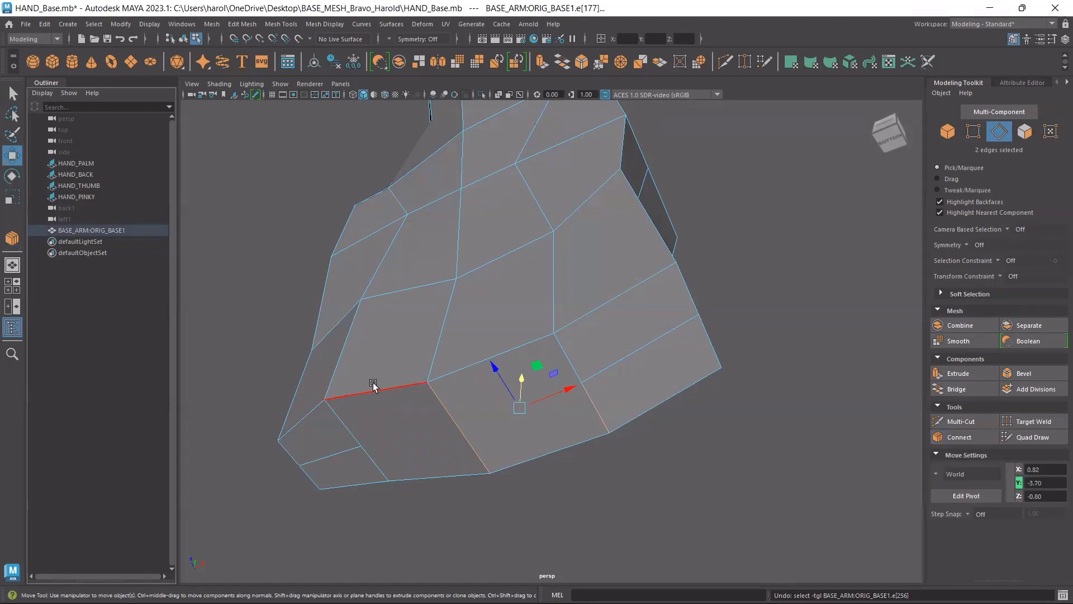
left_click(370, 454)
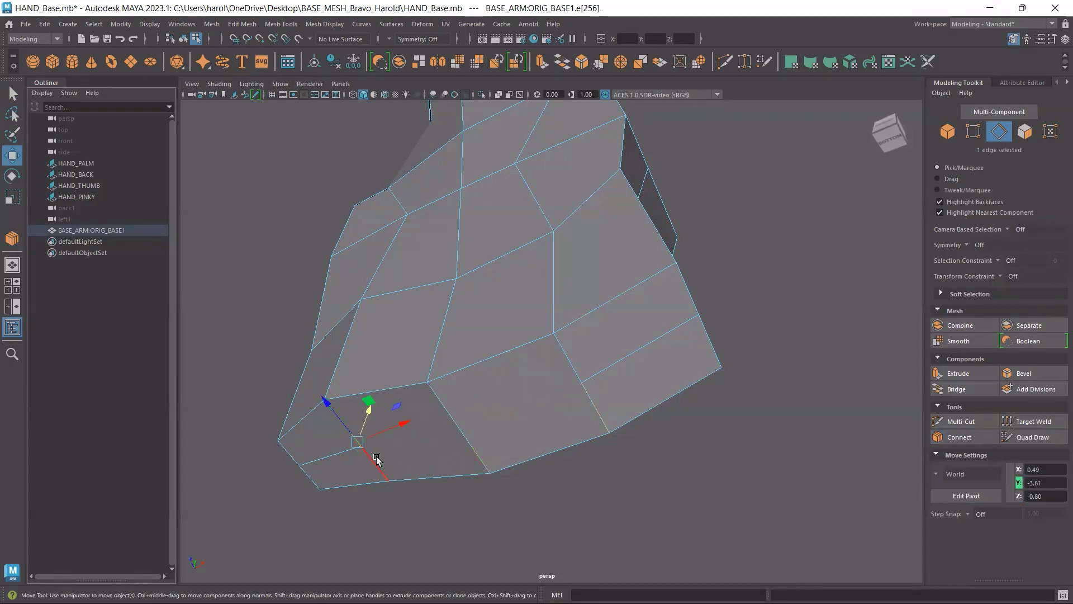
left_click_drag(404, 423, 449, 406)
key("ctrl+z")
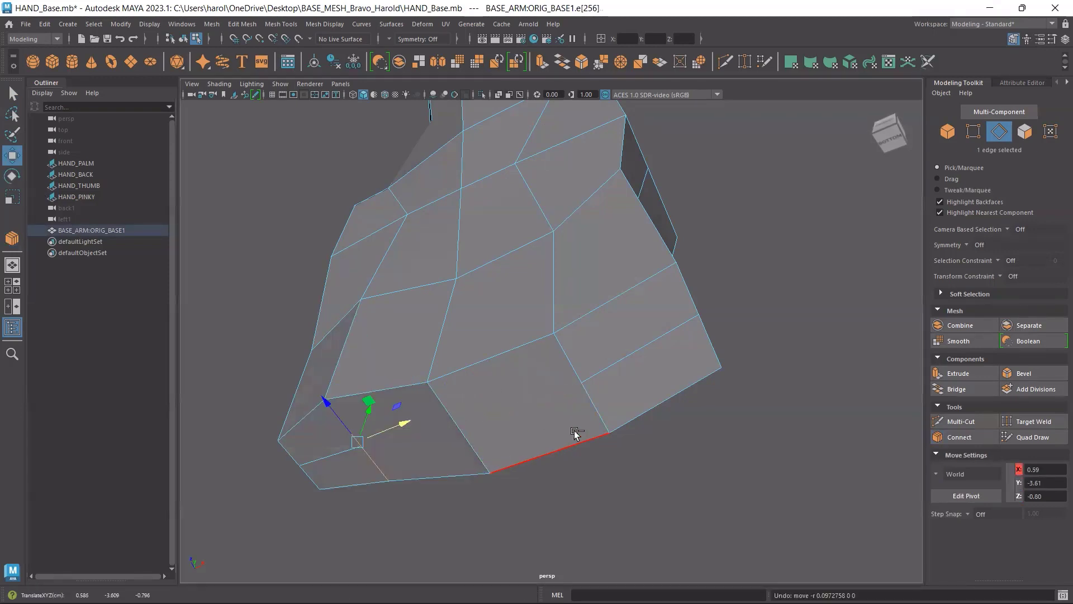
left_click(596, 410)
left_click_drag(628, 396, 697, 373)
key("ctrl+z")
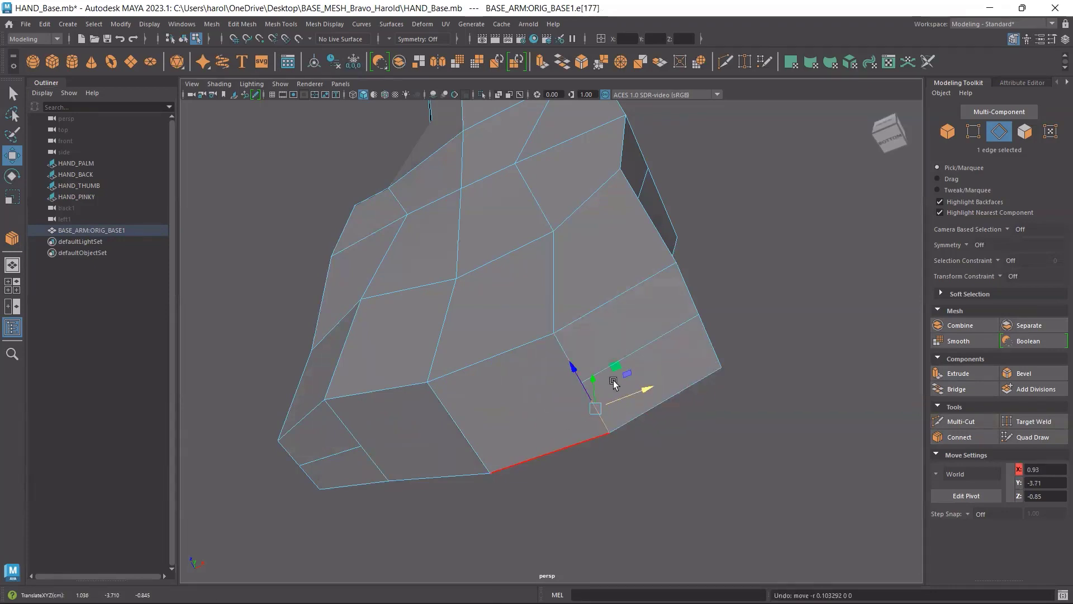
Try a Multi-Cut across the bridged end faces through the middle edge's midpoint to both outer edges, and undo the cut.
left_click(458, 437)
scroll(458, 437, "up", 3)
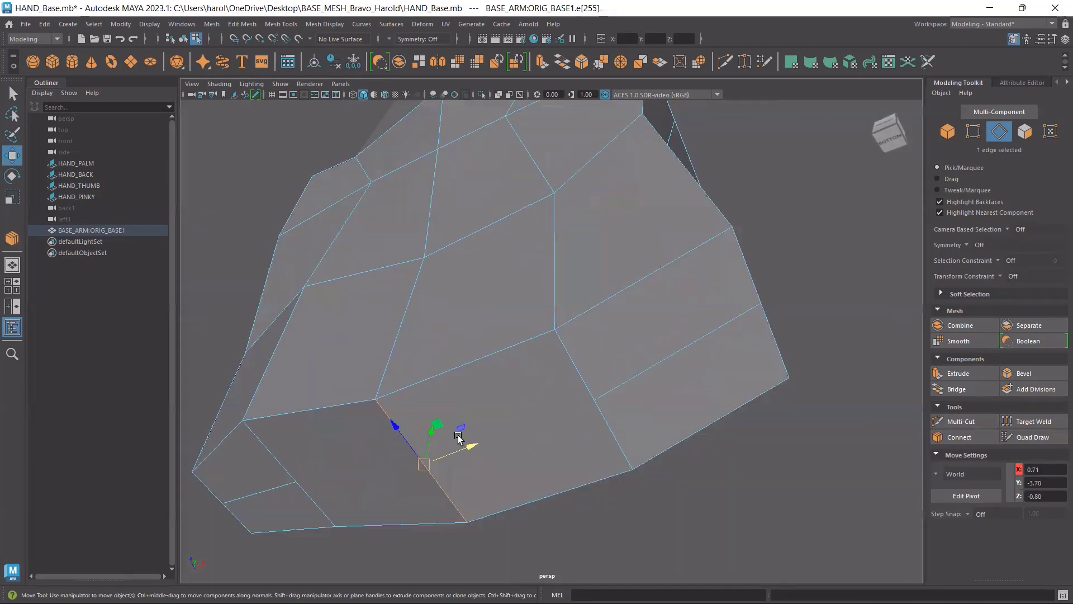
middle_click_drag(458, 437, 521, 387, "alt")
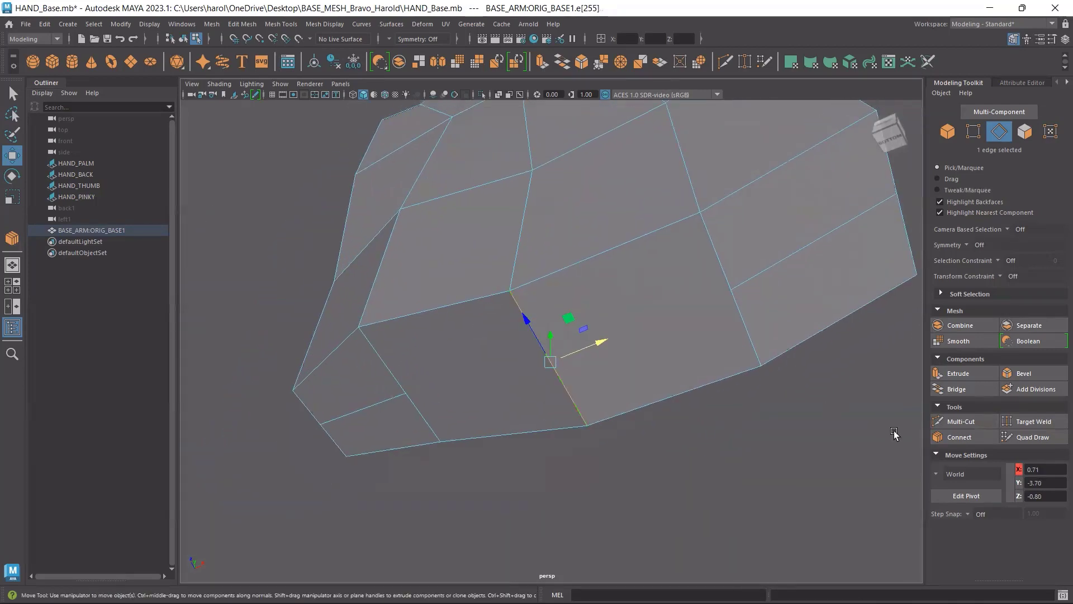
left_click(985, 420)
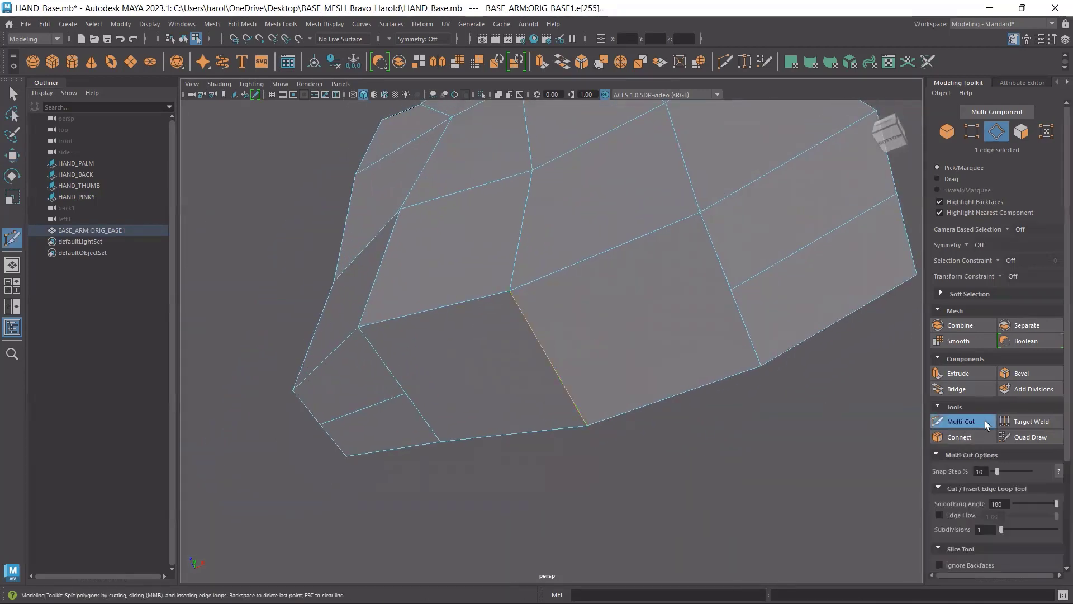
left_click(730, 289)
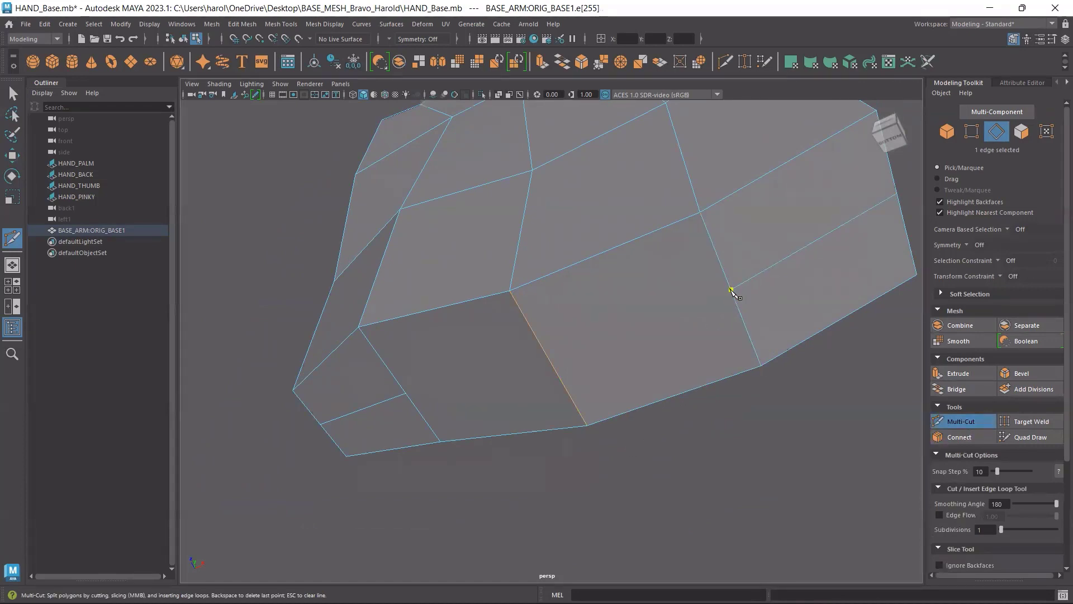
left_click_drag(730, 290, 556, 365, "shift")
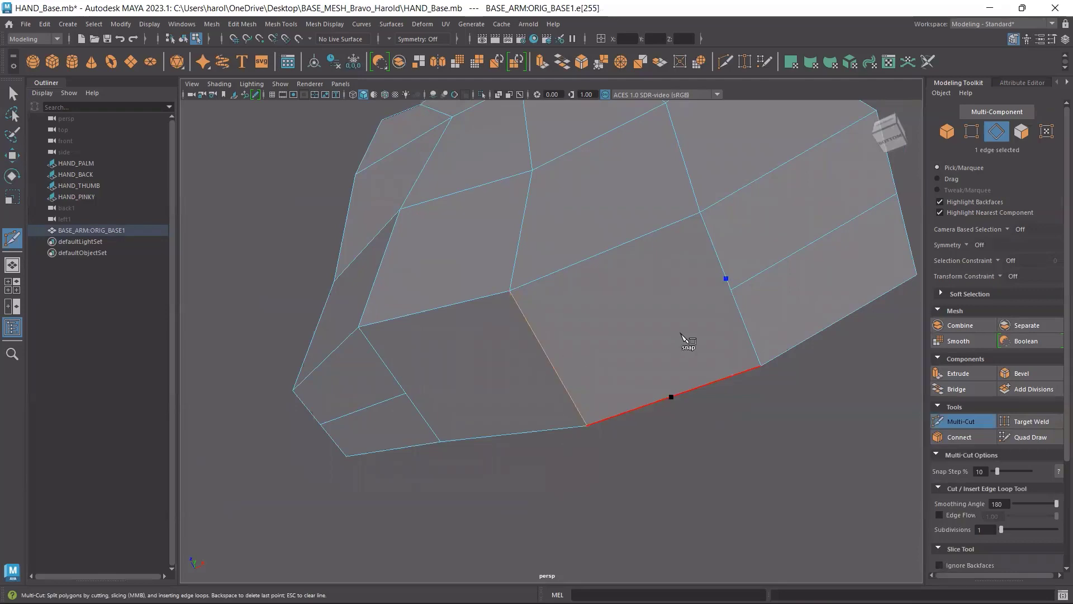
left_click(550, 364, "shift")
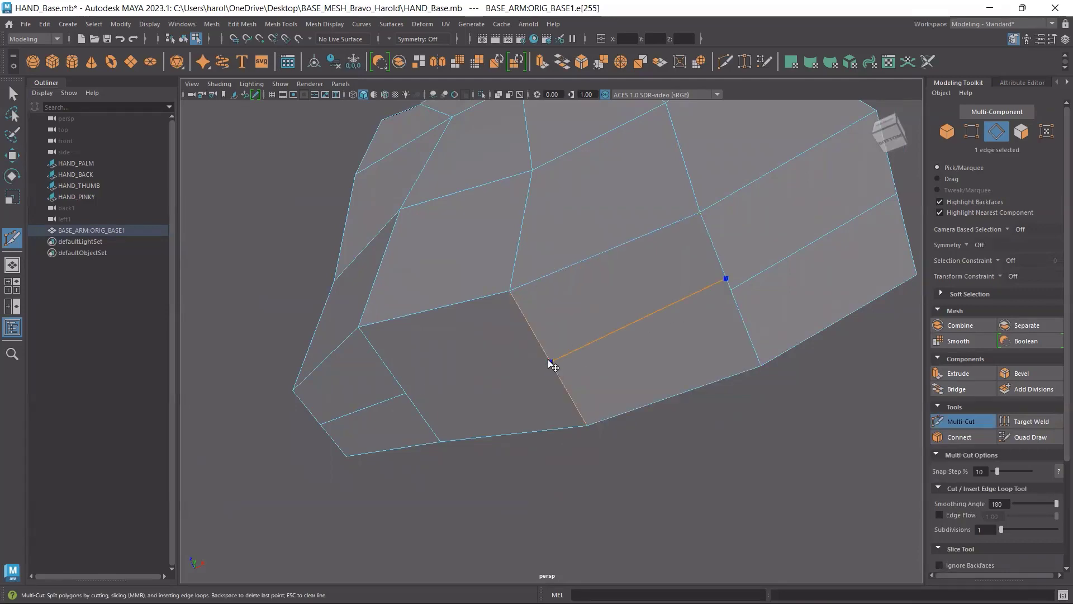
left_click(402, 387)
key("w")
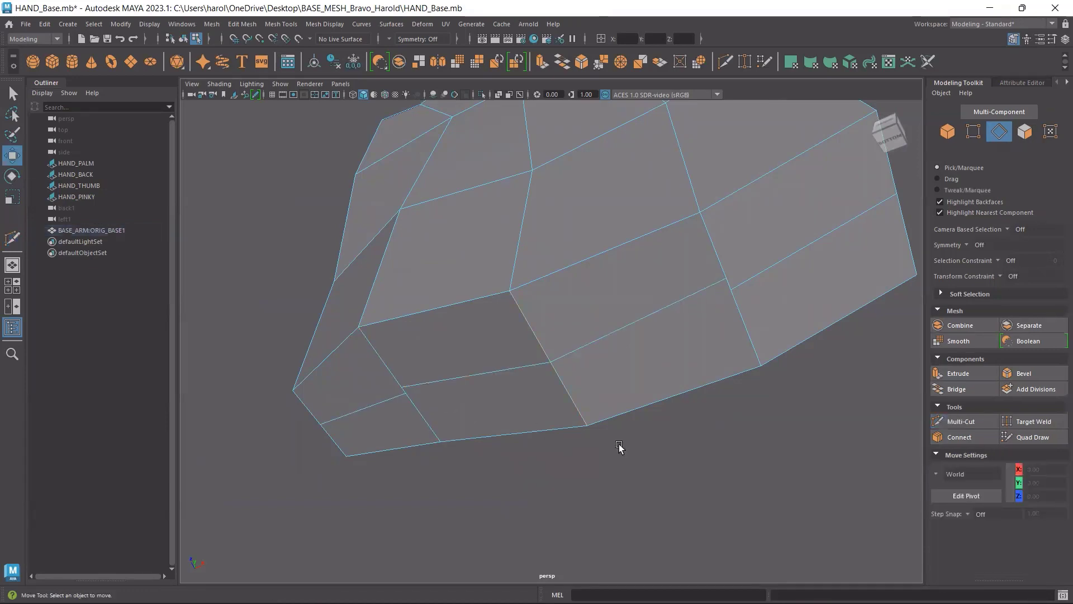
key("ctrl+z")
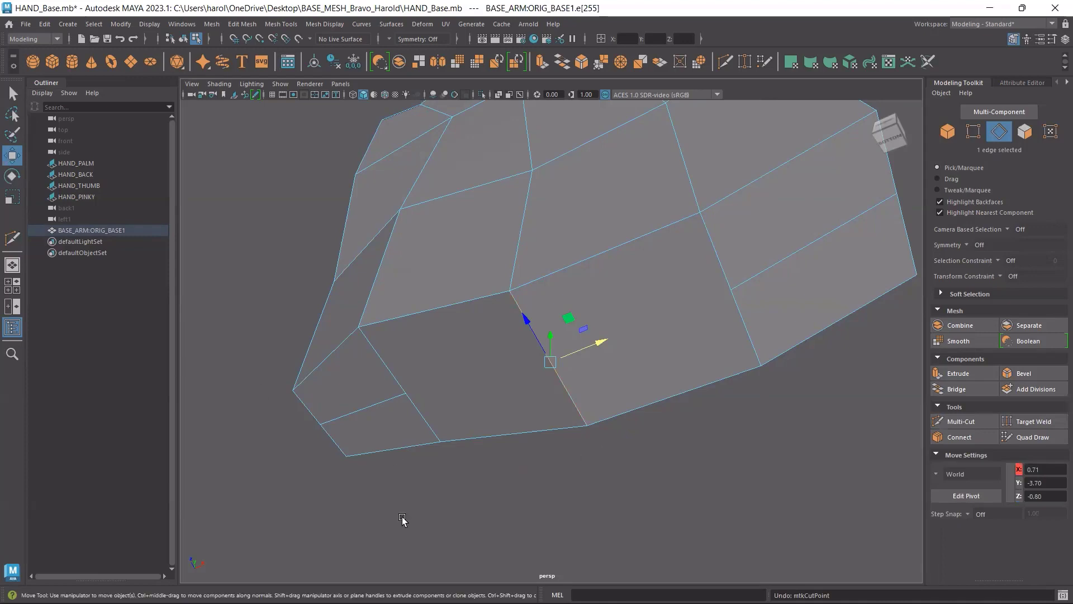
Check the crosswise edges at both ends of the bridged faces by moving each along X, then undoing the move.
left_click(733, 307)
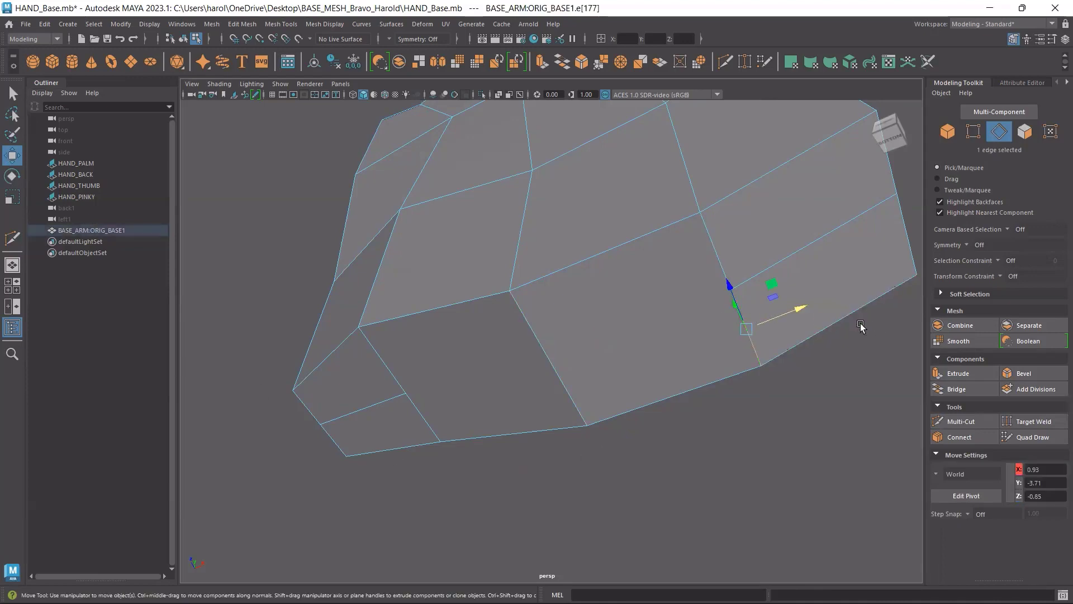
left_click_drag(788, 316, 841, 302)
key("ctrl+z")
left_click(425, 421)
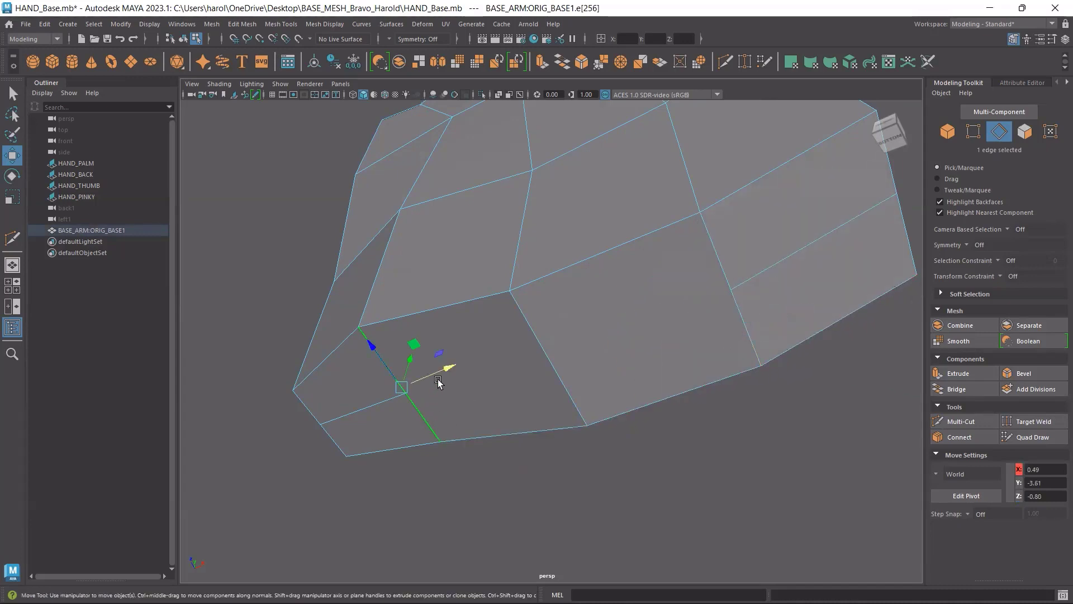
left_click_drag(447, 375, 500, 347)
key("ctrl+z")
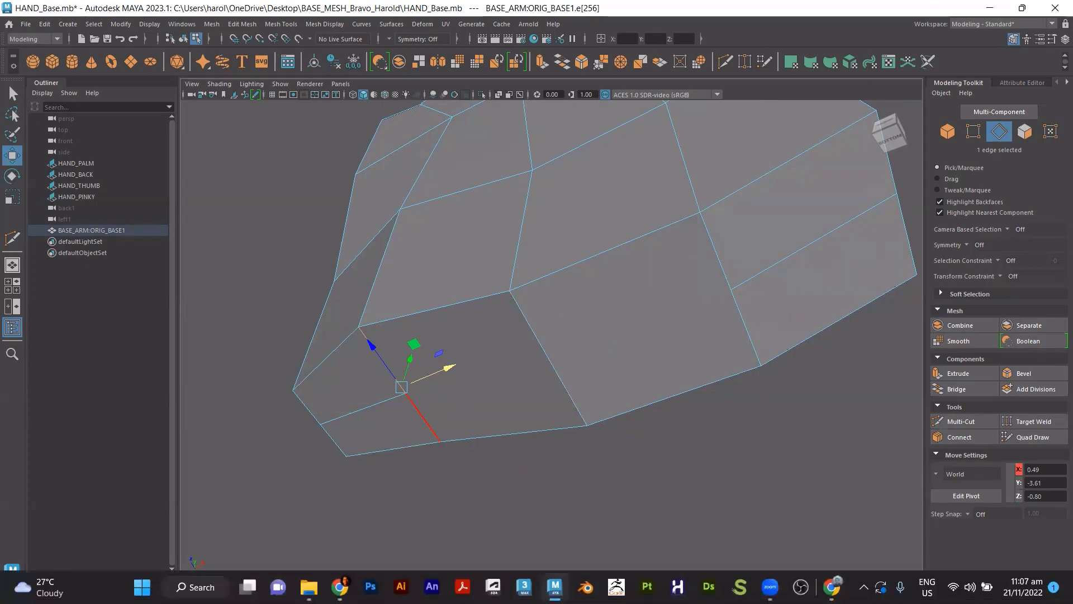
Multi-Cut across the bridged end faces near the adjoining middle vertices, passing through the crosswise middle edge's midpoint.
left_click(982, 420)
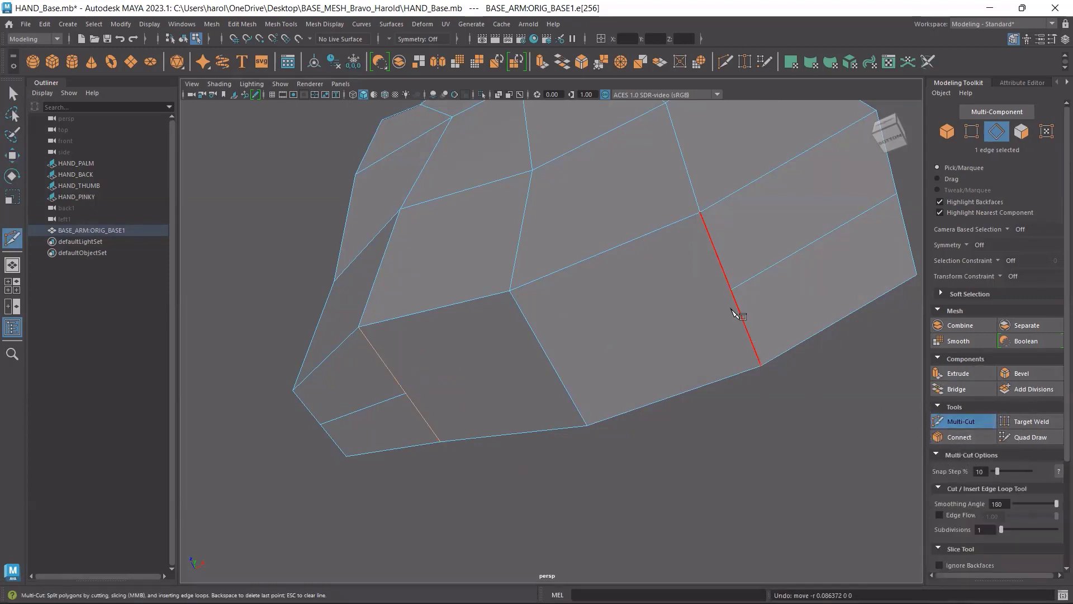
left_click(731, 289)
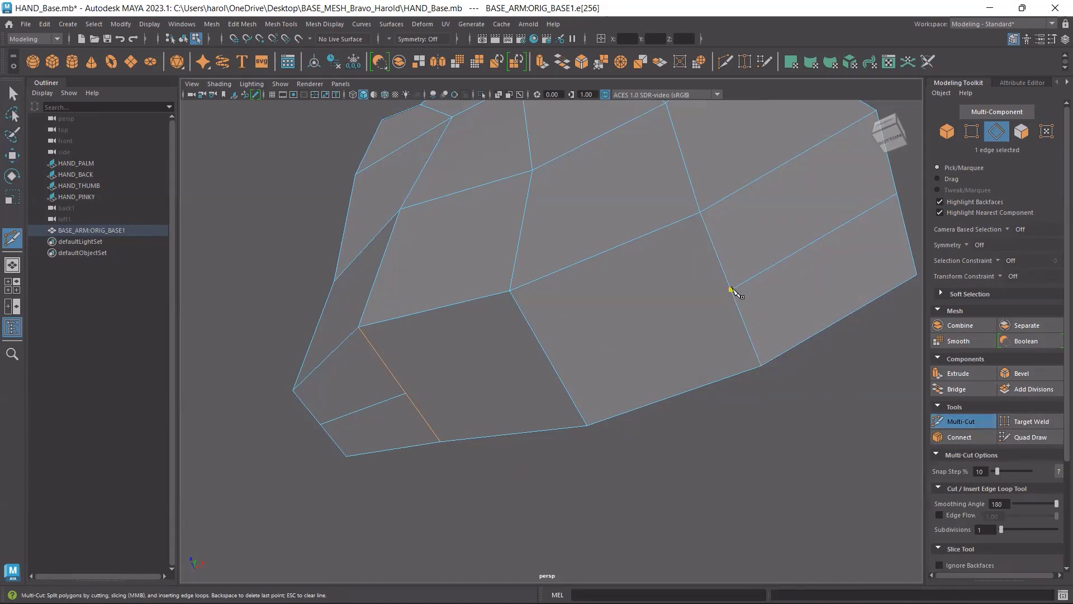
left_click_drag(731, 288, 705, 307)
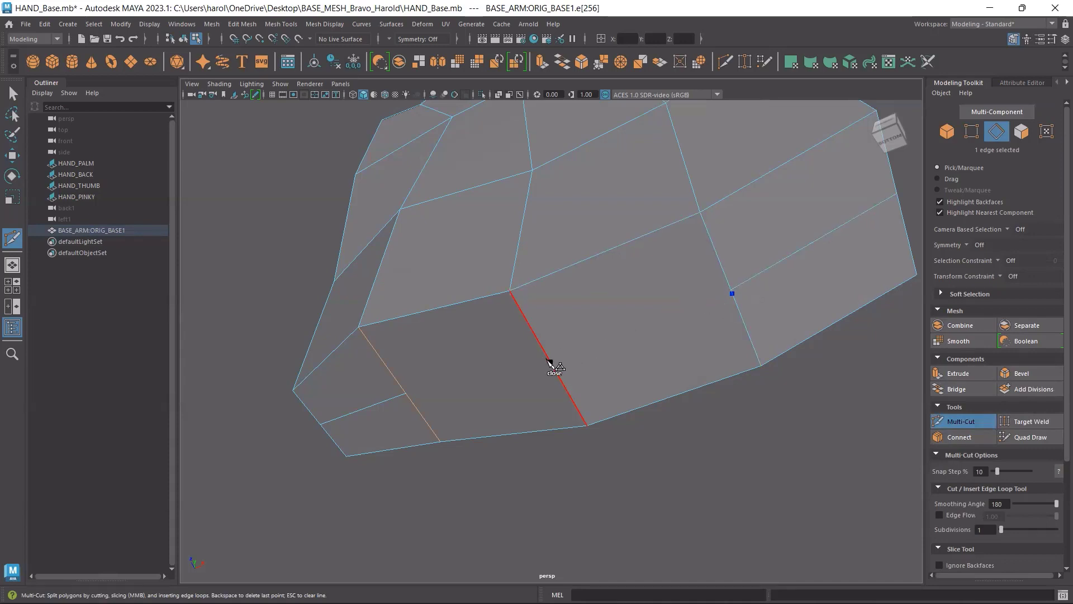
left_click(551, 362)
left_click(402, 388)
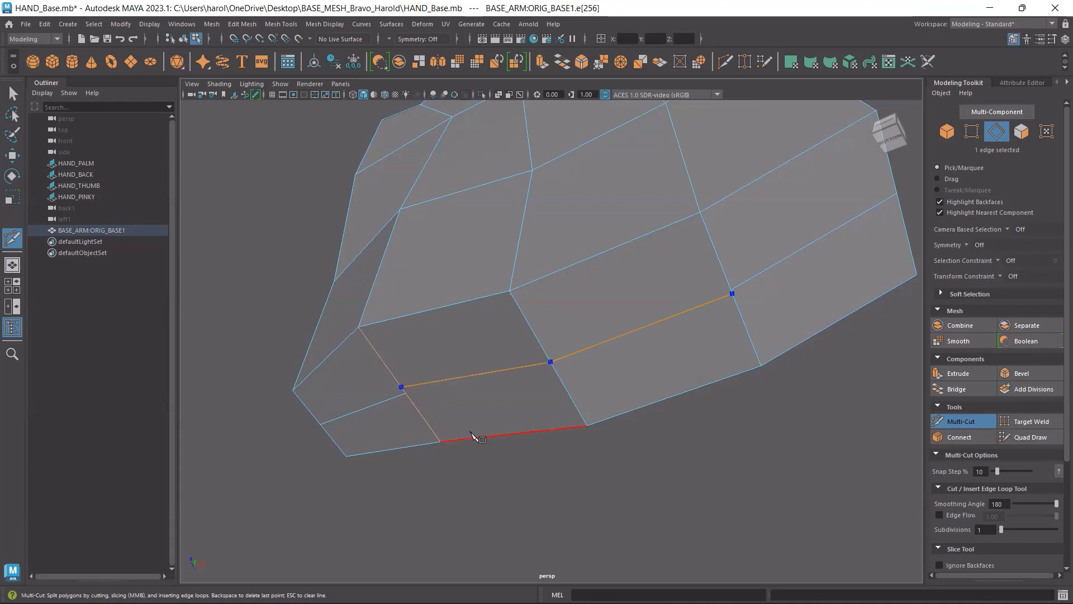
key("w")
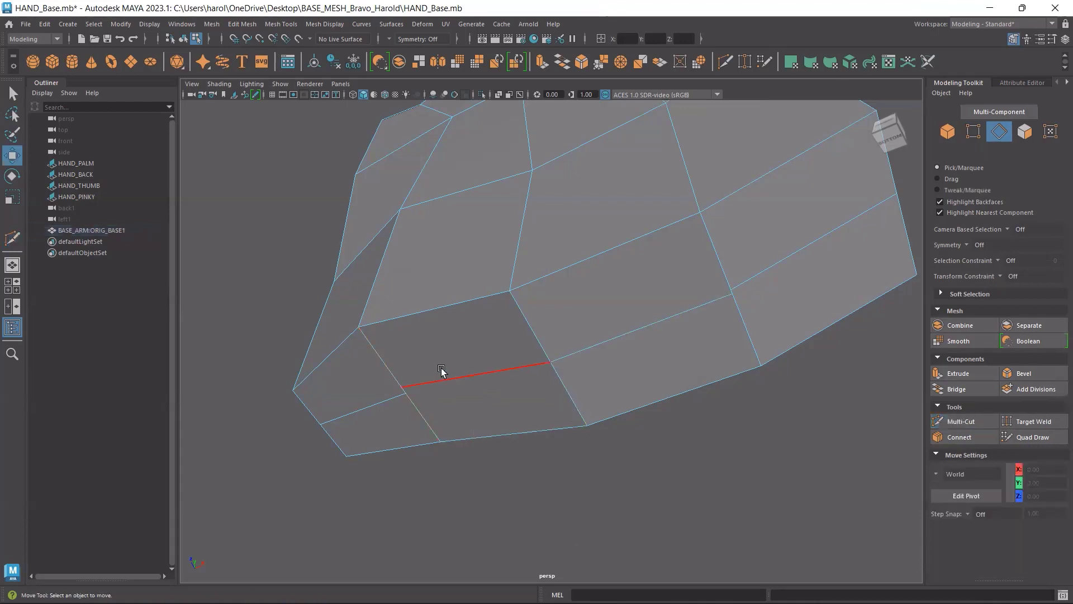
Pull the new cut's pinky-side end vertex aside and Target Weld it onto the neighbouring end face's middle vertex.
scroll(441, 367, "up", 5)
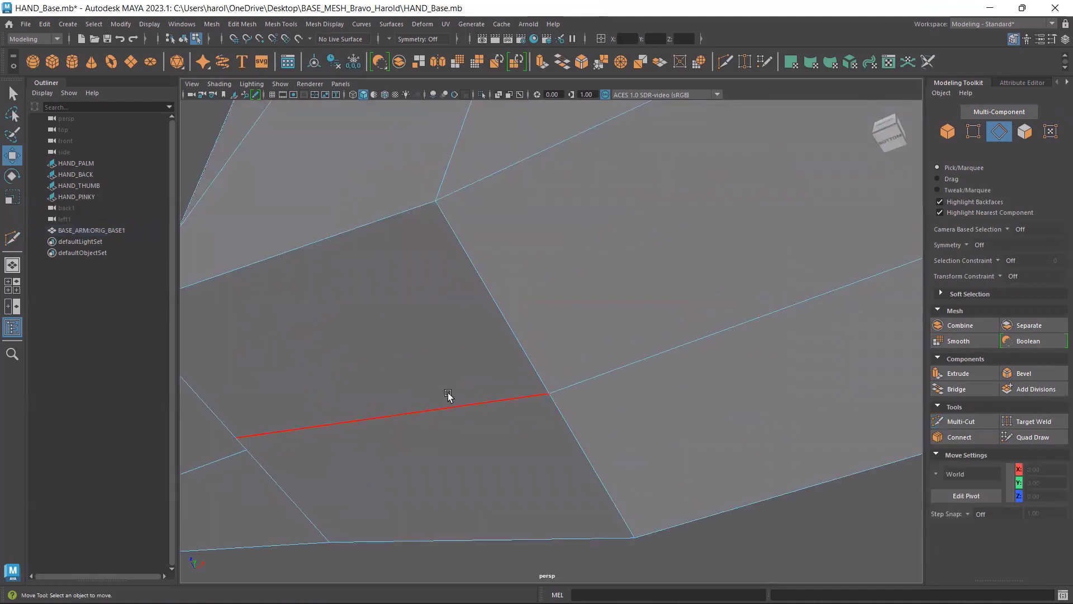
left_click(972, 131)
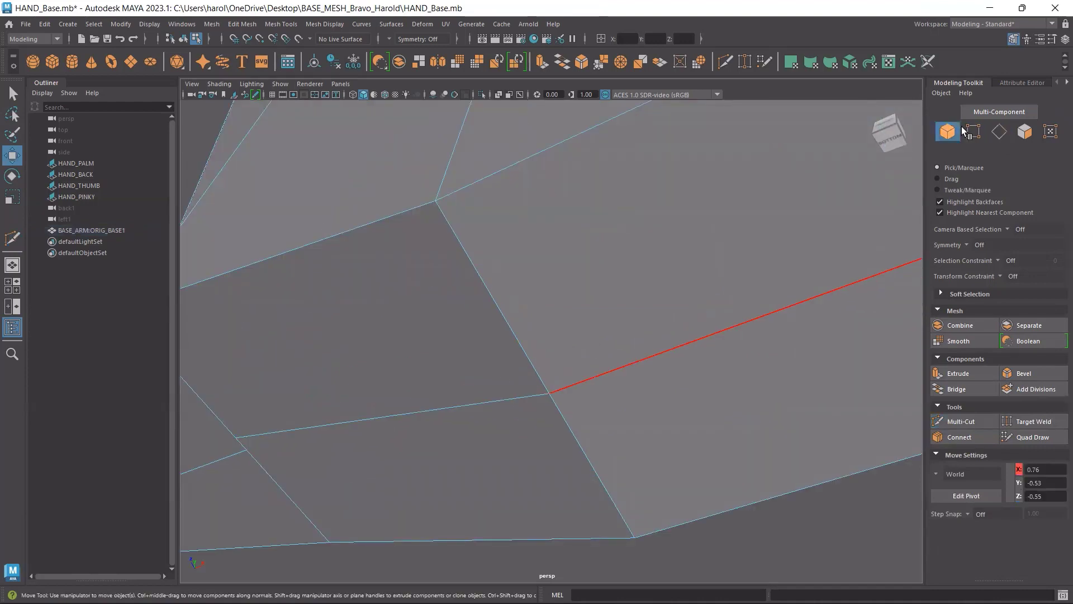
left_click(235, 438)
left_click_drag(276, 414, 310, 436)
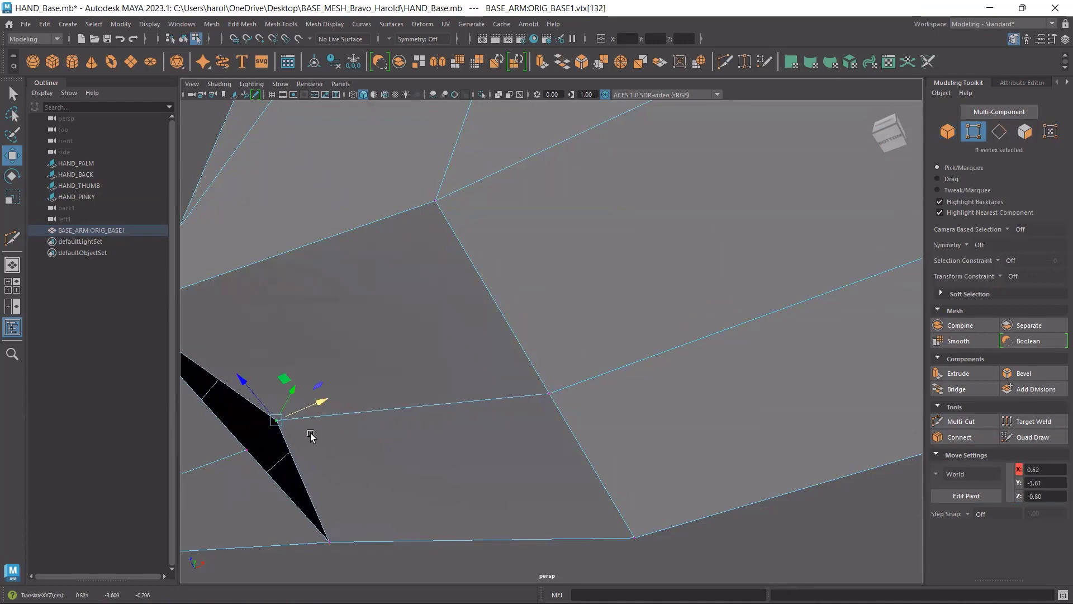
left_click(1033, 422)
left_click_drag(275, 420, 246, 450)
Target Weld the cut's other end vertex onto the adjacent middle vertex, test-move the welded vertex and undo the move.
scroll(551, 407, "down", 3)
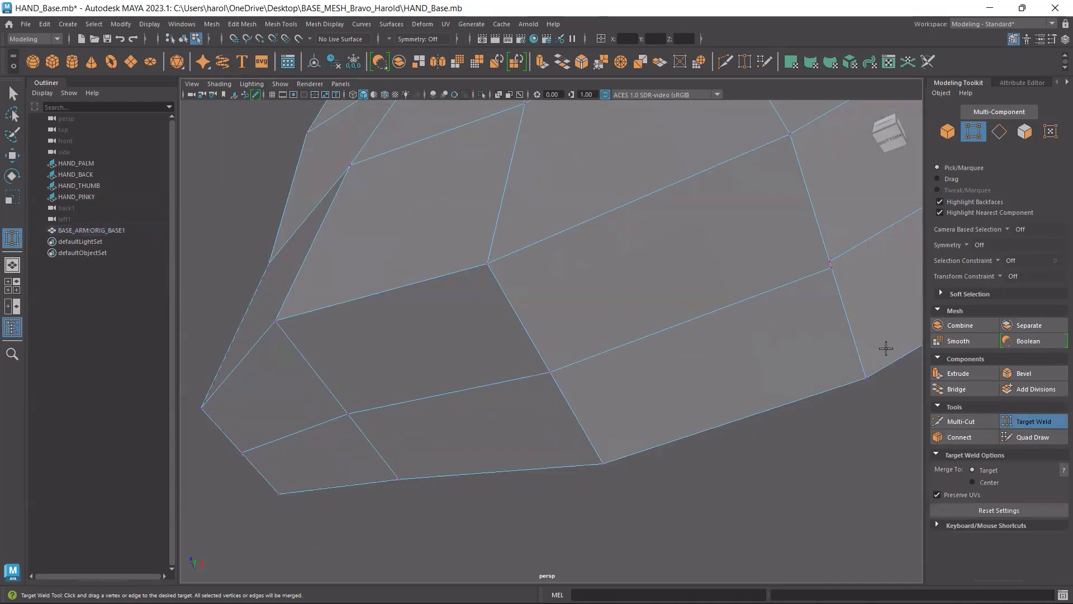
mouse_move(831, 270)
left_mouse_down()
mouse_move(836, 256)
mouse_move(752, 279)
left_mouse_up()
key("w")
left_click(829, 260)
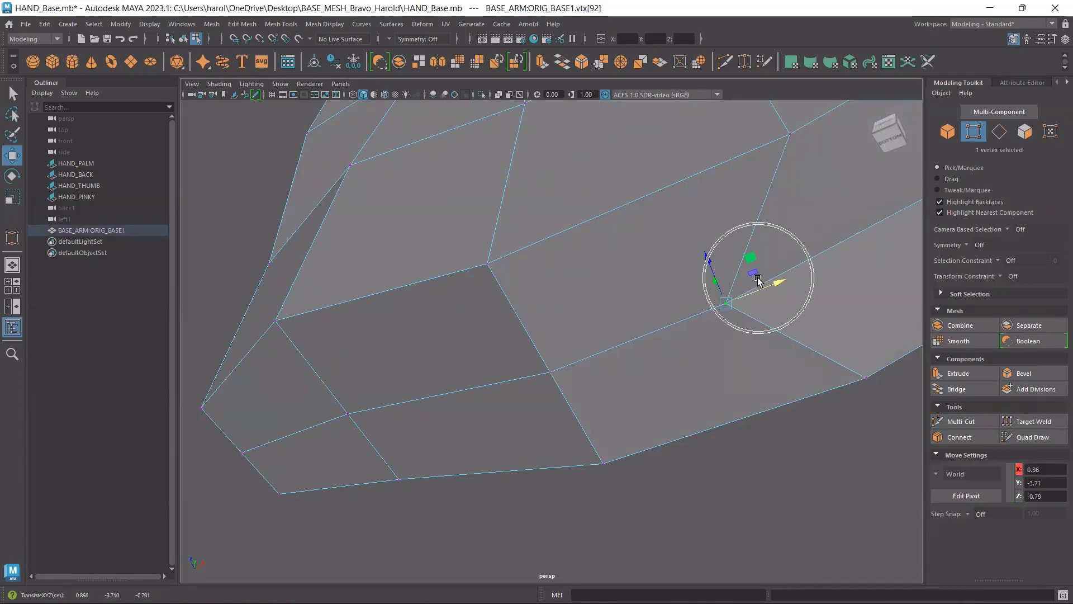
key("ctrl+z")
Inspect the closed finger-base end from several angles in unsmoothed display and save the scene.
scroll(726, 345, "down", 3)
left_click_drag(747, 359, 741, 378, "alt")
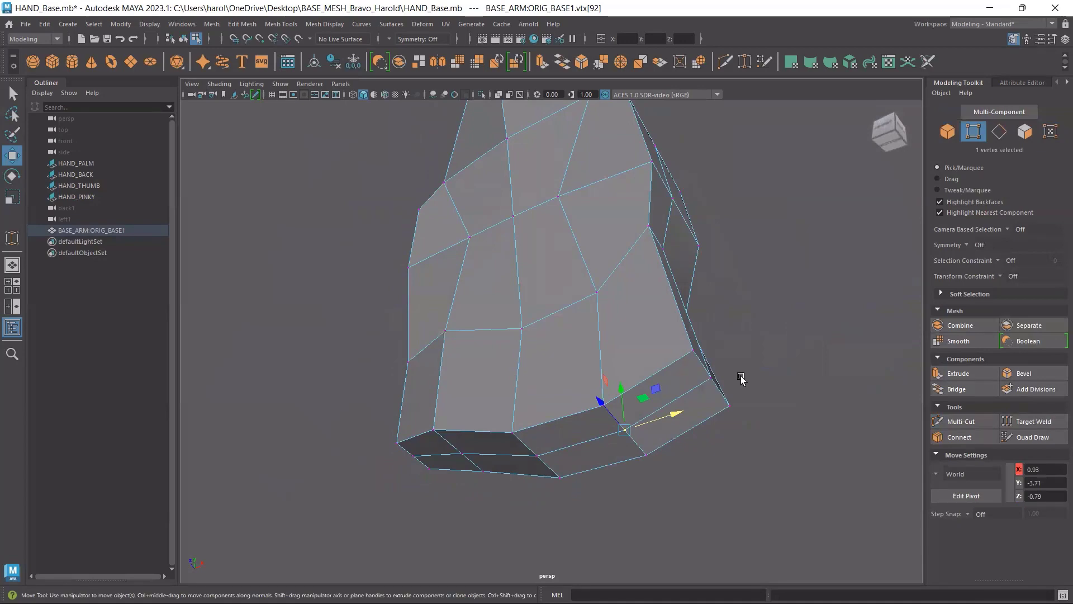
scroll(741, 378, "down", 3)
left_click_drag(598, 395, 578, 387, "alt")
key("1")
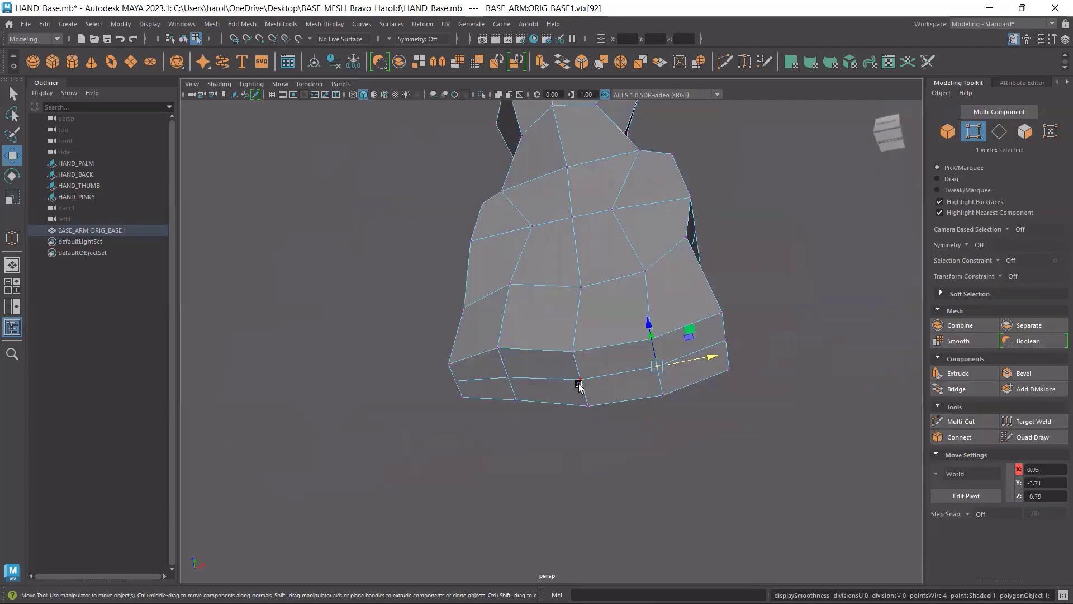
key("ctrl+s")
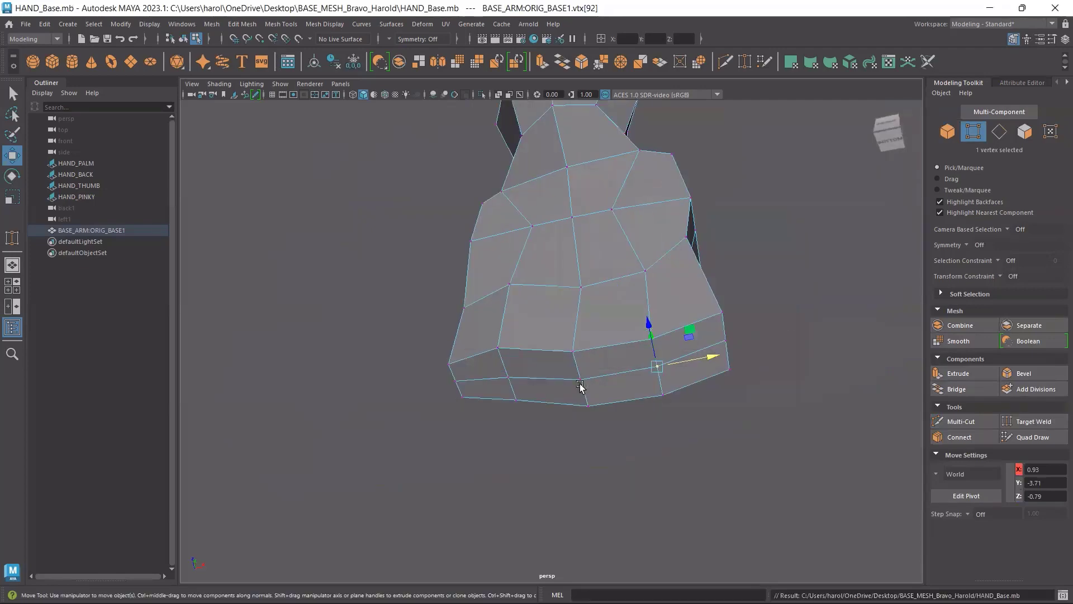
Change the perspective view to the left1 orthographic view and enable X-Ray shading to reveal the side reference.
key("space")
key("space")
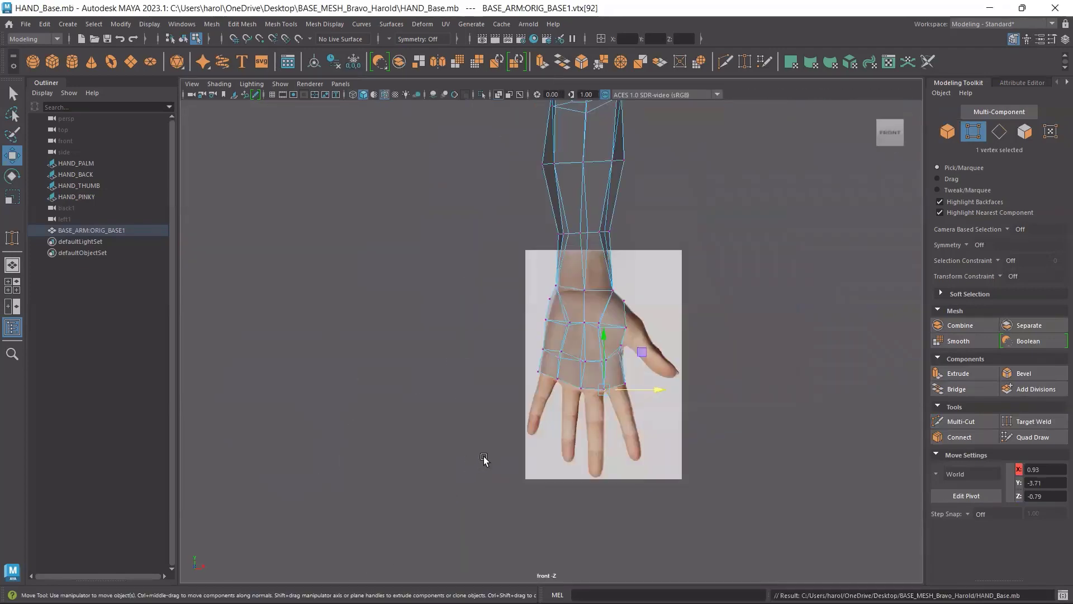
key("space")
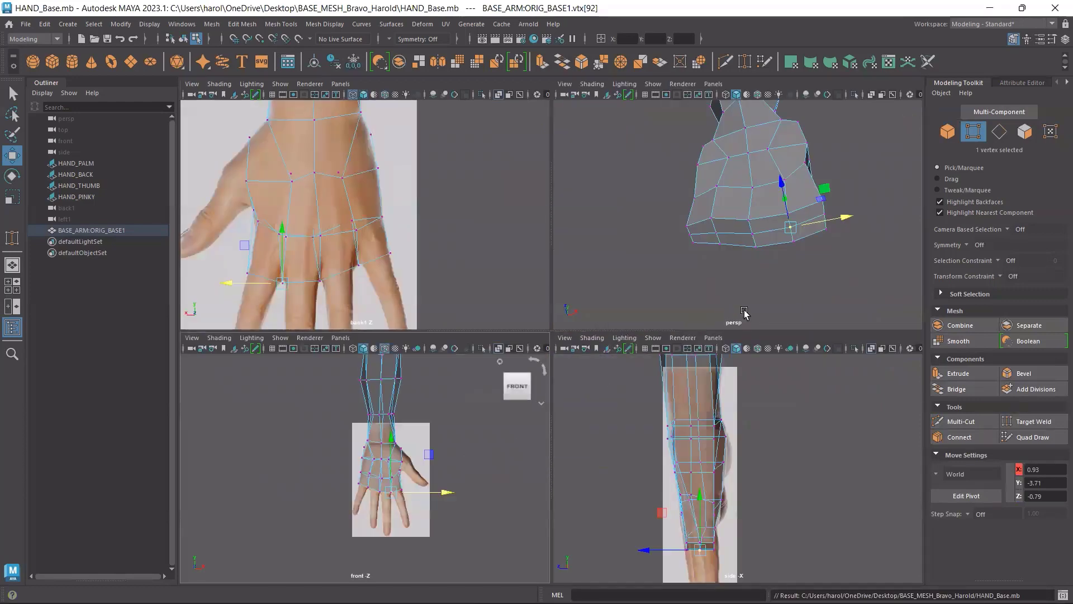
left_click_drag(654, 245, 714, 317, "alt")
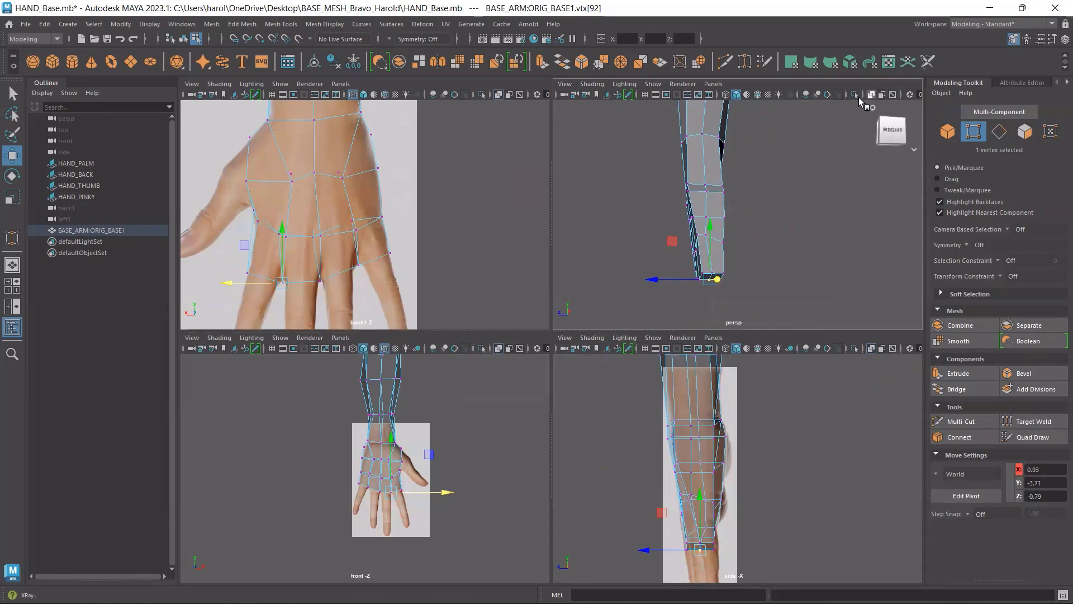
left_click(720, 85)
mouse_move(733, 118)
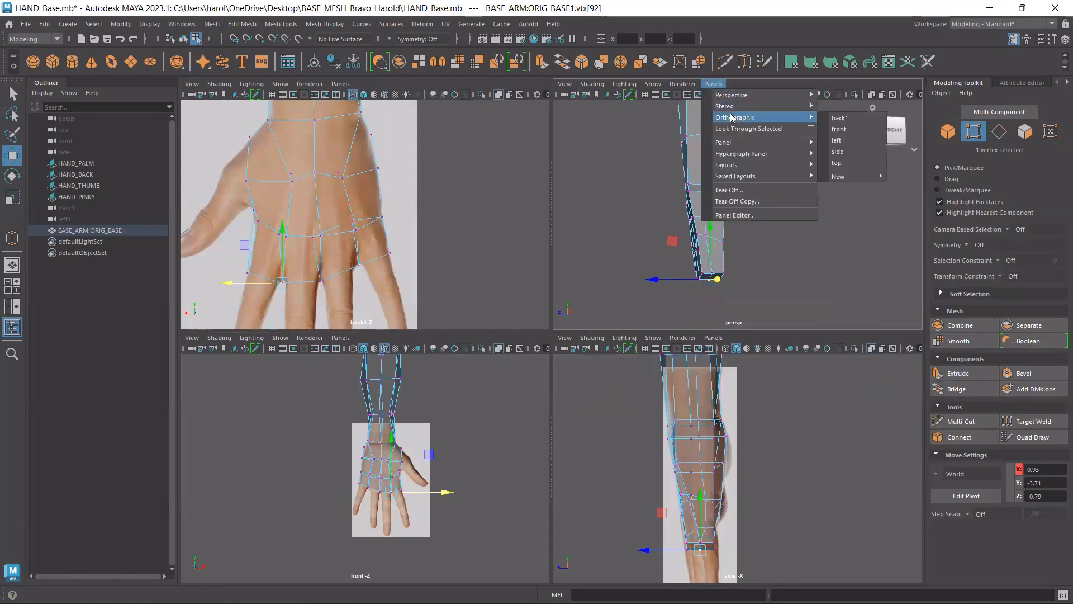
left_click(858, 140)
key("space")
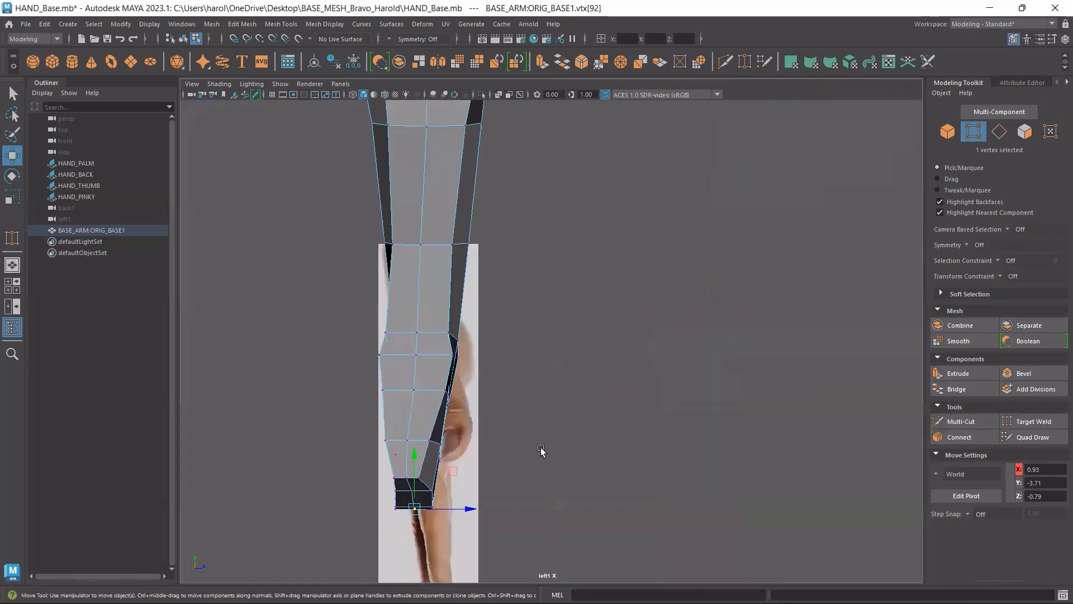
middle_click_drag(541, 450, 602, 334, "alt")
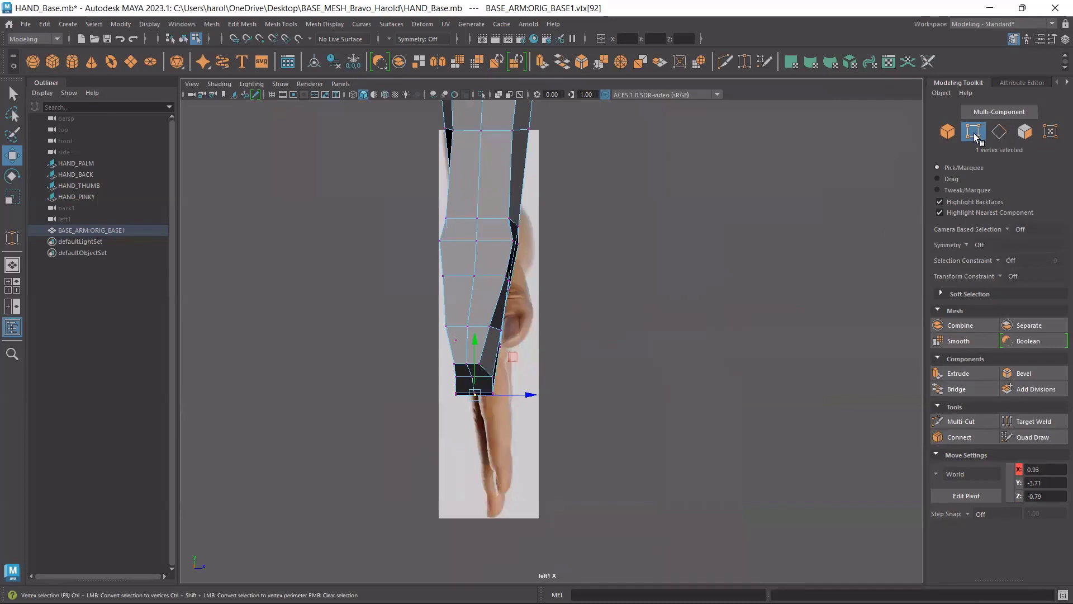
left_click(497, 95)
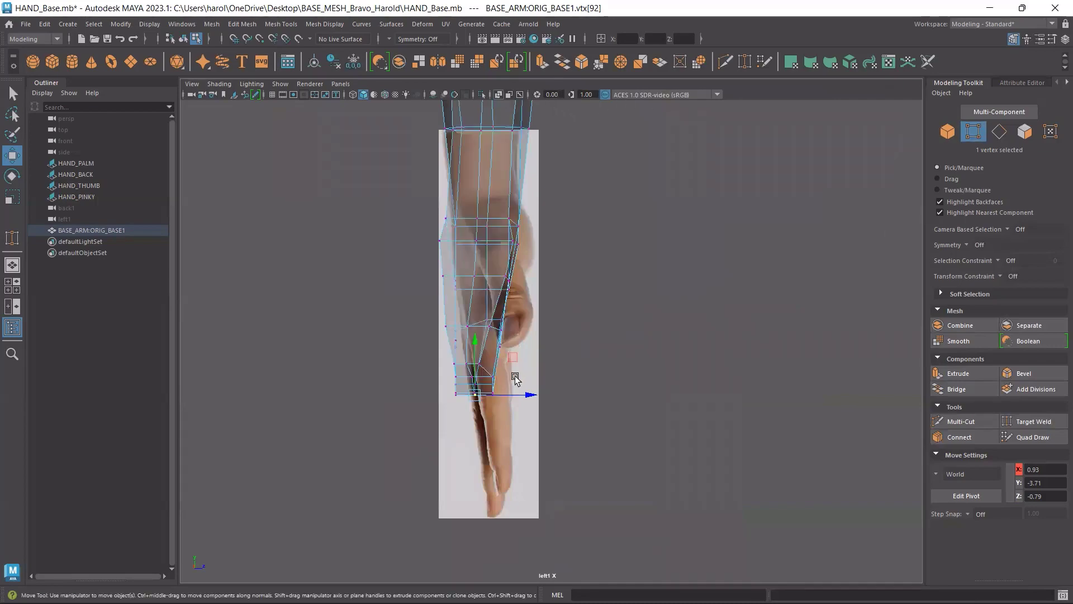
key("space")
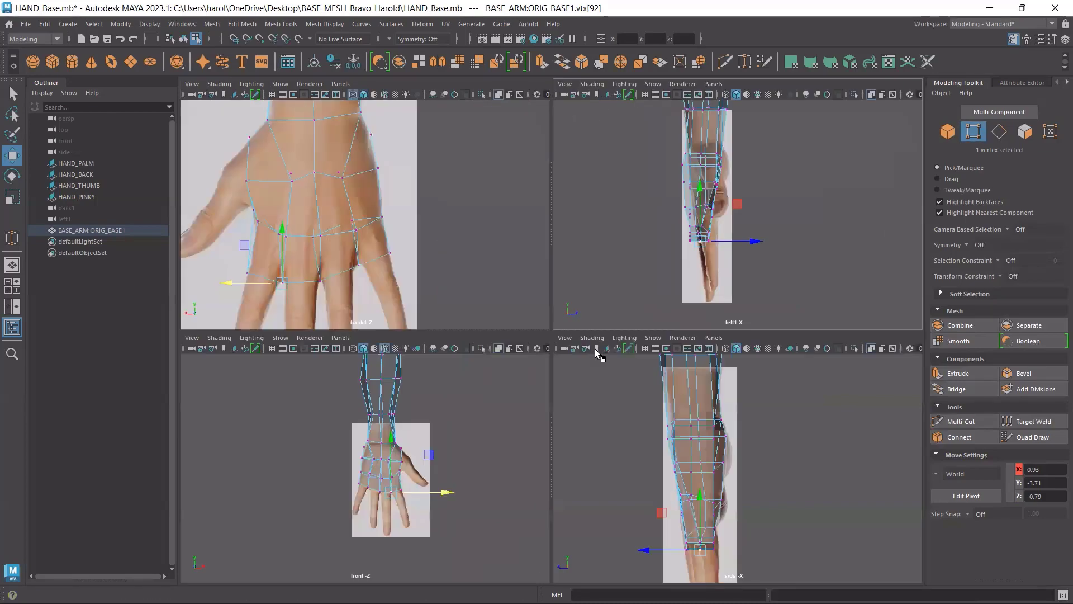
key("space")
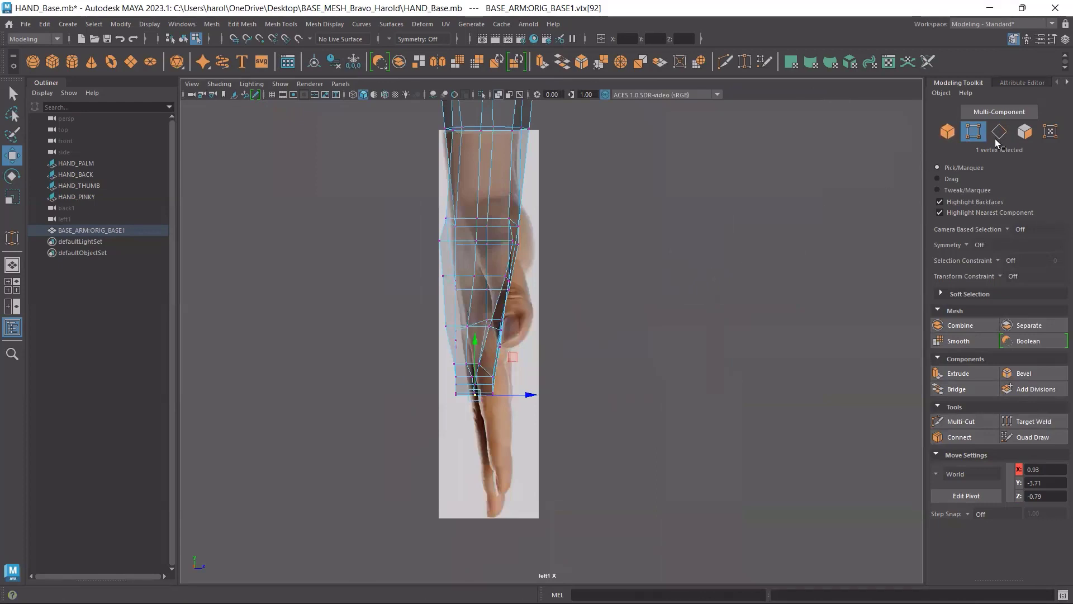
Nudge the HAND_THUMB reference plane along Z to -0.72 to align it with the arm mesh.
left_click(94, 186)
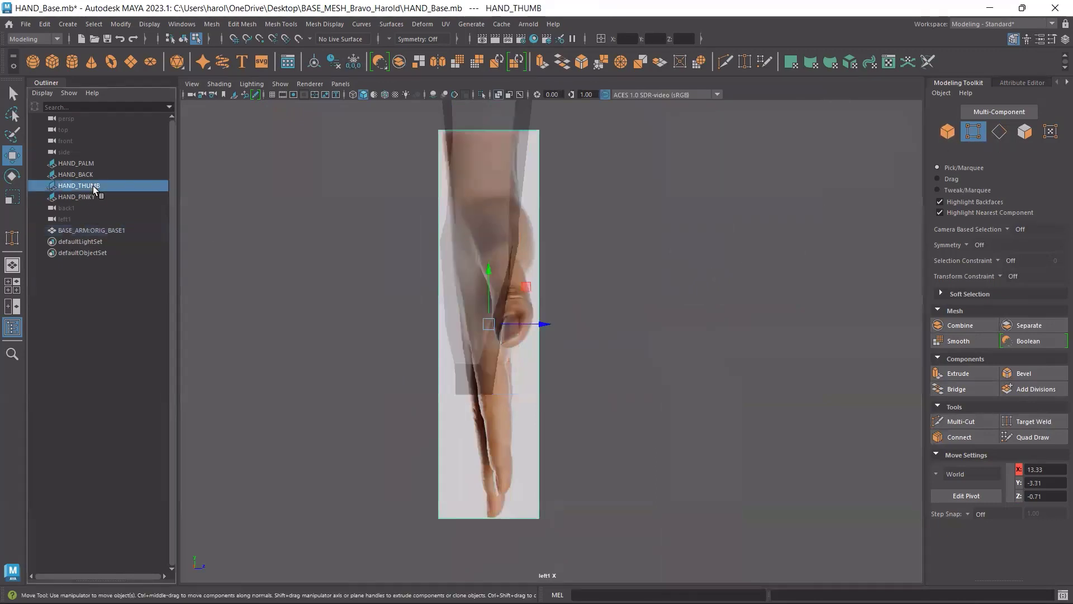
left_click_drag(538, 325, 538, 323)
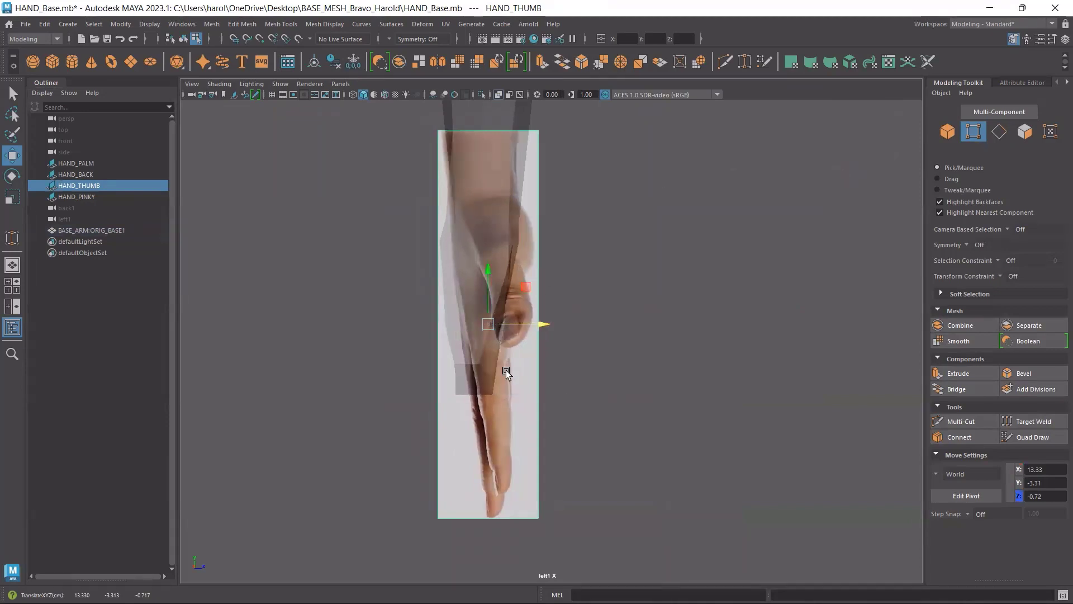
left_click(752, 352)
Select the three vertices at the index finger's outer base and move them along Z to -0.69.
left_click(456, 320)
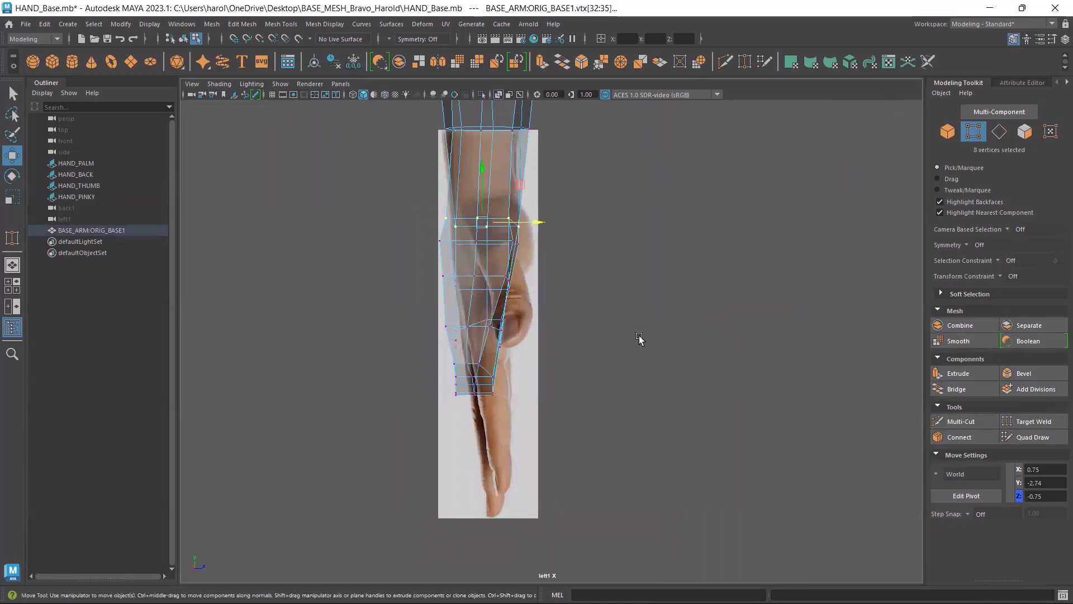
key("space")
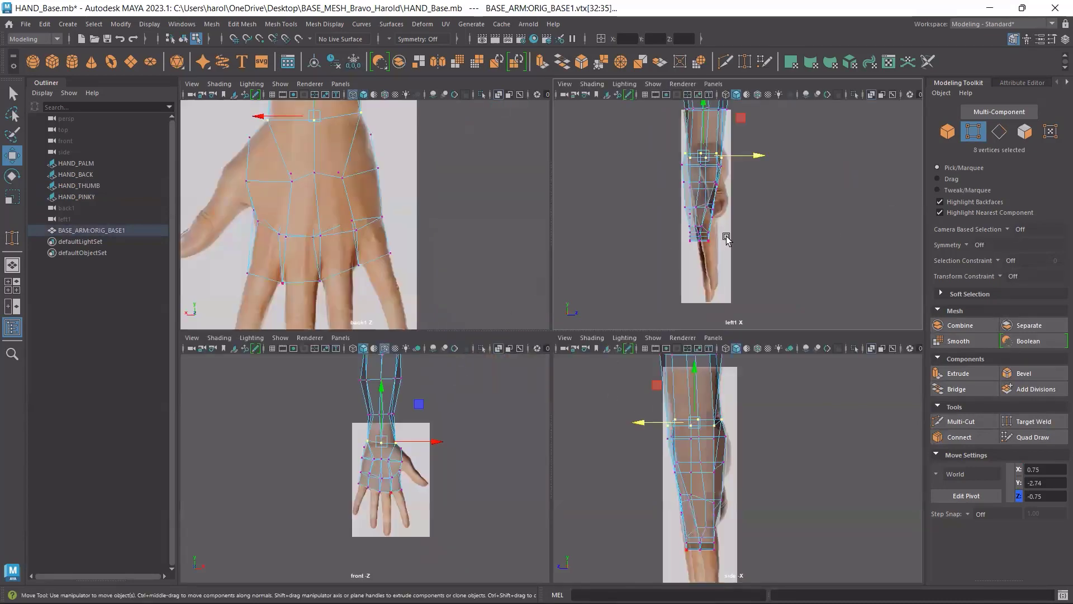
scroll(407, 476, "up", 8)
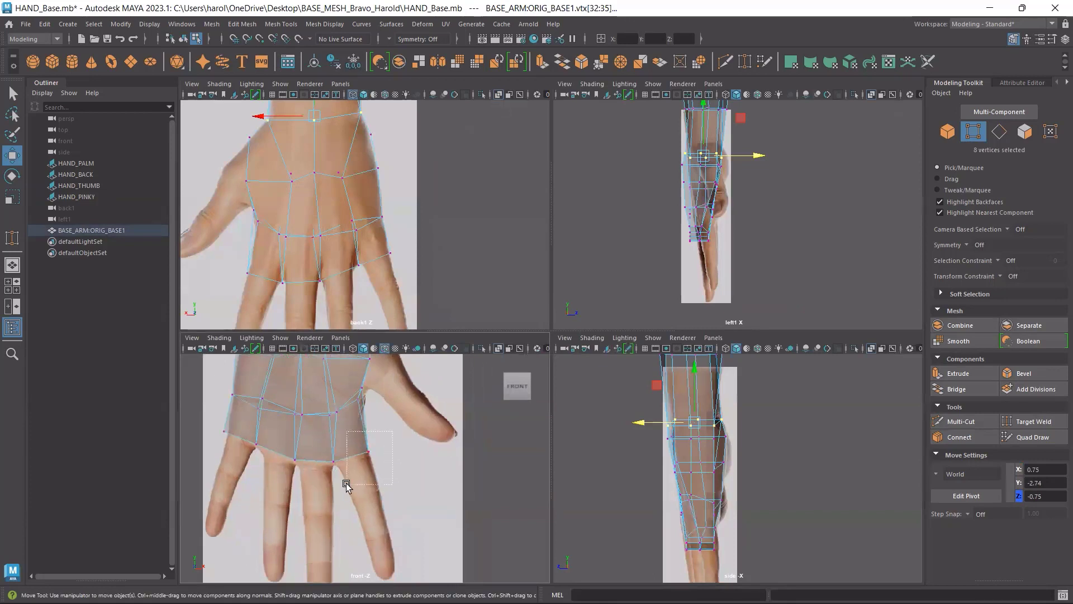
left_click_drag(345, 484, 346, 484)
key("space")
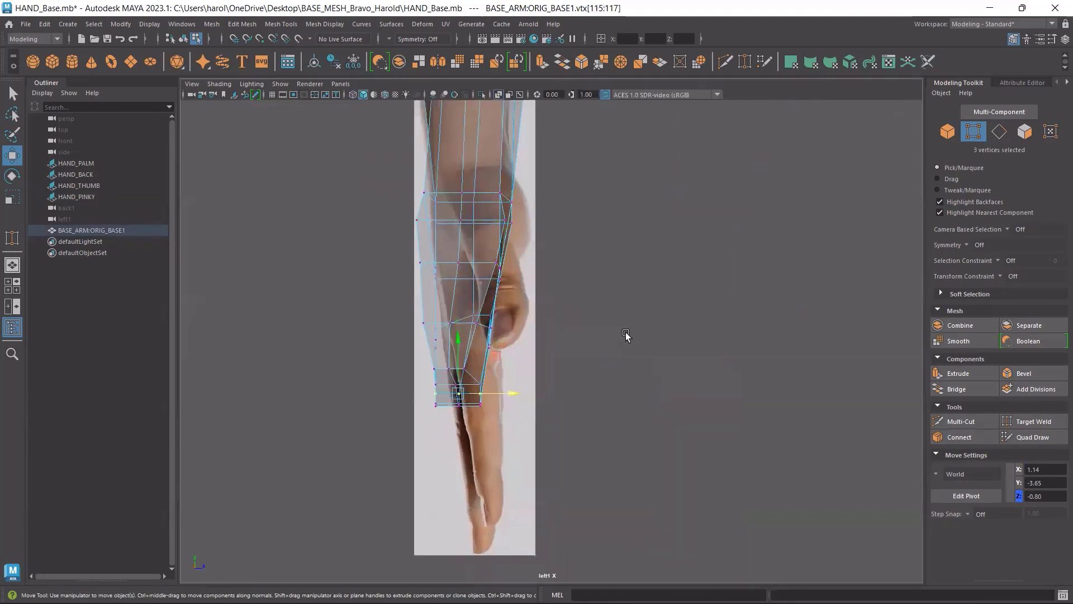
scroll(582, 352, "up", 1)
left_click_drag(499, 400, 522, 398)
Select the three vertices between the index and middle finger bases and move them along Z toward the palm side.
key("space")
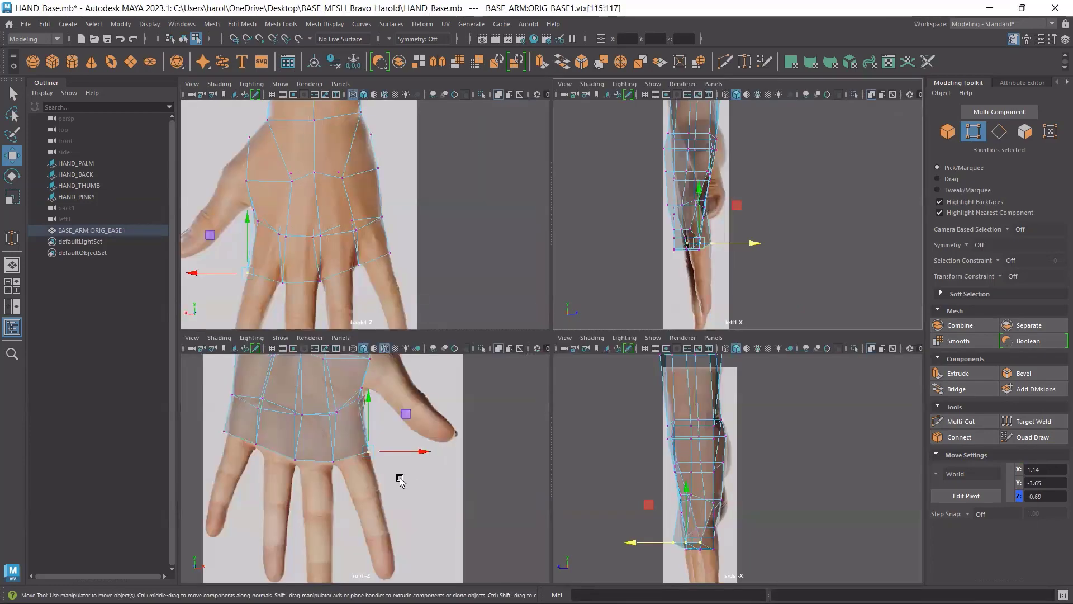
scroll(349, 491, "up", 3)
left_click_drag(275, 431, 322, 501)
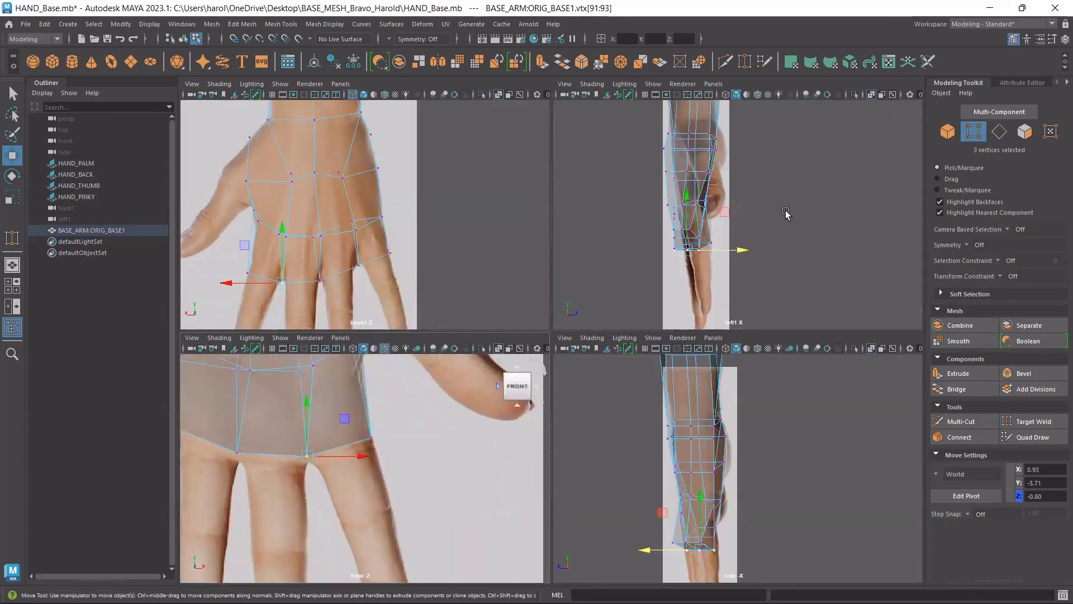
key("space")
left_click_drag(505, 416, 530, 408)
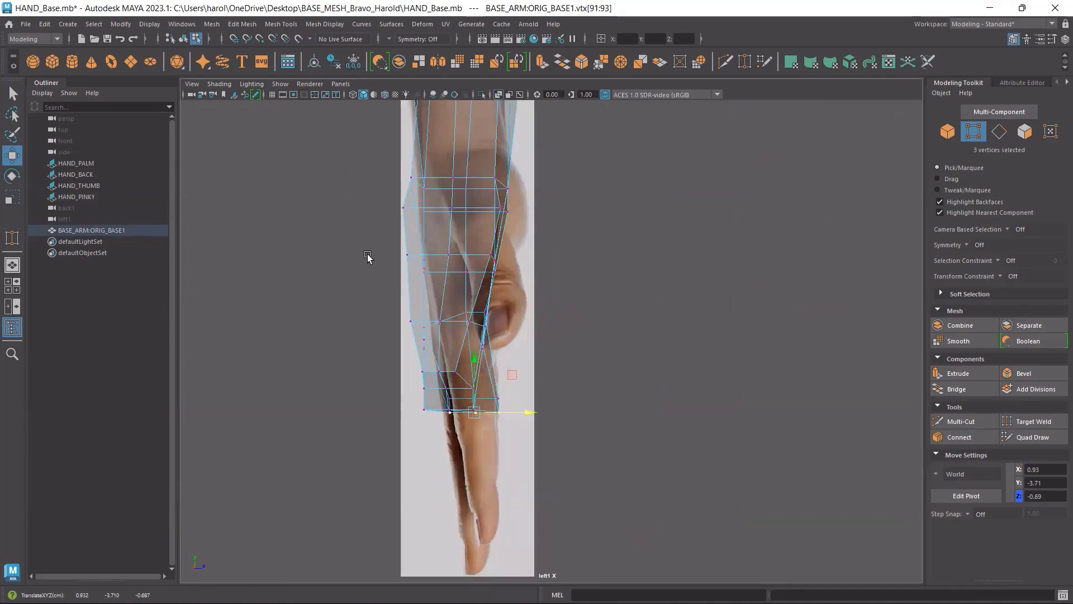
Move the outermost back-of-hand vertex just below the wrist inward along Z to -0.95.
left_click_drag(374, 200, 447, 208)
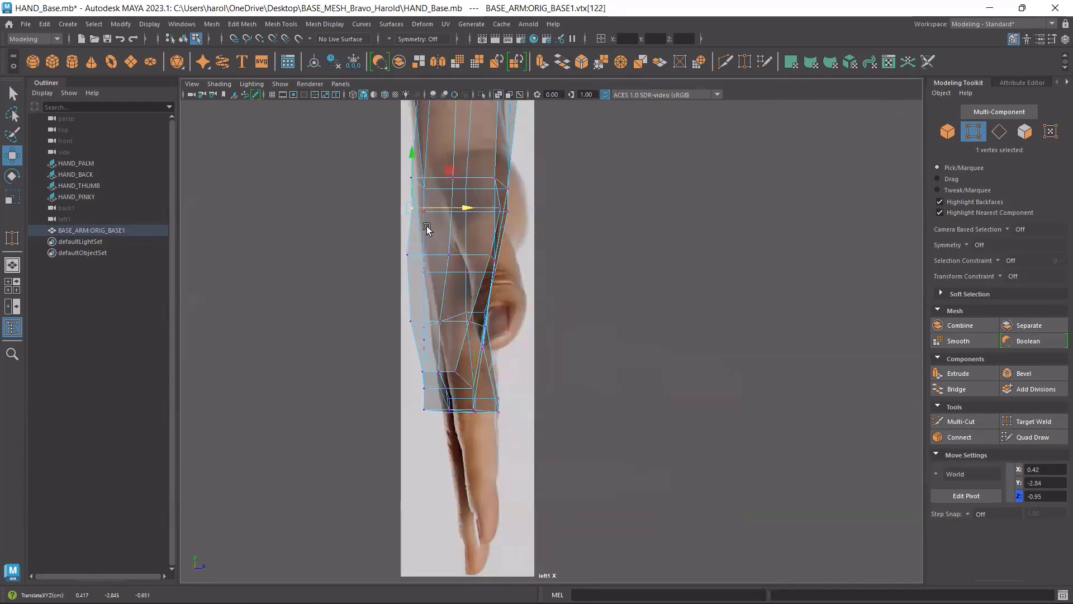
Move the pinky-side back-of-hand vertex at mid-palm height inward along Z to -0.93.
left_click_drag(394, 234, 411, 295)
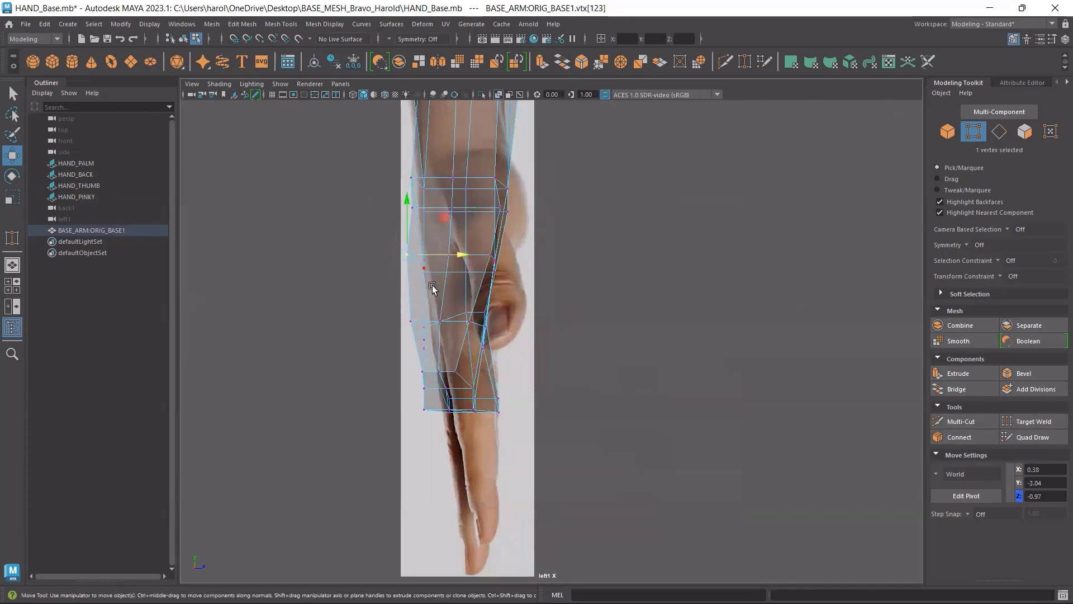
mouse_move(468, 260)
left_mouse_down()
mouse_move(500, 242)
mouse_move(479, 242)
left_mouse_up()
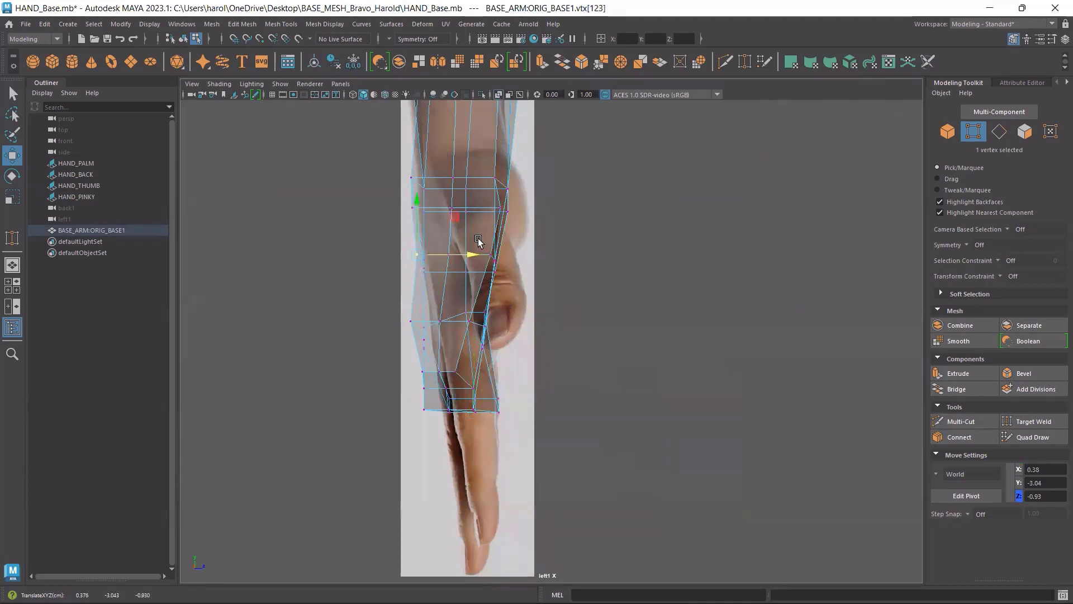
left_click_drag(415, 328, 414, 329)
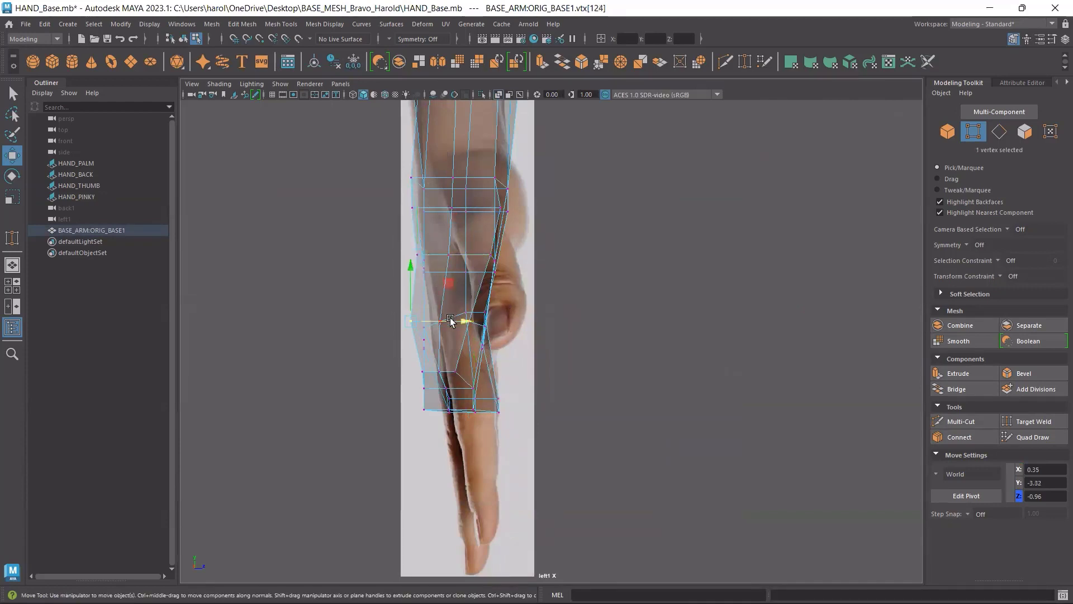
Move the knuckle-row vertex above the gap between the index and middle fingers inward along Z to -0.83.
key("space")
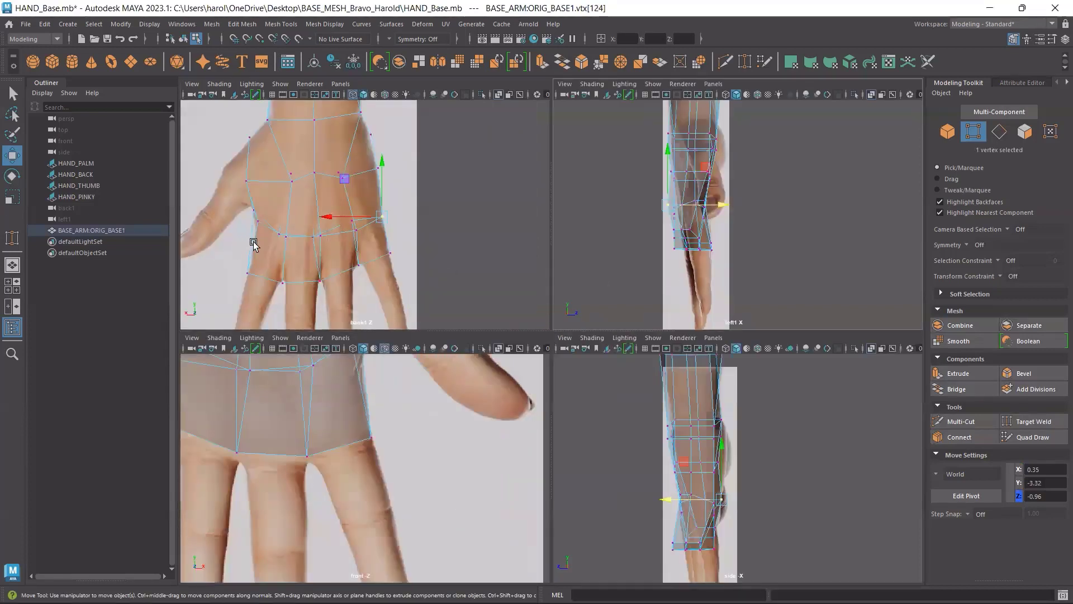
left_click(291, 234)
left_click(285, 233)
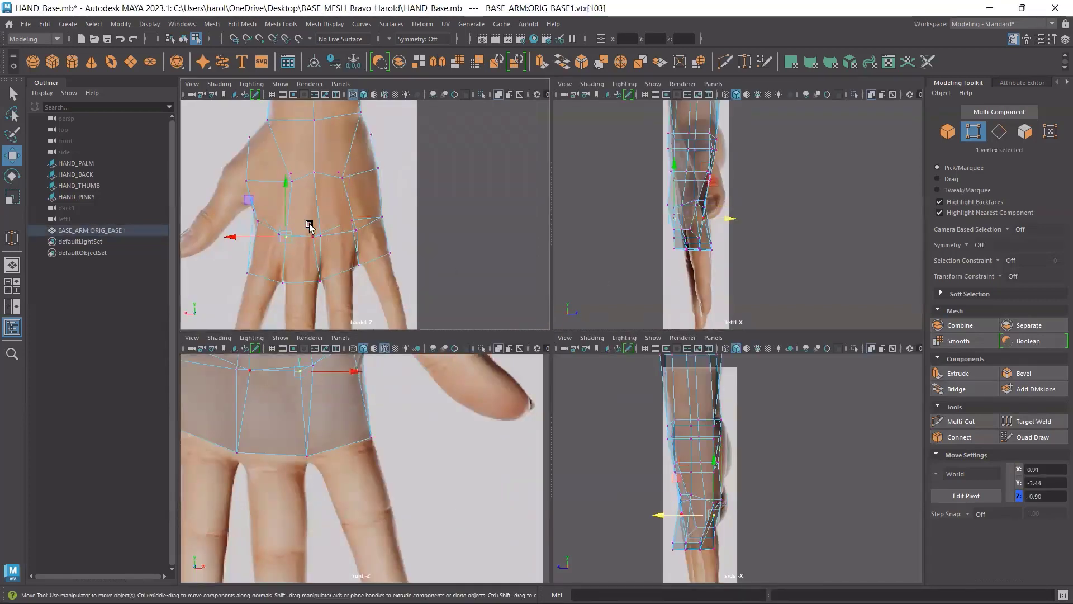
key("space")
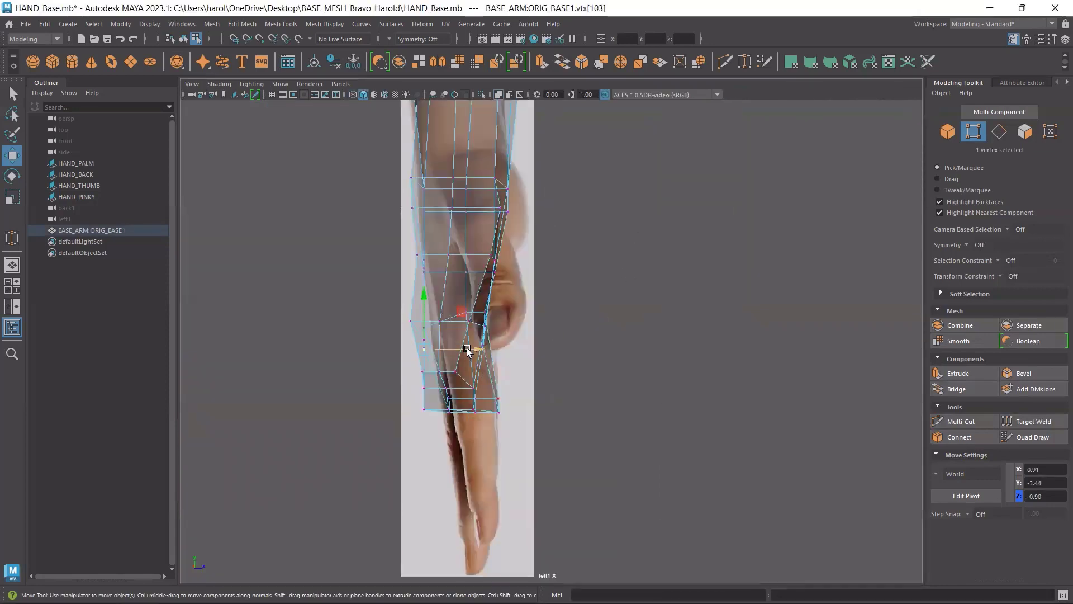
left_click_drag(467, 349, 484, 342)
Try to nudge the thumb-side vertex of the mid-palm row along Z, then undo the move.
key("space")
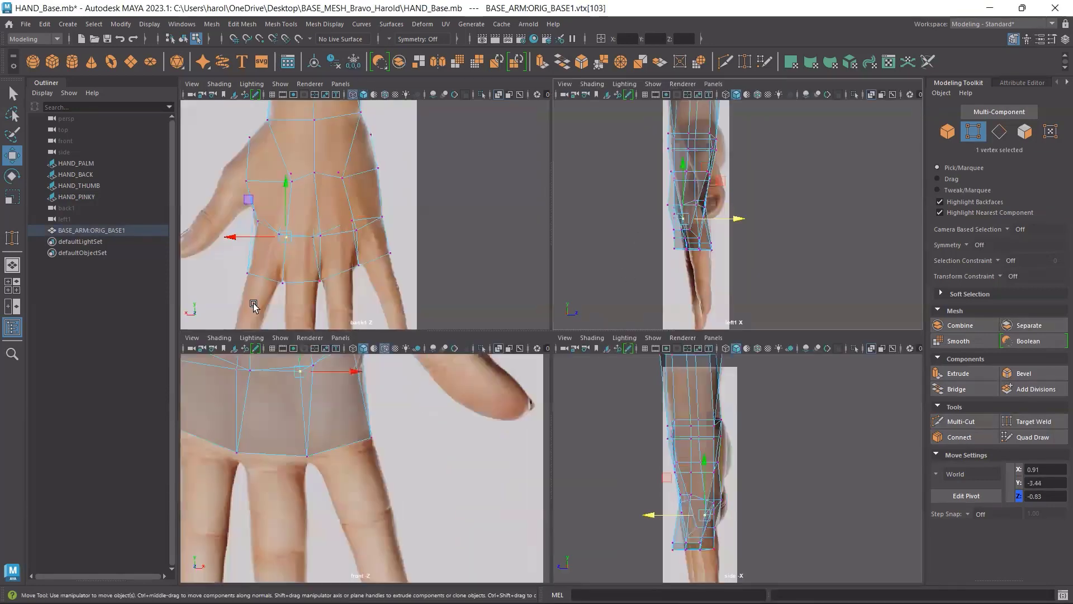
left_click(297, 180)
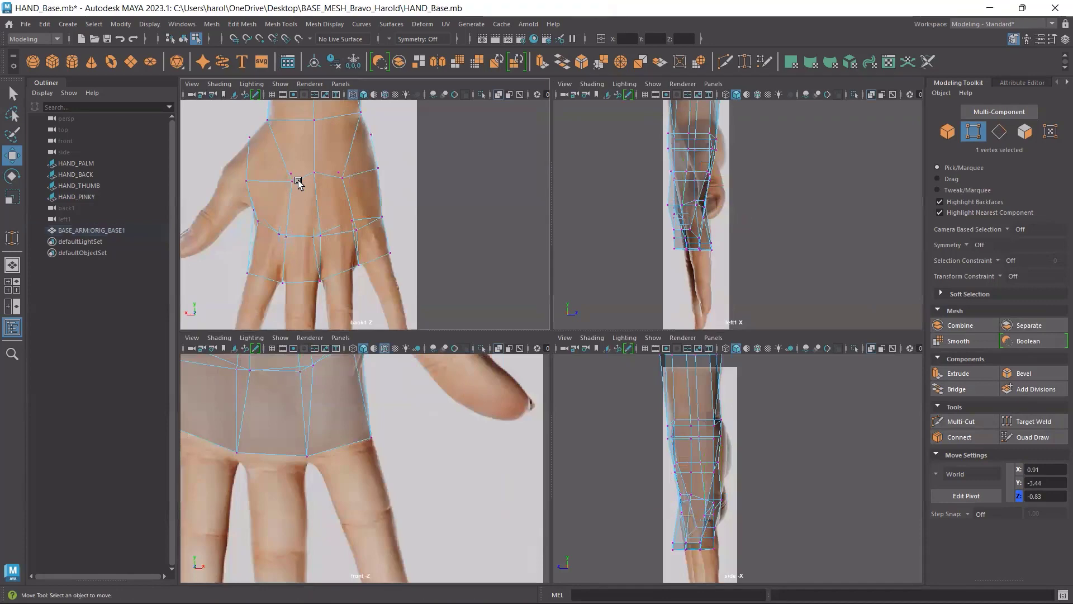
left_click(313, 174)
key("space")
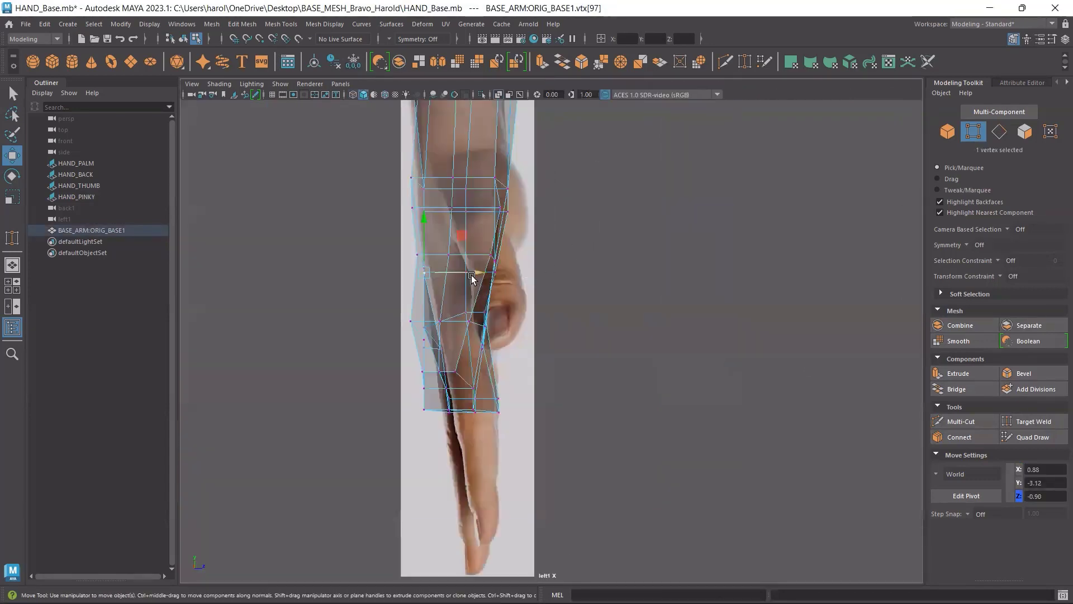
key("space")
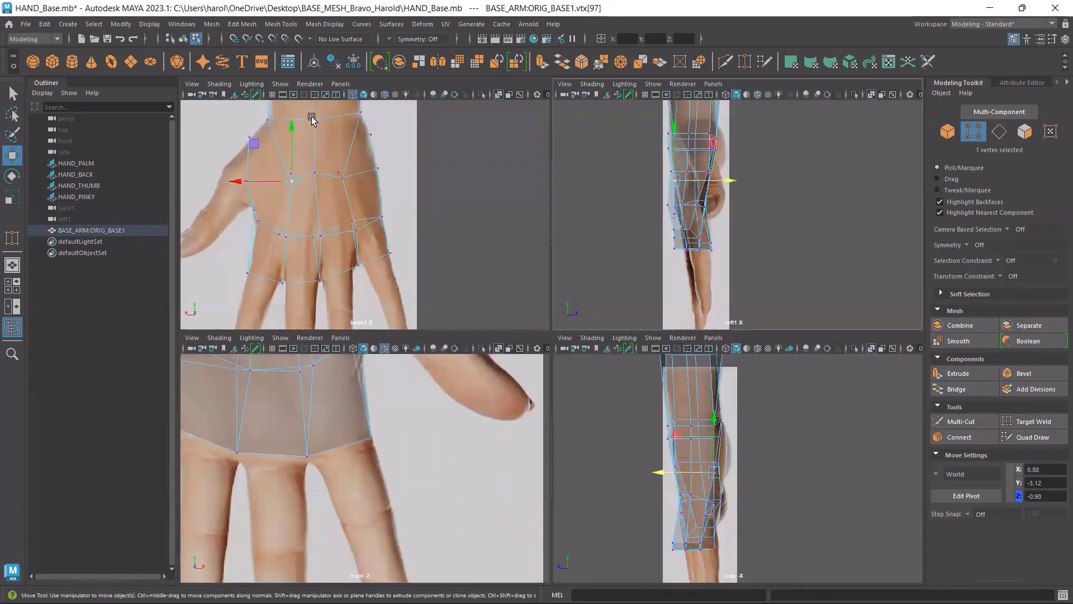
left_click(259, 194)
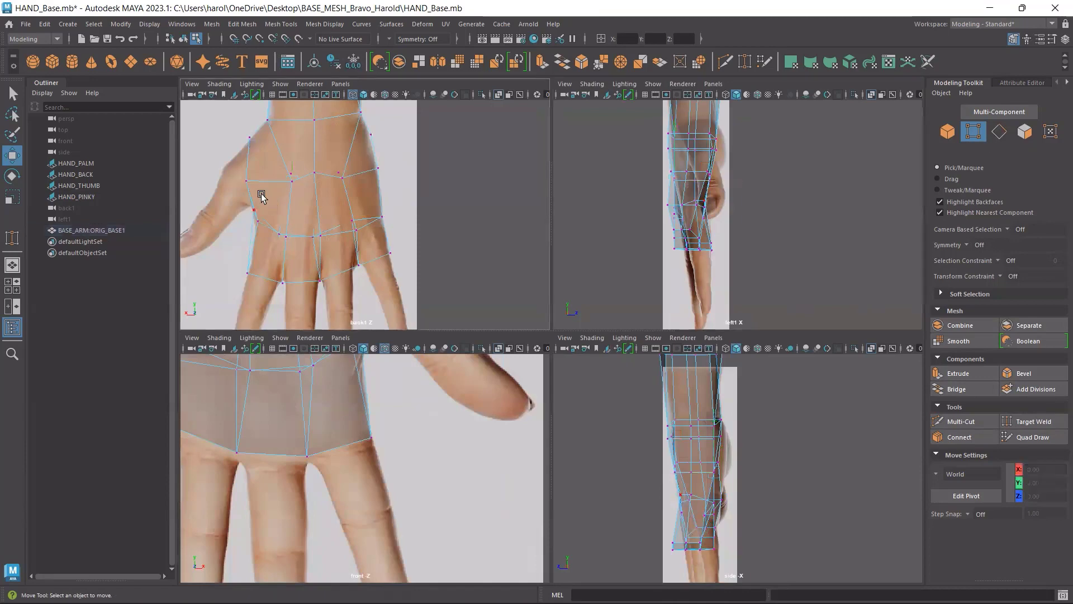
left_click(245, 181)
key("space")
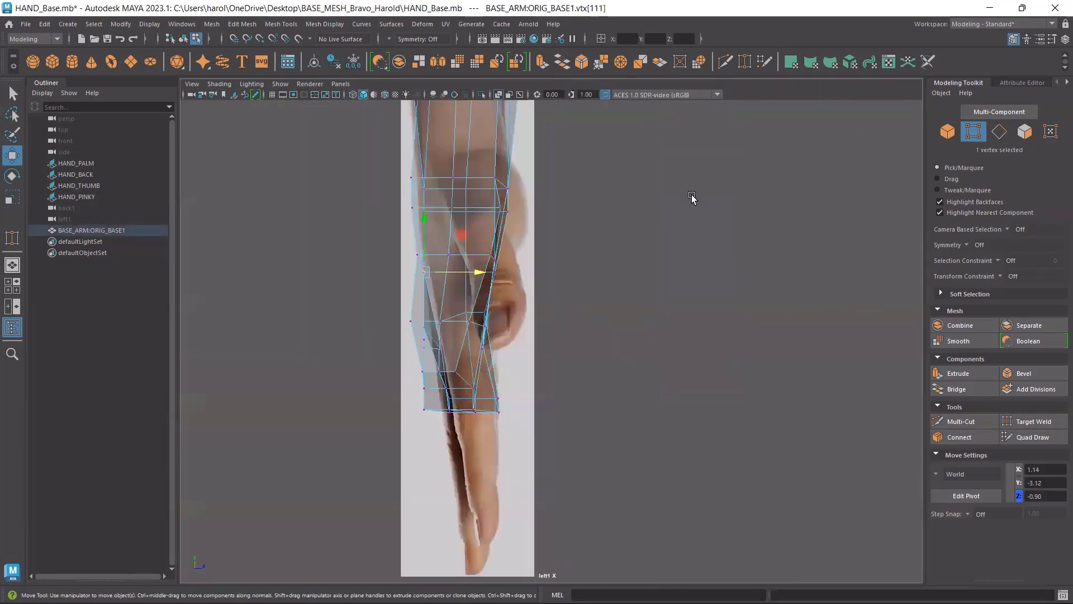
key("space")
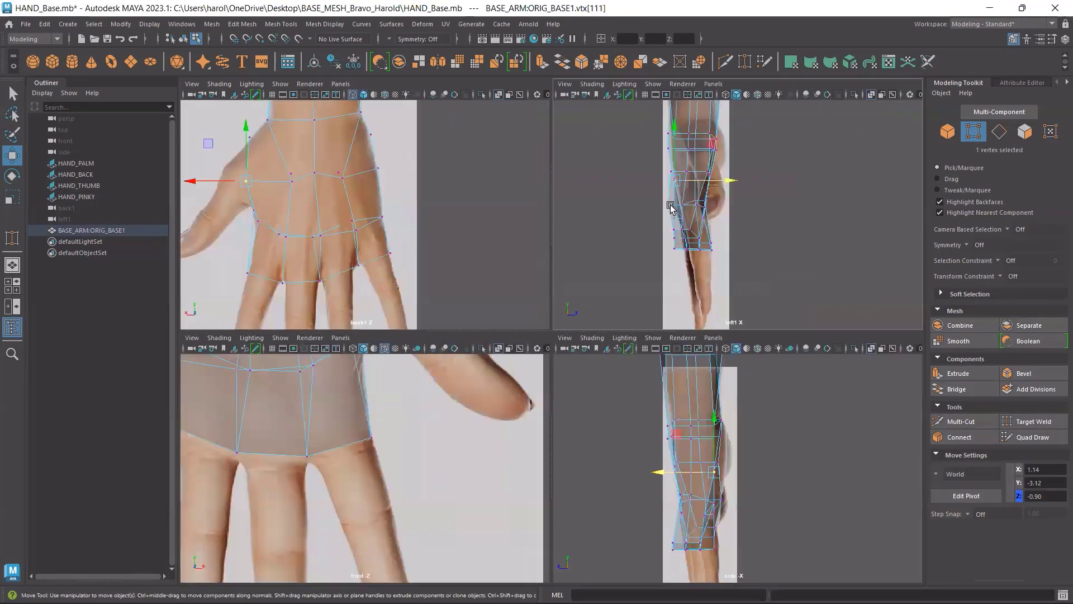
key("space")
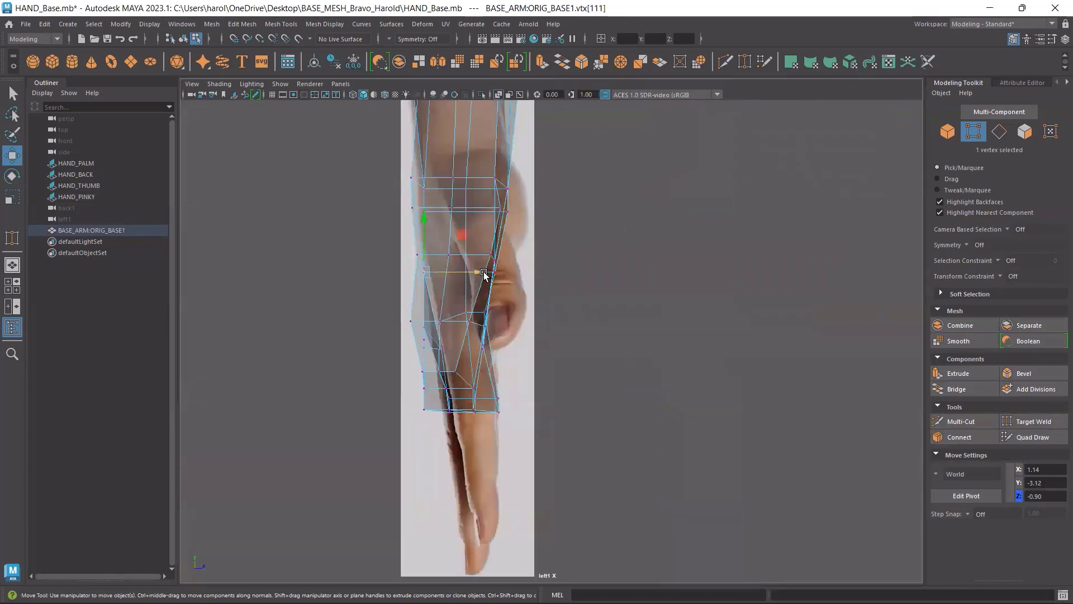
left_click_drag(484, 274, 486, 271)
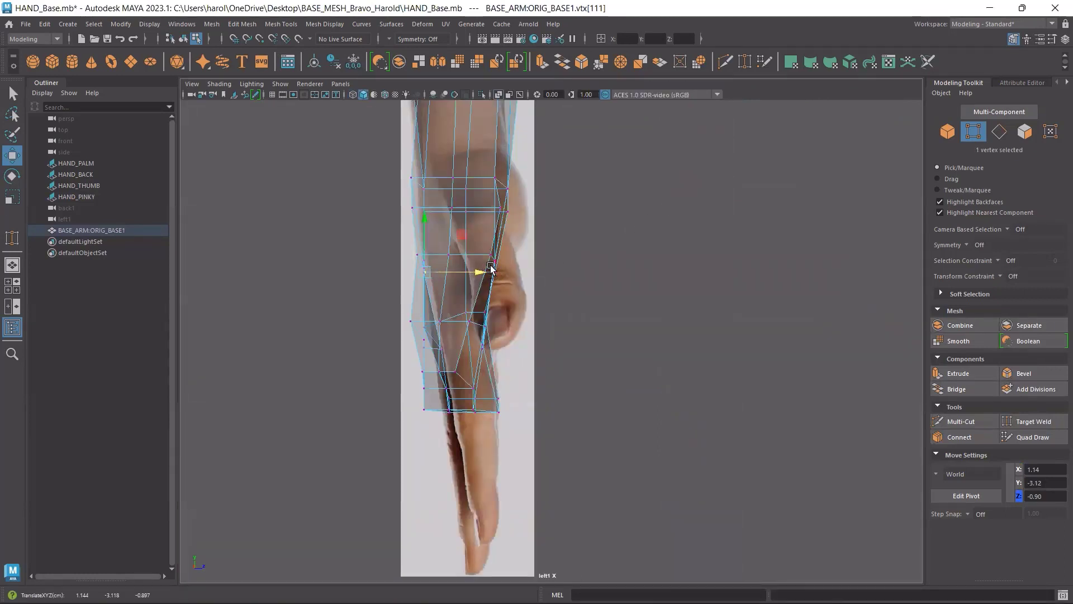
key("ctrl+z")
Select the outer pinky-side vertex of the knuckle row to locate it on the back of the hand.
left_click(409, 321)
key("space")
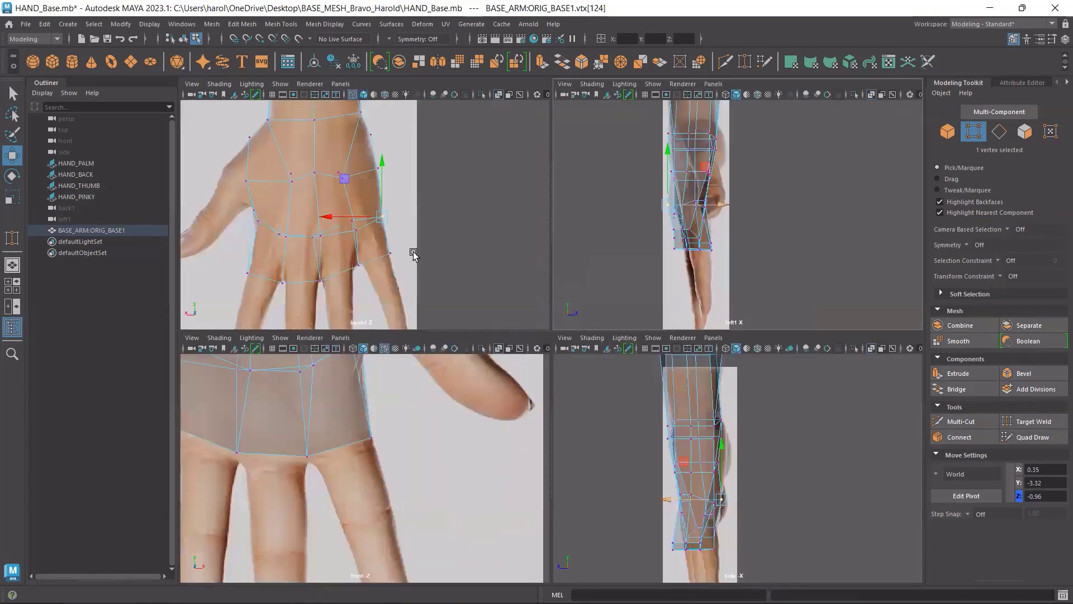
Move the selected vertex on the hand's edge opposite the thumb inward along Z to the side reference outline.
key("space")
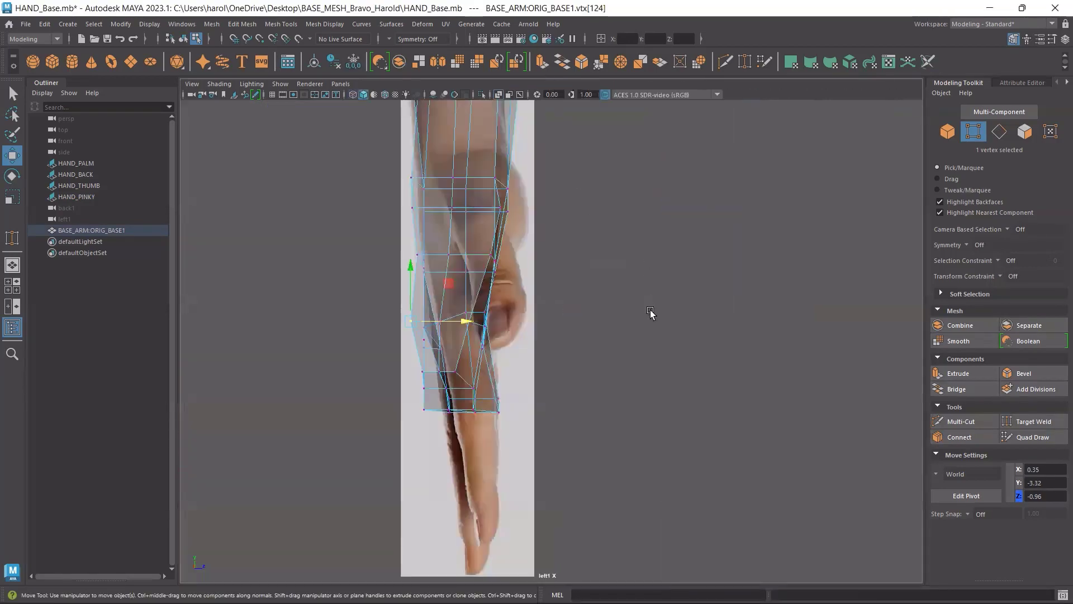
key("space")
key("space")
left_click_drag(466, 322, 478, 320)
Shift the lower-hand vertices on the edge opposite the thumb inward to match the side reference, and save the scene.
left_click_drag(413, 394, 429, 432)
left_click_drag(473, 392, 482, 390)
left_click_drag(408, 351, 430, 424)
left_click_drag(483, 365, 486, 364)
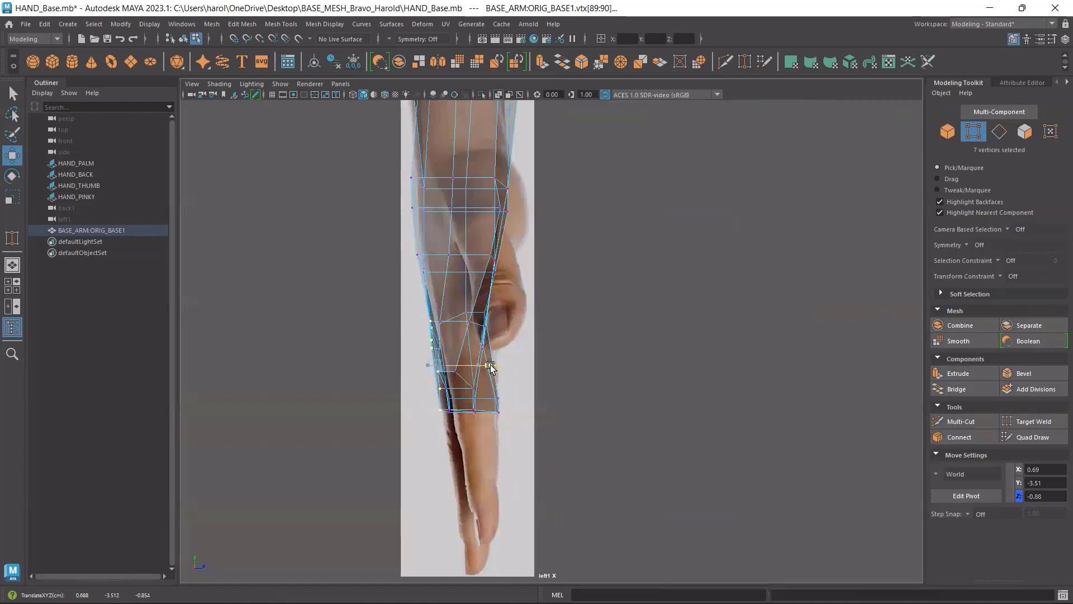
left_click(693, 364)
key("ctrl+s")
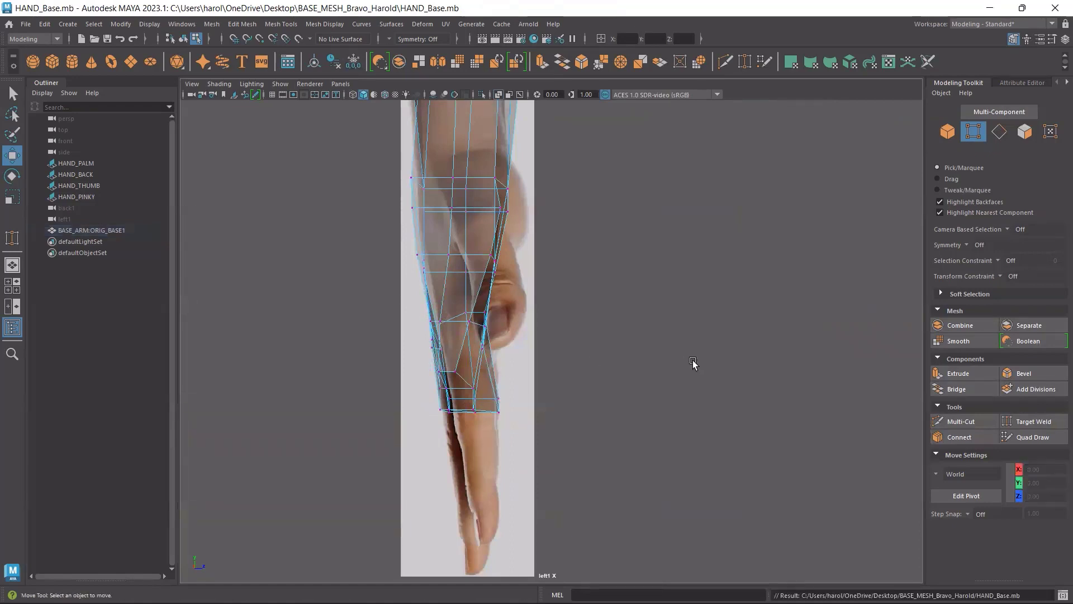
Show the left-side view as a solid perspective view without X-Ray and enable face selection.
key("space")
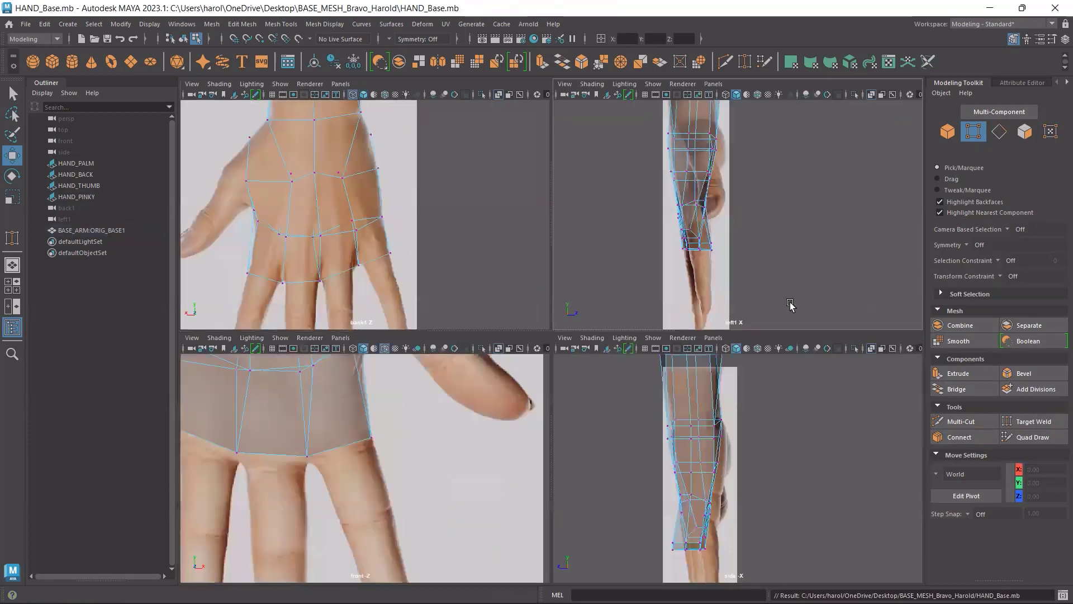
left_click(737, 94)
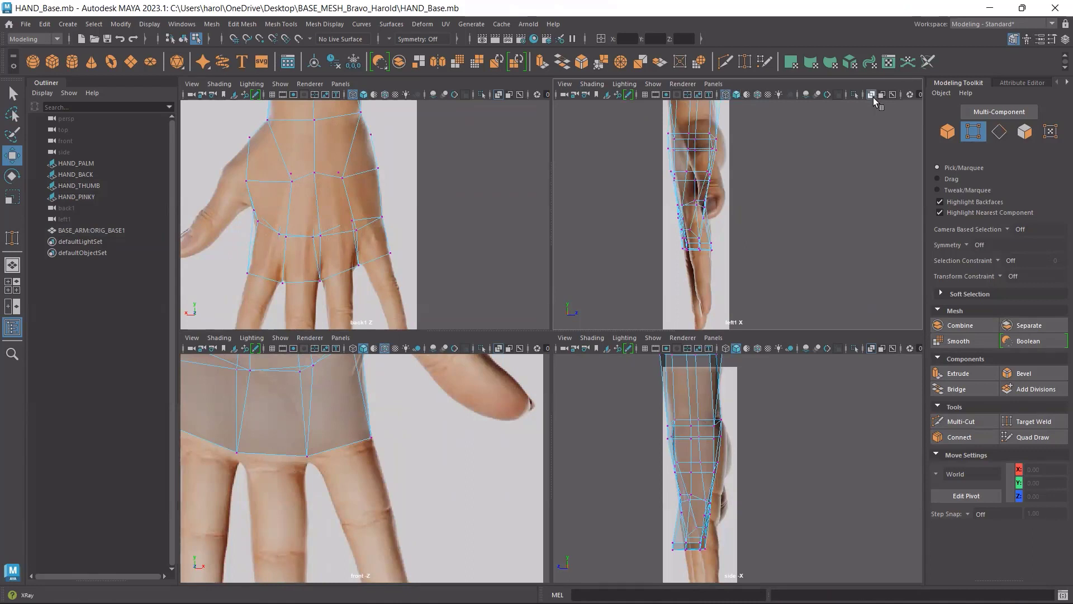
left_click(737, 94)
key("space")
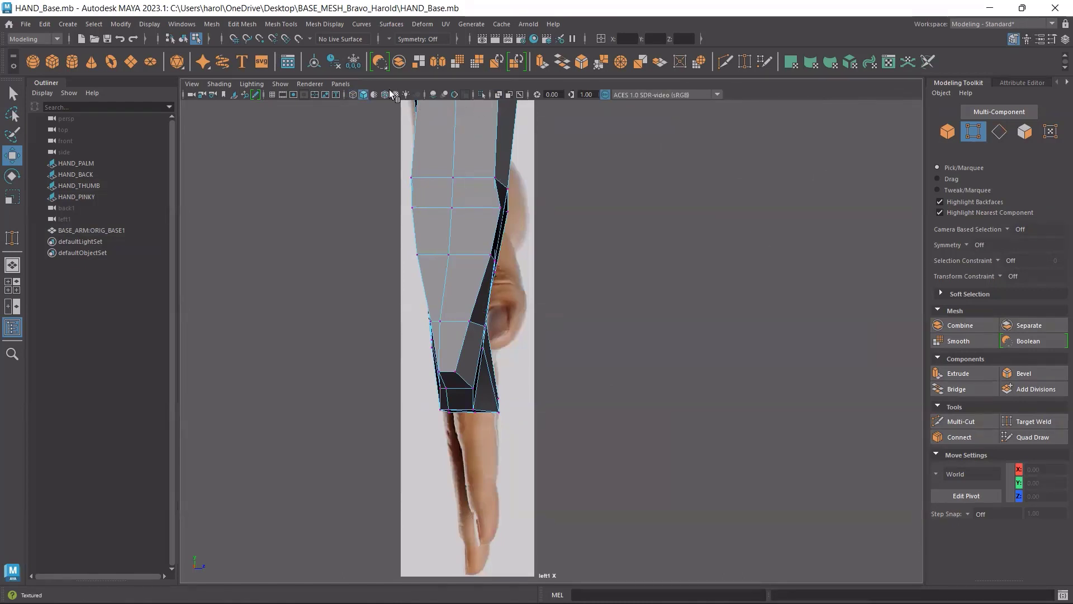
left_click(346, 85)
mouse_move(361, 96)
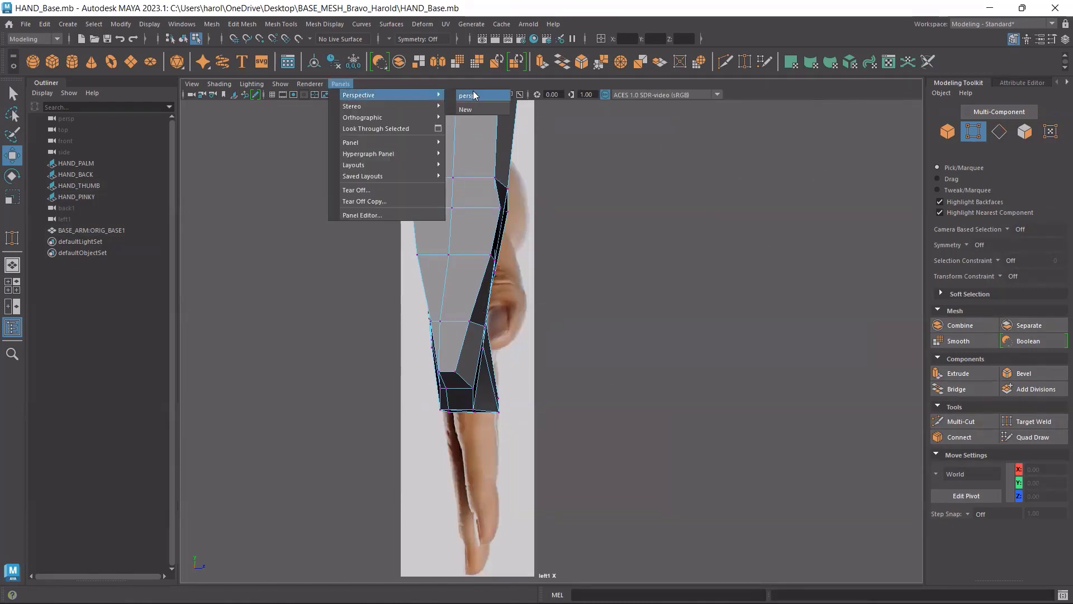
left_click(467, 97)
left_click_drag(667, 258, 557, 272, "alt")
scroll(434, 351, "up", 5)
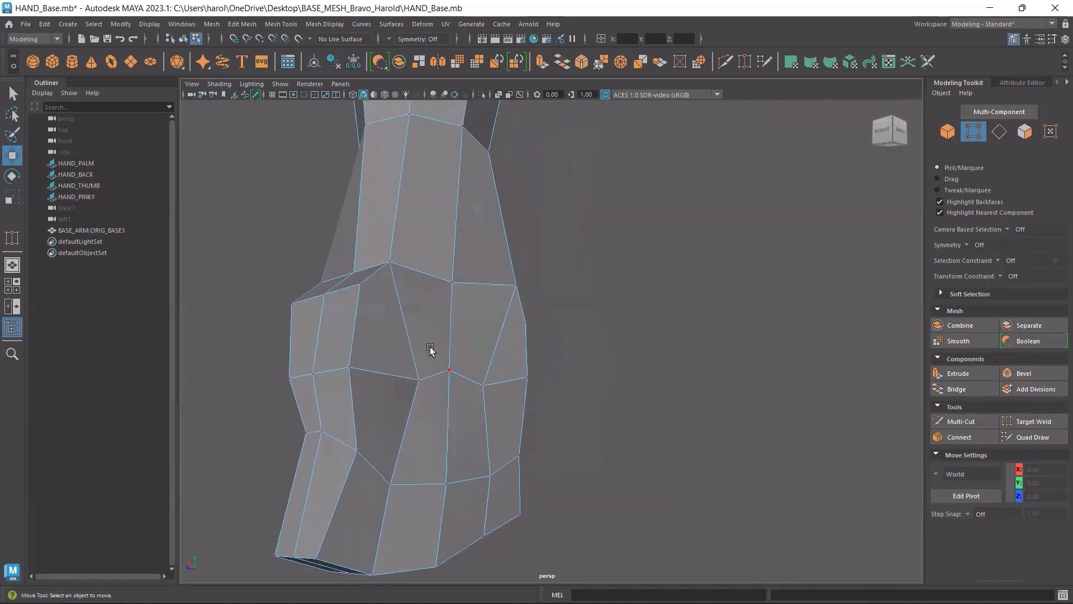
left_click(1025, 131)
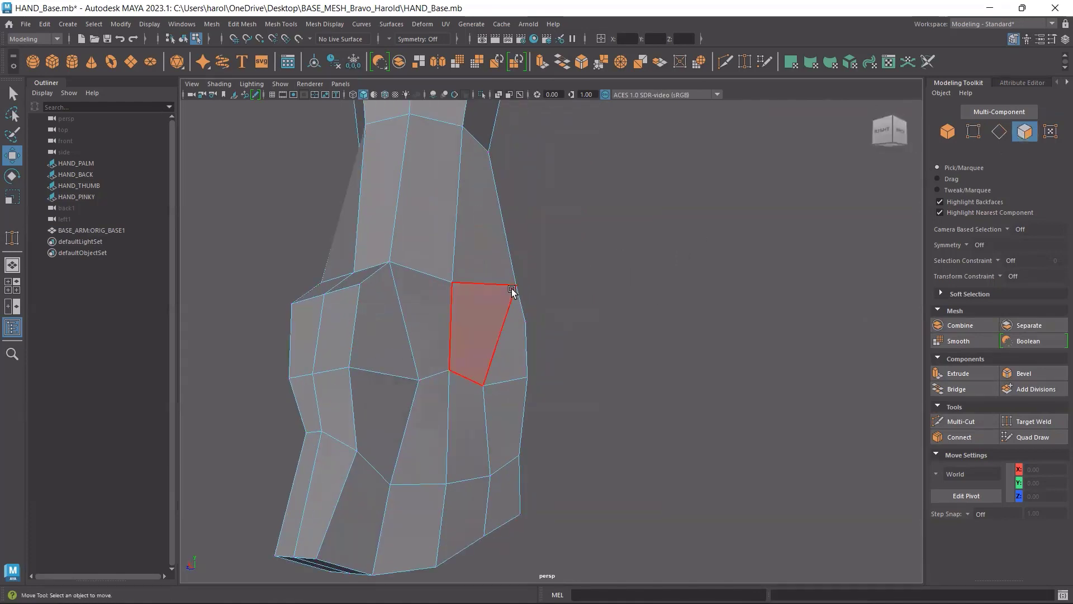
left_click_drag(486, 324, 591, 314, "alt")
left_click(424, 296)
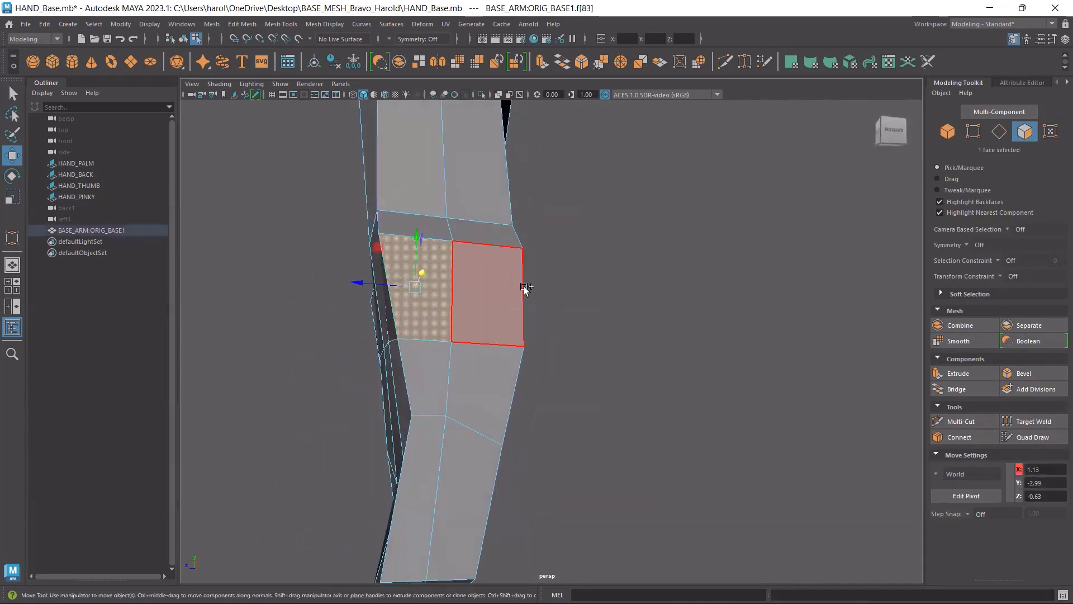
left_click(485, 338, "shift")
left_click(481, 372, "shift")
left_click(427, 364, "shift")
mouse_move(428, 363)
left_mouse_down("alt")
mouse_move(515, 360)
mouse_move(576, 380)
mouse_move(615, 364)
mouse_move(506, 362)
mouse_move(393, 383)
mouse_move(438, 369)
left_mouse_up("alt")
left_click(562, 338)
scroll(440, 349, "up", 3)
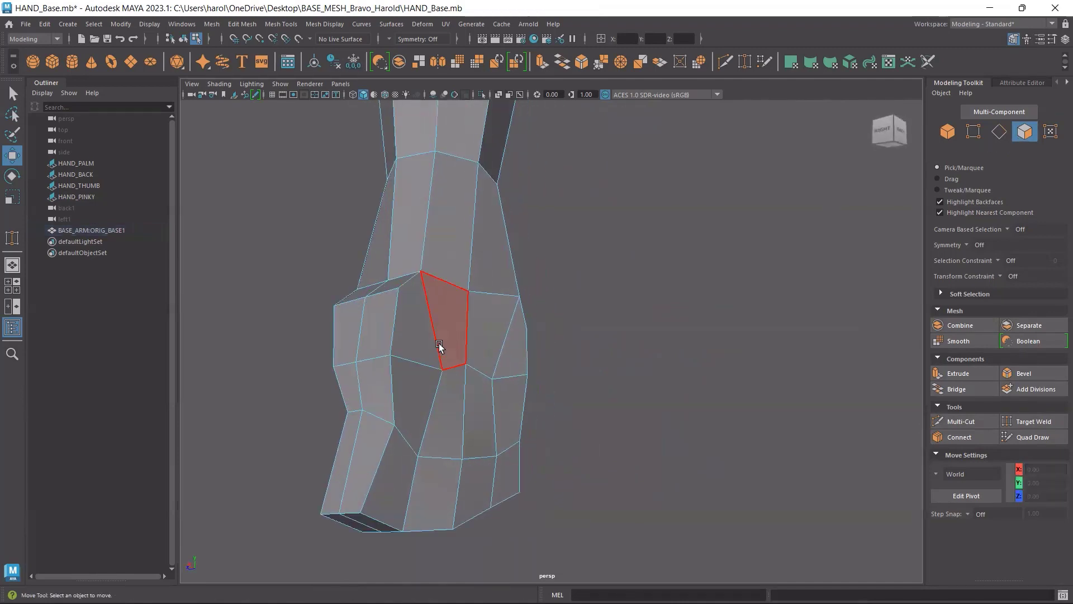
Select the four faces at the thumb base and compare their placement with the full hand reference in the front view.
left_click(345, 327)
left_click(378, 328, "shift")
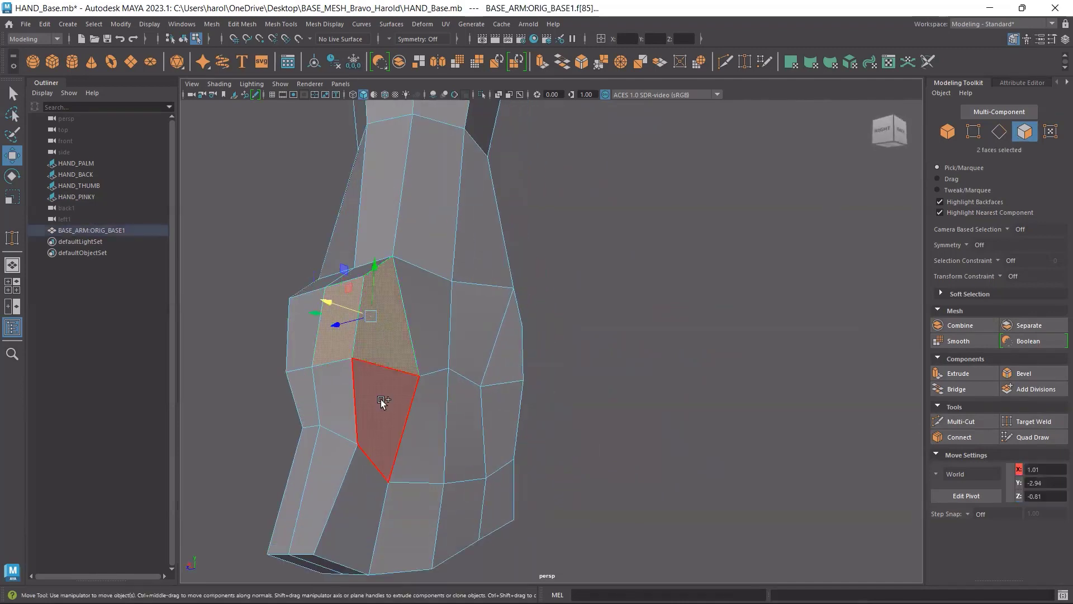
left_click(380, 399, "shift")
left_click(337, 387, "shift")
left_click_drag(442, 391, 463, 410, "alt")
key("space")
key("space")
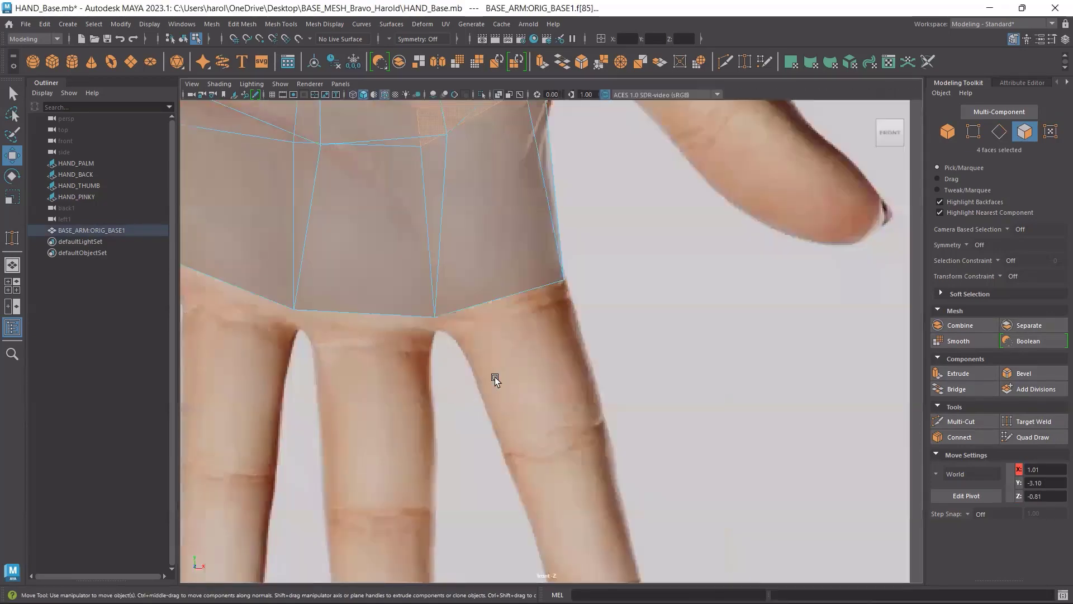
scroll(537, 343, "down", 10)
scroll(538, 341, "up", 10)
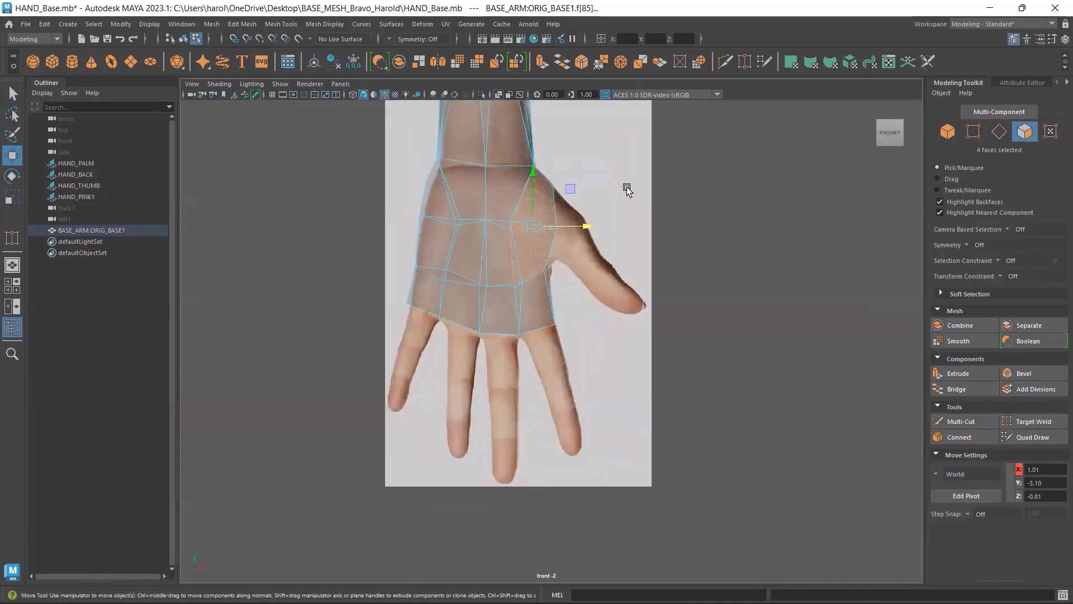
key("space")
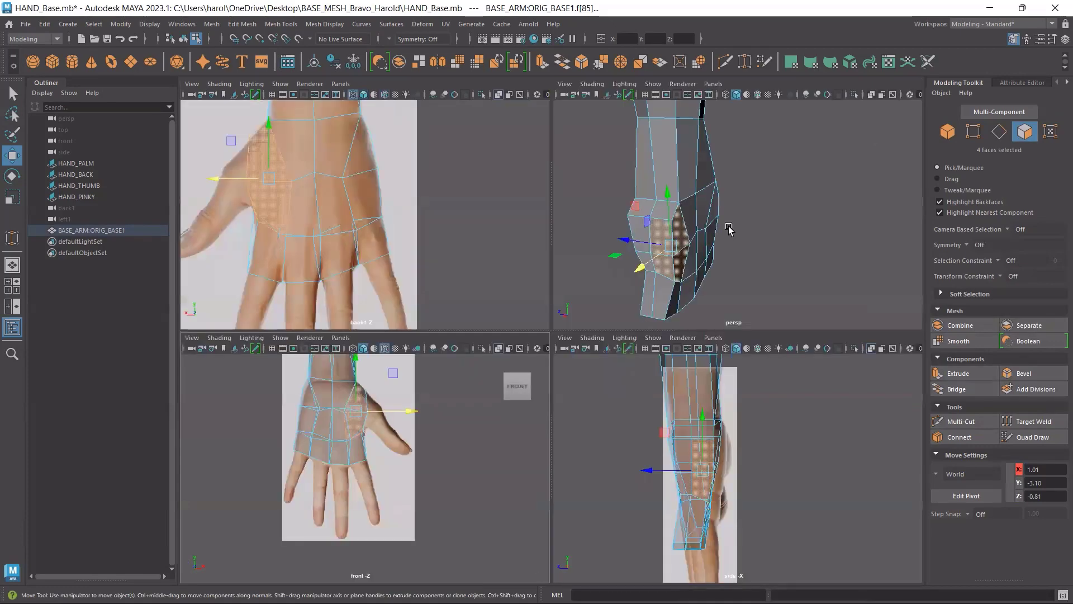
key("space")
left_click(727, 245)
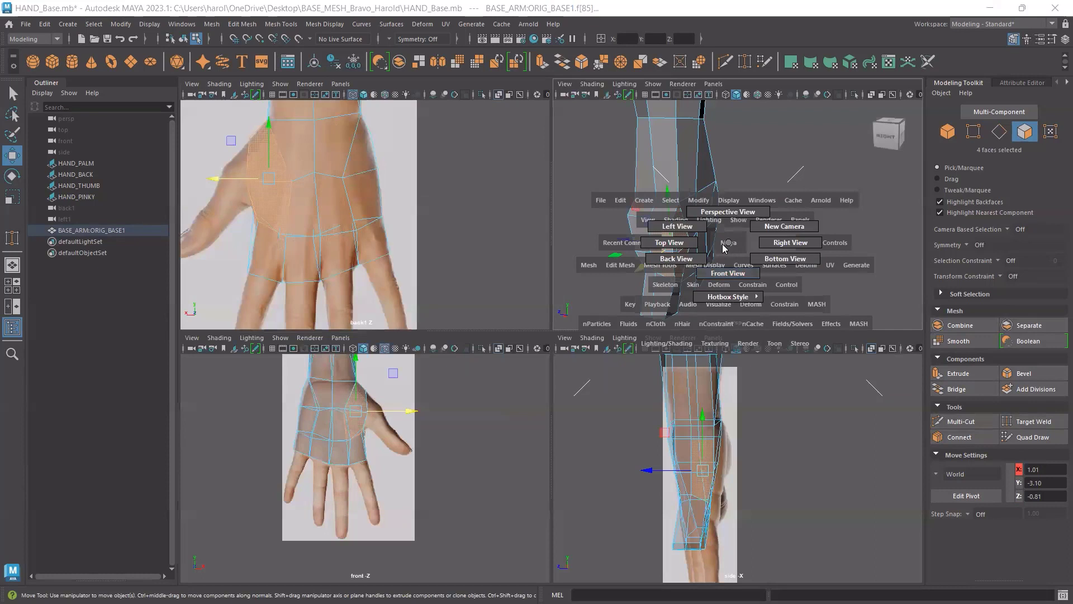
left_click_drag(724, 247, 676, 258)
left_click(714, 84)
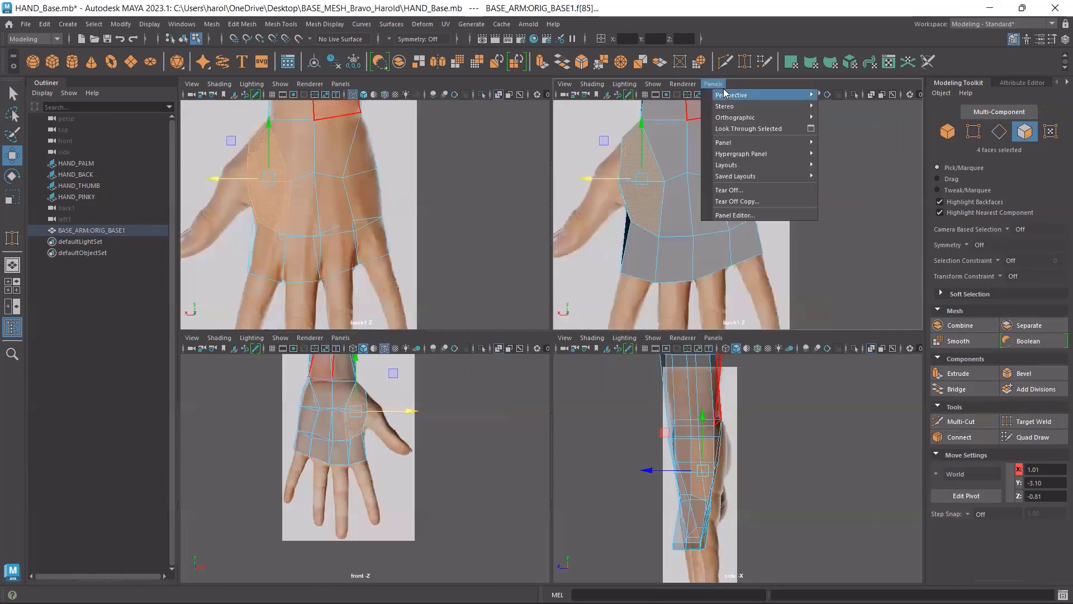
mouse_move(726, 94)
left_click(840, 95)
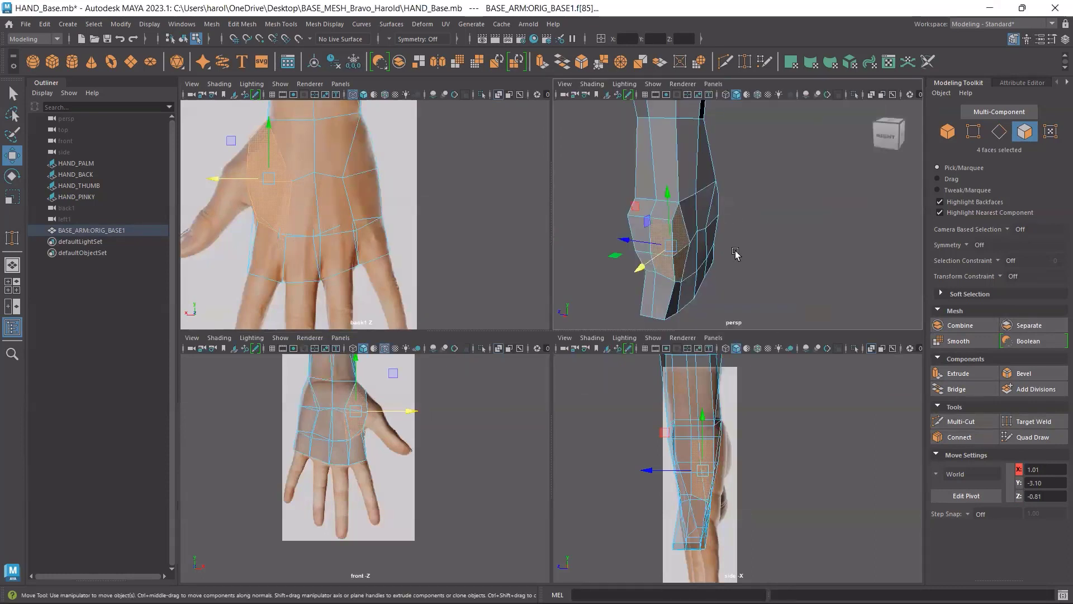
Try to extrude the four thumb-base faces outward in the direction of the thumb.
left_click_drag(736, 252, 676, 235, "alt")
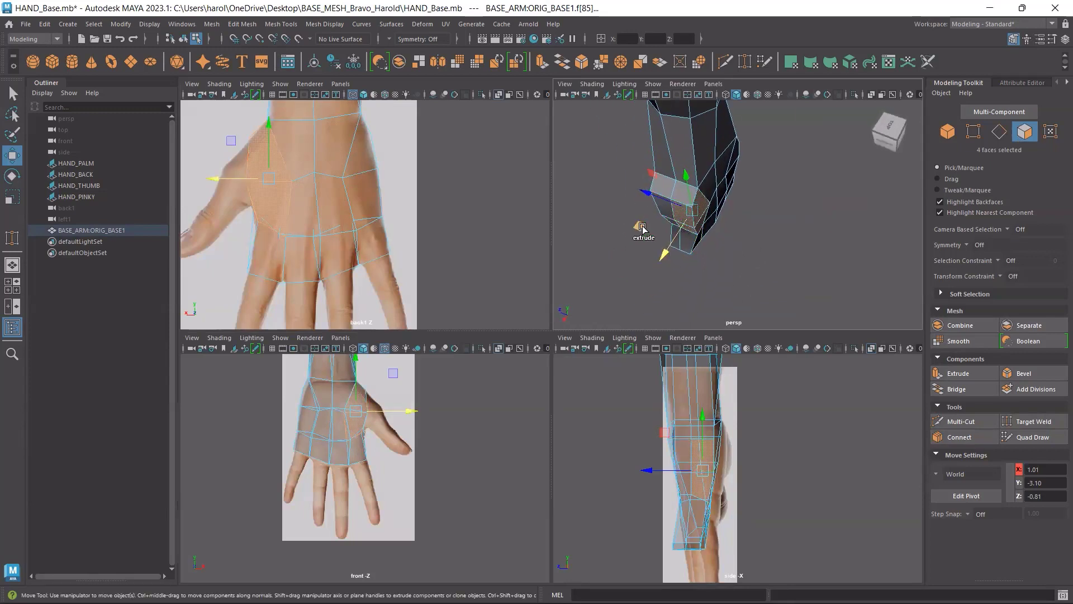
middle_click_drag(639, 233, 657, 259, "shift")
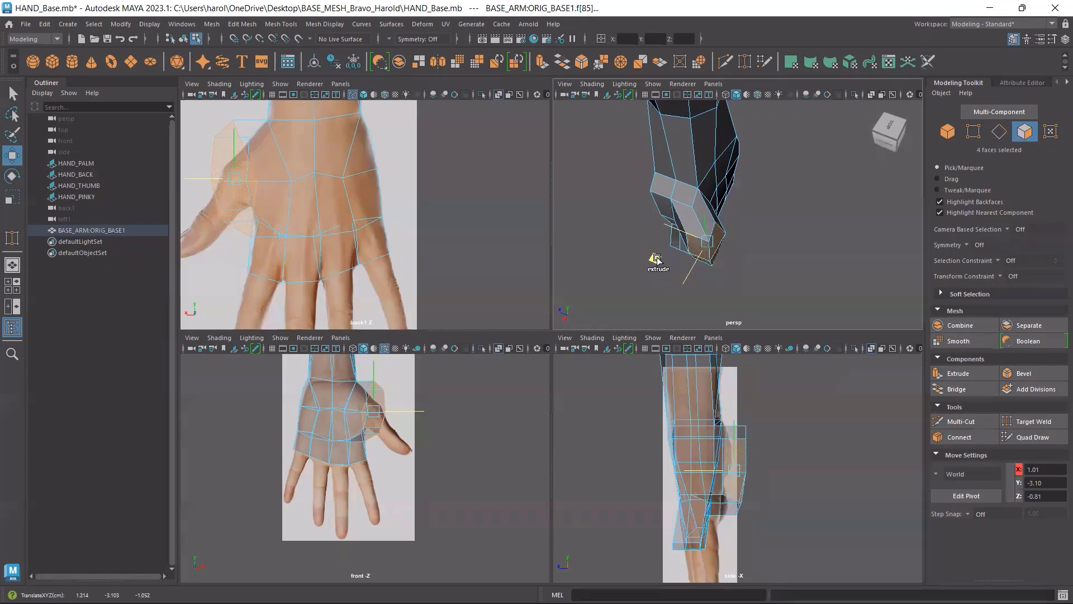
left_click_drag(657, 260, 654, 254, "shift")
key("space")
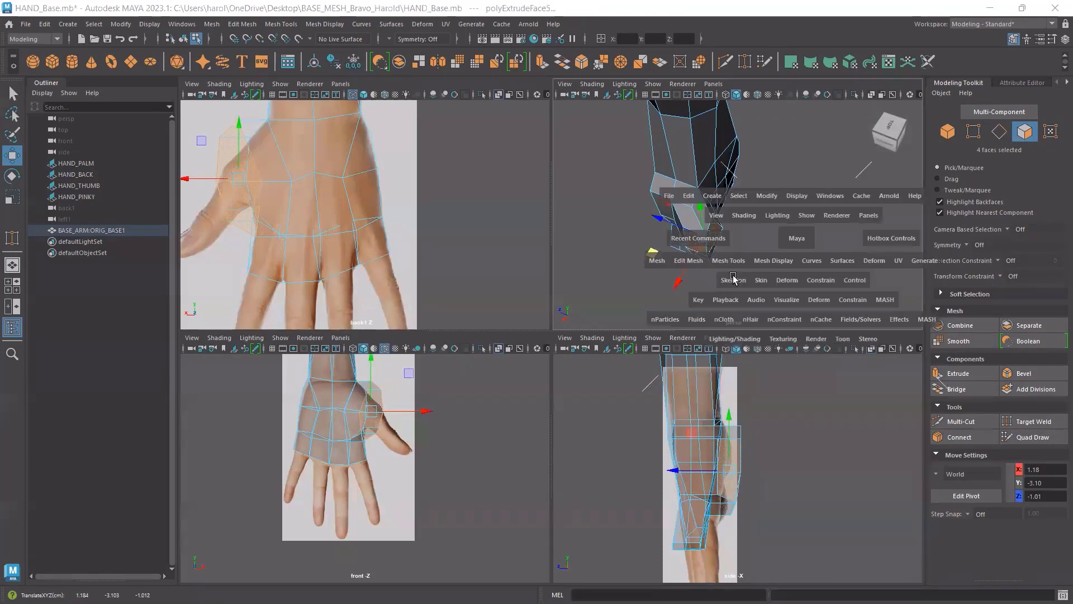
left_click_drag(733, 277, 597, 311, "alt")
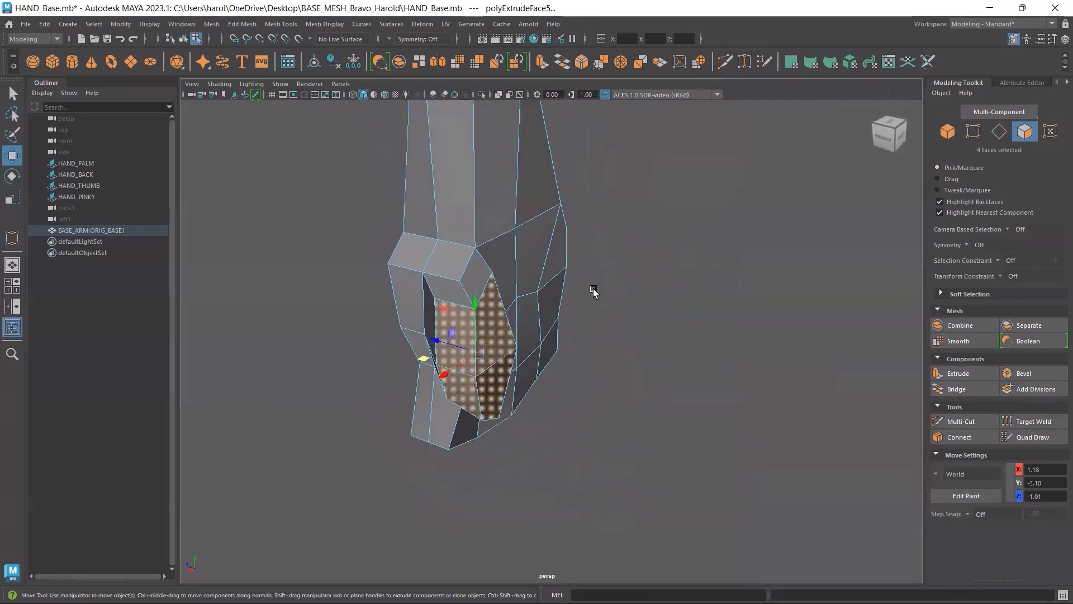
Try to circularize the four extruded thumb faces, then undo it and return to the Move tool.
right_click_drag(483, 329, 496, 418, "shift")
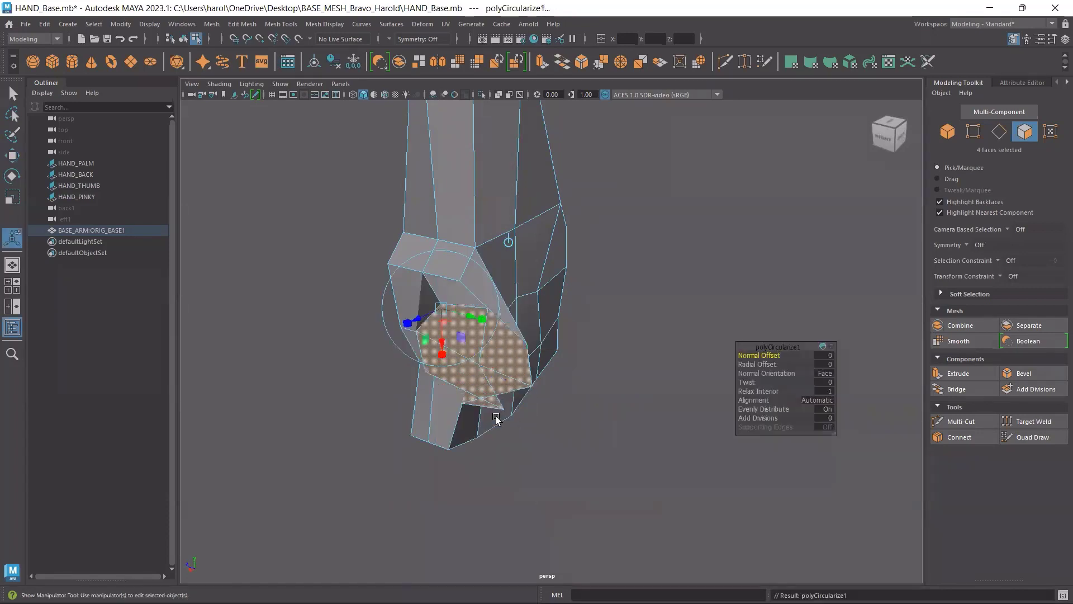
left_click_drag(573, 414, 582, 364, "alt")
key("ctrl+z")
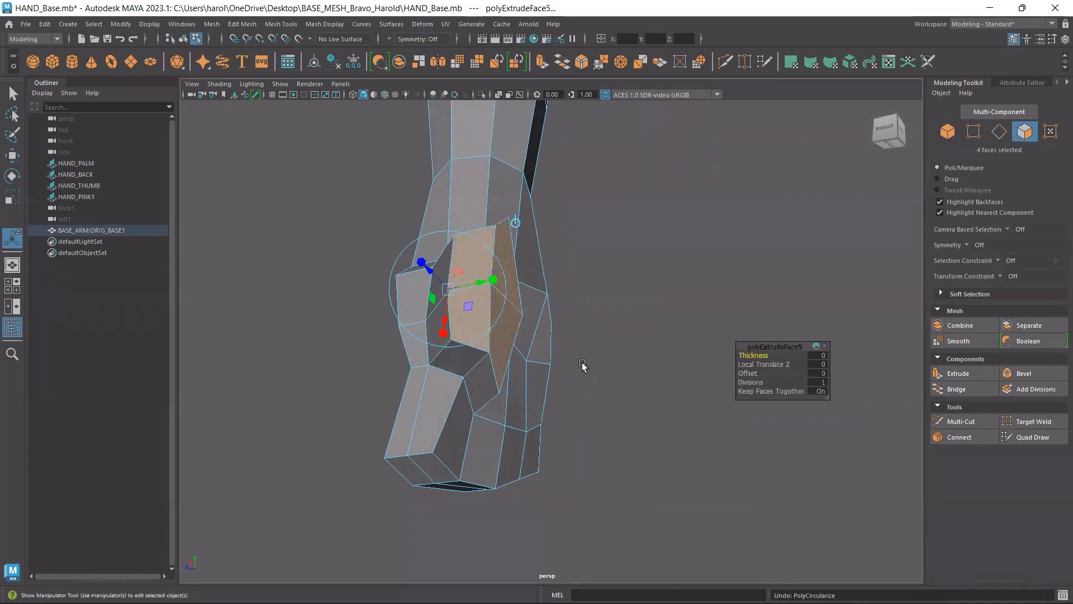
key("w")
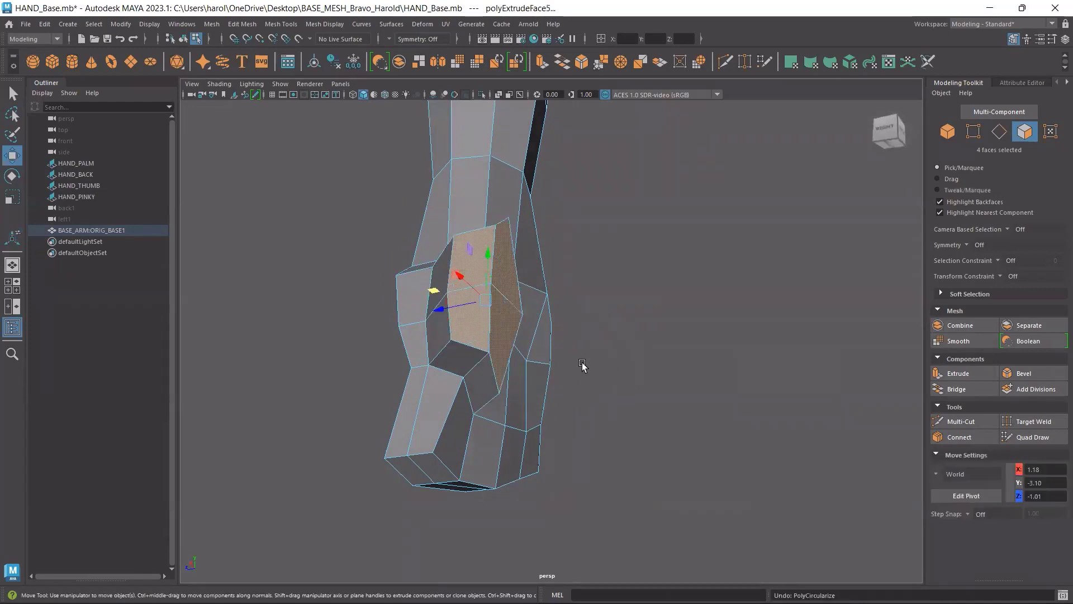
Try to pull the extruded thumb faces farther out along Z, then undo the move.
left_click_drag(563, 353, 618, 388, "alt")
left_click_drag(515, 340, 551, 335)
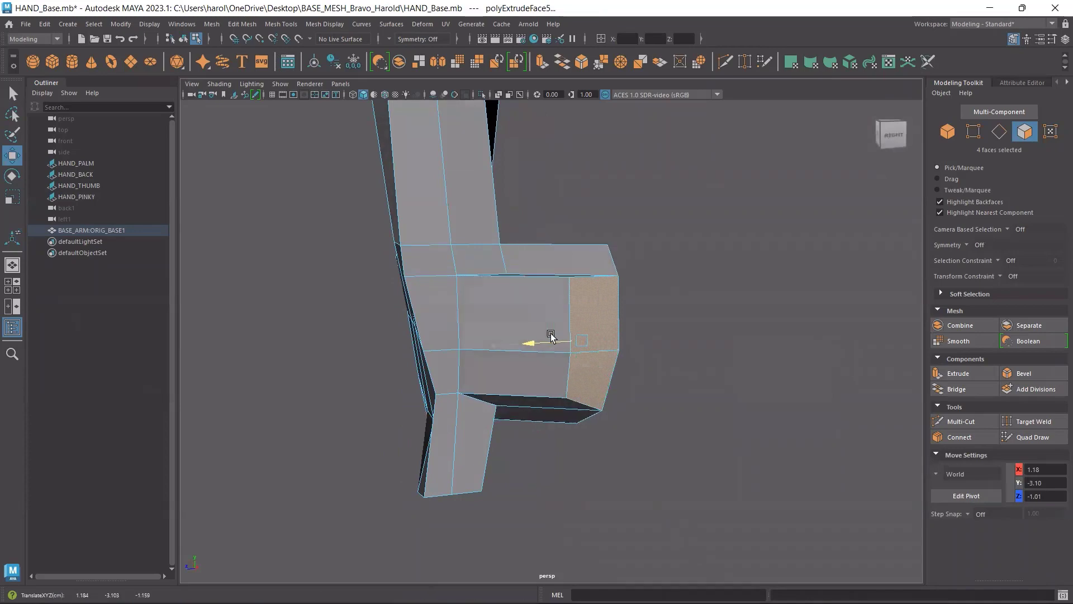
left_click_drag(715, 364, 617, 396, "alt")
key("ctrl+z")
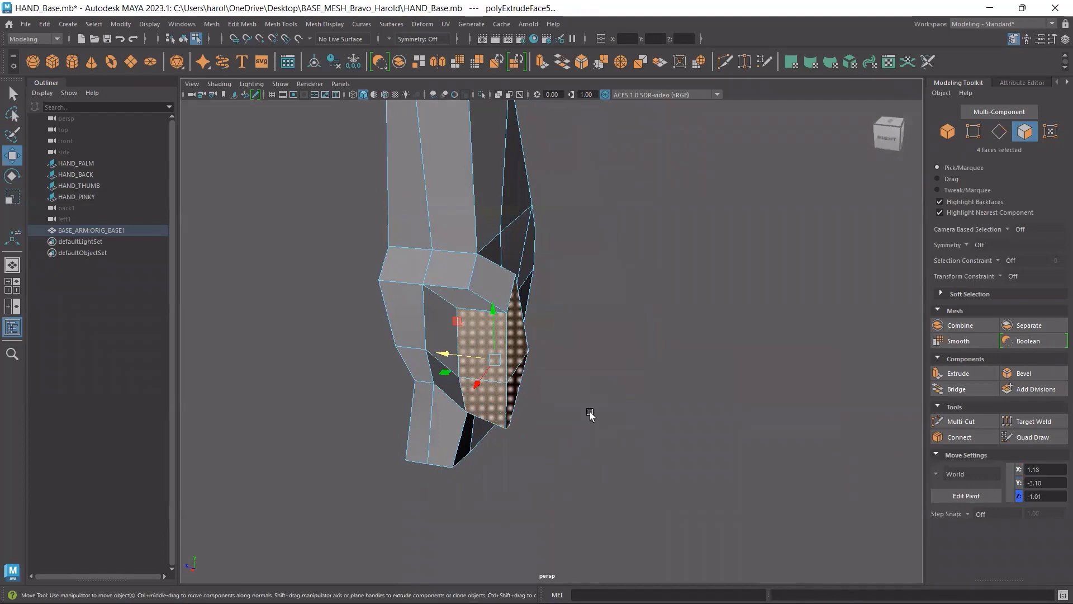
left_click_drag(590, 414, 555, 405, "alt")
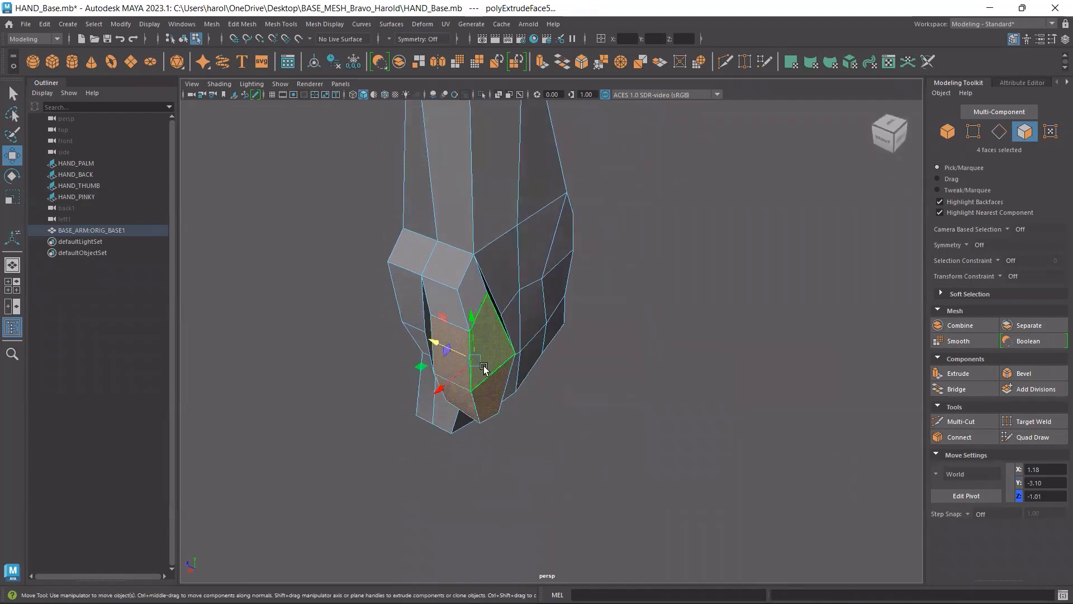
left_click_drag(501, 393, 509, 389, "alt")
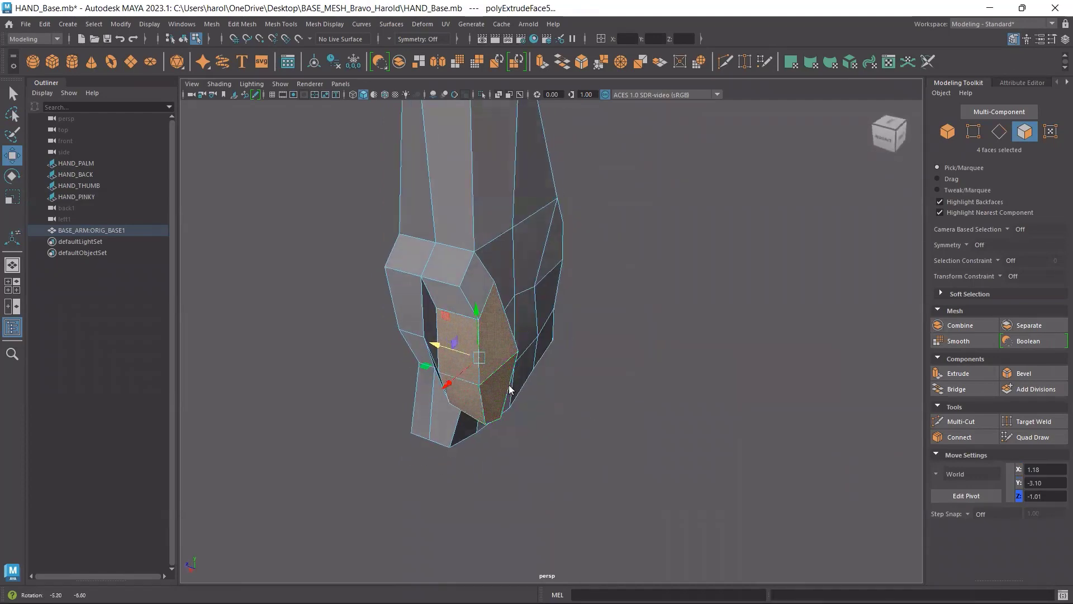
Try to connect components on the extruded thumb faces, then undo that and the thumb extrusion.
key("super")
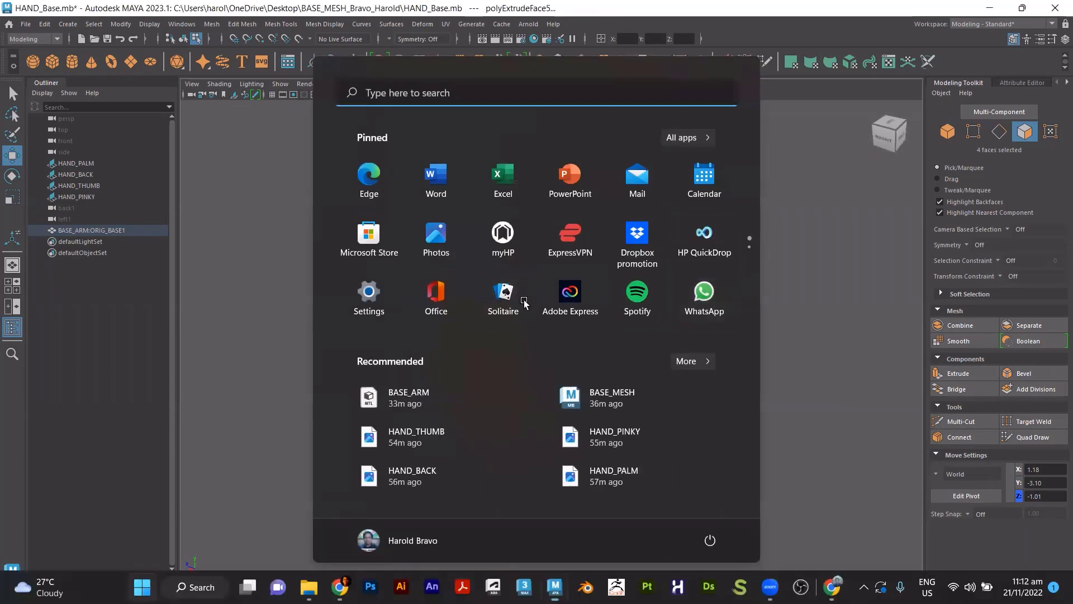
key("super")
right_click_drag(495, 329, 515, 423, "shift")
key("ctrl+z")
key("ctrl+z")
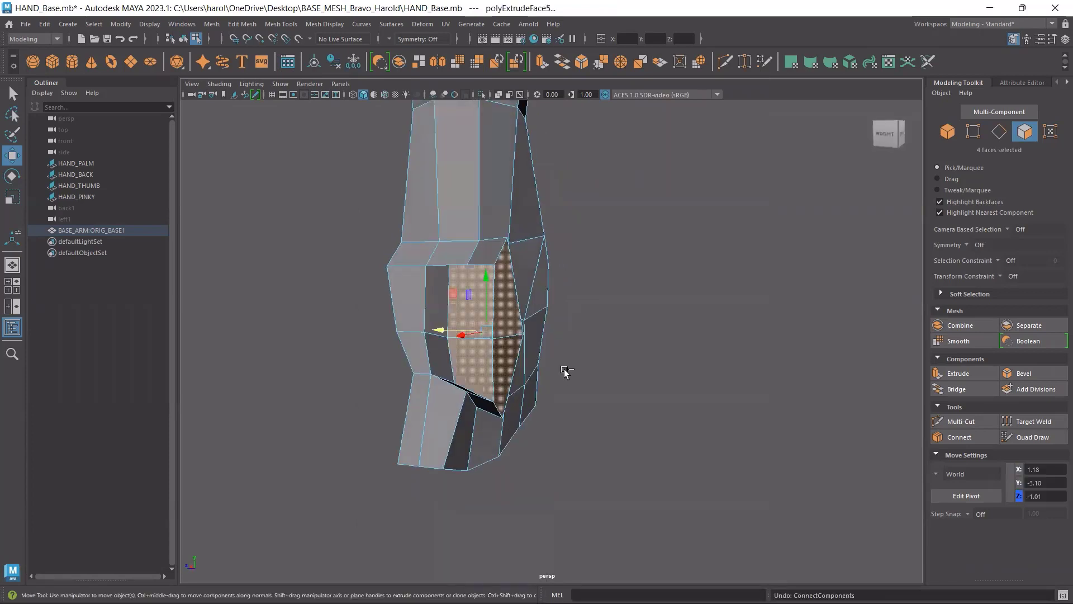
key("ctrl+z")
Extrude the four thumb-base faces a short distance outward from the hand, undoing and redoing the extrusion to adjust its placement.
left_click_drag(565, 371, 435, 348, "alt")
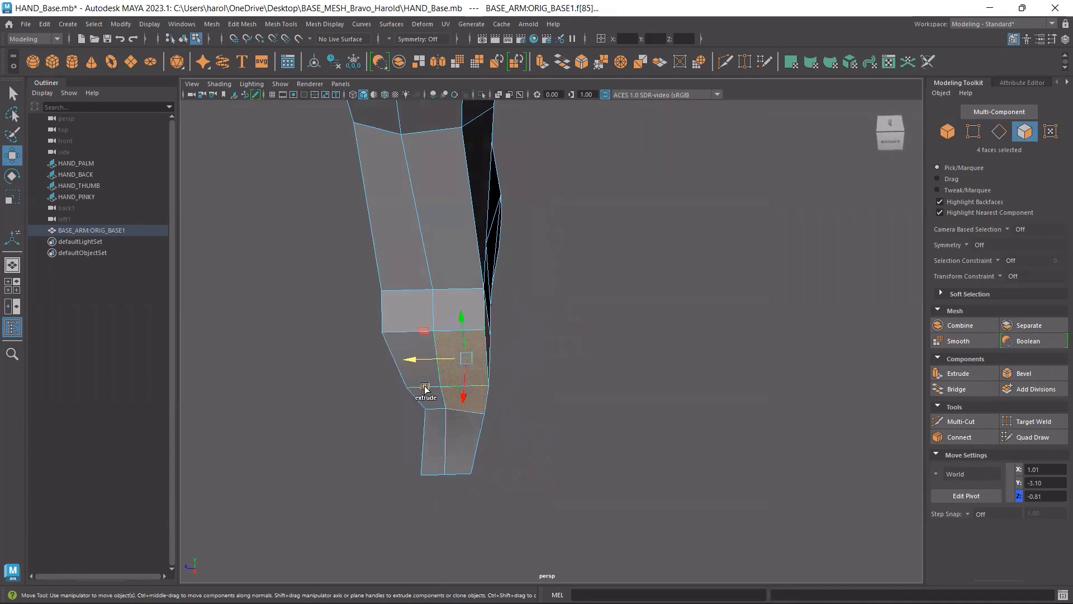
left_click_drag(426, 388, 539, 383, "shift")
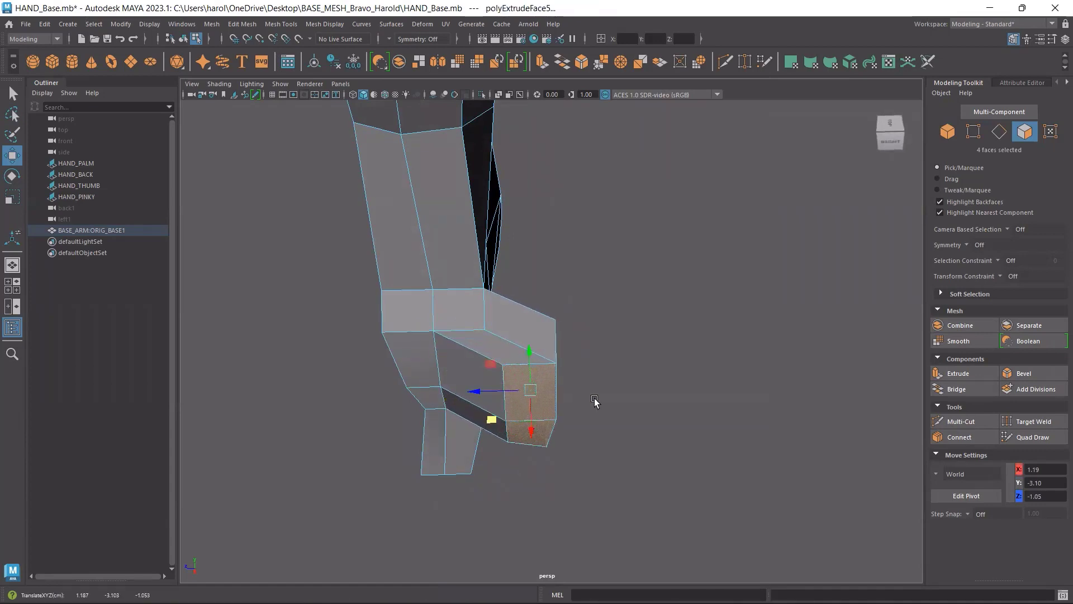
key("ctrl+z")
left_click_drag(426, 388, 539, 407, "shift")
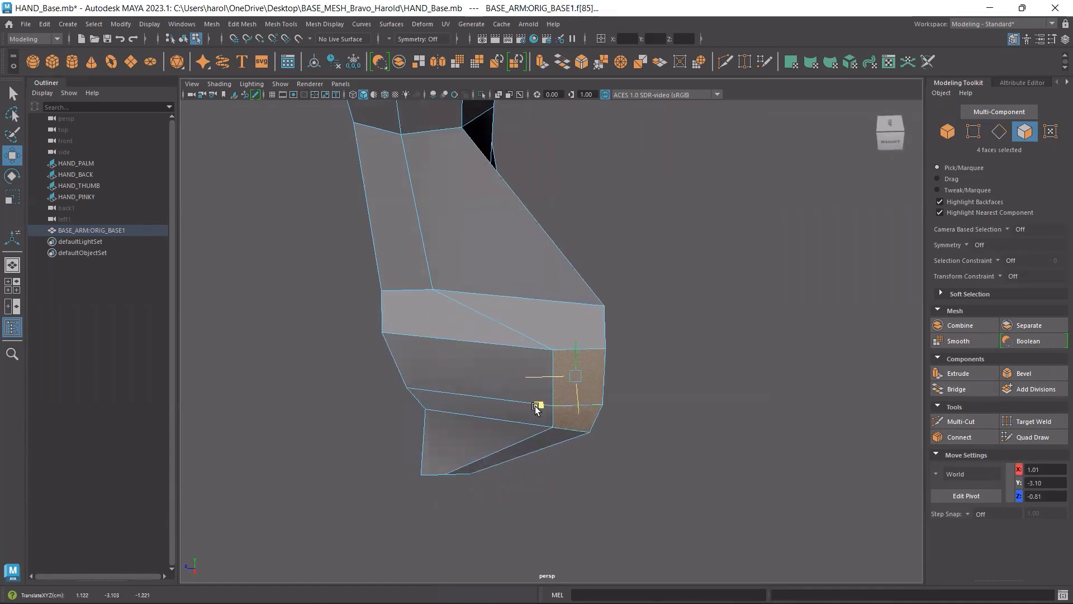
key("ctrl+z")
left_click_drag(427, 391, 523, 391, "shift")
left_click_drag(522, 391, 499, 340, "alt")
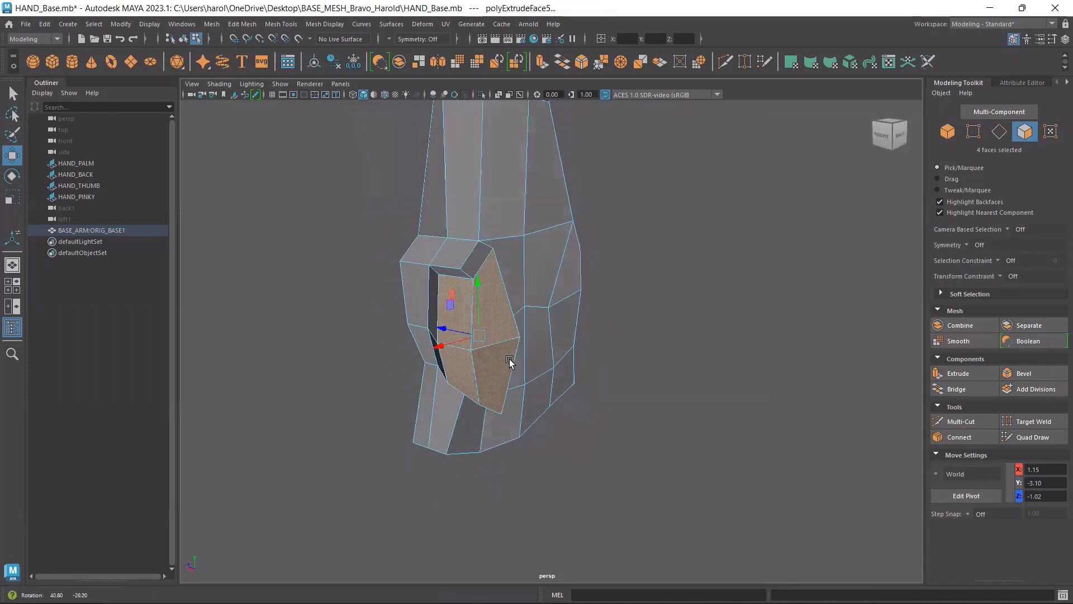
Circularize the four extruded thumb-base faces on the side of the hand.
right_click(495, 334, "shift")
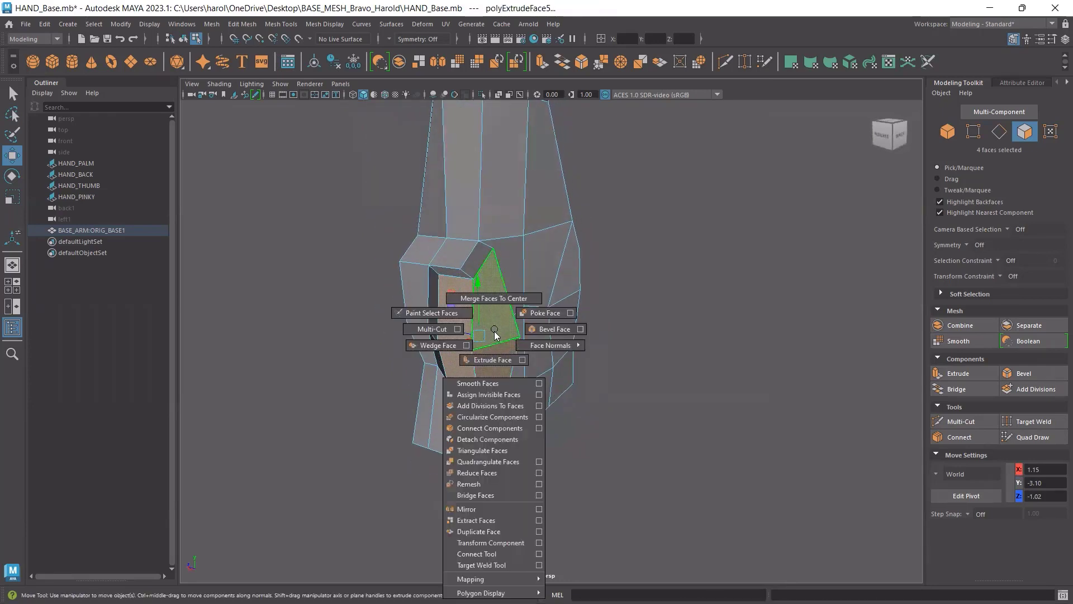
left_click(490, 419)
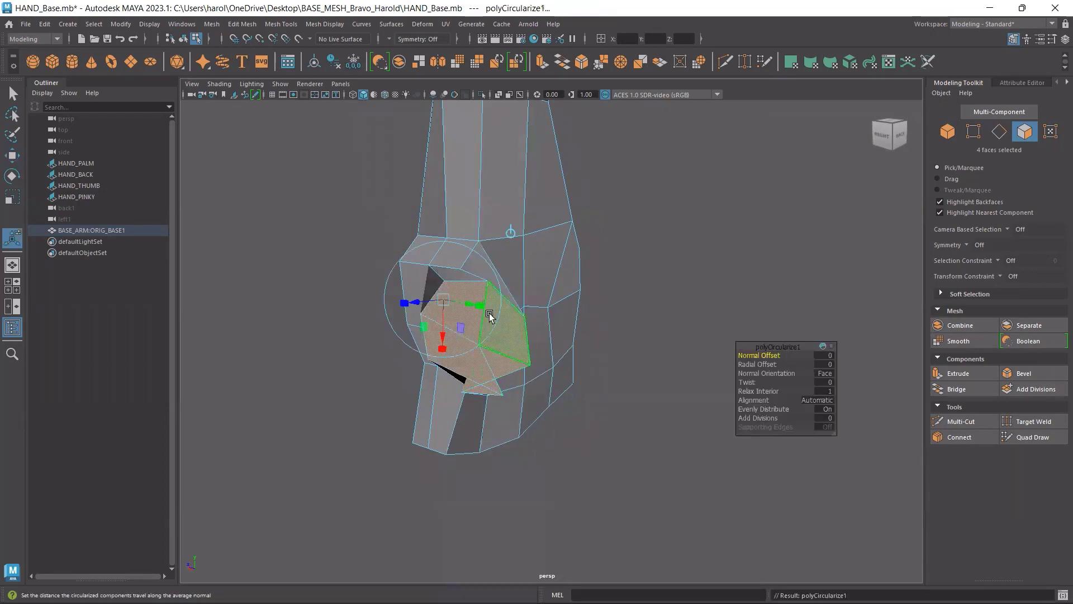
key("w")
mouse_move(507, 364)
left_mouse_down("alt")
mouse_move(503, 349)
mouse_move(524, 352)
left_mouse_up("alt")
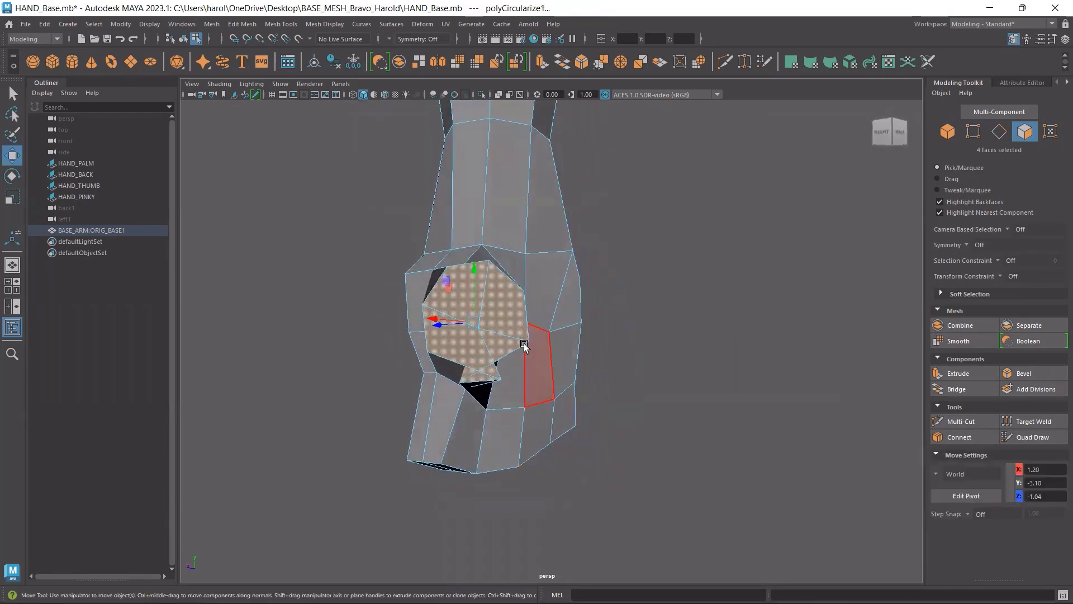
Try rotating the circularized thumb faces, undo the rotation, and reset the Rotate tool to its default settings.
key("e")
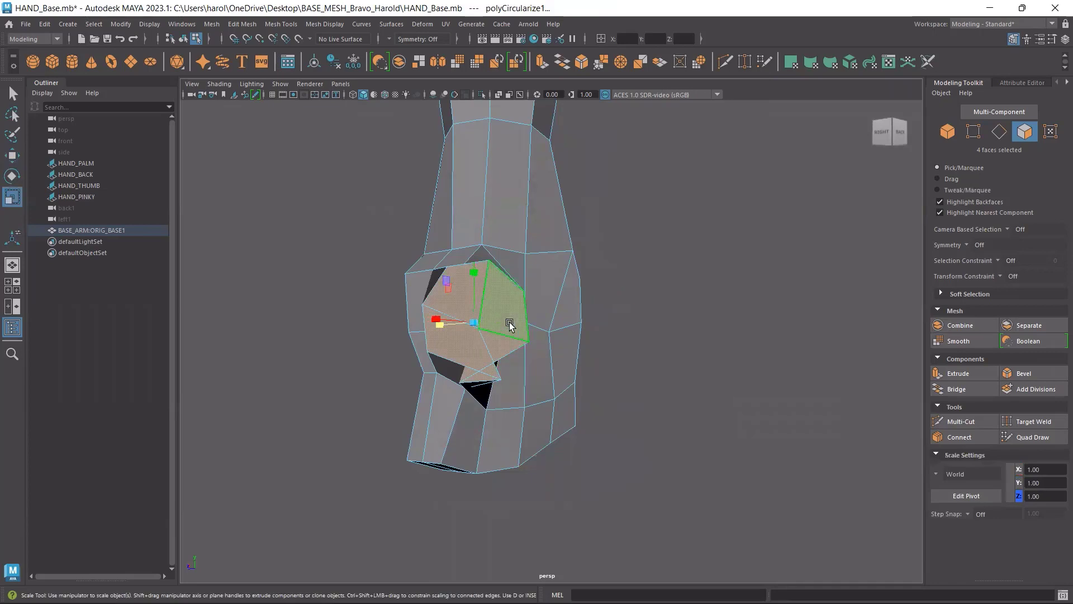
mouse_move(510, 295)
left_mouse_down()
mouse_move(509, 274)
mouse_move(510, 342)
mouse_move(523, 317)
left_mouse_up()
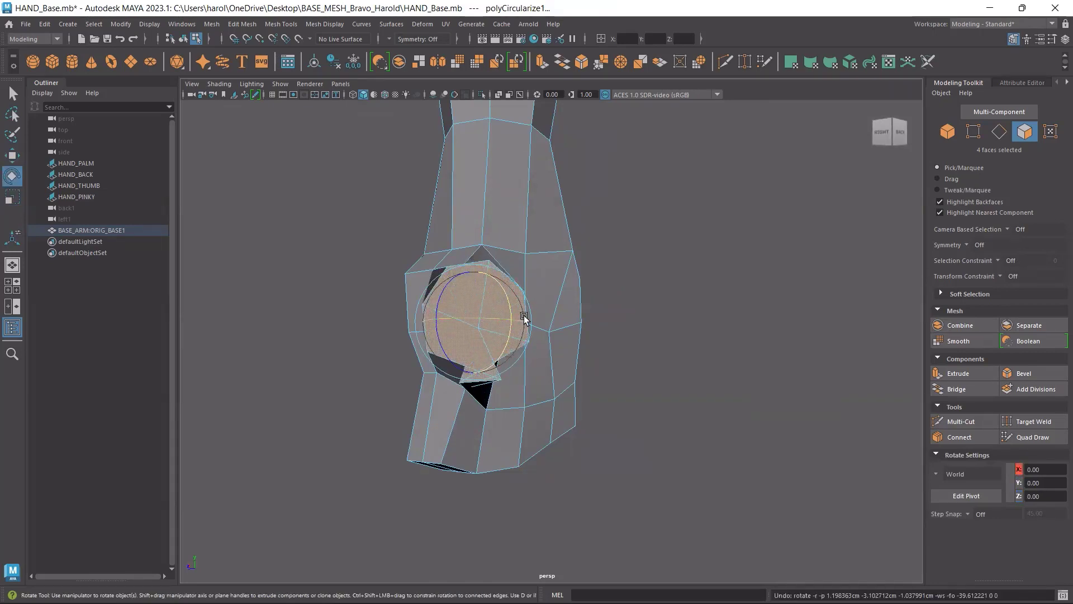
left_click(1052, 39)
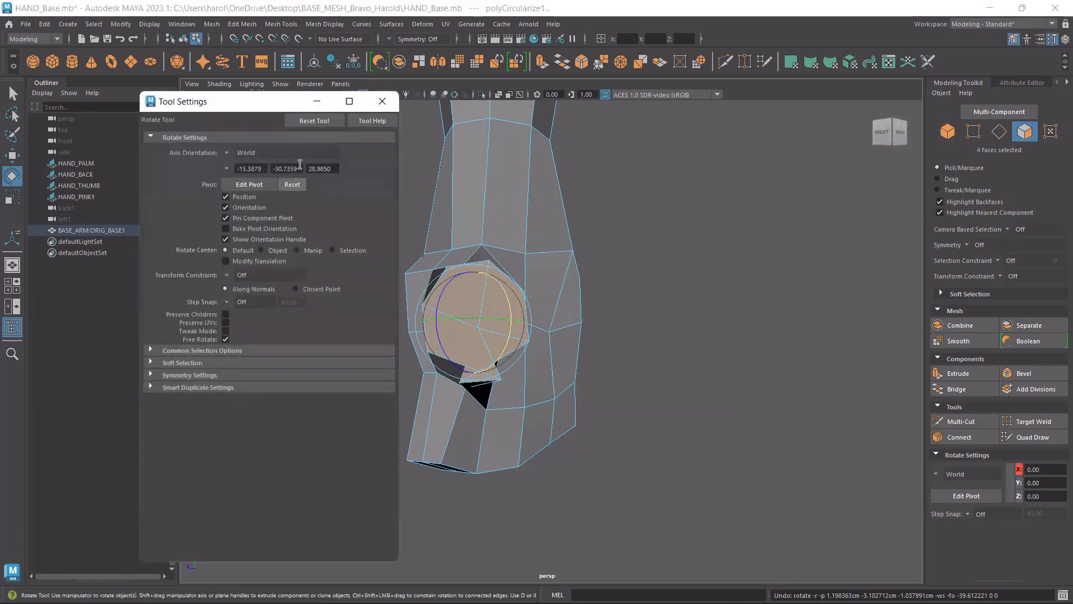
left_click(315, 121)
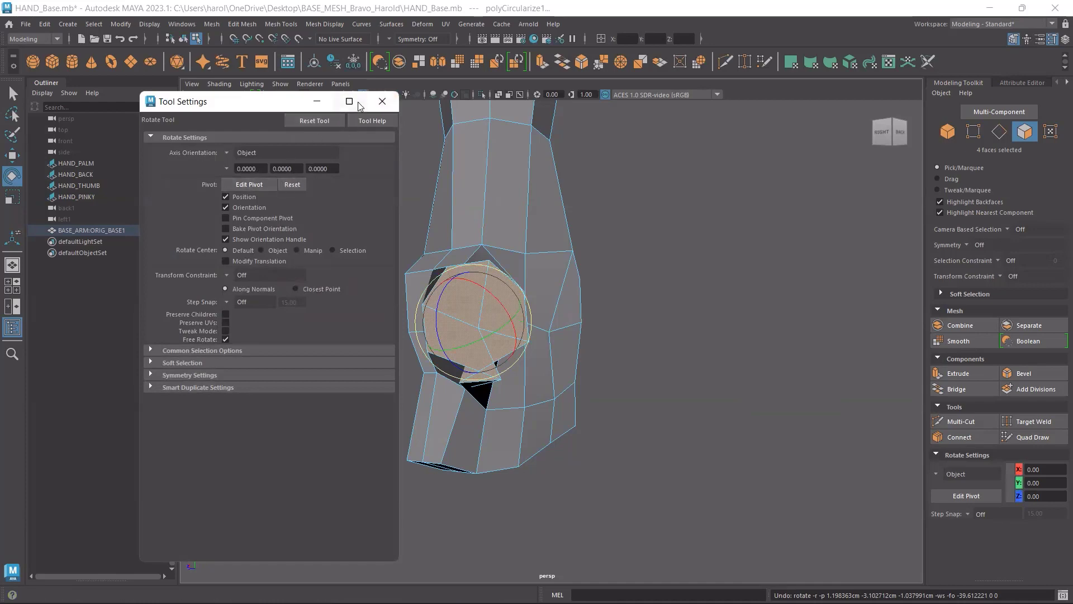
left_click(383, 101)
Reposition the stray vertices along the lower edge of the thumb faces to open up their rounded outline.
mouse_move(505, 359)
left_mouse_down("alt")
mouse_move(505, 383)
mouse_move(479, 395)
mouse_move(591, 371)
mouse_move(575, 384)
mouse_move(568, 359)
mouse_move(539, 363)
mouse_move(438, 303)
mouse_move(434, 328)
mouse_move(486, 335)
mouse_move(495, 357)
left_mouse_up("alt")
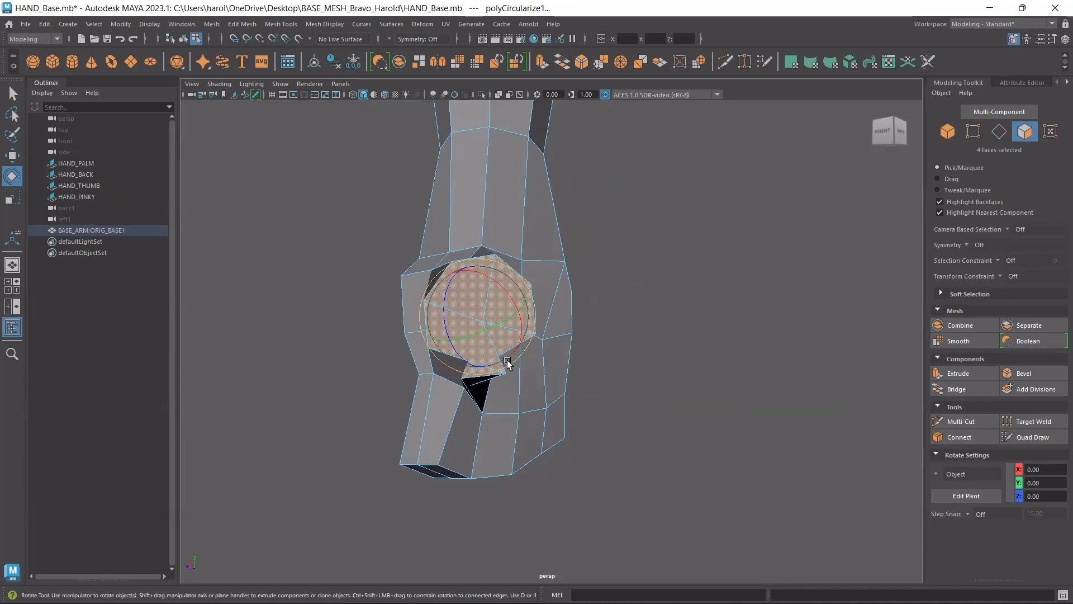
left_click(973, 132)
left_click(515, 380)
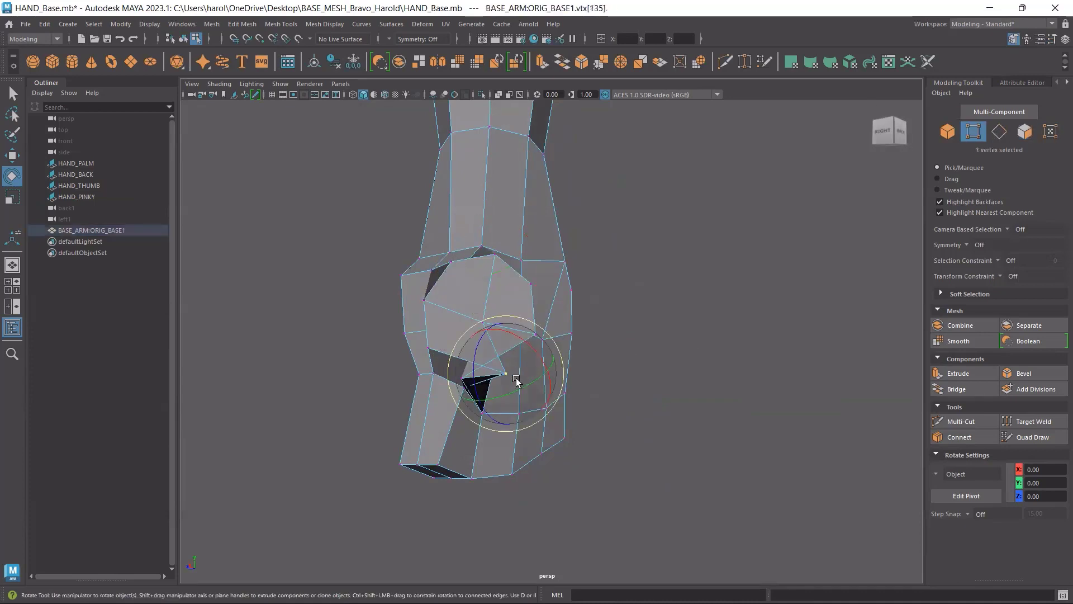
key("w")
left_click_drag(470, 332, 557, 361)
left_click(466, 379)
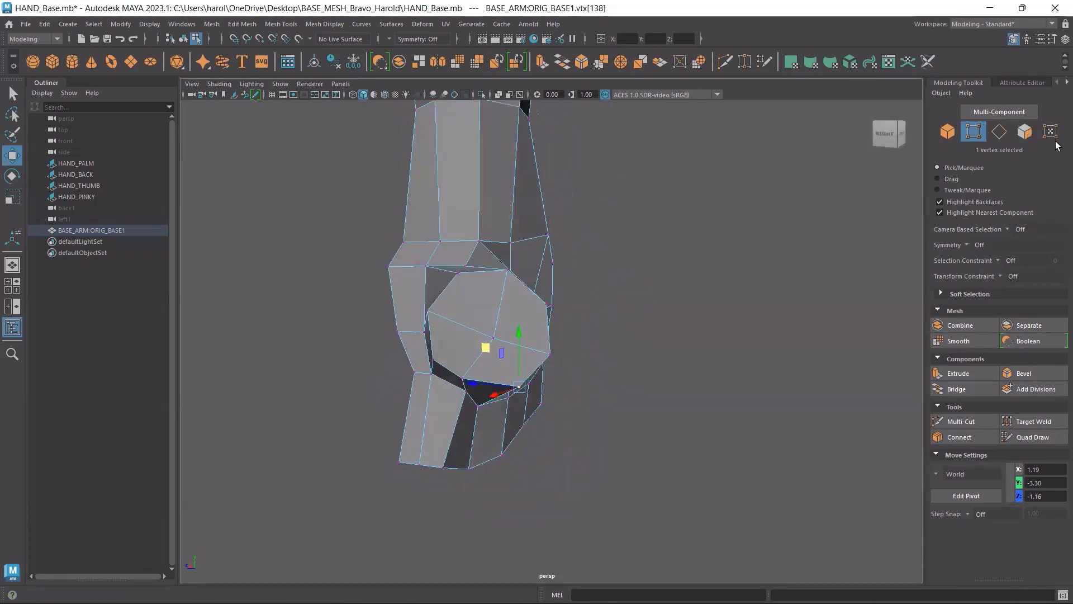
Circularize the four thumb faces again and scale them down in the YZ plane.
left_click(1027, 134)
right_click_drag(487, 324, 495, 416, "shift")
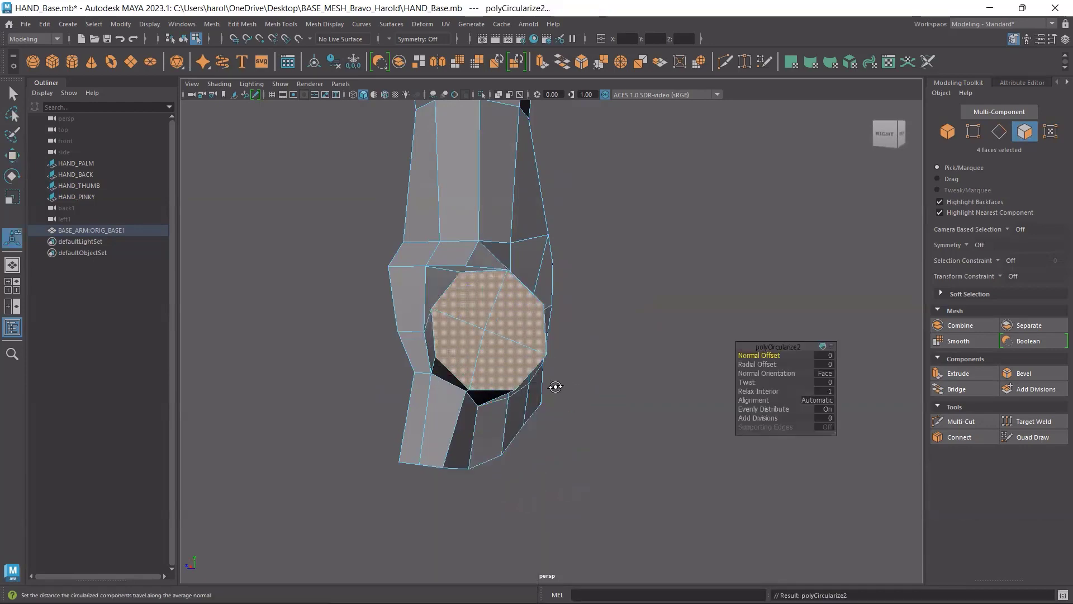
left_click_drag(551, 384, 606, 394, "alt")
key("r")
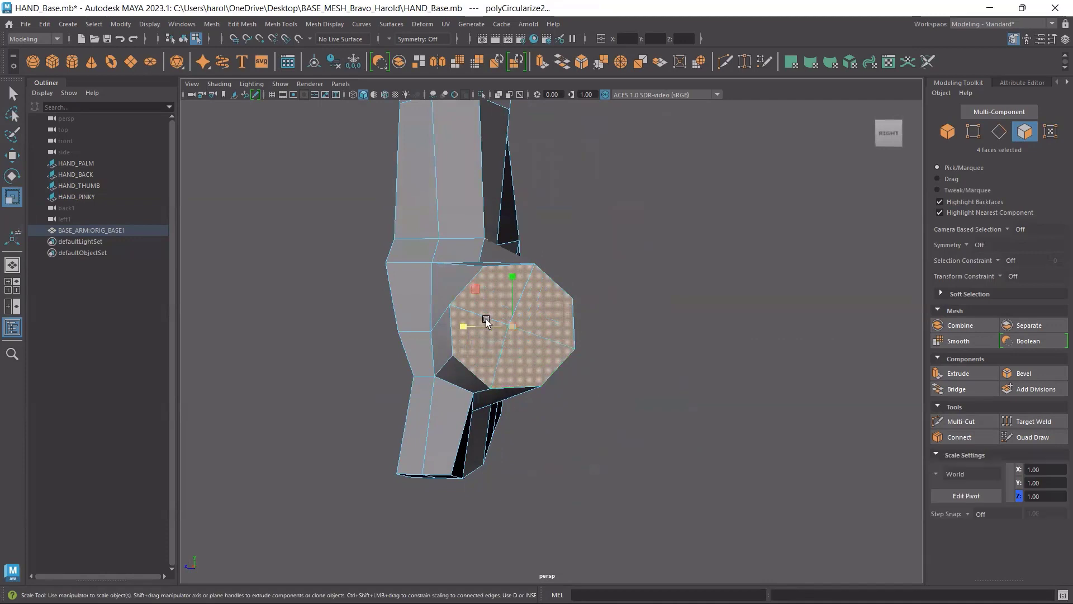
left_click_drag(479, 294, 492, 344)
Check the thumb faces in the four-view layout, then switch the perspective panel to the left1 orthographic view and maximize it.
key("space")
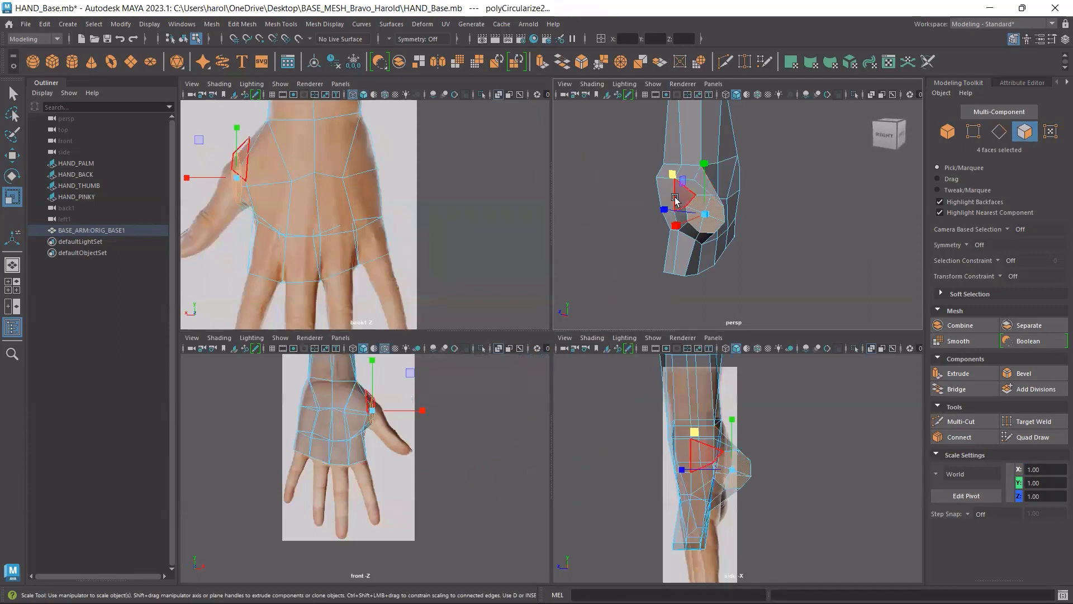
left_click(714, 85)
mouse_move(746, 118)
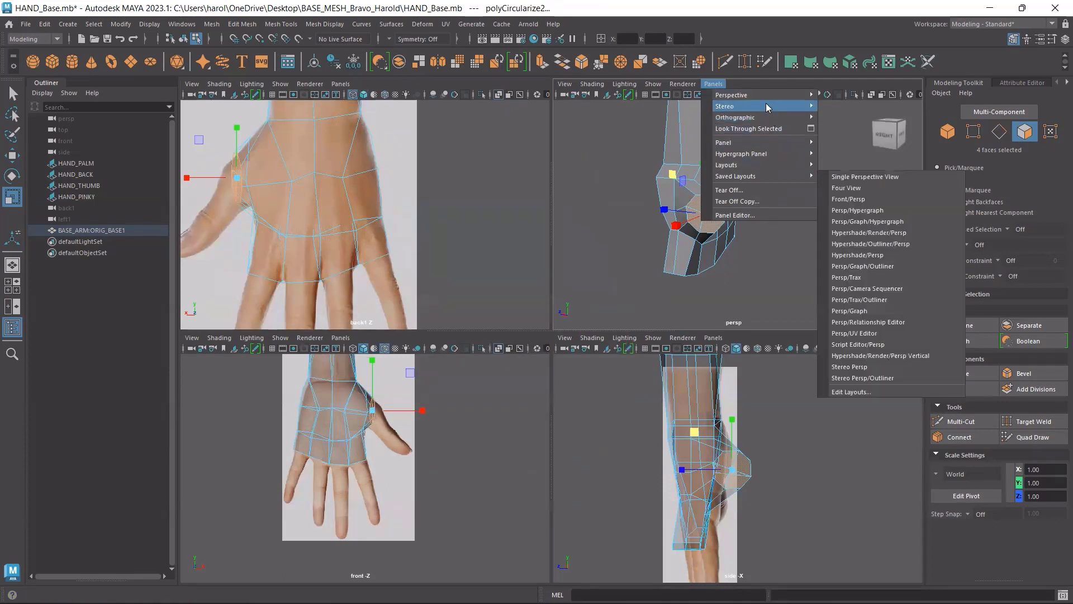
mouse_move(763, 97)
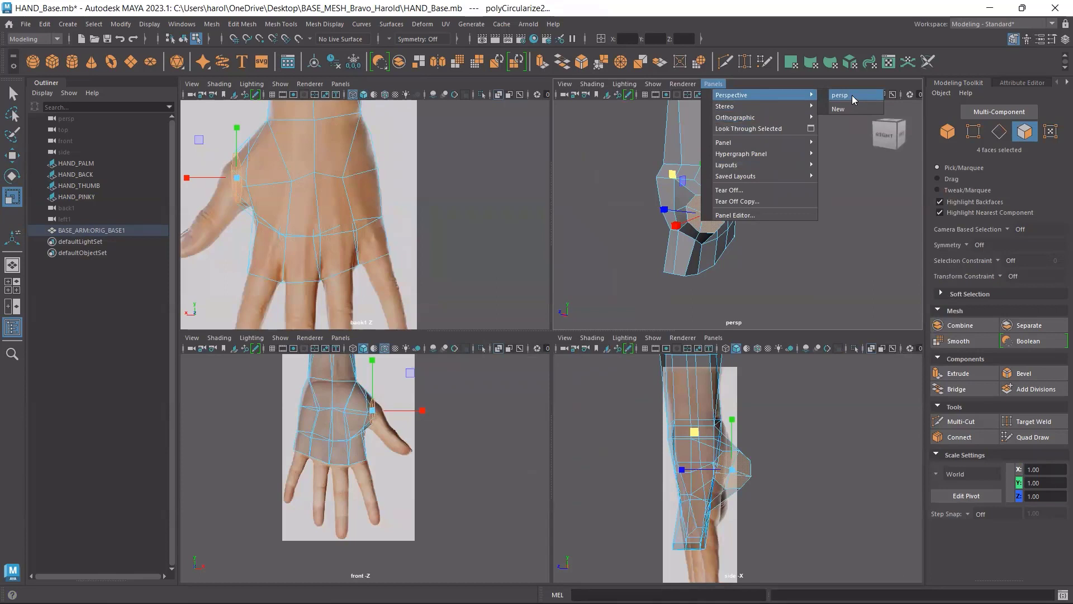
left_click(852, 96)
left_click_drag(746, 224, 749, 232, "alt")
key("space")
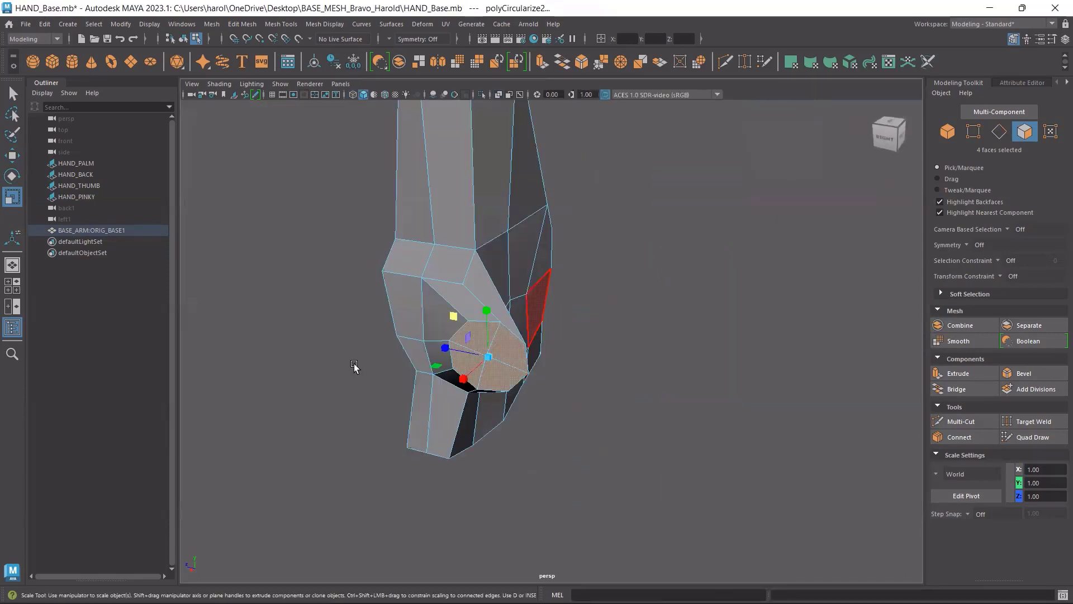
left_click(344, 84)
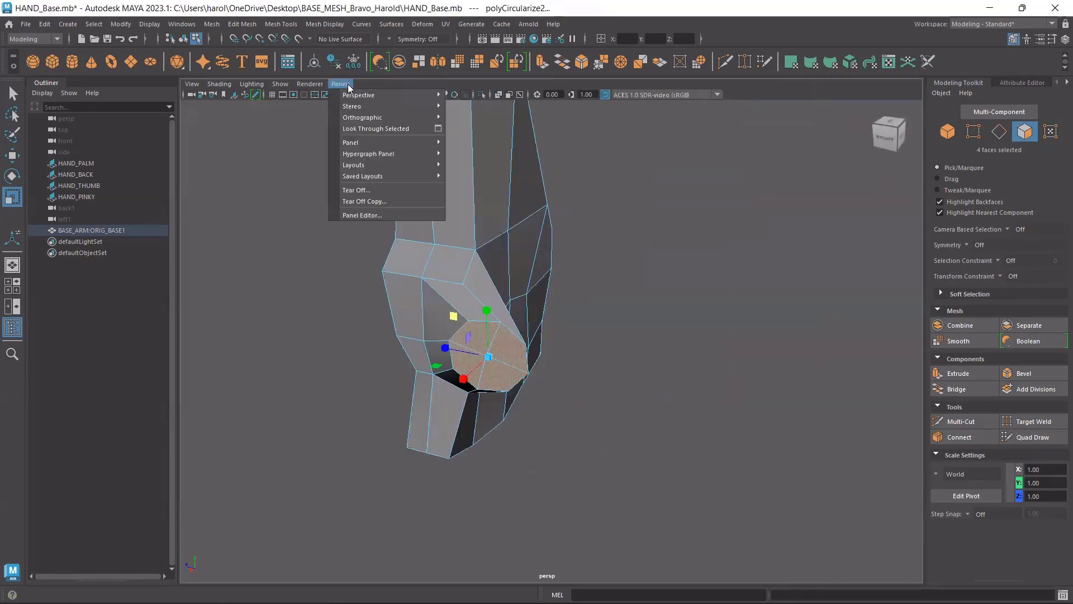
mouse_move(362, 117)
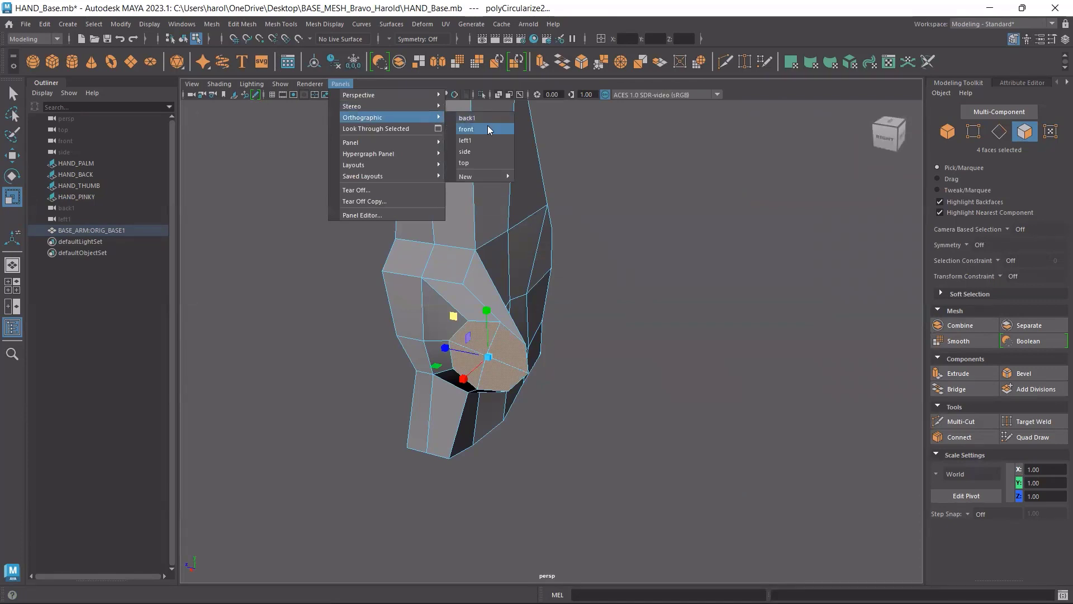
left_click(504, 140)
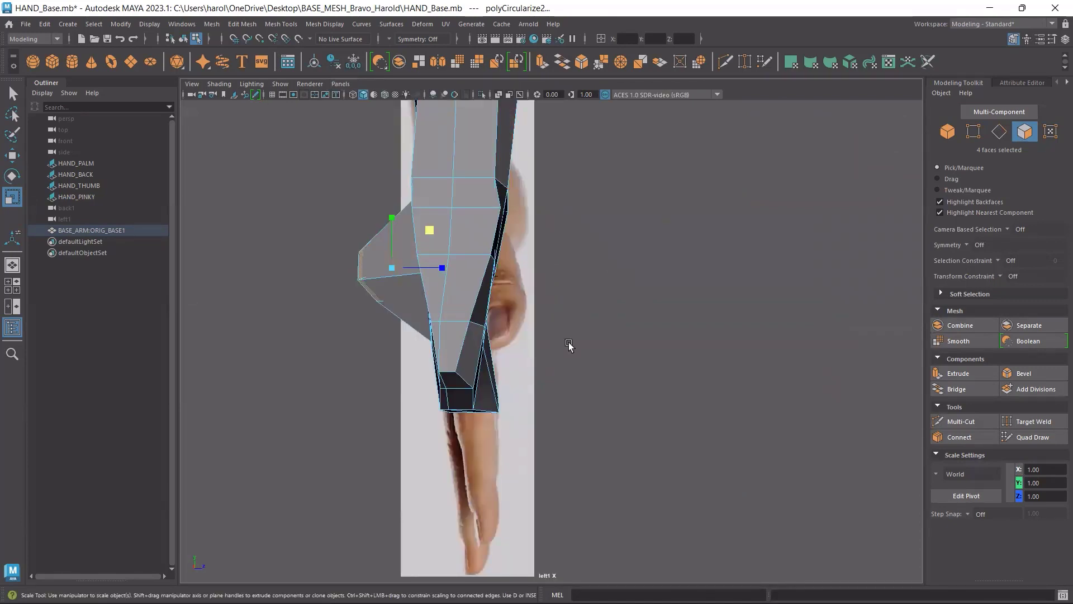
key("space")
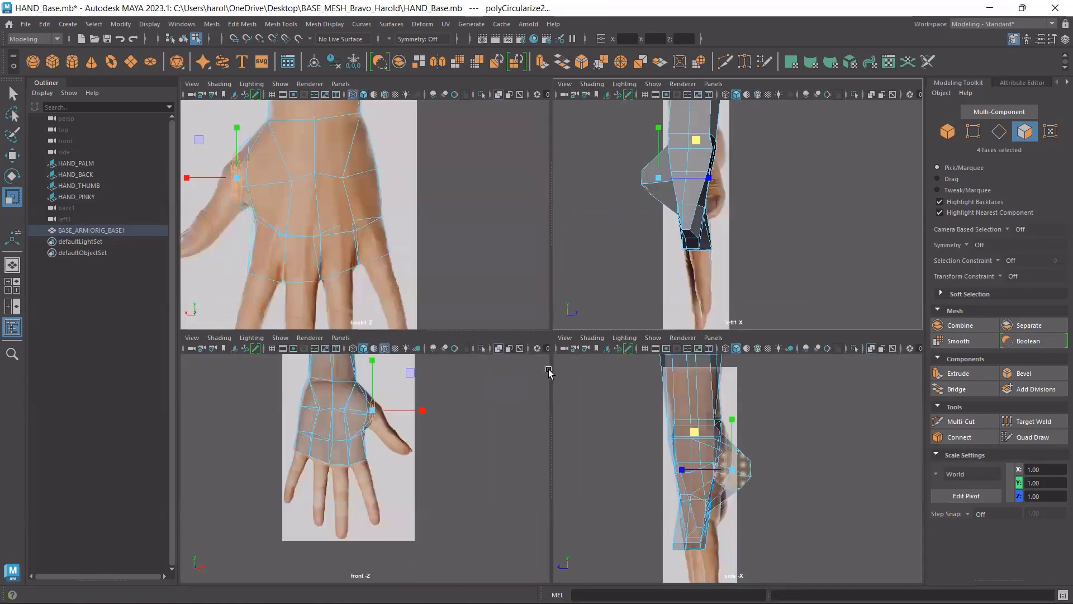
key("space")
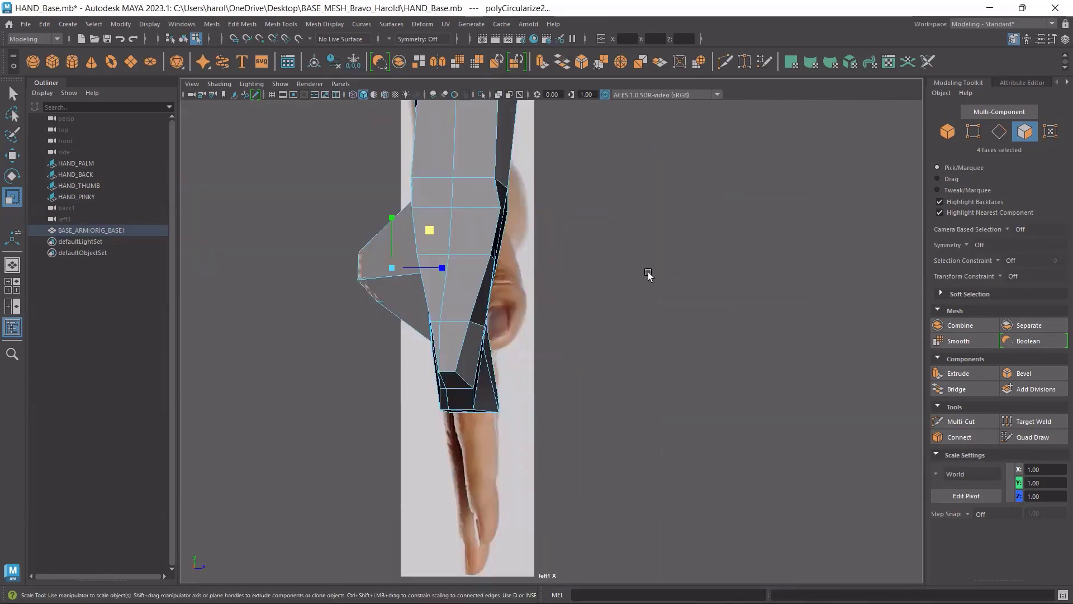
Try to move the four thumb faces along Z toward the reference thumb, compare in the side view, then undo the move.
key("w")
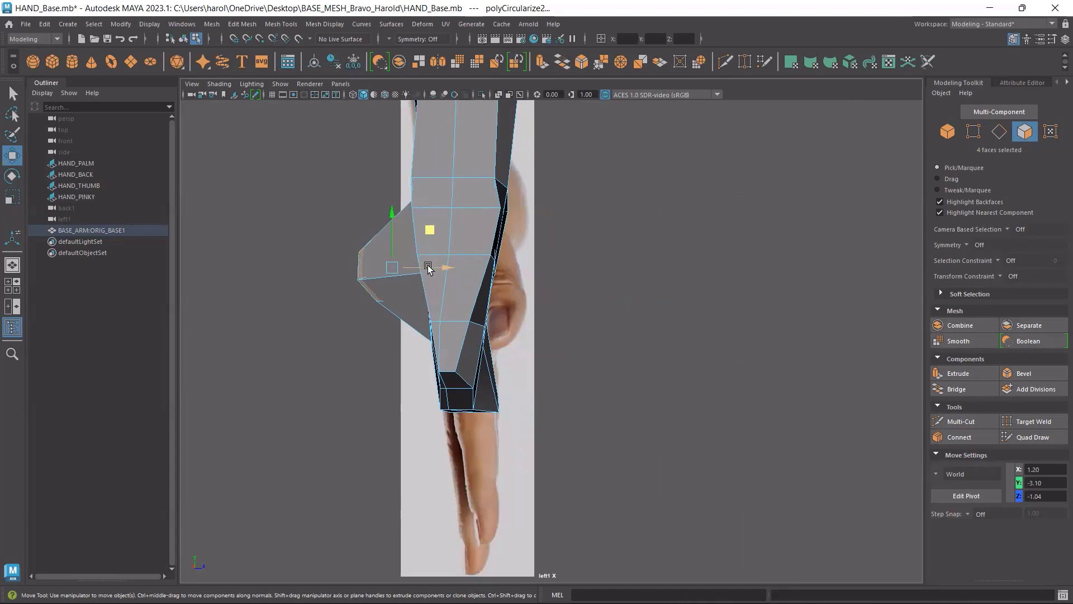
left_click_drag(442, 268, 563, 267)
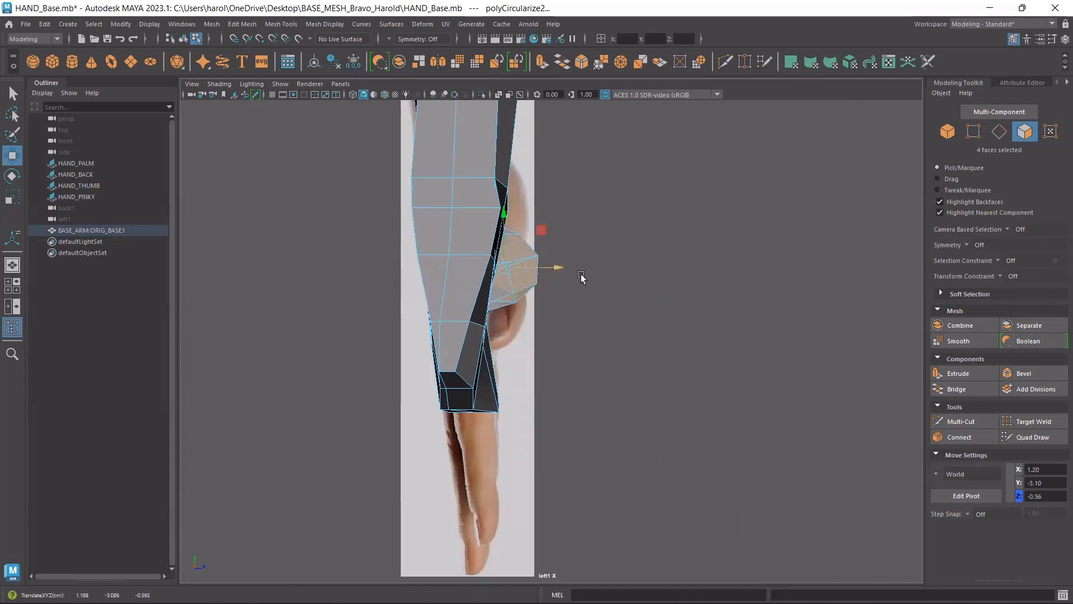
key("space")
key("space")
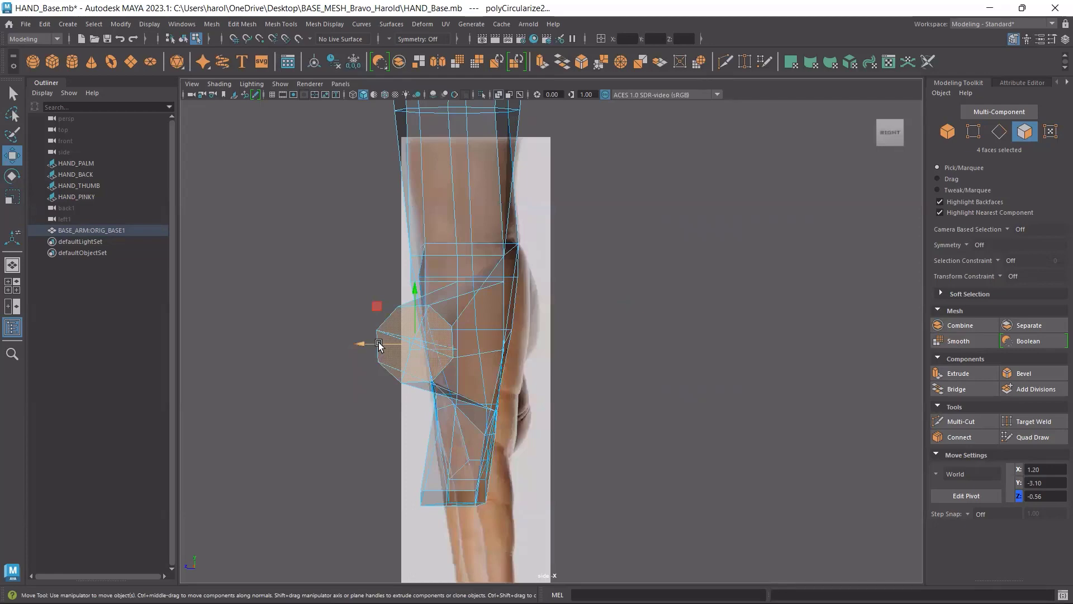
key("space")
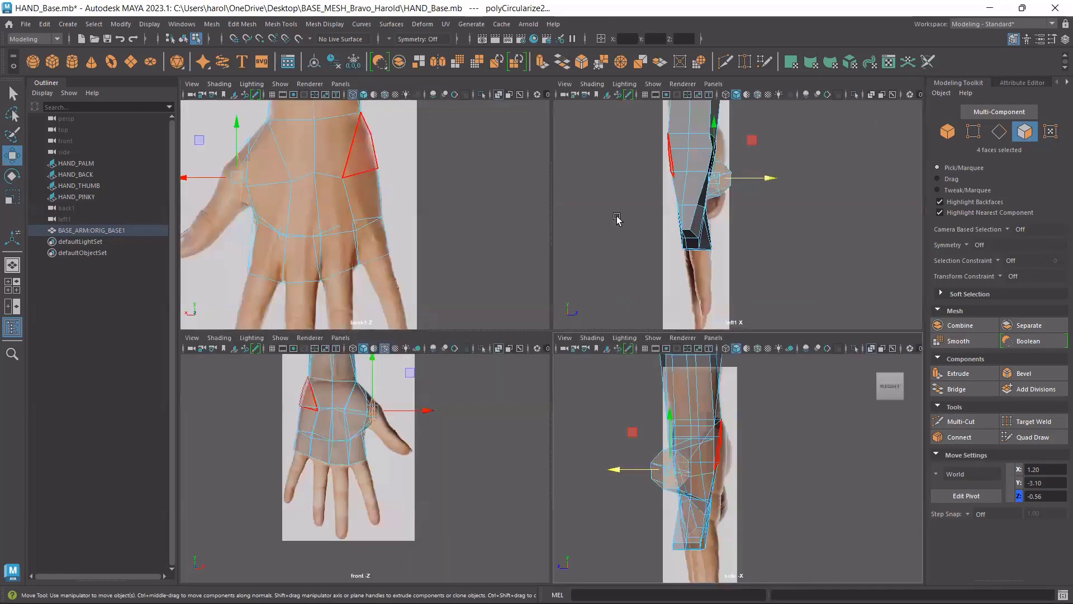
key("space")
key("ctrl+z")
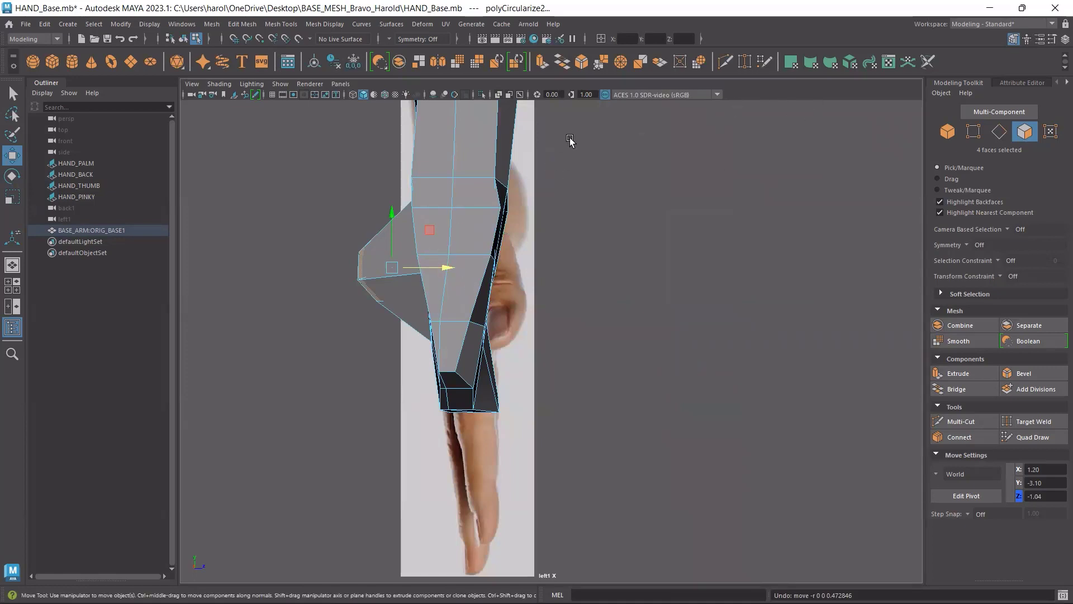
Mirror the HAND_THUMB reference image by setting its Scale X to -0.265.
left_click(89, 185)
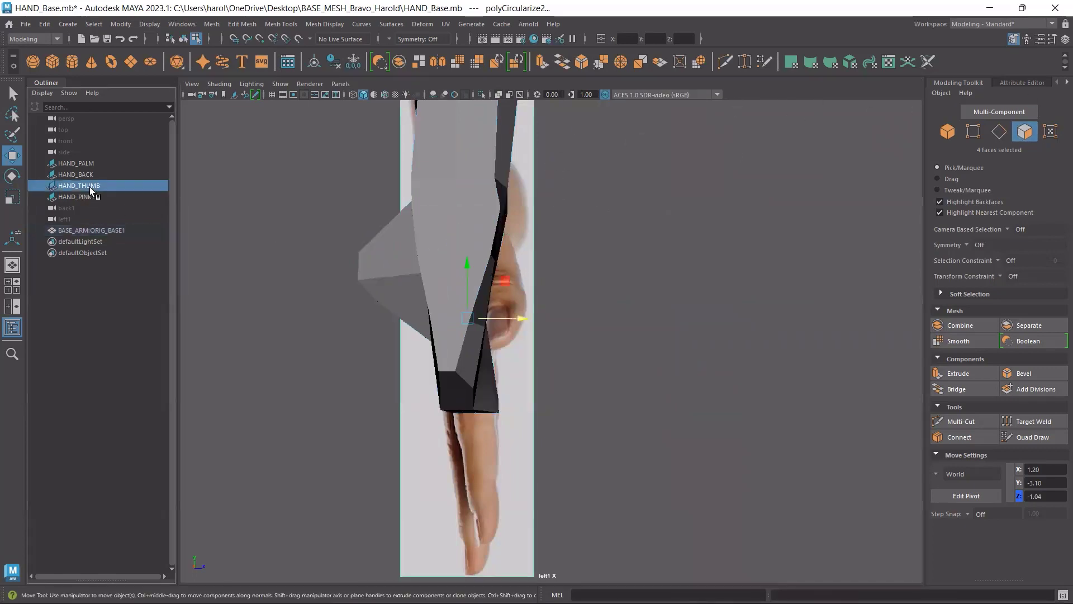
left_click(1065, 39)
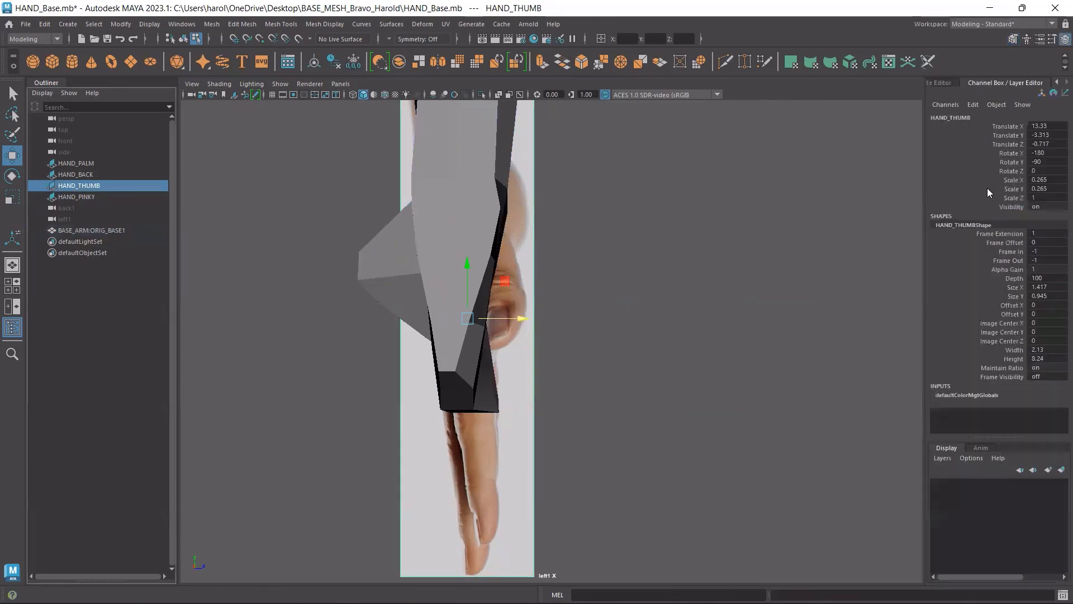
double_click(1055, 180)
type("-")
key("Return")
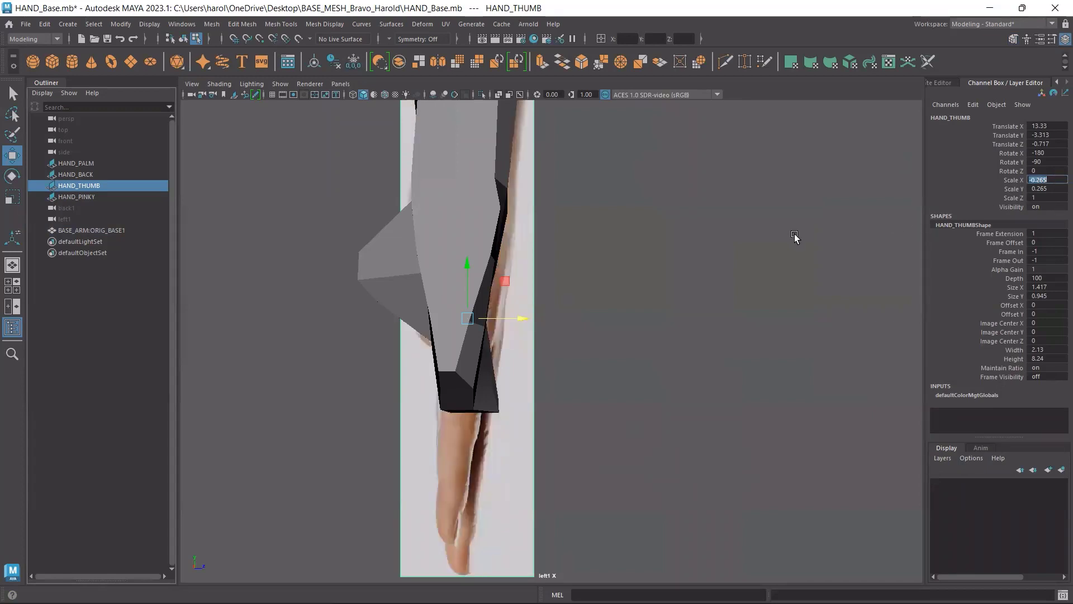
Turn on X-ray display in the left1 view, try nudging the HAND_THUMB image along Z, and undo the nudge.
key("alt+x")
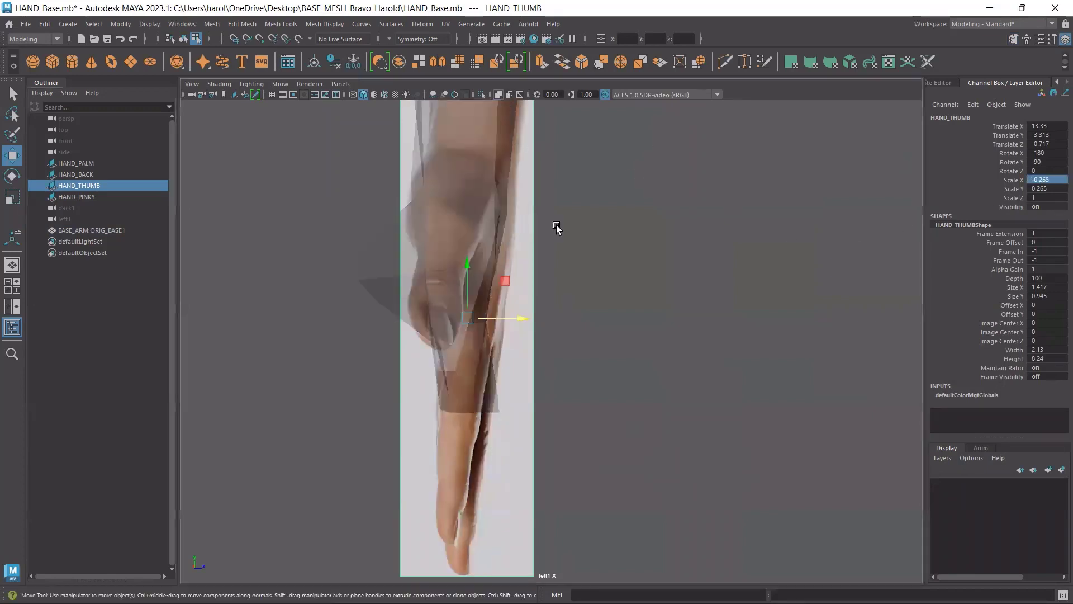
left_click(382, 96)
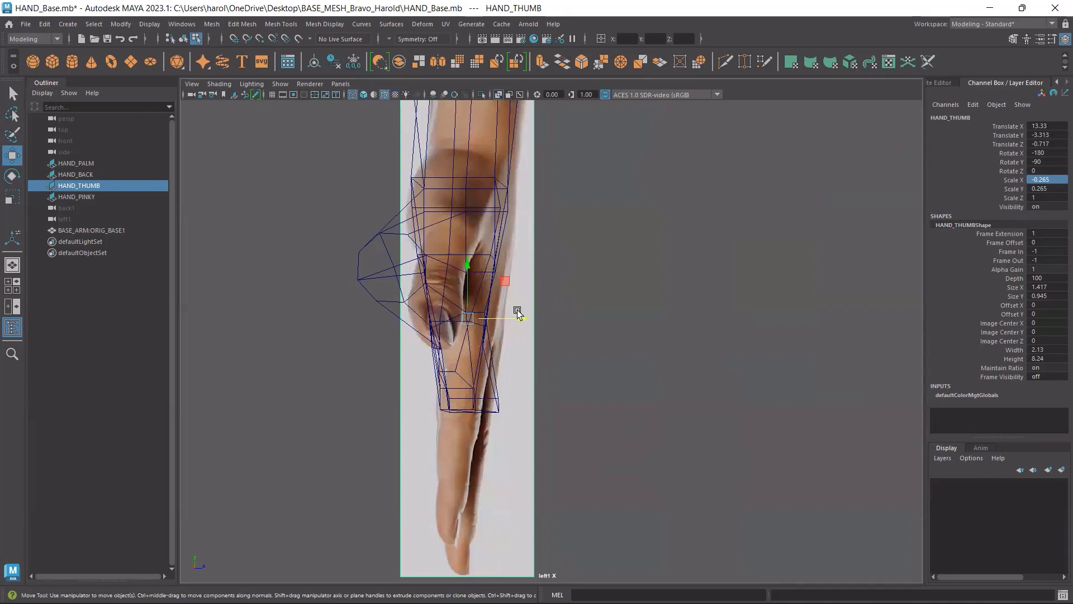
left_click(363, 94)
left_click_drag(515, 323, 525, 317)
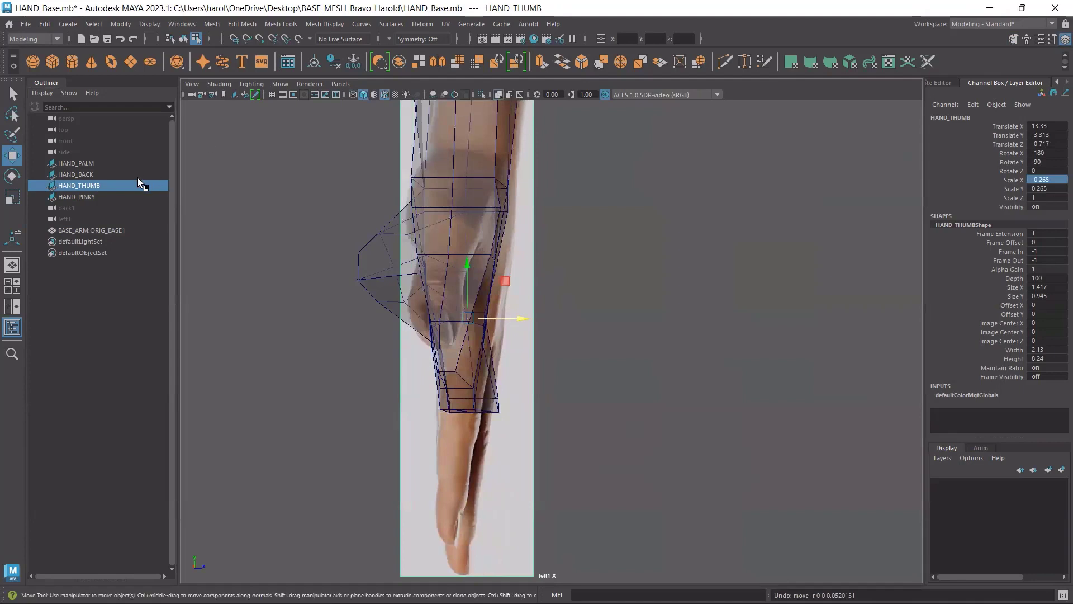
Return to face editing on the BASE_ARM:ORIG_BASE1 mesh with its four thumb faces selected.
left_click(71, 230)
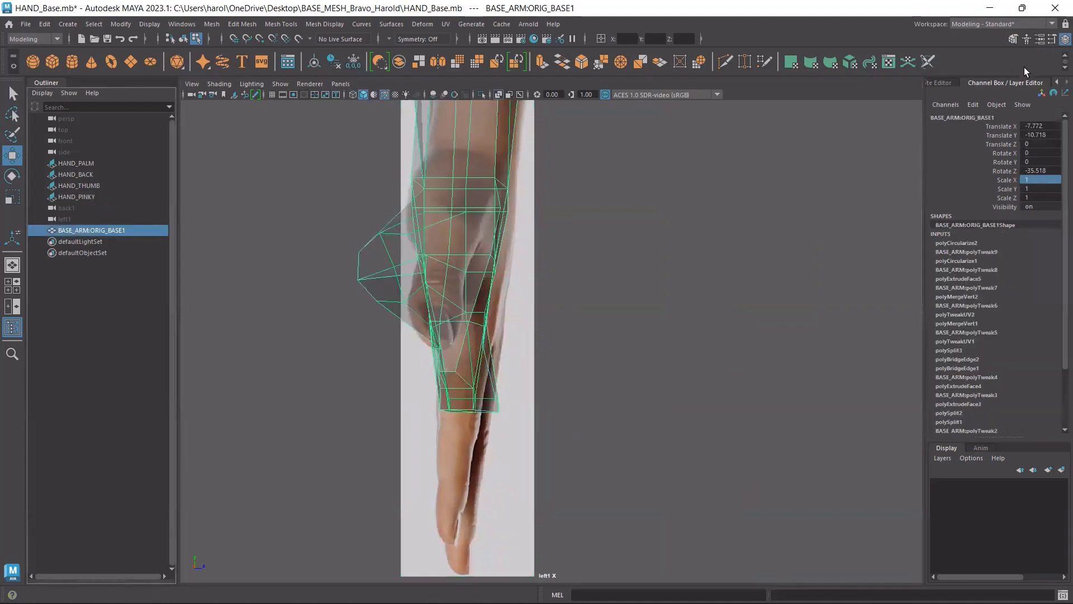
left_click(1013, 39)
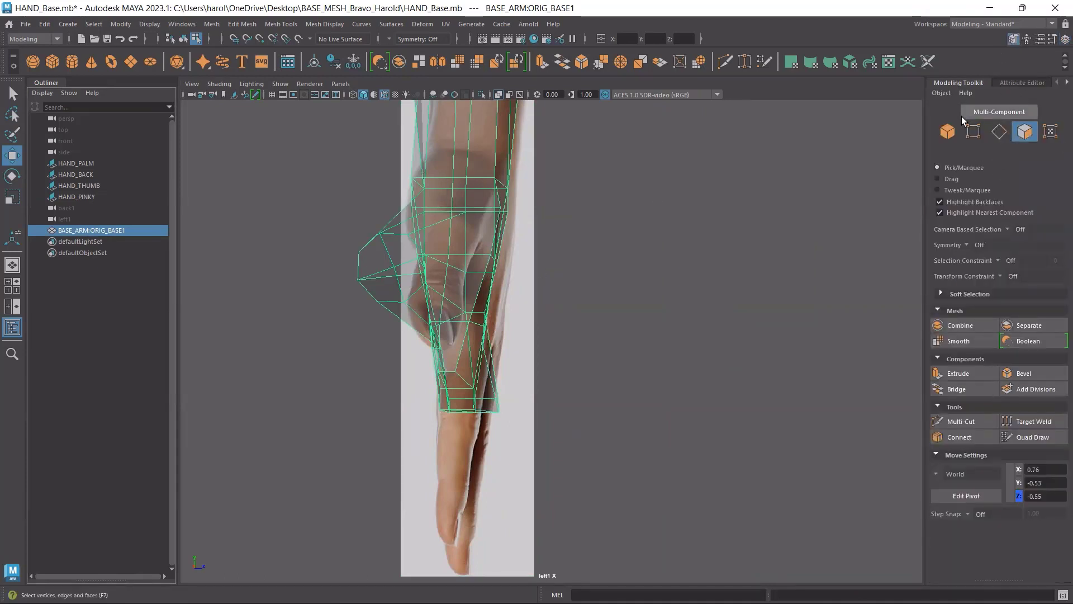
left_click(1024, 132)
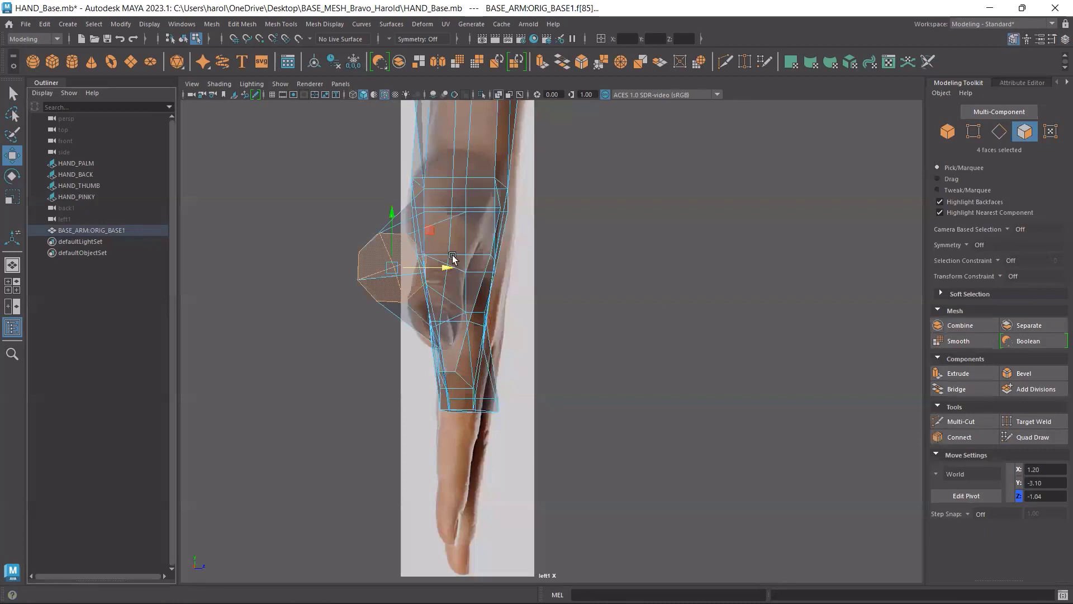
Move the four thumb faces onto the reference thumb in the side view, to Y -2.94 and Z -0.80.
left_click_drag(441, 269, 491, 257)
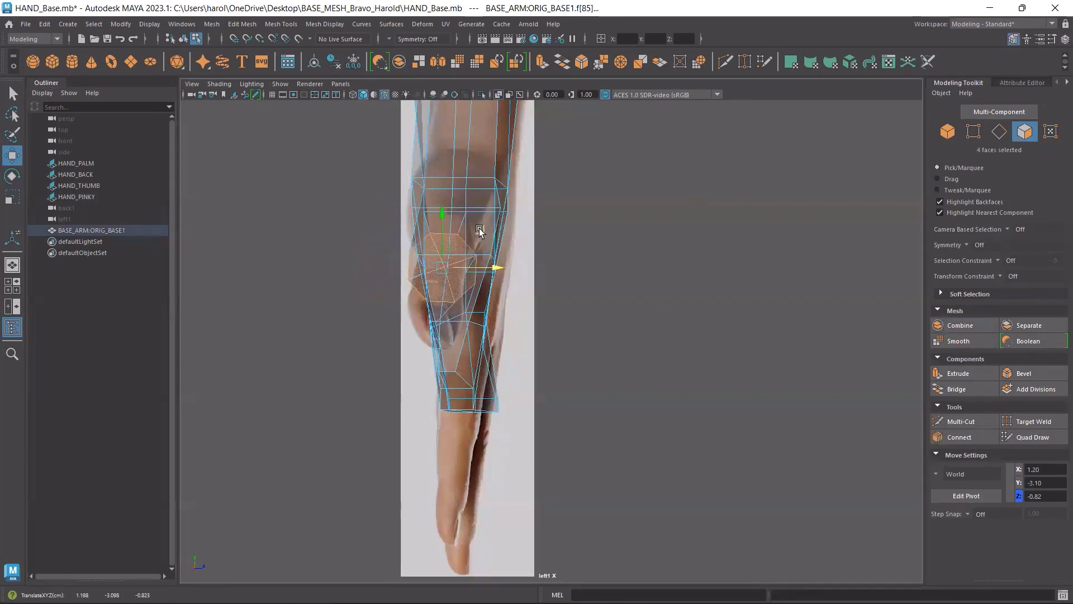
middle_click_drag(478, 228, 484, 192)
key("space")
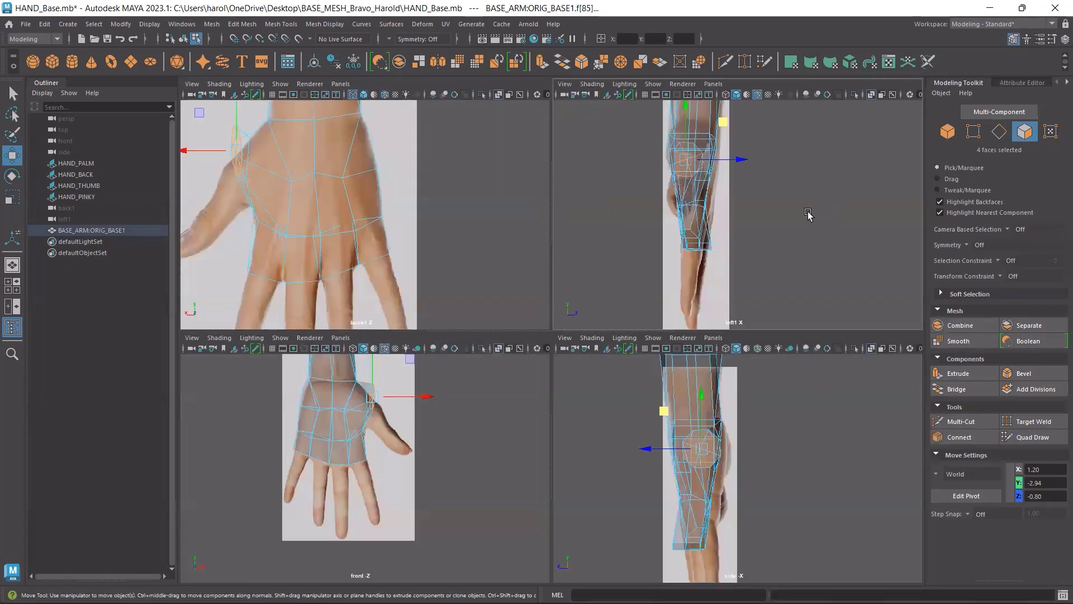
key("space")
key("space")
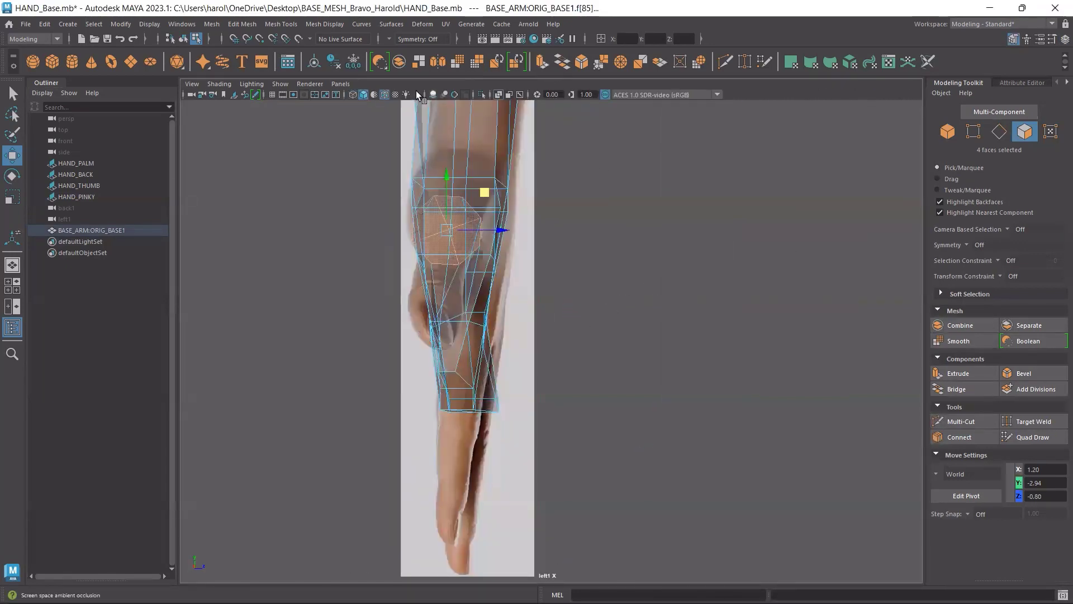
Switch the left1 viewport to the persp camera, check the thumb faces from an angle, and return to the front view.
left_click(332, 83)
mouse_move(346, 98)
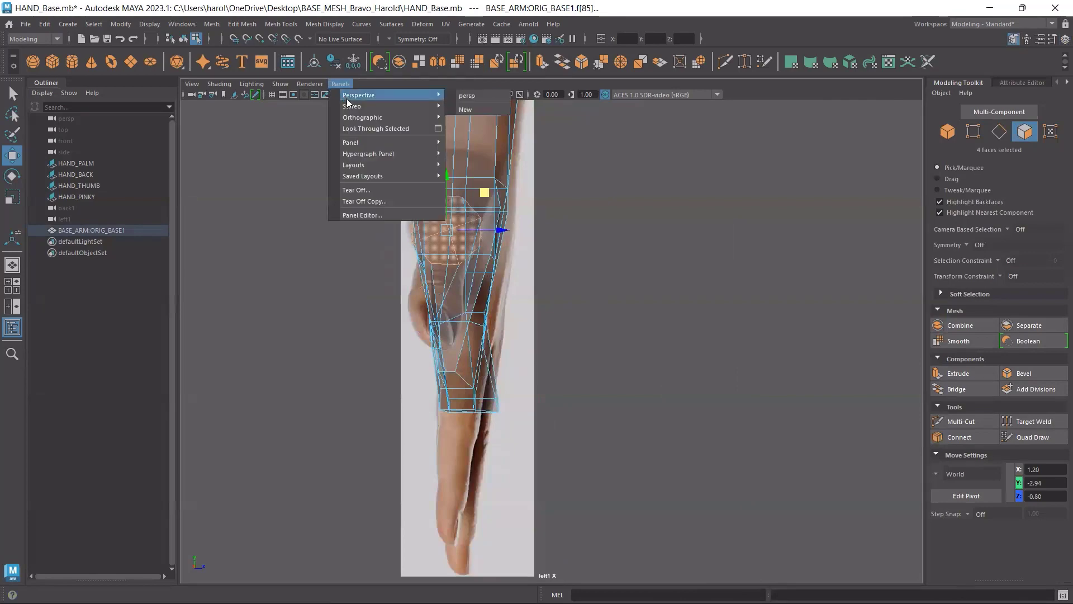
left_click(458, 93)
left_click_drag(553, 238, 724, 221, "alt")
key("space")
key("space")
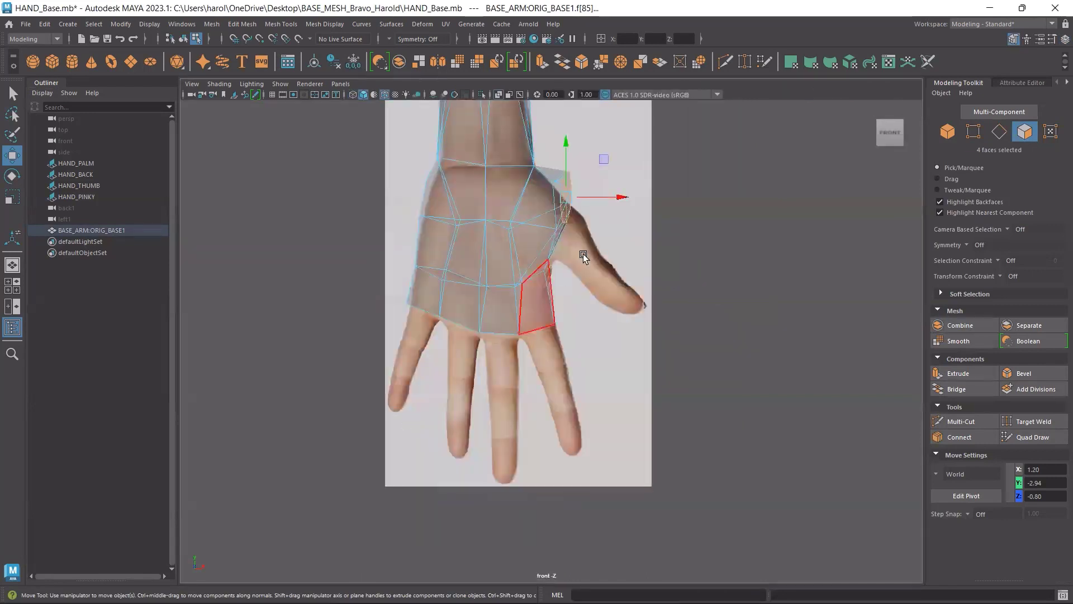
Move the four thumb faces in the front view to the reference thumb's base, at X 1.24 and Y -3.20.
left_click_drag(565, 150, 609, 209)
key("e")
key("w")
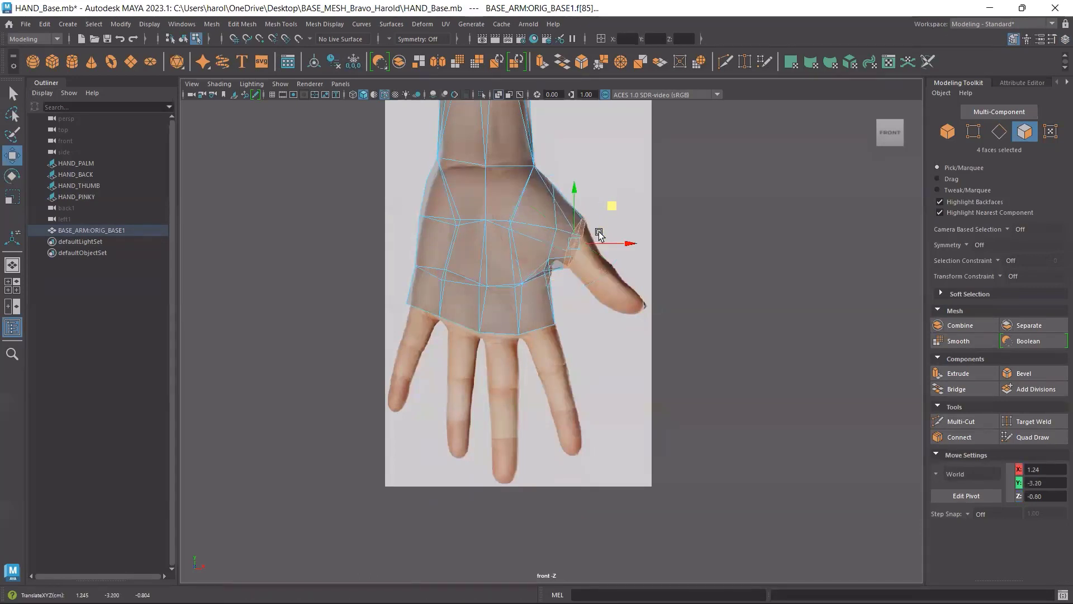
key("space")
key("space")
left_click_drag(747, 292, 630, 299, "alt")
key("space")
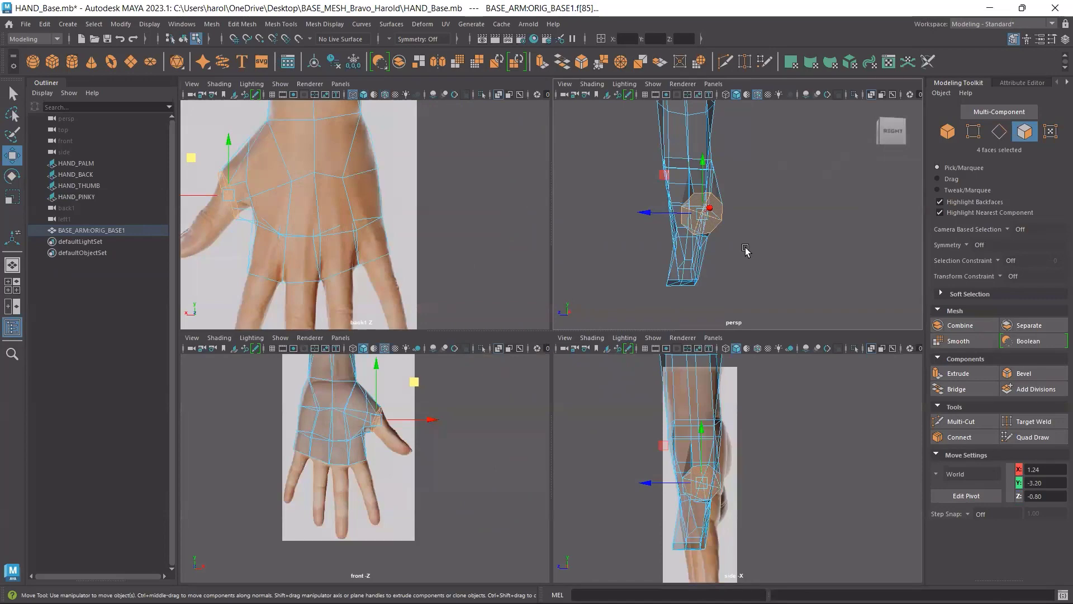
key("space")
Rotate the four thumb faces in the front view so they lie square across the reference thumb.
scroll(601, 242, "up", 2)
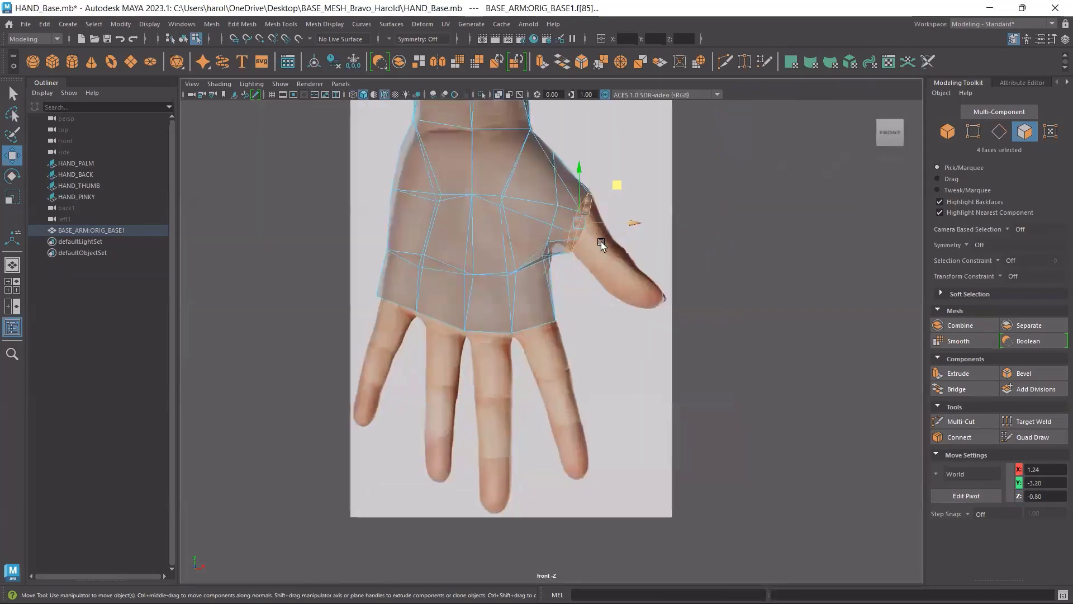
key("e")
left_click_drag(594, 232, 624, 202)
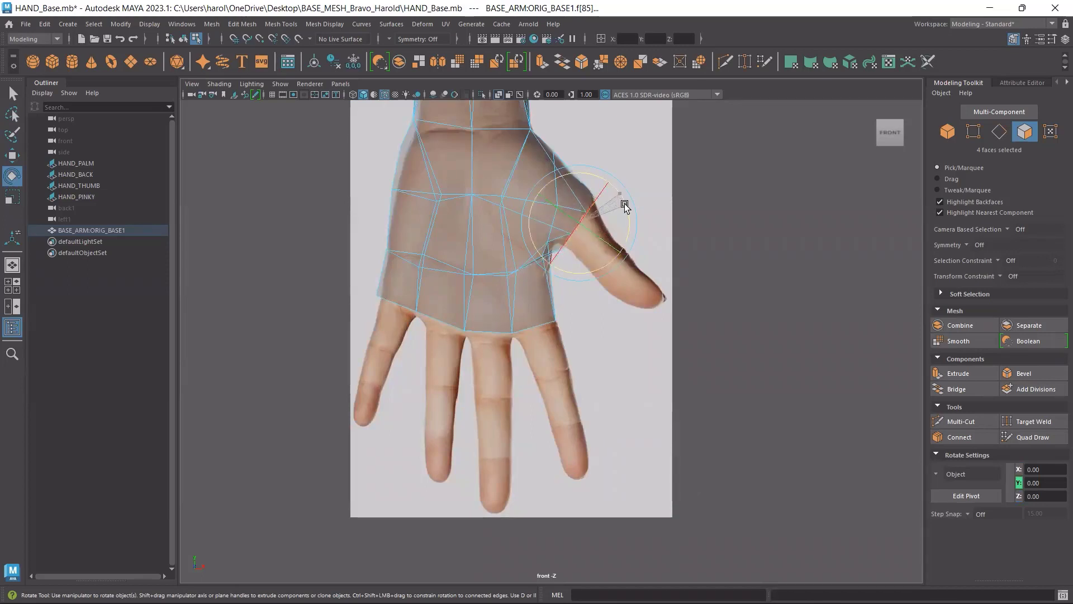
key("w")
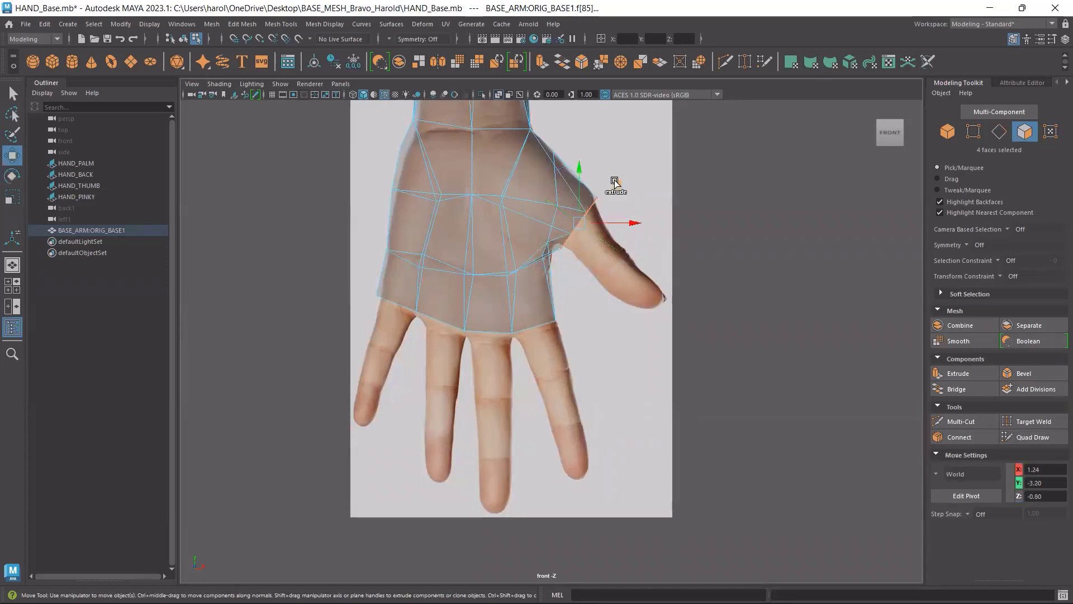
Extrude the four faces repeatedly along the reference thumb up to its tip, fitting each section to the outline.
middle_click_drag(614, 183, 646, 229, "shift")
key("r")
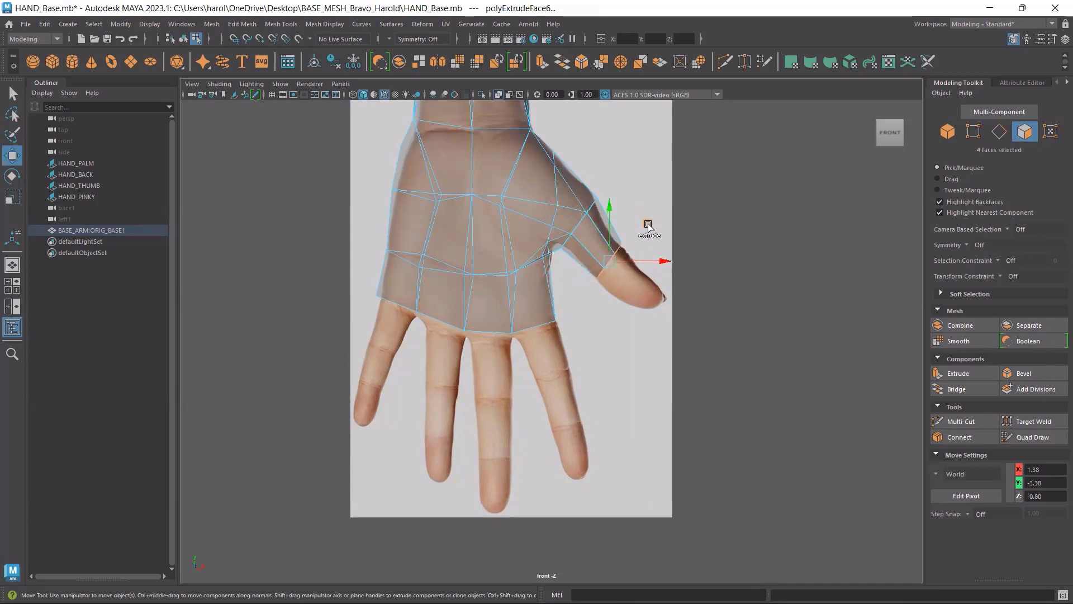
left_click_drag(647, 225, 700, 261, "shift")
key("r")
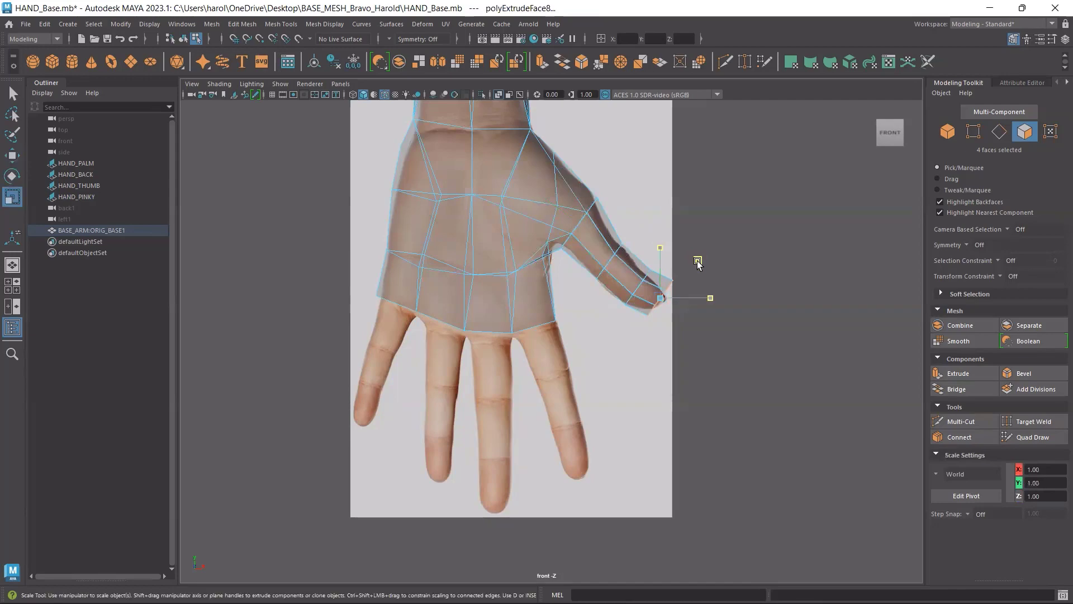
Scale the thumb tip faces down along Z in the perspective view to taper the tip.
key("space")
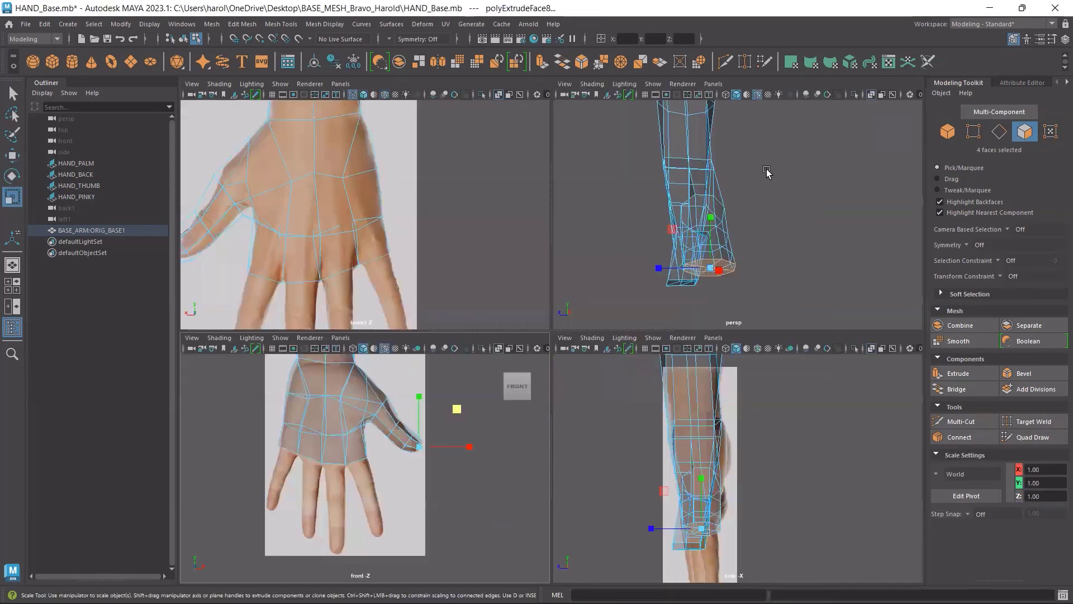
key("space")
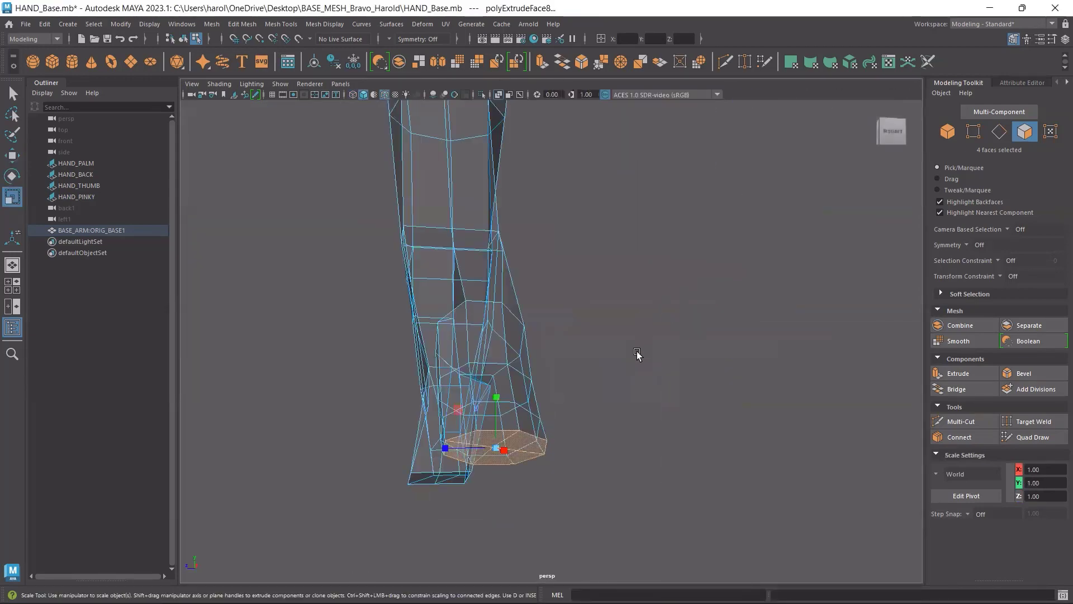
left_click_drag(637, 355, 702, 294, "alt")
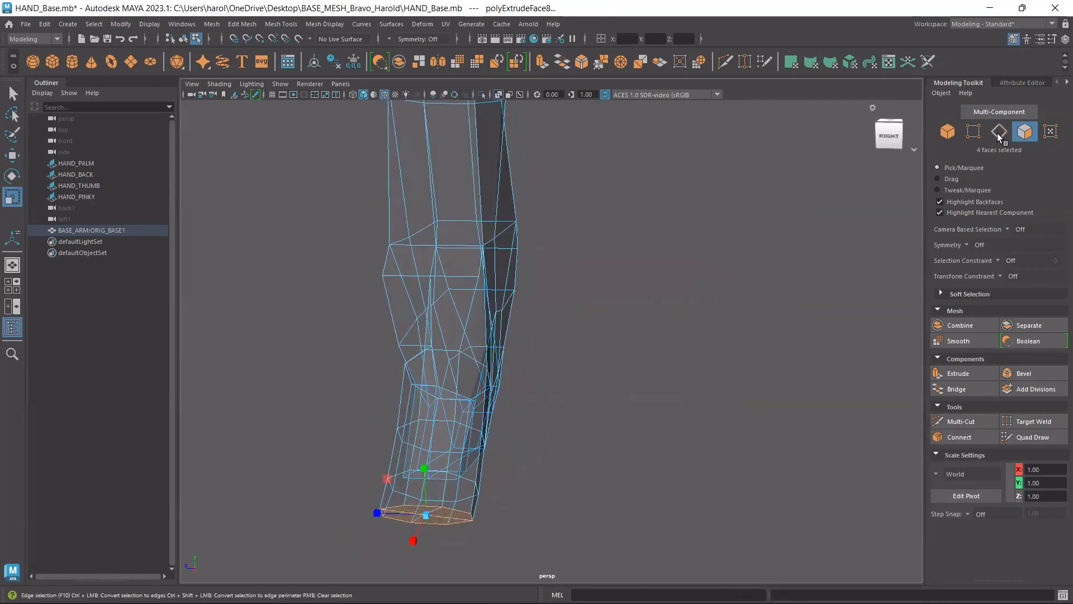
left_click_drag(558, 438, 582, 384, "alt")
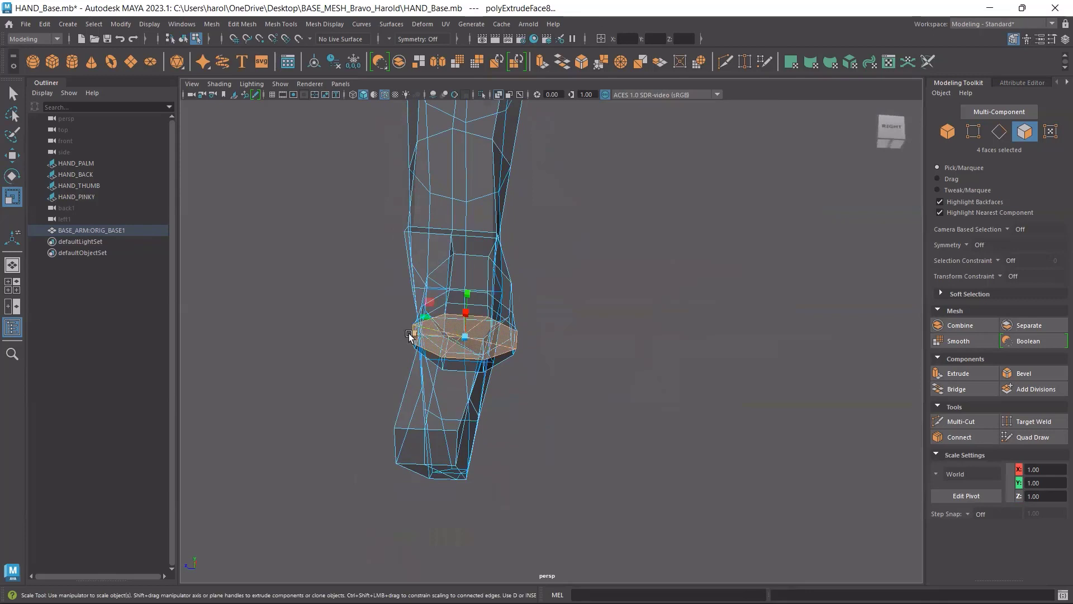
left_click_drag(412, 335, 536, 278)
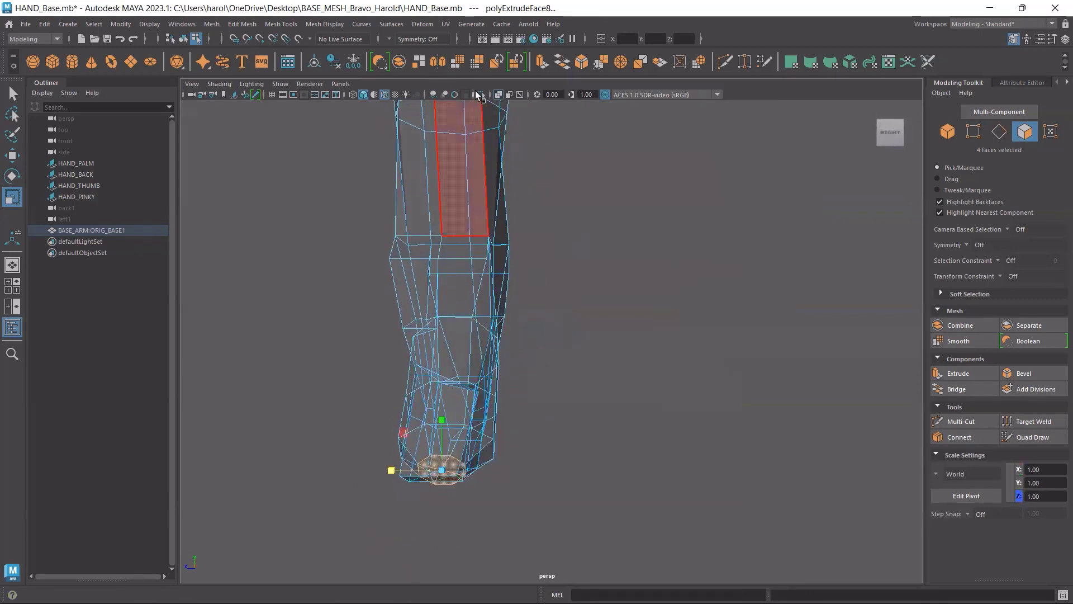
Turn off X-ray display in the perspective view and scale the thumb's middle edge loop along Z to about 0.84.
left_click(499, 95)
mouse_move(599, 297)
left_mouse_down("alt")
mouse_move(539, 285)
mouse_move(555, 292)
left_mouse_up("alt")
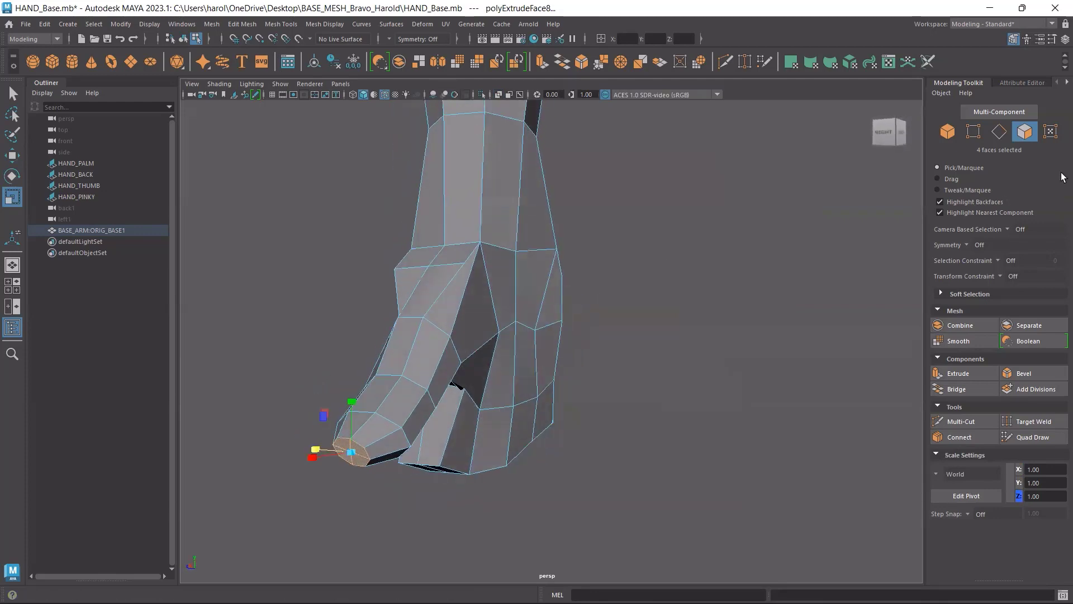
left_click(999, 133)
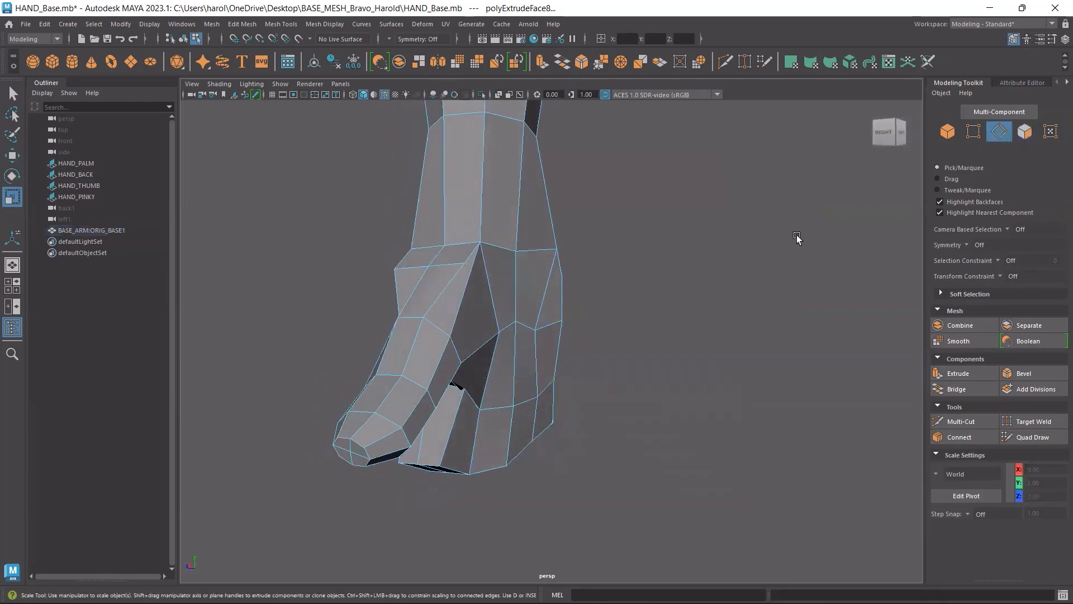
double_click(410, 380)
left_click_drag(411, 380, 501, 394, "alt")
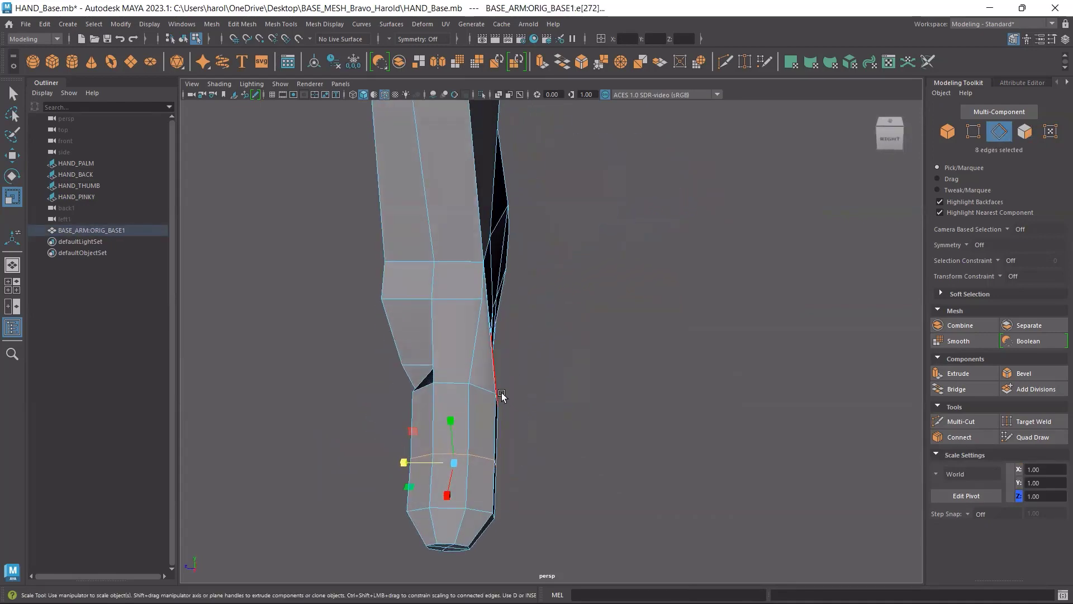
left_click_drag(404, 463, 413, 465)
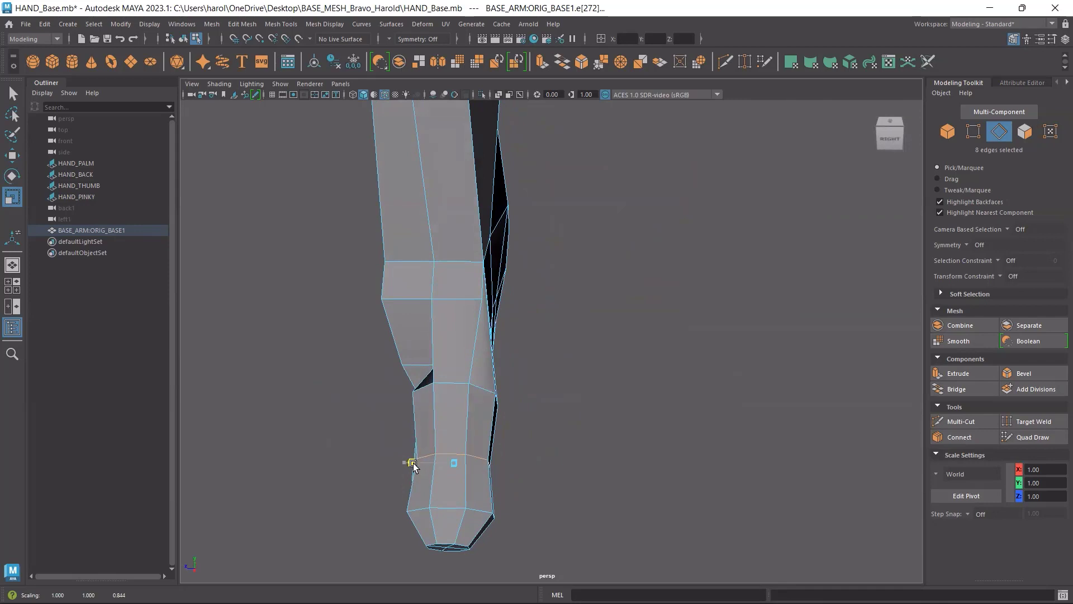
Scale the edge loop nearest the thumb tip along Z and select the edge loop at the thumb's base.
double_click(475, 509)
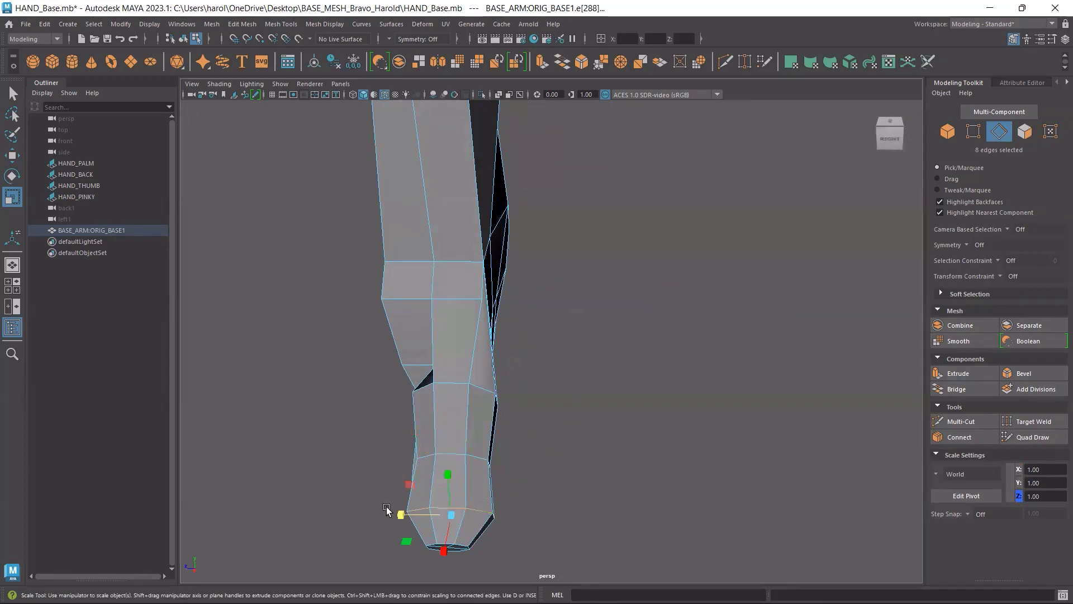
left_click_drag(397, 514, 472, 355)
left_click(532, 322)
double_click(531, 321)
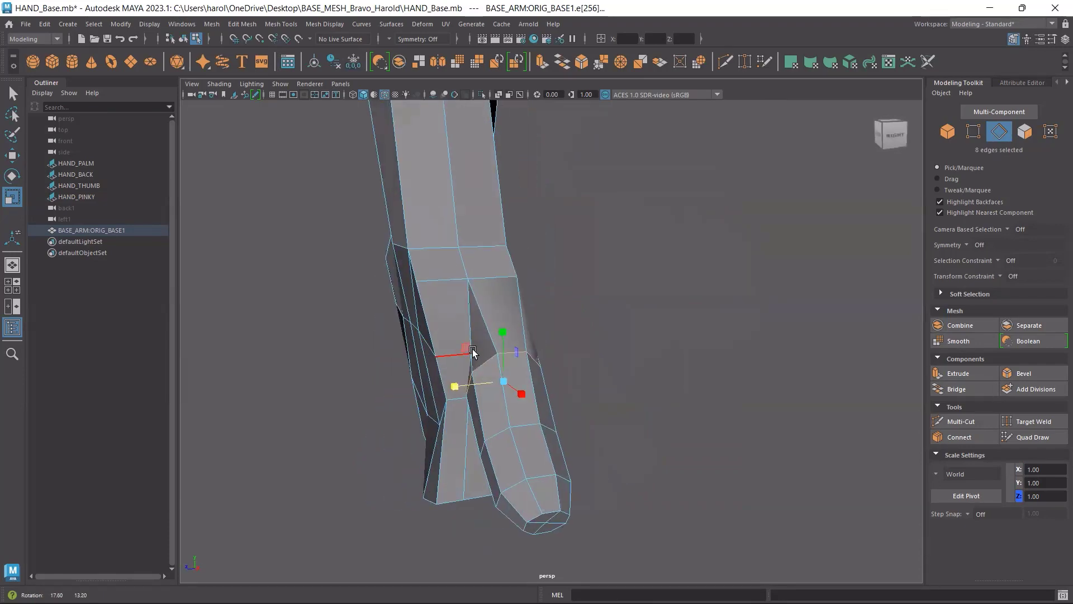
Move the palm vertex beside the thumb's base along Z to -0.66.
left_click(973, 131)
key("w")
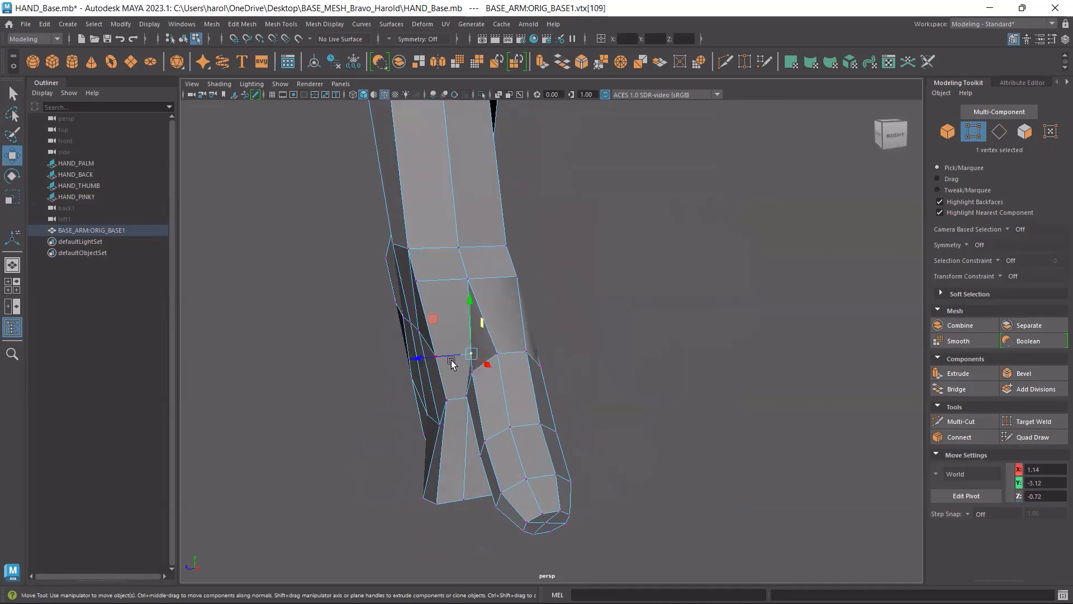
left_click_drag(435, 356, 420, 358)
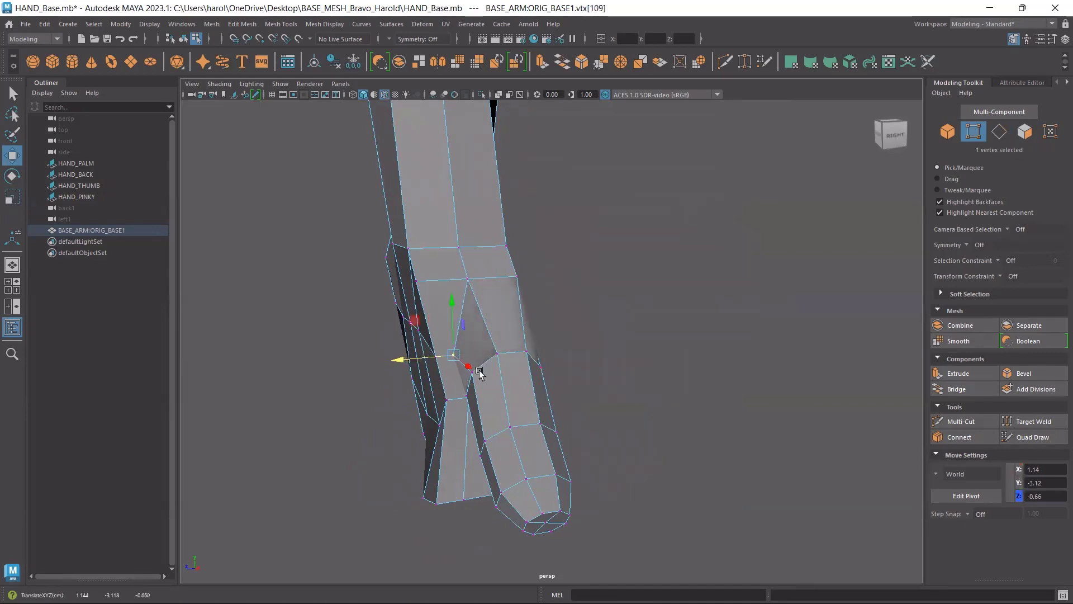
Show the smooth preview with its cage and move the three vertices between palm and thumb along X.
left_click_drag(479, 373, 670, 439, "alt")
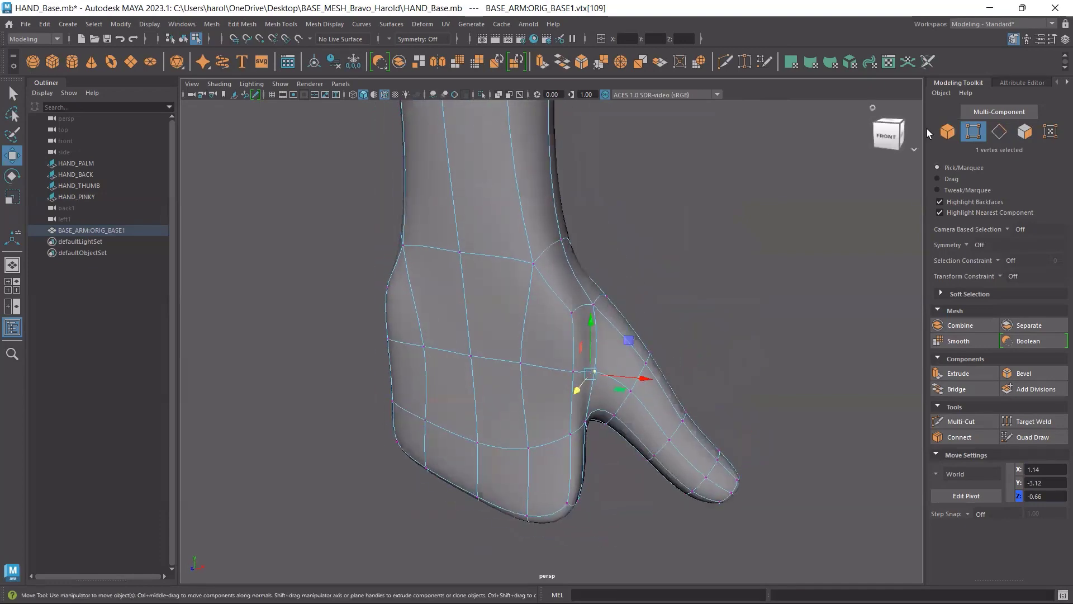
key("2")
left_click(573, 312)
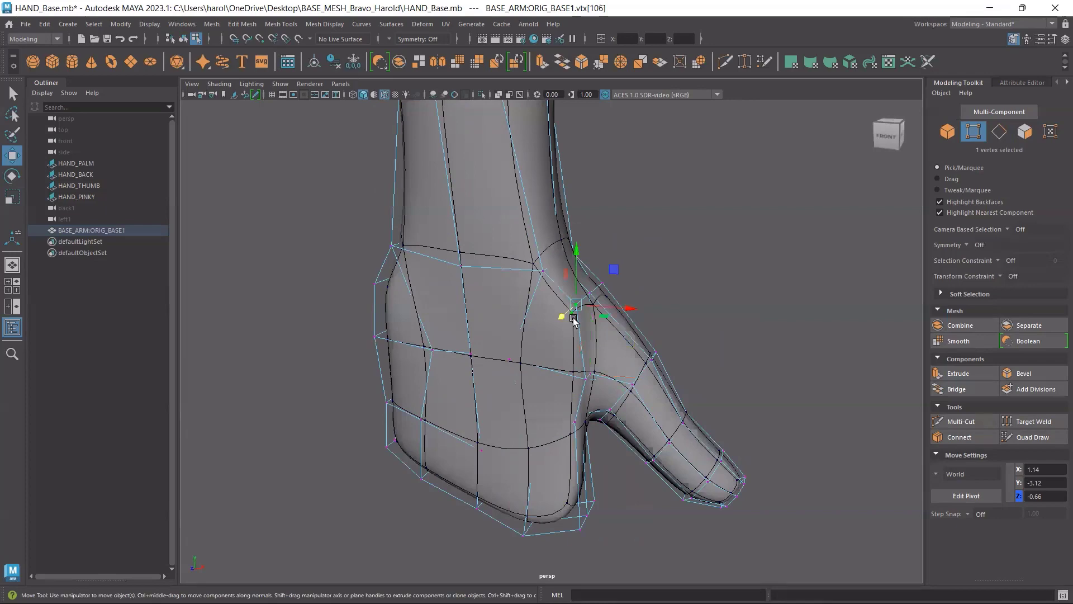
left_click(587, 380, "shift")
left_click(579, 425, "shift")
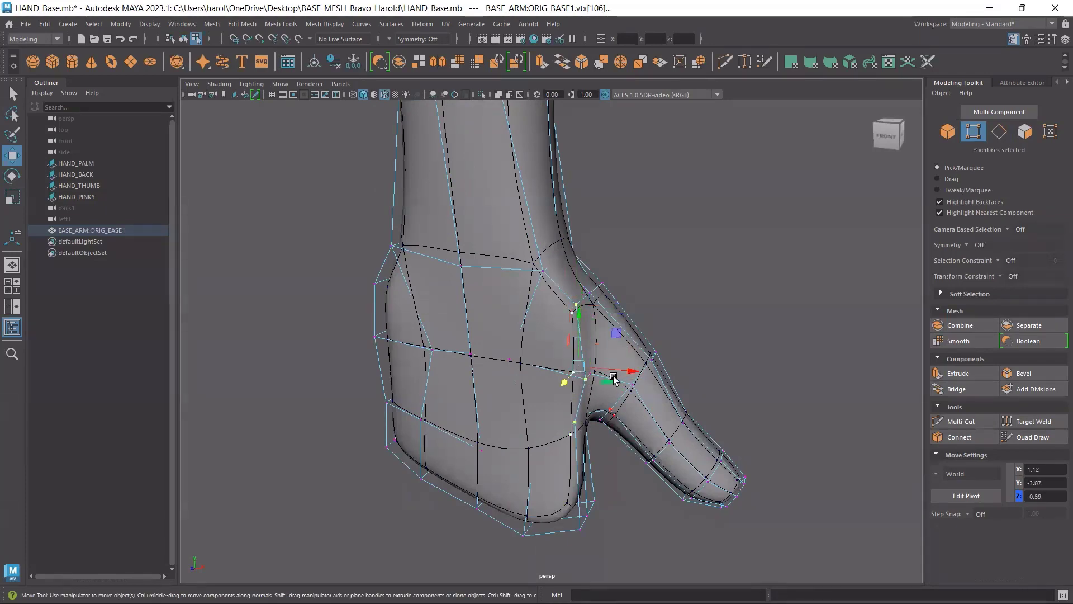
left_click_drag(624, 370, 501, 494)
Adjust the vertex beside the thumb web to about Z -0.61 and shift the vertex above the thumb base along X.
left_click(530, 461)
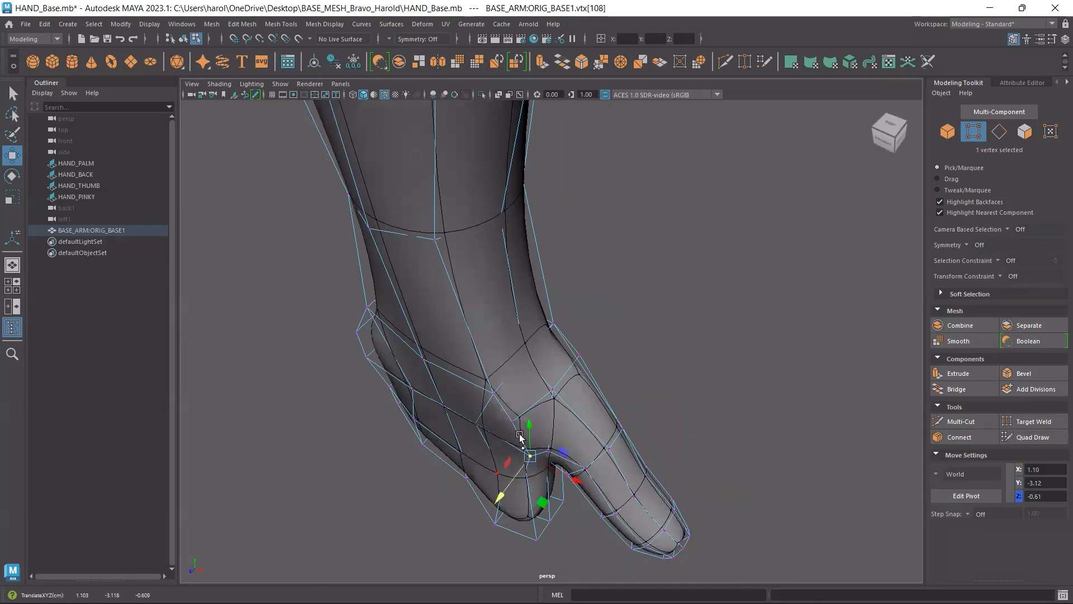
left_click_drag(598, 413, 583, 334, "alt")
left_click(550, 276)
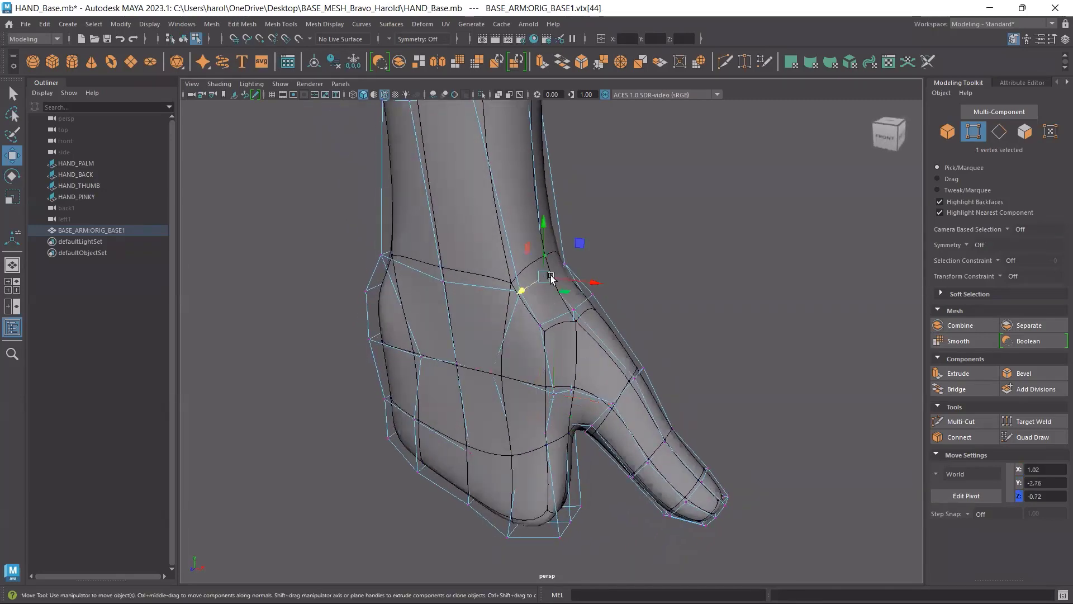
mouse_move(590, 286)
left_mouse_down()
mouse_move(610, 280)
mouse_move(601, 279)
left_mouse_up()
left_click(684, 367)
left_click_drag(698, 366, 611, 367, "alt")
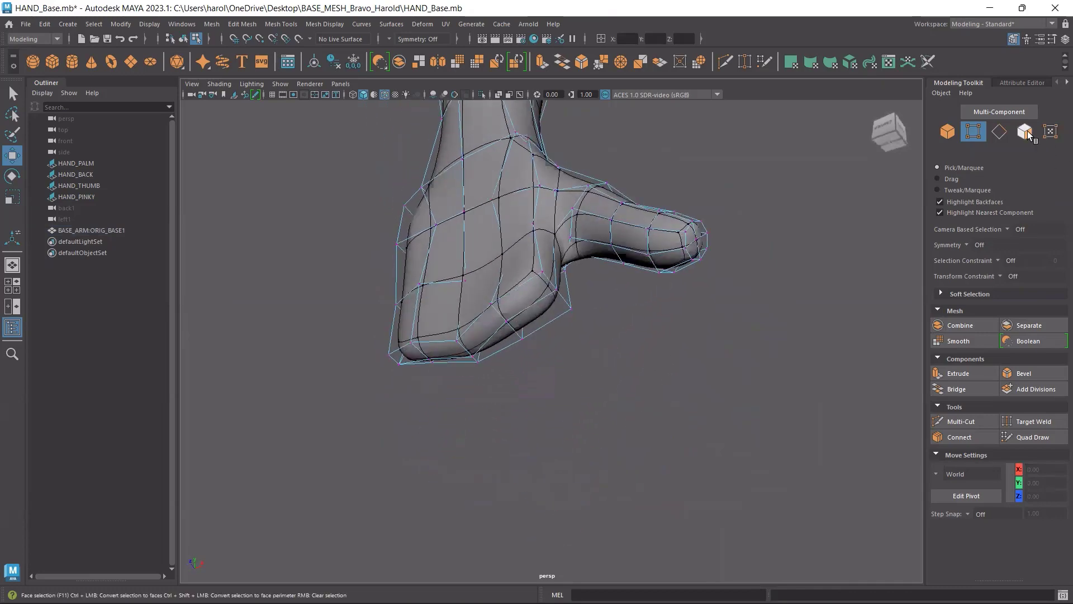
Select the two end faces of the palm at the index finger's base, turn off the smooth preview and extrude them downward.
left_click_drag(797, 288, 721, 352, "alt")
key("space")
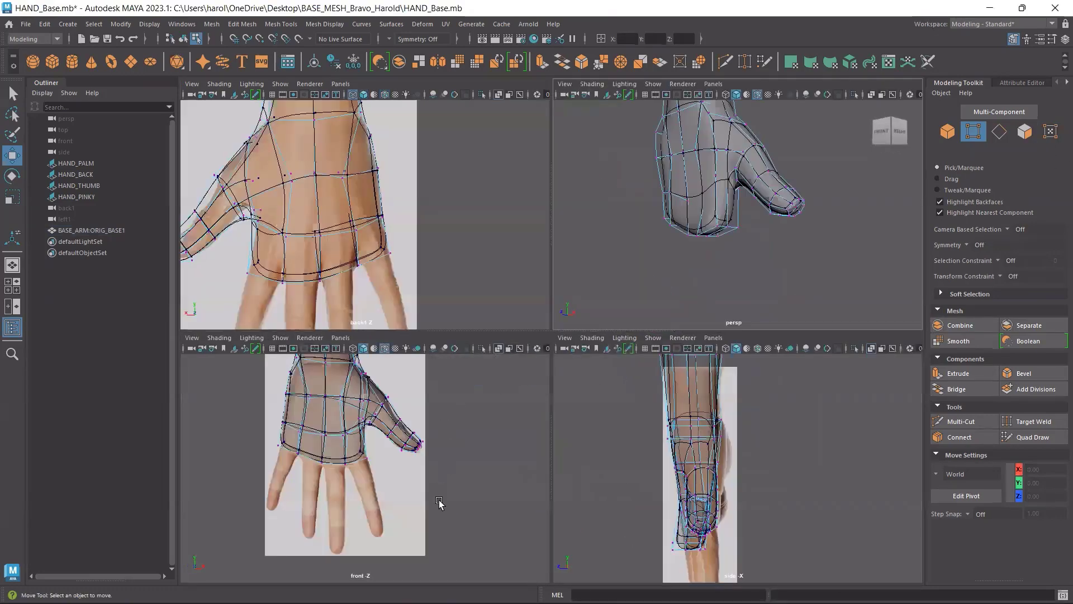
scroll(385, 454, "up", 3)
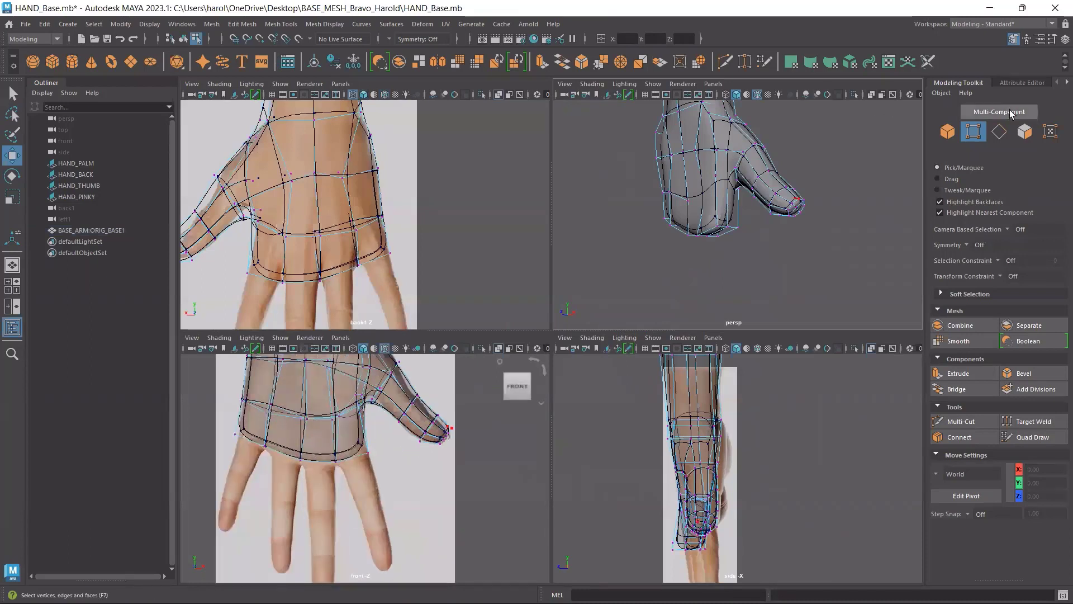
left_click(1024, 130)
left_click_drag(720, 276, 730, 239, "alt")
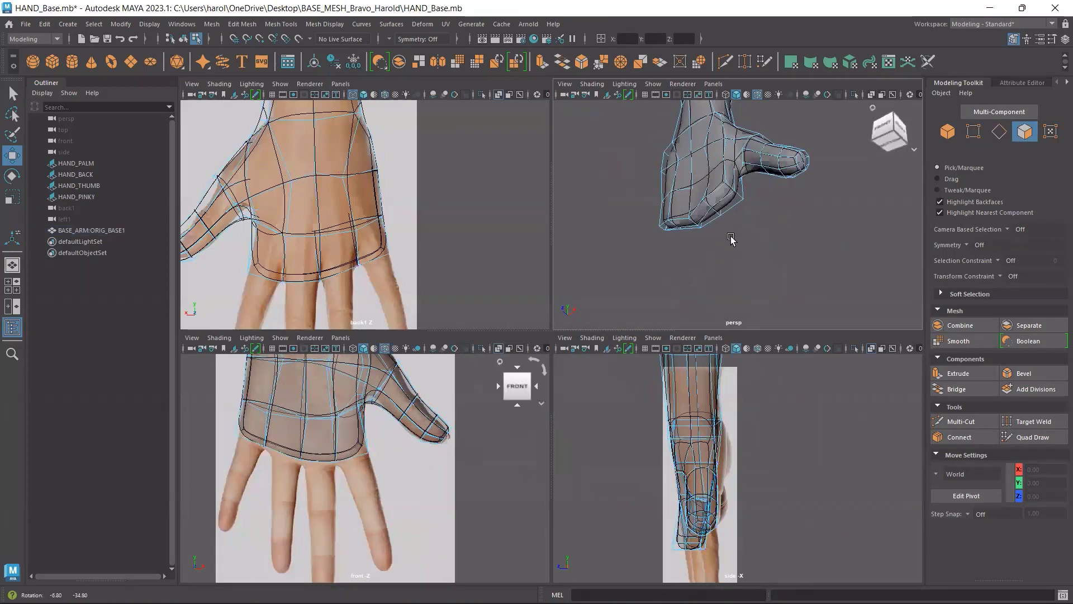
left_click(732, 200)
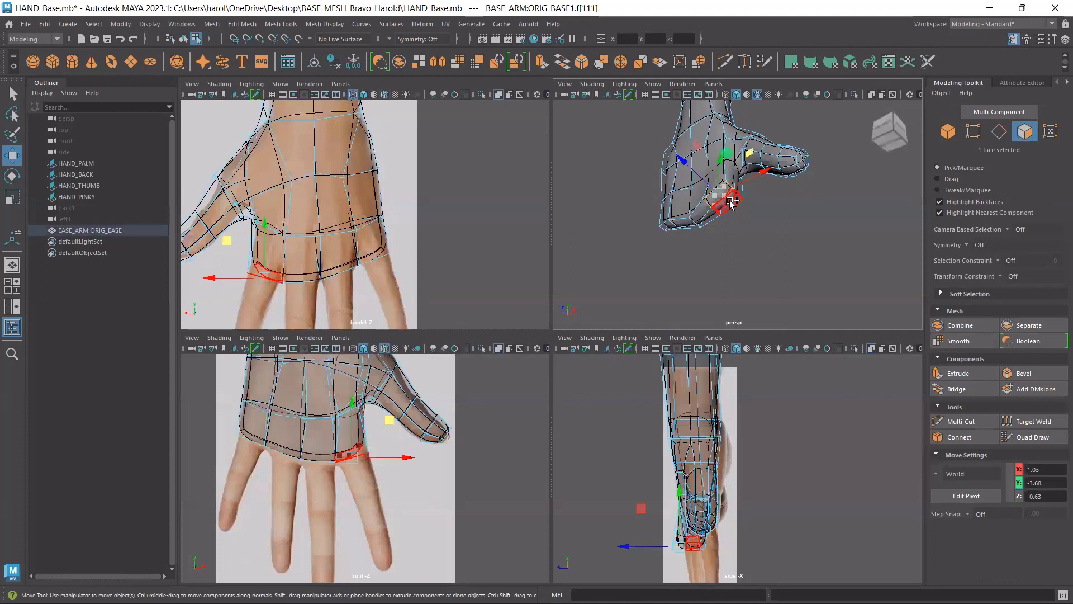
left_click(733, 206, "shift")
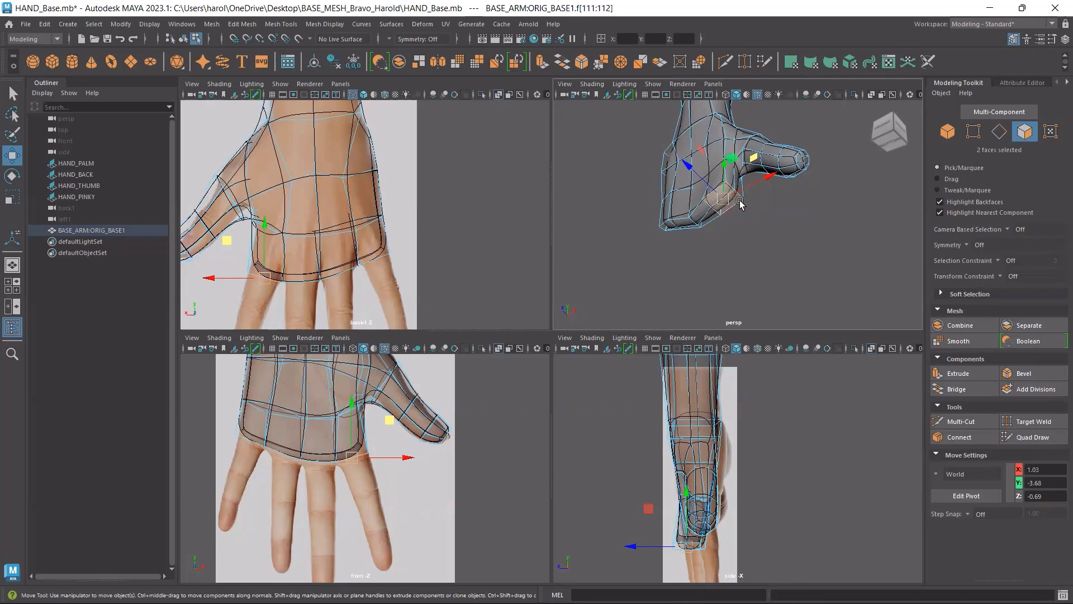
key("space")
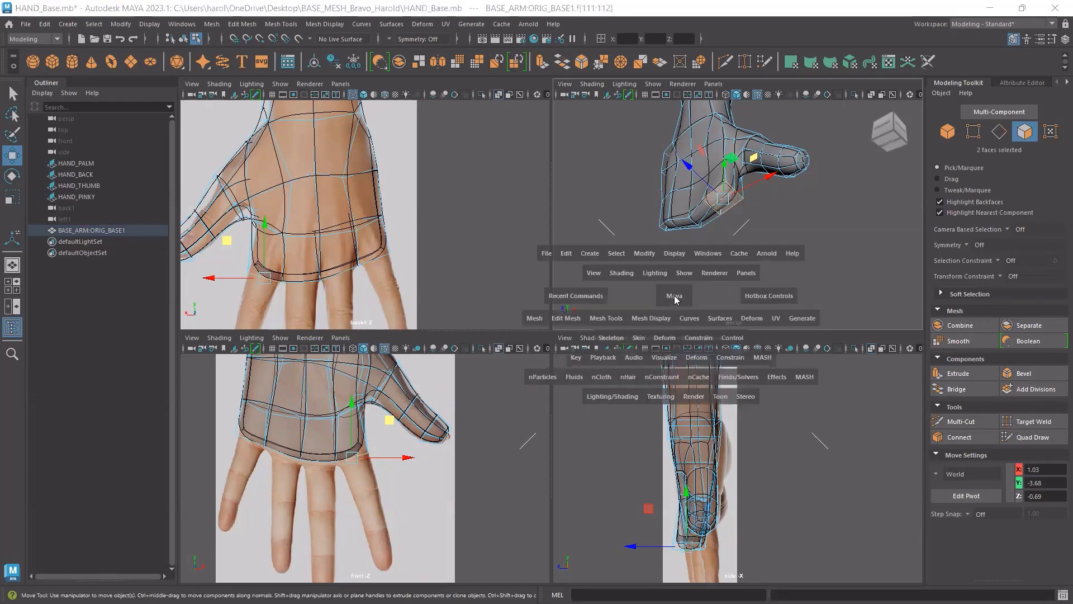
key("space")
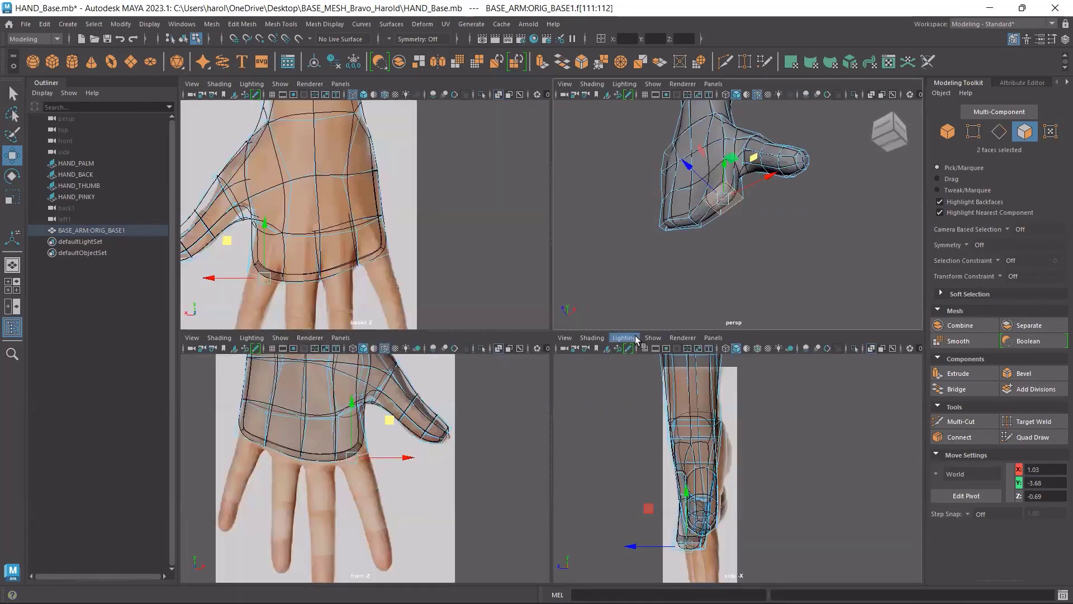
key("1")
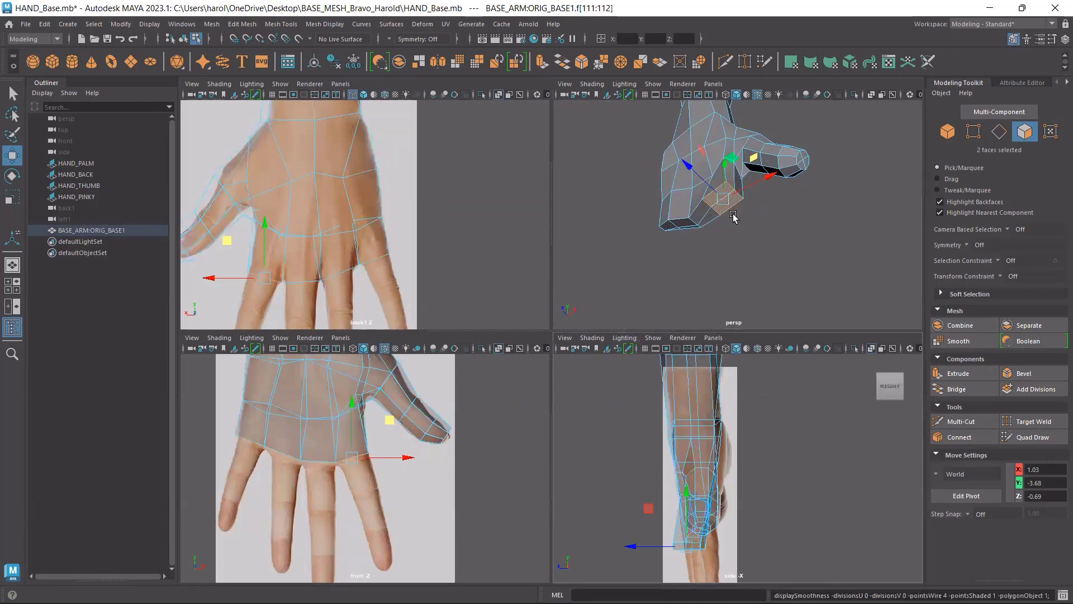
left_click_drag(725, 166, 727, 201, "shift")
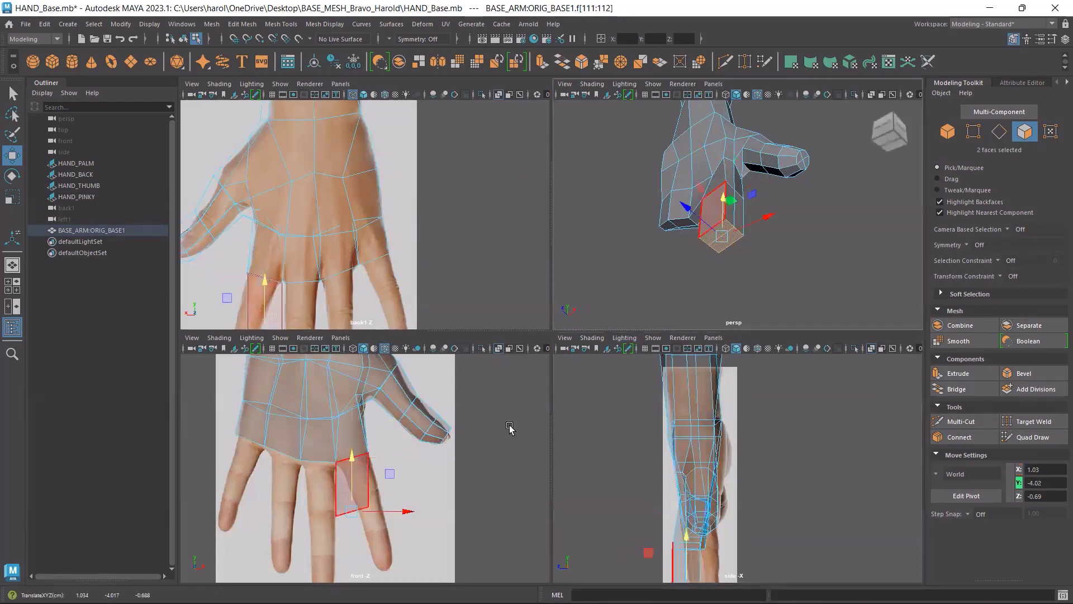
Move the extruded faces to about X 1.12, Y -3.91 to line up with the index finger in the front reference.
key("space")
scroll(495, 298, "up", 5)
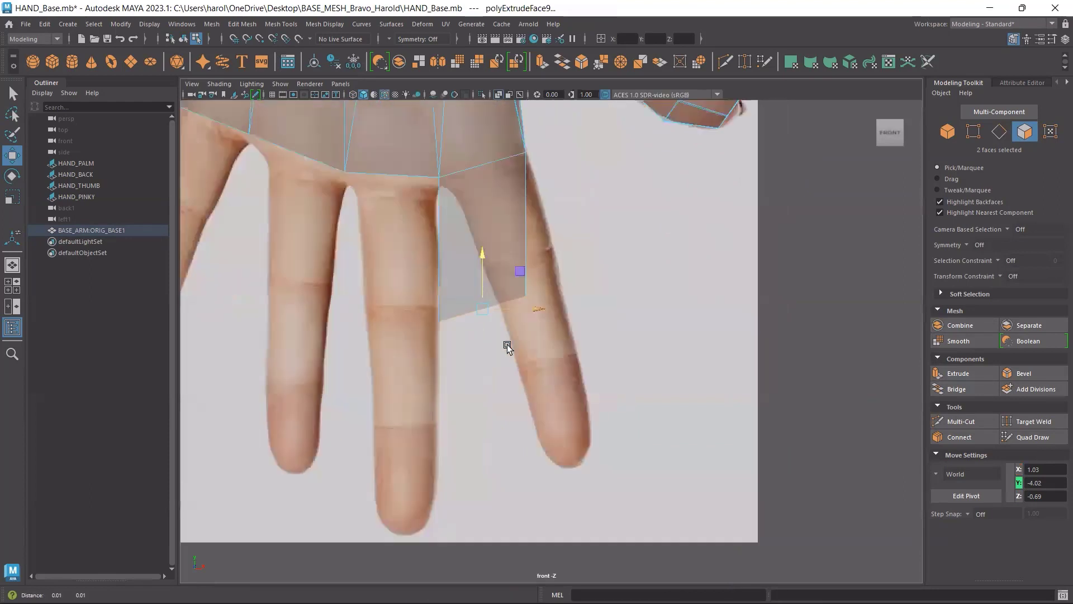
left_click_drag(504, 279, 539, 246)
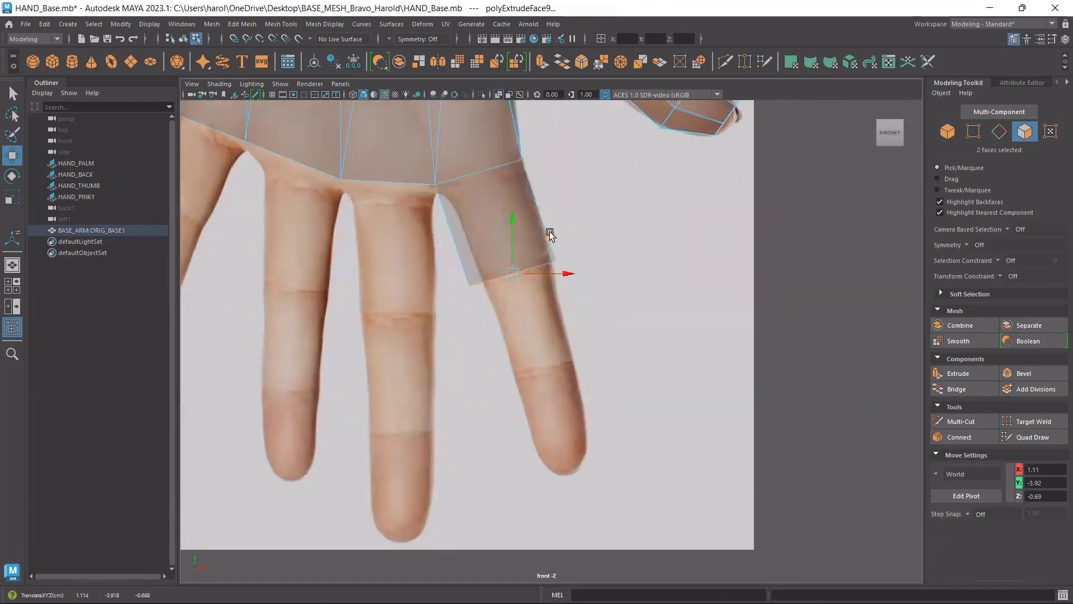
middle_click_drag(548, 233, 551, 229)
Round the index finger's two end faces with Circularize Components.
key("space")
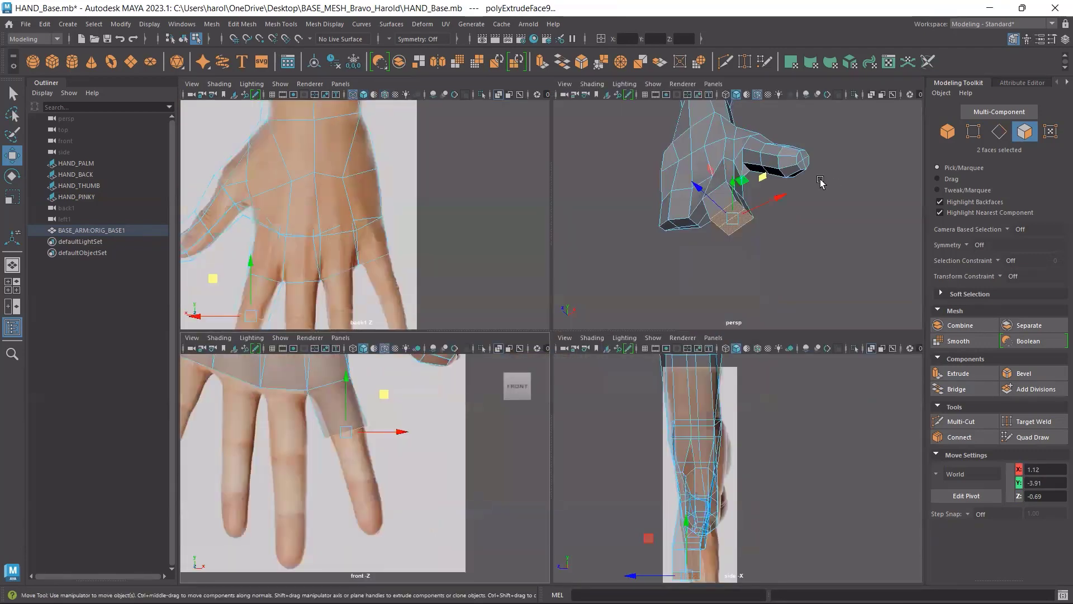
key("space")
left_click_drag(570, 304, 672, 283, "alt")
right_click(497, 328, "shift")
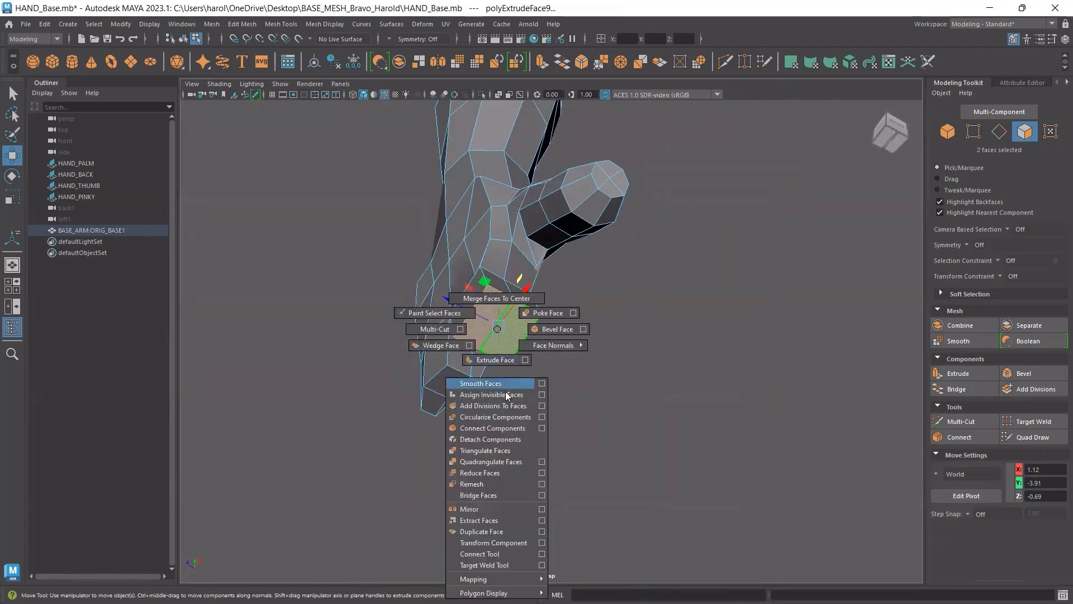
left_click(517, 417)
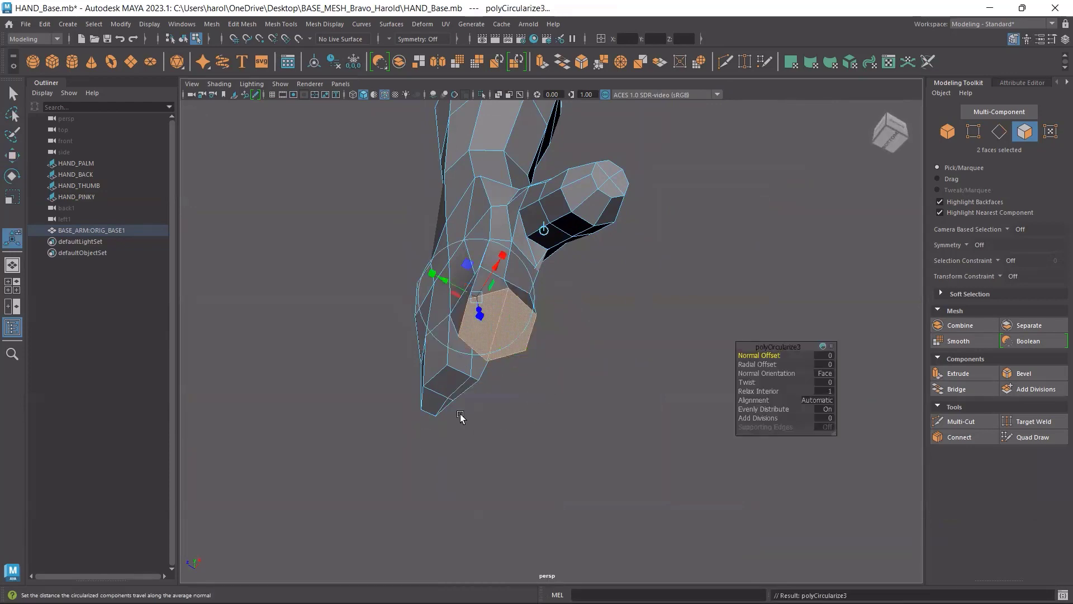
key("w")
Scale the rounded faces to the index finger's width and extrude them in three segments along the reference to the fingertip.
key("space")
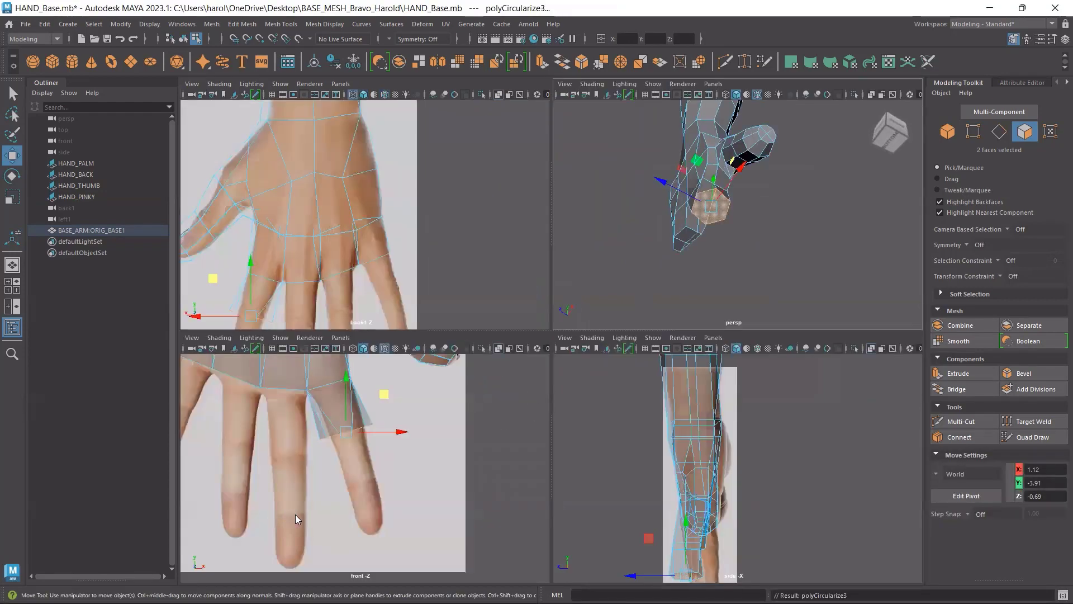
key("space")
key("r")
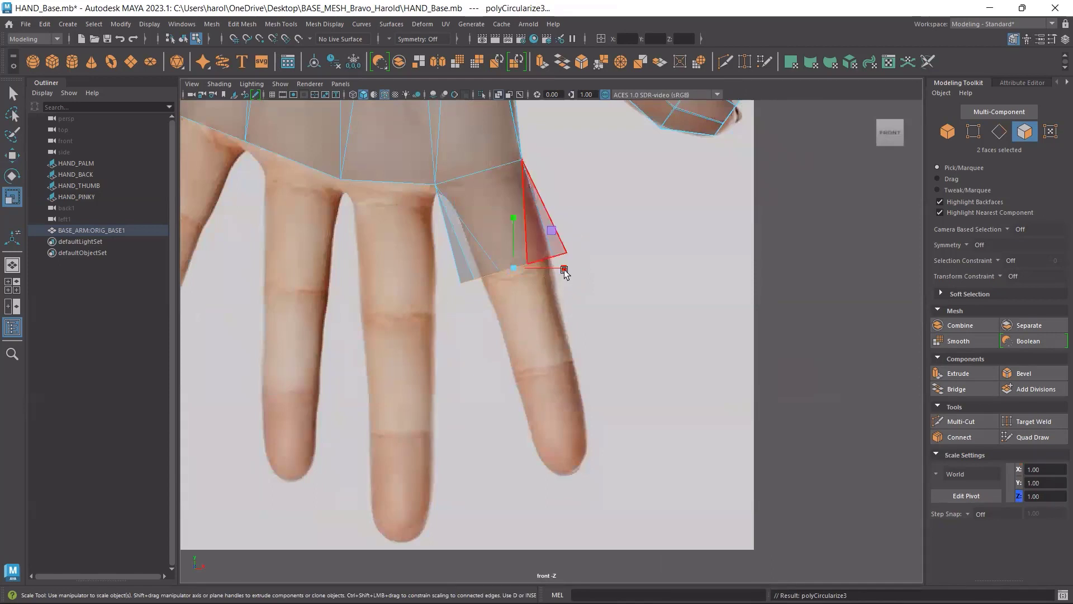
left_click_drag(552, 230, 584, 328)
key("w")
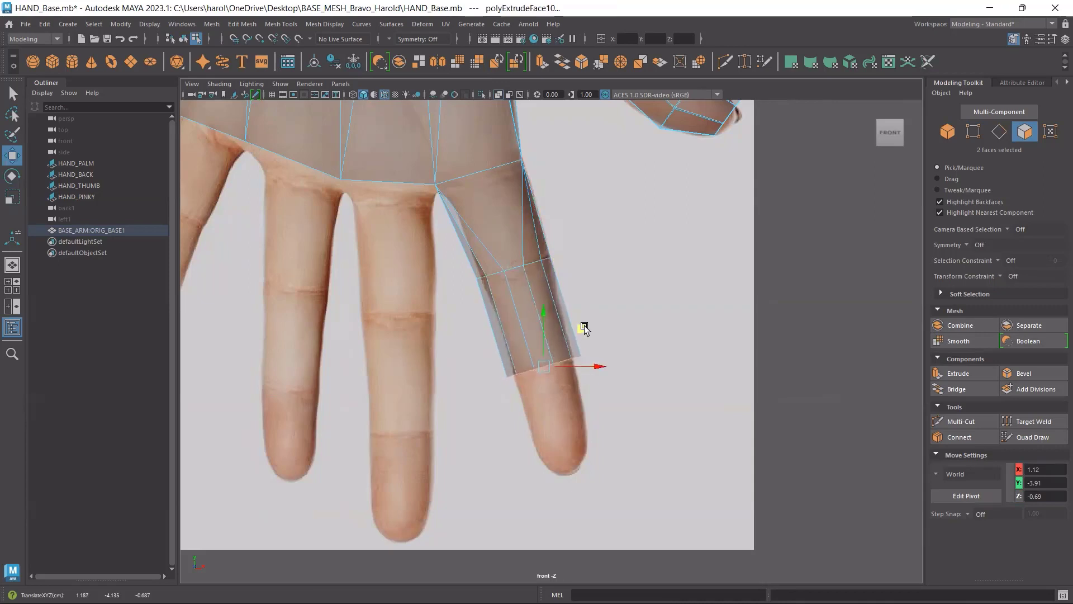
middle_click_drag(584, 330, 606, 434, "shift")
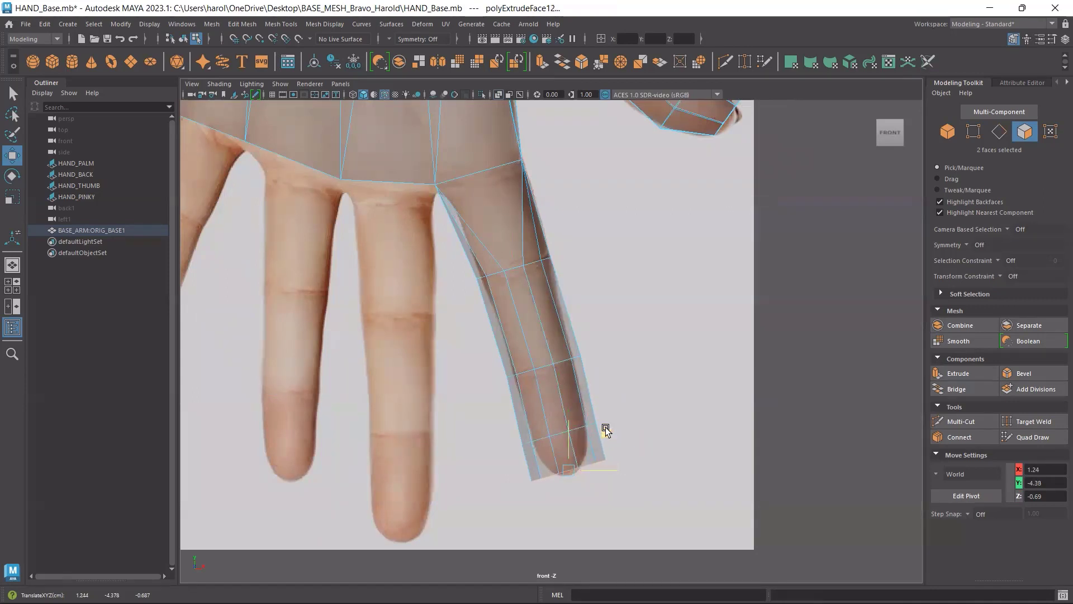
mouse_move(606, 429)
middle_mouse_down("shift")
mouse_move(593, 436)
mouse_move(606, 424)
middle_mouse_up("shift")
Scale the end faces down to taper the index fingertip and shift them slightly down along Y to -4.39.
key("r")
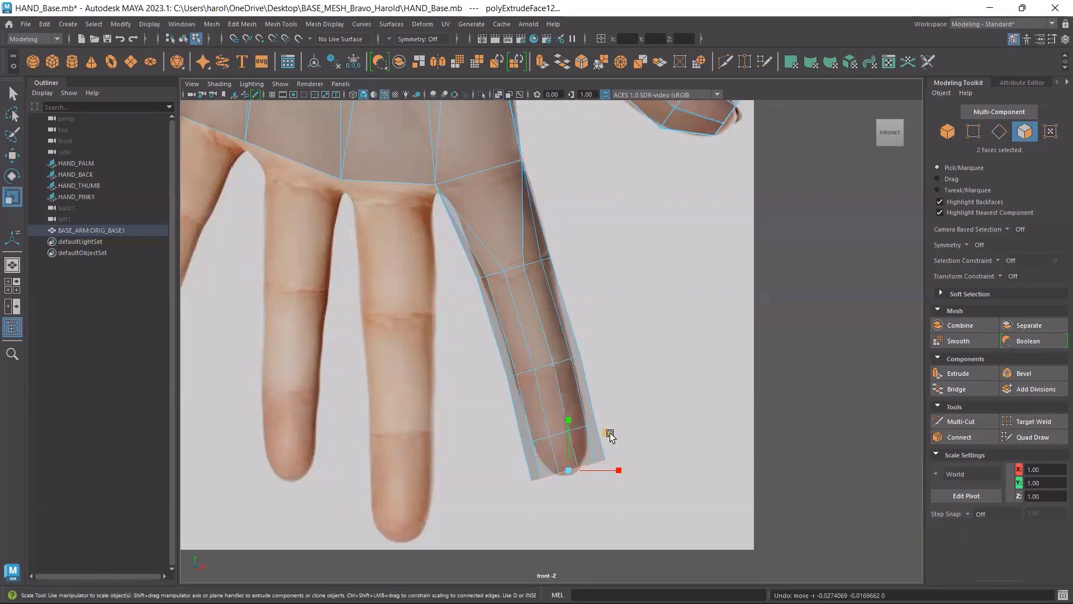
left_click_drag(608, 436, 603, 445)
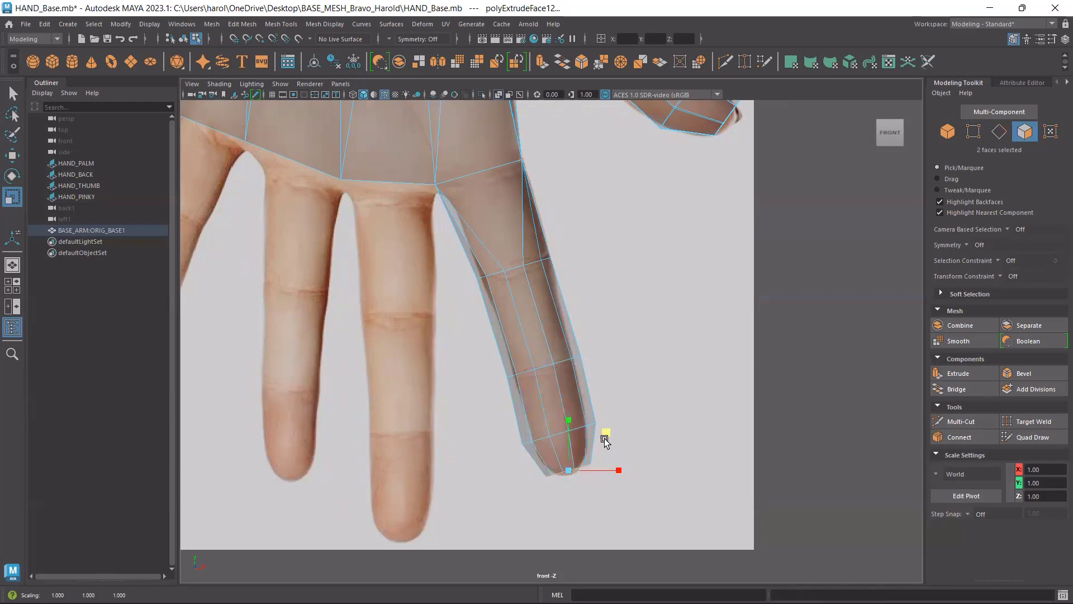
key("w")
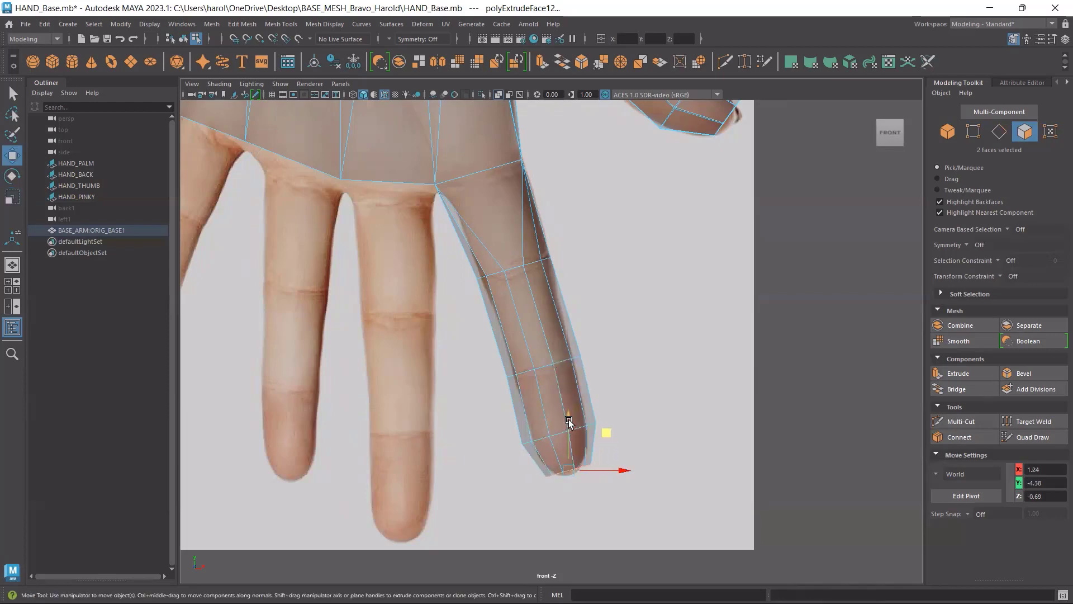
left_click_drag(568, 421, 569, 423)
key("space")
key("space")
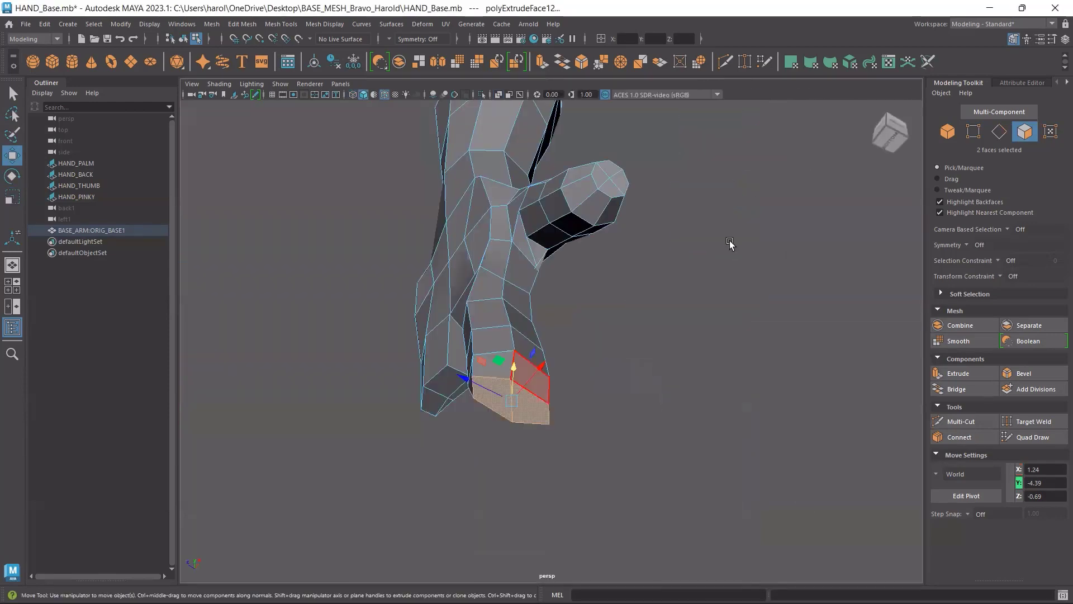
Undo the last fingertip change, narrow the index fingertip faces in depth and check the finger's shape.
left_click_drag(729, 243, 683, 395, "alt")
key("ctrl+z")
key("r")
middle_click_drag(683, 395, 609, 244, "alt")
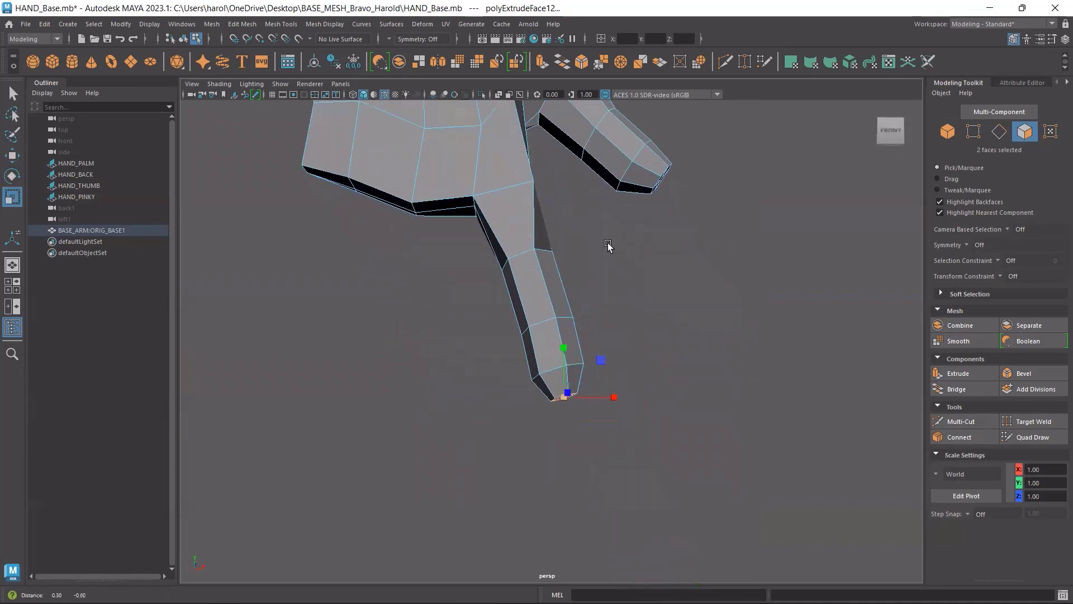
scroll(559, 318, "up", 5)
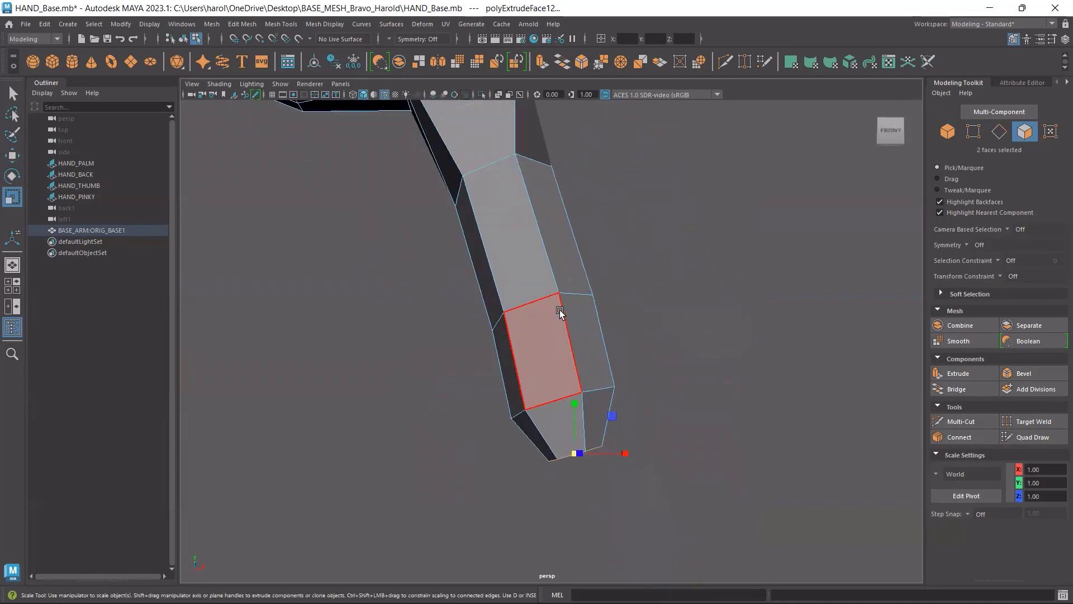
scroll(559, 311, "down", 5)
left_click_drag(558, 310, 585, 304, "alt")
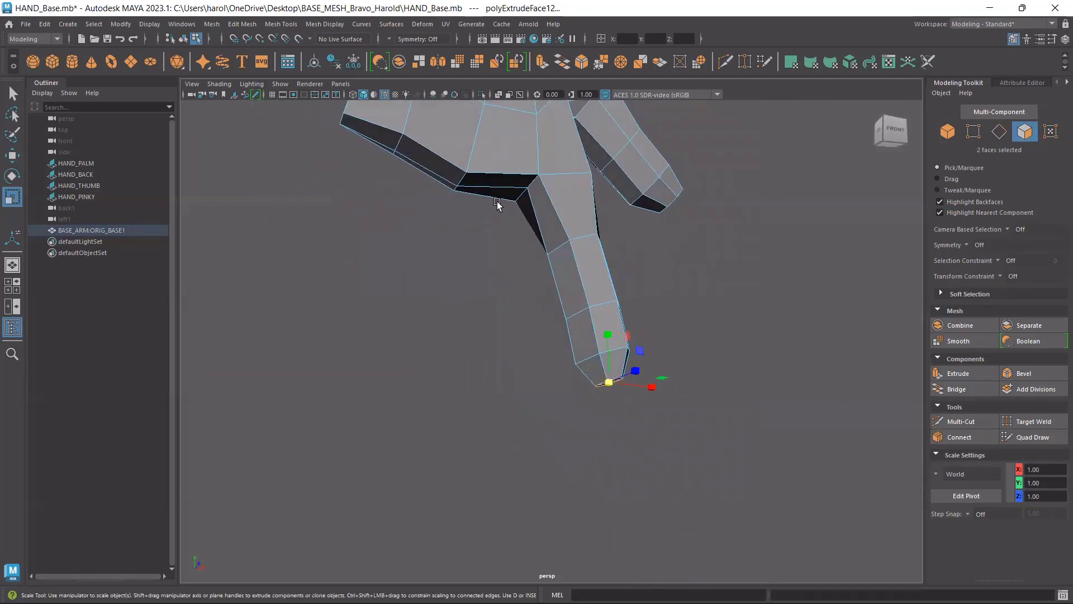
Select the two palm end faces at the middle finger's base and extrude them downward.
left_click(505, 180)
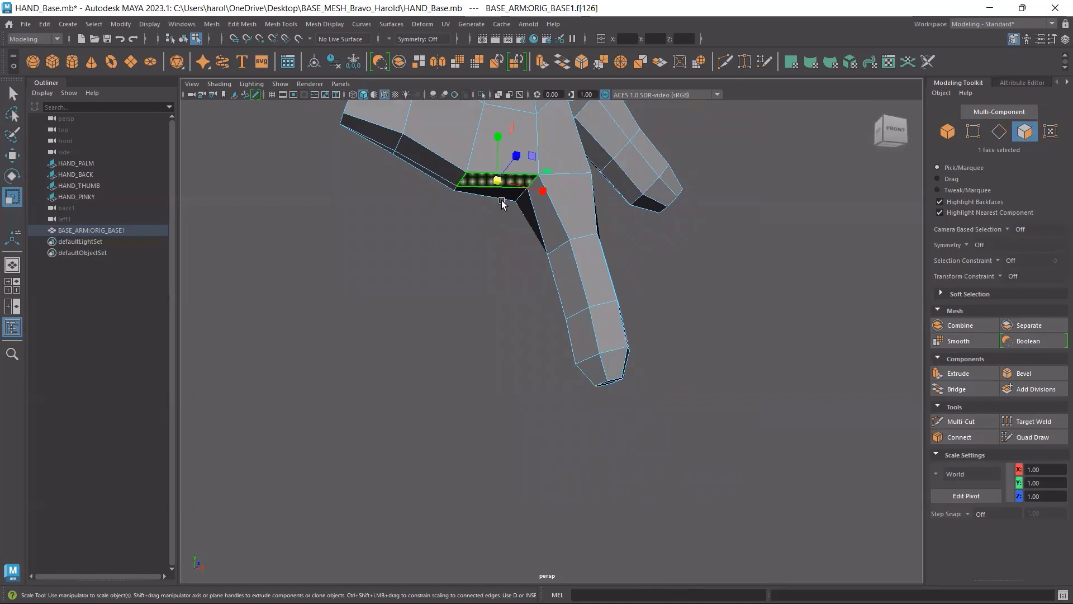
left_click_drag(505, 180, 428, 323, "shift")
left_click(504, 200, "shift")
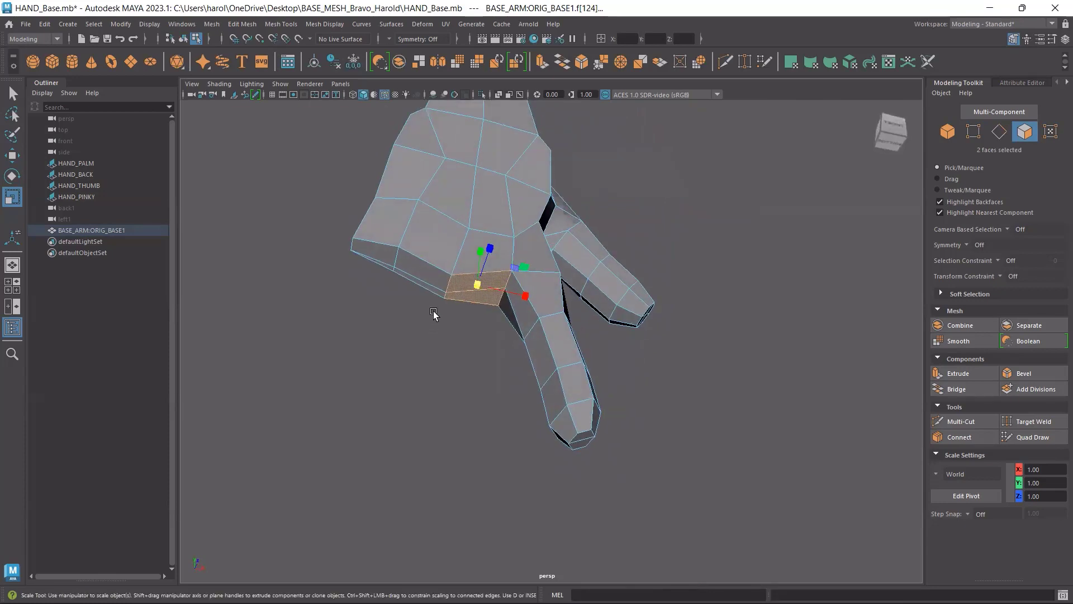
key("w")
left_click_drag(475, 339, 522, 362, "alt")
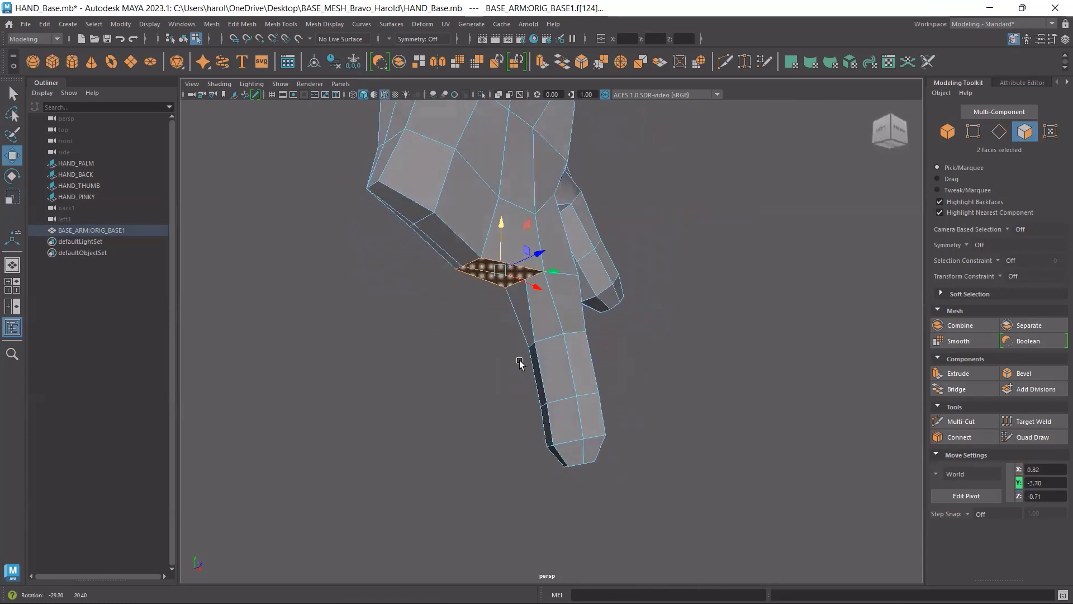
left_click_drag(501, 240, 493, 299, "shift")
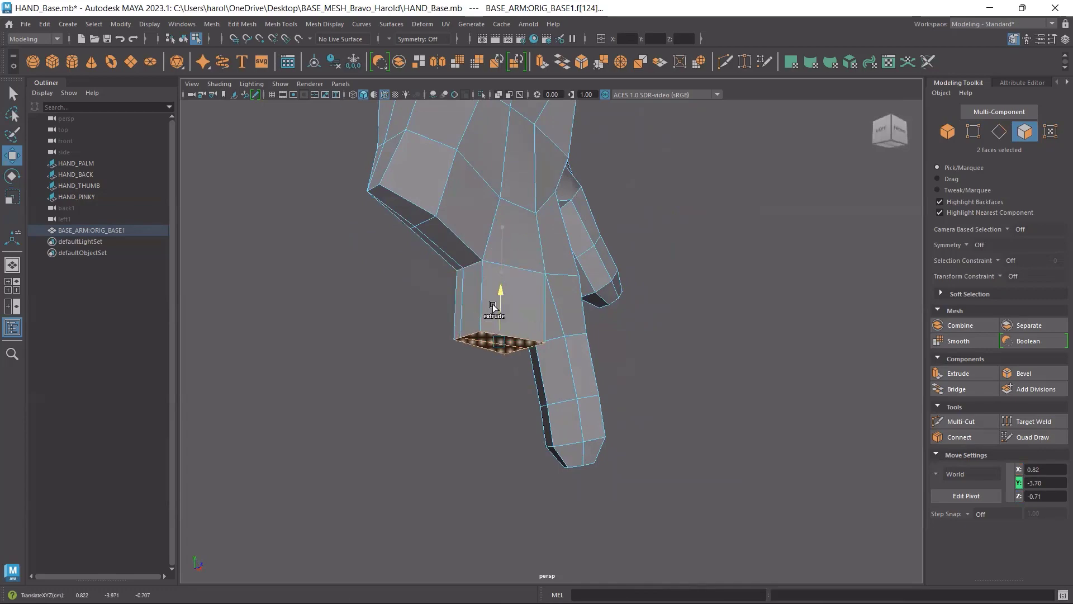
Move the extruded faces to the middle finger's first joint at about X 0.85 and narrow them along X to the finger's width.
key("space")
key("space")
key("space")
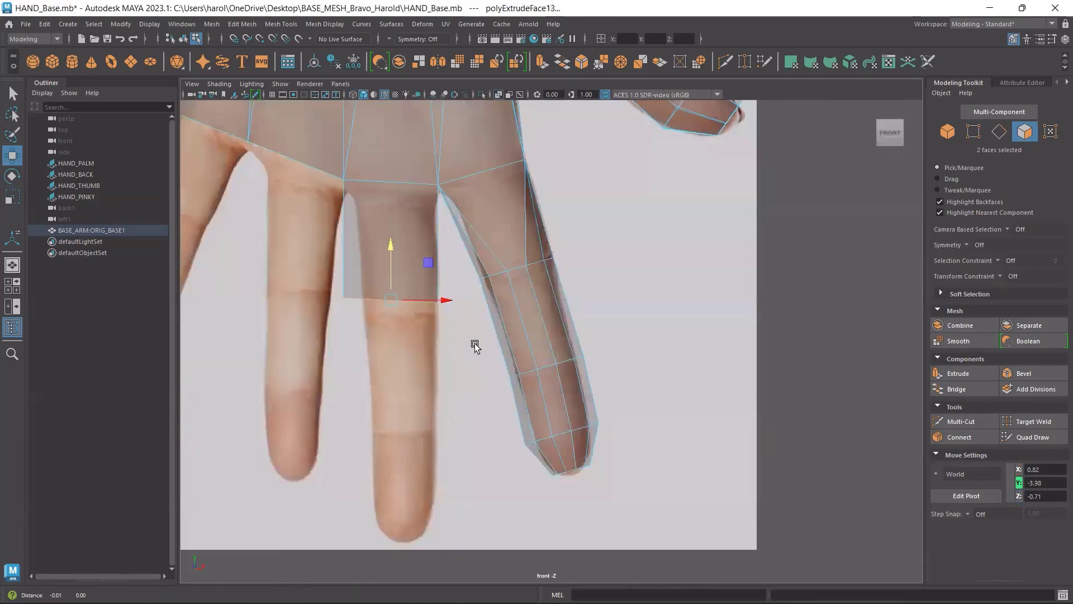
scroll(475, 345, "up", 2)
left_click_drag(484, 301, 486, 300)
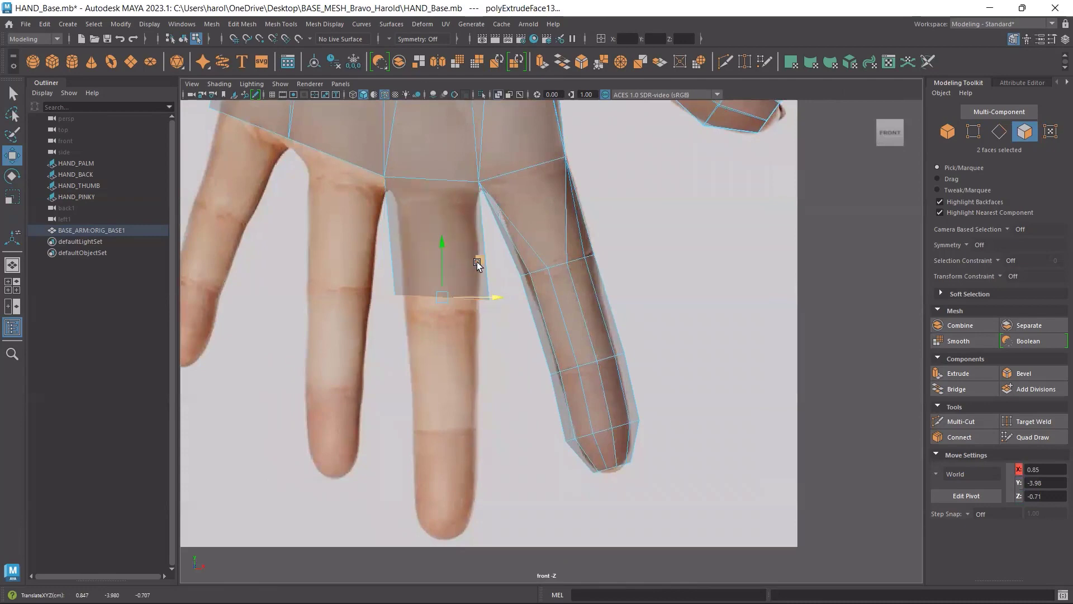
left_click_drag(478, 261, 476, 279)
key("r")
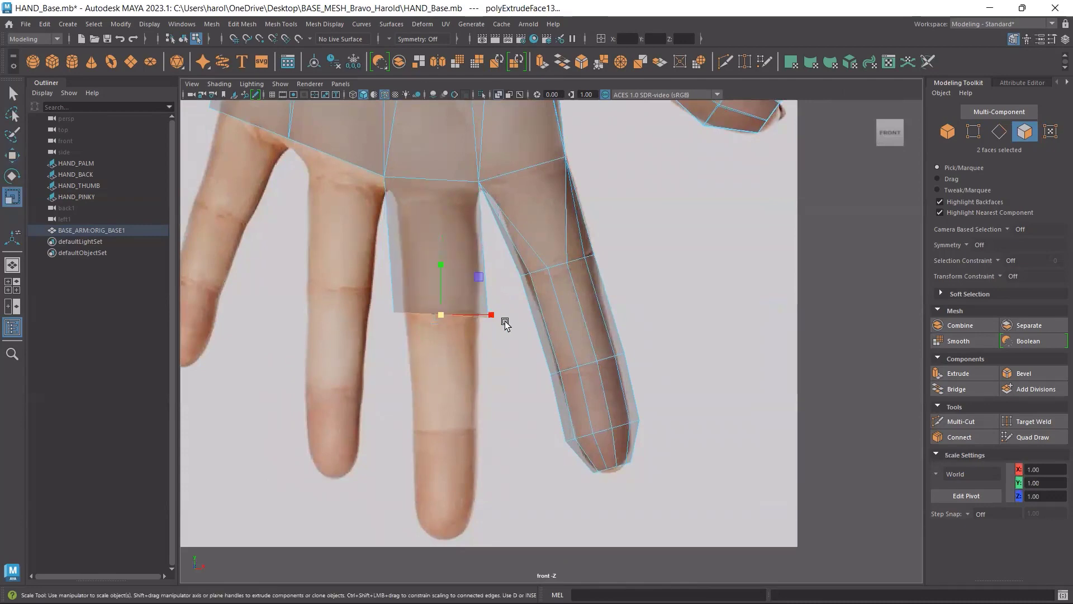
left_click_drag(494, 317, 482, 318)
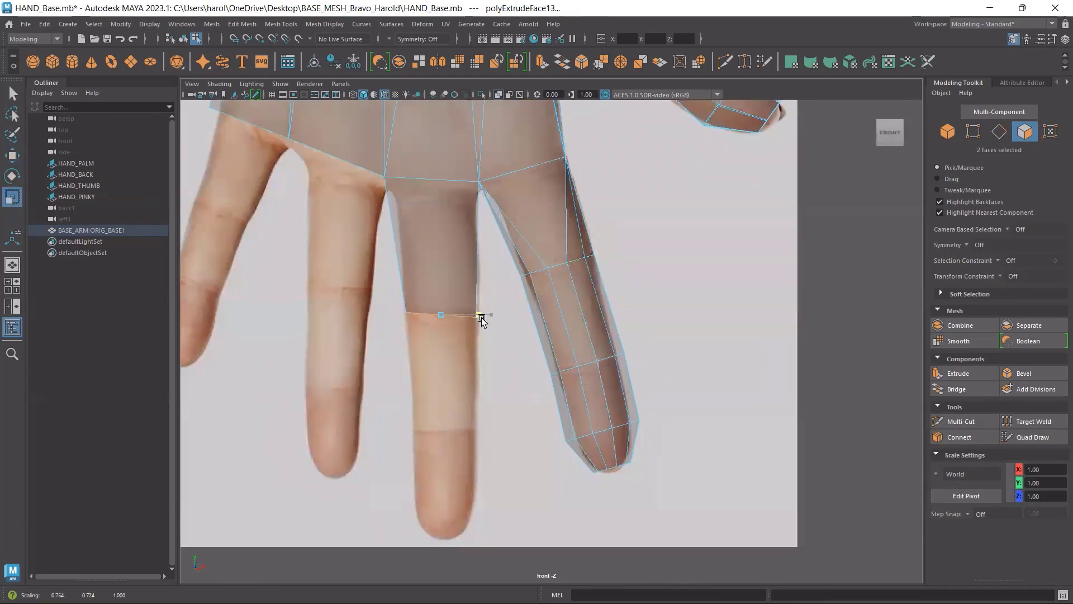
Circularize the two end faces at the middle finger's first joint.
scroll(582, 283, "down", 3)
key("space")
key("space")
left_click_drag(627, 331, 619, 285, "alt")
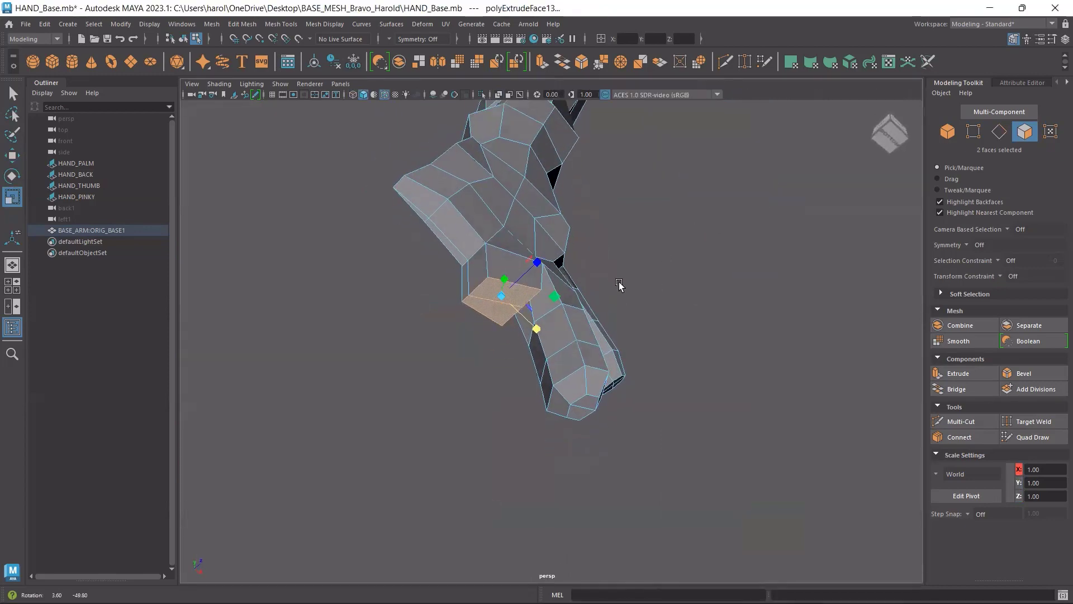
right_click(499, 302, "shift")
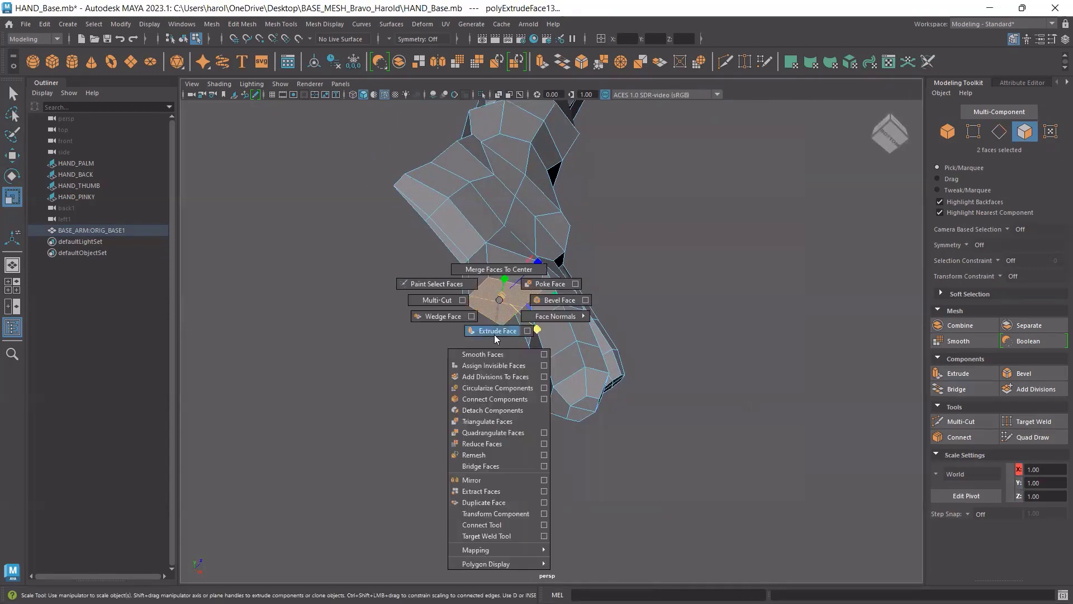
left_click(492, 388)
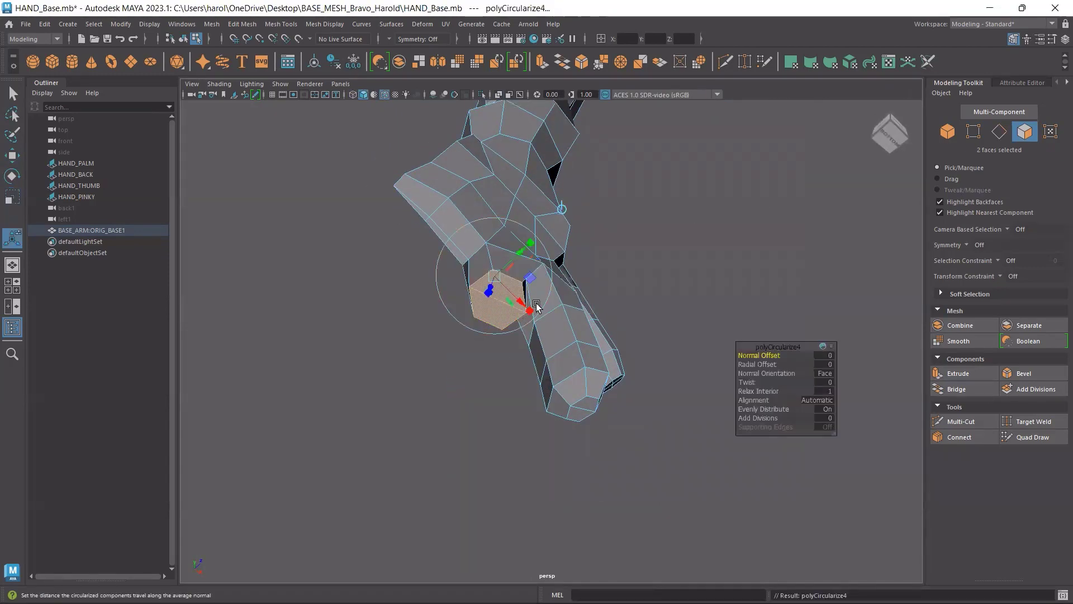
Move the circularized middle finger faces slightly down onto the first joint and rotate them level in the front view.
key("w")
left_click_drag(538, 302, 447, 279, "alt")
key("r")
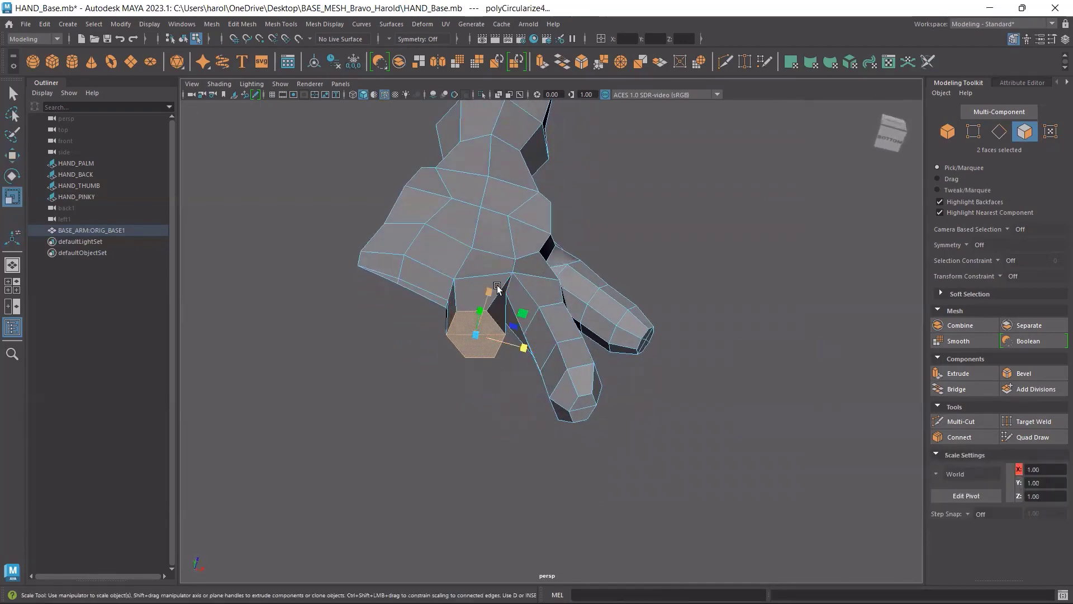
key("e")
left_click_drag(476, 336, 491, 363, "alt")
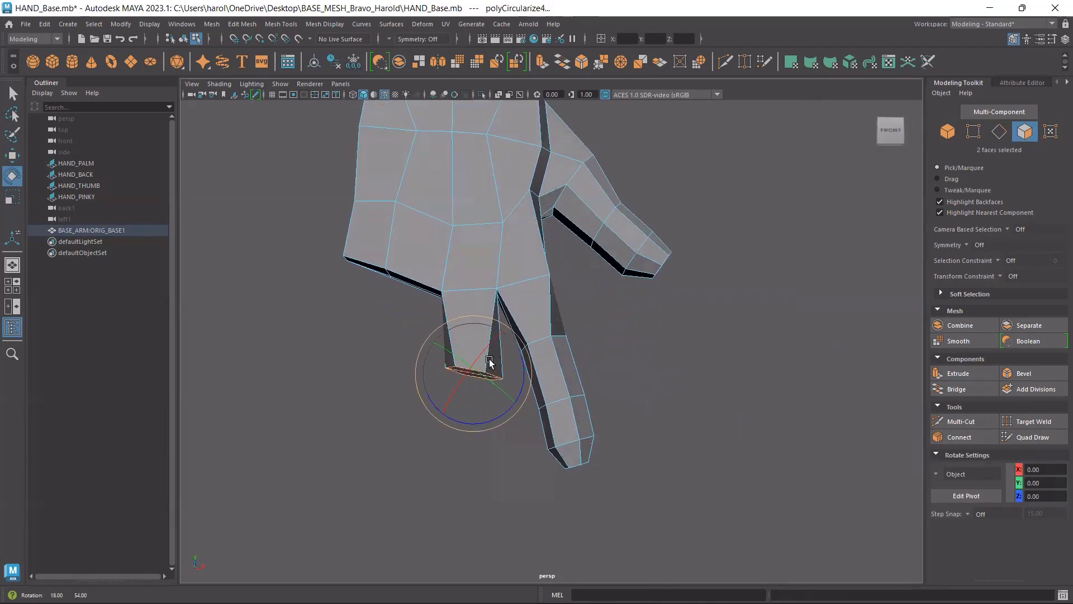
key("space")
key("space")
key("space")
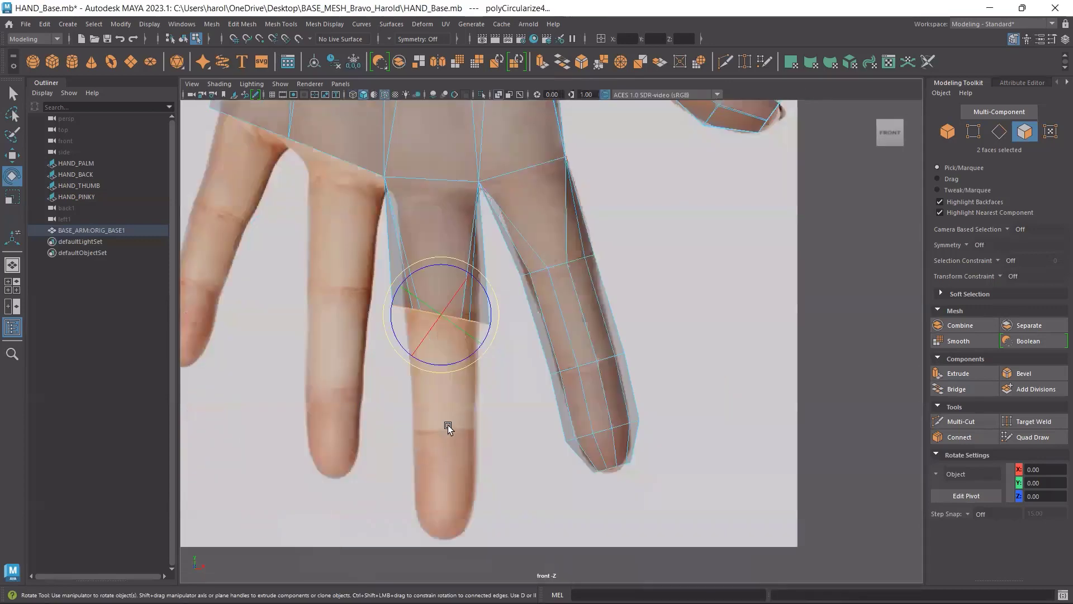
key("w")
left_click_drag(479, 278, 491, 288)
key("e")
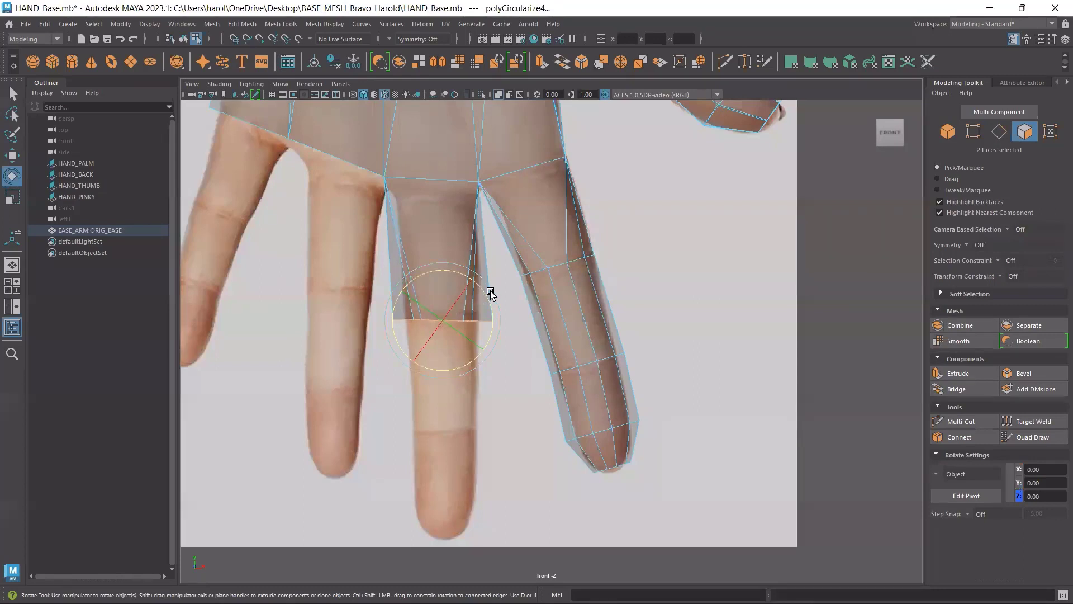
Extrude the end faces down to the middle finger's second joint and narrow the first joint's edge loop along X to the finger's width.
key("w")
left_click_drag(440, 276, 438, 378, "shift")
left_click(998, 131)
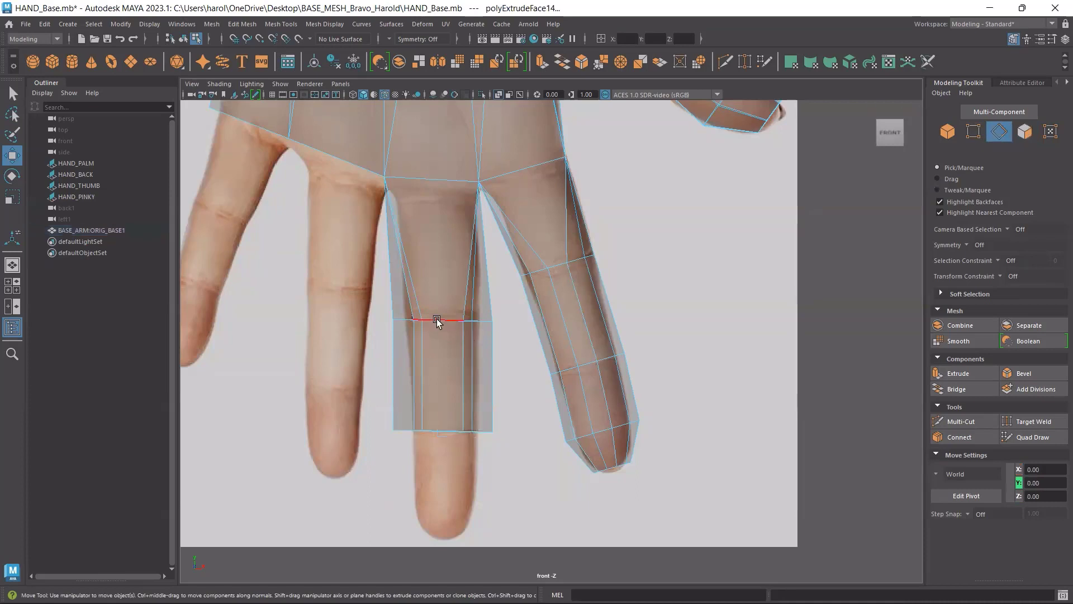
double_click(441, 318)
key("r")
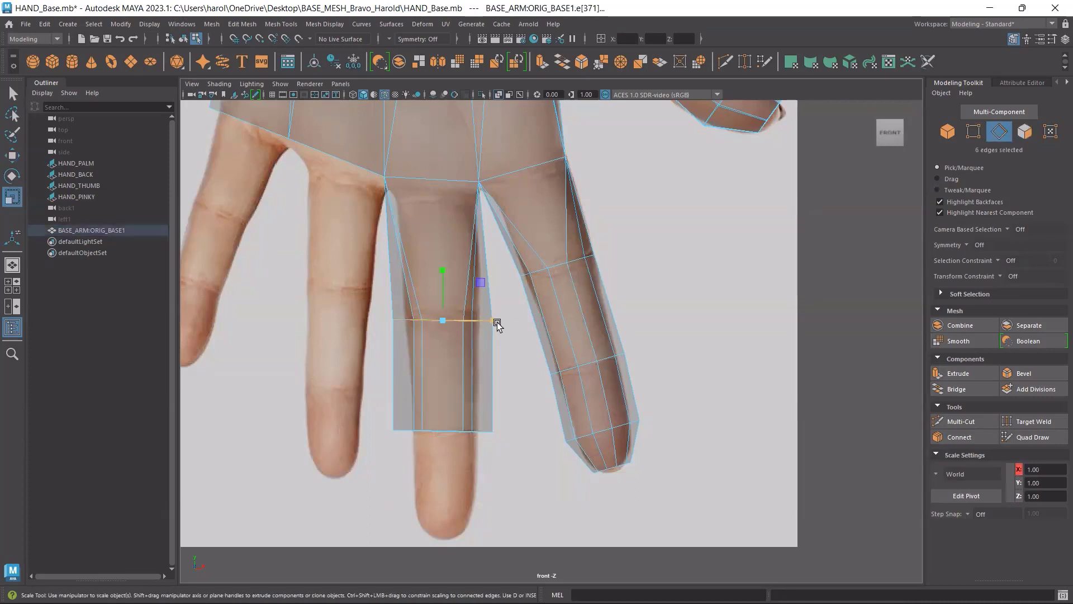
left_click_drag(496, 324, 487, 324)
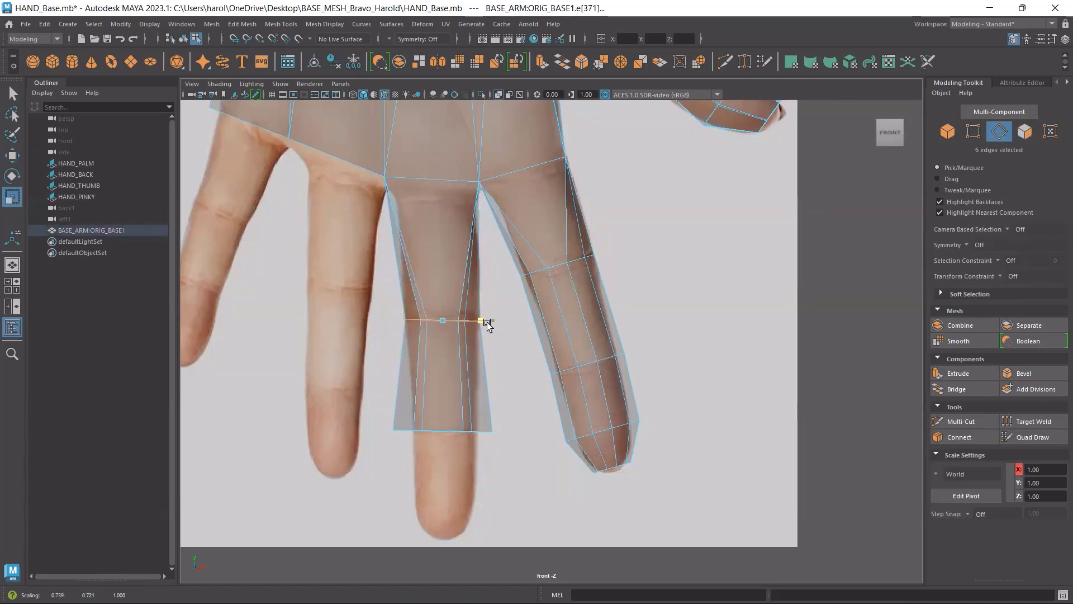
Select the six vertices at the middle finger's second joint and narrow them along X to match the reference.
key("F9")
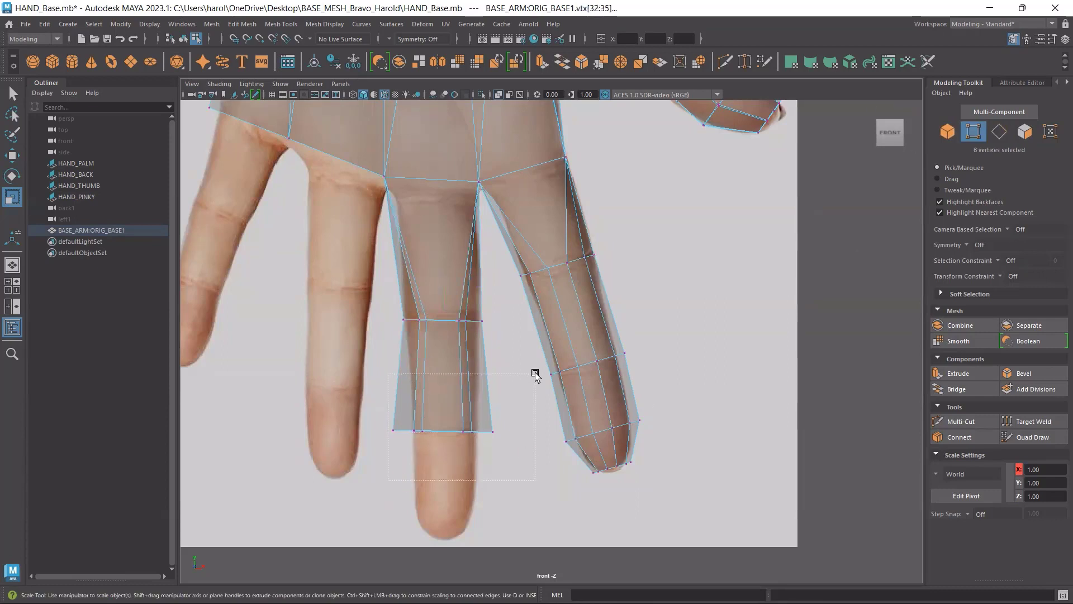
left_click_drag(533, 371, 532, 378)
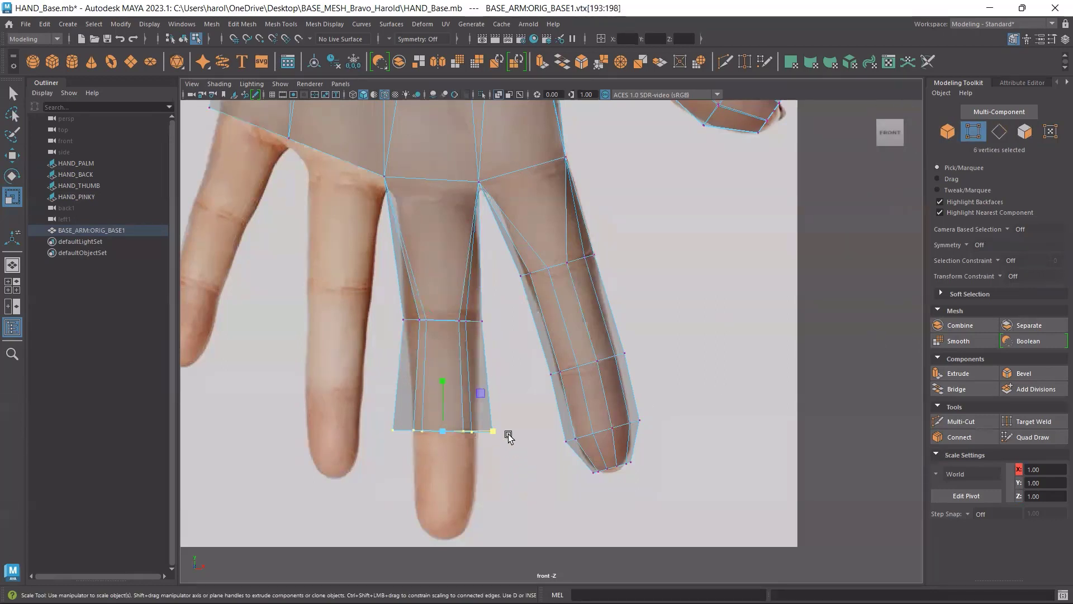
mouse_move(494, 433)
left_mouse_down()
mouse_move(473, 433)
mouse_move(492, 431)
left_mouse_up()
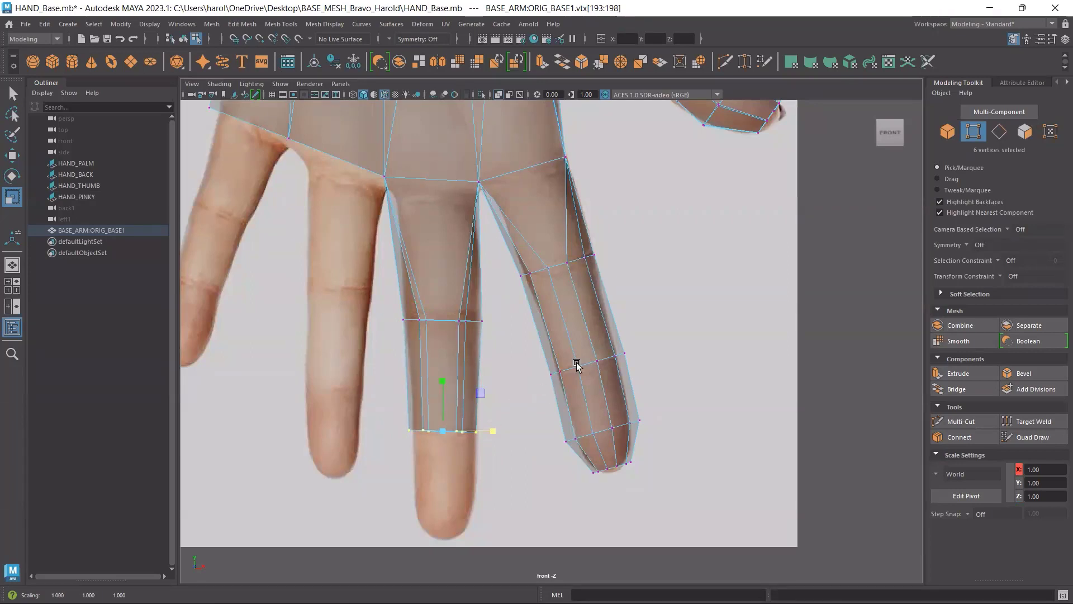
Extrude the end faces in two sections down to the middle fingertip, ending at about Y -4.56.
left_click(1024, 131)
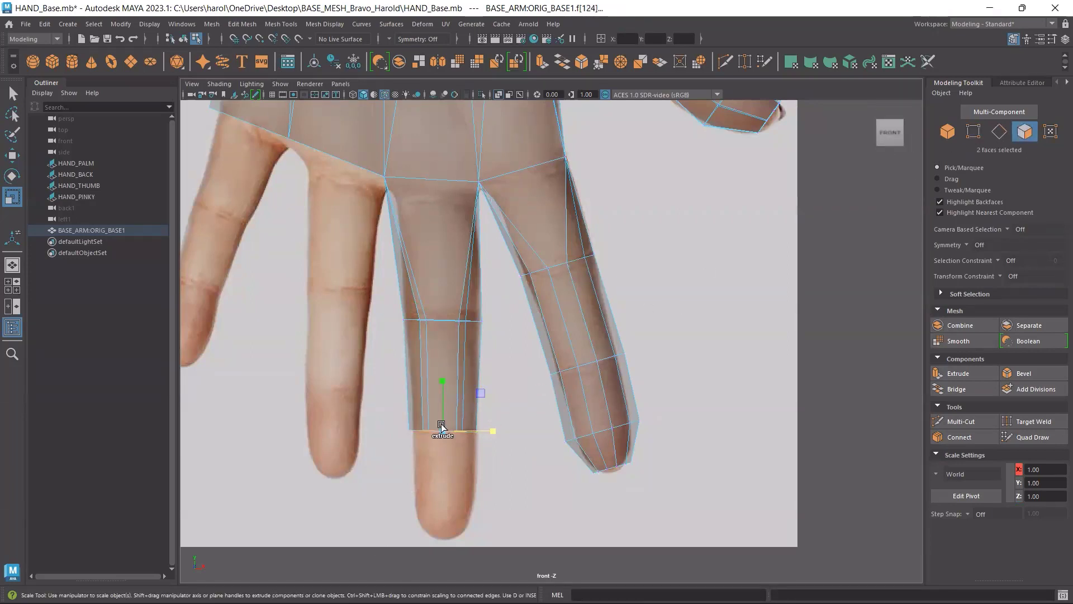
key("w")
left_click_drag(442, 389, 426, 497, "shift")
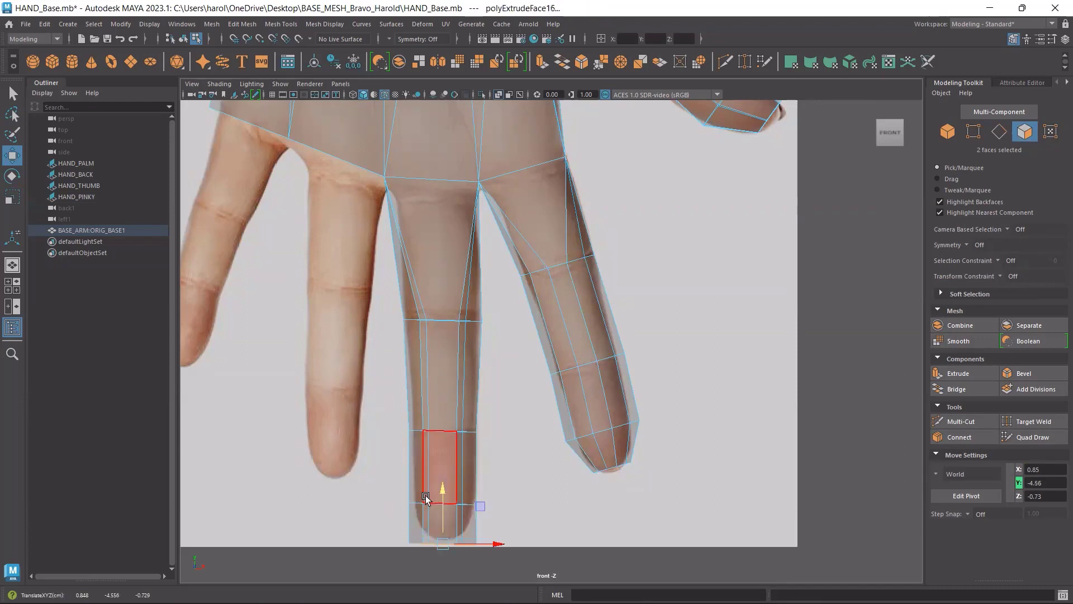
Scale the middle finger's end faces uniformly to about 0.6 to taper the fingertip.
key("t")
key("r")
key("space")
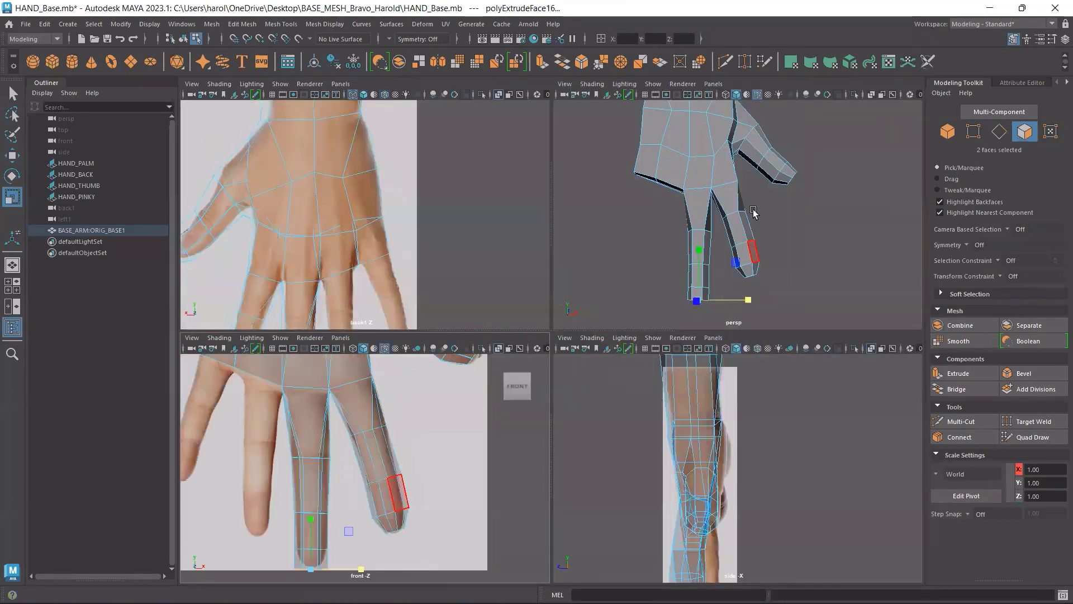
key("space")
left_click_drag(671, 362, 536, 319, "alt")
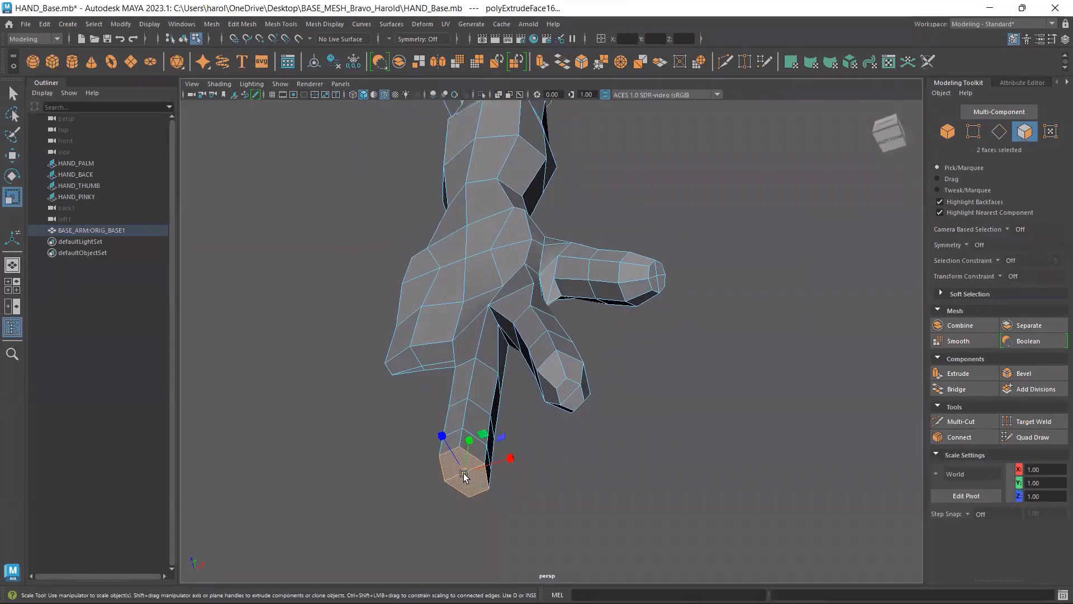
left_click_drag(464, 475, 452, 546)
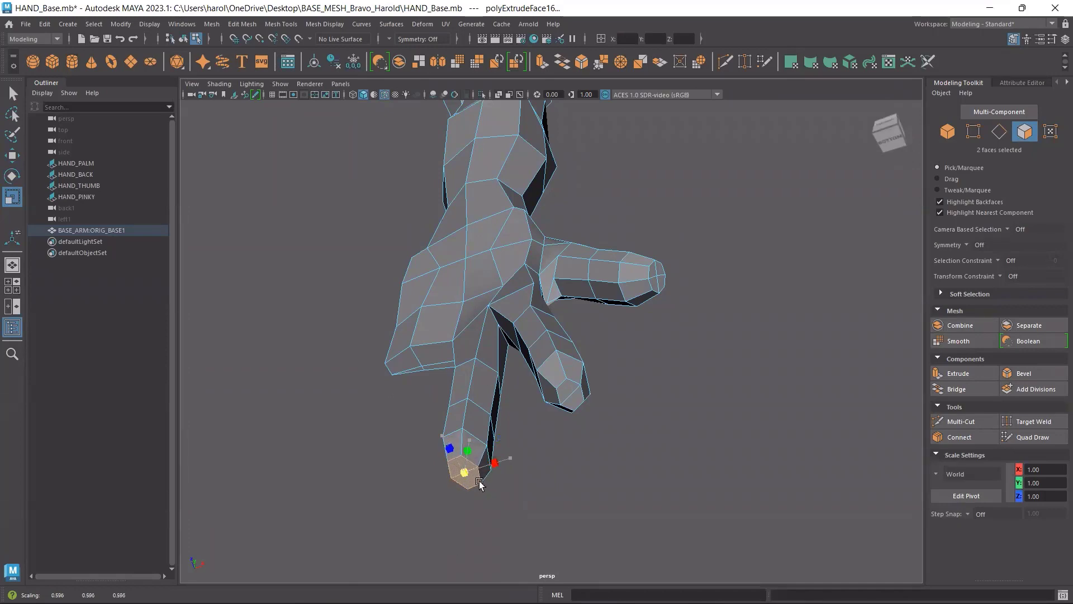
Examine the middle finger's shape from below and the side, and against the front reference.
key("w")
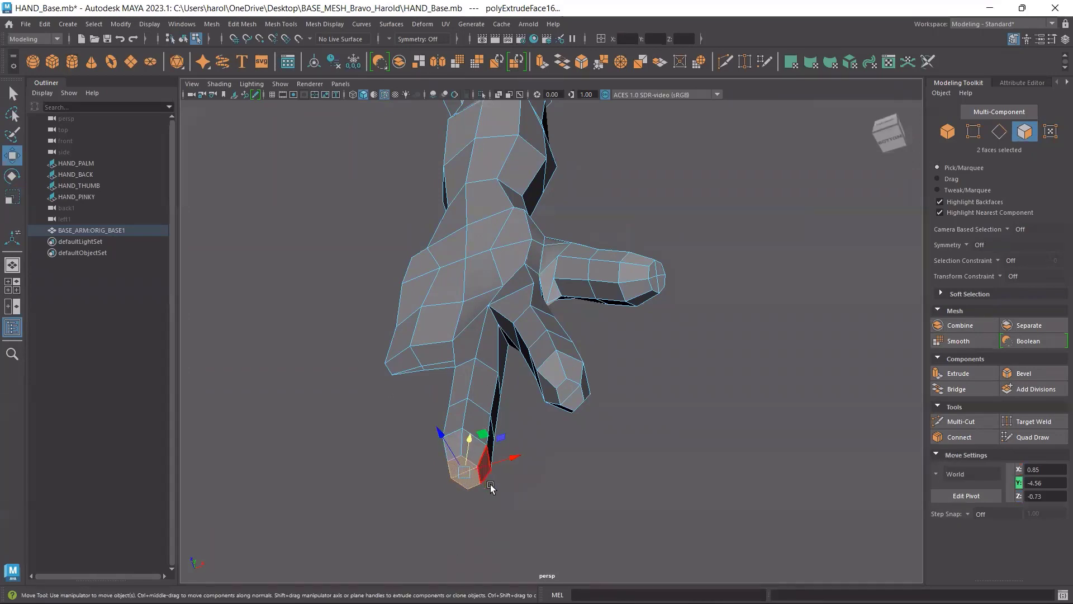
left_click_drag(491, 486, 508, 447, "alt")
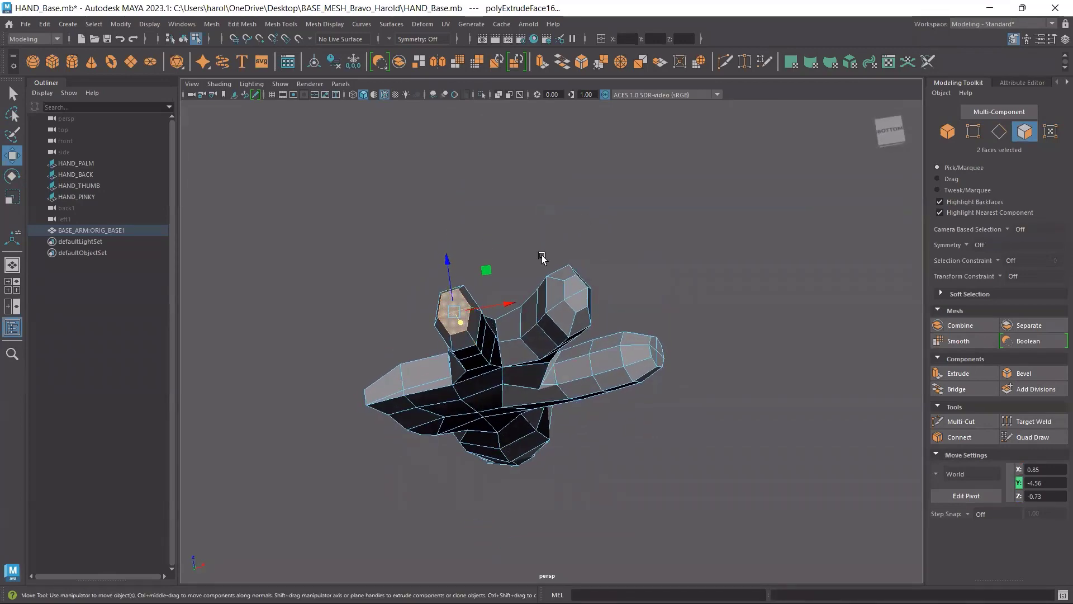
left_click_drag(544, 259, 423, 356, "alt")
key("space")
key("space")
middle_click_drag(464, 387, 556, 412, "alt")
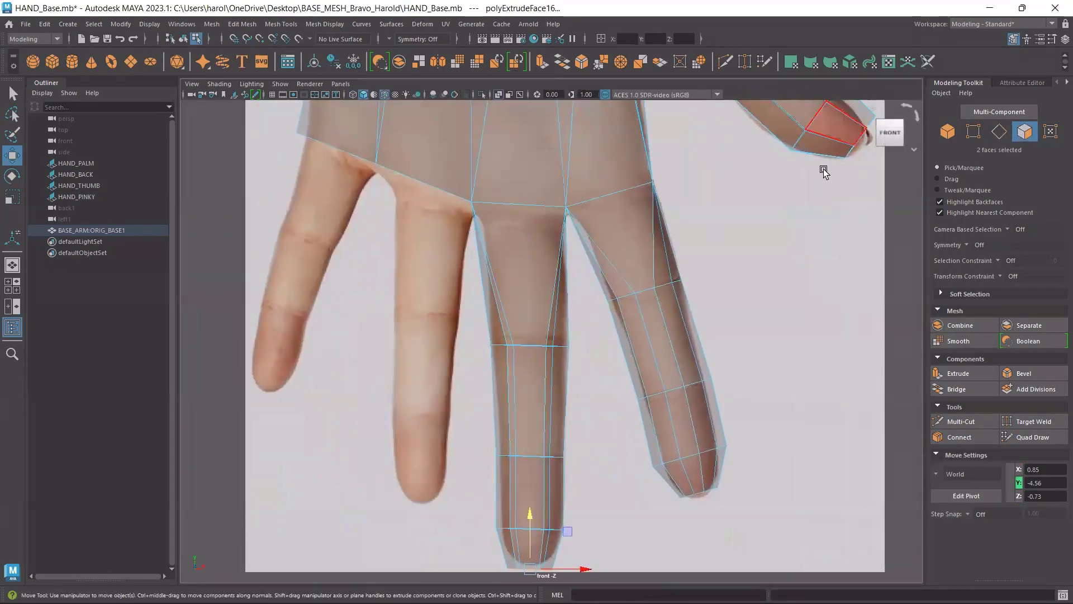
key("space")
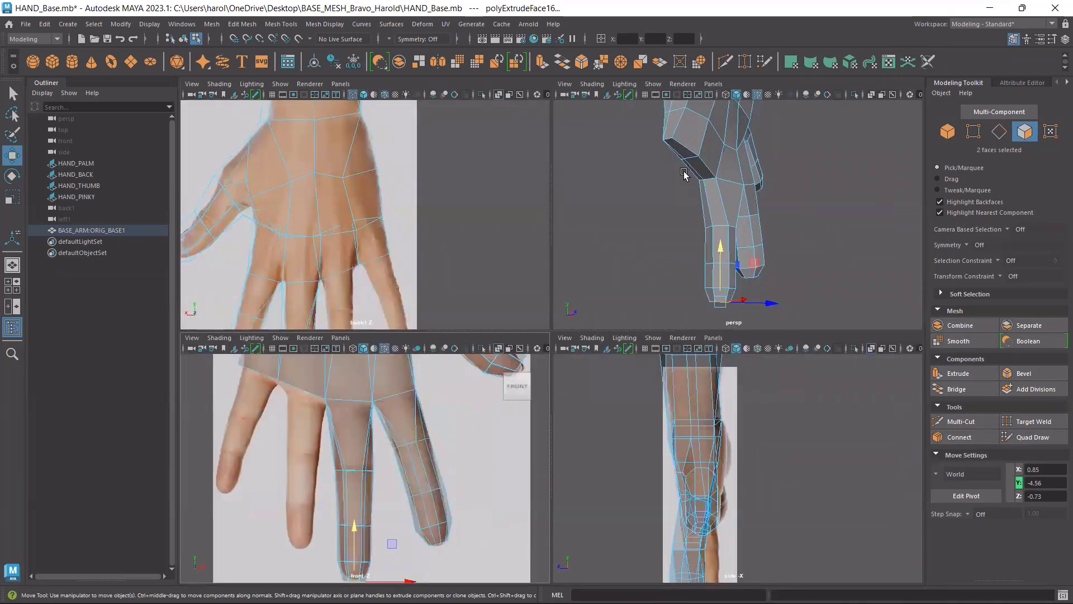
key("space")
left_click_drag(586, 211, 508, 208, "alt")
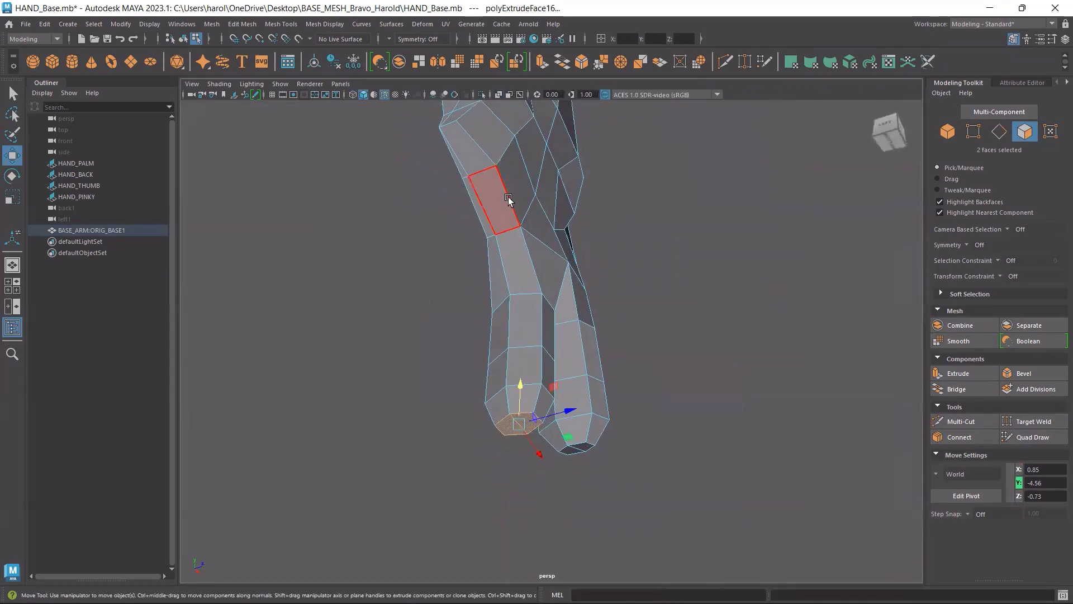
left_click_drag(472, 158, 501, 180, "alt")
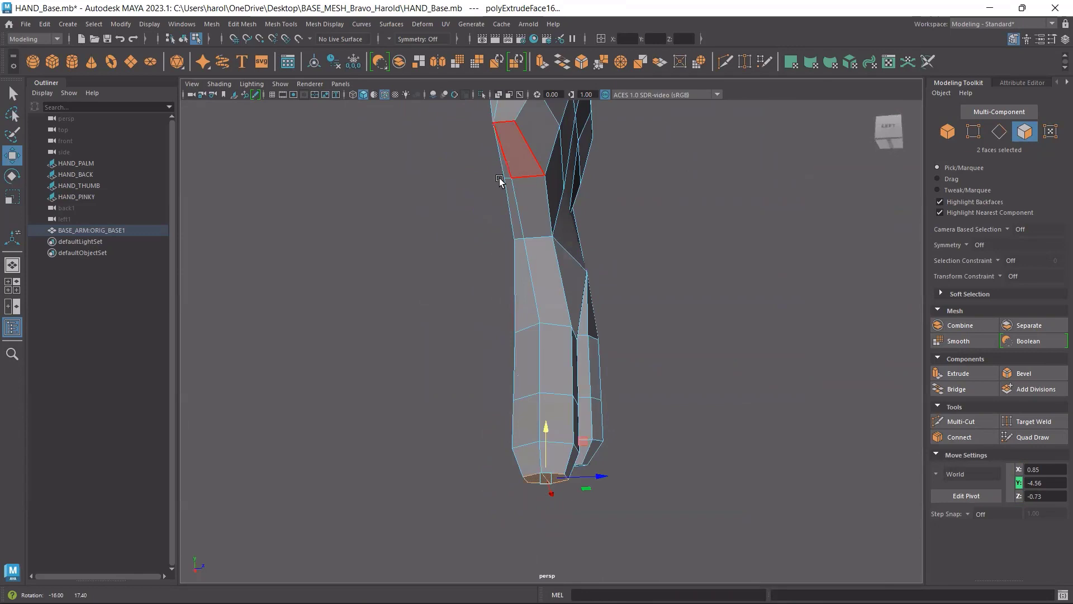
Set the transform constraint to Edge and slide the middle vertex at the palm end's outer pinky side to about Z -0.80.
left_click(959, 133)
middle_click_drag(493, 152, 496, 298, "alt")
scroll(504, 192, "up", 4)
left_click(459, 219)
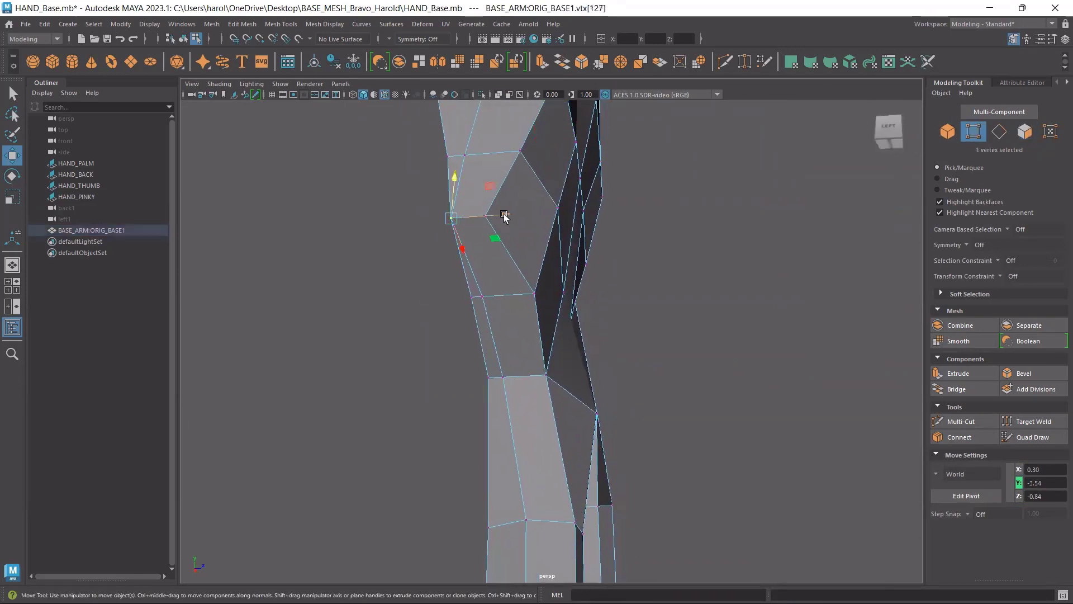
left_click(1003, 275)
left_click(1015, 292)
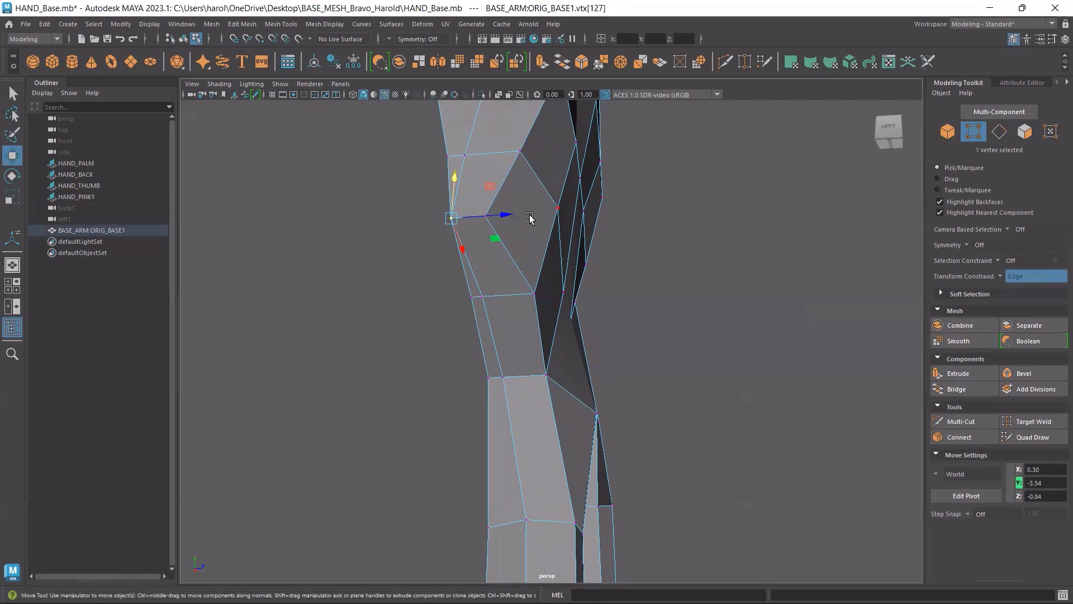
left_click_drag(509, 216, 509, 255)
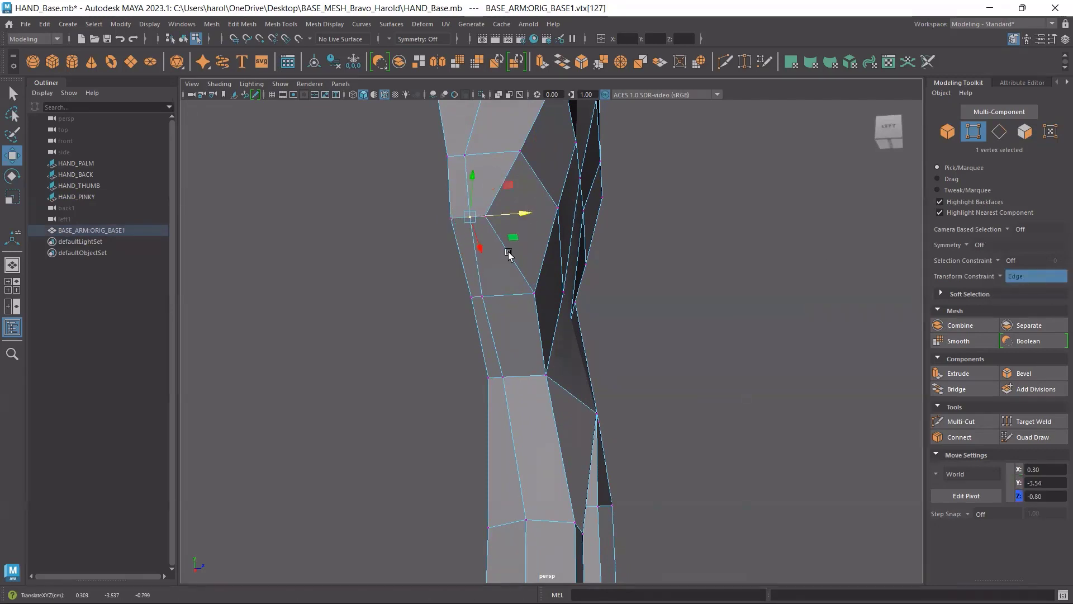
Slide the next two middle vertices along the palm end to about Z -0.77 and -0.76, and turn the transform constraint off.
left_click(487, 292)
left_click_drag(537, 293, 553, 293)
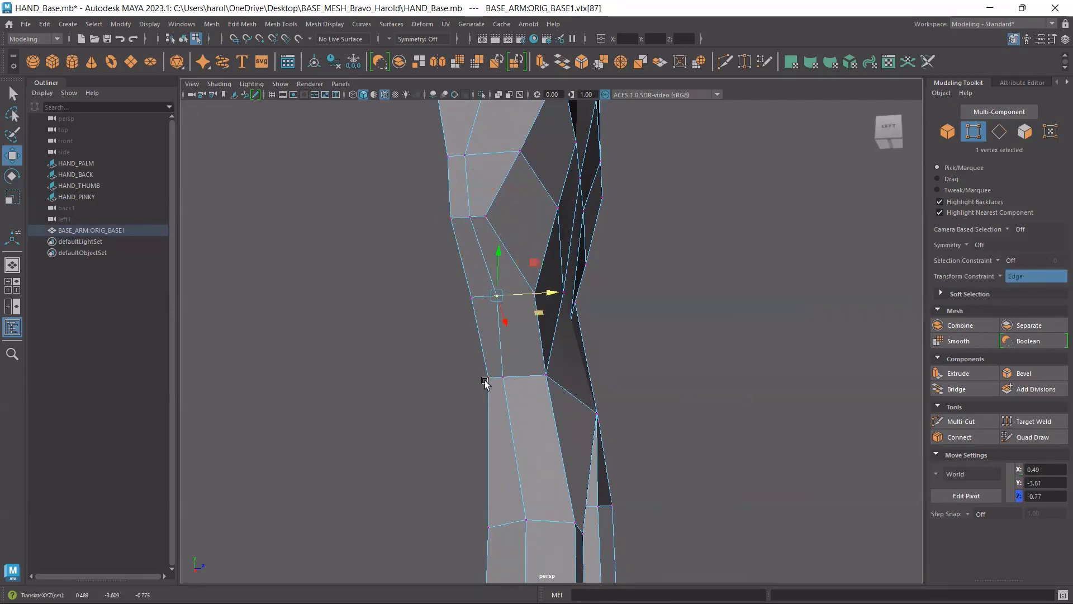
left_click(516, 381)
left_click_drag(556, 376, 569, 371)
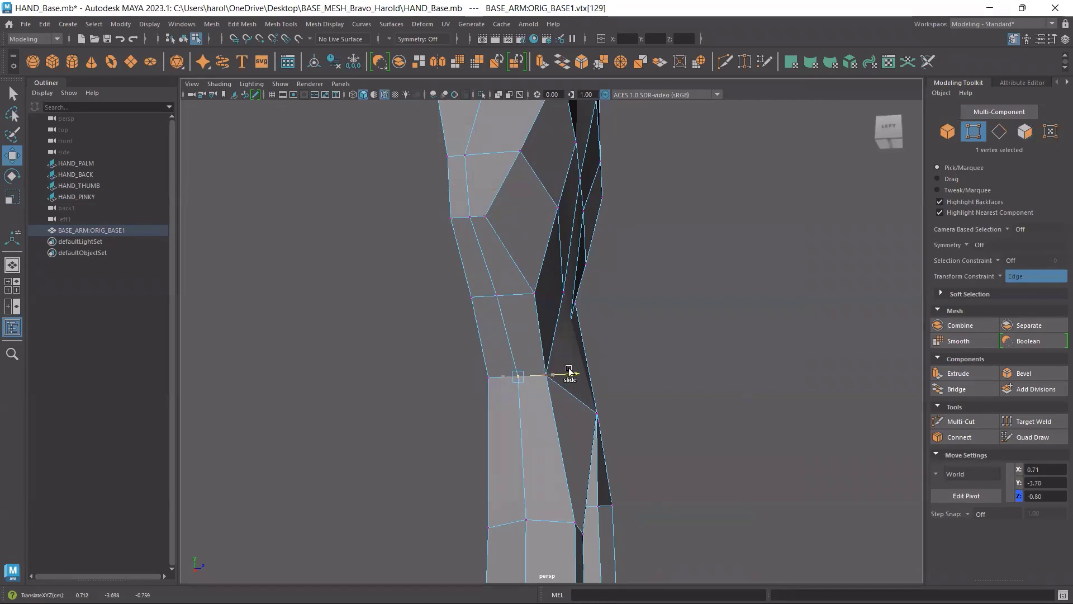
left_click(1010, 282)
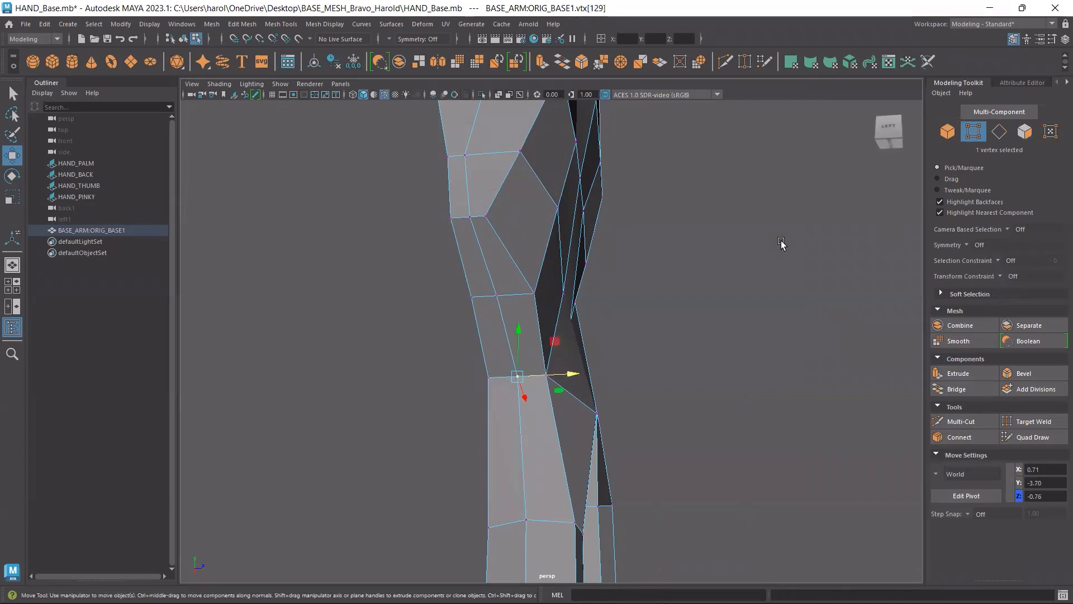
Select the two palm end faces at the ring finger's base and show them against the front reference.
left_click(1025, 131)
left_click(549, 395)
key("space")
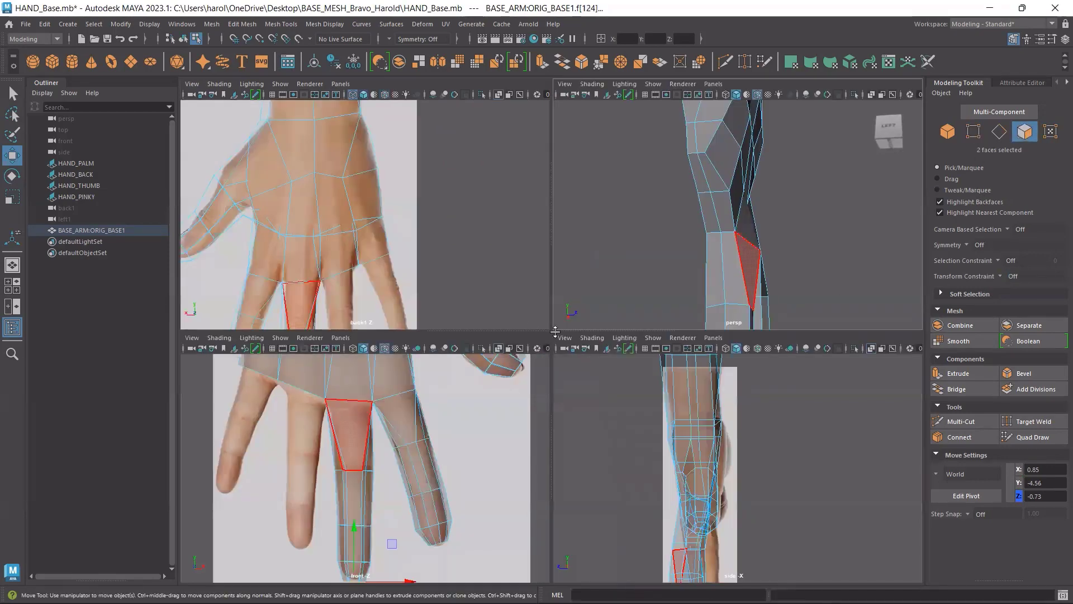
left_click(711, 217)
left_click(711, 217, "shift")
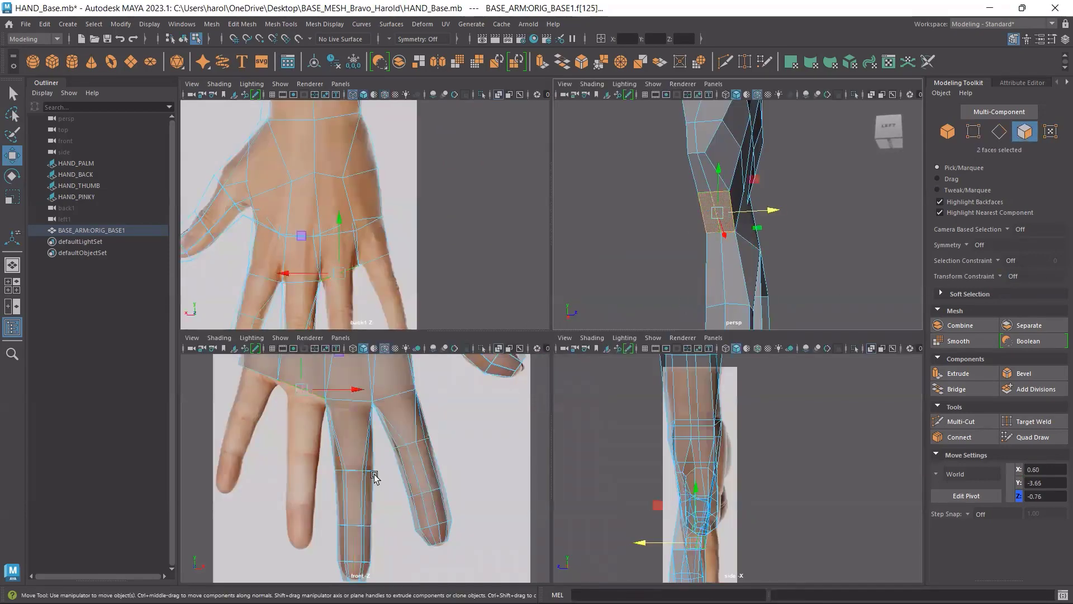
key("space")
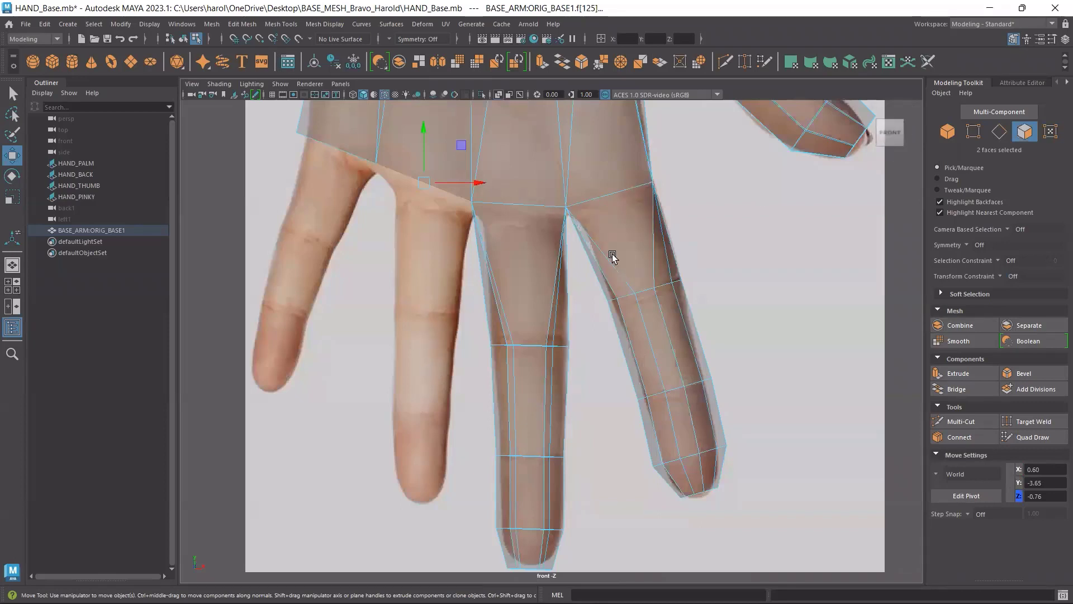
Move the three palm vertices between the ring and pinky fingers to about X 0.53, Y -3.66 to match the reference.
left_click(973, 132)
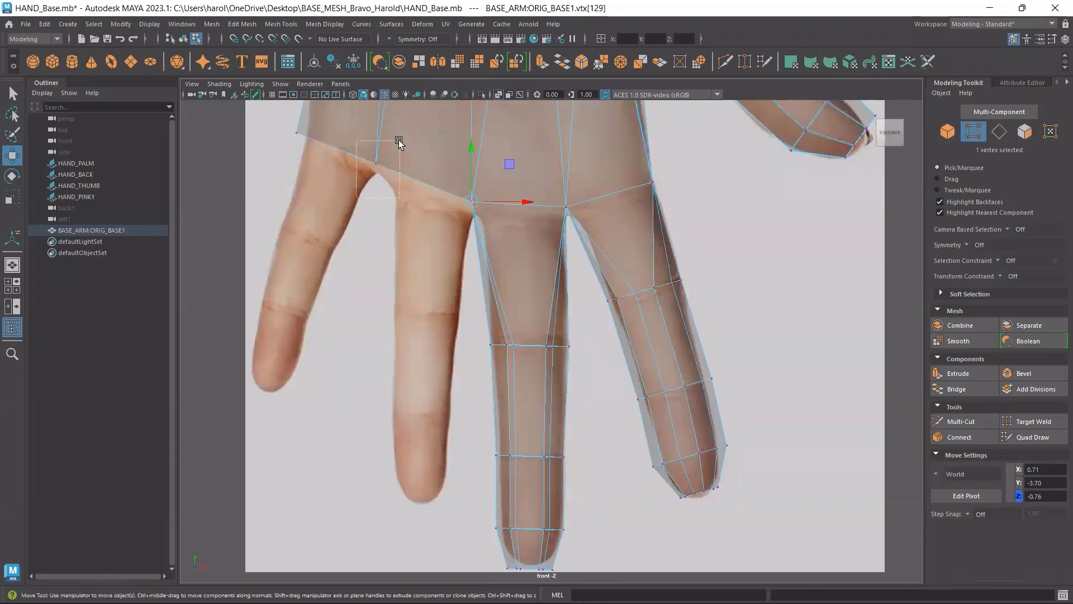
left_click_drag(399, 143, 399, 142)
middle_click_drag(412, 119, 432, 148)
middle_click_drag(420, 284, 458, 414, "alt")
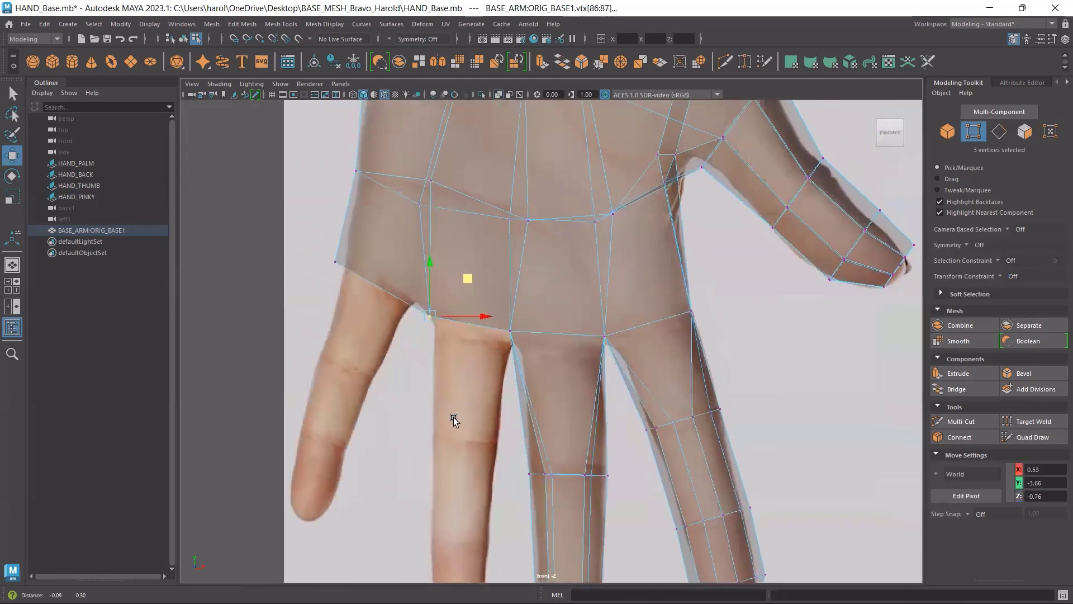
Move the outer pinky base vertices to about X 0.34, Y -3.54 and those between ring and pinky to about X 0.51, Y -3.65.
left_click_drag(320, 246, 369, 279)
middle_click_drag(374, 229, 389, 232)
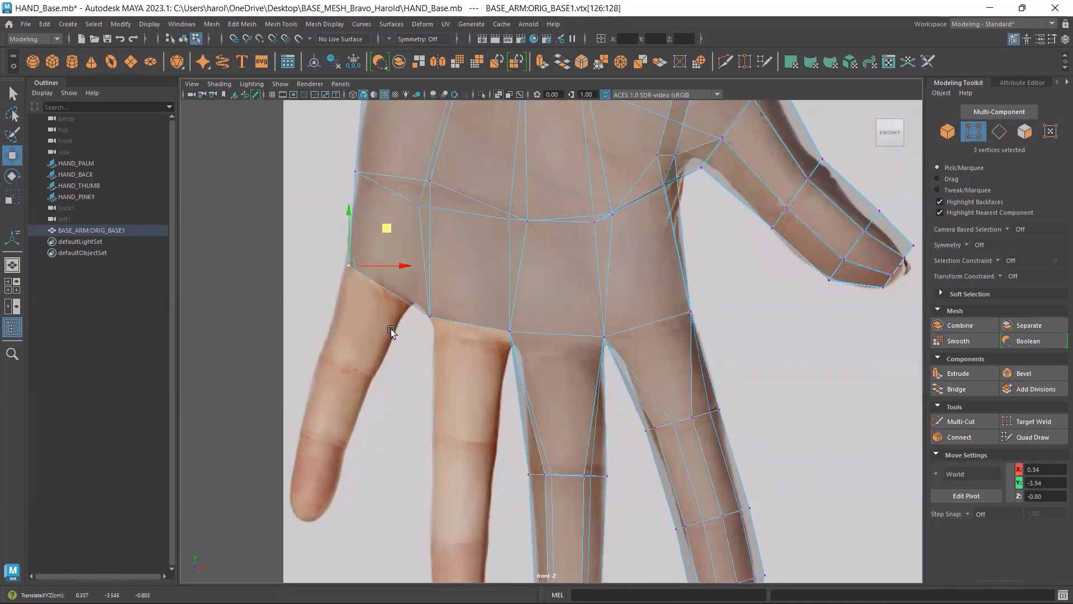
left_click_drag(391, 328, 465, 283)
middle_click_drag(465, 283, 463, 278)
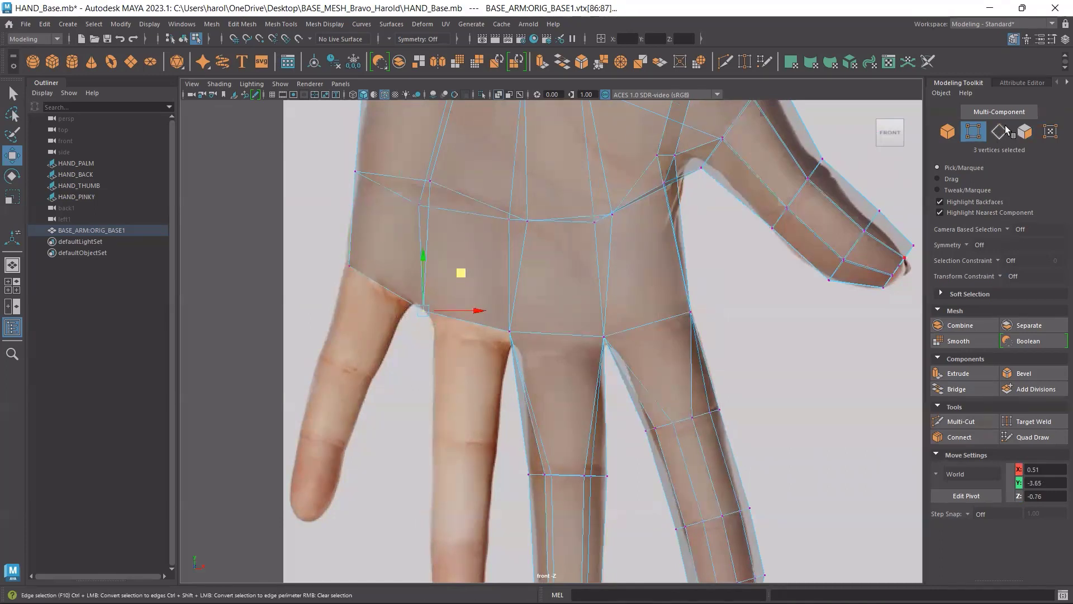
Extrude the two palm end faces at the ring finger's base down to the first joint at about Y -3.96.
key("F11")
key("space")
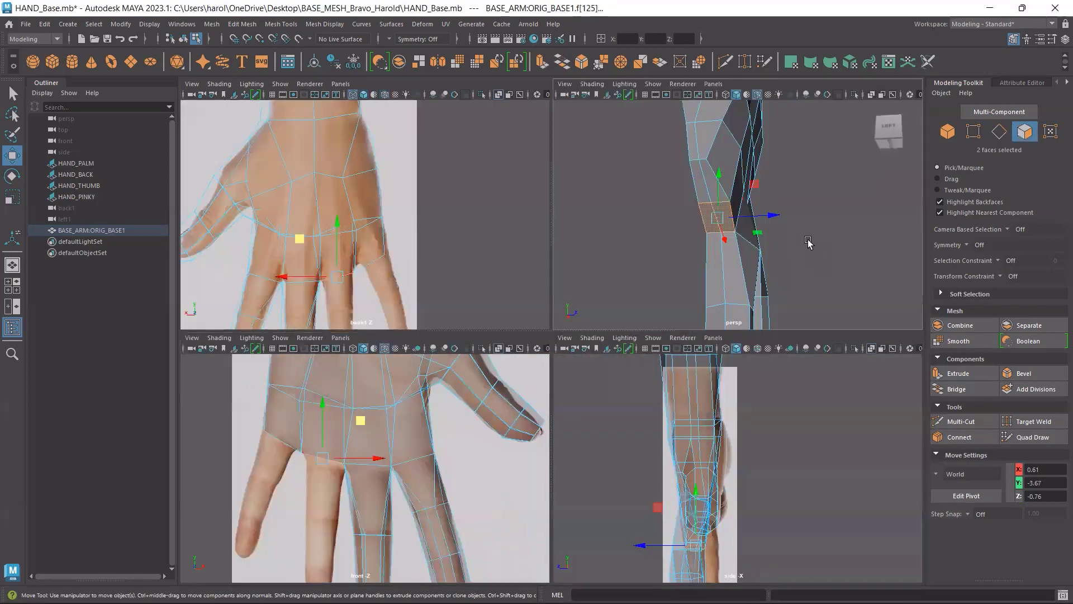
key("space")
key("space")
left_click_drag(322, 404, 323, 472, "shift")
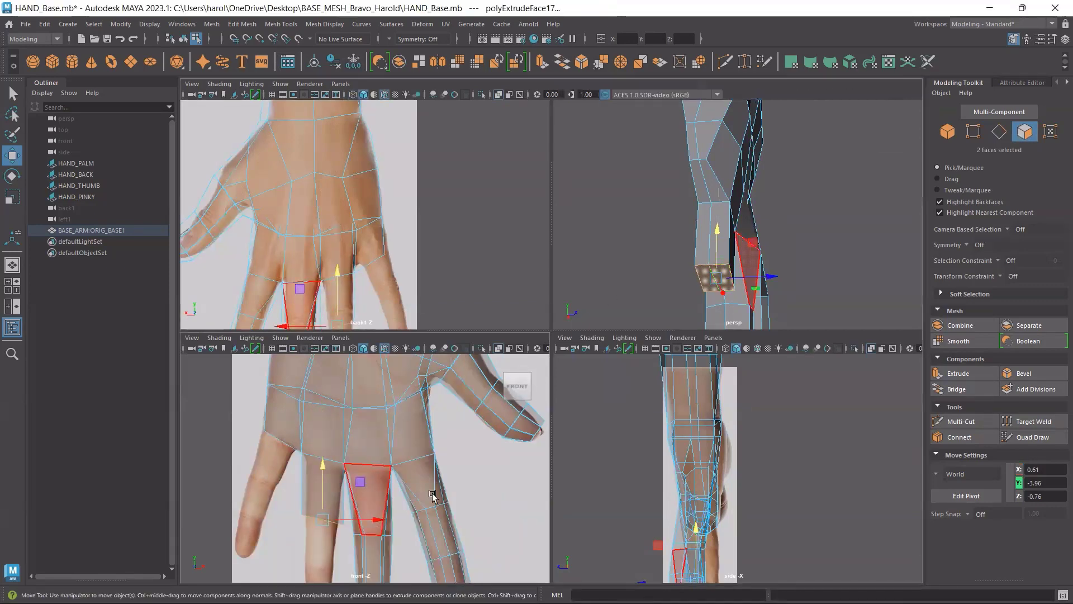
Flatten the extruded ring finger's end faces vertically and tilt them slightly to follow the first joint crease.
key("space")
scroll(479, 299, "up", 4)
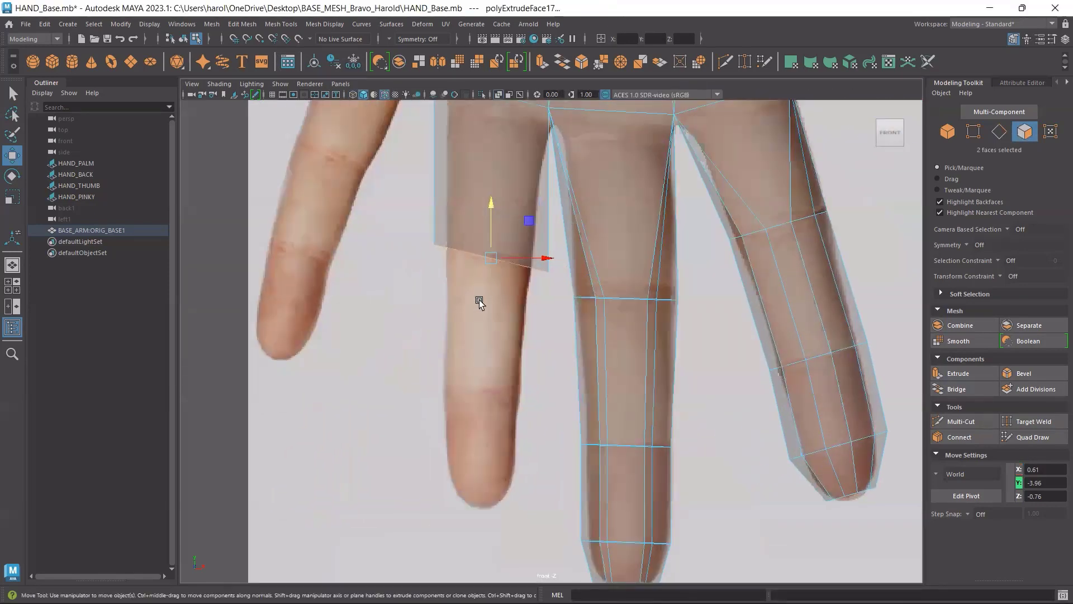
key("r")
left_click_drag(491, 208, 472, 479)
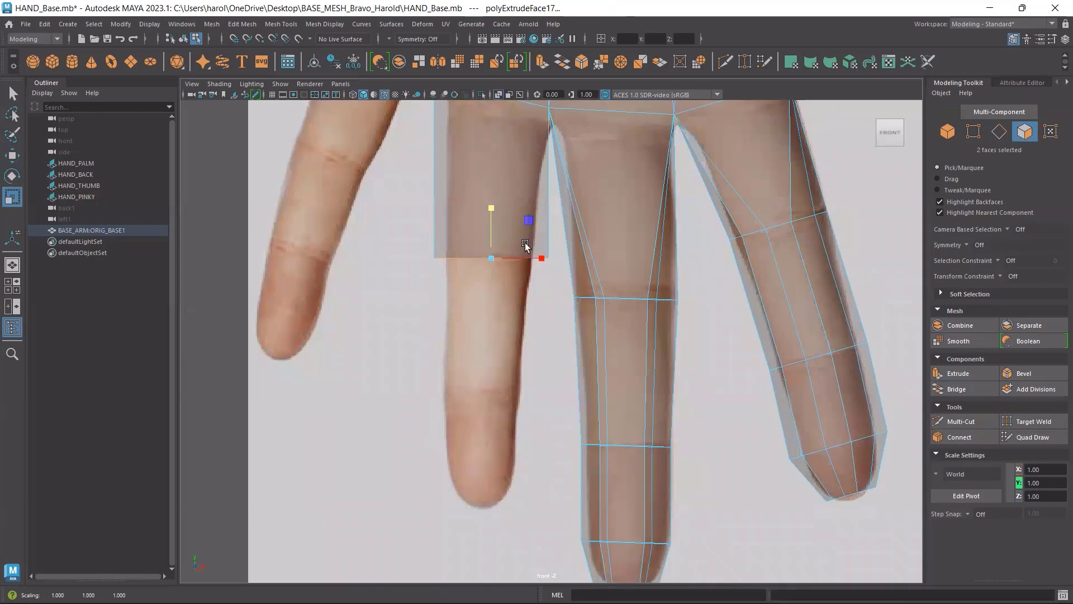
key("e")
mouse_move(548, 240)
left_mouse_down()
mouse_move(539, 237)
mouse_move(538, 250)
left_mouse_up()
key("w")
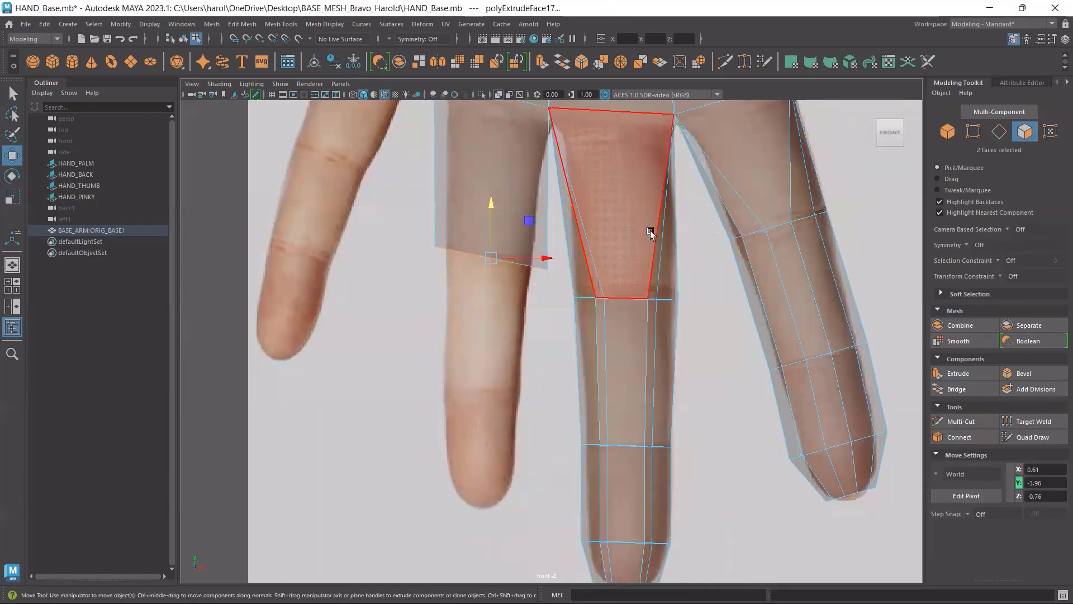
Extrude the ring finger's end faces three more times along the reference, ending at the fingertip at about Y -4.40.
key("space")
key("space")
left_click_drag(685, 385, 656, 347, "alt")
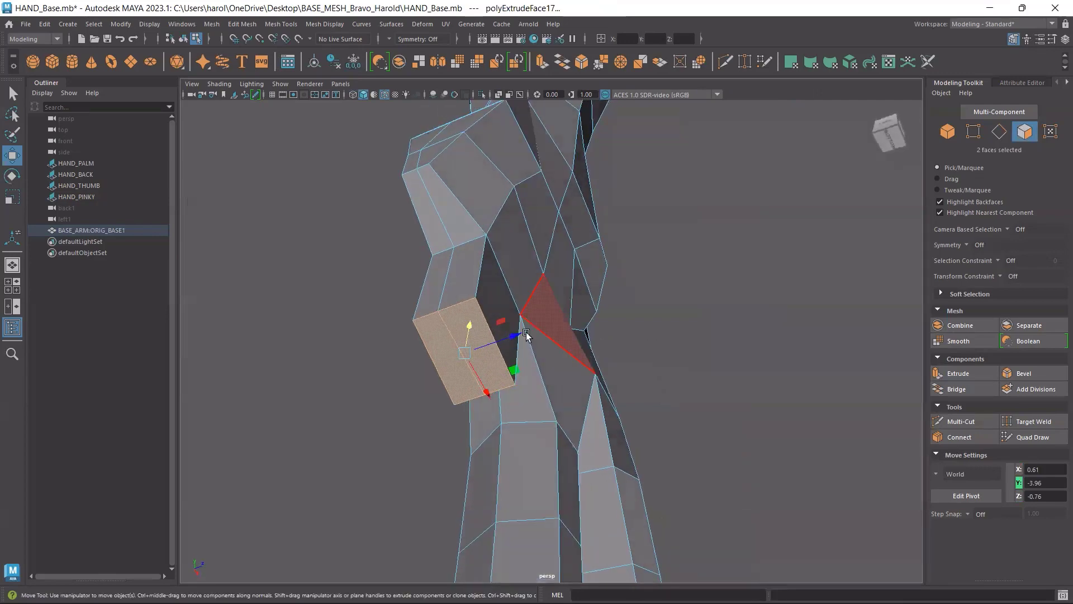
key("space")
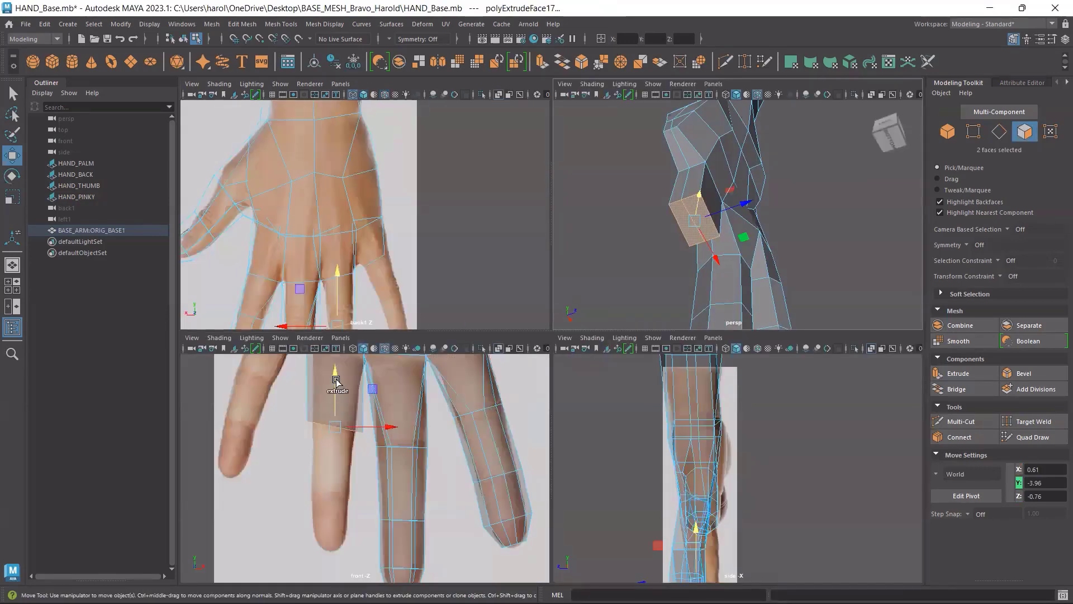
left_click_drag(336, 380, 329, 486)
key("ctrl+e")
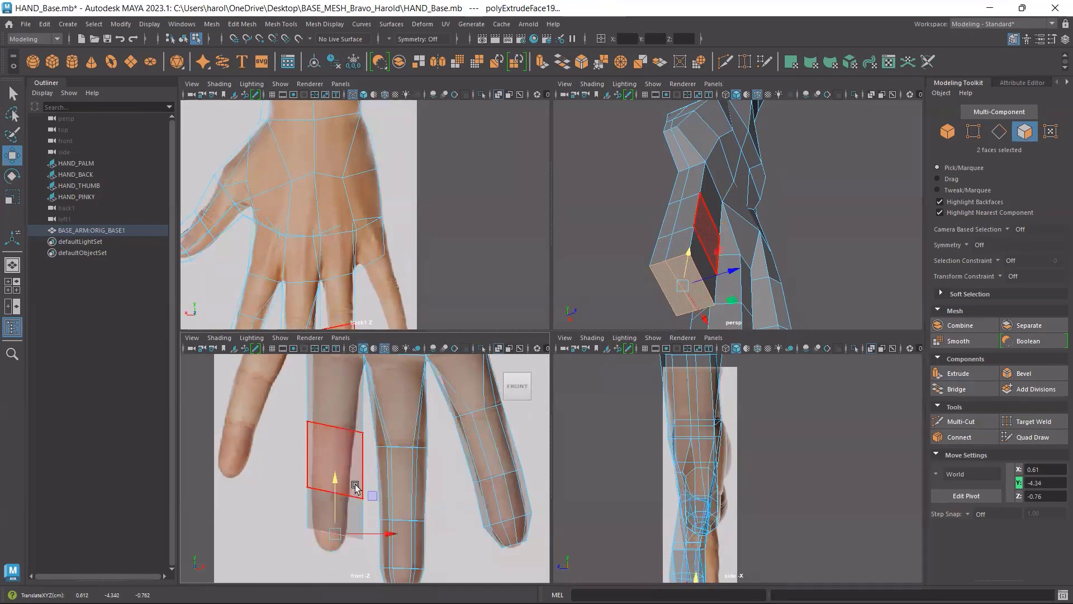
key("space")
middle_click_drag(655, 471, 673, 347, "alt")
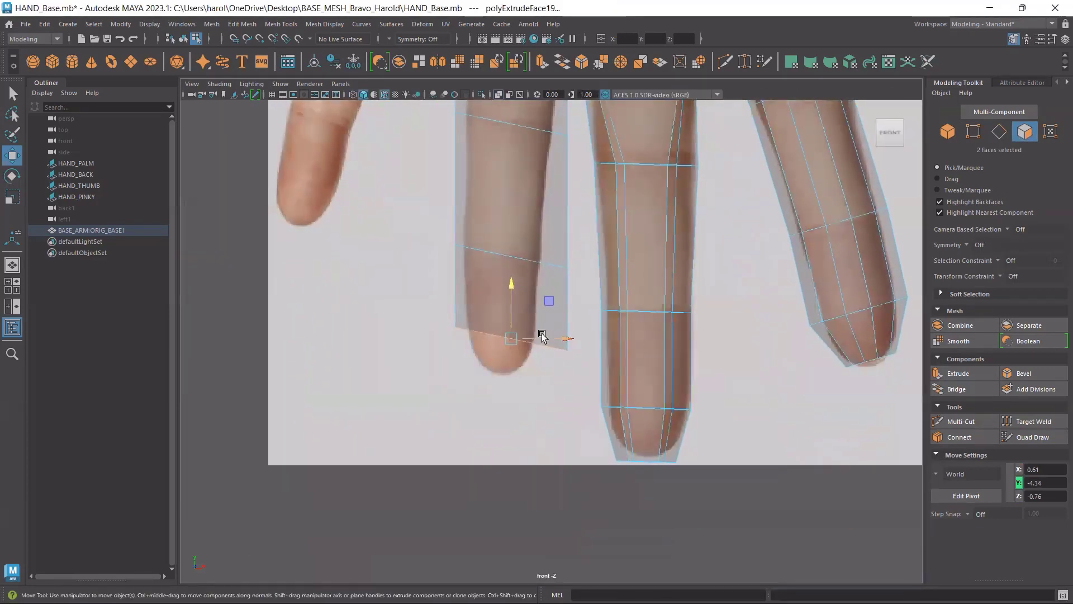
left_click_drag(510, 301, 508, 338, "shift")
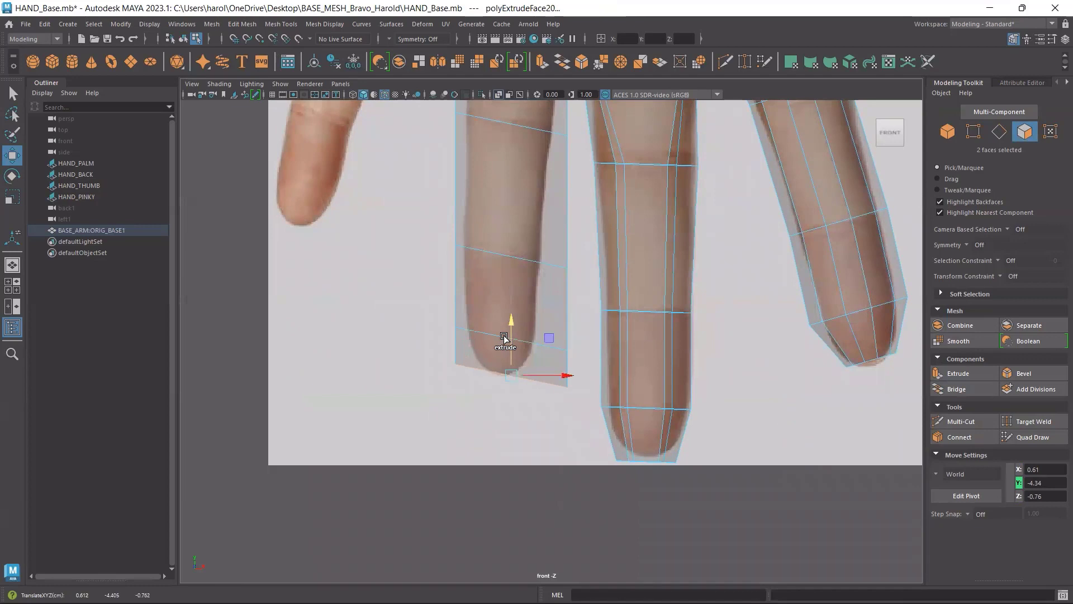
Fit the ring finger's first two joint rows to the reference, with middle-finger-side vertices at about X 0.68, Y -3.97 and X 0.66, Y -4.22.
left_click(973, 132)
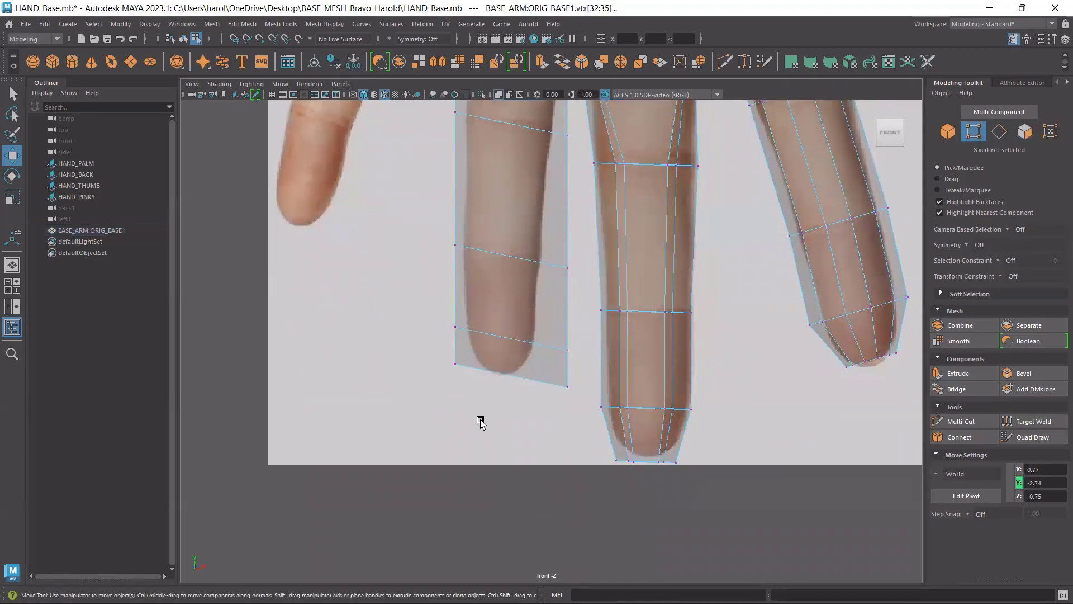
middle_click_drag(479, 421, 455, 515, "alt")
left_click_drag(439, 250, 441, 254)
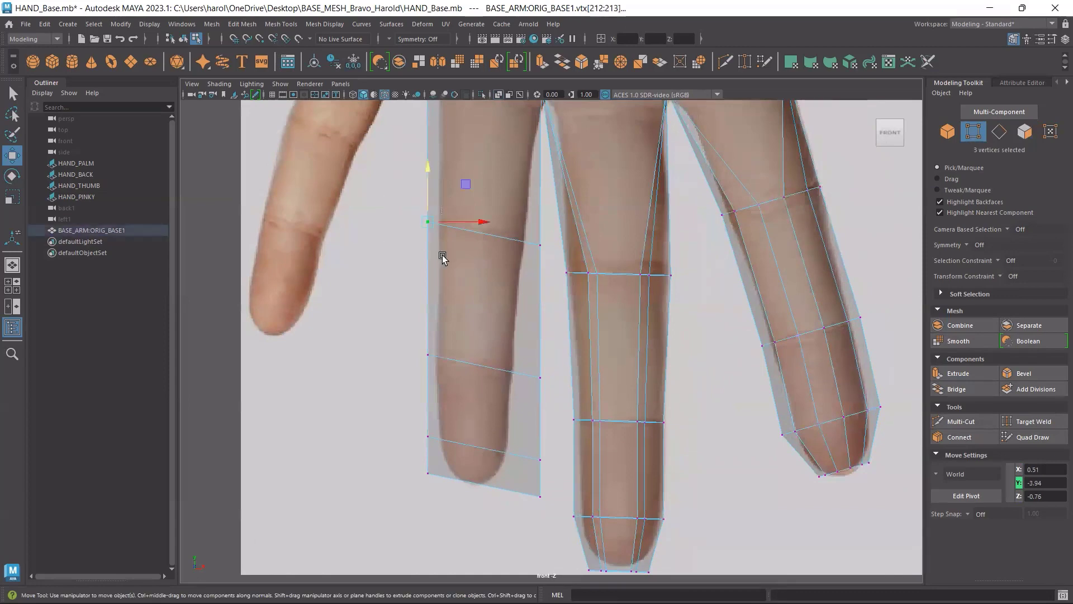
left_click_drag(468, 221, 477, 220)
left_click_drag(554, 226, 514, 292)
left_click_drag(581, 208, 569, 202)
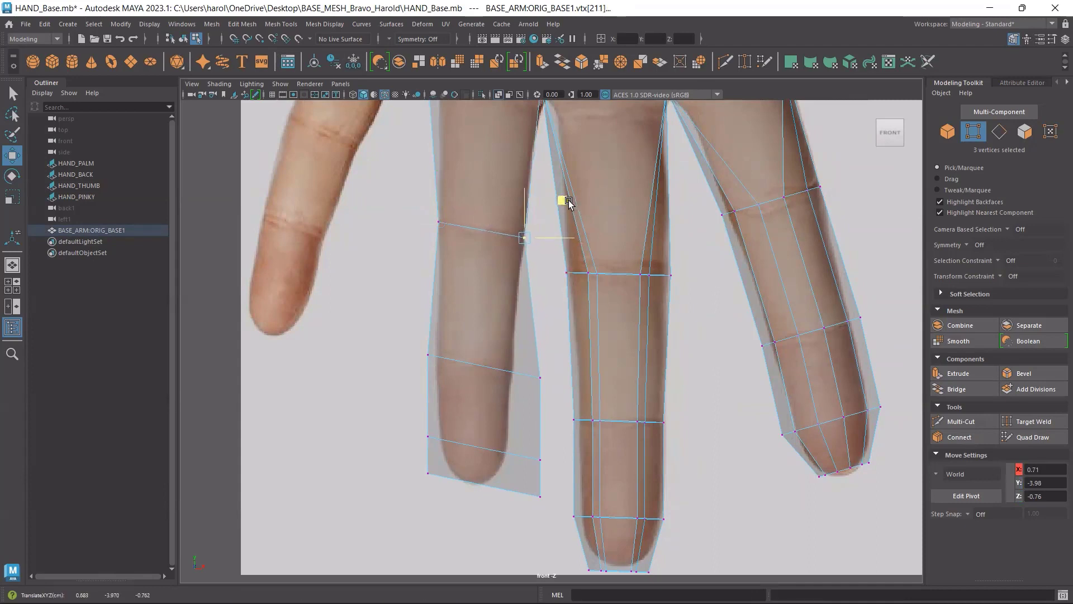
left_click_drag(399, 324, 553, 380)
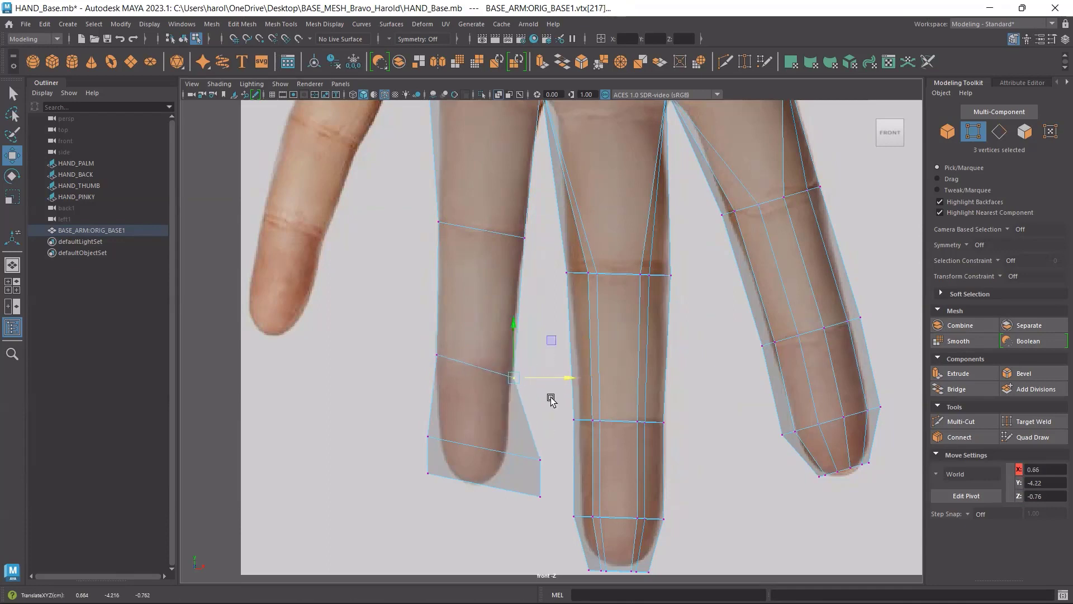
Move both sides of the ring finger's third vertex row onto the finger outline, with the pinky side at about X 0.53, Y -4.33.
left_click_drag(555, 444, 506, 476)
left_click_drag(600, 459, 548, 456)
left_click_drag(389, 412, 467, 449)
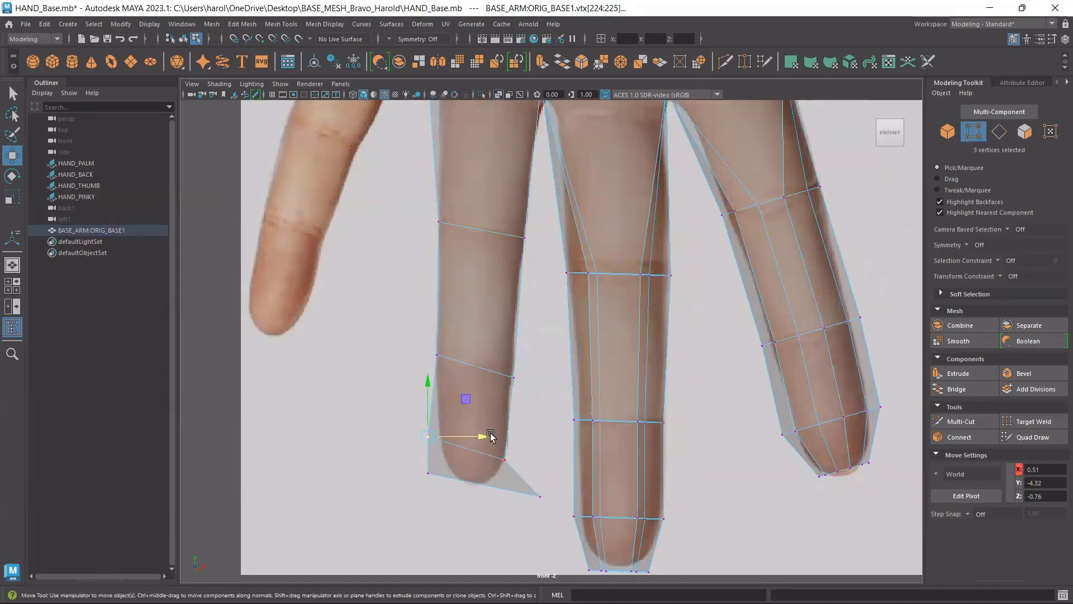
left_click_drag(468, 404, 479, 409)
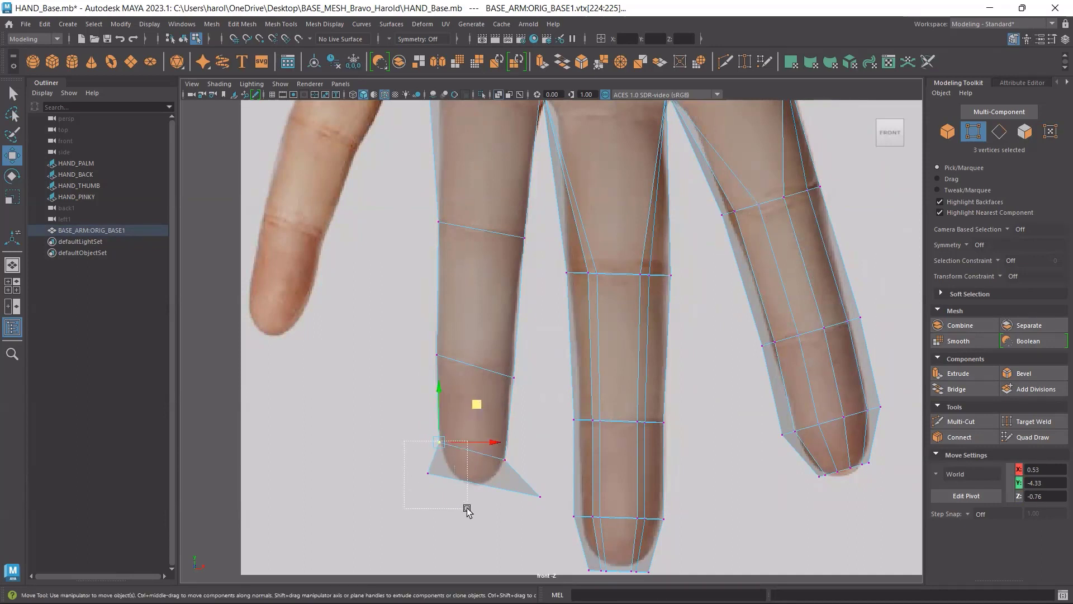
Pull the ring fingertip's end vertices inward to about X 0.63, Y -4.41 and X 0.53, Y -4.40 to match the reference tip.
left_click_drag(467, 509, 466, 494)
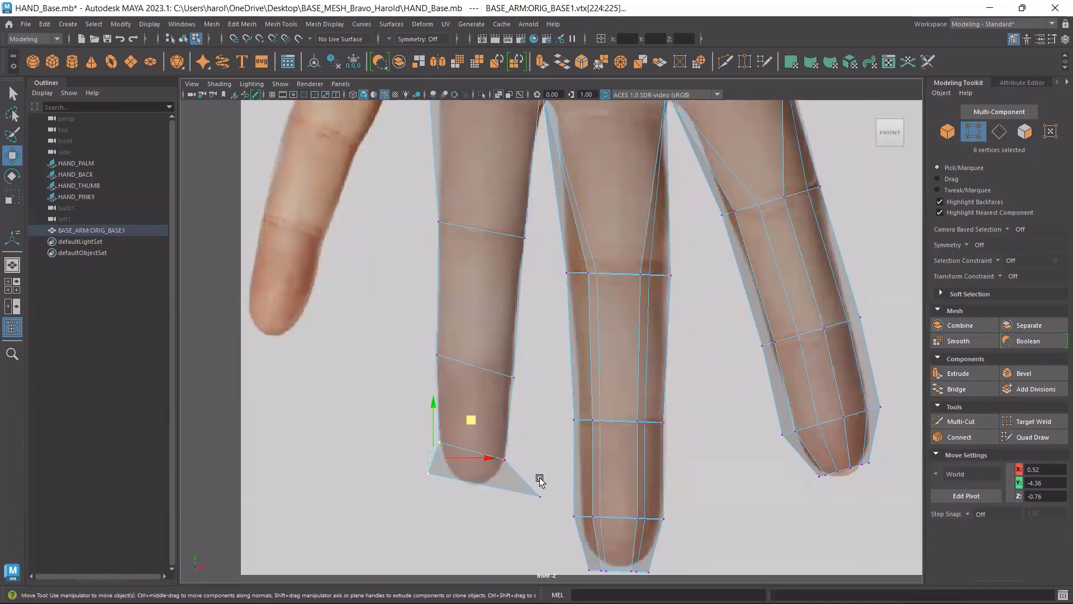
left_click_drag(499, 520, 500, 520)
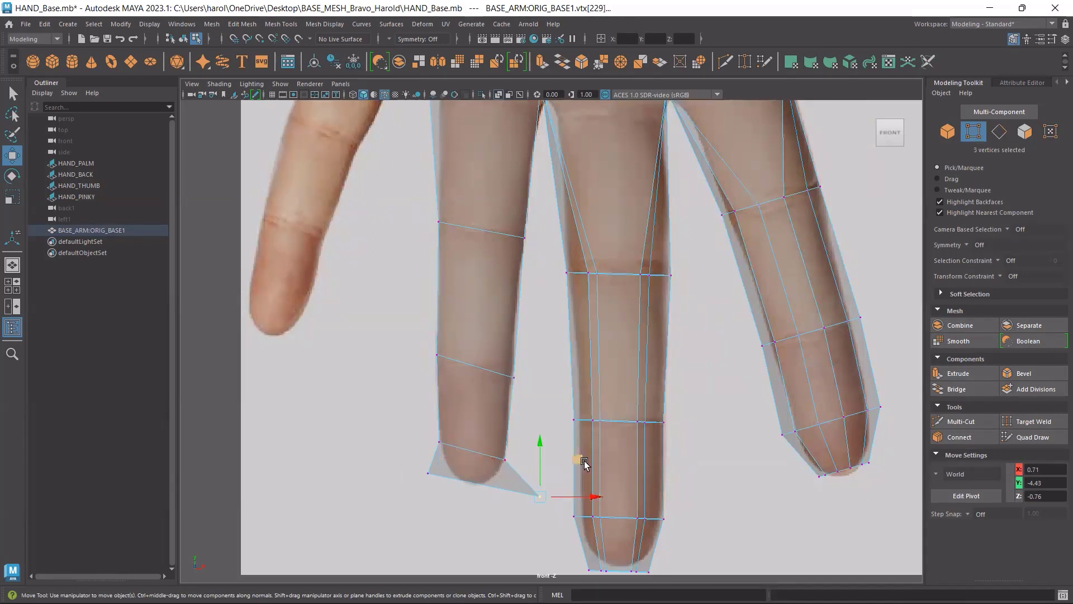
middle_click_drag(584, 462, 537, 451)
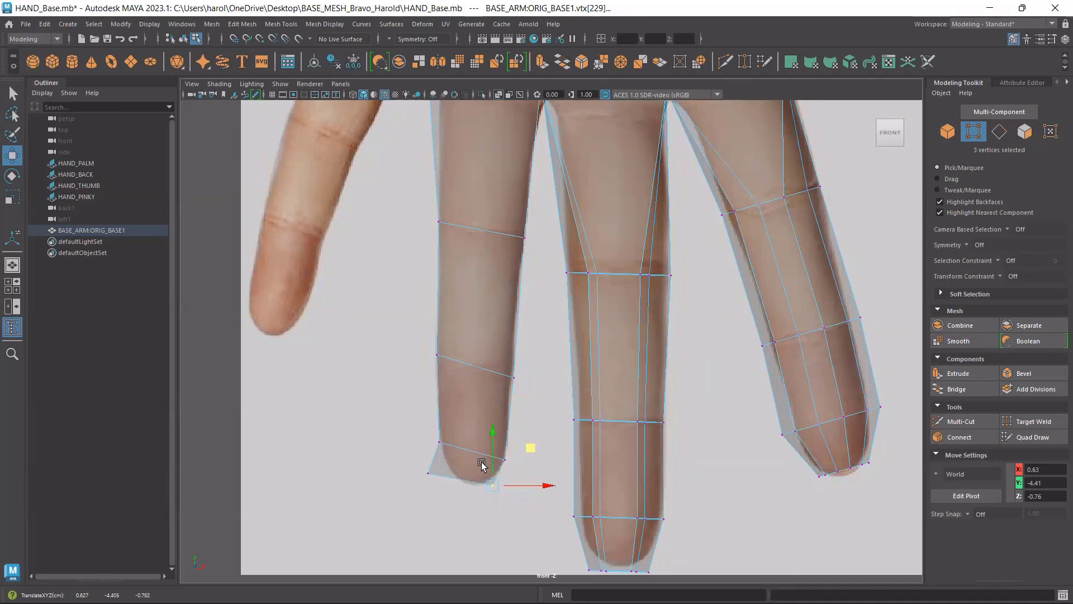
left_click_drag(443, 492, 445, 492)
left_click_drag(466, 436, 485, 452)
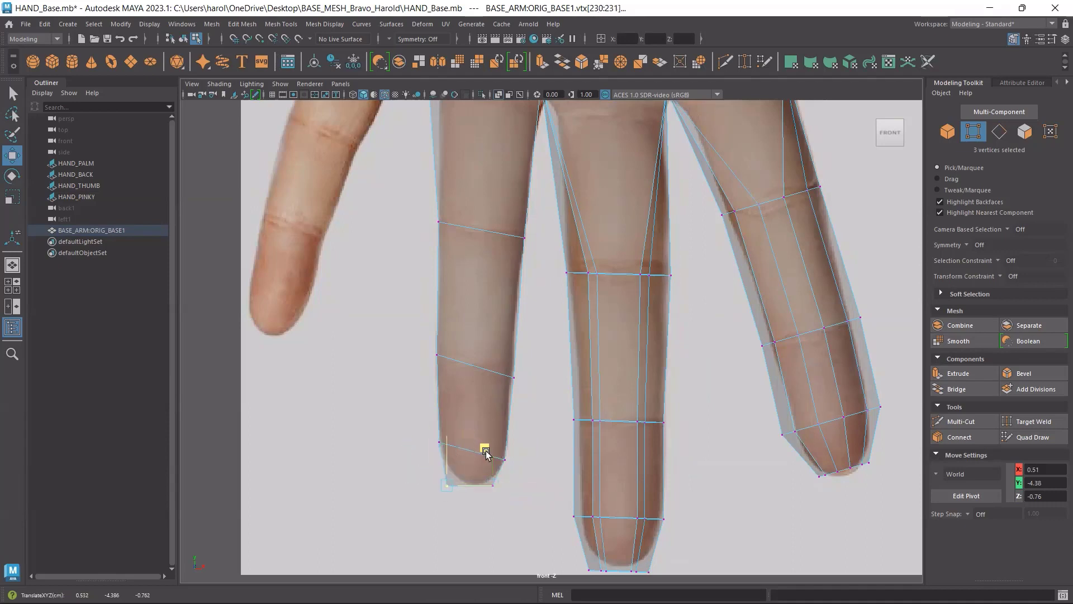
left_click(511, 462)
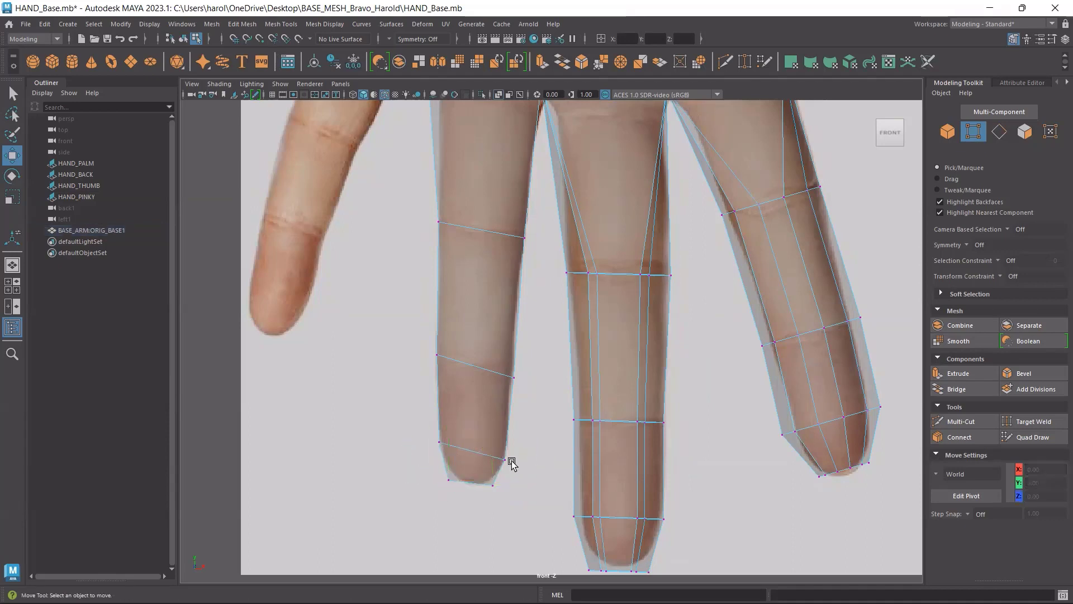
Select the ring finger's three cross-section edge loops and circularize them.
scroll(510, 464, "down", 10)
scroll(513, 447, "up", 4)
scroll(517, 422, "up", 4)
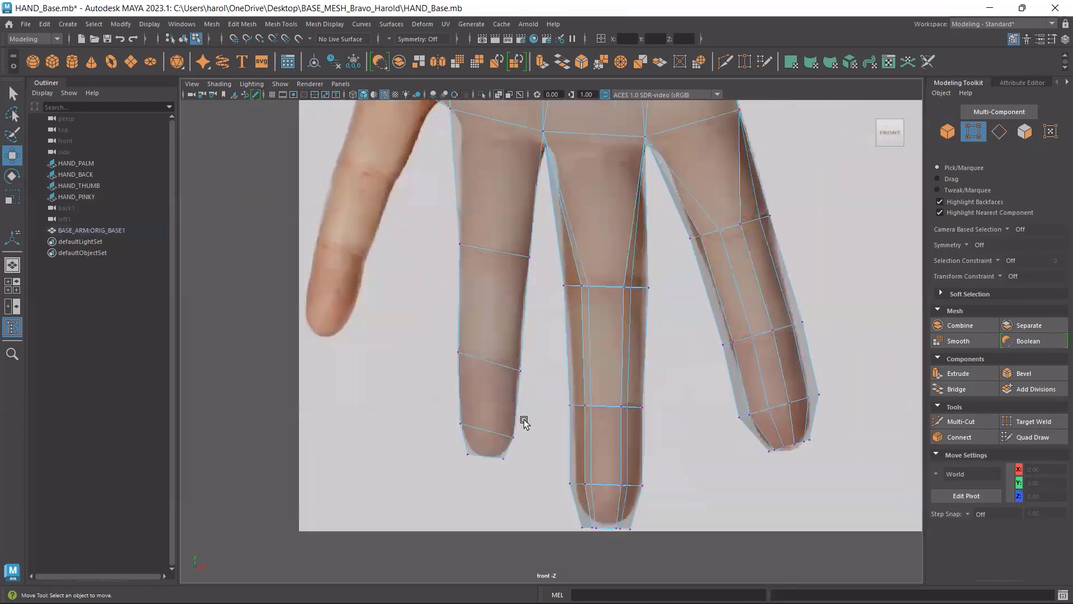
key("2")
double_click(498, 251)
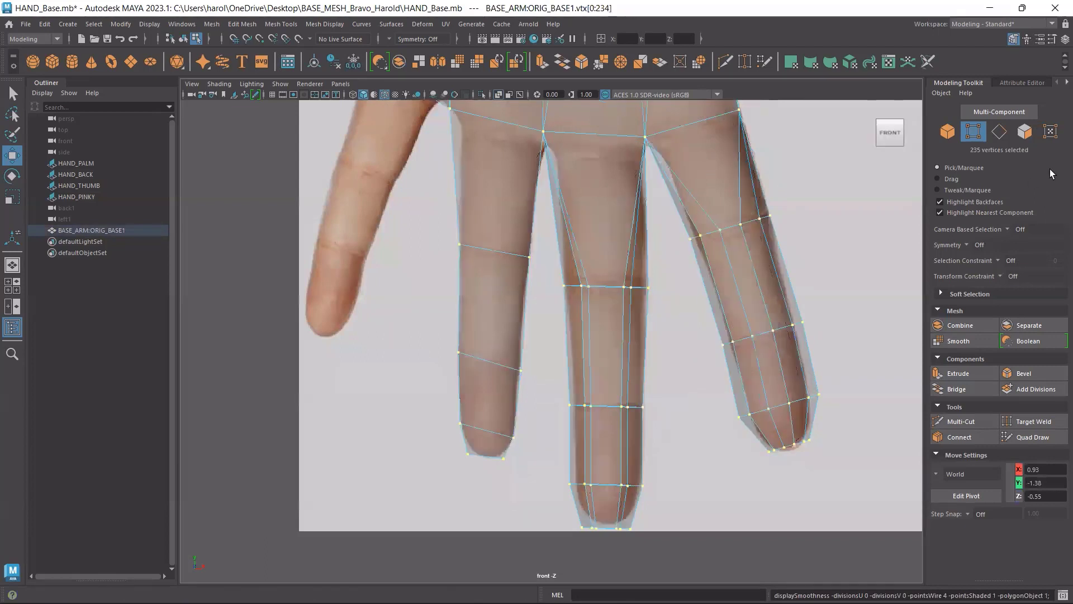
left_click(1000, 132)
double_click(503, 252)
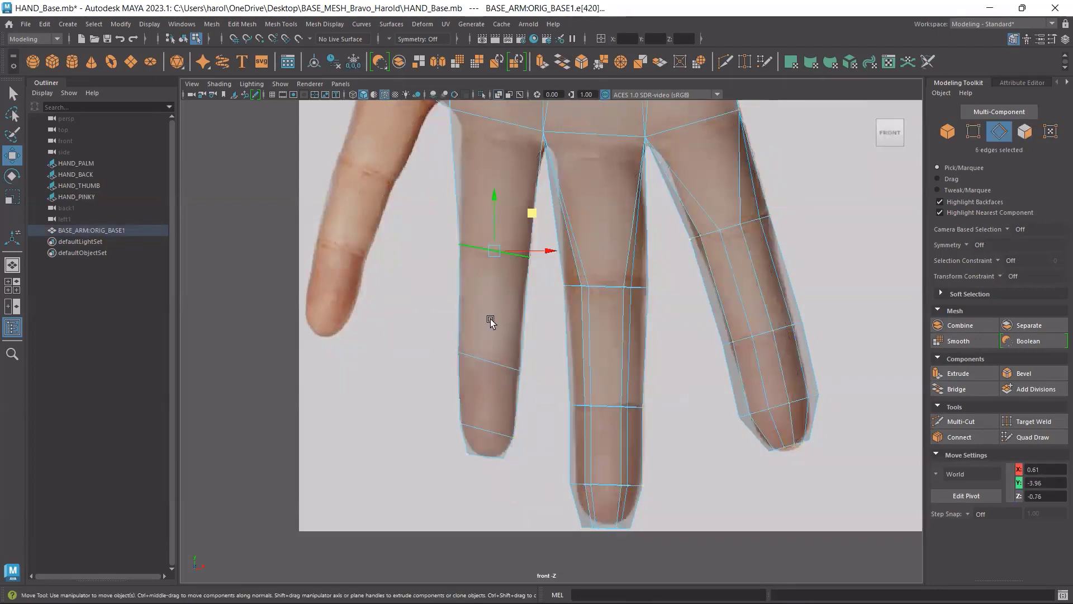
double_click(487, 364, "shift")
double_click(479, 431, "shift")
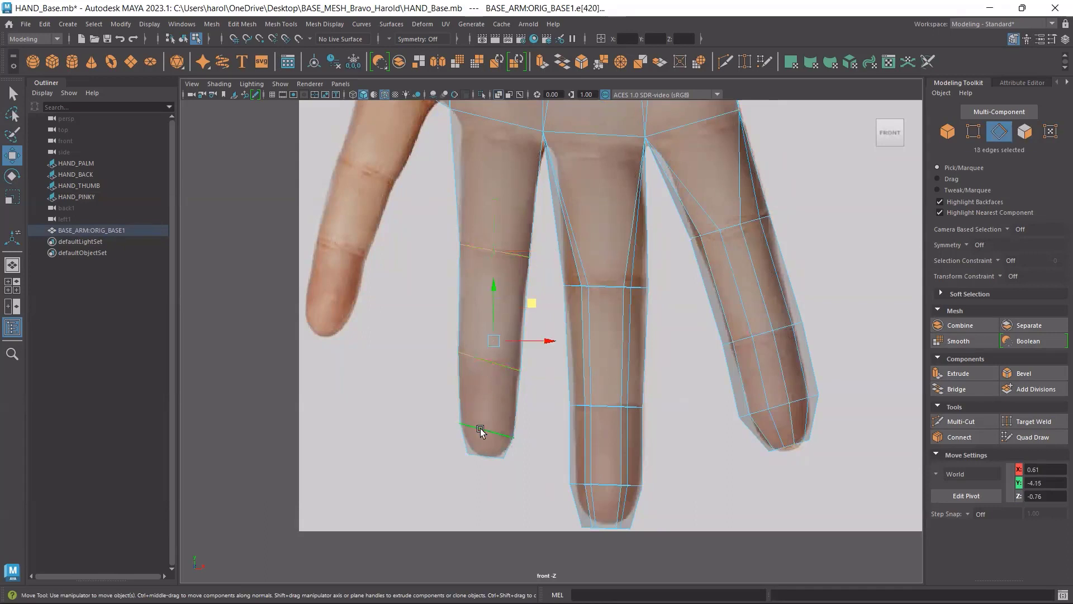
right_click_drag(496, 385, 482, 487, "shift")
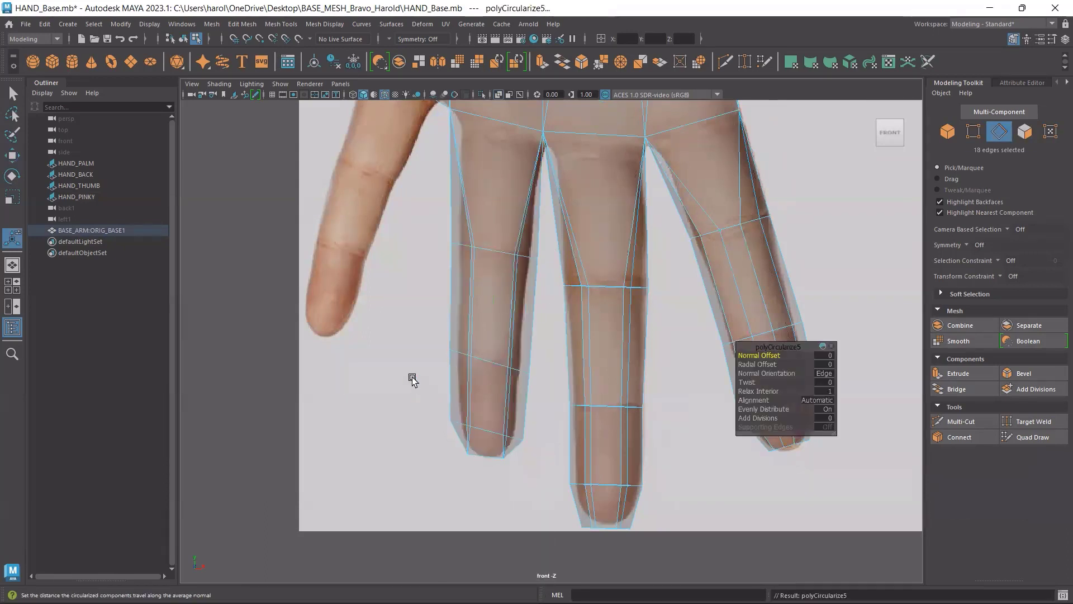
key("w")
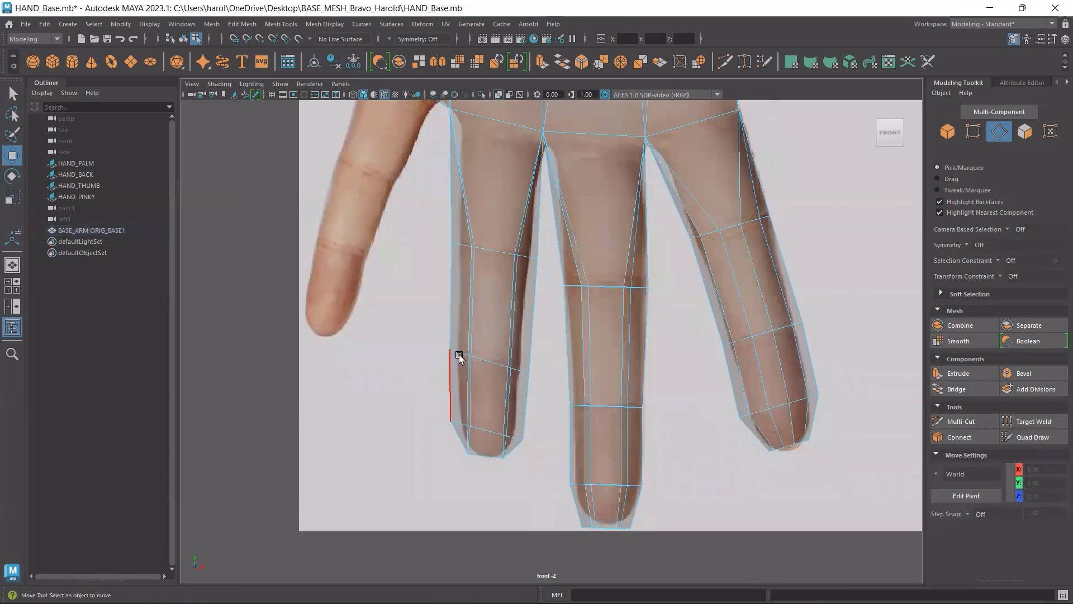
Scale the ring finger's first two joint rows narrower to match the reference width and flatten their vertical slant.
key("F9")
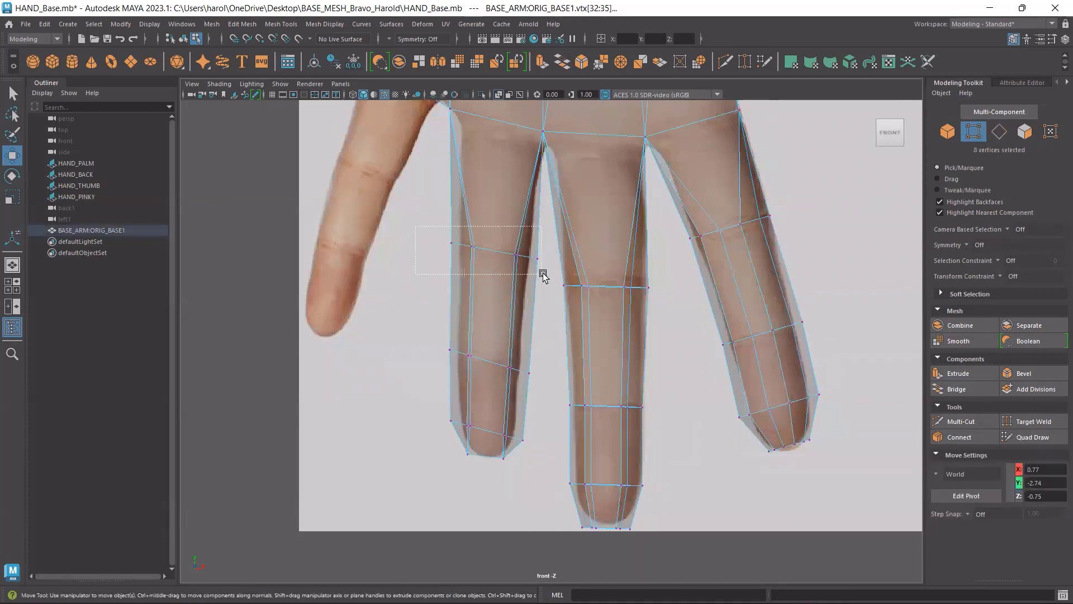
left_click_drag(543, 274, 545, 288)
key("r")
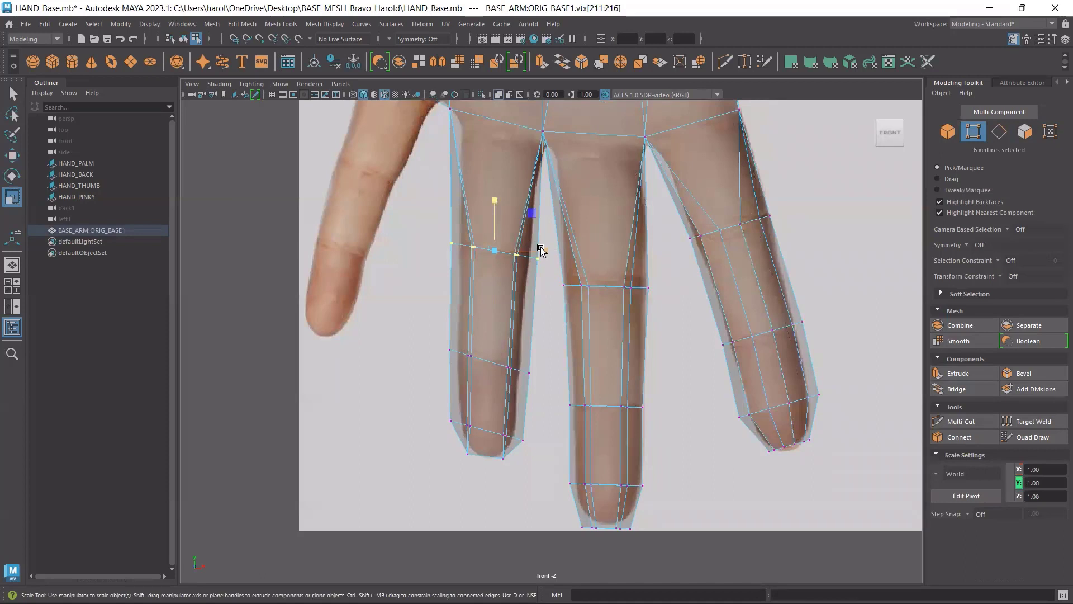
left_click_drag(540, 251, 530, 250)
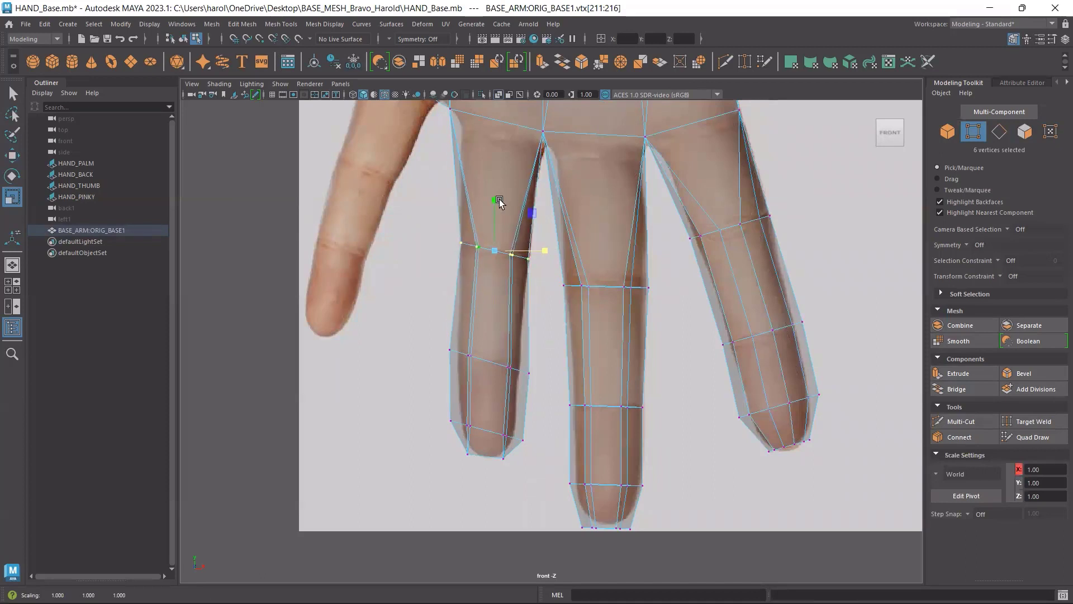
left_click_drag(424, 342, 522, 359)
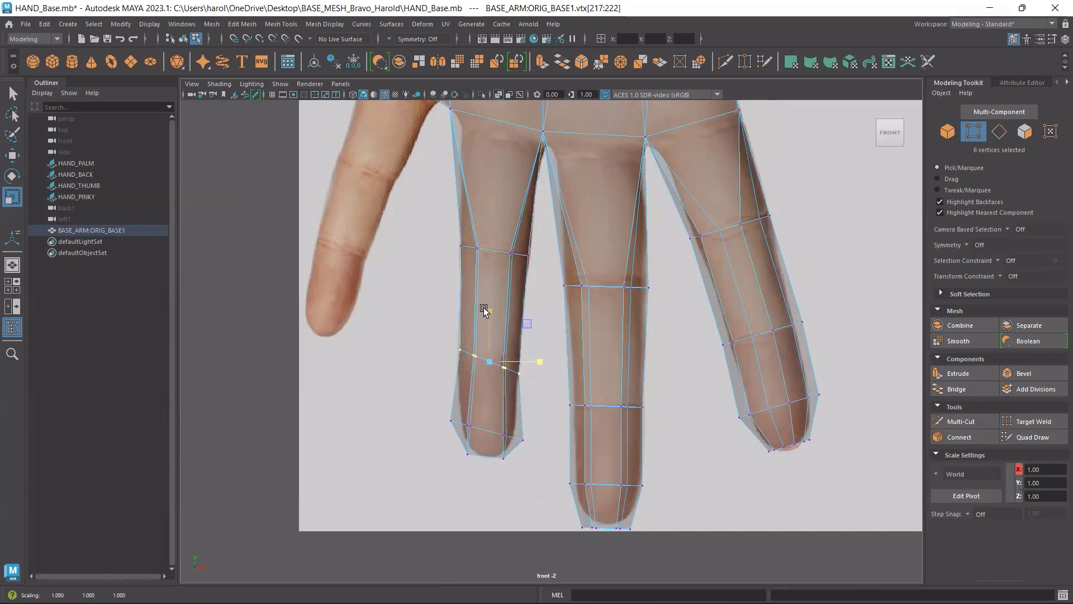
left_click_drag(486, 307, 483, 347)
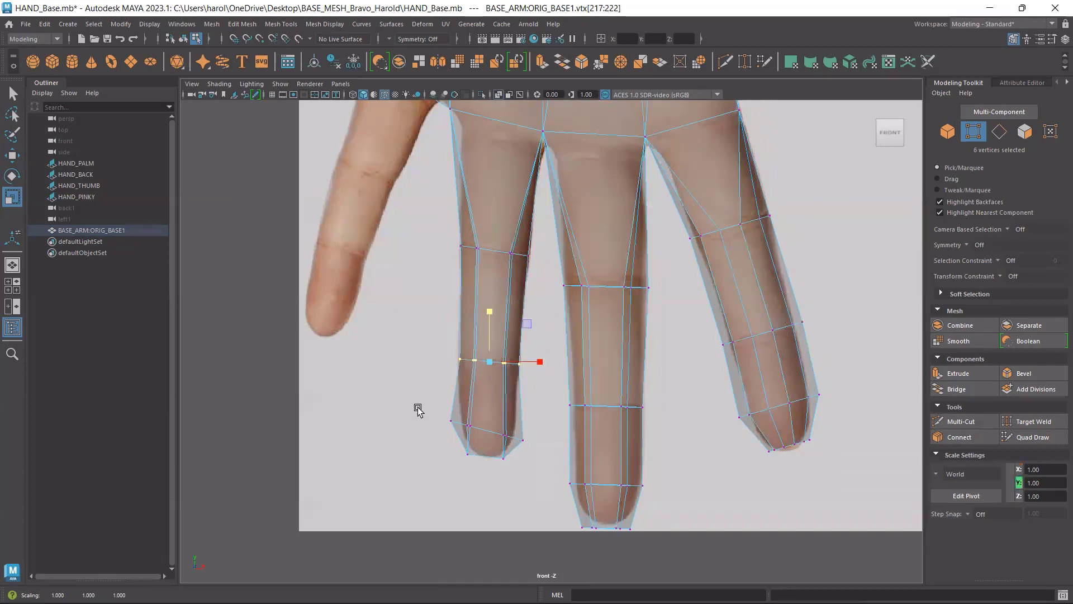
Scale the ring finger's last two vertex rows together in width and height to fit the reference fingertip.
left_click_drag(417, 408, 545, 482)
left_click_drag(536, 444, 518, 439)
left_click_drag(484, 389, 480, 418)
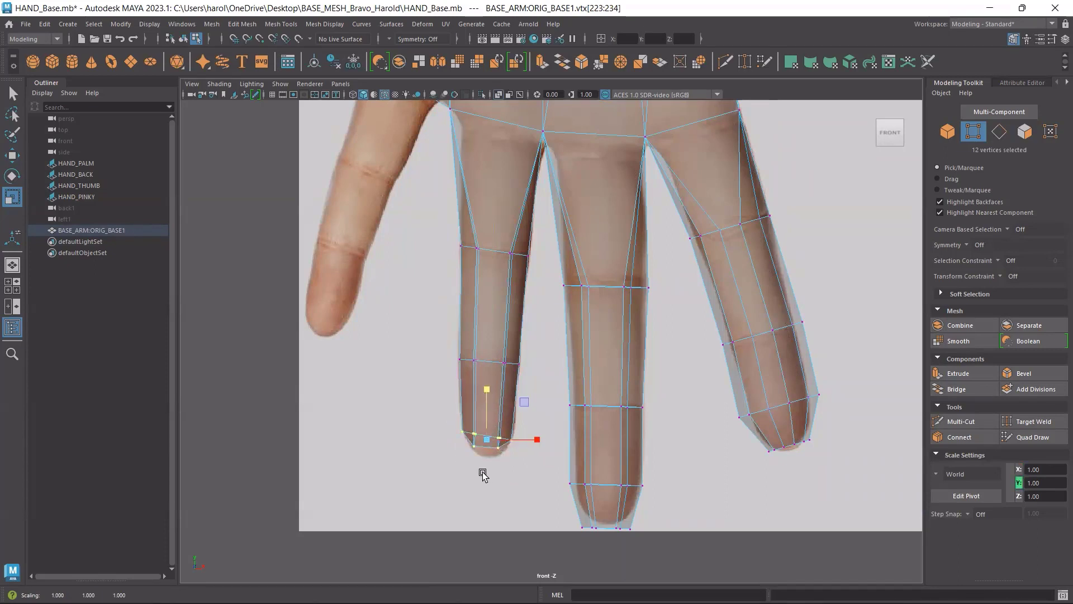
Move the selected ring fingertip vertices down to about Y -4.38 to match the reference tip.
key("w")
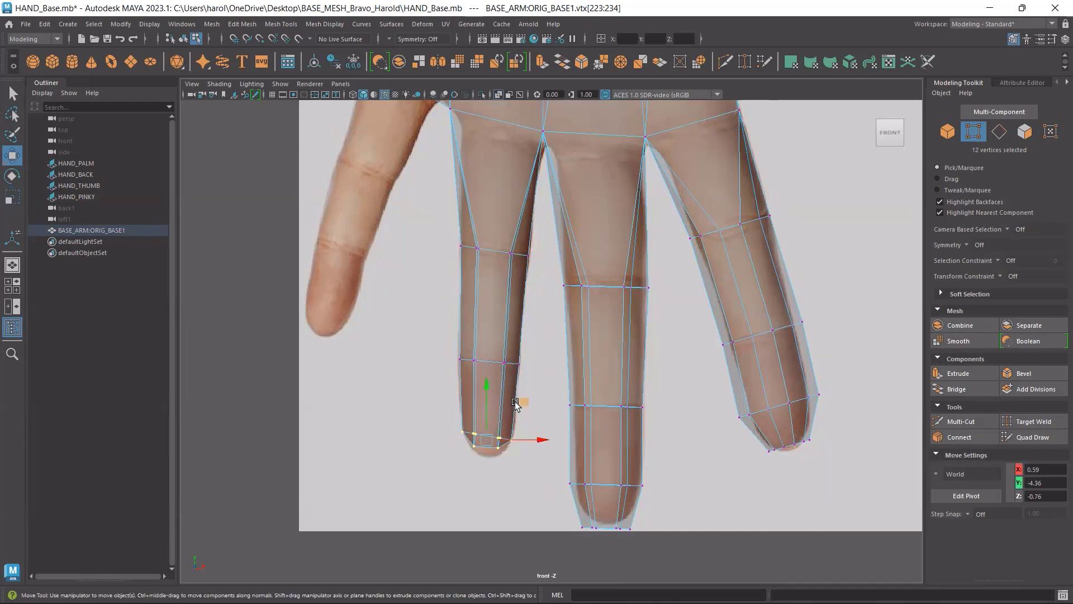
left_click_drag(526, 400, 526, 410)
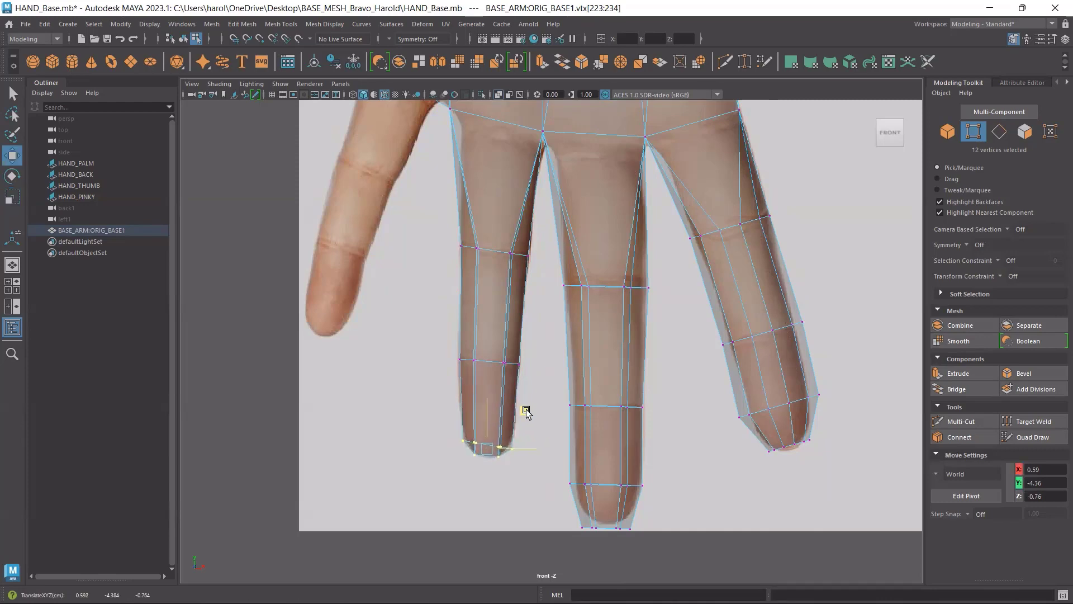
left_click(540, 364)
scroll(551, 445, "up", 5)
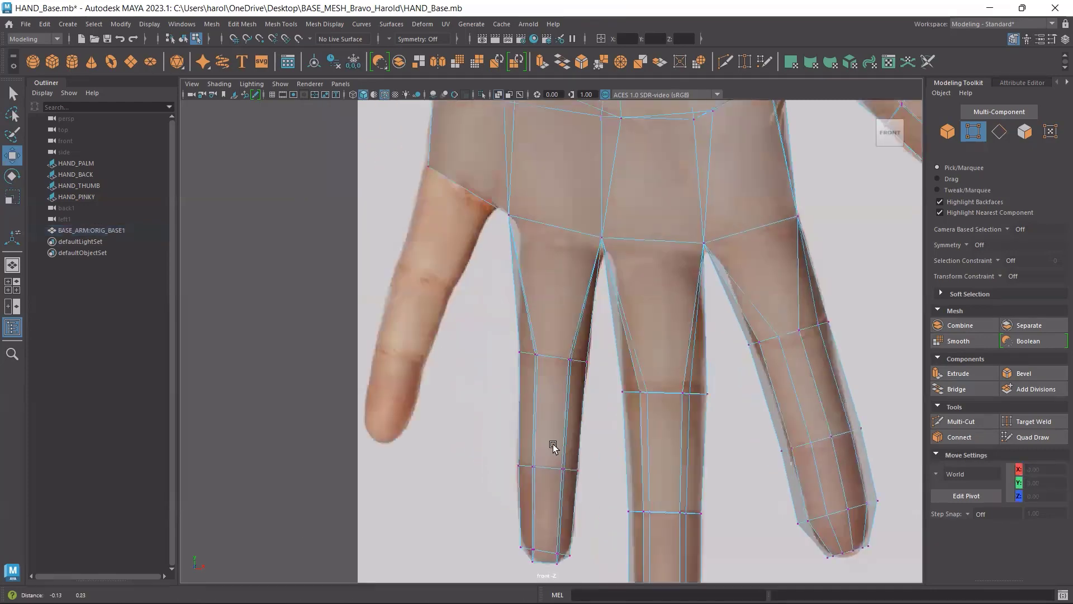
Extrude the two palm faces at the pinky's base downward to about Y -3.76 to start the pinky.
left_click(1022, 134)
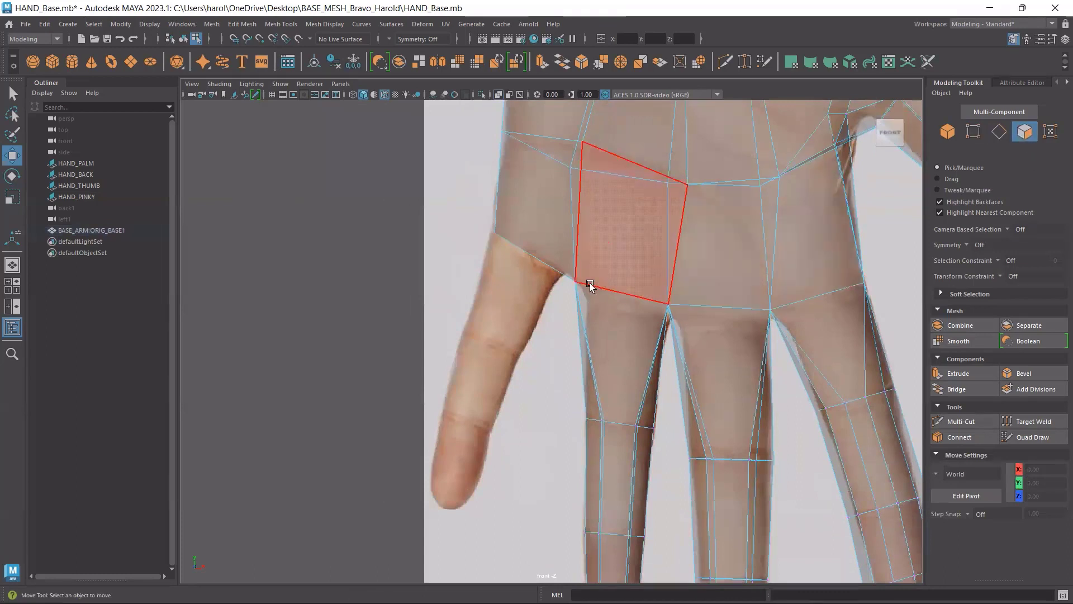
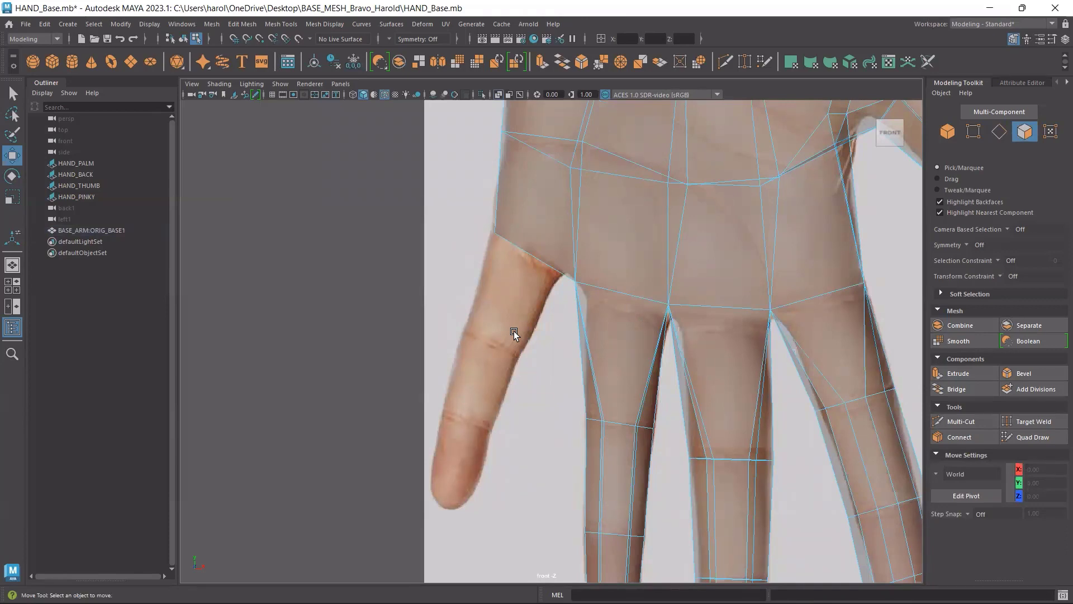
left_click(545, 268)
key("space")
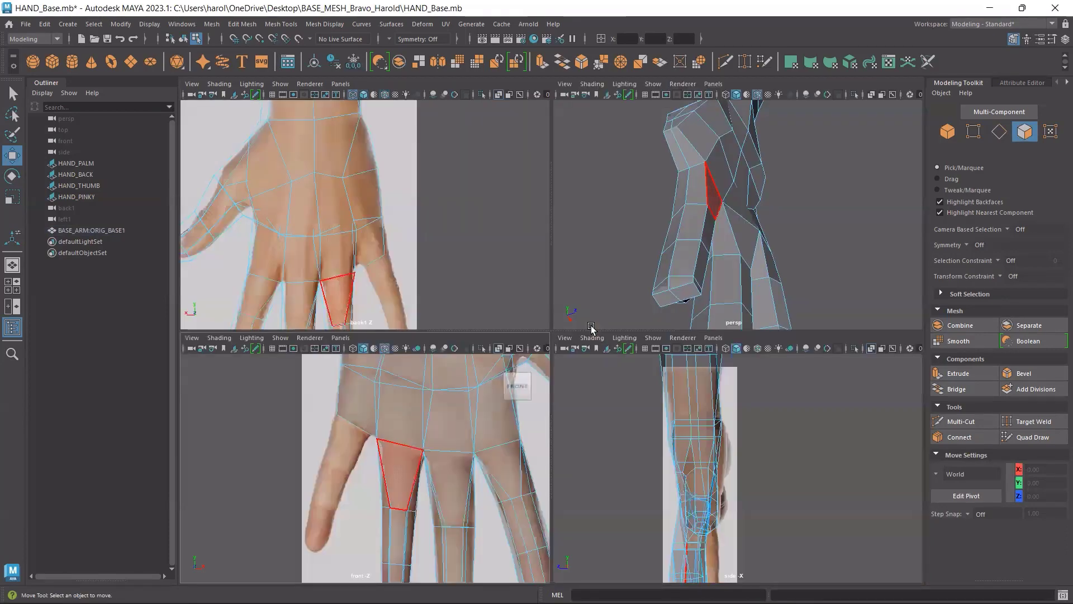
left_click(693, 159)
left_click(685, 152)
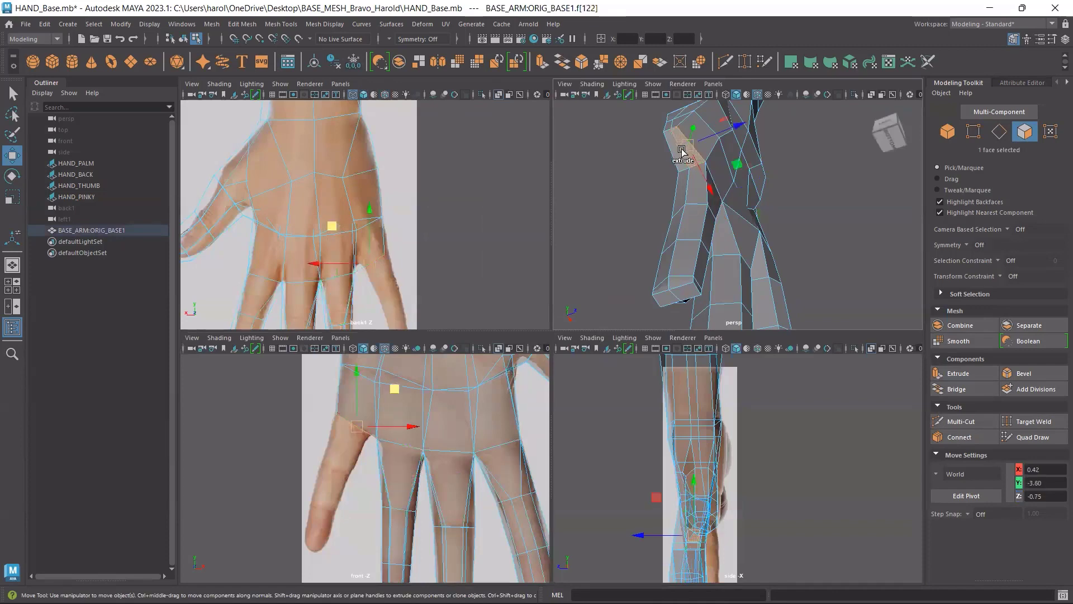
left_click(674, 159, "shift")
key("space")
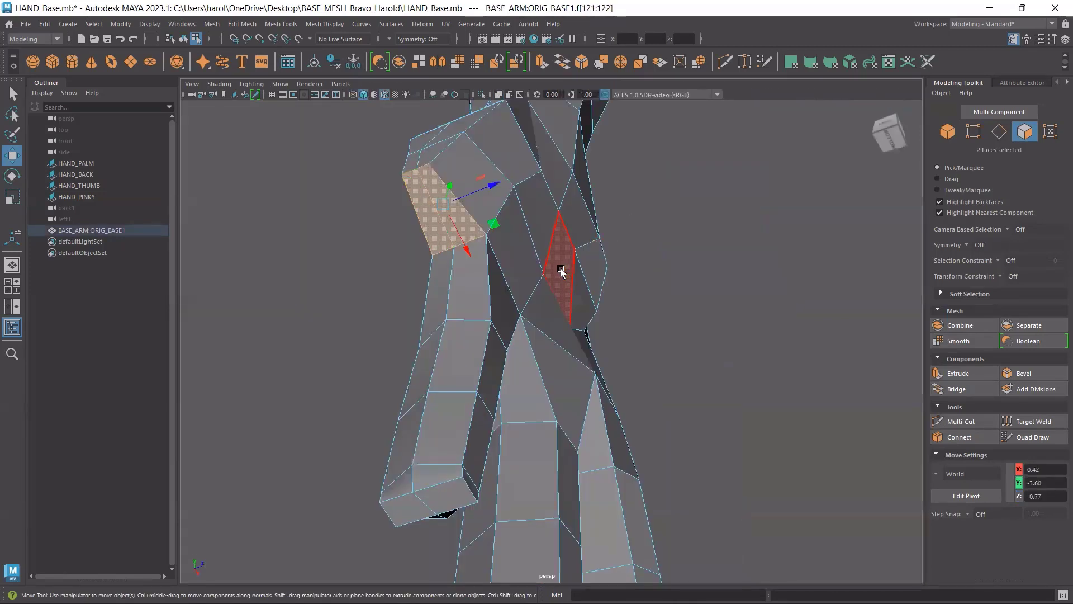
left_click_drag(565, 271, 481, 285, "alt")
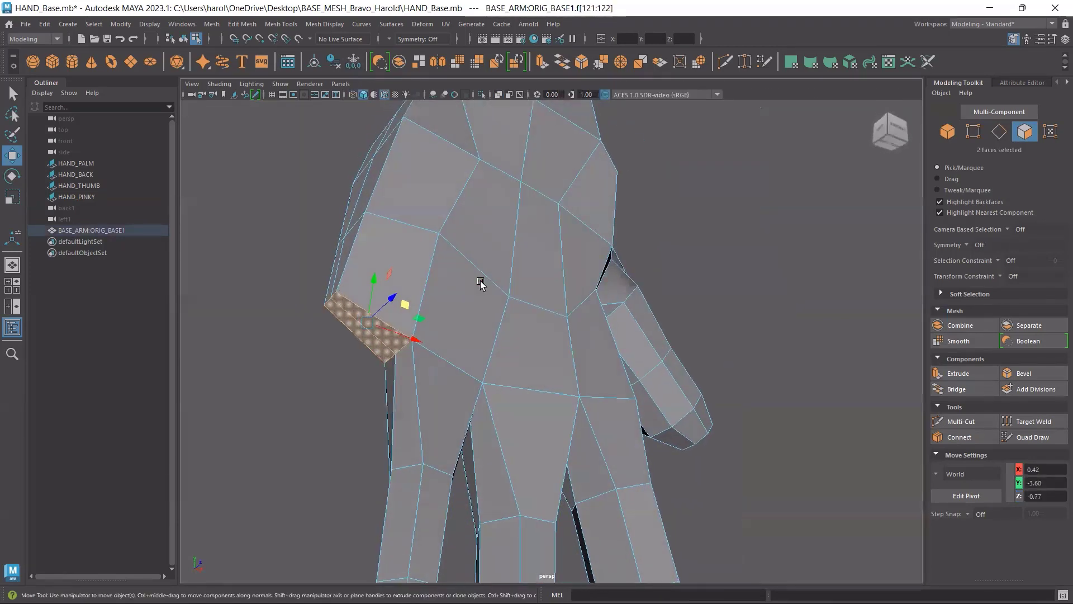
left_click_drag(375, 284, 362, 326, "shift")
key("space")
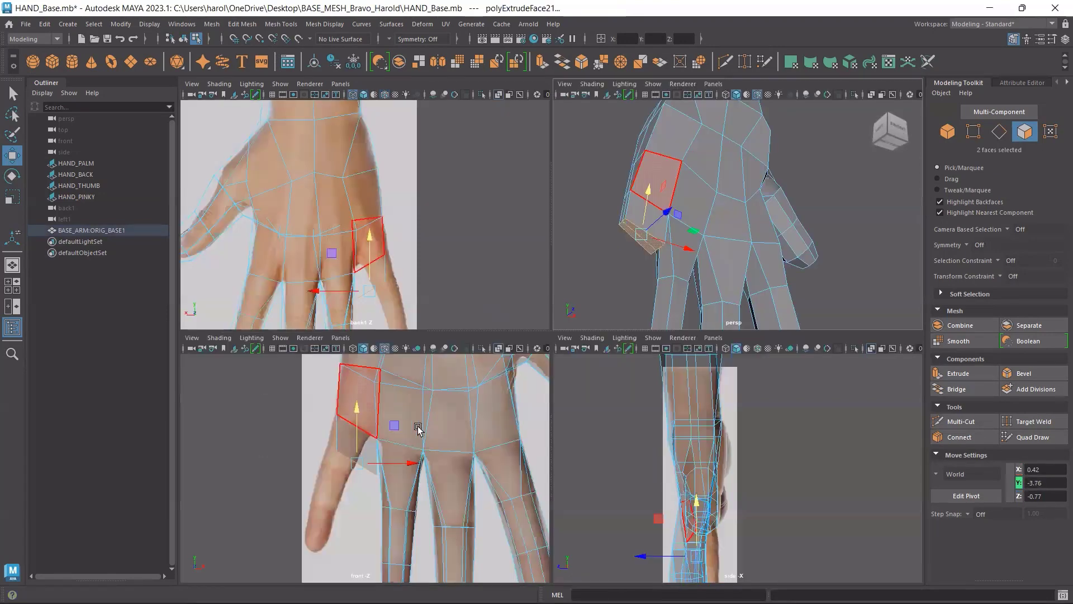
key("space")
left_click_drag(574, 293, 531, 309)
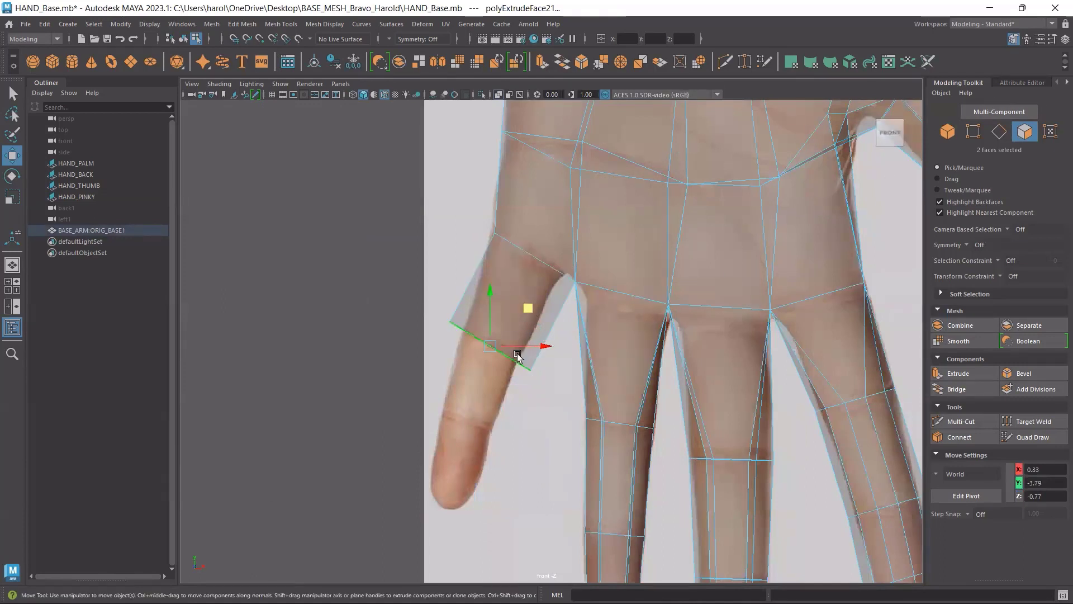
right_click_drag(509, 329, 516, 417, "shift")
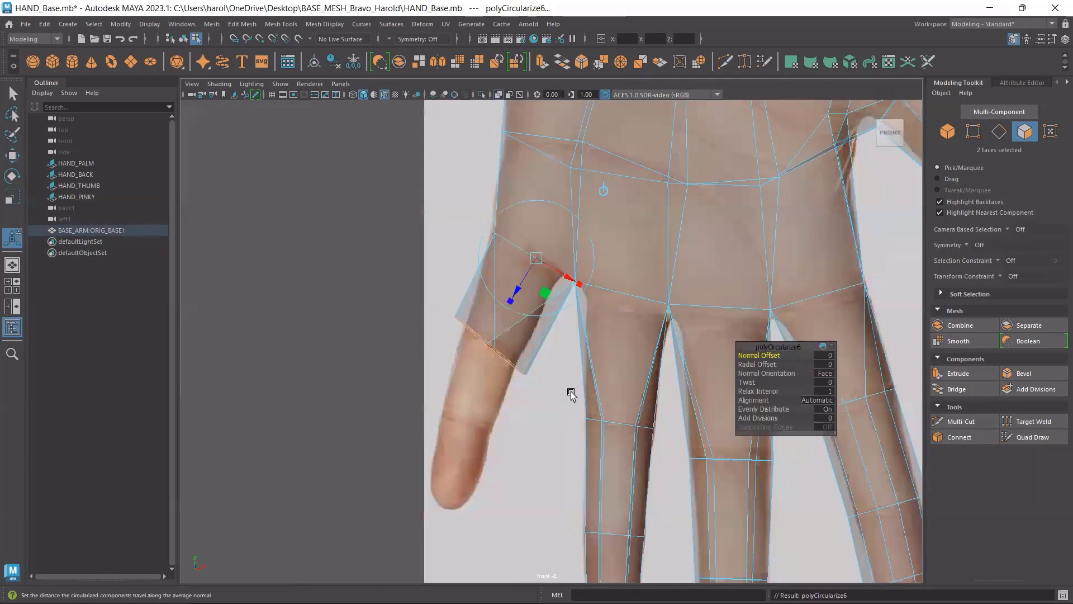
key("ctrl+z")
key("ctrl+e")
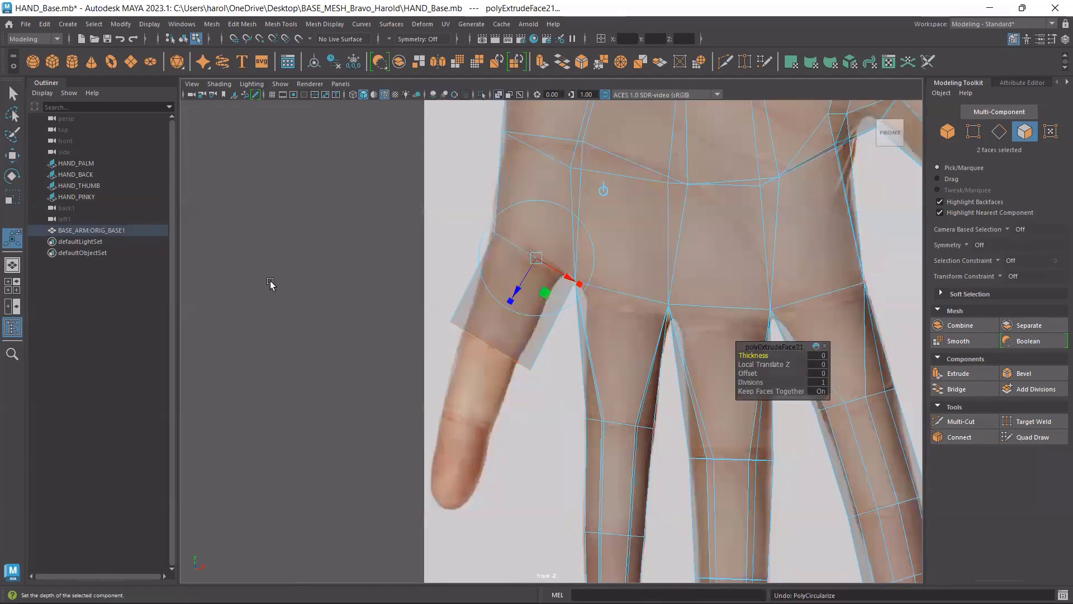
key("ctrl+z")
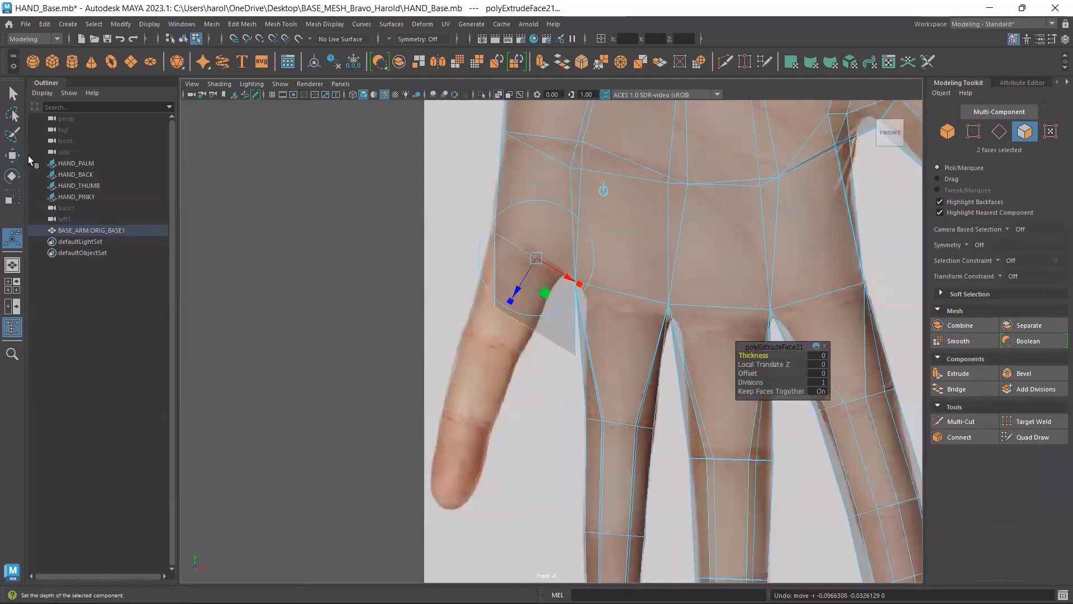
Move the extruded pinky faces to about X 0.33, Y -3.79 and scale them down in width and height to match the reference's first joint.
key("w")
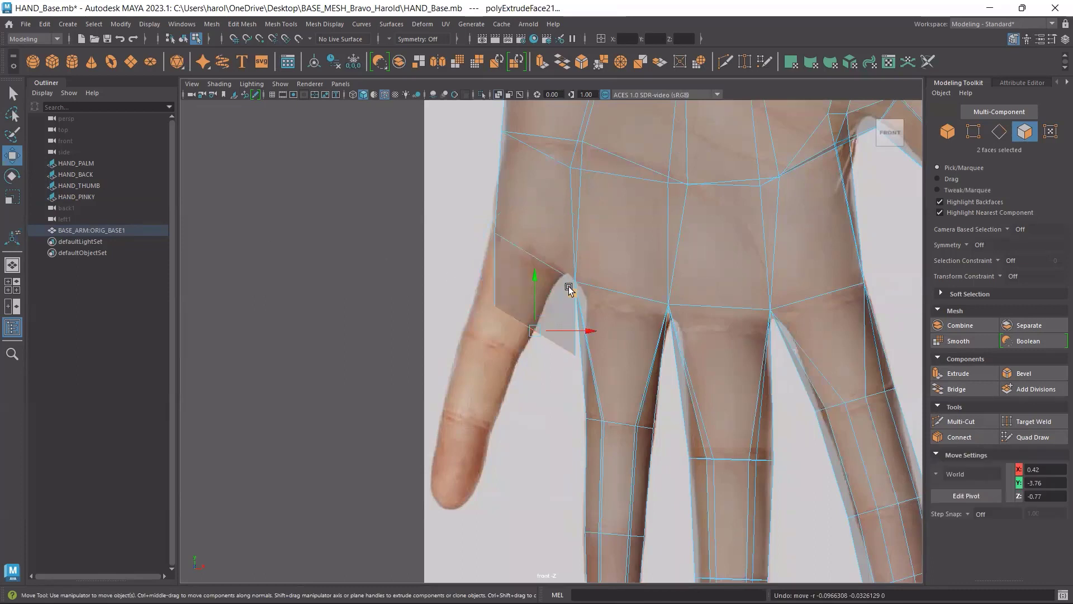
middle_click_drag(571, 293, 530, 314)
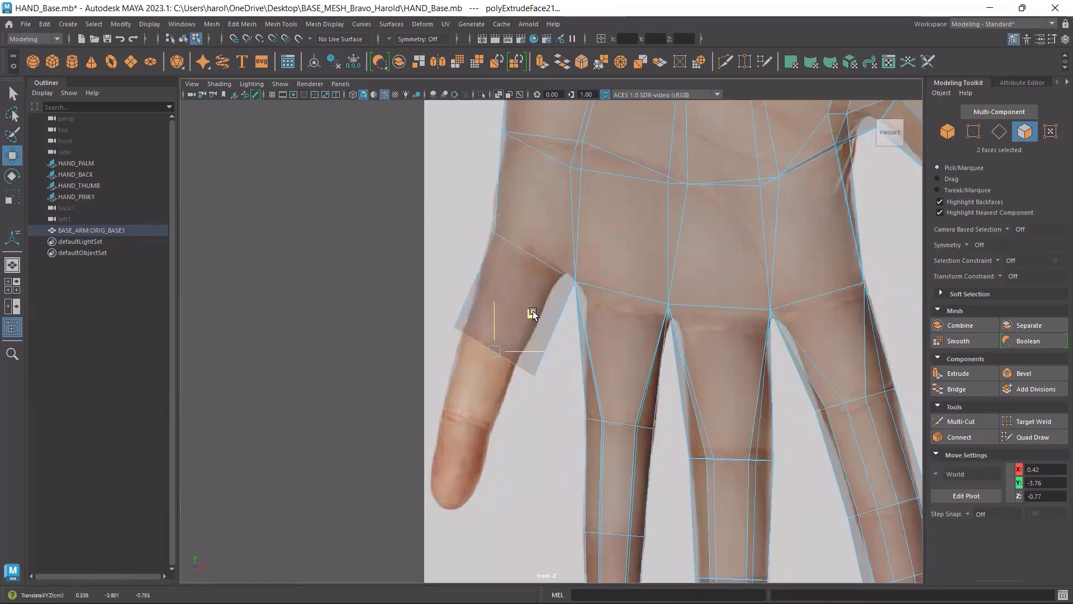
key("r")
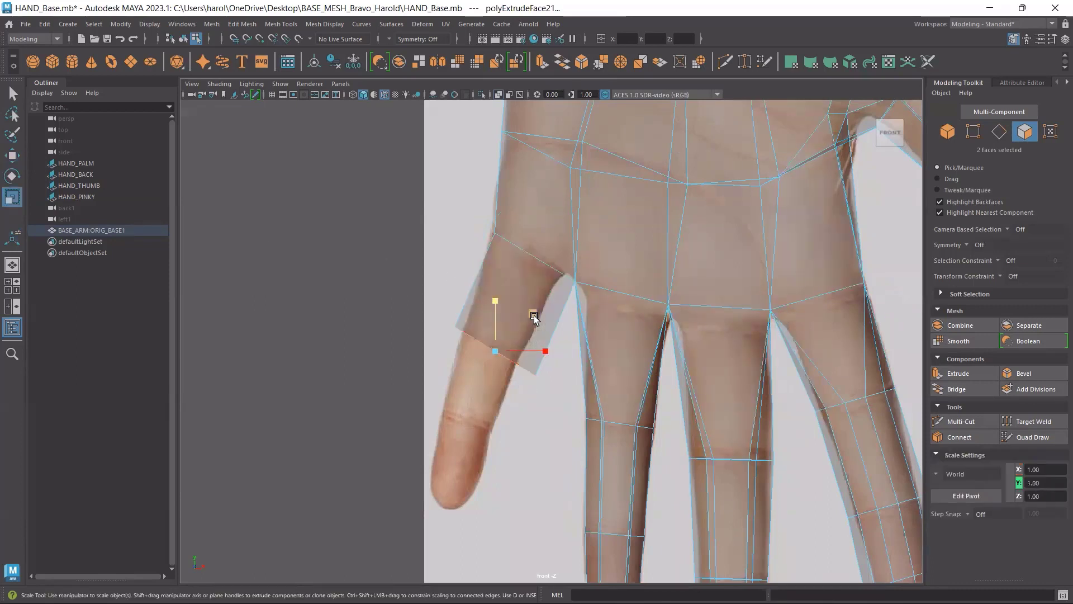
left_click_drag(544, 351, 526, 352)
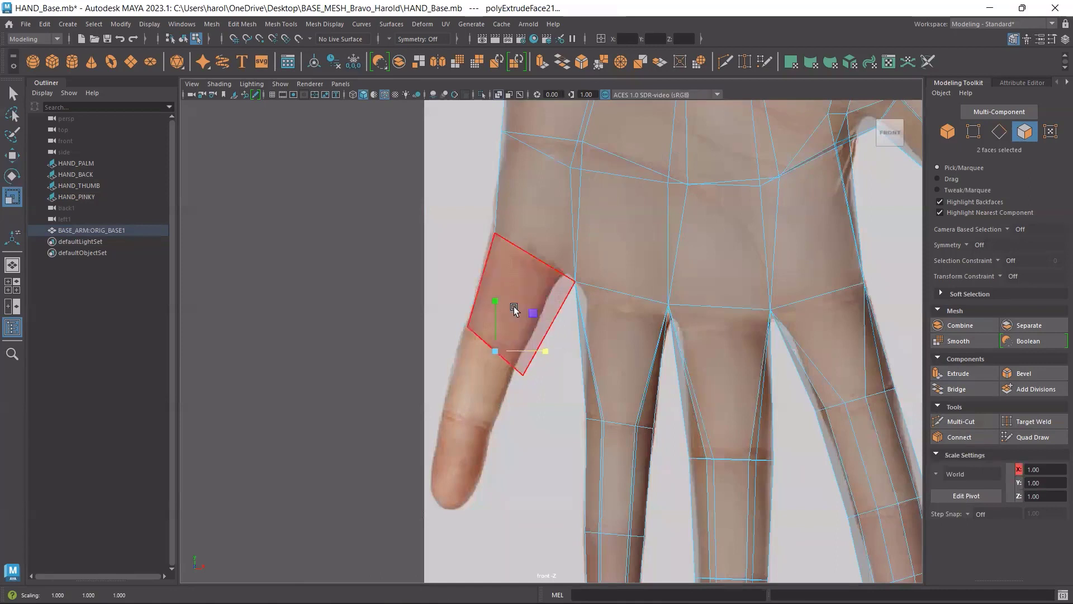
left_click_drag(514, 309, 490, 310)
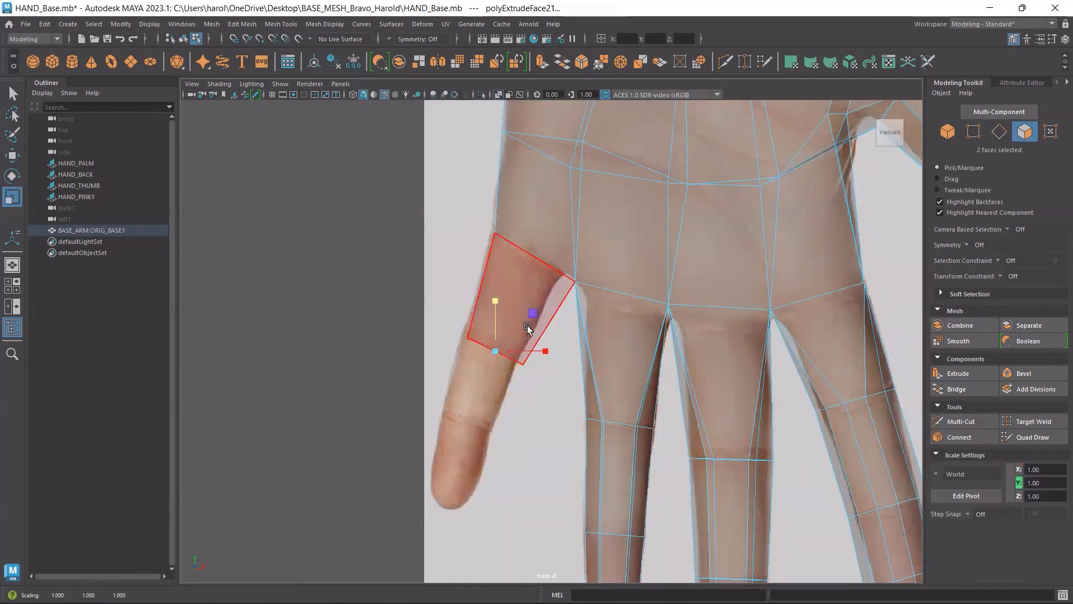
key("w")
middle_click_drag(534, 313, 529, 309)
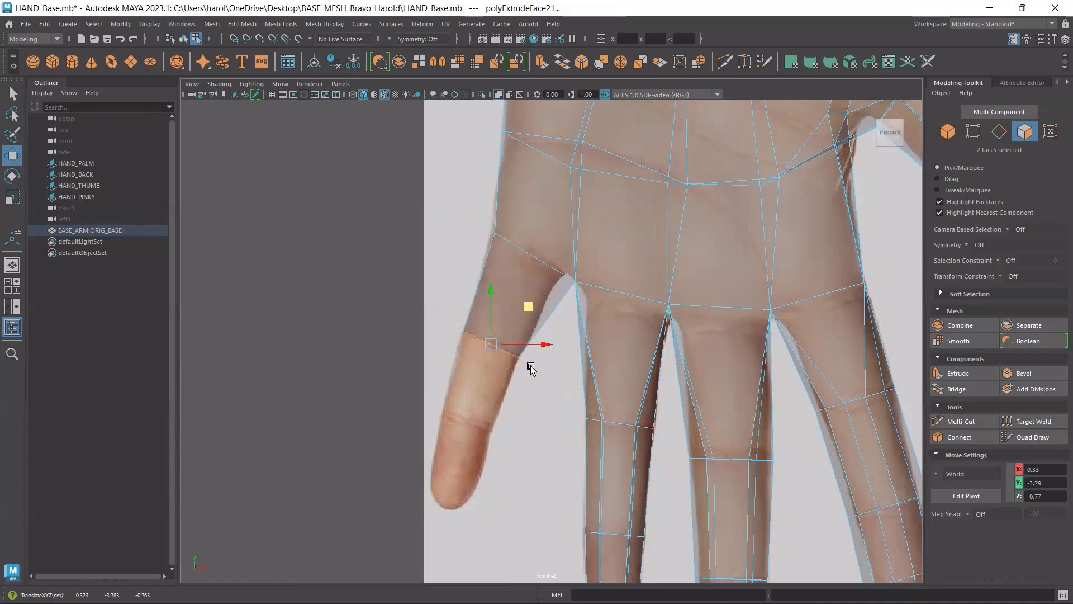
Circularize the two end faces of the pinky's first segment.
key("space")
left_click_drag(643, 252, 665, 226, "alt")
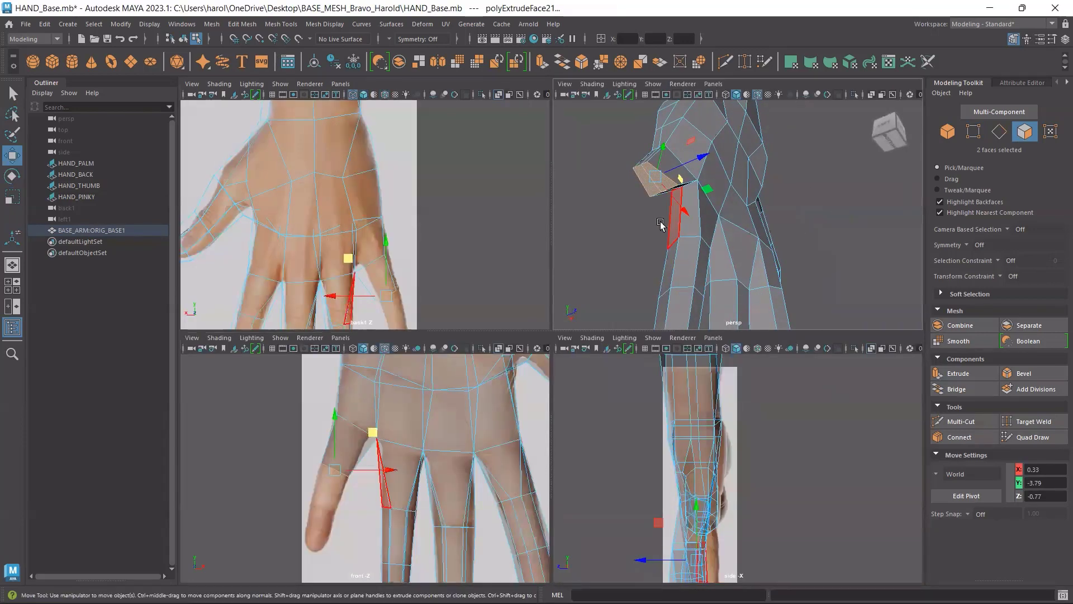
key("space")
right_click(375, 261, "shift")
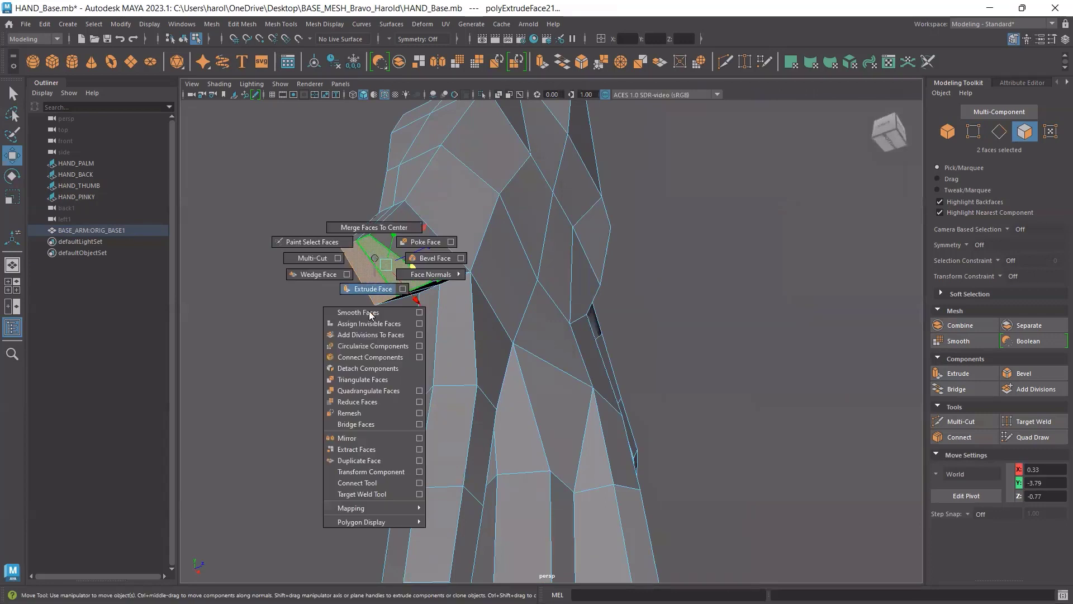
left_click(371, 346)
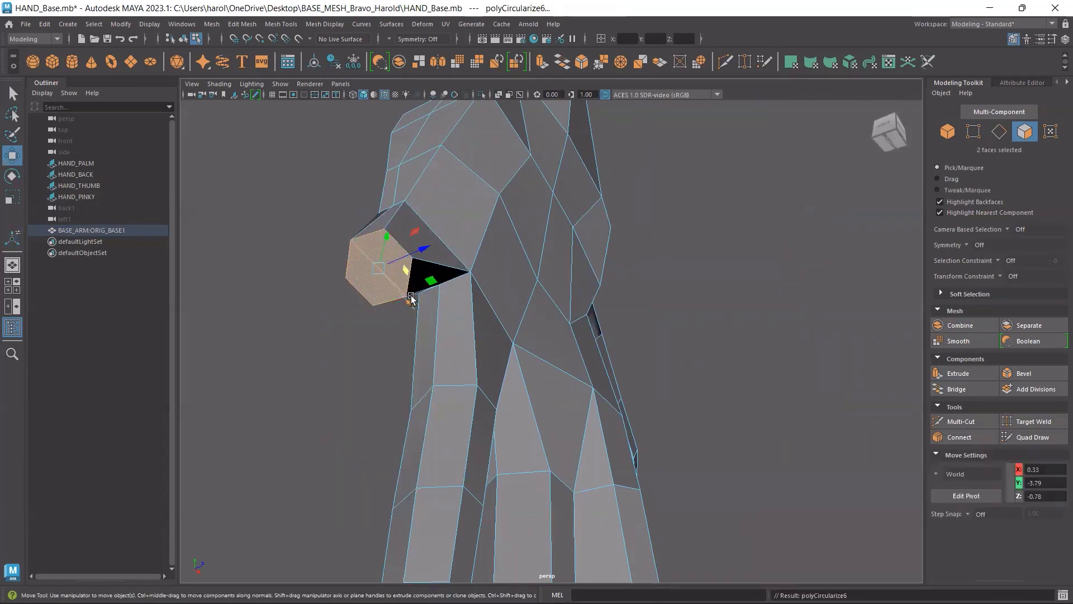
Extrude the pinky's second segment to the next joint at about X 0.28, Y -3.95 and flatten the end's vertical slant.
key("space")
key("space")
scroll(481, 363, "up", 5)
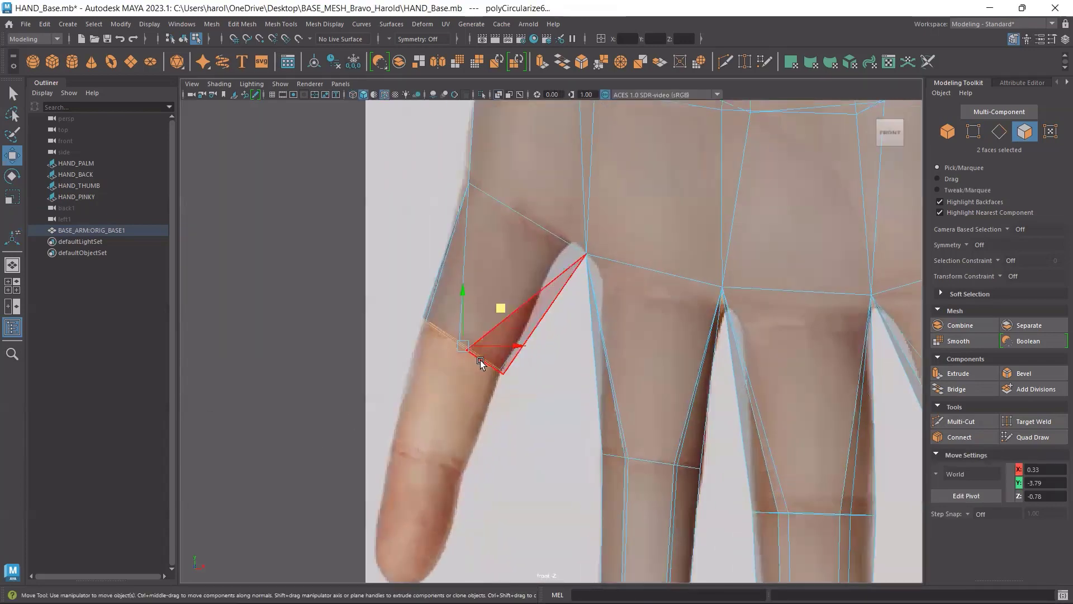
scroll(481, 363, "up", 2)
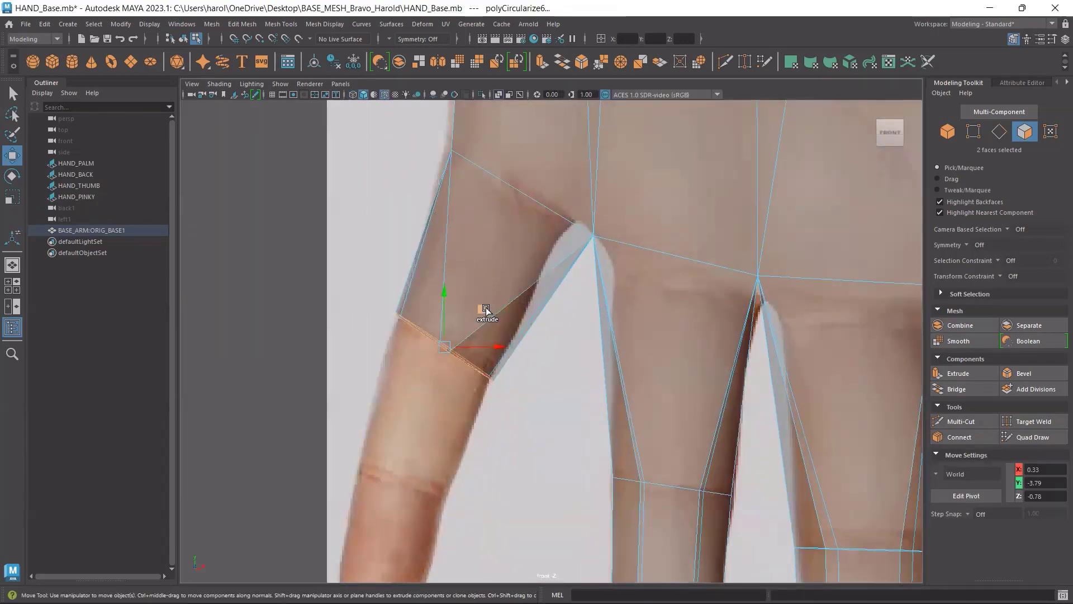
left_click_drag(485, 309, 446, 445, "shift")
middle_click_drag(507, 447, 521, 324, "alt")
key("r")
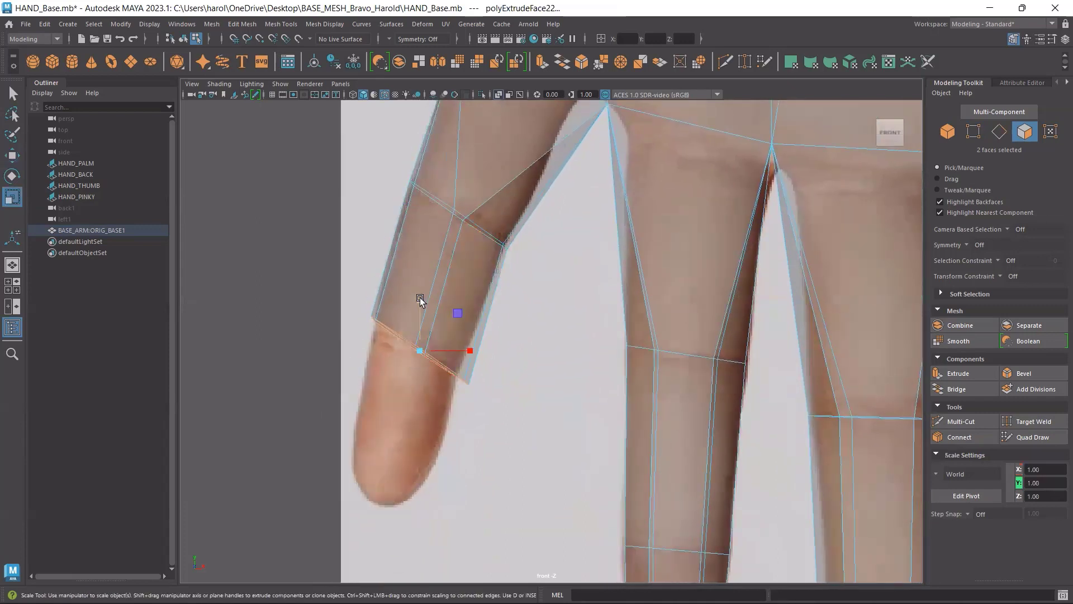
left_click_drag(420, 297, 407, 322)
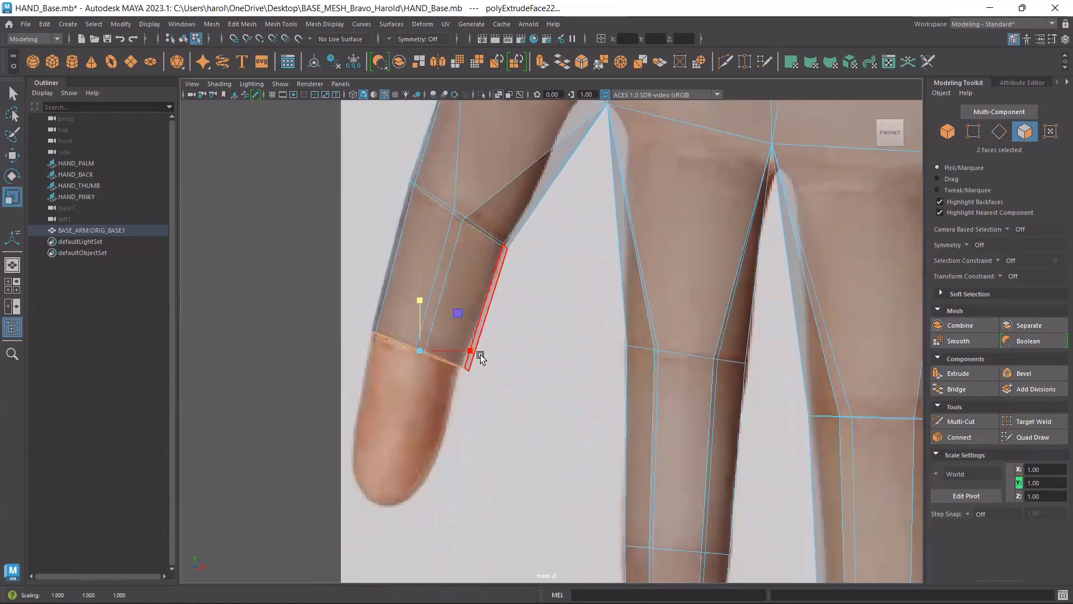
Extrude the pinky's last two segments along the reference to the fingertip at about X 0.24, Y -4.14.
key("w")
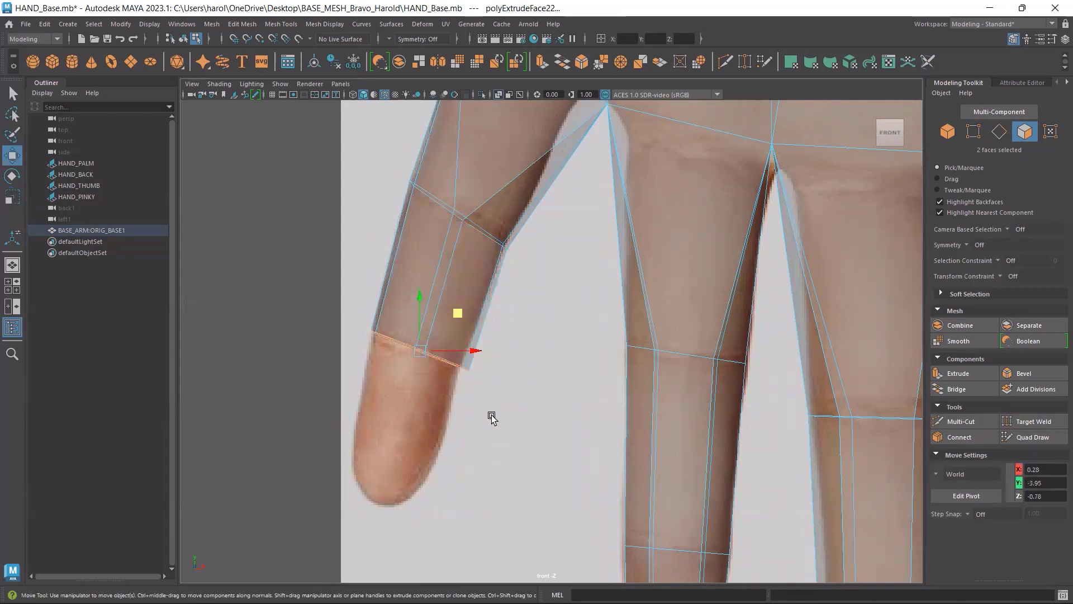
middle_click_drag(491, 414, 628, 336, "alt")
middle_click_drag(597, 237, 544, 376, "shift")
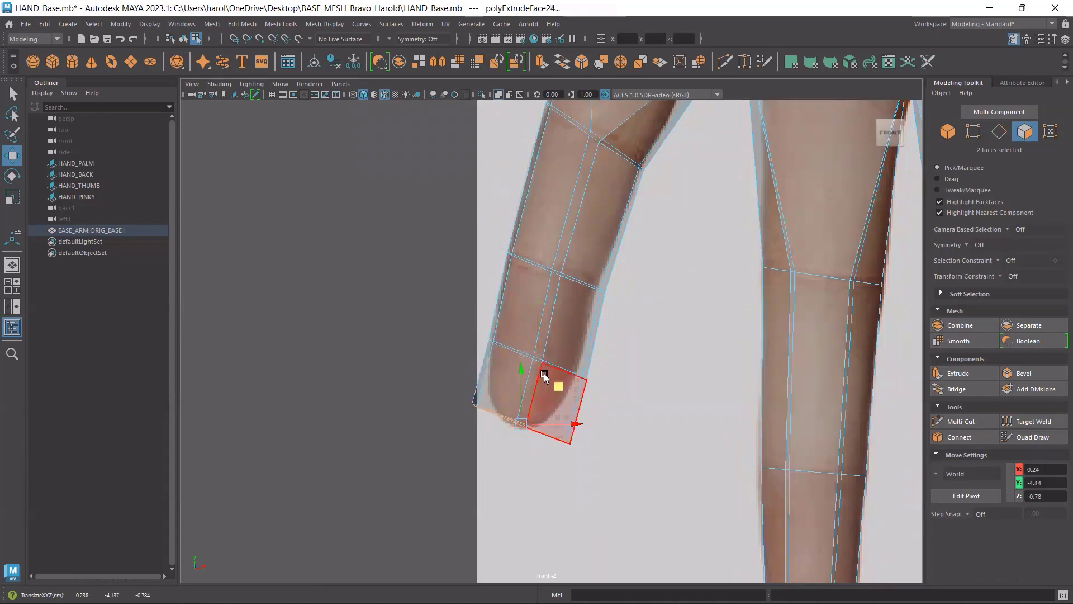
Scale the pinky's end faces smaller in width and height to fit the reference fingertip, and save the scene.
key("r")
mouse_move(556, 386)
left_mouse_down()
mouse_move(540, 412)
mouse_move(555, 395)
left_mouse_up()
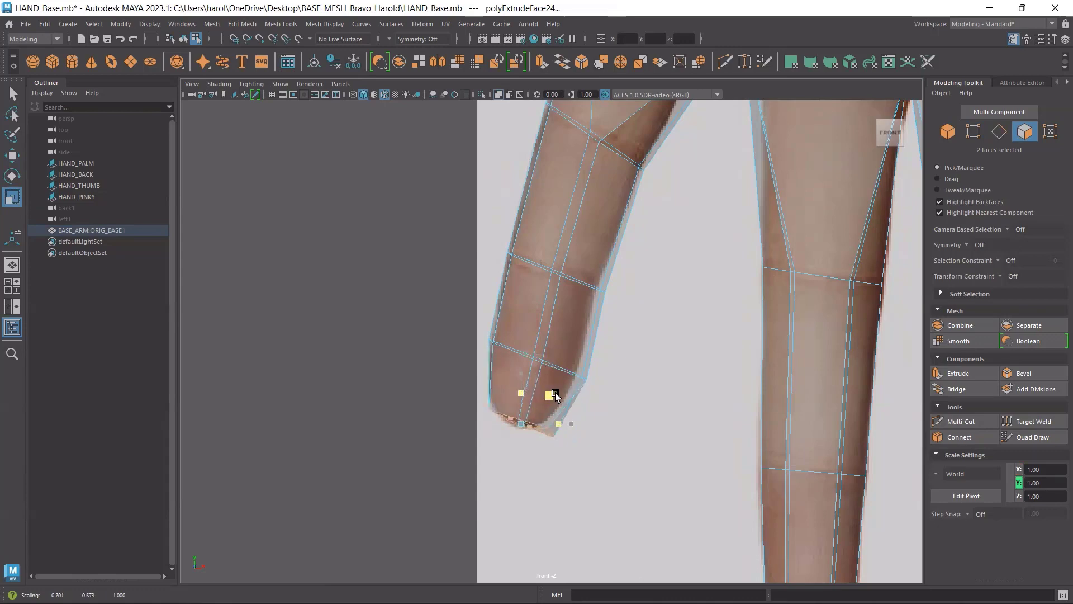
left_click(611, 308)
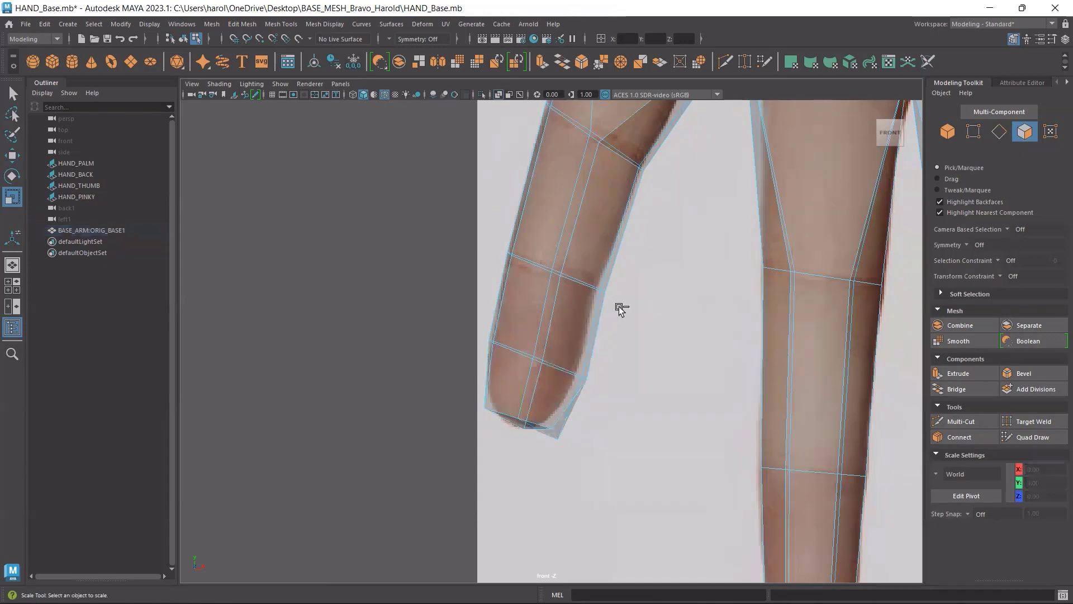
key("ctrl+s")
Move the edge at the pinky's fingertip slightly outward and down, to about X 0.22, Y -4.17.
key("space")
key("space")
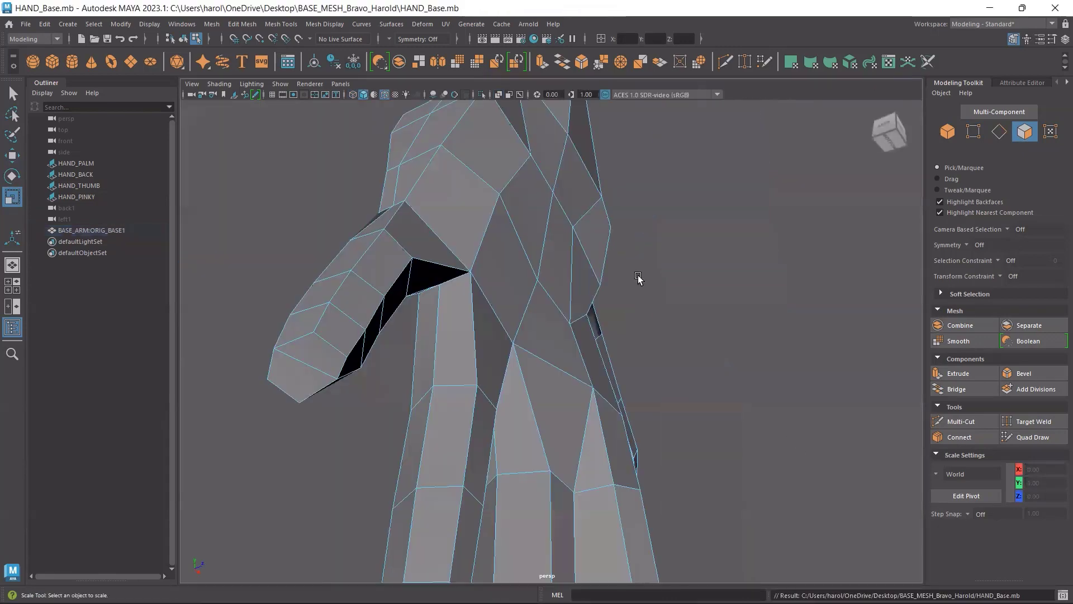
left_click_drag(638, 275, 538, 362, "alt")
middle_click_drag(539, 362, 582, 120, "alt")
left_click_drag(447, 330, 445, 274, "alt")
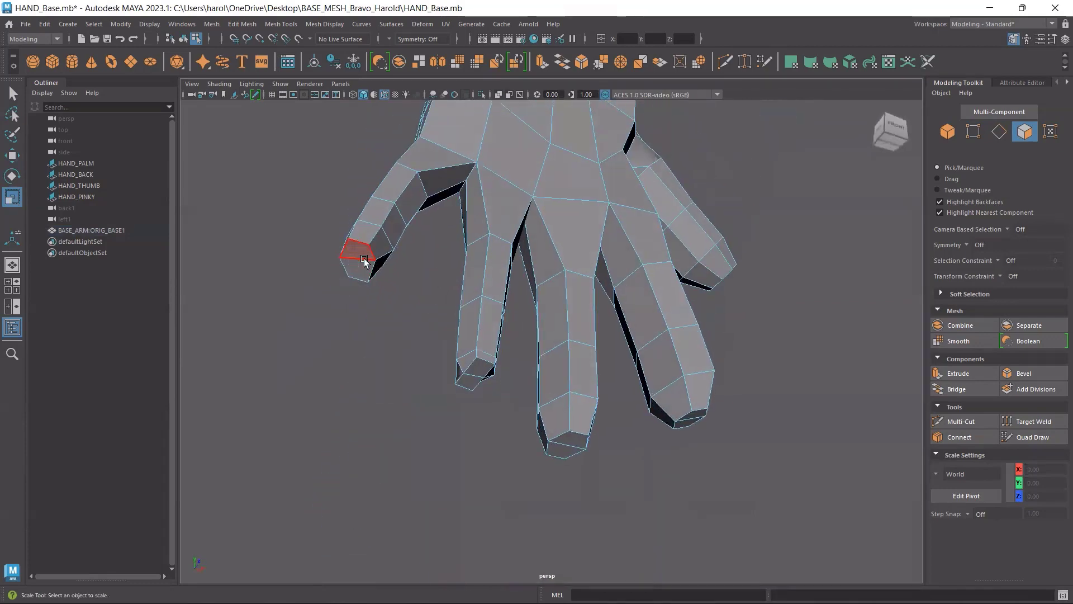
left_click(976, 132)
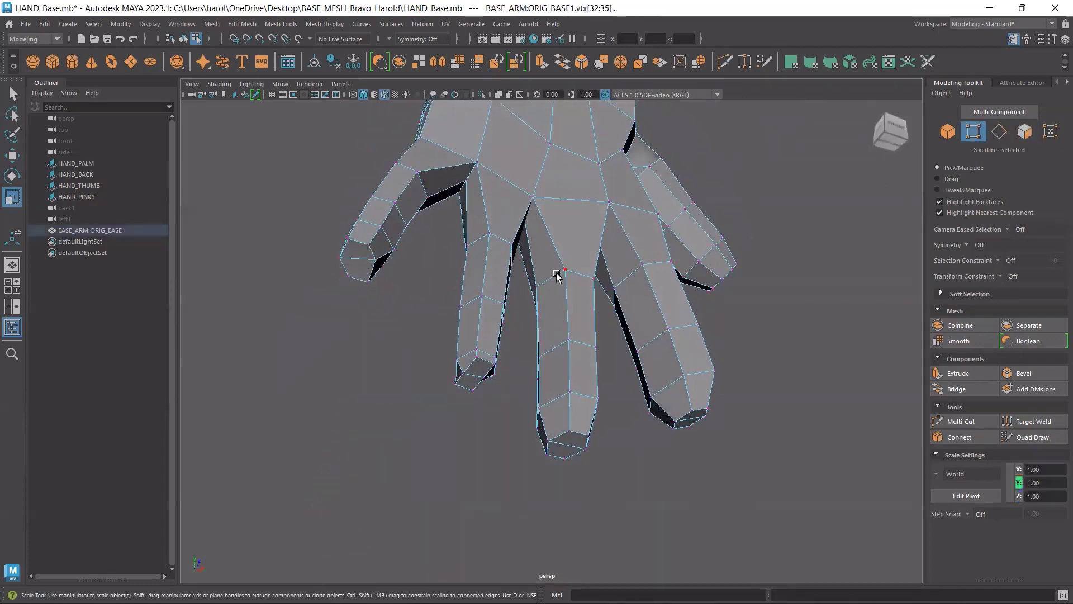
left_click(1000, 130)
left_click(353, 261)
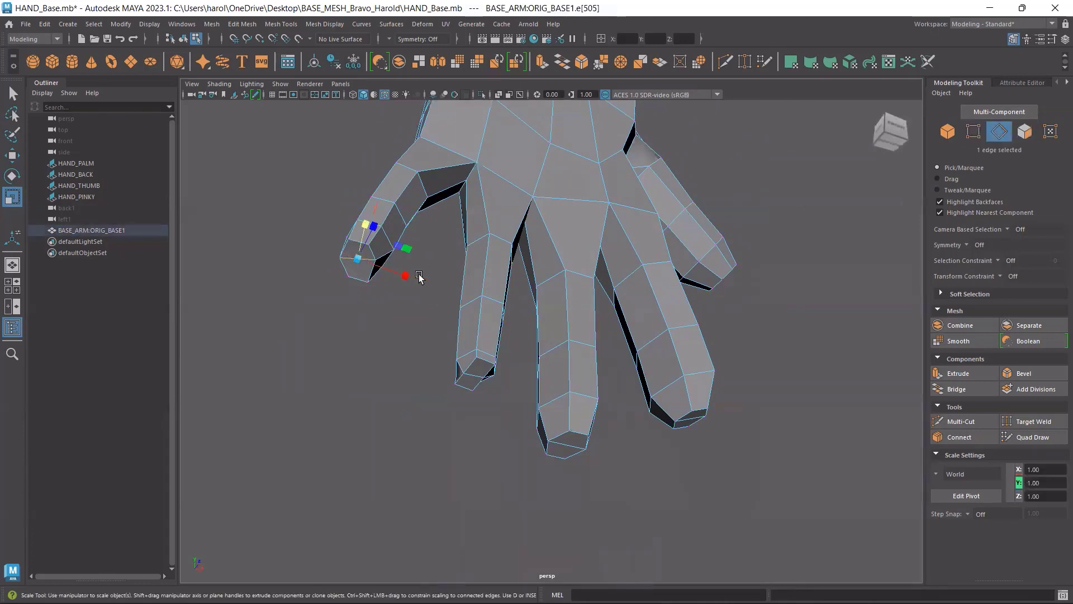
key("w")
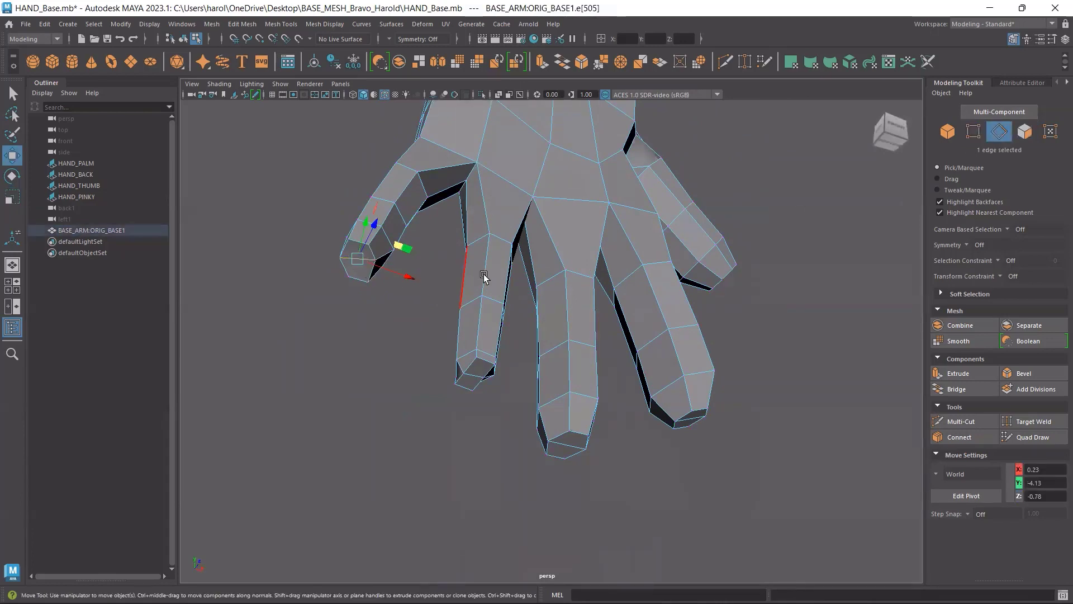
left_click_drag(484, 275, 443, 306, "alt")
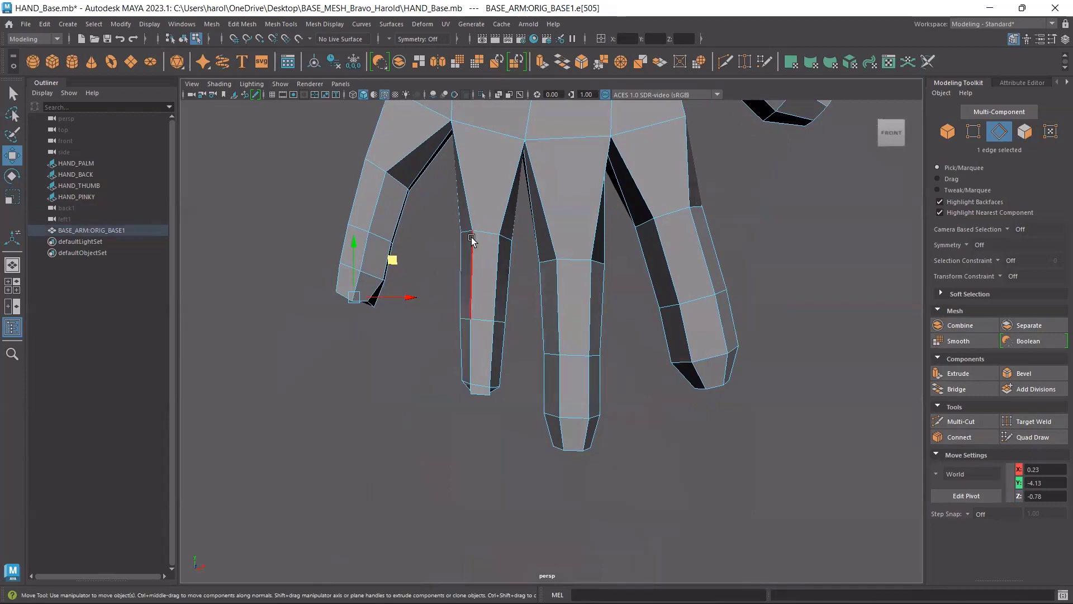
left_click_drag(401, 264, 407, 313)
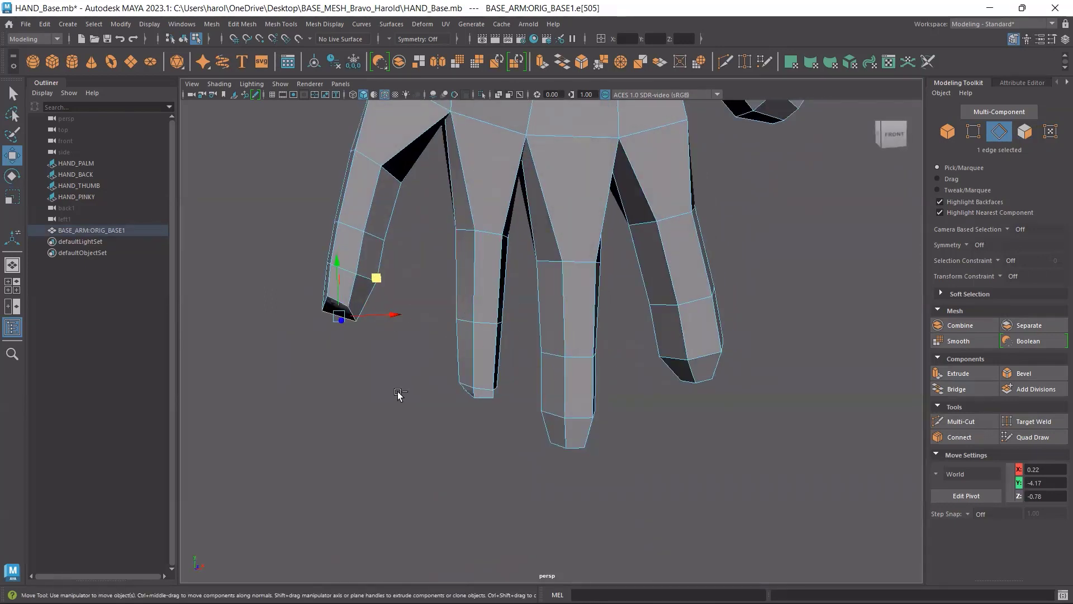
left_click_drag(400, 391, 396, 369, "alt")
middle_click_drag(493, 351, 433, 461, "alt")
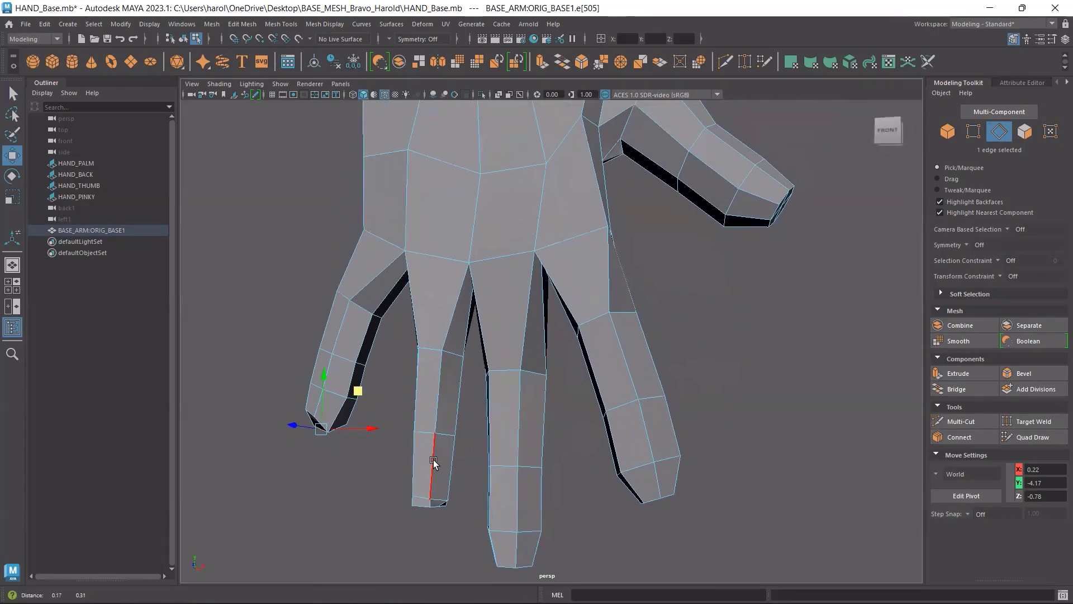
Preview the mesh smoothed and push the middle edge on the hand's front side forward to about Z -0.53.
scroll(792, 352, "down", 3)
left_click_drag(669, 340, 569, 342, "alt")
key("3")
key("ctrl")
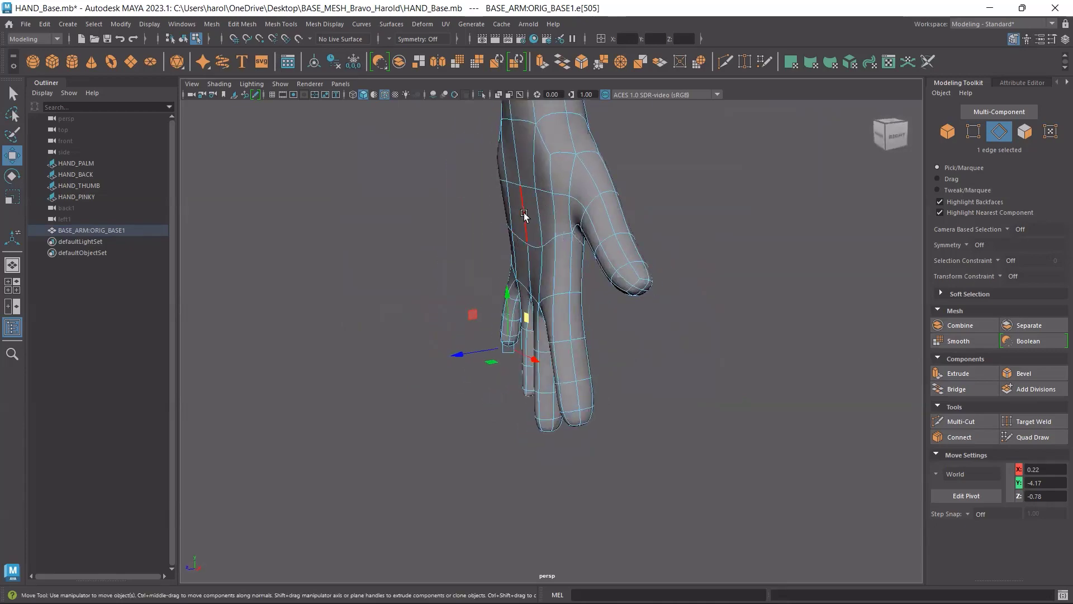
left_click(524, 215)
left_click_drag(599, 304, 699, 455, "alt")
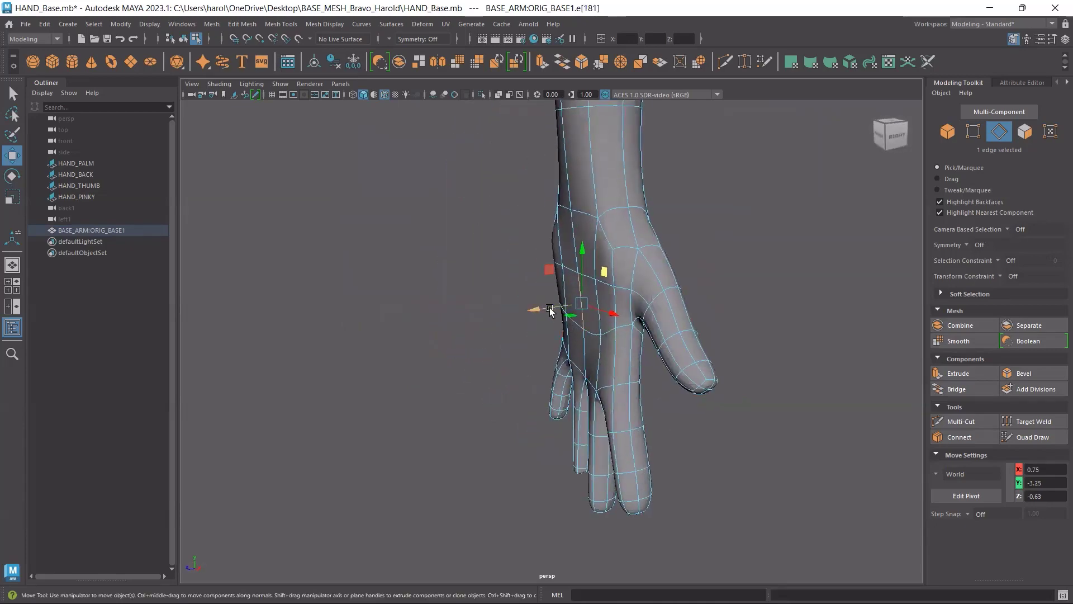
mouse_move(549, 311)
left_mouse_down()
mouse_move(532, 313)
mouse_move(552, 318)
left_mouse_up()
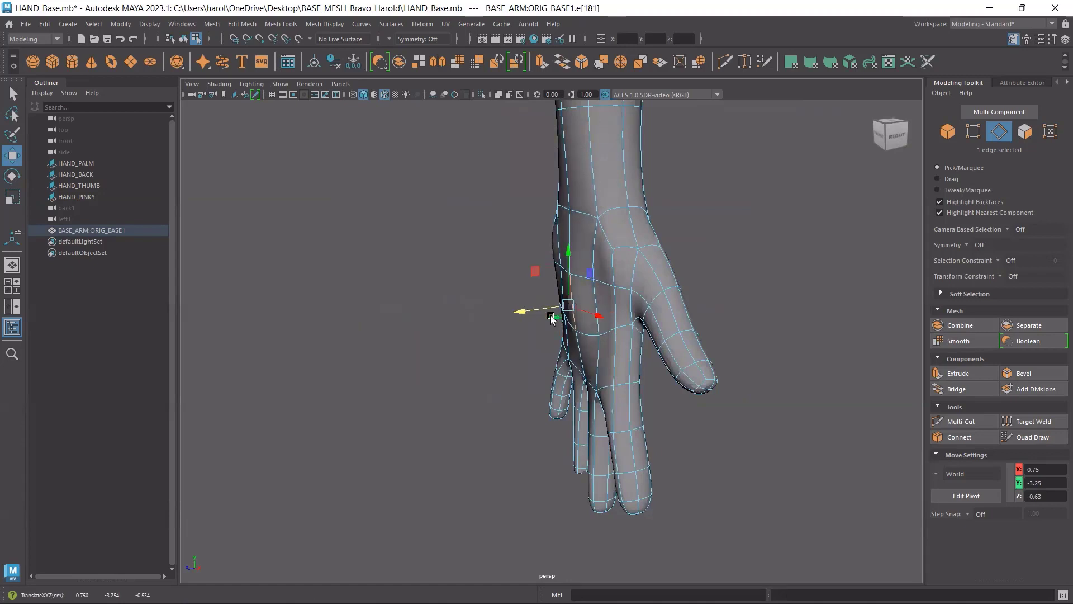
Push the two edges neighbouring the middle edge on the hand's front forward, the one toward the pinky to about Z -0.58.
left_click(588, 337)
left_click(598, 306)
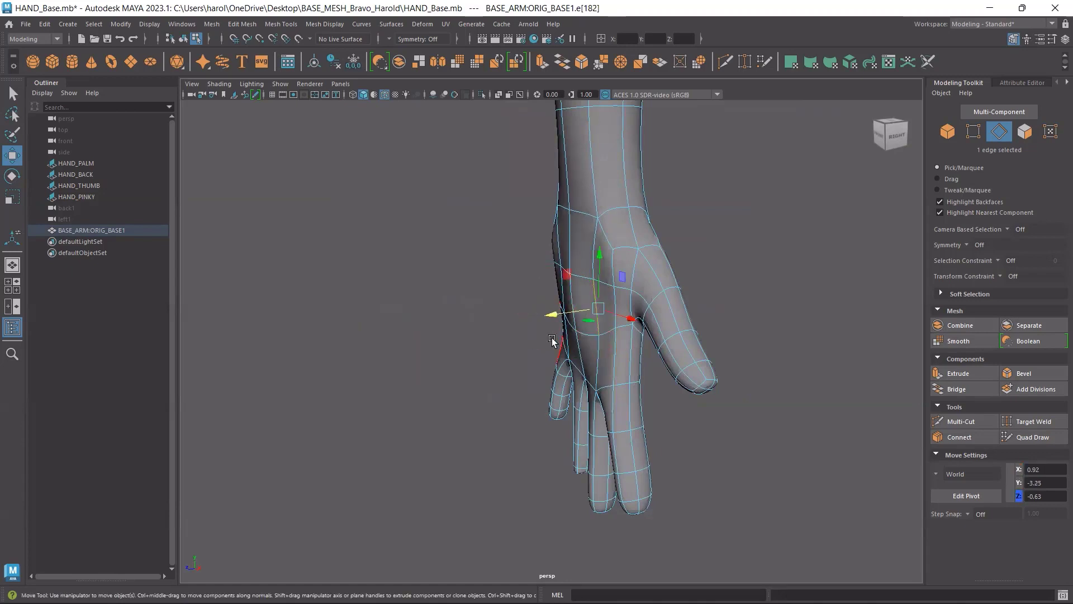
left_click_drag(562, 311, 685, 347)
left_click(520, 290)
left_click_drag(523, 351, 557, 343, "alt")
left_click_drag(560, 339, 575, 282, "alt")
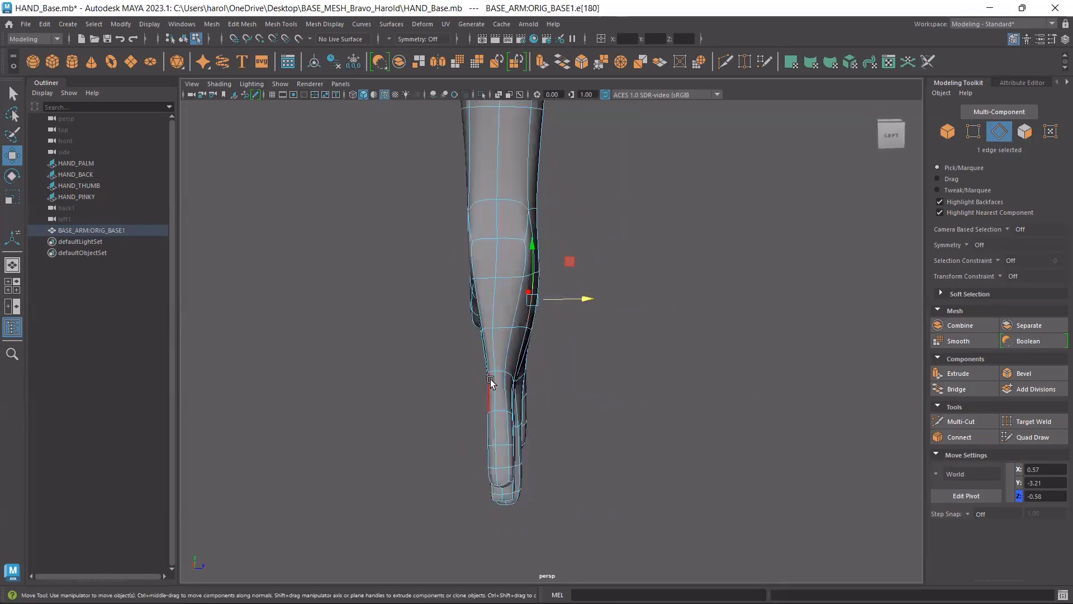
Adjust the depth of the pinky-side edges, moving two on the rear to about Z -0.92 and, nearer the wrist, Z -0.97.
left_click(515, 349)
left_click_drag(547, 352, 555, 349)
left_click_drag(484, 338, 552, 319, "alt")
left_click(526, 324)
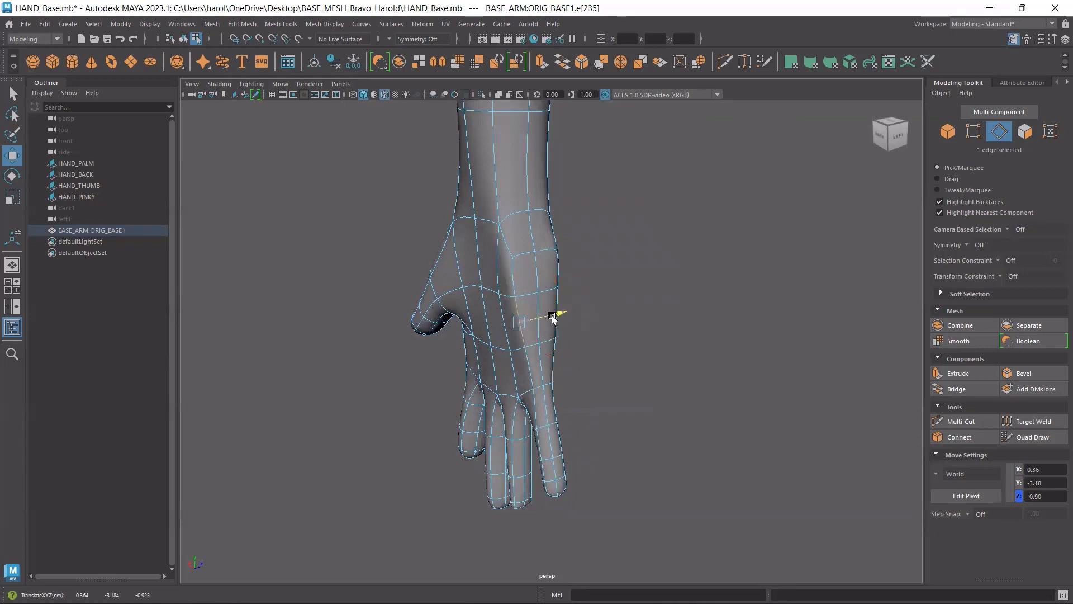
left_click(472, 269)
left_click_drag(502, 252, 524, 258)
left_click(501, 268)
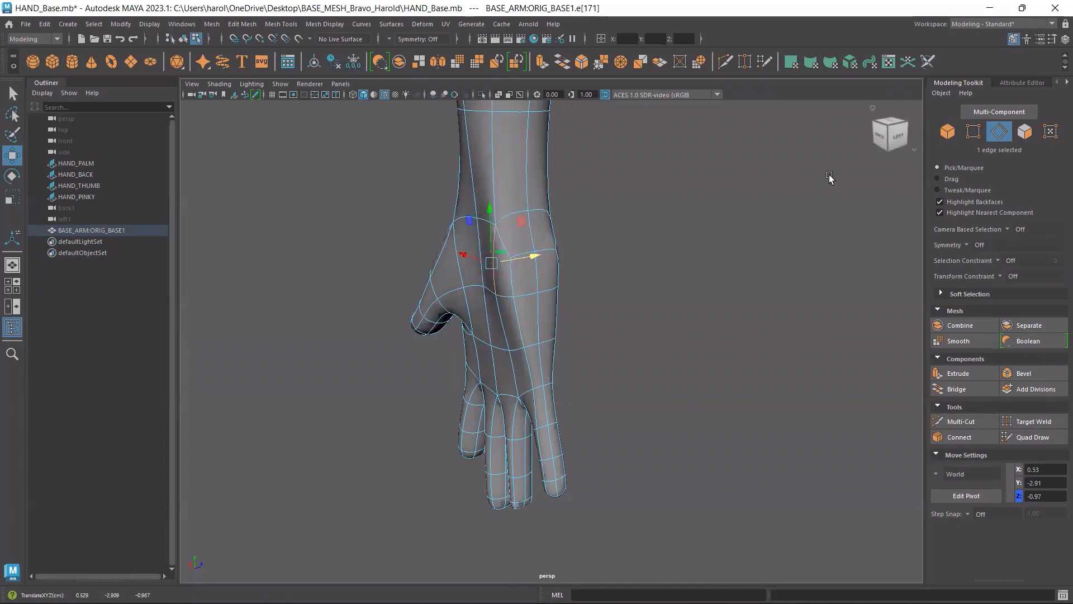
Pull two vertices on the hand's rear side outward, the pinky-side one to about Z -1.00 and the thumb-base one to about Z -1.05.
left_click(973, 132)
left_click(973, 136)
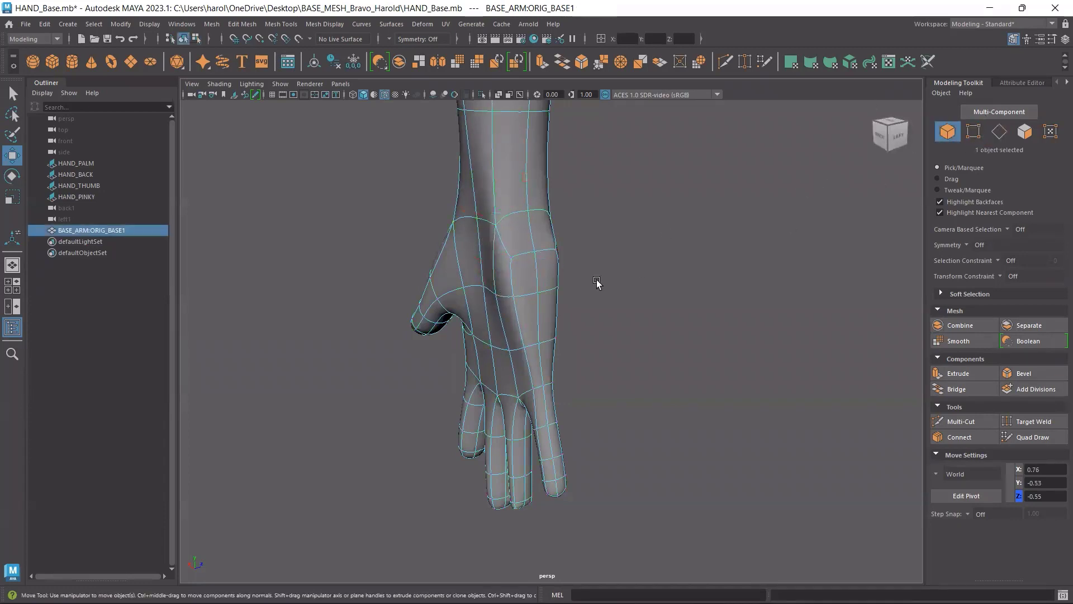
left_click(980, 136)
left_click(497, 295)
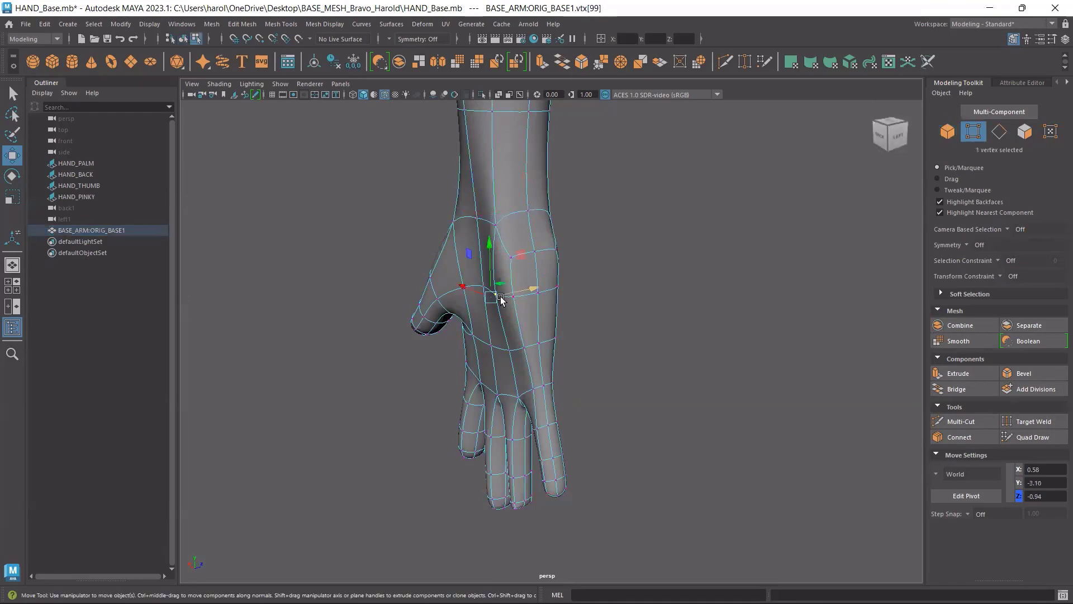
left_click_drag(534, 292, 525, 292)
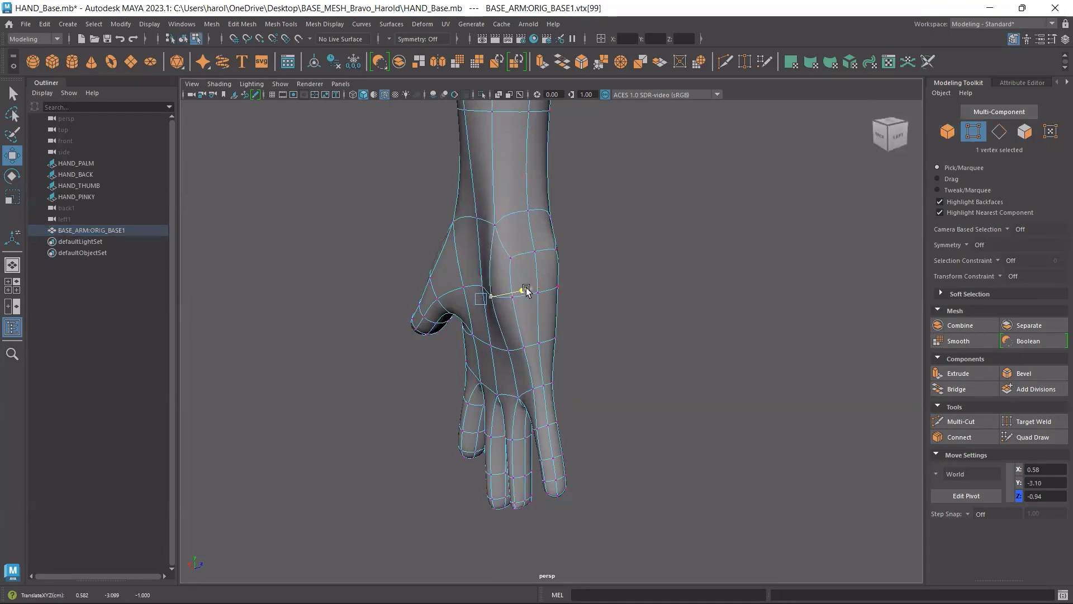
left_click_drag(378, 297, 611, 389, "alt")
left_click(562, 359)
left_click_drag(544, 324, 570, 330)
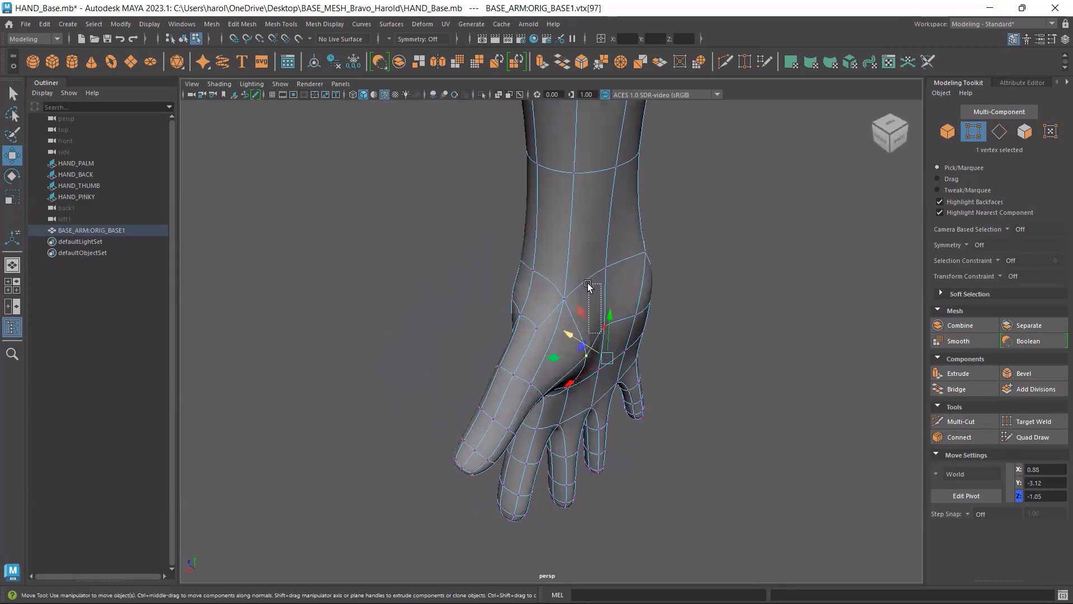
left_click_drag(587, 285, 587, 284)
Move the rear vertex above the middle fingers to about Z -1.04 and its thumb-side neighbour to about Z -0.87.
left_click_drag(639, 354, 613, 324, "alt")
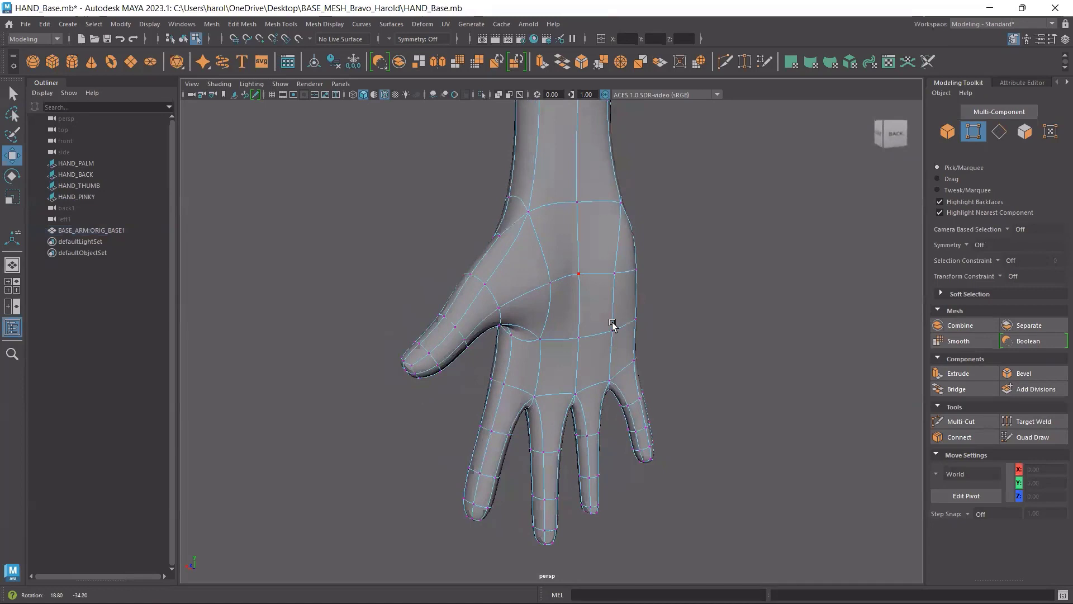
left_click(574, 338)
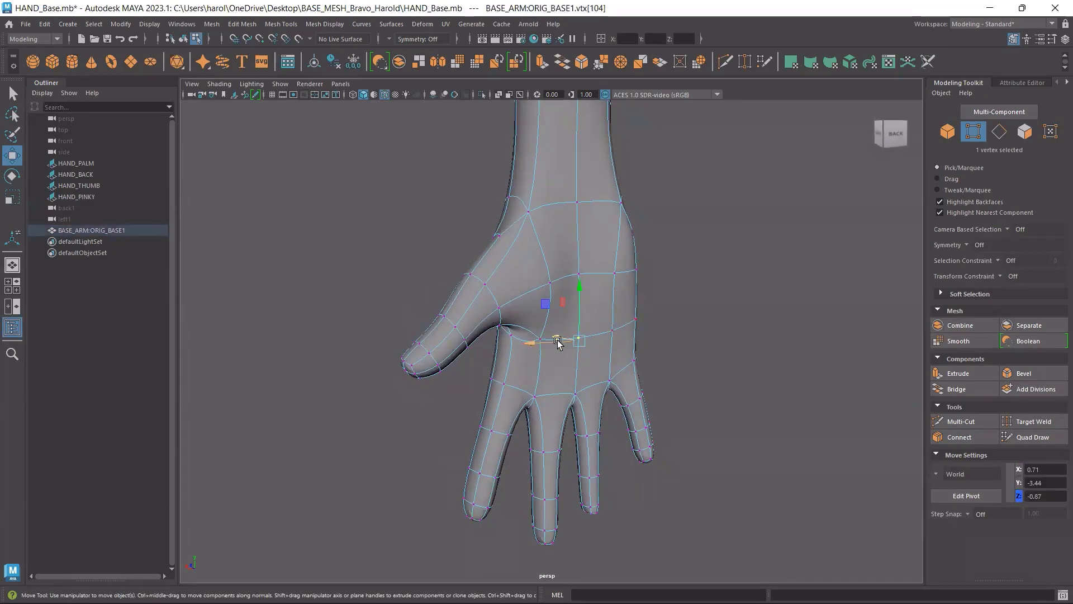
left_click_drag(557, 343, 588, 346, "alt")
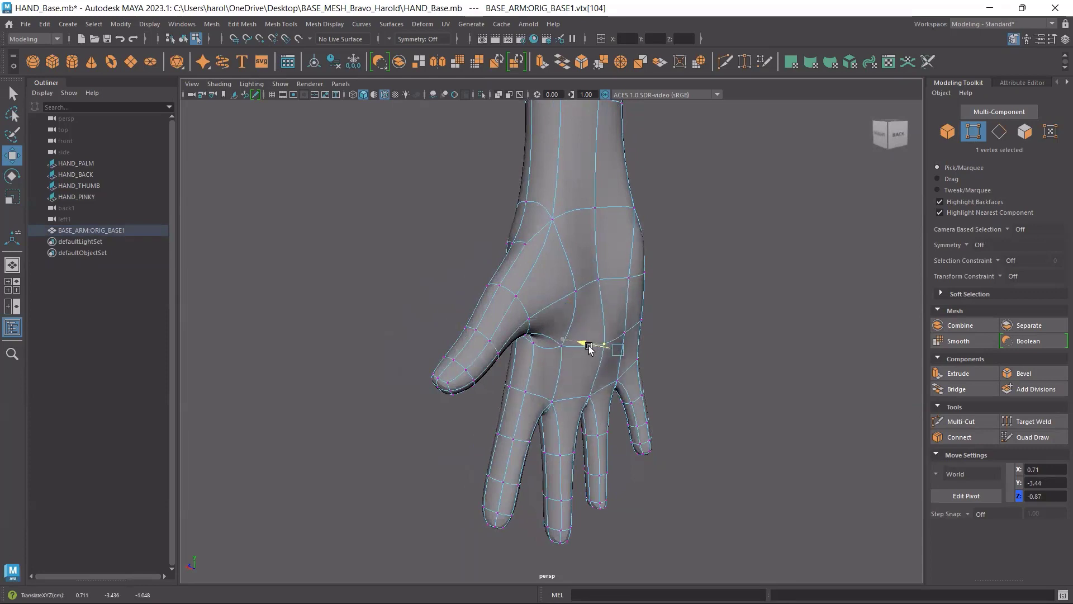
left_click(559, 313)
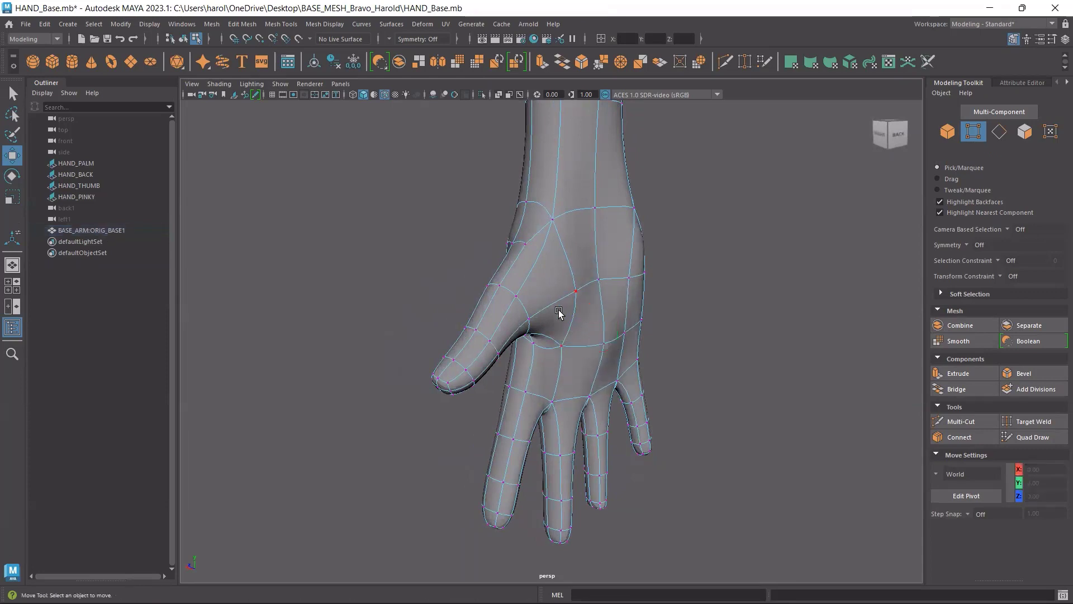
left_click(559, 347)
left_click_drag(537, 346, 544, 348)
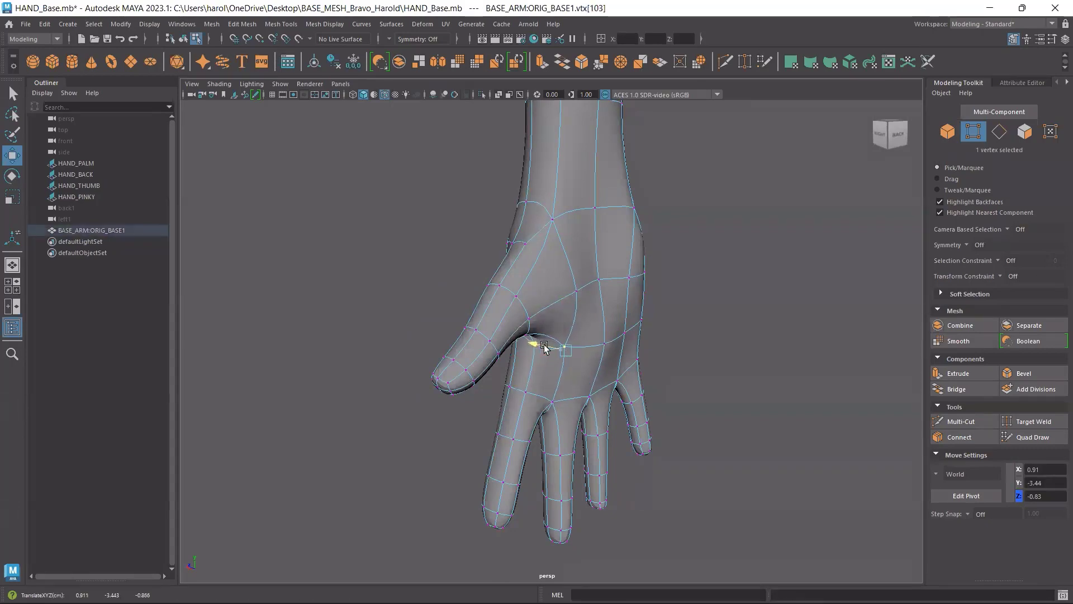
Refine the depth of the rear vertex above the middle fingers and pull the two vertices nearer the wrist to about Z -1.03 and -1.08.
mouse_move(608, 399)
left_mouse_down("alt")
mouse_move(584, 385)
mouse_move(599, 412)
left_mouse_up("alt")
left_click(596, 365)
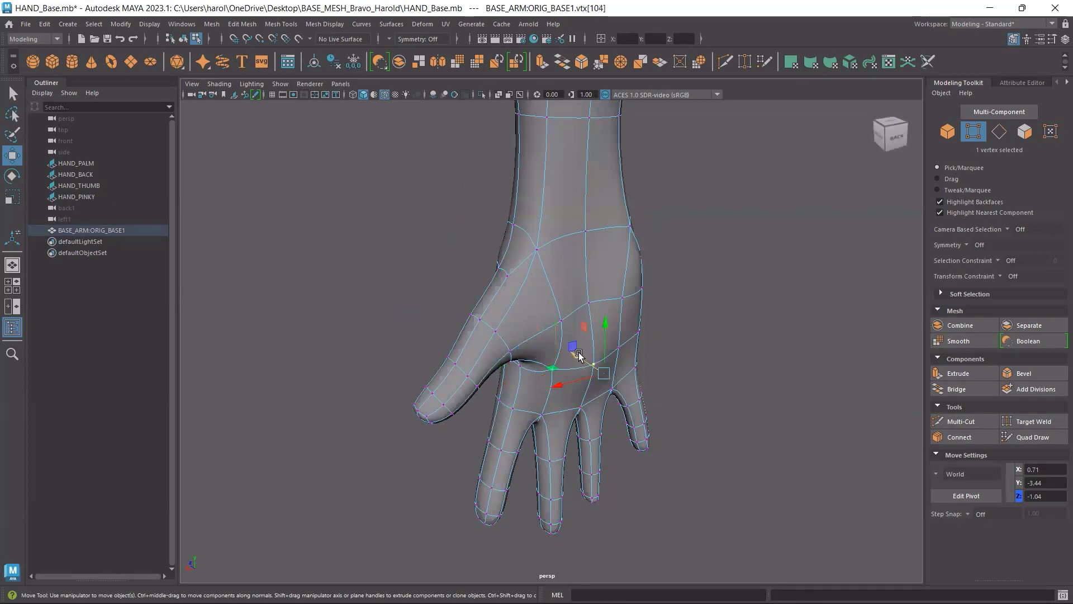
mouse_move(581, 358)
left_mouse_down()
mouse_move(559, 335)
mouse_move(606, 377)
mouse_move(587, 349)
left_mouse_up()
left_click(599, 385)
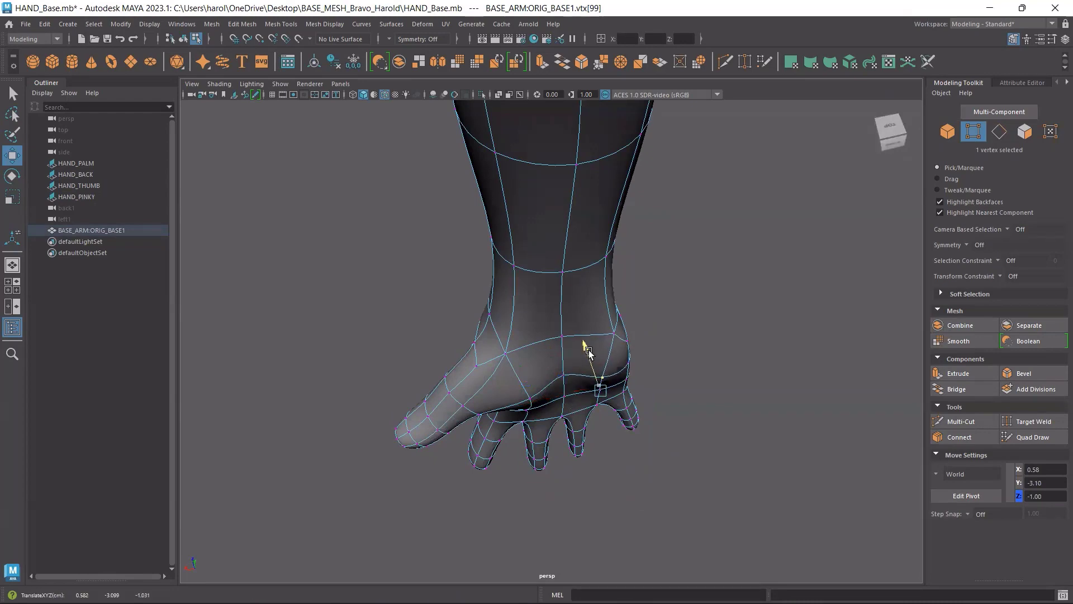
left_click(528, 380)
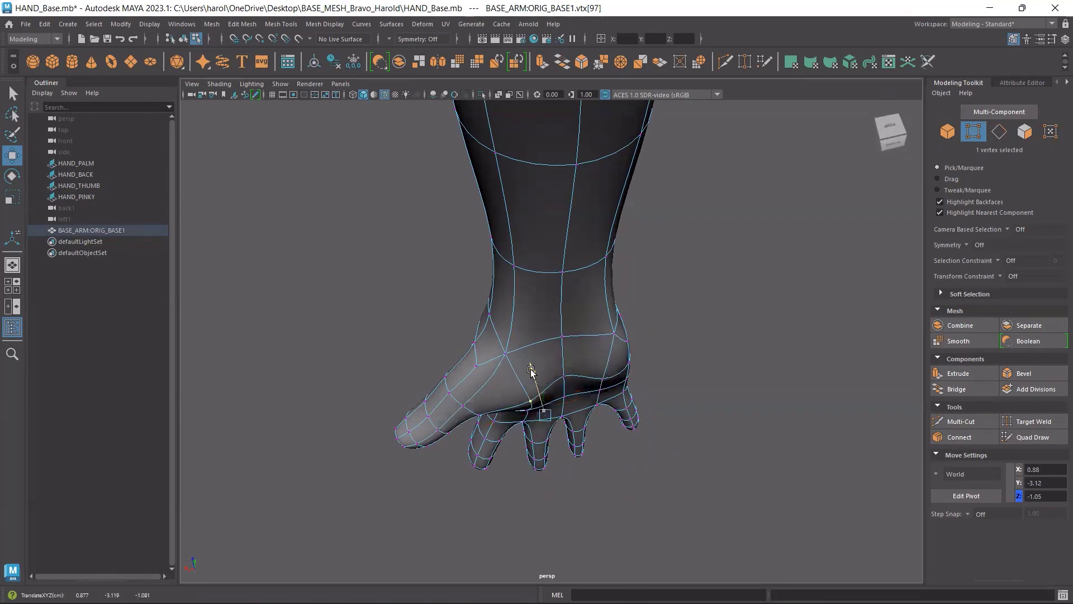
left_click_drag(529, 380, 582, 283, "alt")
Adjust the two rear vertices along the hand's pinky-side border, moving the one nearer the wrist inward to about X 0.45.
left_click(595, 272)
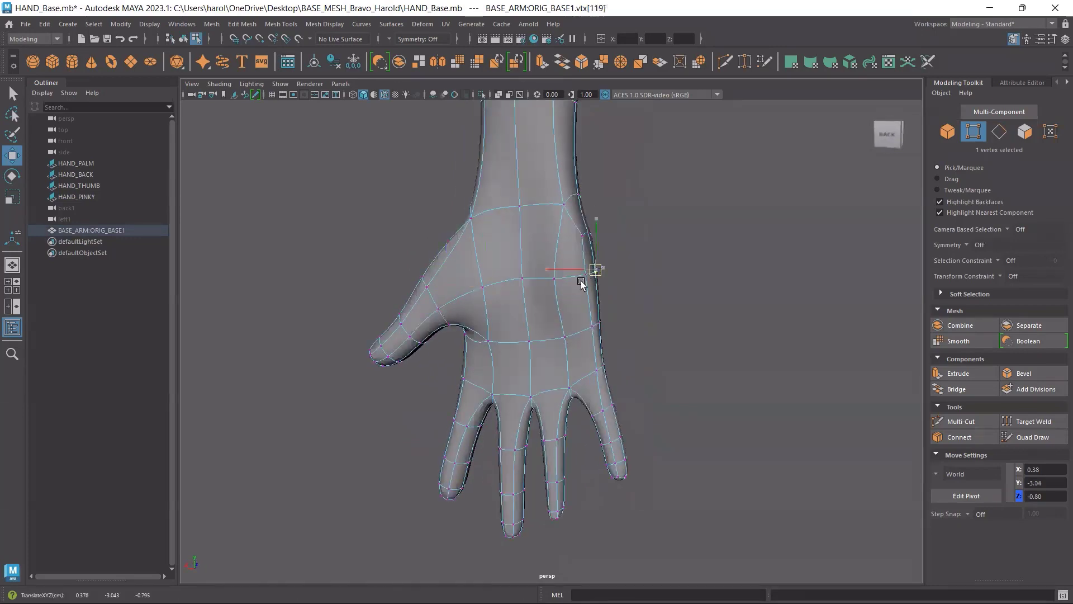
left_click(666, 311)
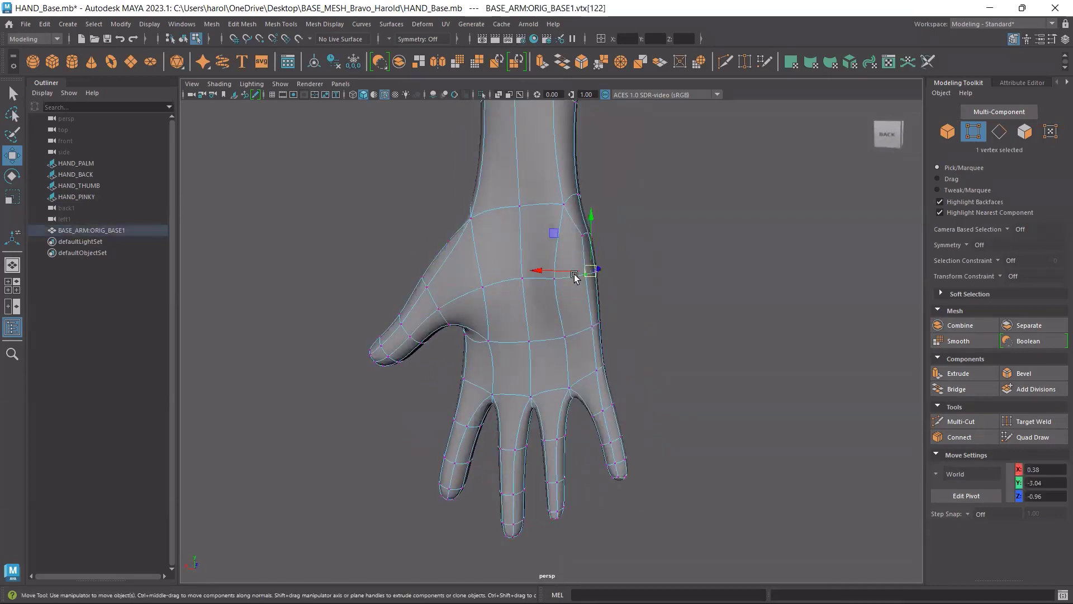
left_click(587, 271)
left_click_drag(552, 270, 560, 271)
left_click(590, 325)
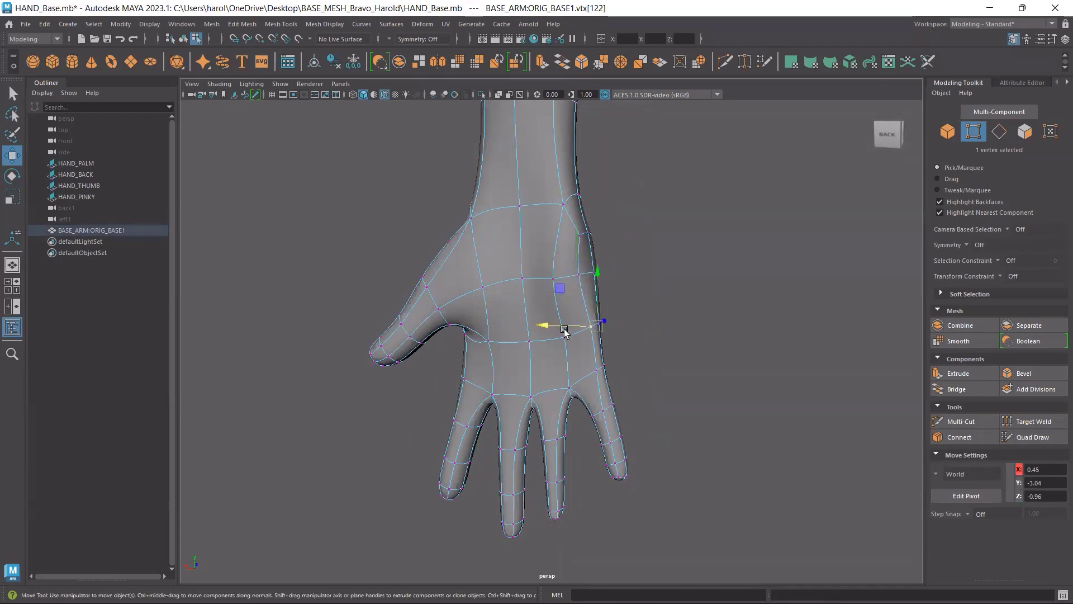
left_click_drag(555, 324, 554, 324)
Move the front vertex on the hand's pinky-side border back to about Z -0.65 and adjust its position along X.
left_click_drag(713, 360, 601, 392, "alt")
left_click(523, 332)
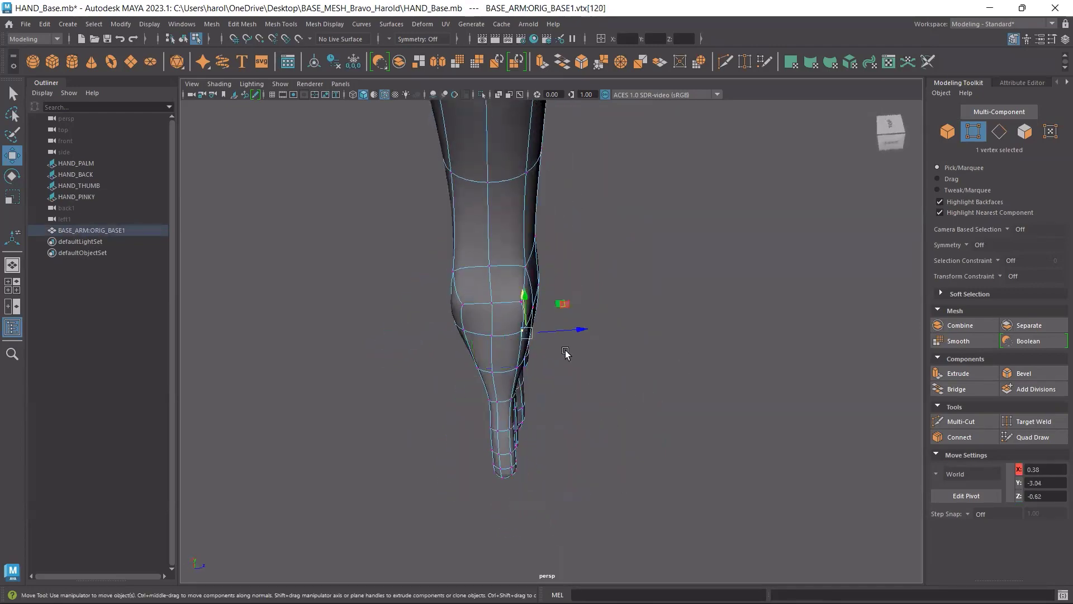
left_click_drag(571, 336, 566, 337)
left_click_drag(670, 398, 609, 392, "alt")
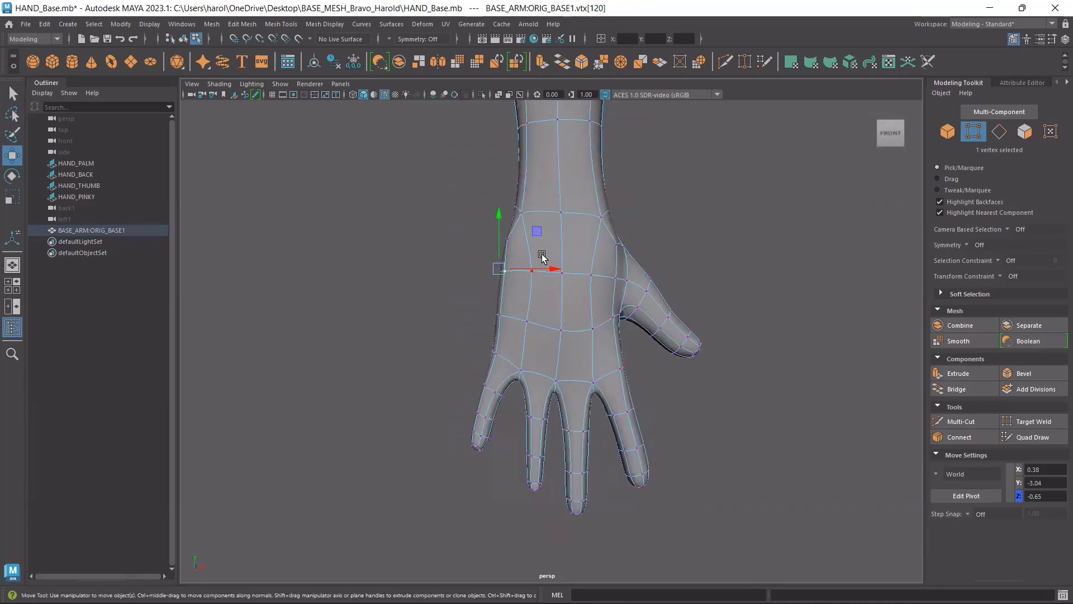
left_click_drag(545, 268, 607, 268)
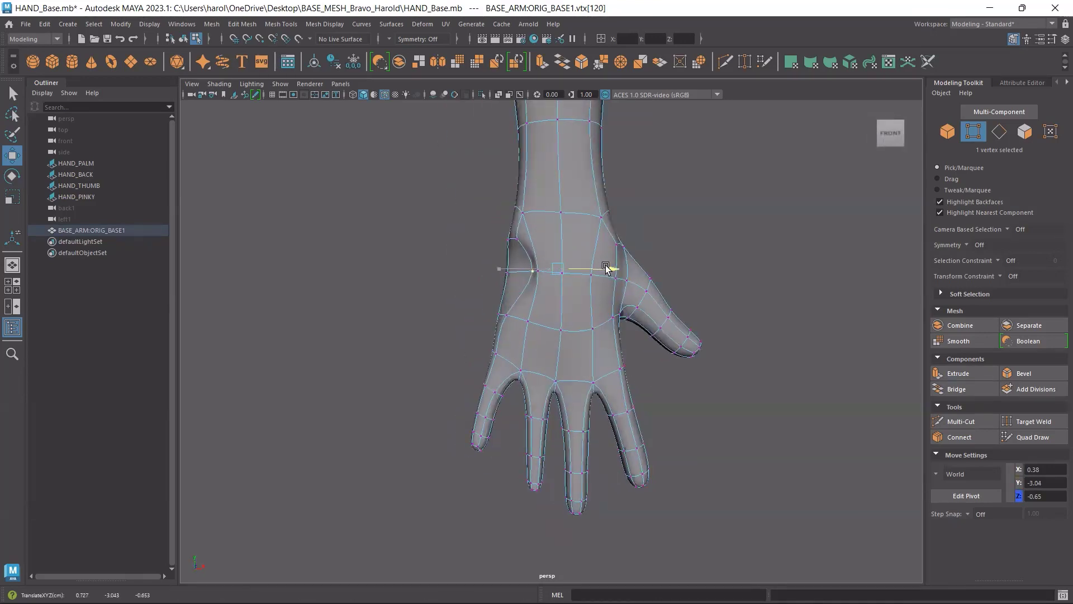
Adjust the pinky-side border vertices between the wrist and the little finger along X to smooth the hand's outline.
left_click(499, 315)
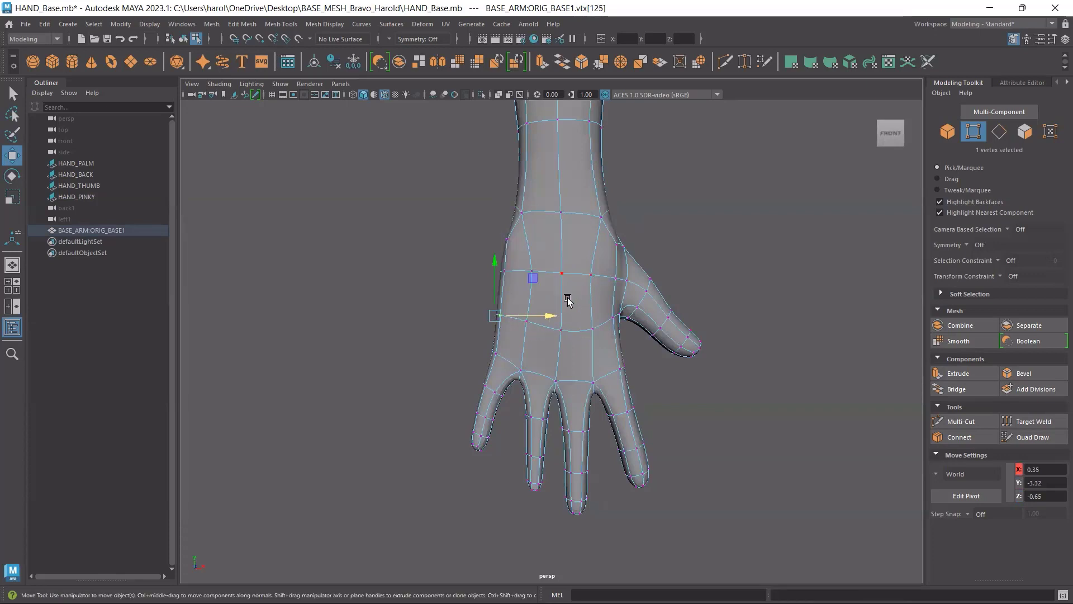
left_click(473, 327)
left_click(499, 316)
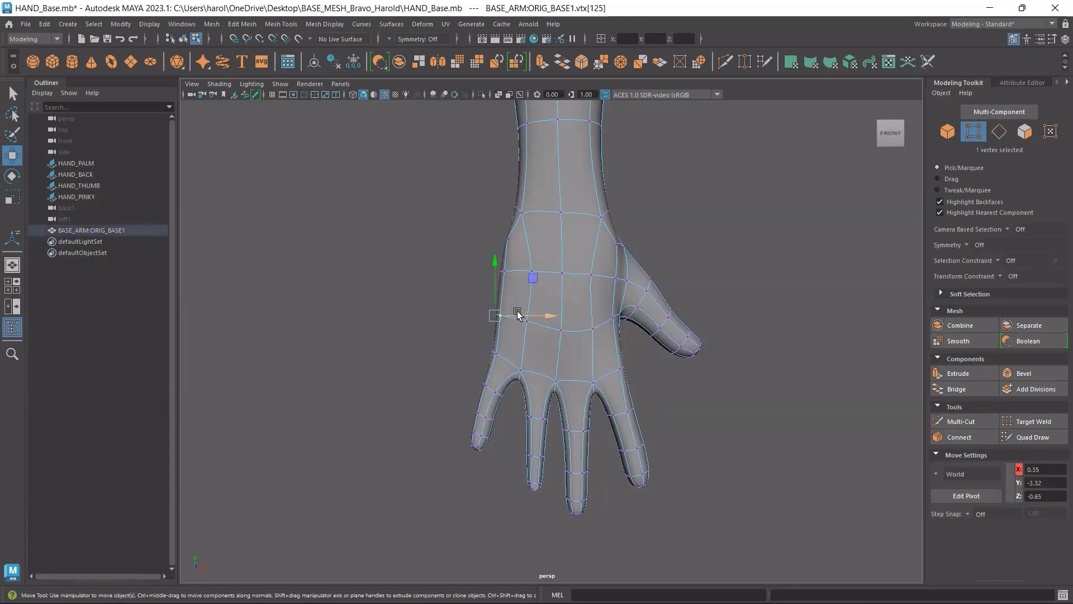
left_click(508, 272, "shift")
left_click_drag(522, 290, 618, 370)
key("super")
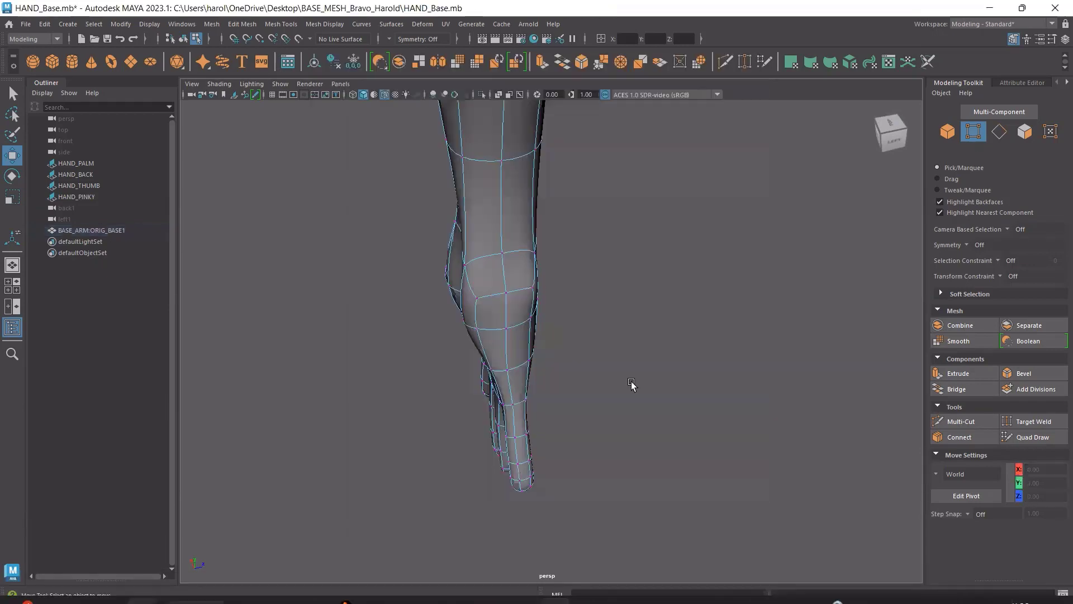
Compare the hand's faceted and smoothed shapes and display the smooth preview together with its control cage.
left_click_drag(632, 384, 702, 451, "alt")
scroll(498, 330, "up", 3)
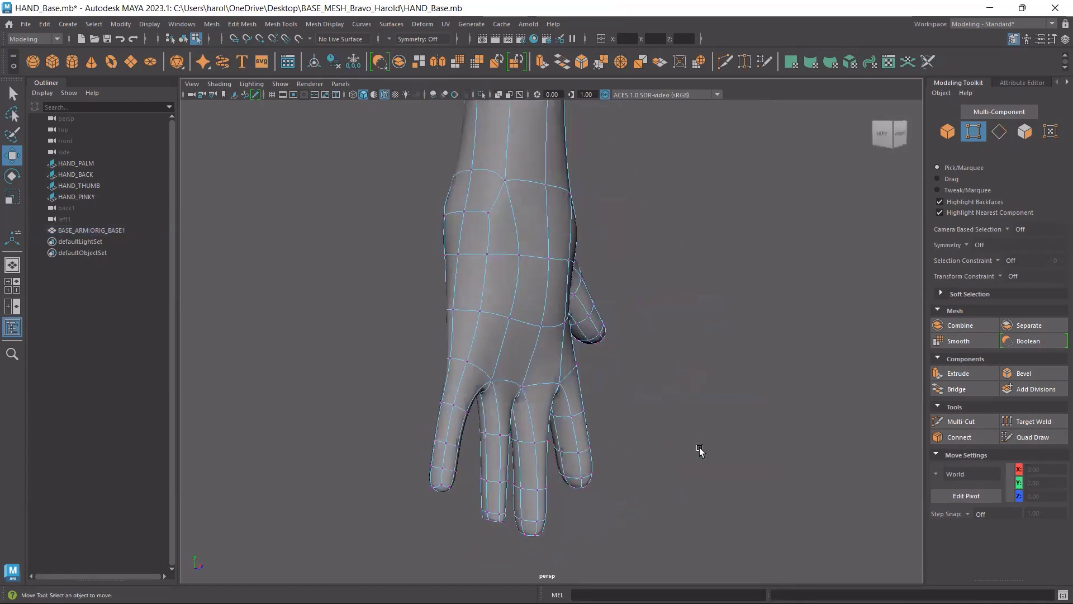
scroll(718, 380, "up", 2)
key("1")
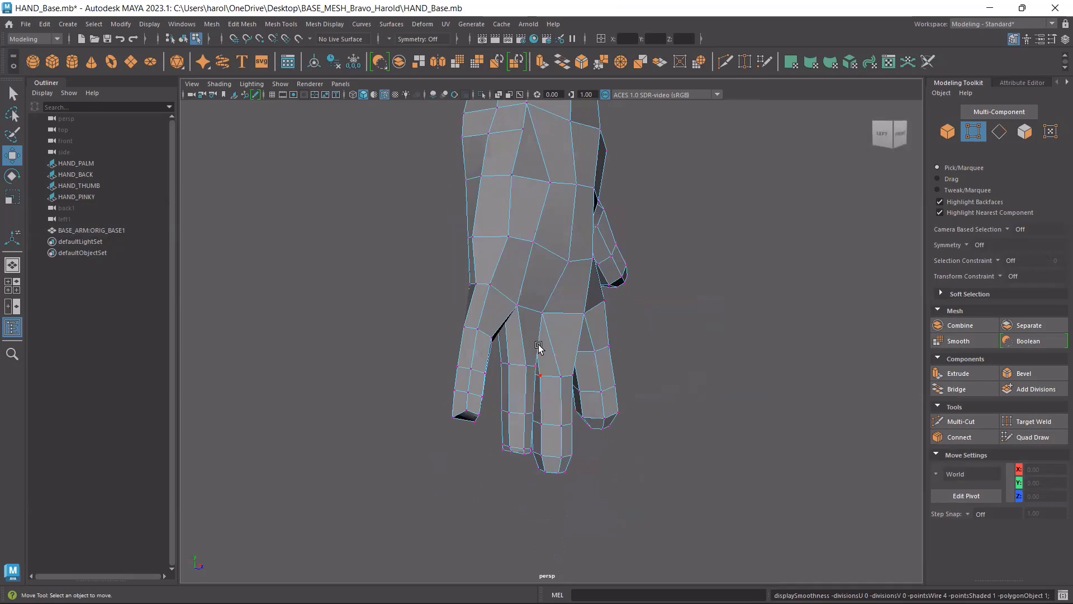
key("3")
Select the little finger's tip segment, move it back to about Z -0.81 and rotate it to bend rearward.
left_click_drag(504, 406, 535, 433)
left_click_drag(479, 393, 479, 393)
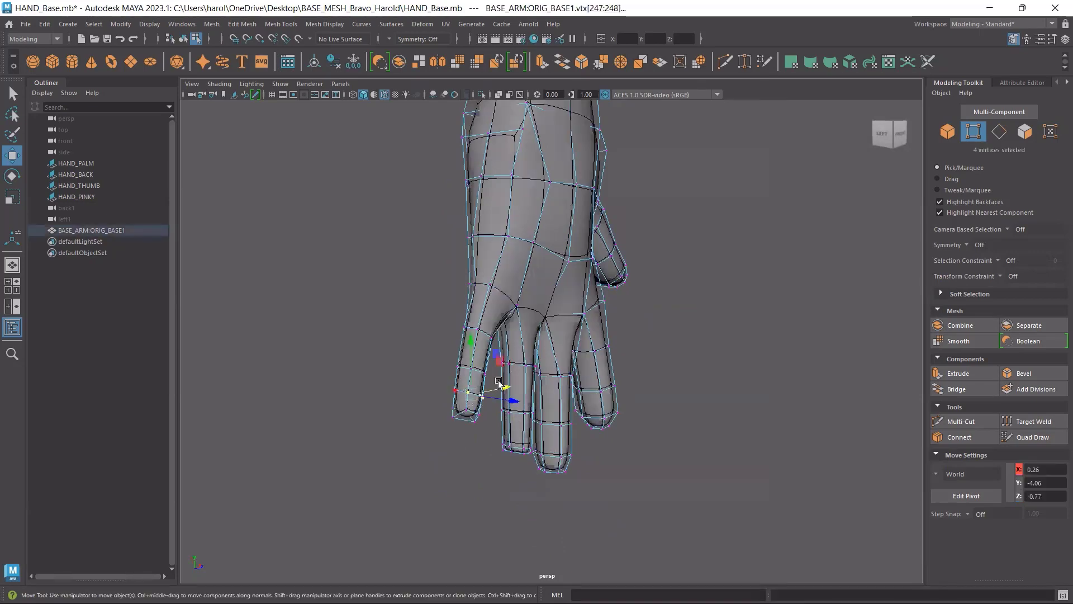
left_click_drag(561, 400, 579, 428, "alt")
scroll(467, 391, "up", 3)
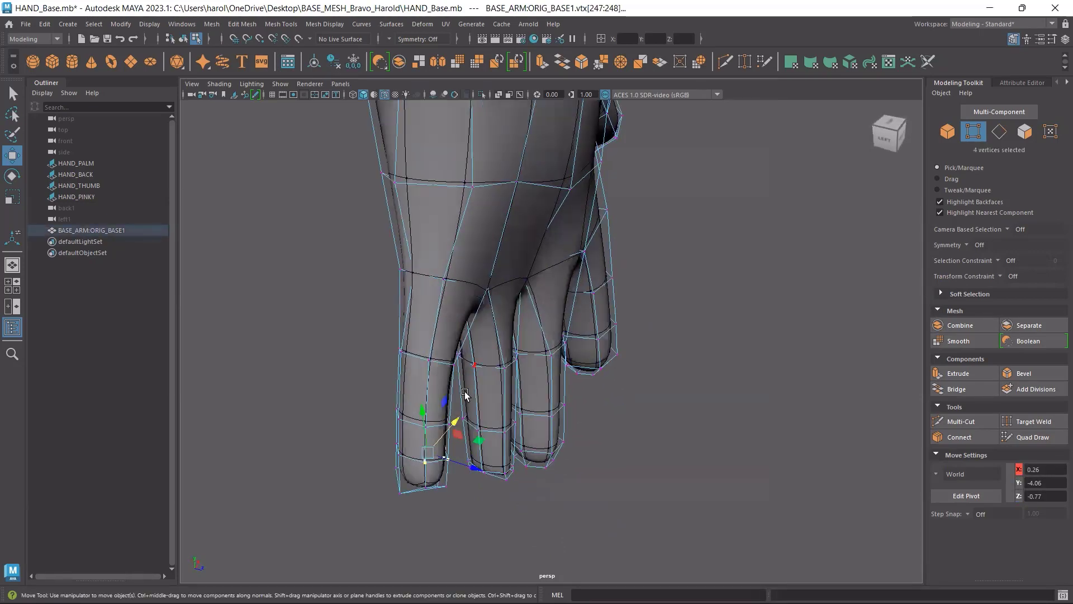
left_click_drag(465, 394, 474, 386, "alt")
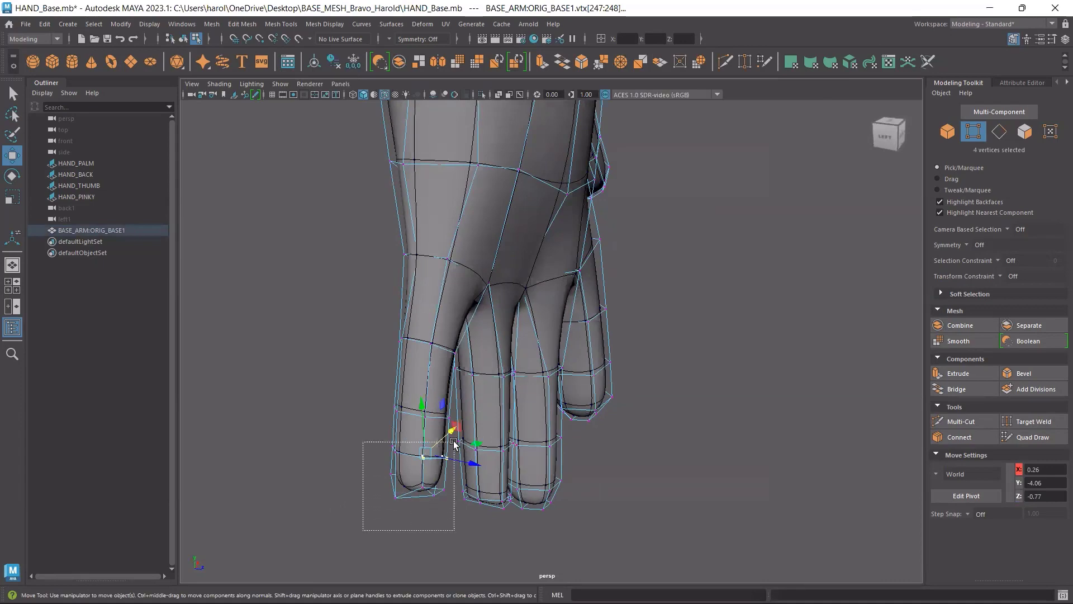
left_click_drag(454, 442, 455, 441)
left_click_drag(454, 441, 487, 431, "alt")
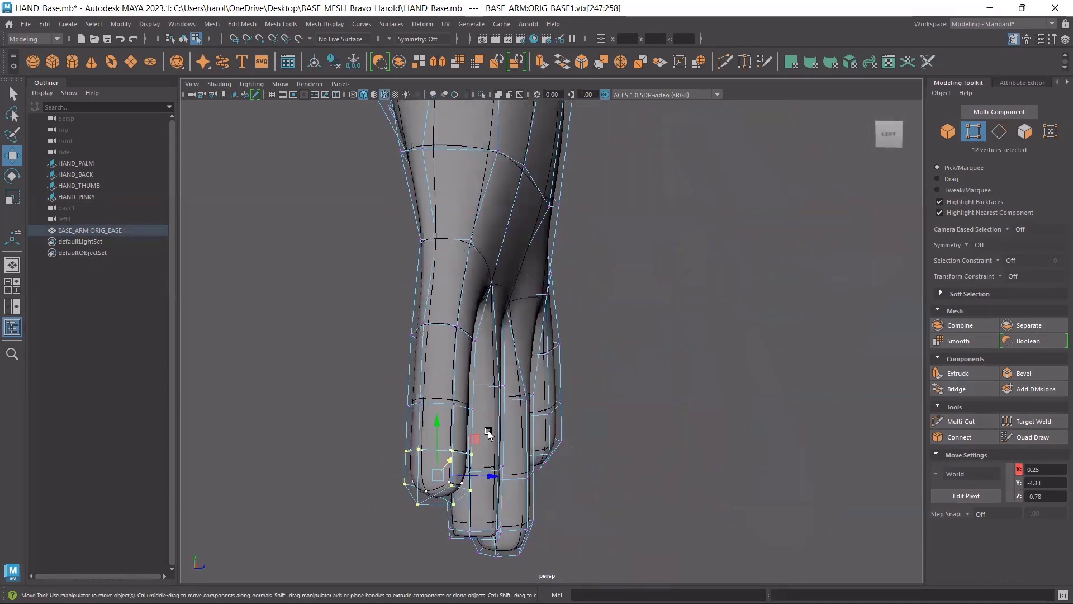
left_click_drag(489, 478, 487, 476)
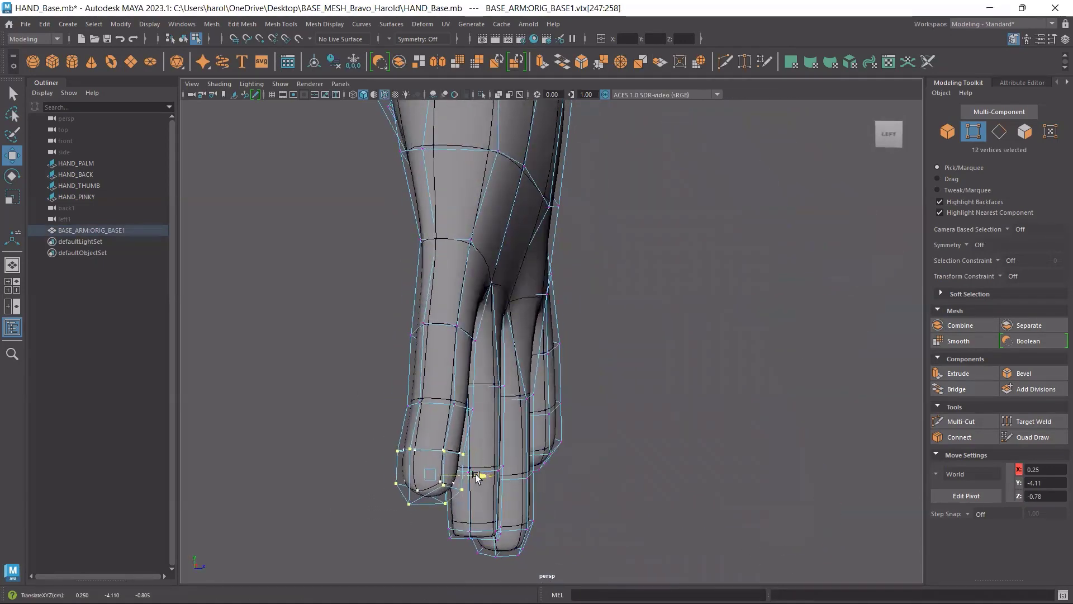
key("e")
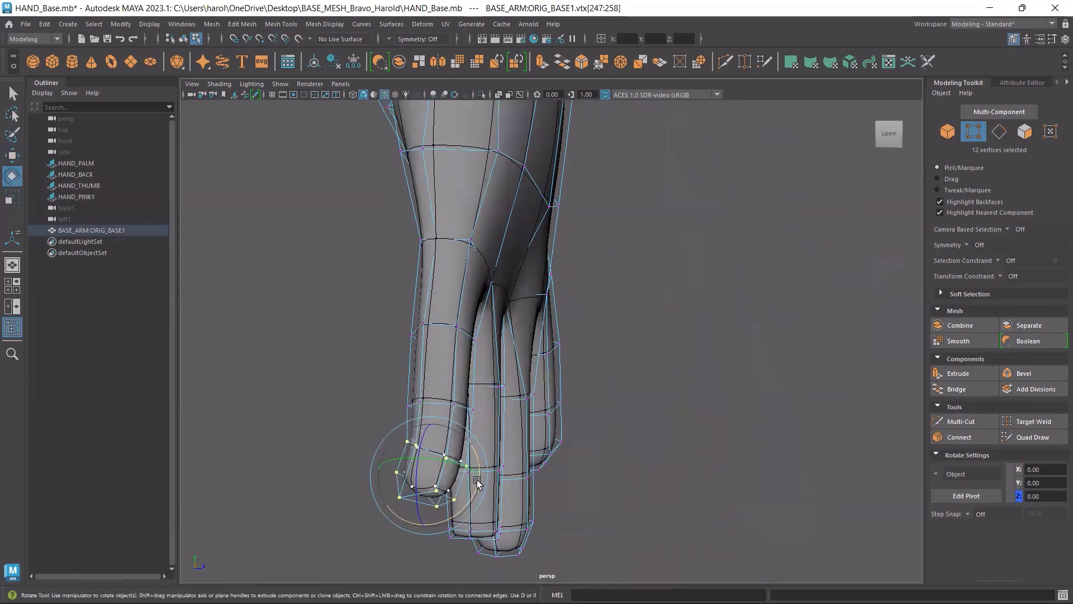
Select the little finger's two end segments, rotate them to curl rearward and reposition them in line with the finger.
left_click_drag(530, 454, 302, 373, "alt")
left_click_drag(467, 495, 505, 502)
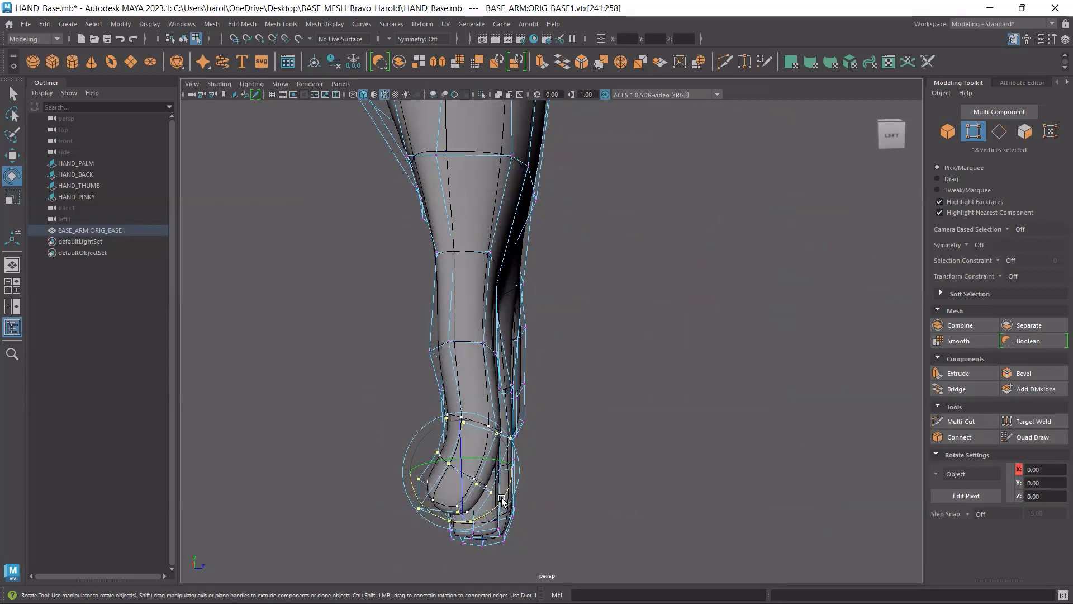
key("w")
left_click_drag(508, 466, 484, 422)
Select the ring finger's end segments, rotate them to bend rearward and move them back to about Z -0.81.
left_click_drag(558, 509, 479, 467)
key("e")
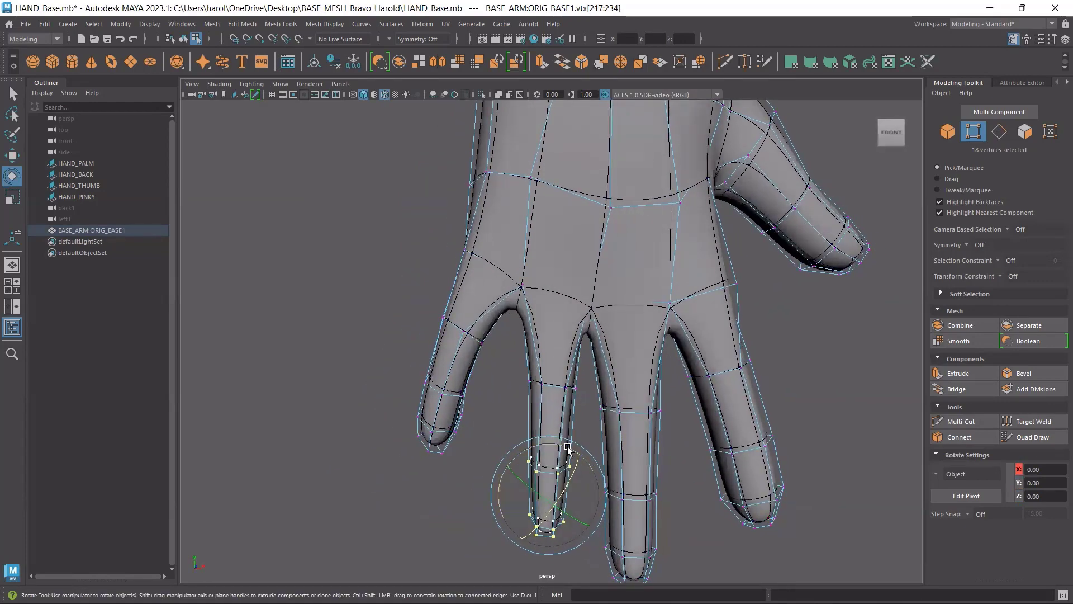
key("w")
left_click_drag(568, 447, 748, 436, "alt")
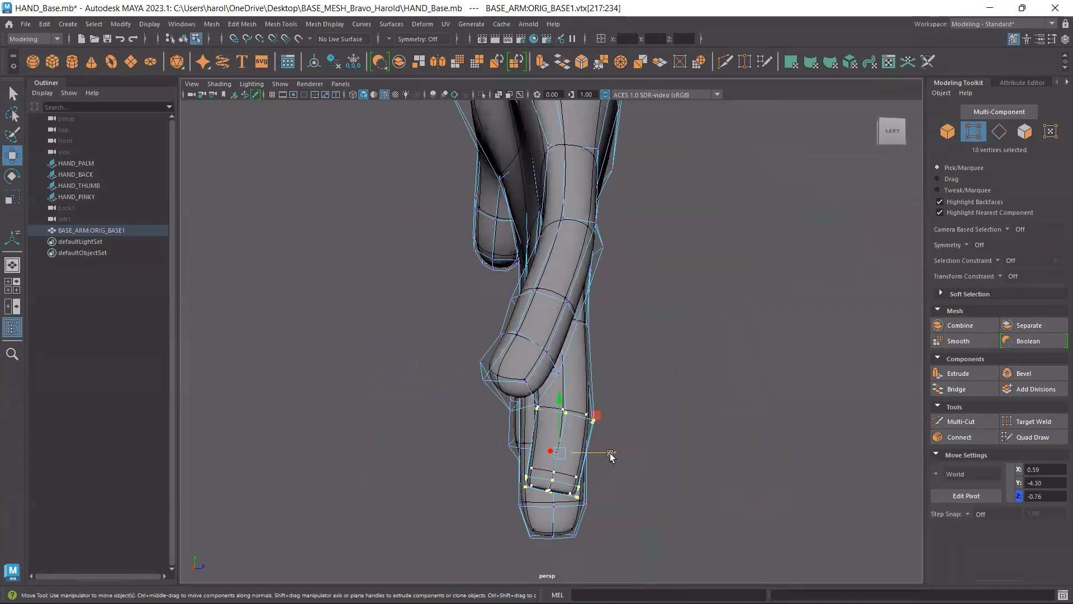
left_click_drag(610, 456, 538, 489)
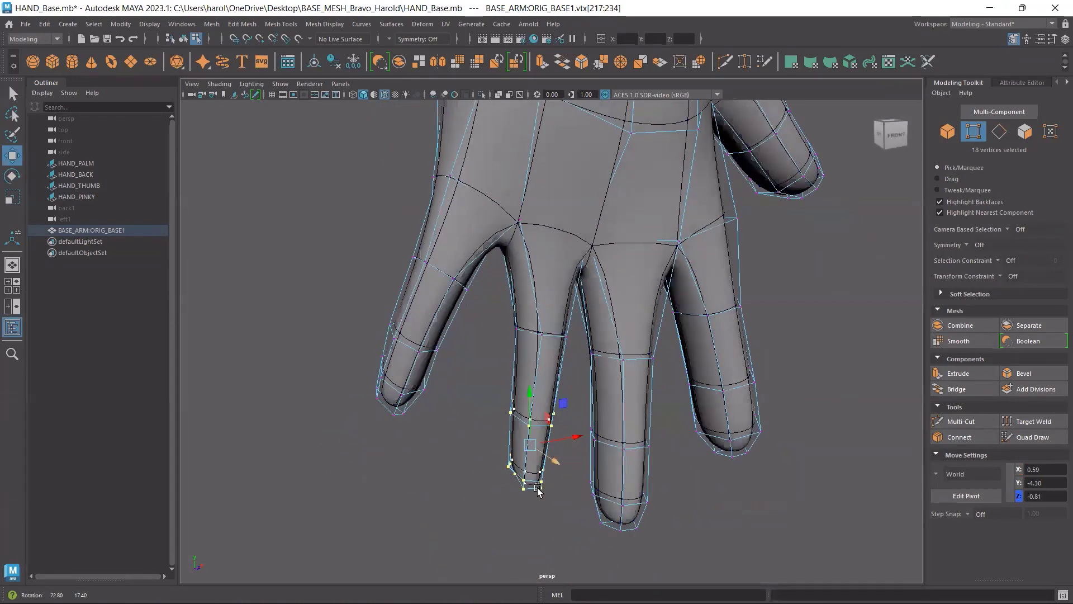
Select the middle finger's end segments, rotate them to bend rearward and move them back to about Z -0.80.
middle_click_drag(678, 438, 490, 285, "alt")
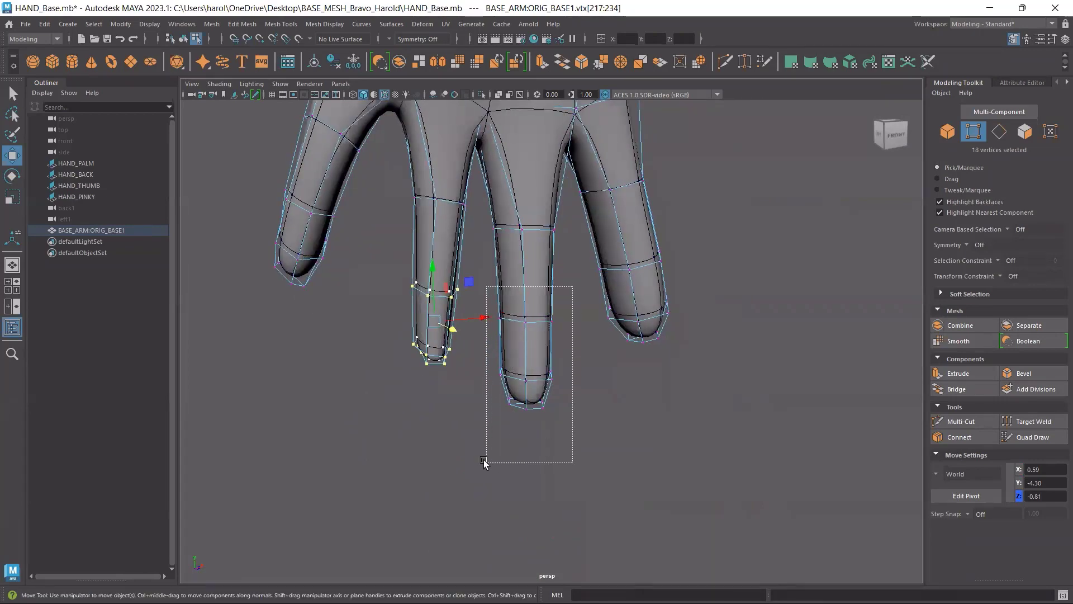
left_click_drag(484, 462, 618, 460)
key("e")
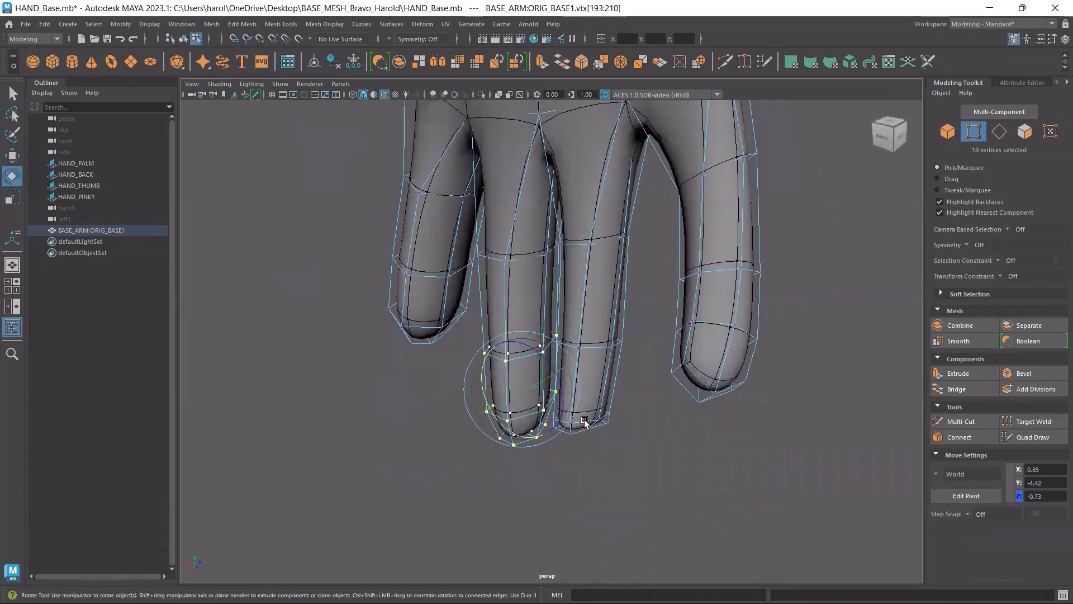
left_click_drag(585, 422, 377, 355, "alt")
left_click_drag(547, 314, 577, 338)
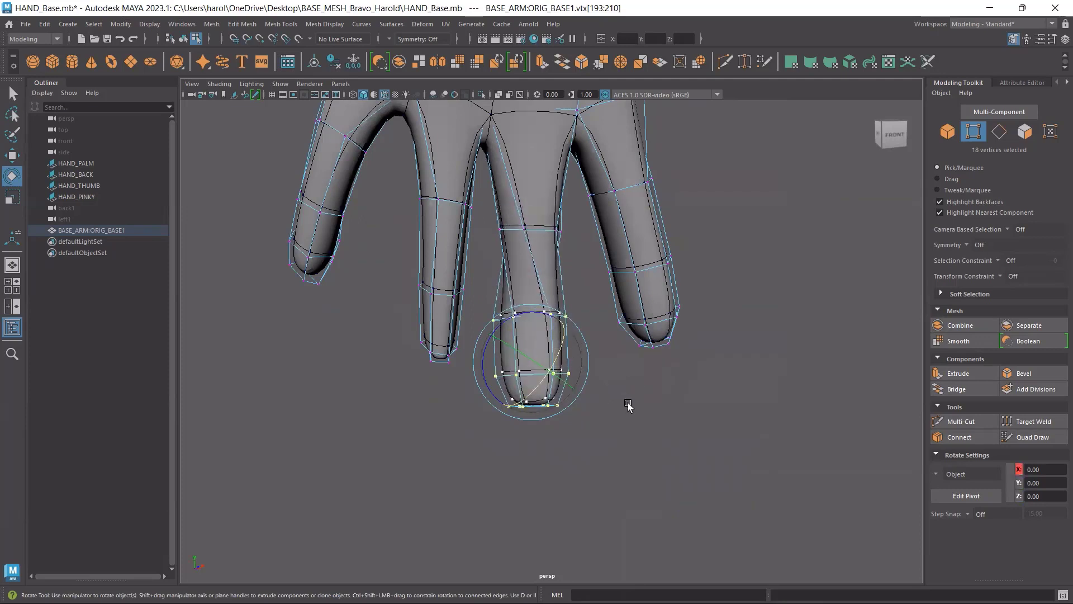
middle_click_drag(639, 398, 614, 395)
left_click_drag(546, 352, 530, 338)
left_click_drag(646, 380, 728, 303, "alt")
key("w")
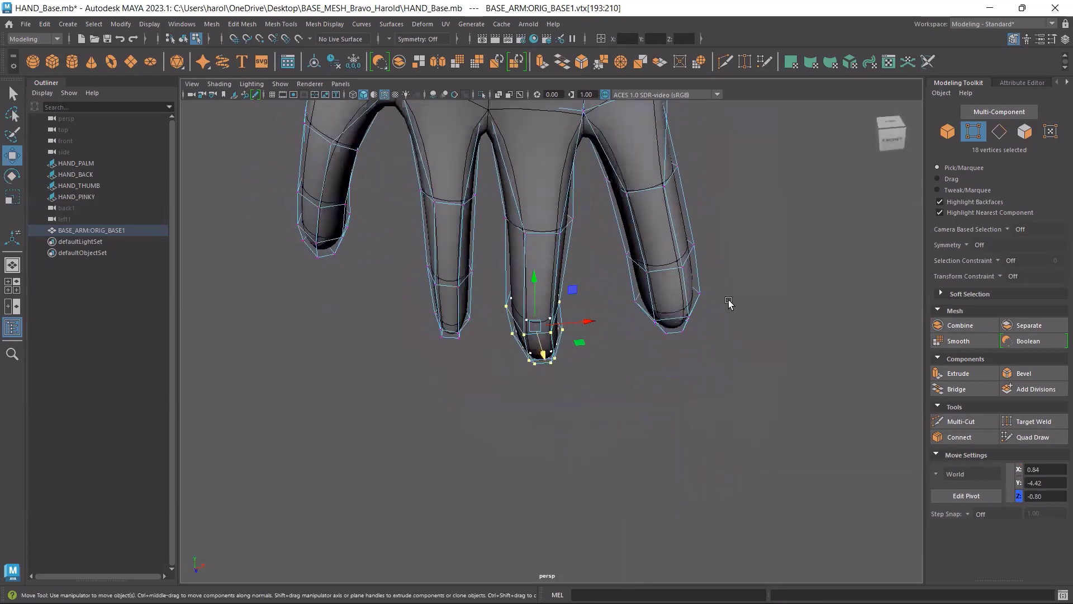
Select the index finger's end segments, rotate them to bend rearward and shift them back to follow the curl.
left_click_drag(723, 215, 608, 363)
left_click_drag(694, 384, 575, 377, "alt")
key("e")
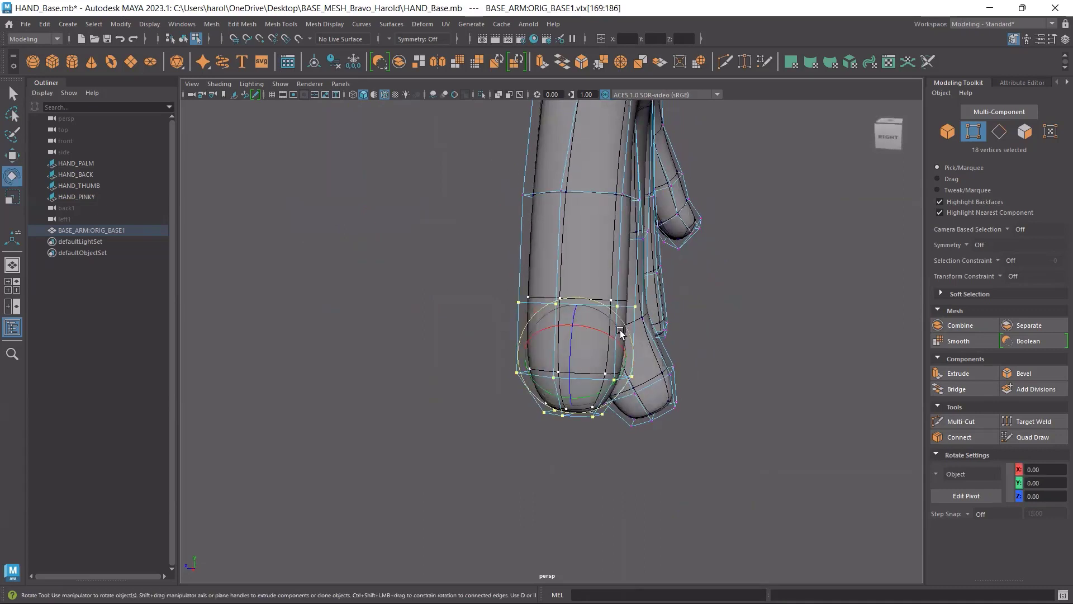
left_click_drag(620, 331, 717, 314)
key("w")
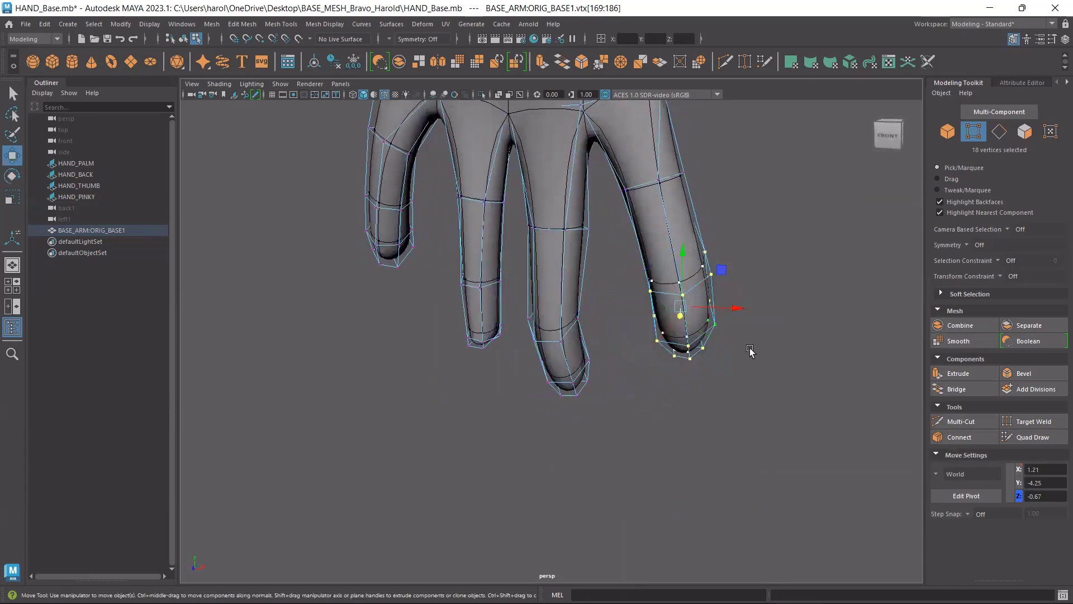
left_click_drag(749, 352, 559, 373, "alt")
left_click_drag(468, 354, 515, 352)
Clear the vertex selection, check the bent fingers against the whole arm and save the HAND_Base.mb scene.
left_click(682, 408)
scroll(681, 408, "down", 4)
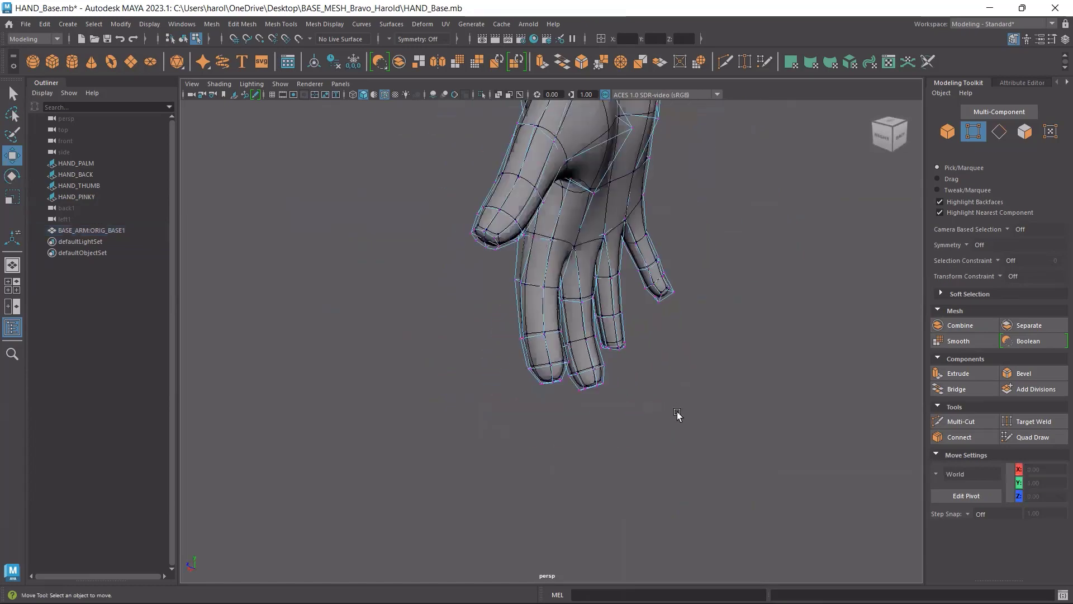
left_click_drag(678, 413, 805, 395, "alt")
scroll(651, 387, "down", 1)
left_click_drag(671, 386, 678, 321, "alt")
scroll(632, 472, "down", 2)
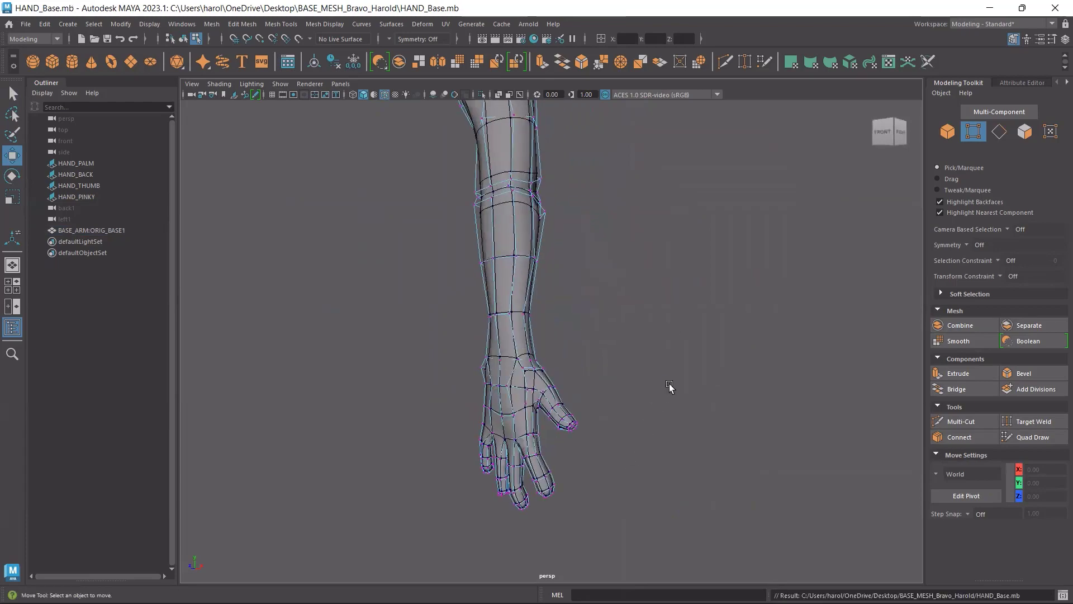